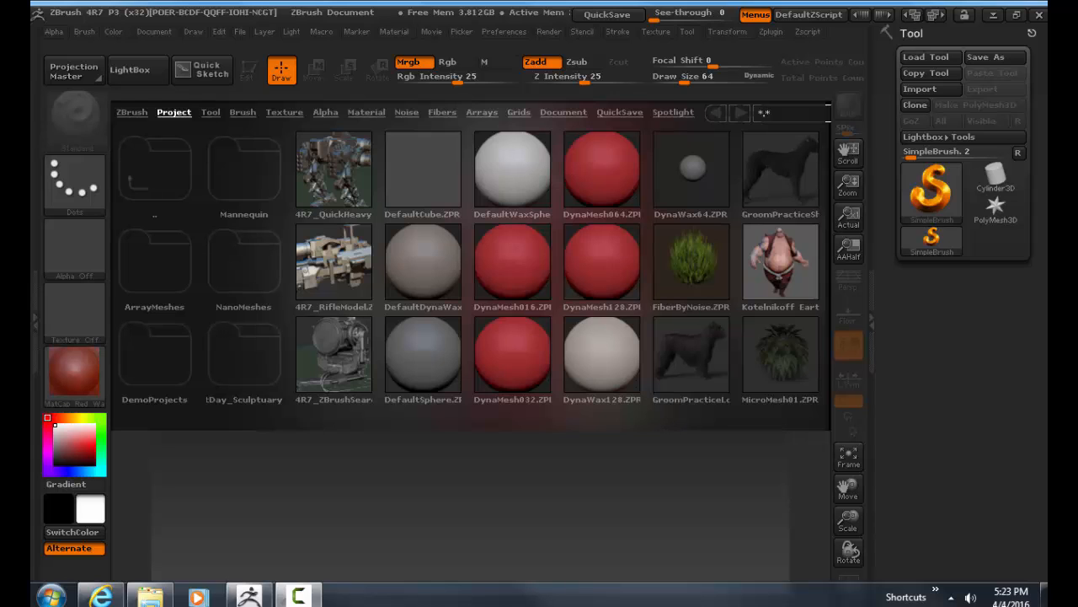
Step: Browse the sample projects in LightBox and hide LightBox to reveal the empty canvas
left_click_drag(642, 221, 349, 224)
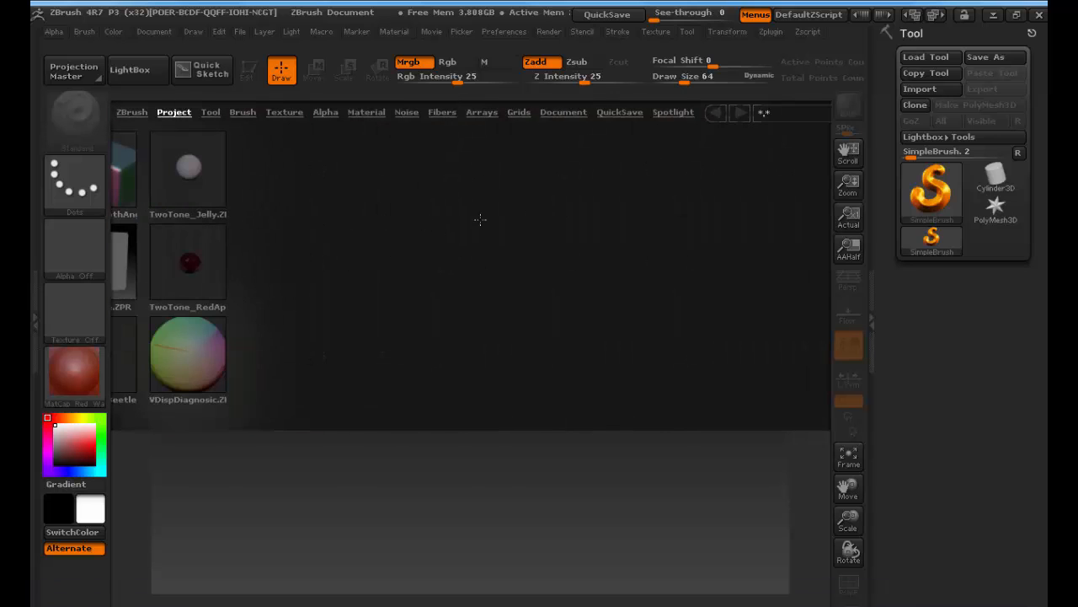
left_click_drag(431, 223, 527, 226)
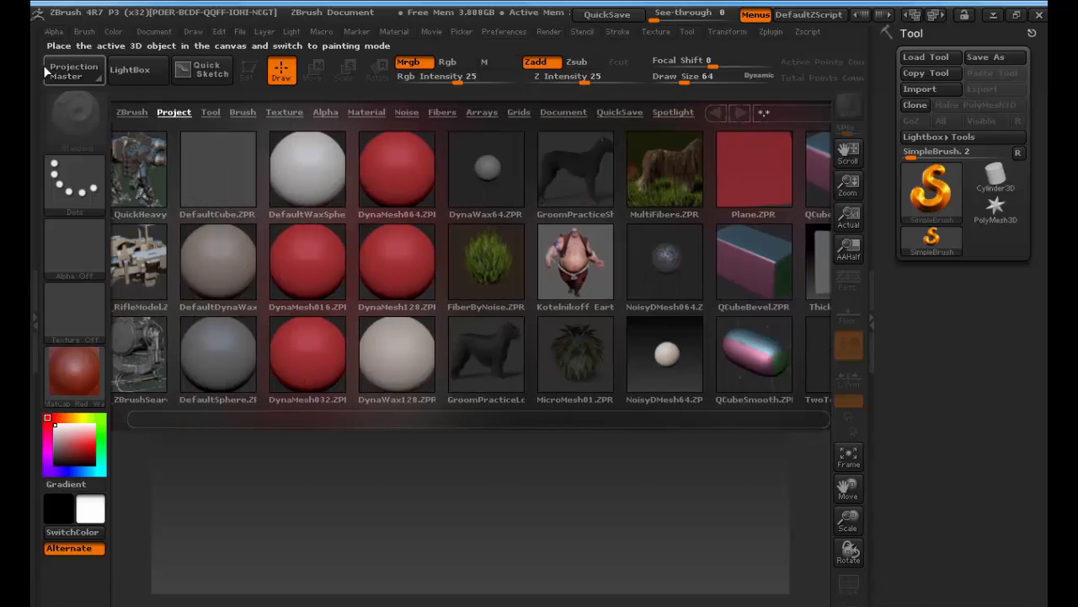
left_click(124, 76)
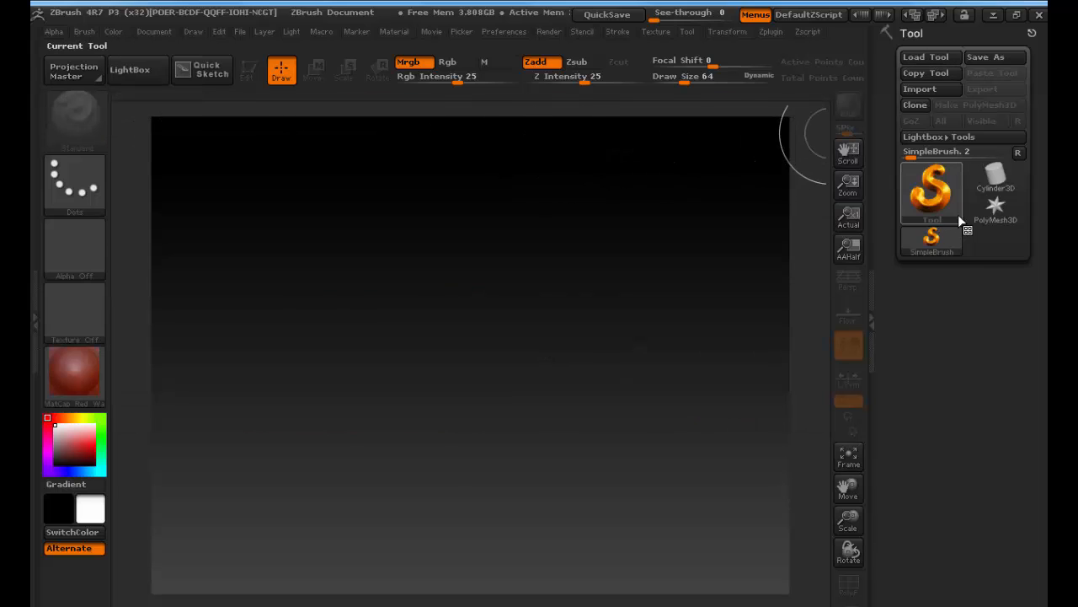
Step: Paint overlapping freehand strokes across the middle of the canvas with the SimpleBrush
mouse_move(958, 217)
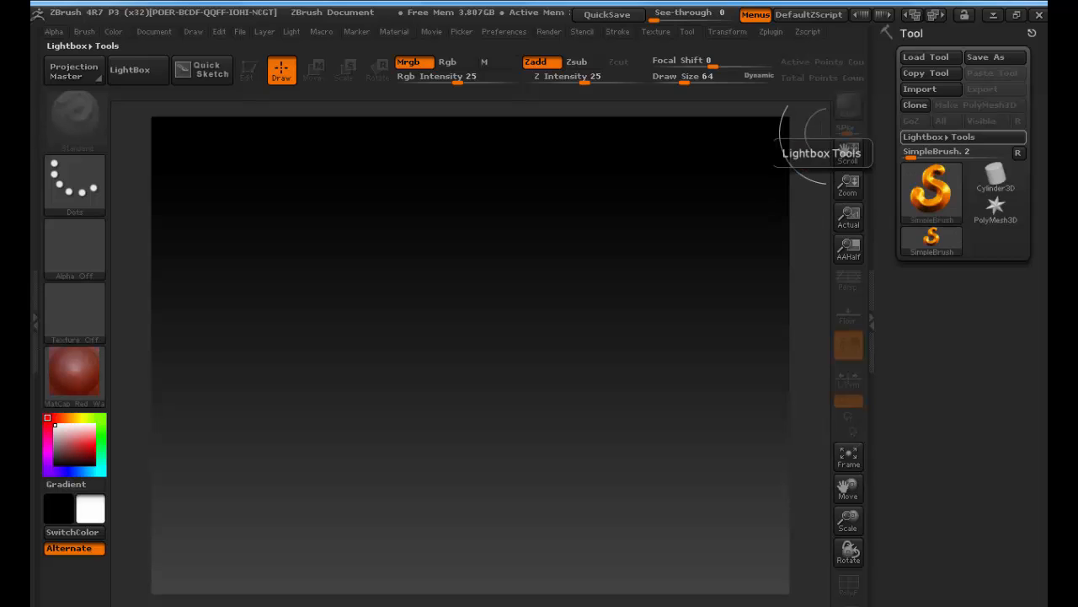
mouse_move(931, 186)
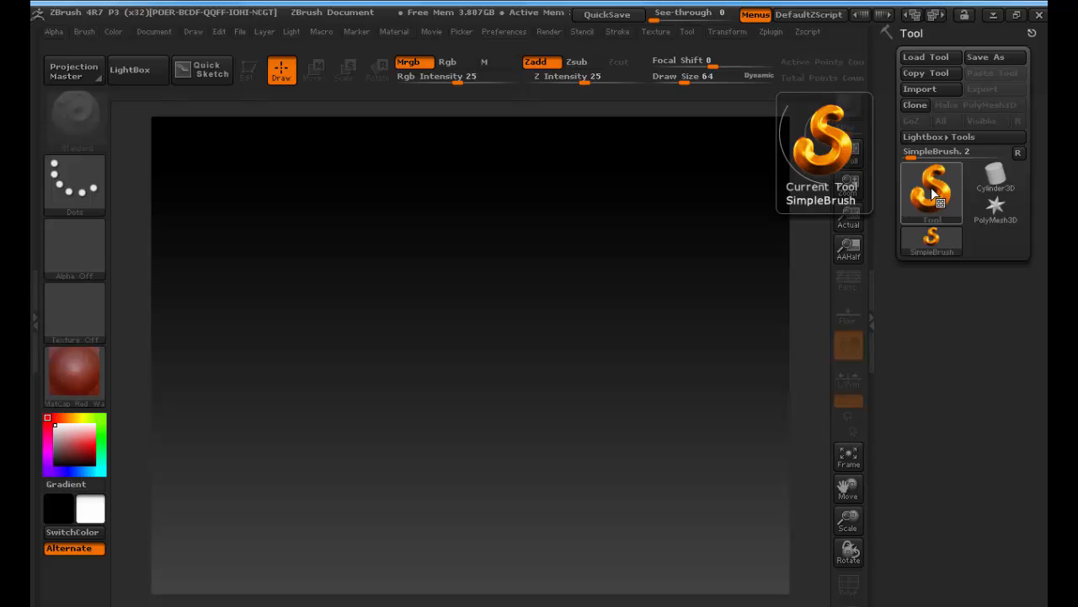
mouse_move(480, 300)
left_mouse_down()
mouse_move(426, 324)
mouse_move(386, 269)
mouse_move(344, 332)
mouse_move(447, 370)
mouse_move(493, 362)
mouse_move(514, 290)
mouse_move(523, 396)
mouse_move(439, 362)
mouse_move(455, 459)
left_mouse_up()
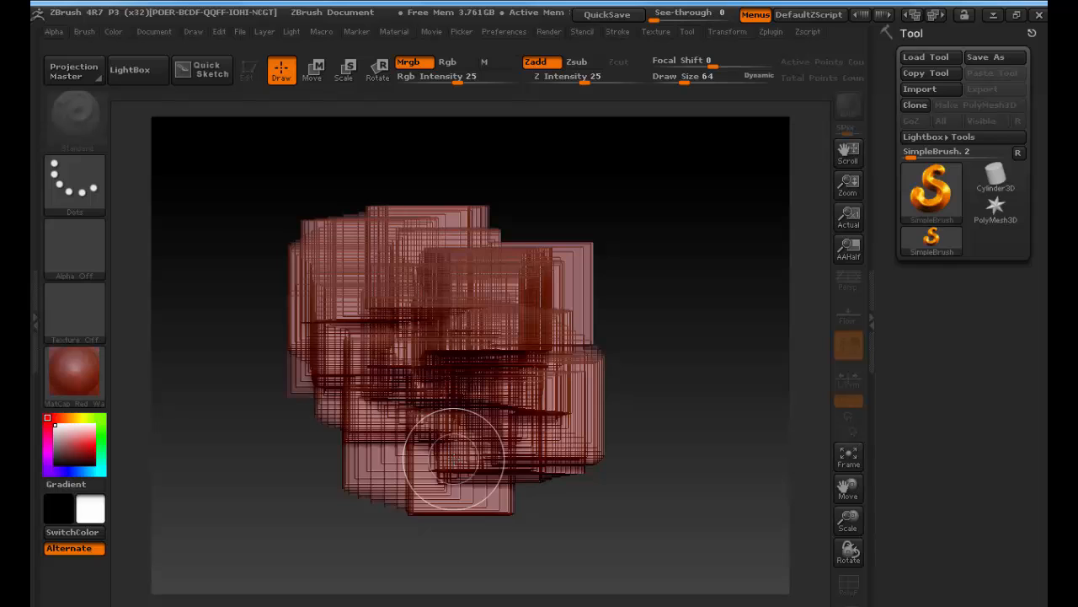
Step: Choose the Cylinder3D tool and place several cylinders of different sizes and angles over the painted strokes
left_click(995, 192)
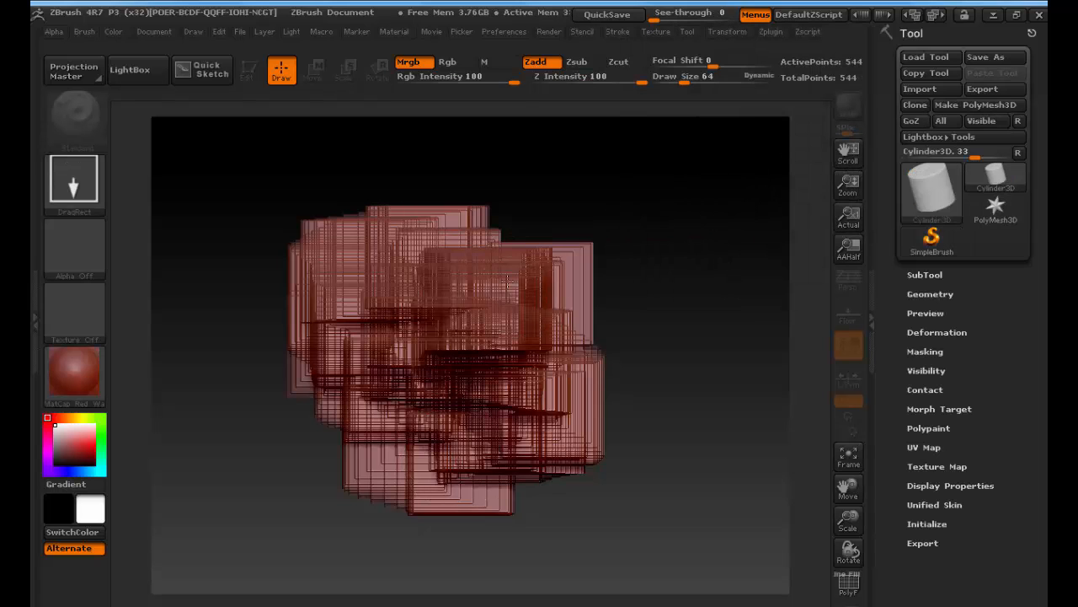
left_click_drag(505, 280, 553, 304)
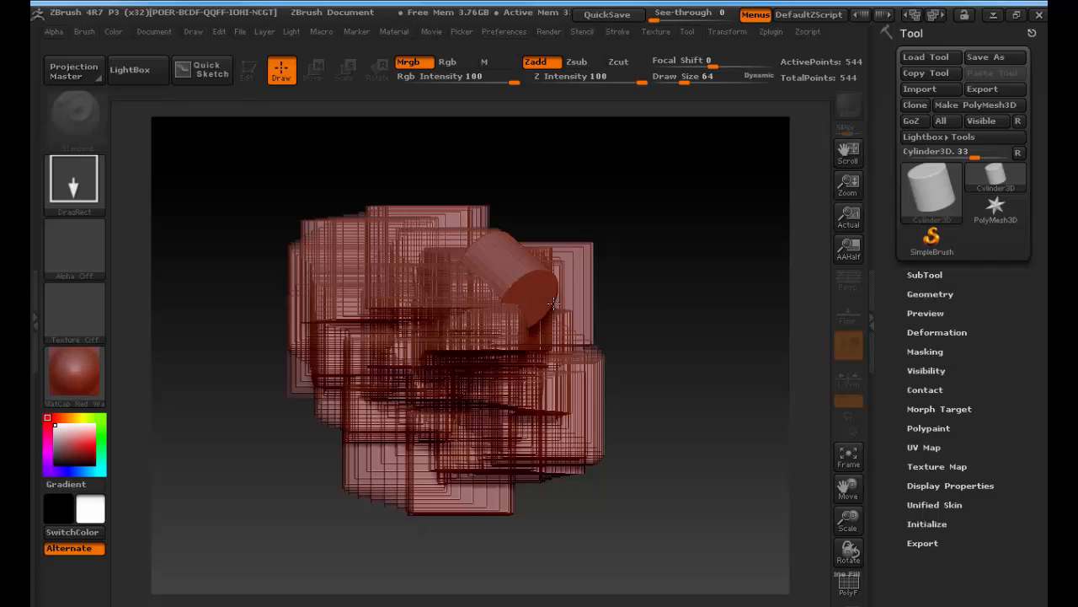
left_click_drag(554, 304, 553, 304)
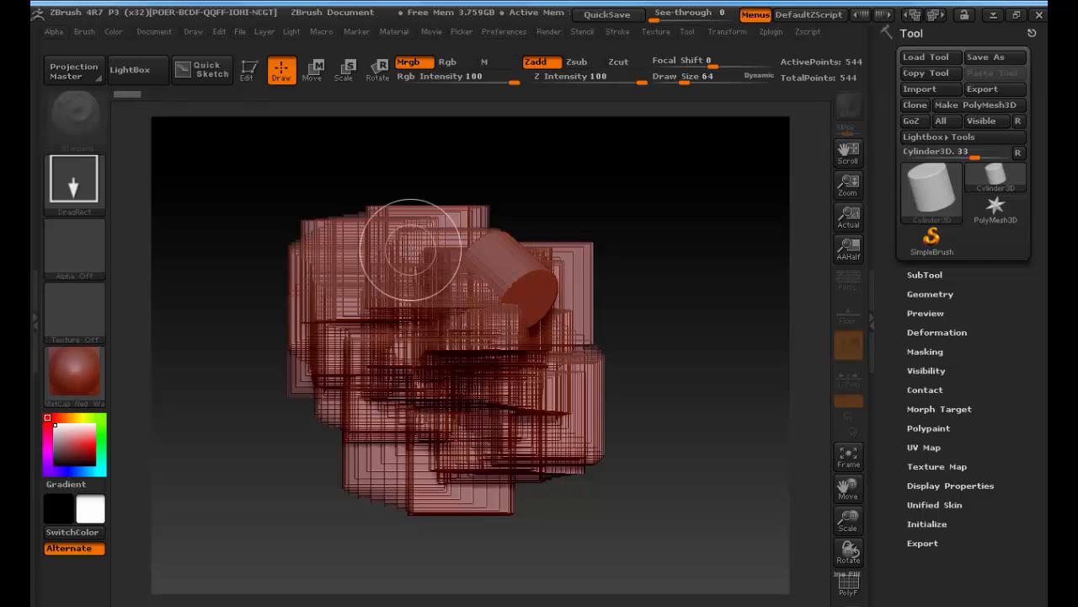
mouse_move(411, 251)
left_mouse_down()
mouse_move(373, 279)
mouse_move(306, 297)
left_mouse_up()
left_click_drag(335, 363, 361, 398)
left_click_drag(444, 470, 486, 491)
mouse_move(551, 399)
left_mouse_down()
mouse_move(561, 421)
mouse_move(532, 388)
left_mouse_up()
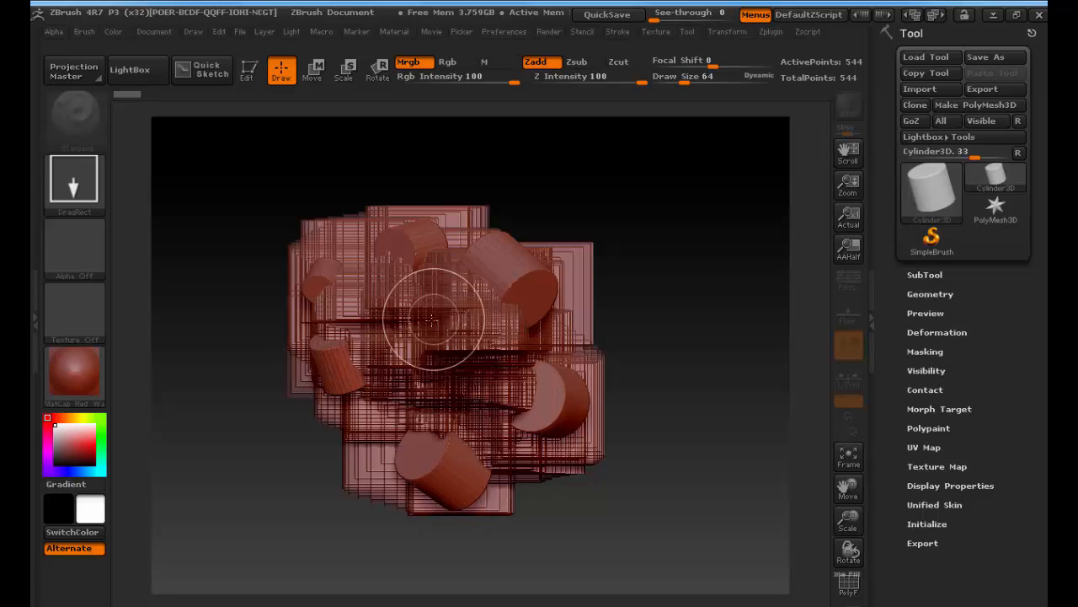
left_click_drag(432, 319, 459, 352)
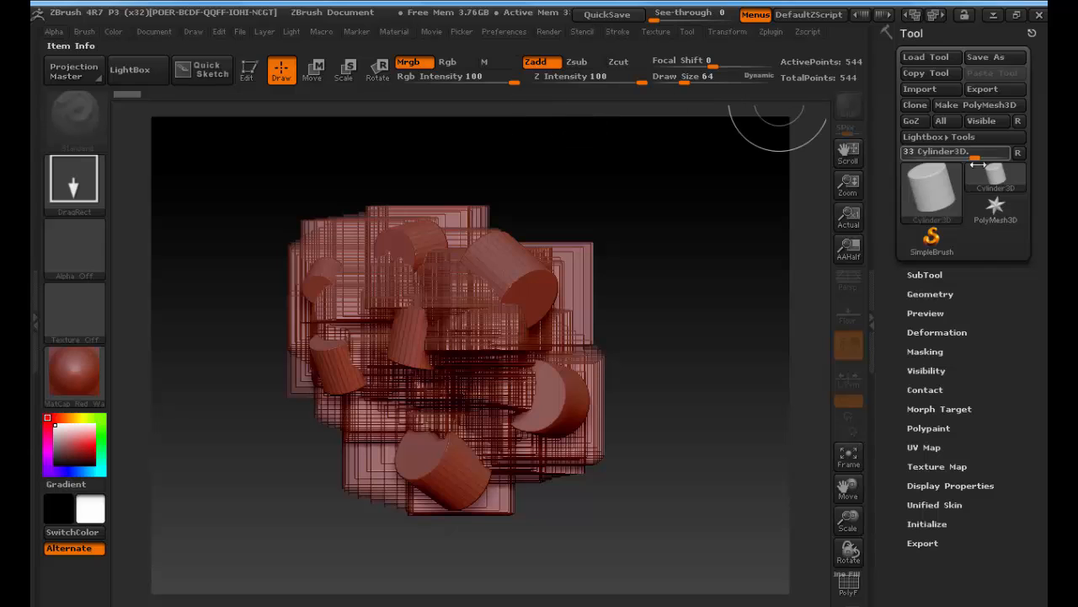
Step: Switch to the PolyMesh3D star and place several stars of different sizes around the cylinders
left_click(996, 206)
mouse_move(460, 288)
left_mouse_down()
mouse_move(556, 296)
mouse_move(575, 284)
mouse_move(532, 305)
left_mouse_up()
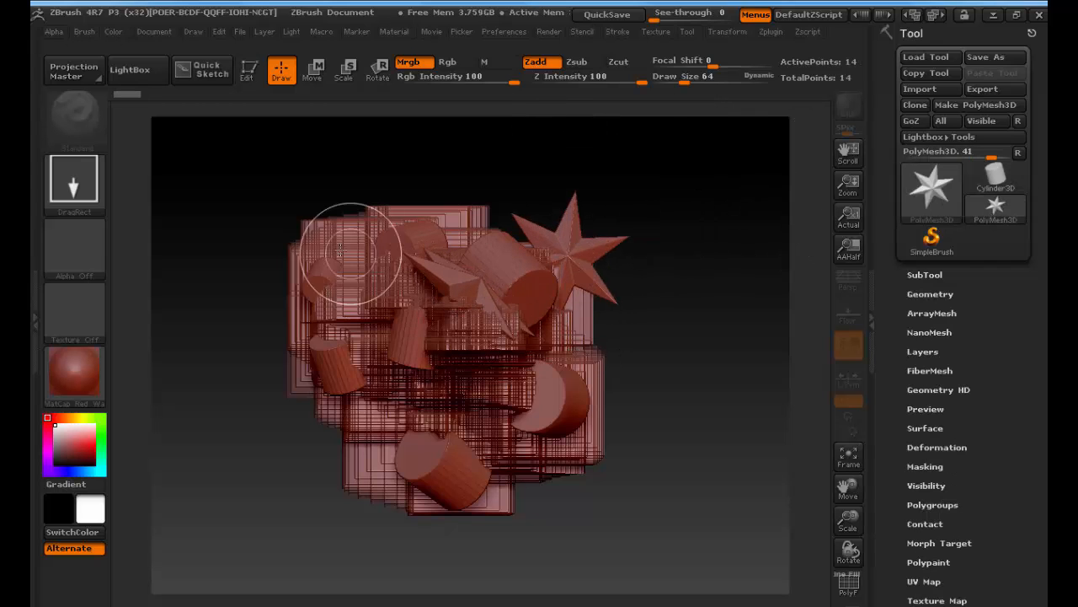
left_click_drag(332, 246, 364, 281)
left_click_drag(406, 232, 454, 304)
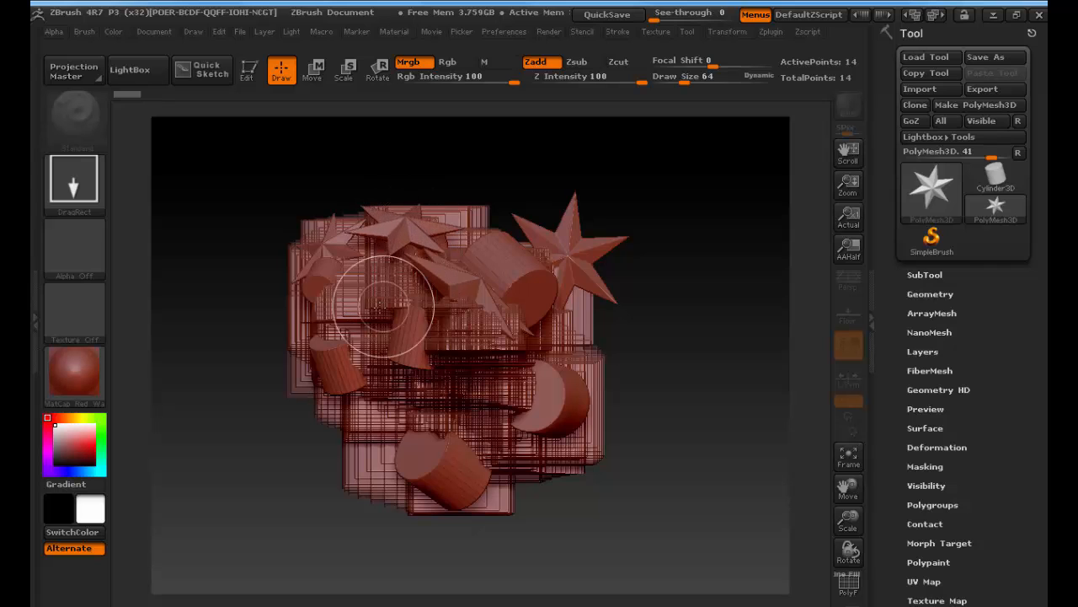
left_click_drag(365, 316, 374, 392)
left_click_drag(435, 460, 472, 501)
left_click_drag(552, 411, 590, 425)
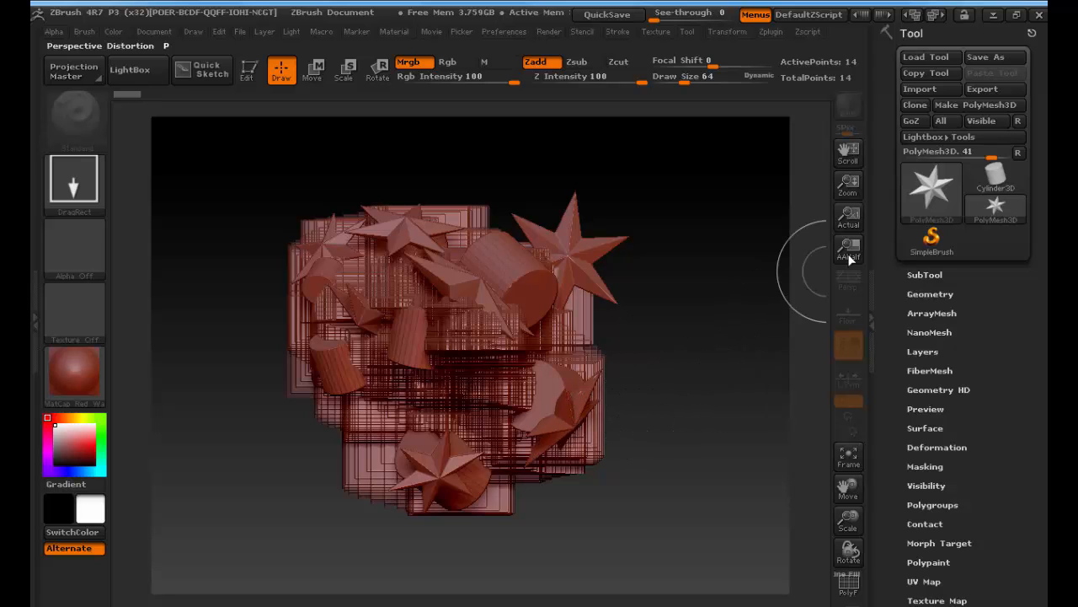
Step: Clear all the painted strokes, cylinders and stars from the canvas
left_click(943, 181)
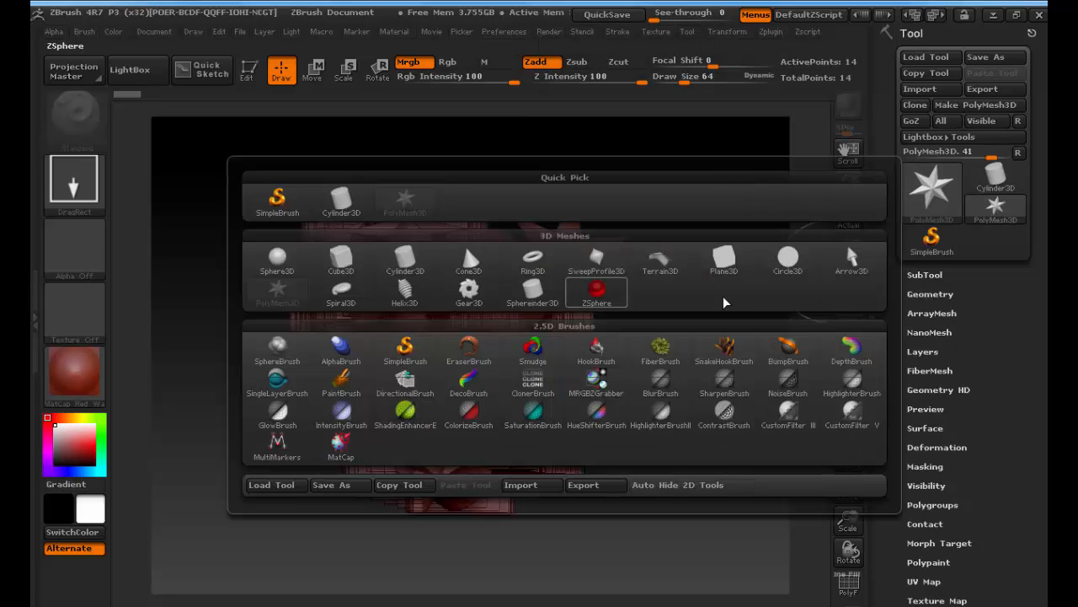
mouse_move(915, 196)
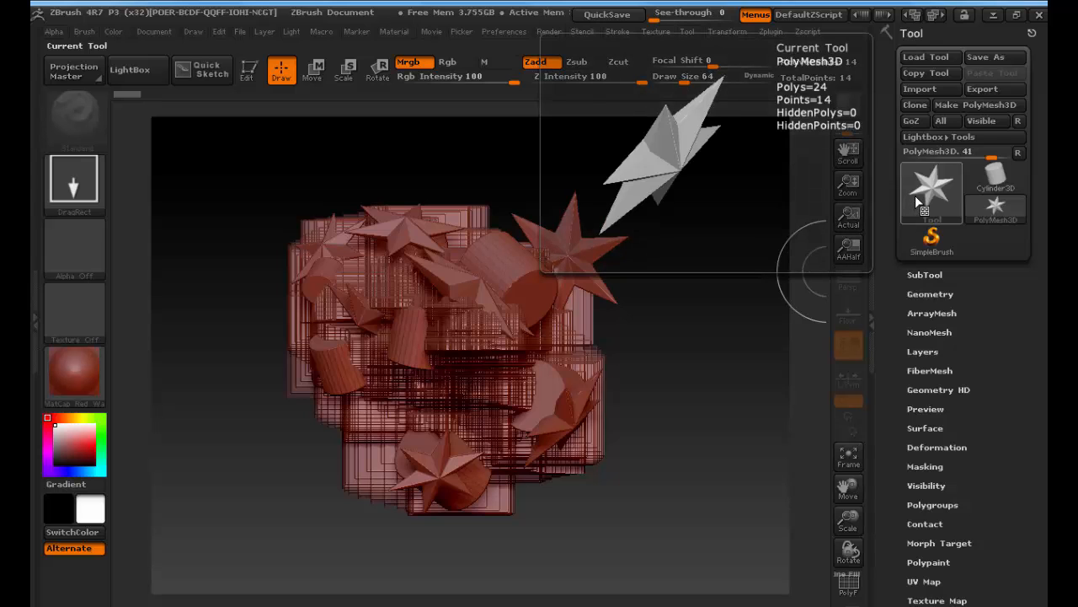
left_click(138, 32)
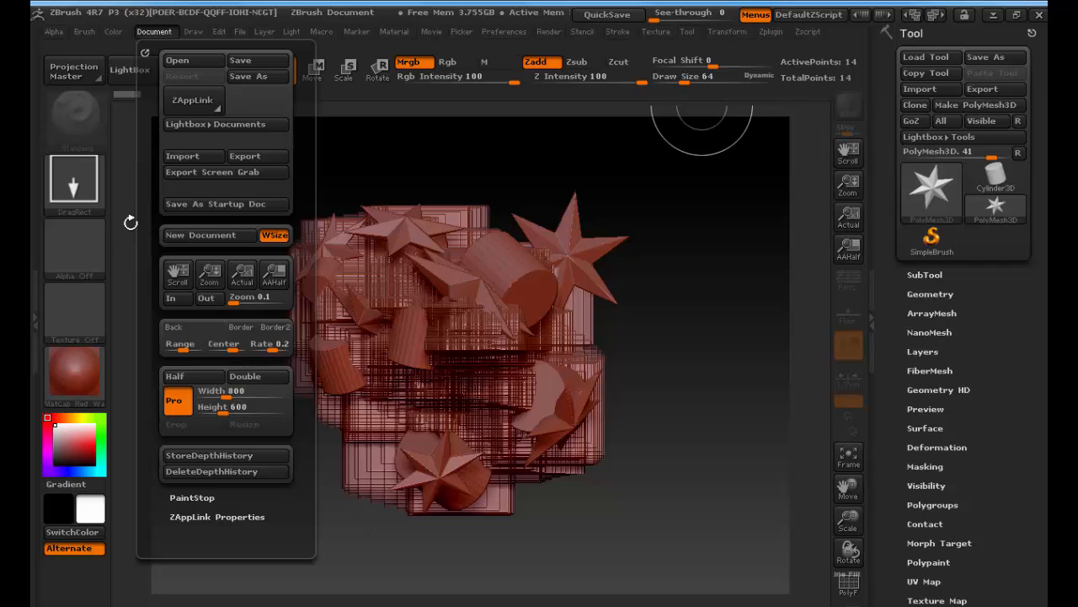
left_click(113, 32)
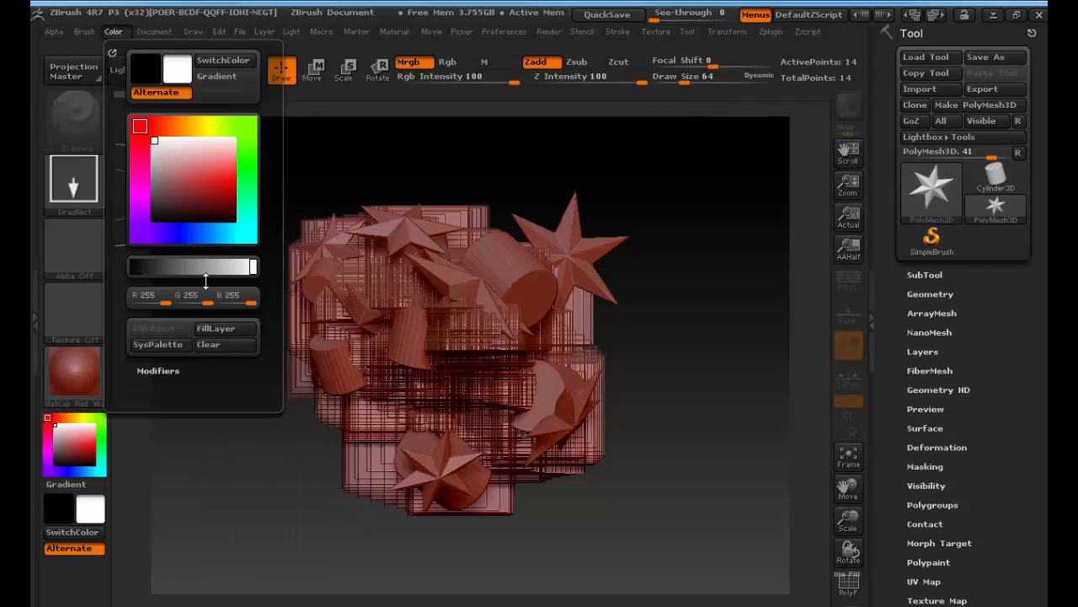
left_click(230, 346)
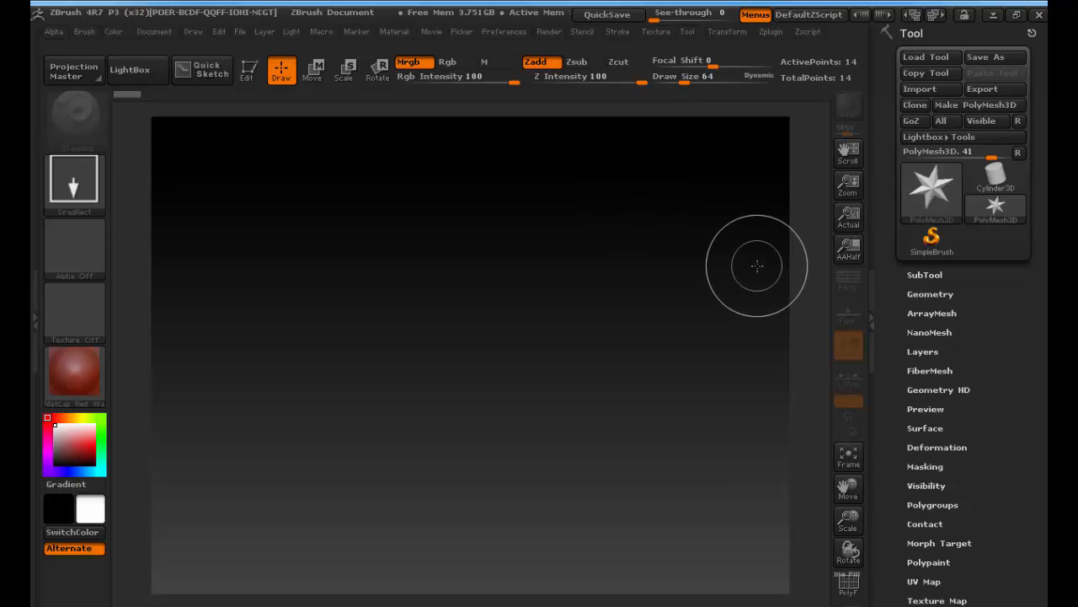
Step: Choose the Cylinder3D tool and draw one large upright cylinder in the middle of the canvas
left_click(994, 176)
left_click(953, 179)
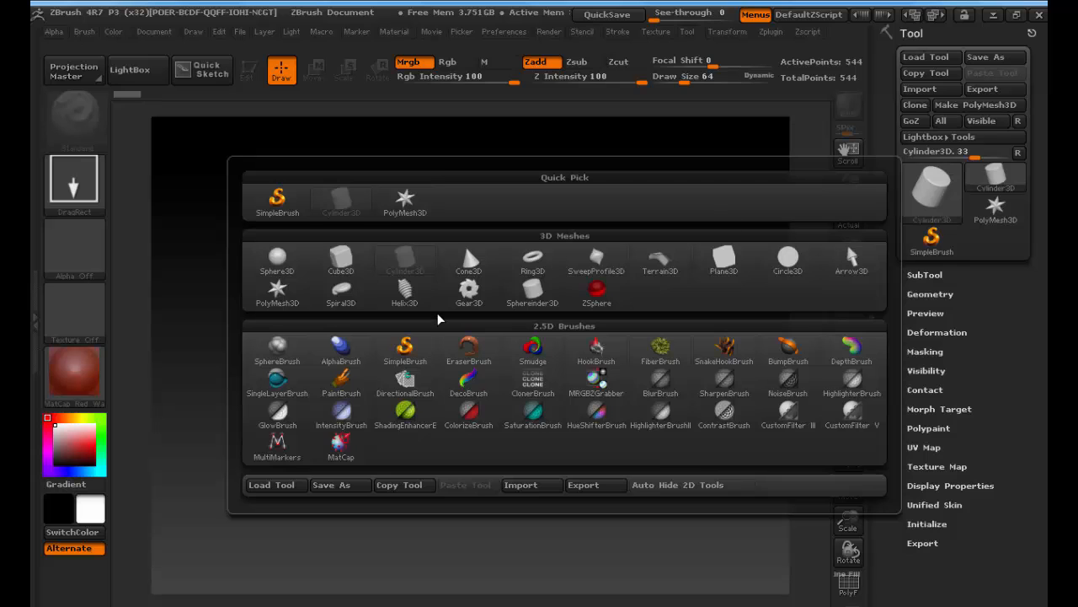
left_click(918, 191)
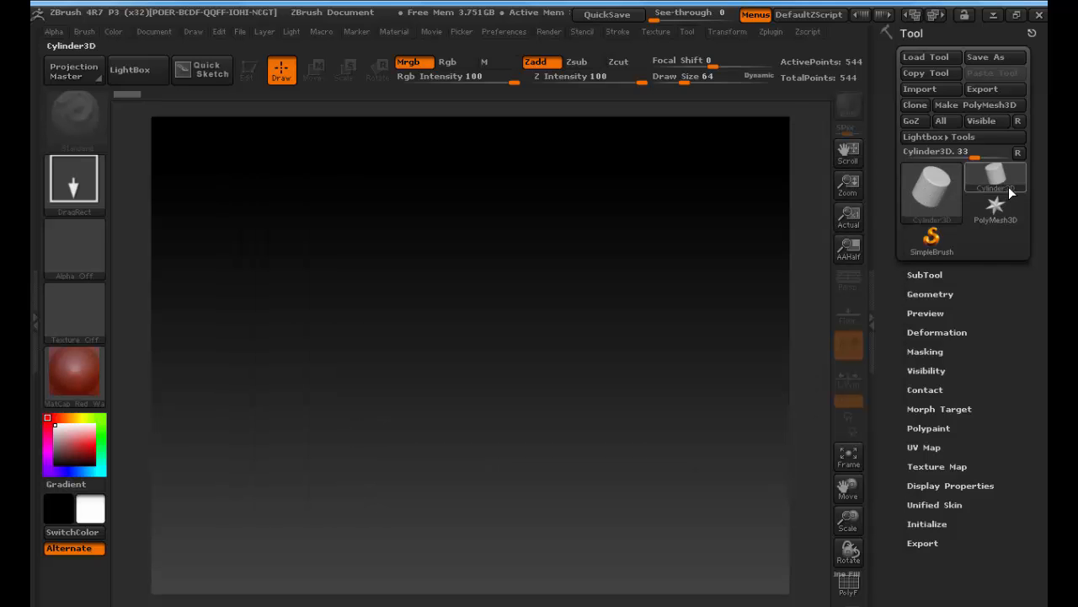
mouse_move(442, 348)
left_mouse_down()
mouse_move(461, 365)
mouse_move(345, 522)
mouse_move(439, 539)
left_mouse_up()
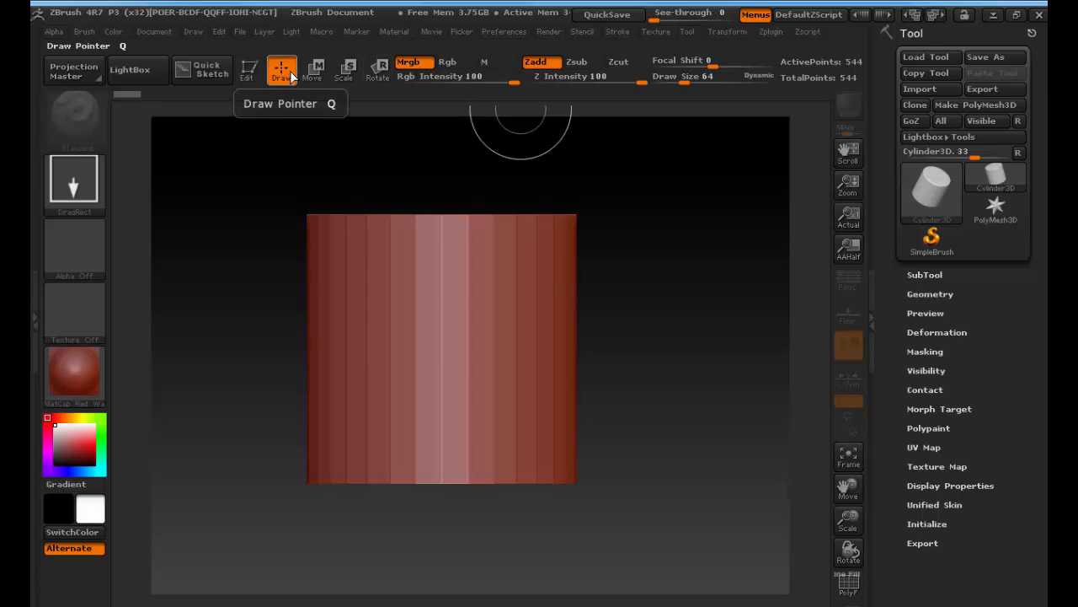
Step: Turn on Edit mode for the newly drawn cylinder
left_click(253, 77)
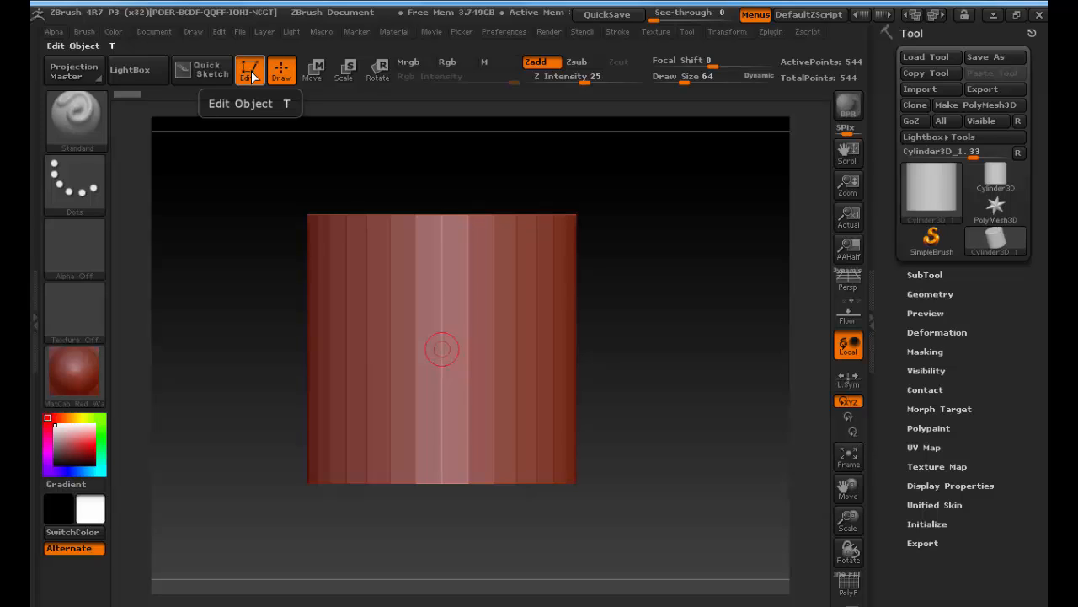
left_click(253, 77)
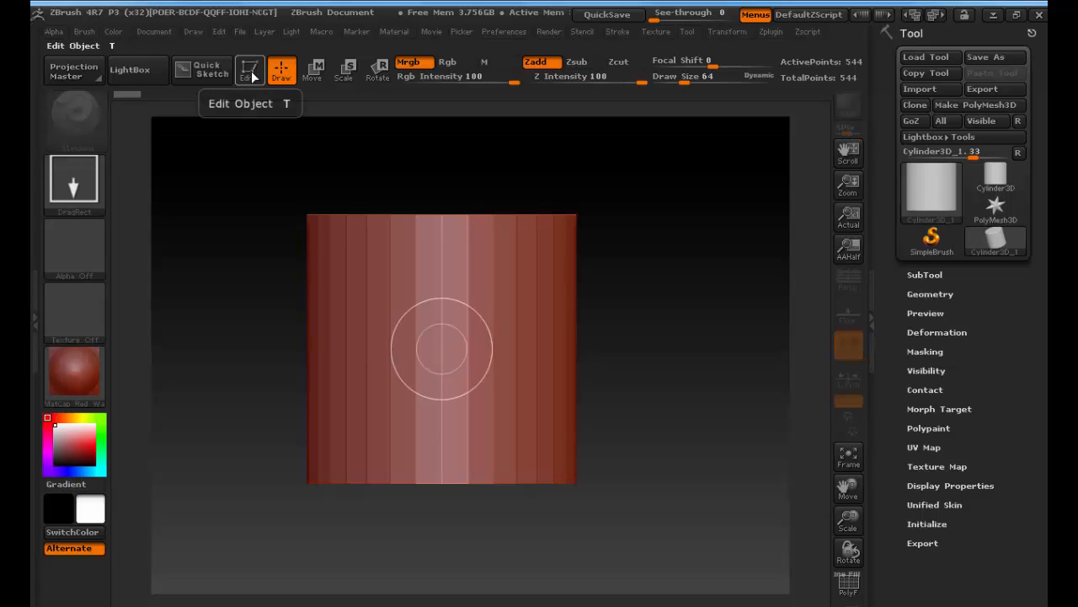
left_click(253, 76)
left_click(252, 76)
left_click(252, 77)
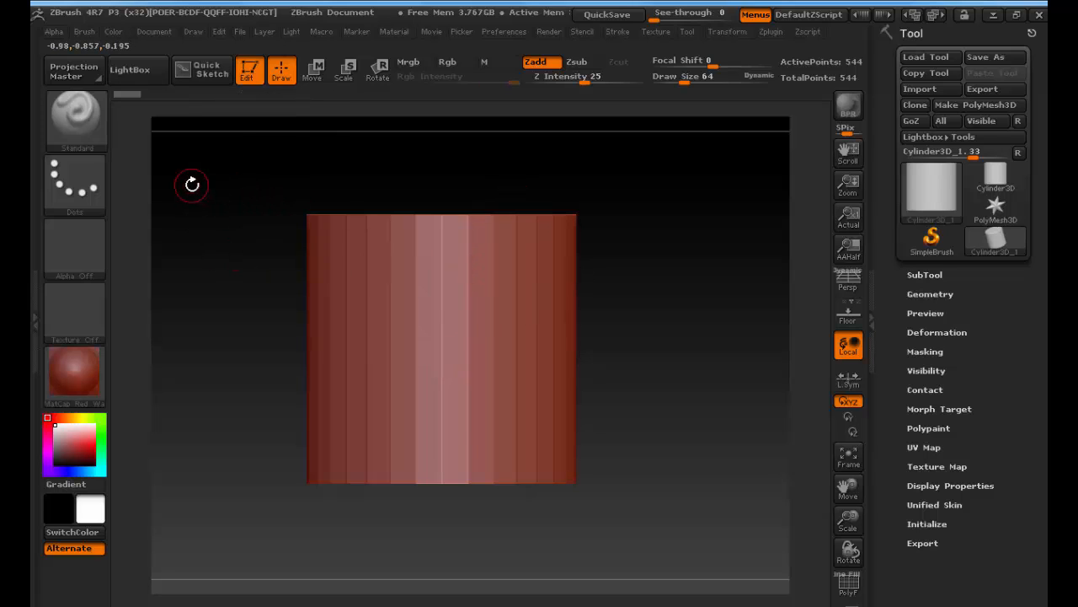
Step: Rotate, scale and pan the view to examine the cylinder from several angles
mouse_move(193, 187)
left_mouse_down()
mouse_move(211, 250)
mouse_move(327, 287)
mouse_move(265, 231)
mouse_move(169, 301)
mouse_move(195, 318)
mouse_move(180, 292)
left_mouse_up()
key("ctrl")
mouse_move(225, 262)
right_mouse_down("ctrl")
mouse_move(392, 257)
mouse_move(113, 249)
mouse_move(337, 246)
mouse_move(183, 246)
mouse_move(236, 249)
right_mouse_up("ctrl")
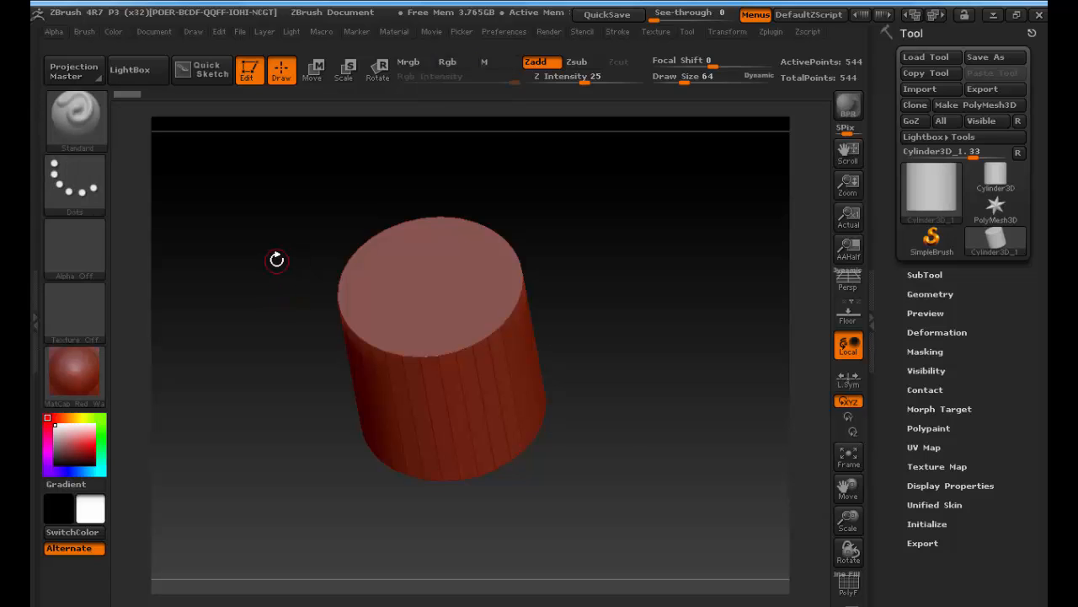
mouse_move(276, 259)
left_mouse_down()
mouse_move(356, 267)
mouse_move(292, 267)
mouse_move(318, 244)
mouse_move(282, 280)
left_mouse_up()
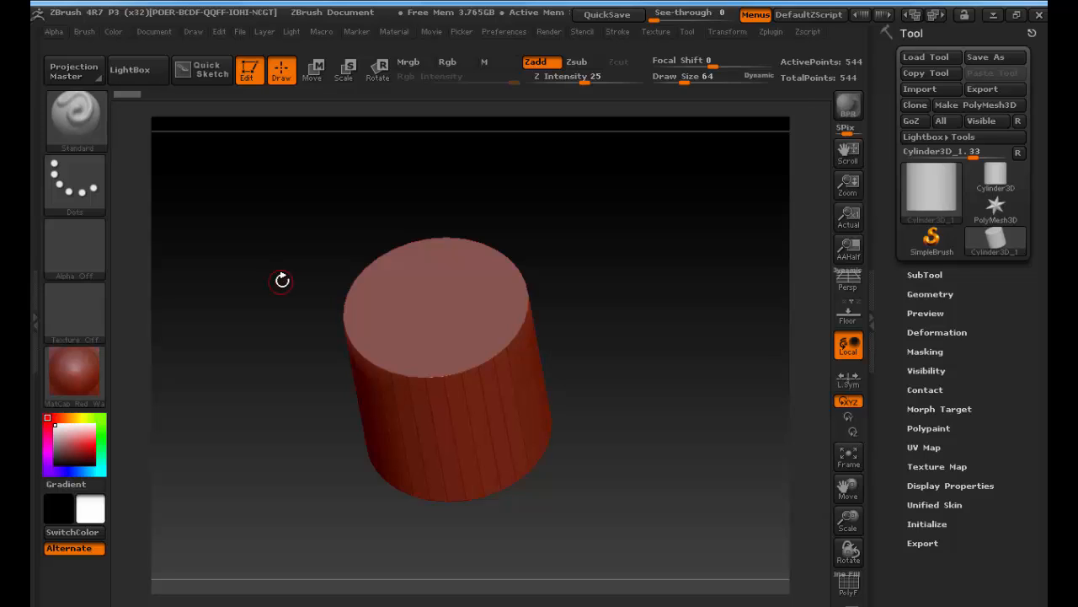
mouse_move(240, 236)
left_mouse_down()
mouse_move(210, 315)
mouse_move(228, 211)
mouse_move(259, 272)
mouse_move(257, 250)
mouse_move(224, 248)
left_mouse_up()
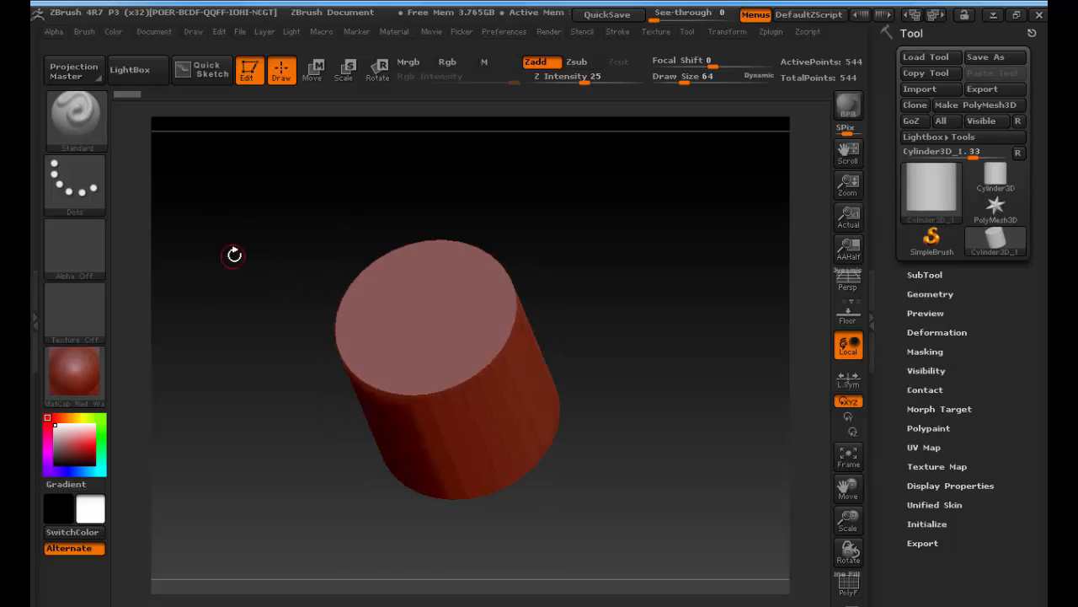
key("ctrl")
mouse_move(233, 251)
right_mouse_down("ctrl")
mouse_move(234, 472)
mouse_move(234, 239)
right_mouse_up("ctrl")
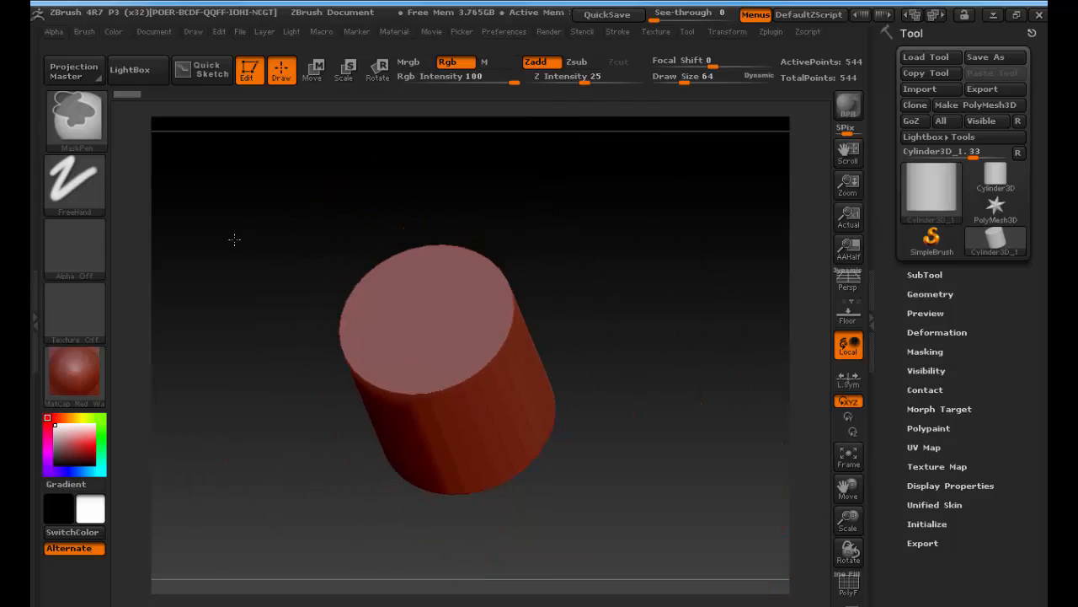
mouse_move(226, 236)
left_mouse_down("alt")
mouse_move(366, 243)
mouse_move(262, 246)
mouse_move(320, 233)
mouse_move(365, 244)
mouse_move(296, 233)
mouse_move(320, 210)
mouse_move(294, 289)
mouse_move(310, 301)
mouse_move(258, 292)
mouse_move(296, 289)
left_mouse_up("alt")
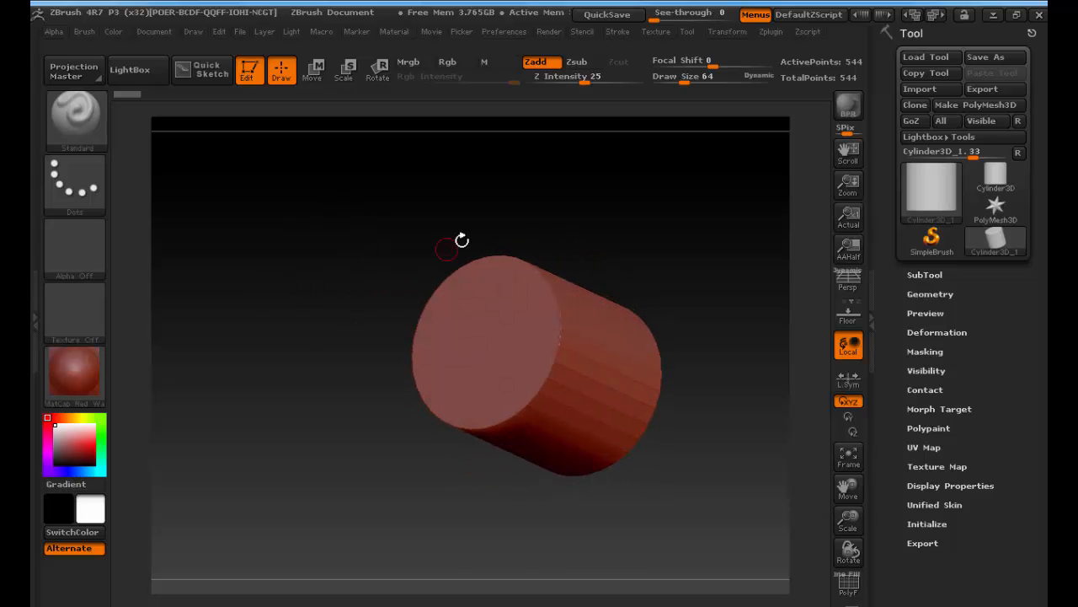
left_click_drag(466, 220, 326, 231, "alt")
mouse_move(352, 226)
left_mouse_down()
mouse_move(357, 233)
mouse_move(340, 208)
mouse_move(346, 218)
left_mouse_up()
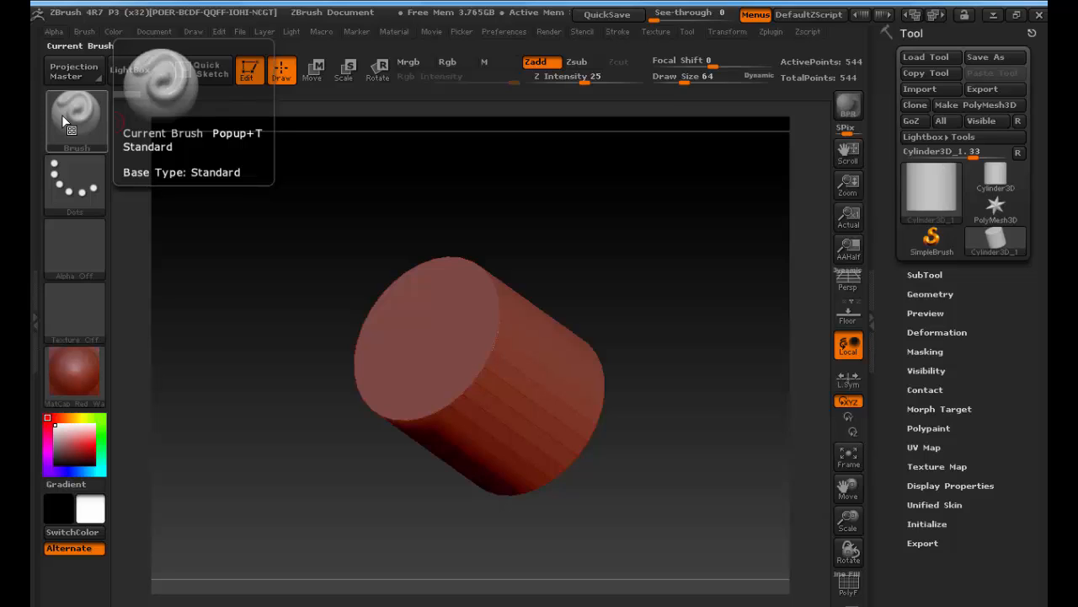
Step: Convert the cylinder to a PolyMesh3D and sculpt raised strokes on its side with the Standard brush
left_click(532, 350)
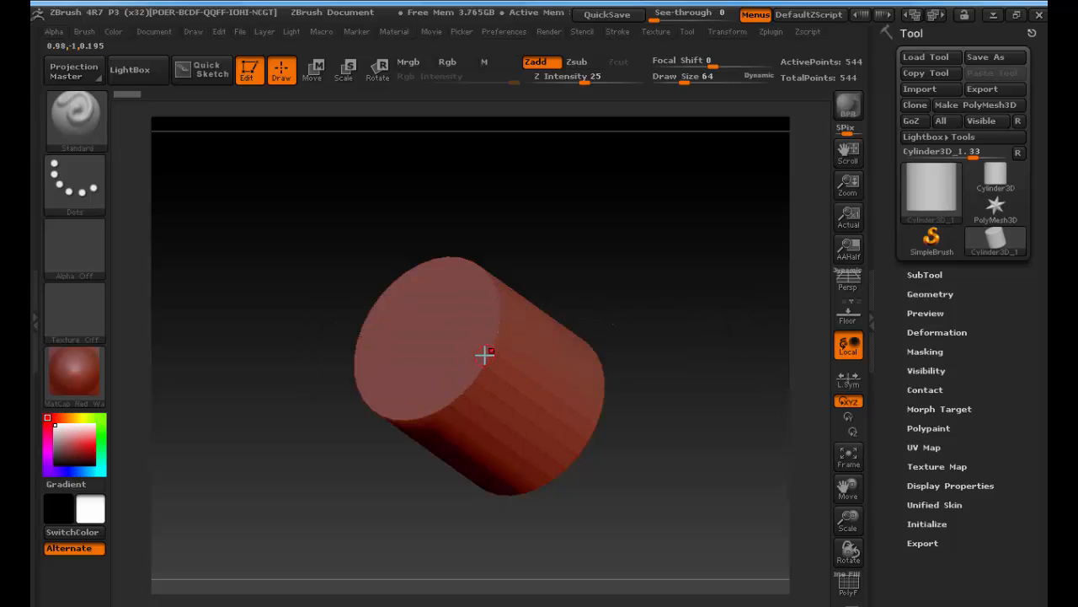
left_click(968, 105)
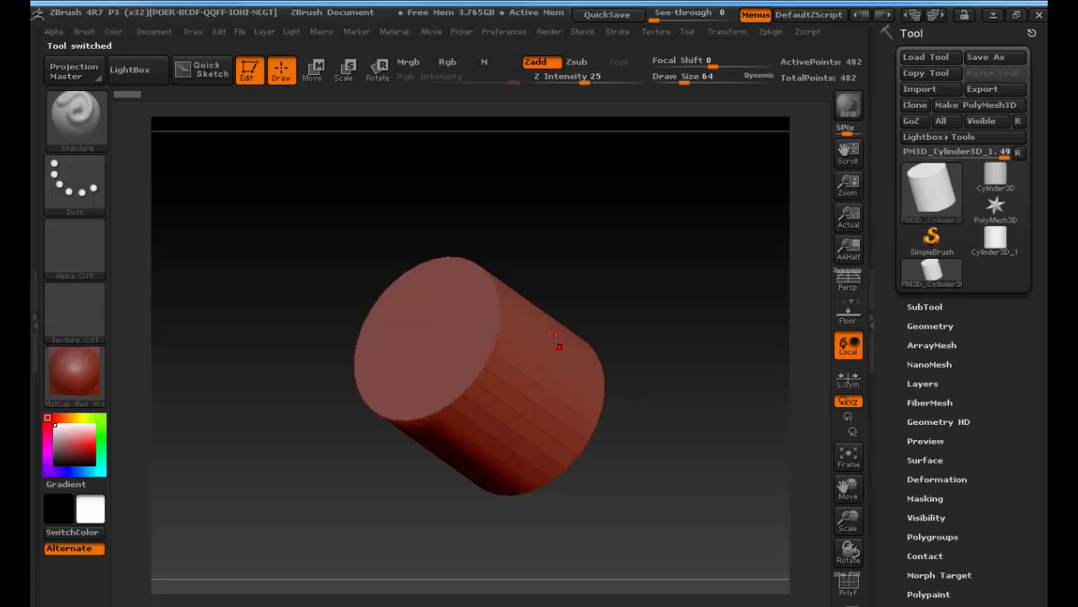
mouse_move(532, 329)
left_mouse_down()
mouse_move(539, 369)
mouse_move(498, 436)
mouse_move(542, 376)
mouse_move(491, 448)
mouse_move(559, 372)
mouse_move(548, 396)
mouse_move(562, 362)
mouse_move(526, 406)
left_mouse_up()
mouse_move(456, 516)
left_mouse_down()
mouse_move(433, 509)
mouse_move(448, 454)
mouse_move(477, 440)
mouse_move(459, 432)
left_mouse_up()
mouse_move(524, 394)
left_mouse_down()
mouse_move(466, 420)
mouse_move(452, 399)
mouse_move(518, 359)
mouse_move(477, 380)
left_mouse_up()
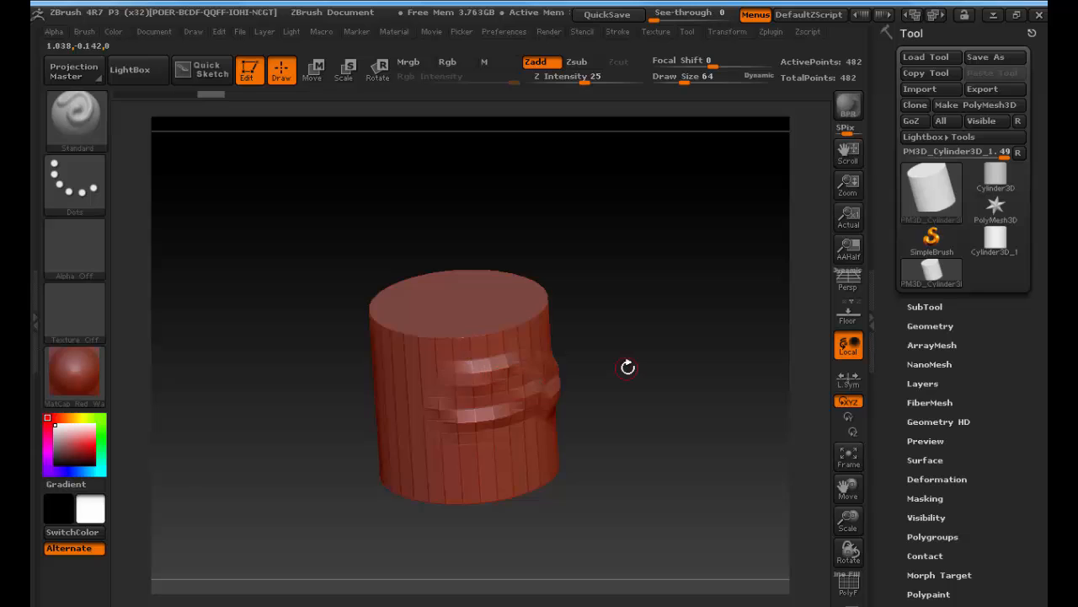
mouse_move(628, 368)
left_mouse_down()
mouse_move(514, 404)
mouse_move(569, 401)
mouse_move(562, 407)
left_mouse_up()
left_click_drag(392, 435, 472, 438)
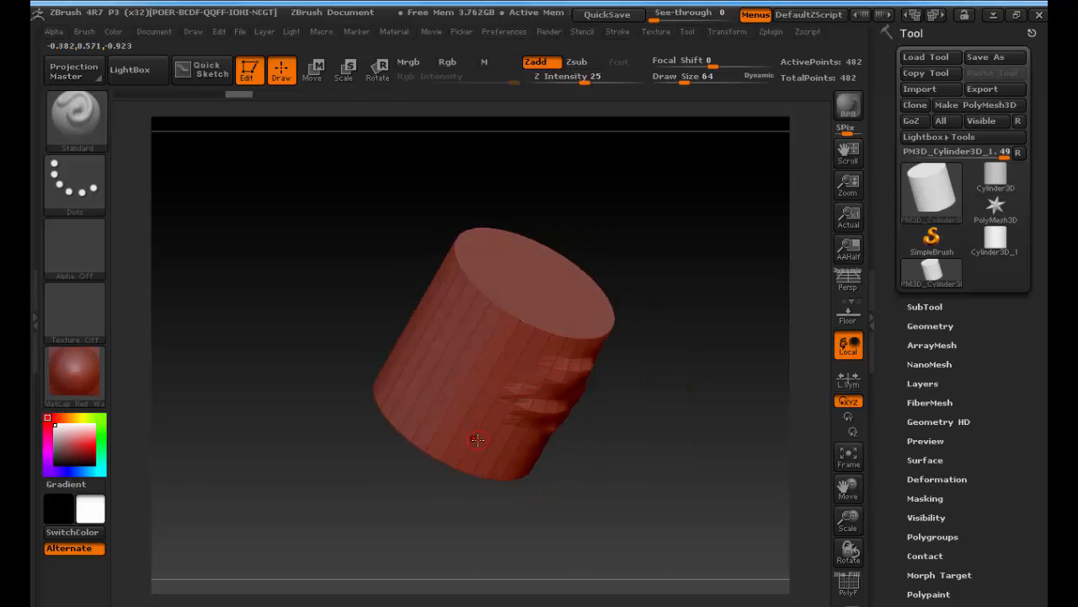
Step: Sculpt more raised strokes around the cylinder's side with the Standard brush at Draw Size 64
mouse_move(542, 435)
left_mouse_down()
mouse_move(473, 386)
mouse_move(442, 331)
mouse_move(502, 369)
mouse_move(422, 354)
mouse_move(476, 394)
left_mouse_up()
mouse_move(394, 243)
left_mouse_down()
mouse_move(391, 321)
mouse_move(448, 398)
left_mouse_up()
mouse_move(460, 311)
left_mouse_down()
mouse_move(470, 401)
mouse_move(489, 341)
left_mouse_up()
mouse_move(580, 225)
left_mouse_down()
mouse_move(491, 298)
mouse_move(451, 295)
left_mouse_up()
left_click_drag(519, 378, 504, 368)
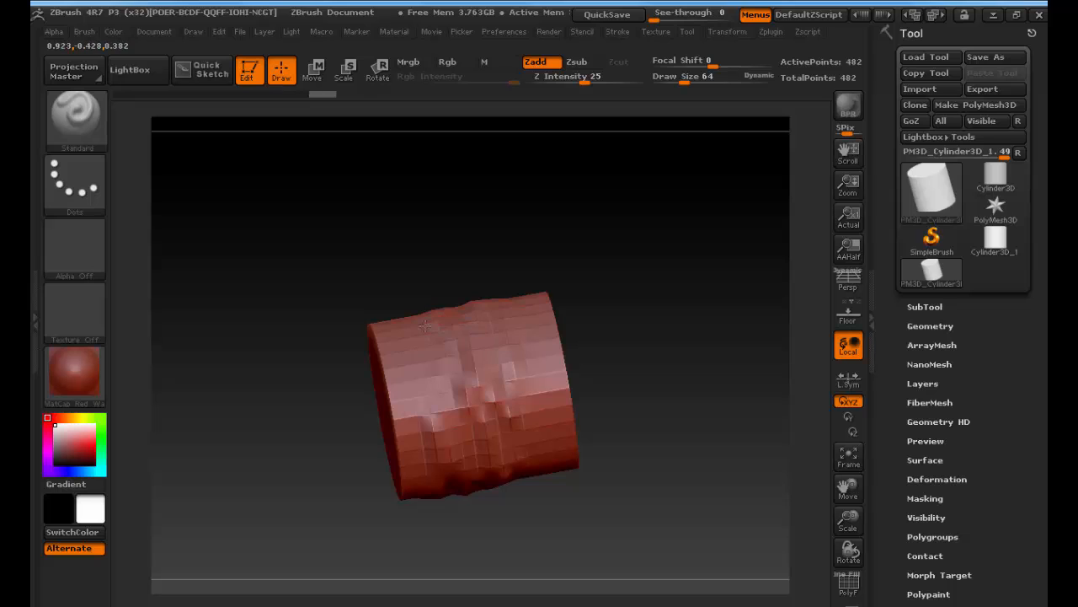
left_click_drag(468, 334, 427, 375)
left_click_drag(497, 263, 412, 301)
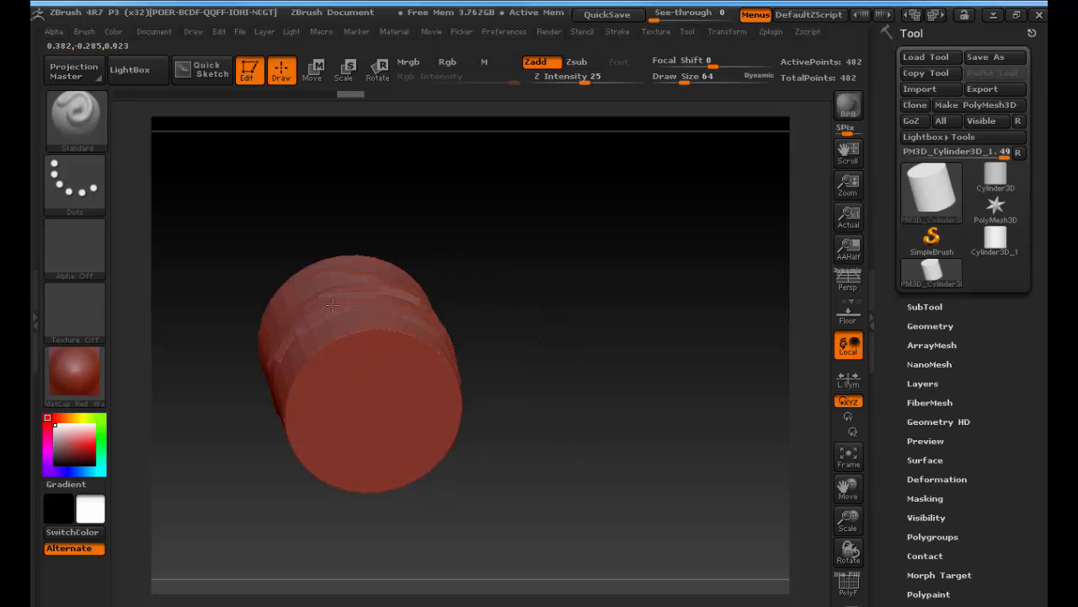
Step: Set the Draw Size to 342 and sculpt broad raised strokes across the cylinder's side
left_click_drag(494, 284, 625, 286, "alt")
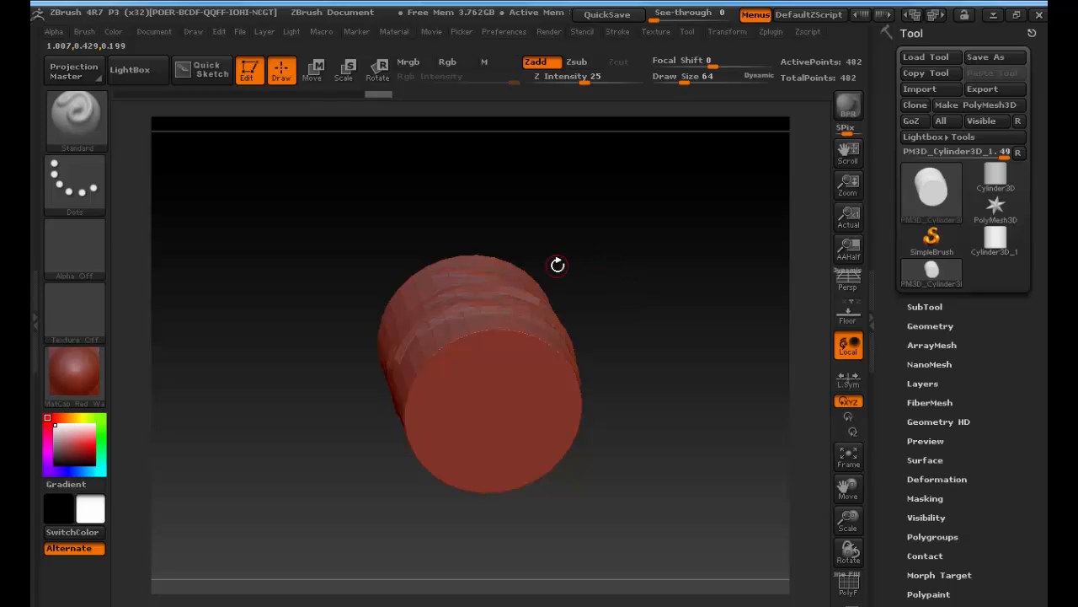
key("s")
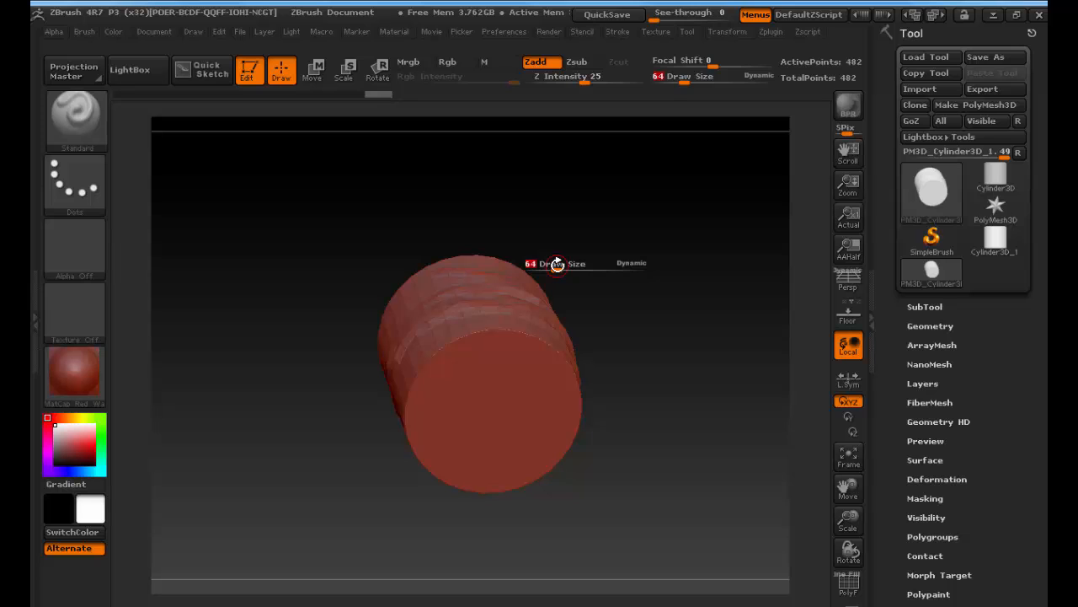
mouse_move(557, 264)
left_mouse_down()
mouse_move(699, 263)
mouse_move(595, 267)
left_mouse_up()
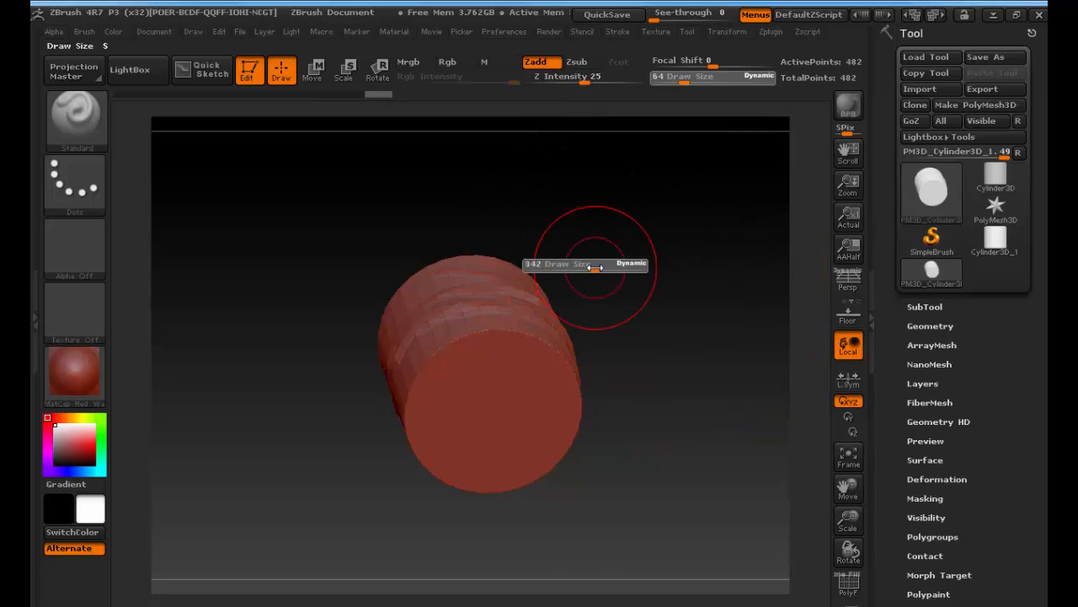
mouse_move(518, 315)
left_mouse_down()
mouse_move(447, 310)
mouse_move(515, 315)
left_mouse_up()
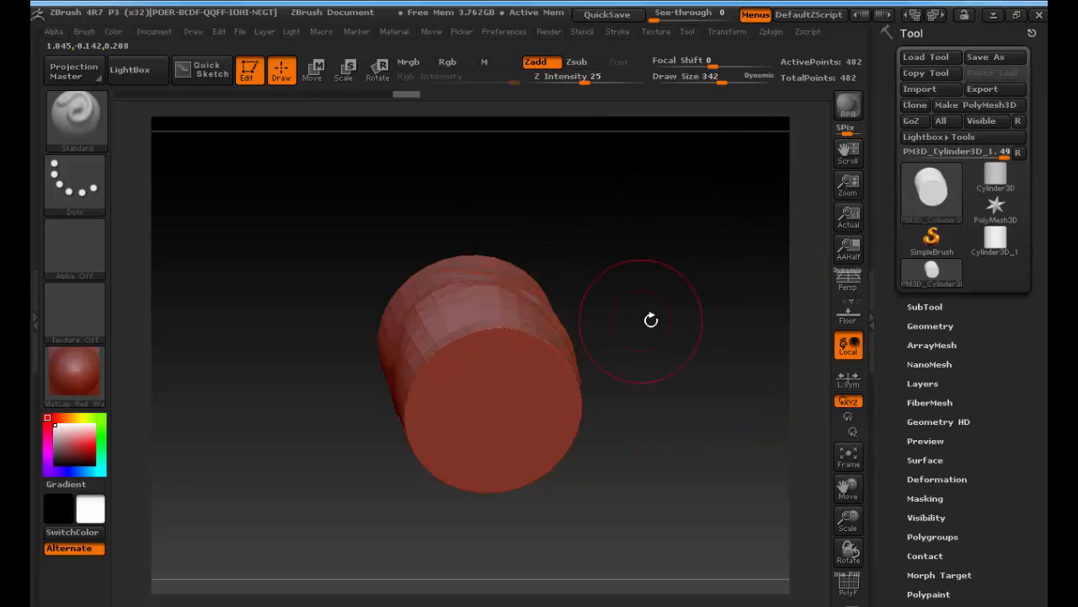
left_click_drag(650, 319, 657, 284)
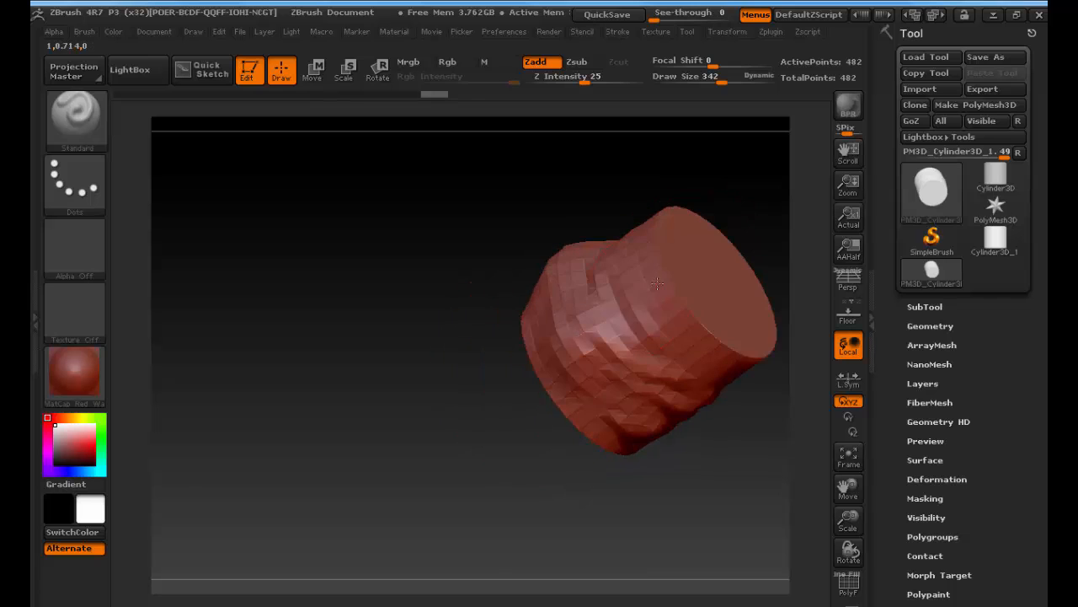
left_click_drag(578, 186, 523, 315)
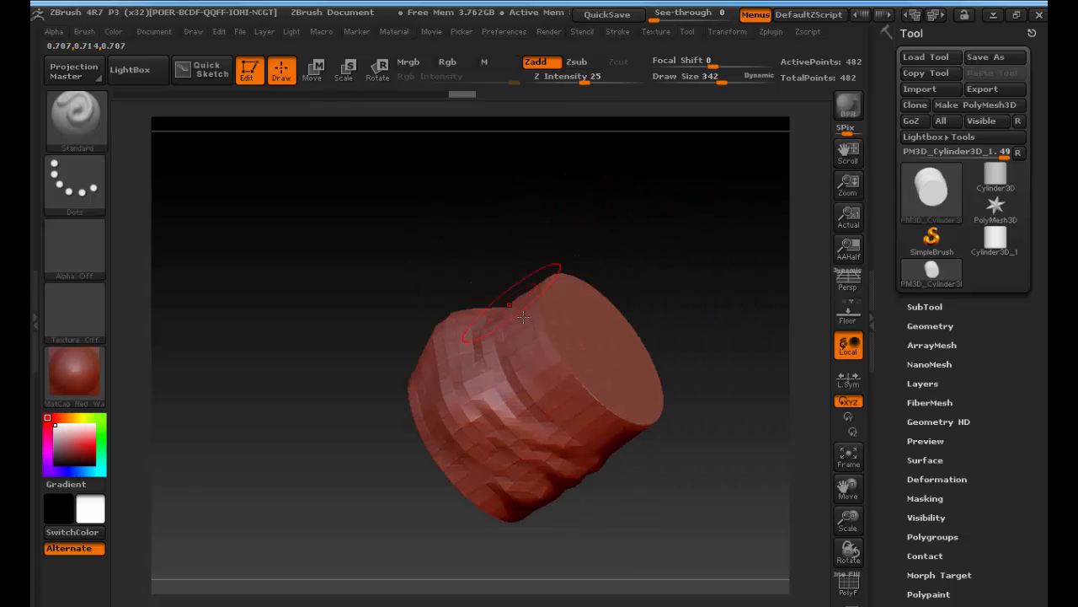
left_click_drag(486, 255, 507, 269)
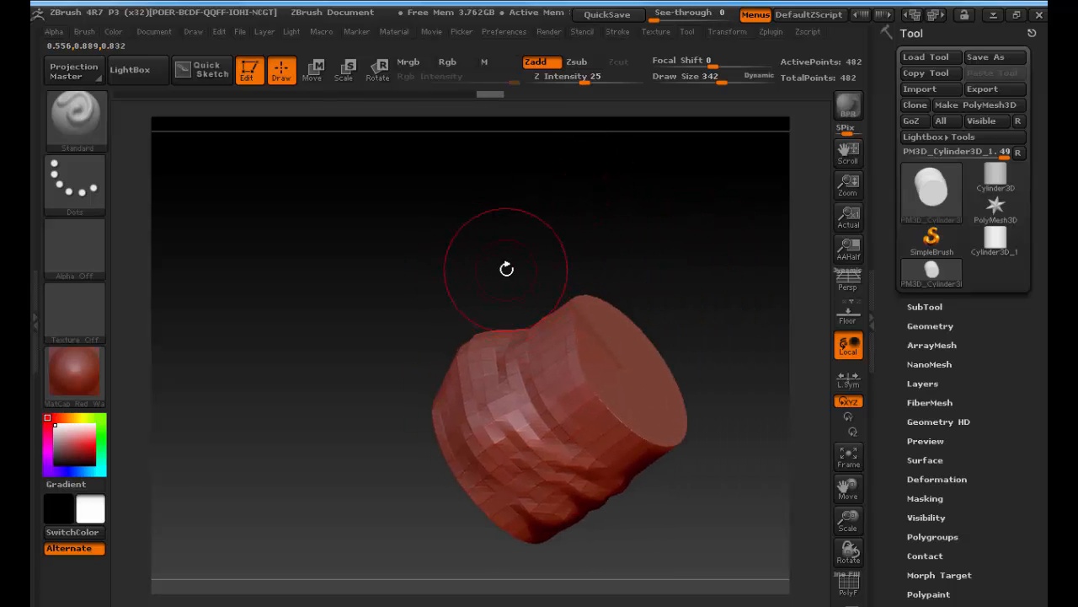
Step: Try a light stroke at Z Intensity 2, and sculpt strong bulges around the cylinder's far end at Z Intensity 84
key("u")
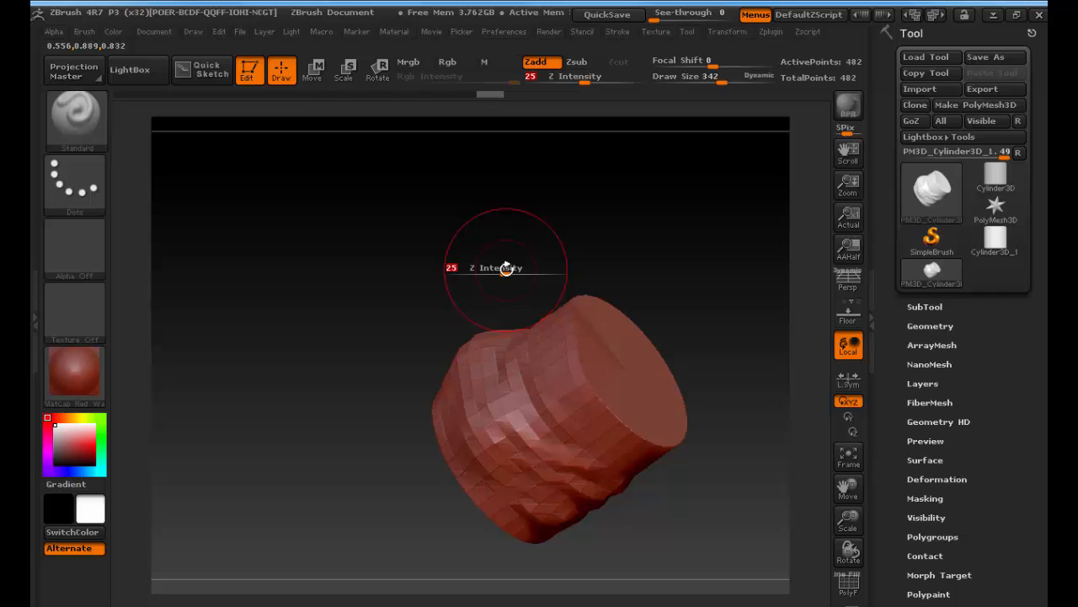
left_click_drag(506, 268, 467, 268)
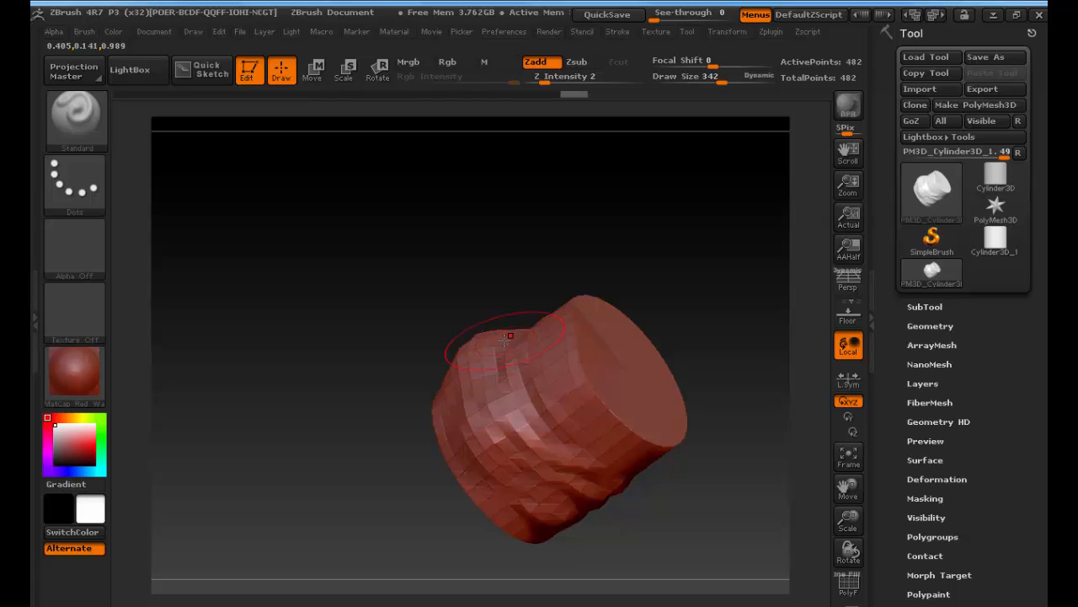
key("u")
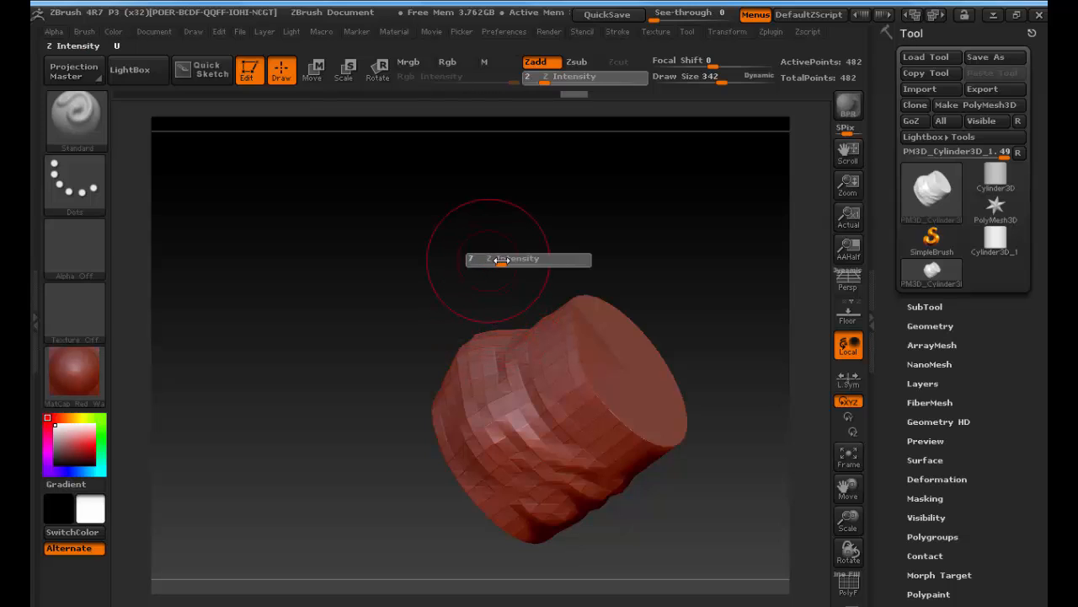
left_click_drag(502, 260, 583, 260)
key("u")
left_click_drag(553, 301, 598, 314)
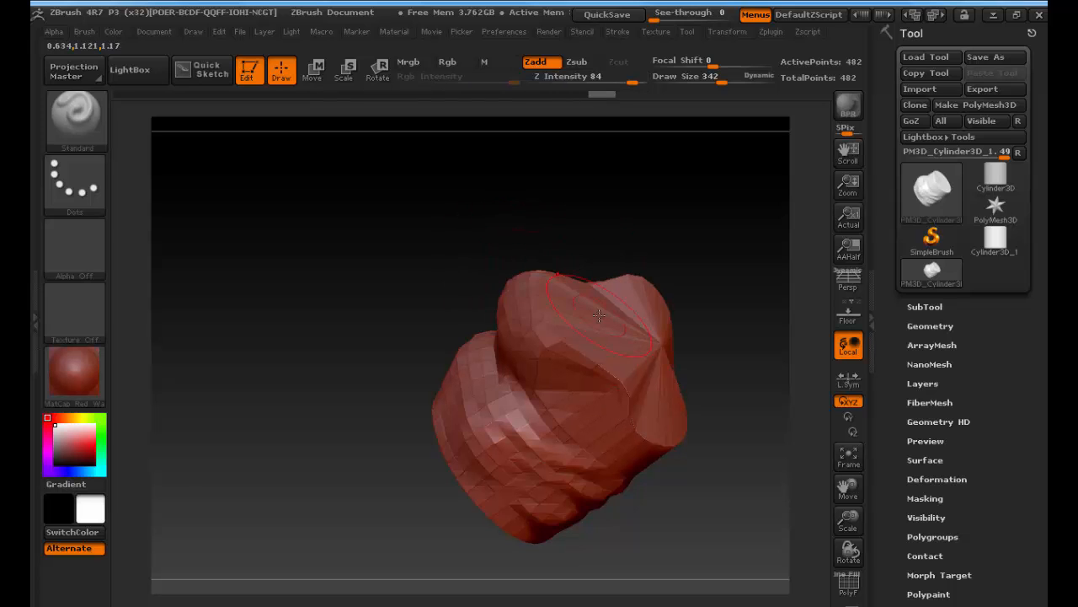
mouse_move(463, 274)
left_mouse_down()
mouse_move(445, 258)
mouse_move(363, 269)
mouse_move(596, 105)
left_mouse_up()
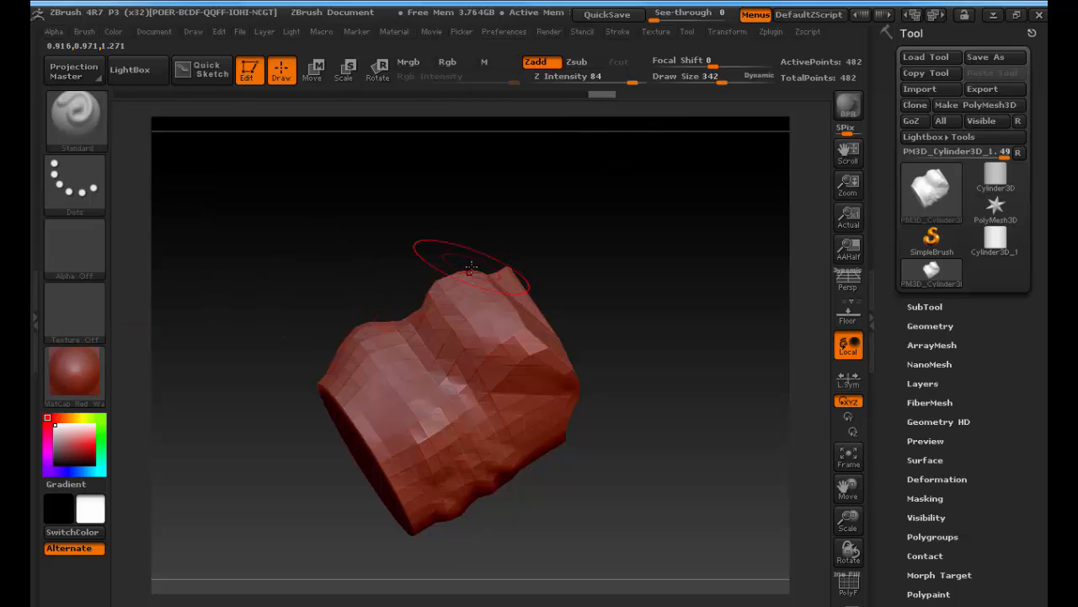
left_click_drag(631, 269, 558, 246)
left_click_drag(435, 233, 511, 233)
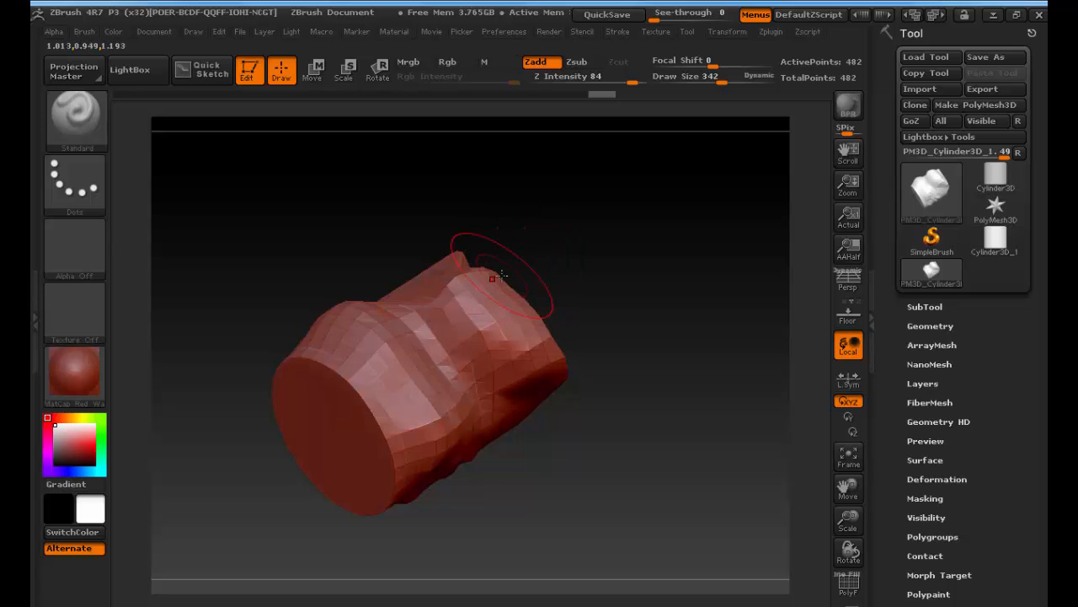
Step: Subdivide the mesh once and sculpt a short raised stroke beside the near end cap at Draw Size 93
key("ctrl+d")
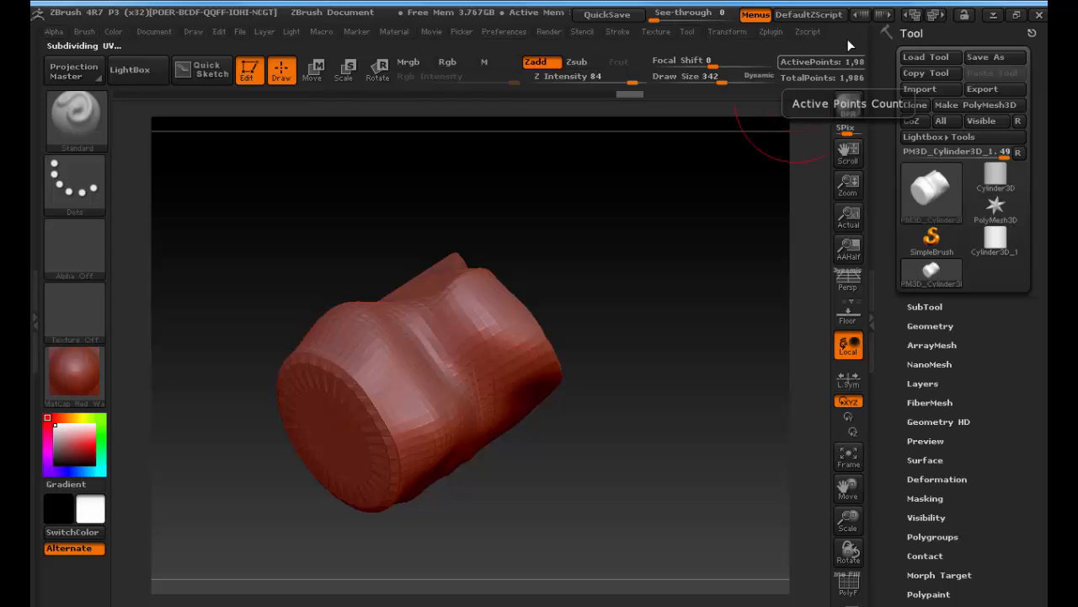
key("s")
mouse_move(360, 354)
left_mouse_down()
mouse_move(329, 352)
mouse_move(401, 407)
left_mouse_up()
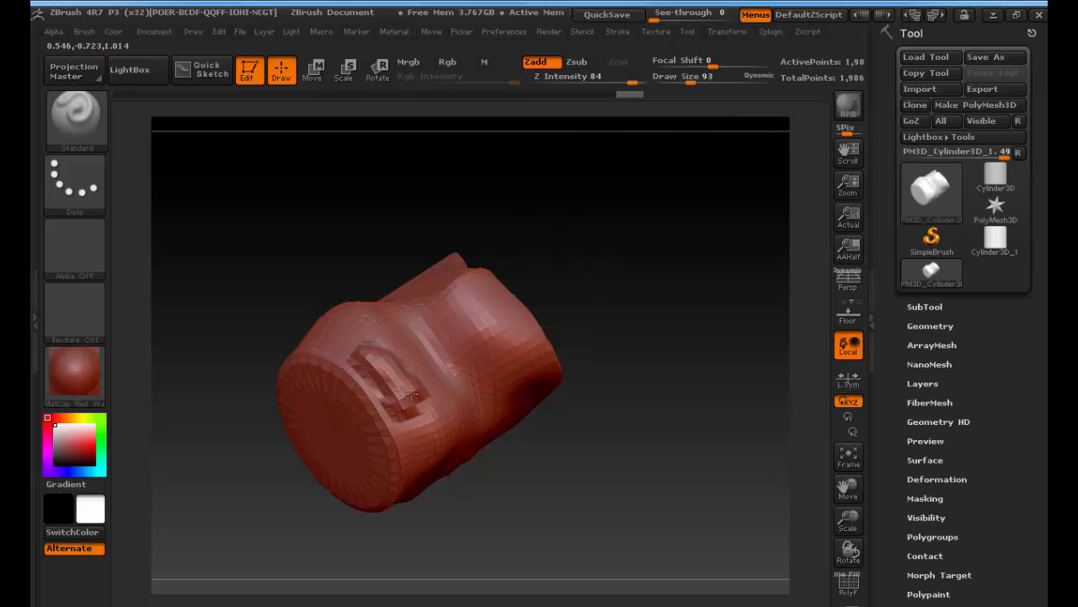
Step: Reduce the Draw Size to 7 for fine detail on a close-up of the surface beside the short raised stroke
left_click_drag(289, 308, 411, 301, "alt")
left_click_drag(345, 309, 464, 324, "alt")
key("s")
left_click_drag(531, 312, 503, 314)
mouse_move(330, 308)
left_mouse_down("alt")
mouse_move(289, 306)
mouse_move(455, 309)
left_mouse_up("alt")
key("s")
left_click_drag(558, 316, 551, 318)
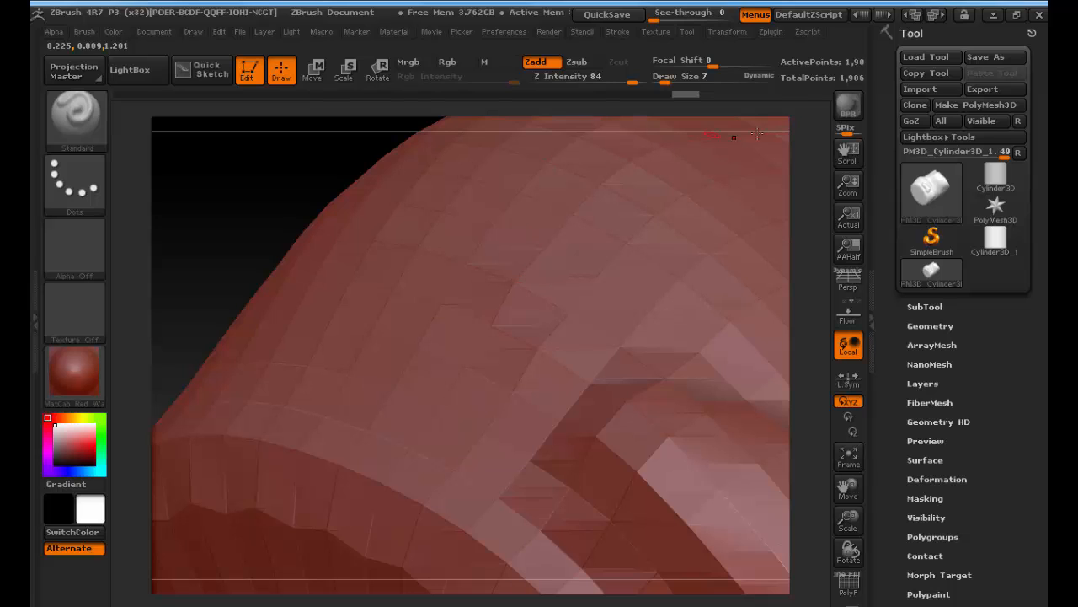
Step: Subdivide the mesh once more and sculpt three tiny dabs on the surface beside the raised stroke
key("ctrl")
key("ctrl+d")
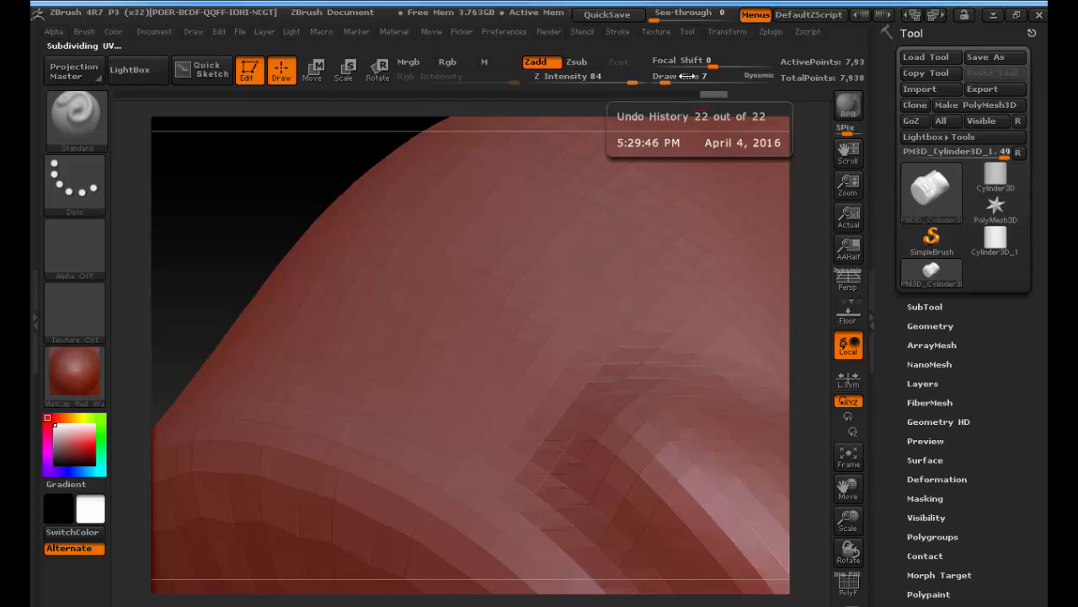
left_click_drag(390, 336, 438, 357)
left_click(438, 356)
left_click(438, 258)
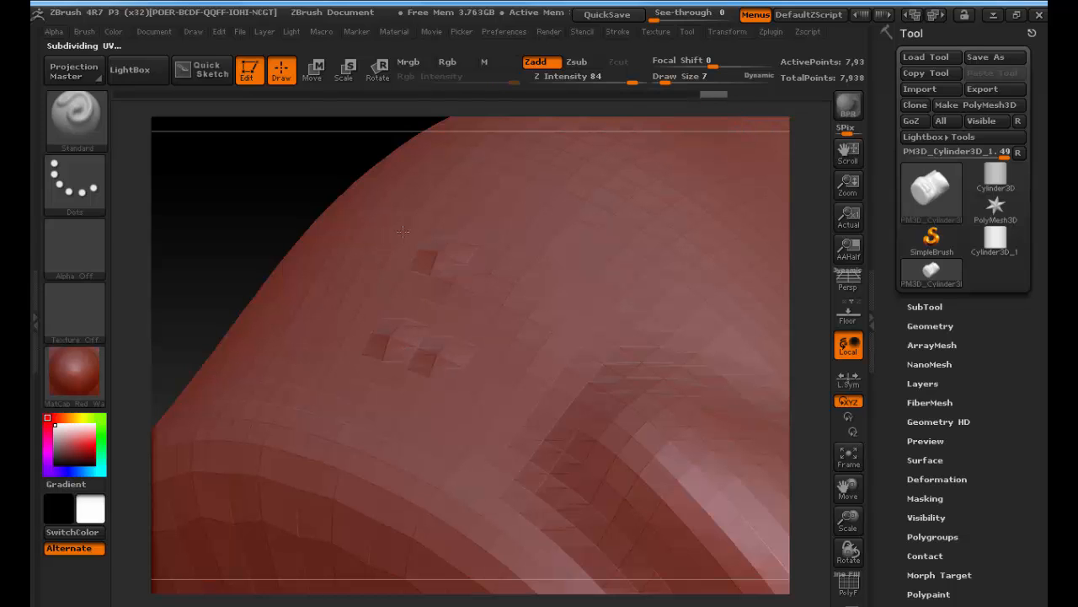
Step: Set the Draw Size to 62 and sculpt over the dabs, reducing the Z Intensity to 18 for a softer stroke
key("s")
left_click_drag(418, 298, 437, 297)
mouse_move(476, 245)
left_mouse_down()
mouse_move(412, 251)
mouse_move(468, 281)
left_mouse_up()
left_click(584, 80)
mouse_move(584, 80)
left_mouse_down()
mouse_move(567, 80)
mouse_move(577, 82)
left_mouse_up()
left_click_drag(585, 200, 541, 327)
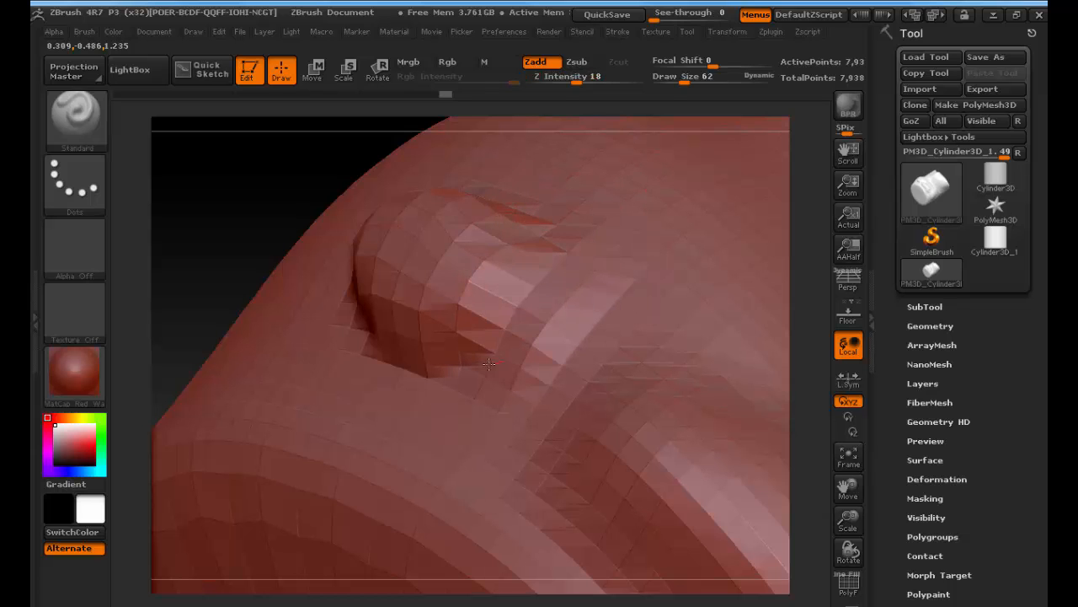
Step: Smooth the new bulge beside the short raised stroke with the Smooth brush
mouse_move(542, 236)
left_mouse_down("shift")
mouse_move(421, 290)
mouse_move(524, 324)
left_mouse_up("shift")
mouse_move(415, 244)
left_mouse_down("shift")
mouse_move(394, 244)
mouse_move(426, 308)
left_mouse_up("shift")
left_click_drag(311, 184, 157, 190)
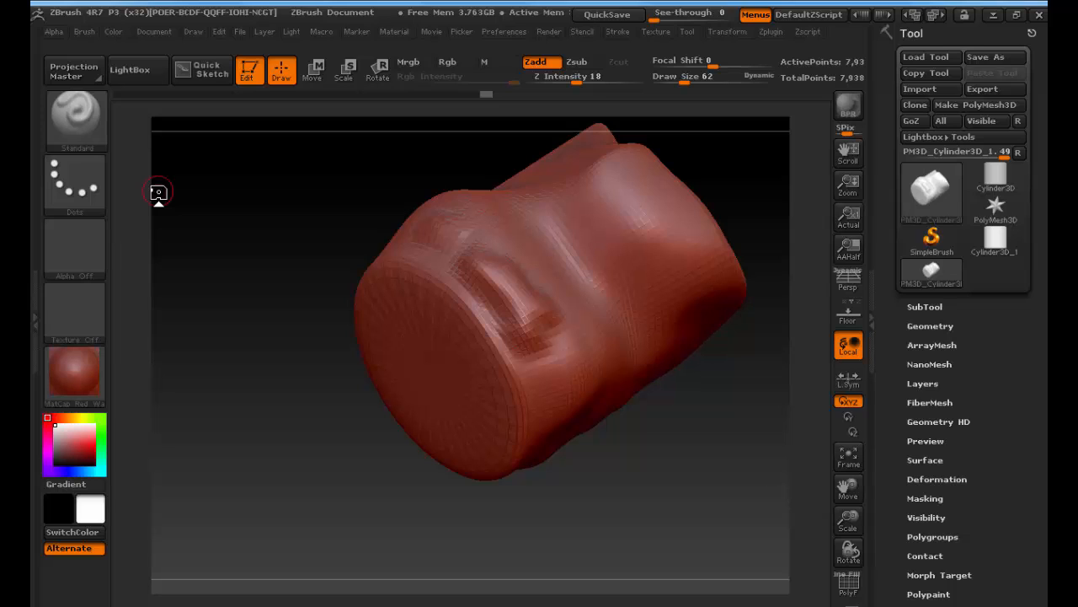
Step: Subdivide the mesh five more times and collapse the tool tray to reveal the full point counts
key("ctrl+d")
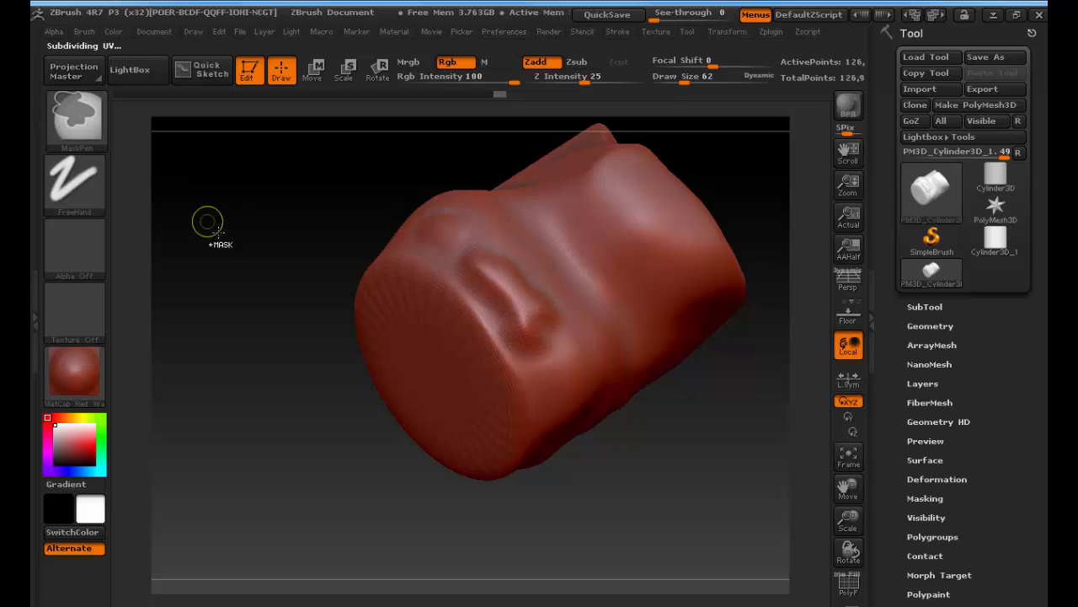
key("ctrl+d")
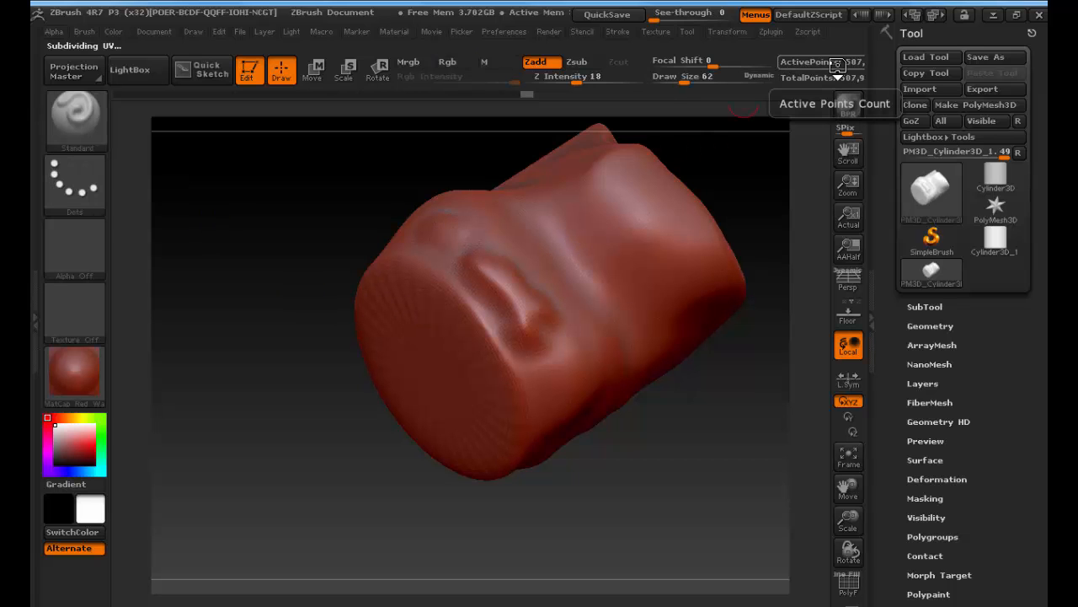
left_click(875, 63)
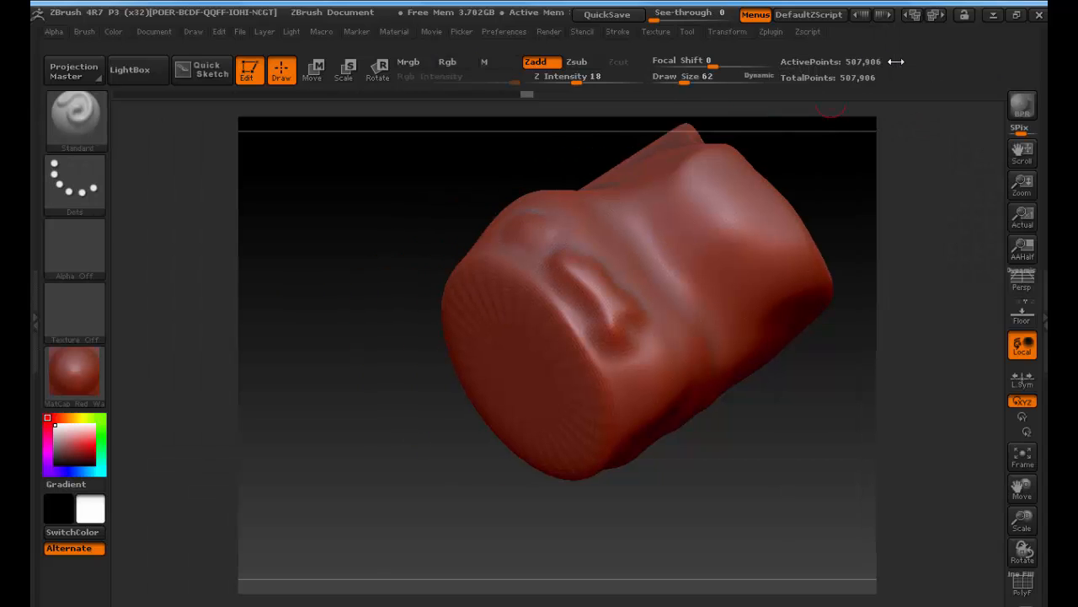
key("ctrl")
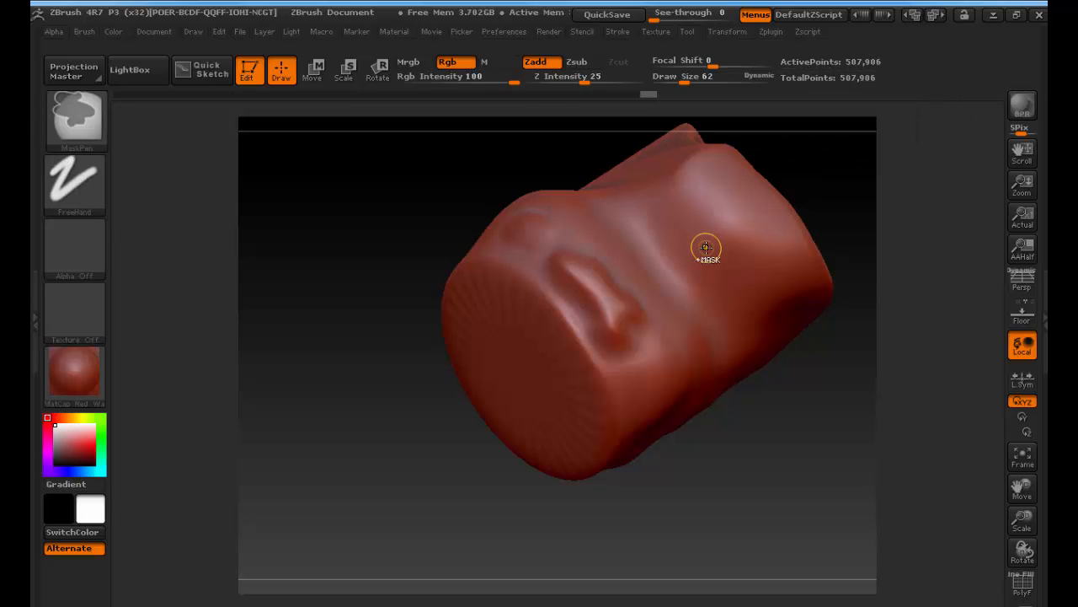
key("ctrl+d")
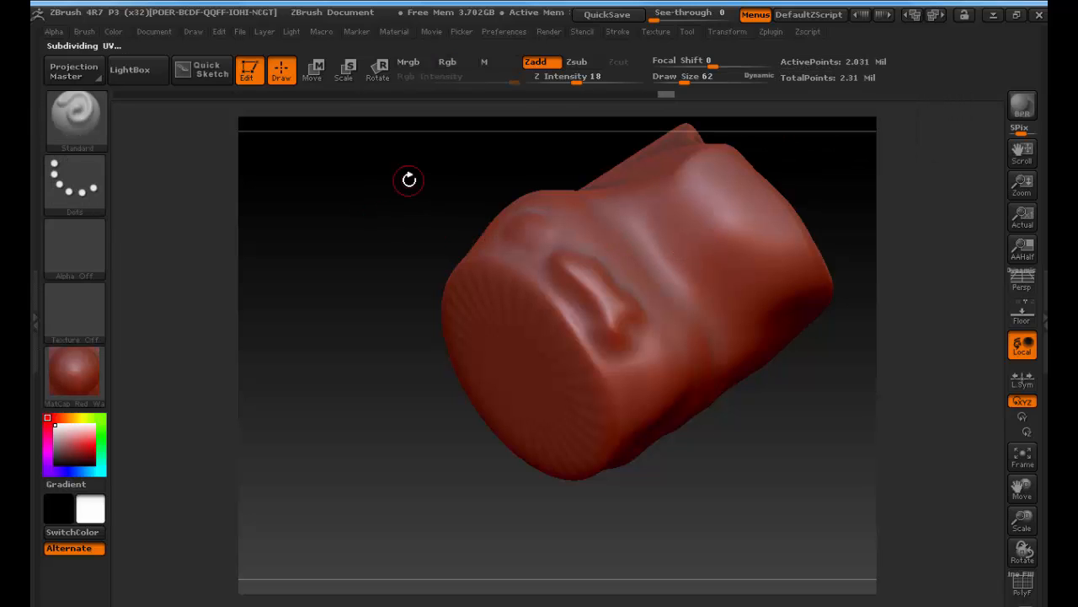
left_click_drag(405, 182, 310, 260, "alt")
key("ctrl")
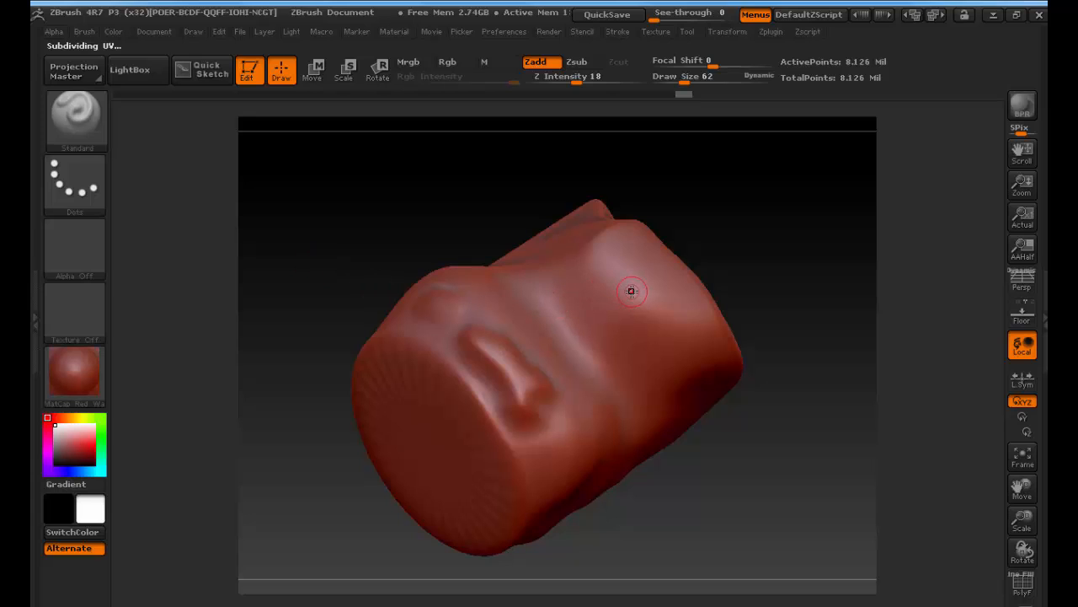
Step: Sculpt curved strokes on the cylinder's far half at Draw Size 62 and a fine spiral beside them at Draw Size 6
mouse_move(621, 280)
left_mouse_down()
mouse_move(659, 339)
mouse_move(636, 371)
mouse_move(594, 354)
mouse_move(609, 305)
mouse_move(556, 305)
left_mouse_up()
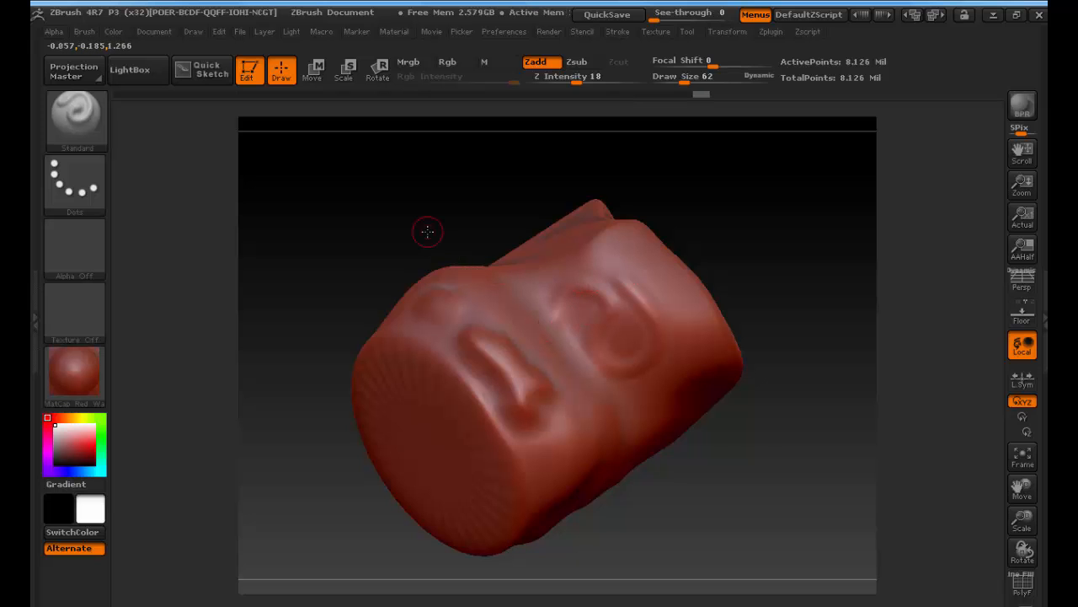
mouse_move(427, 231)
left_mouse_down("alt")
mouse_move(733, 248)
mouse_move(724, 245)
mouse_move(765, 308)
mouse_move(693, 305)
mouse_move(720, 277)
mouse_move(706, 303)
mouse_move(717, 292)
left_mouse_up("alt")
key("s")
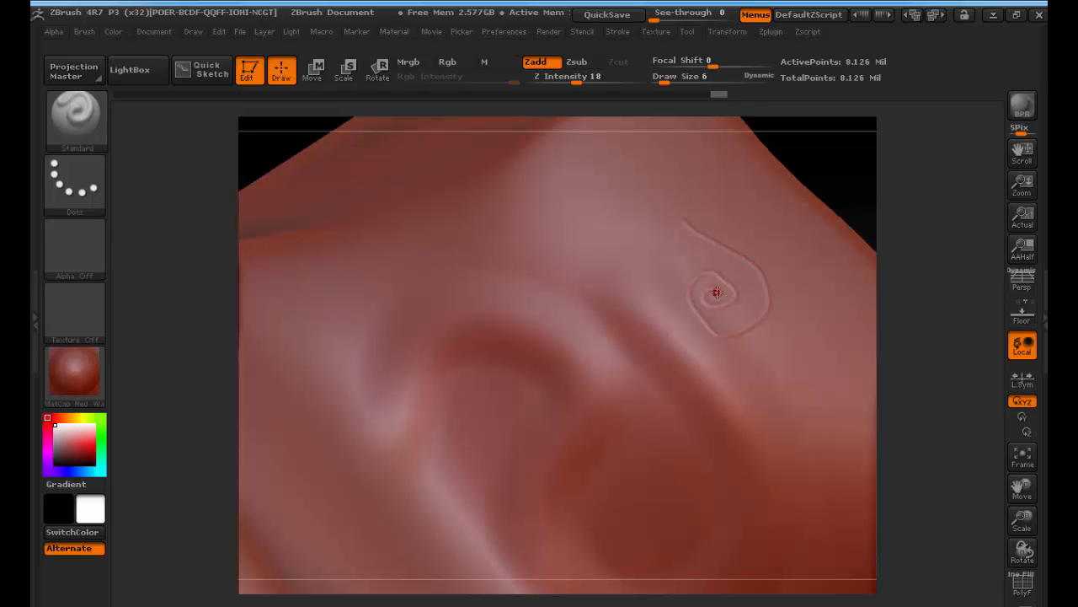
Step: Set the Draw Size to 287 and sculpt a broad, soft stroke over the area around the fine spiral
mouse_move(827, 159)
left_mouse_down("alt")
mouse_move(804, 160)
mouse_move(674, 241)
mouse_move(729, 243)
left_mouse_up("alt")
key("s")
left_click_drag(807, 205, 677, 236)
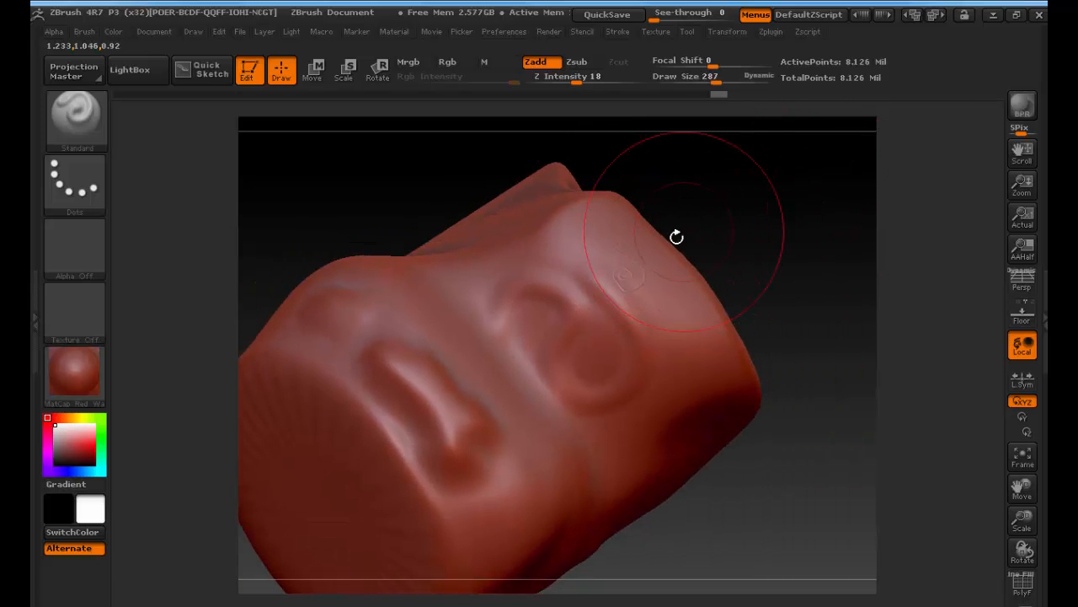
mouse_move(632, 277)
left_mouse_down()
mouse_move(644, 285)
mouse_move(610, 245)
mouse_move(665, 304)
left_mouse_up()
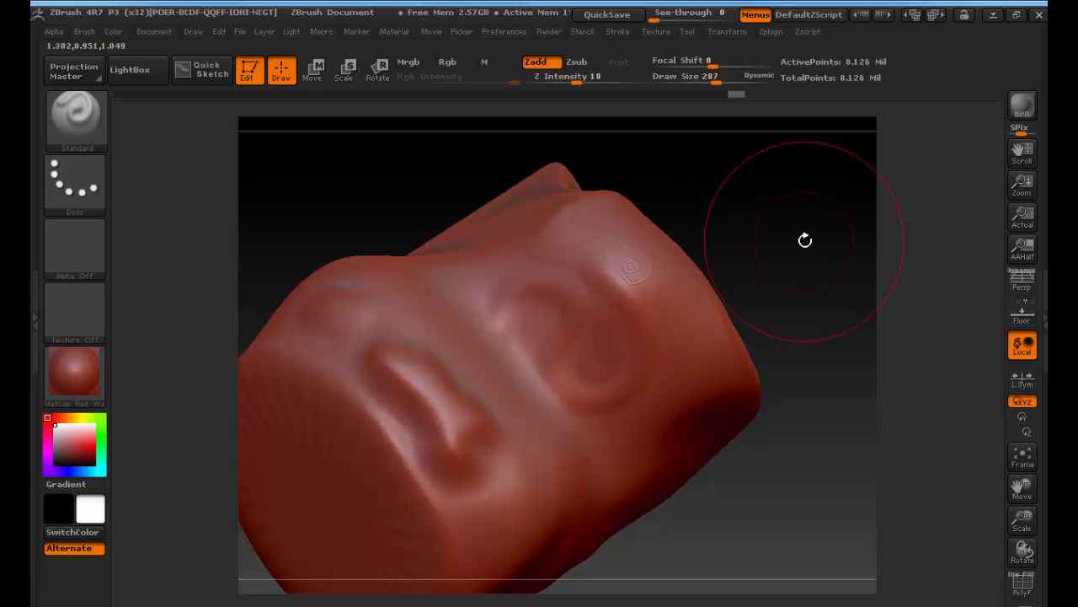
mouse_move(807, 238)
left_mouse_down()
mouse_move(783, 258)
mouse_move(745, 254)
mouse_move(797, 236)
left_mouse_up()
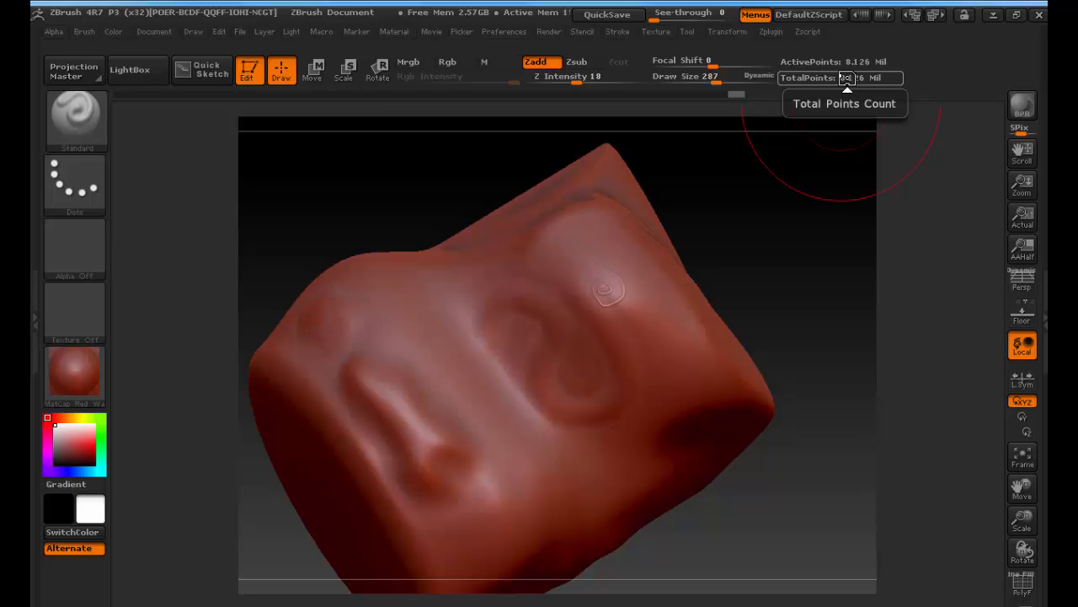
Step: Lower the mesh to its coarse subdivision level of 482 active points
key("shift")
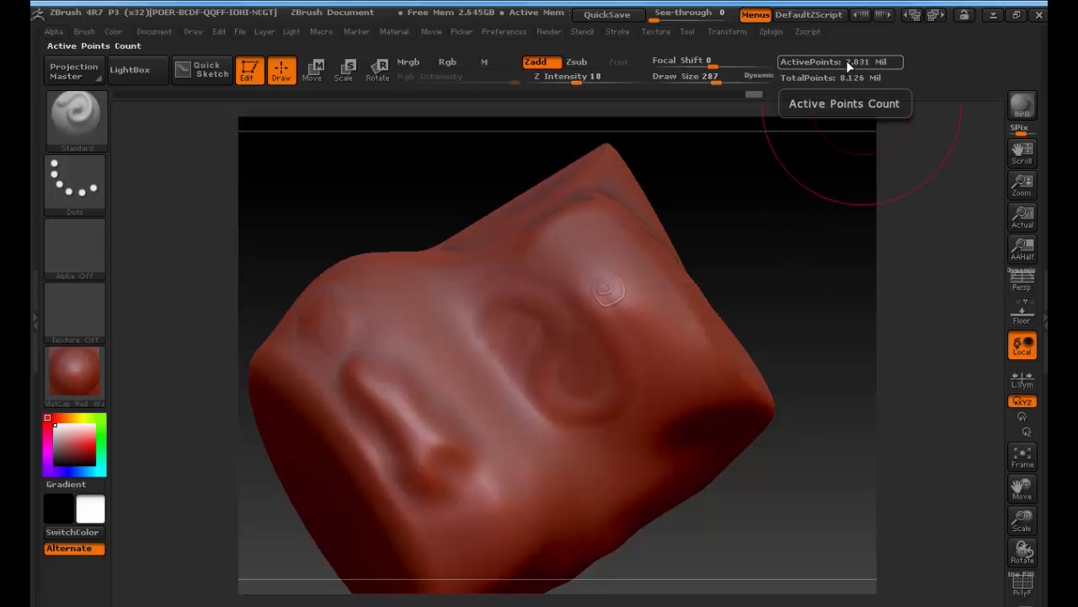
key("shift")
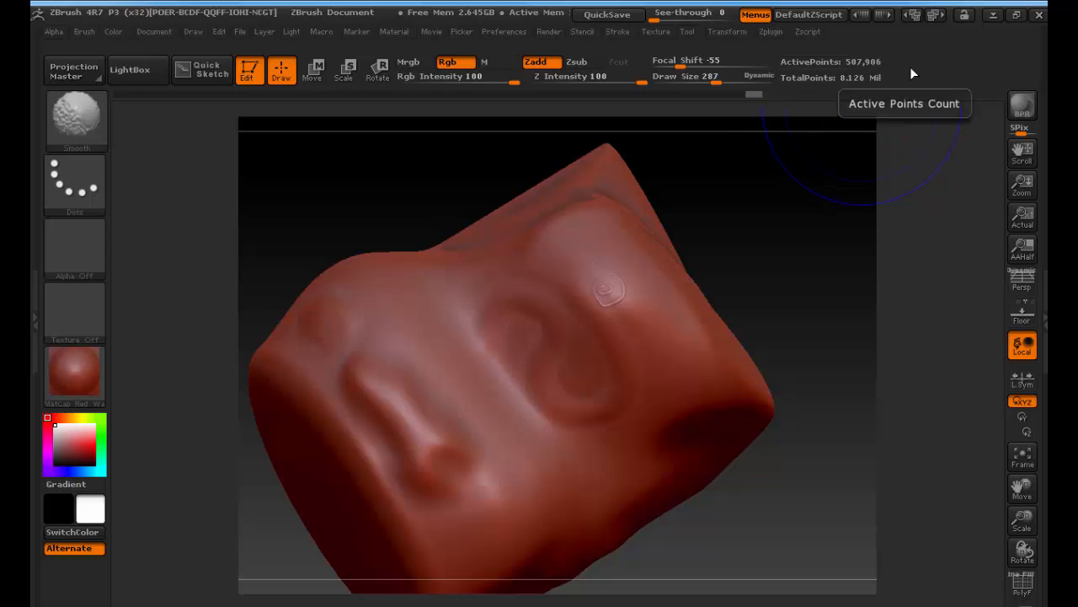
key("shift+d")
key("shift+d")
key("shift+d")
key("shift+d")
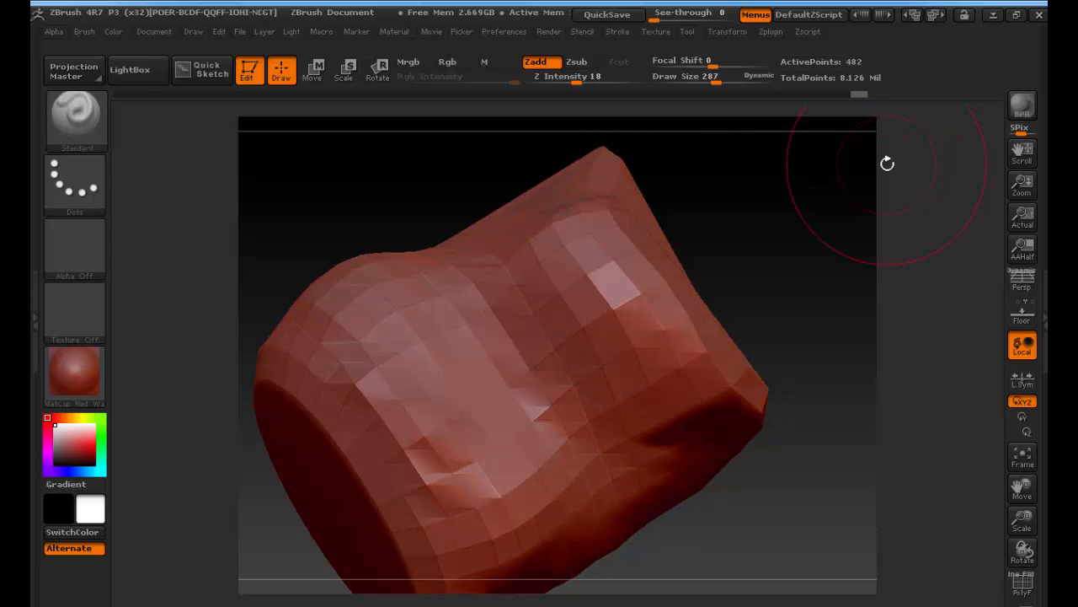
Step: Sculpt a broad stroke down the far half at the coarse level and return the mesh to its highest subdivision level
mouse_move(622, 255)
left_mouse_down()
mouse_move(638, 285)
mouse_move(597, 270)
mouse_move(719, 421)
mouse_move(516, 337)
mouse_move(471, 342)
mouse_move(476, 388)
mouse_move(485, 379)
mouse_move(539, 455)
mouse_move(683, 409)
mouse_move(615, 497)
mouse_move(642, 476)
left_mouse_up()
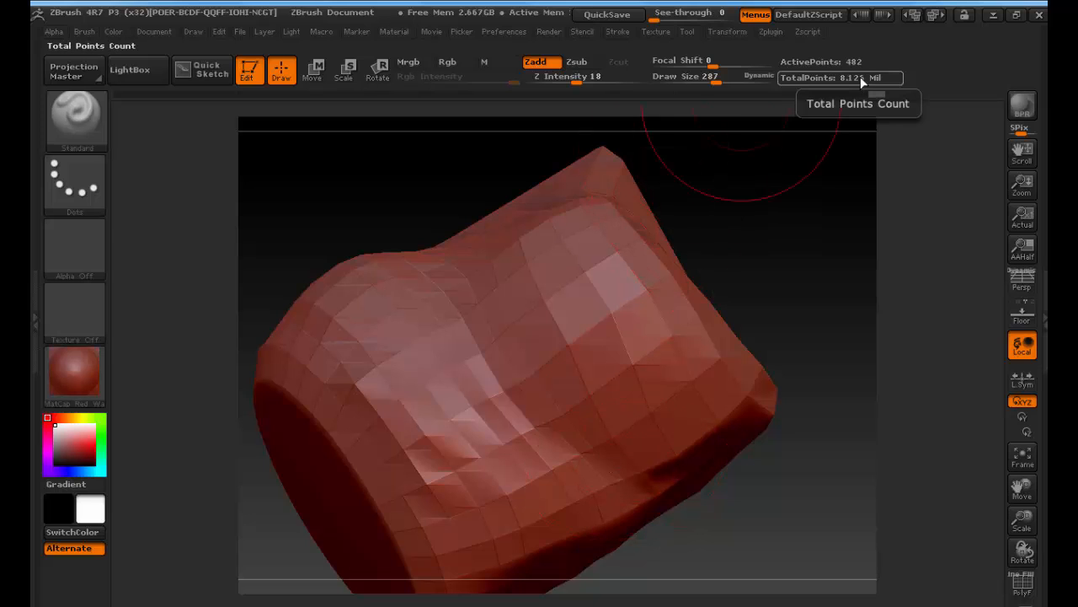
key("ctrl+d")
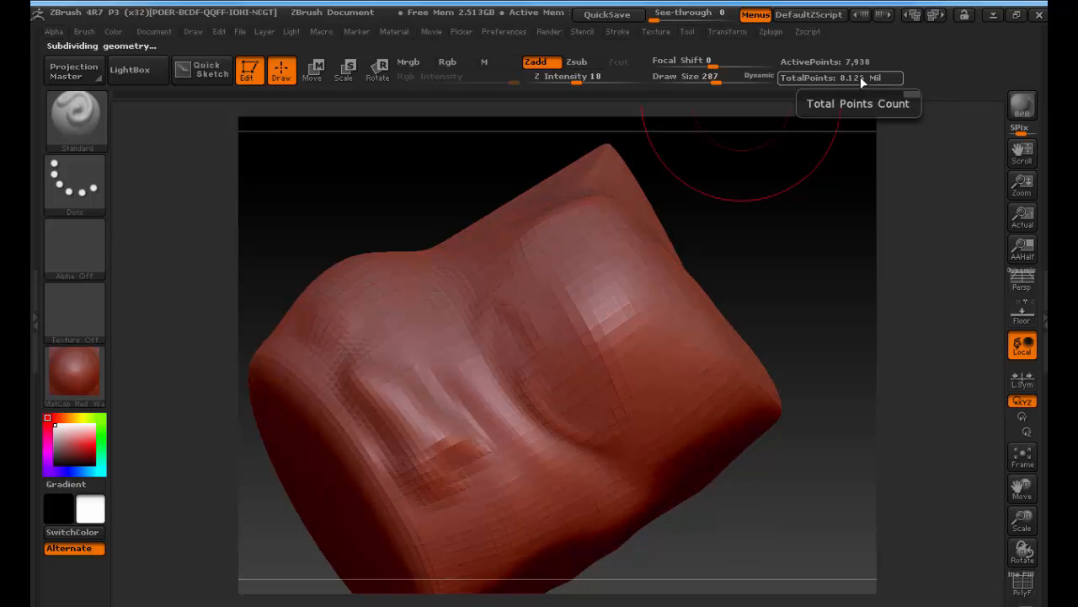
key("ctrl+d")
key("ctrl+d")
key("ctrl+d")
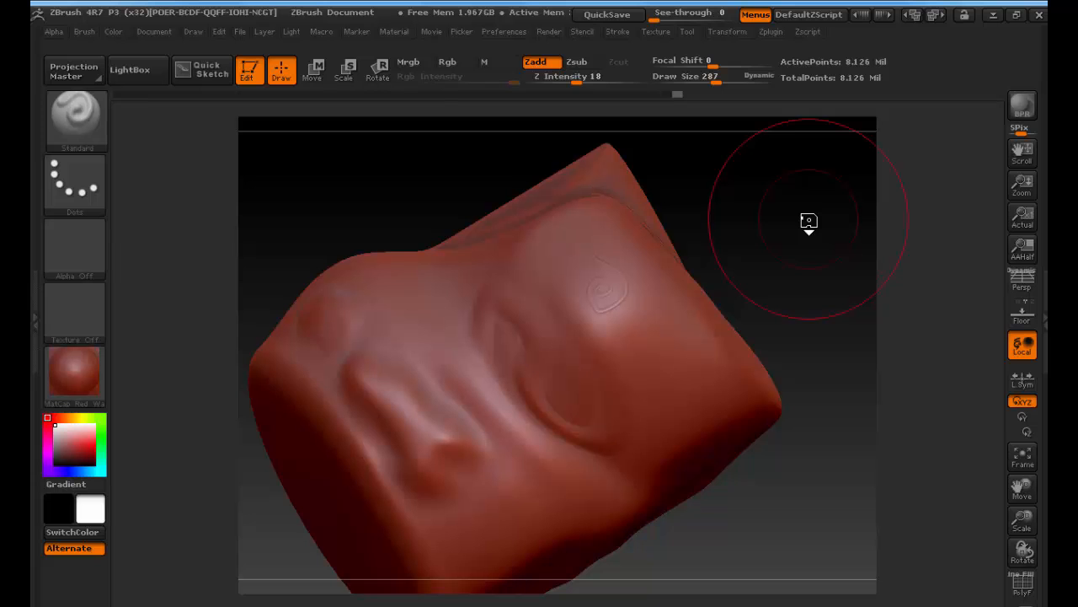
Step: Build up overlapping curved strokes over the fine spiral with the ClayBuildup brush at Draw Size 162
mouse_move(804, 222)
left_mouse_down()
mouse_move(783, 241)
mouse_move(750, 240)
mouse_move(782, 240)
left_mouse_up()
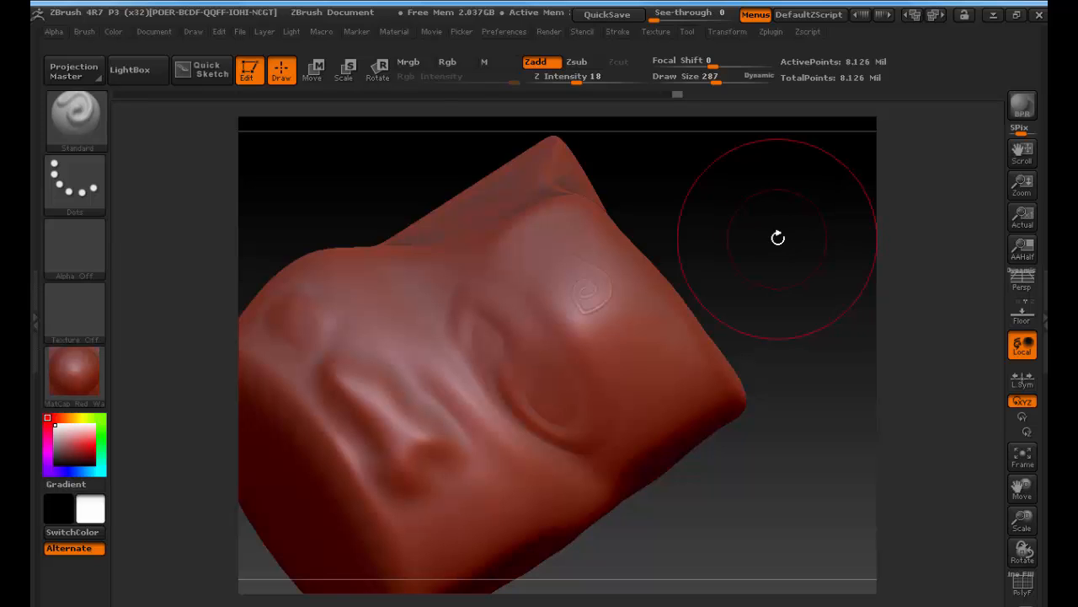
left_click_drag(770, 238, 816, 154)
left_click_drag(746, 245, 760, 238)
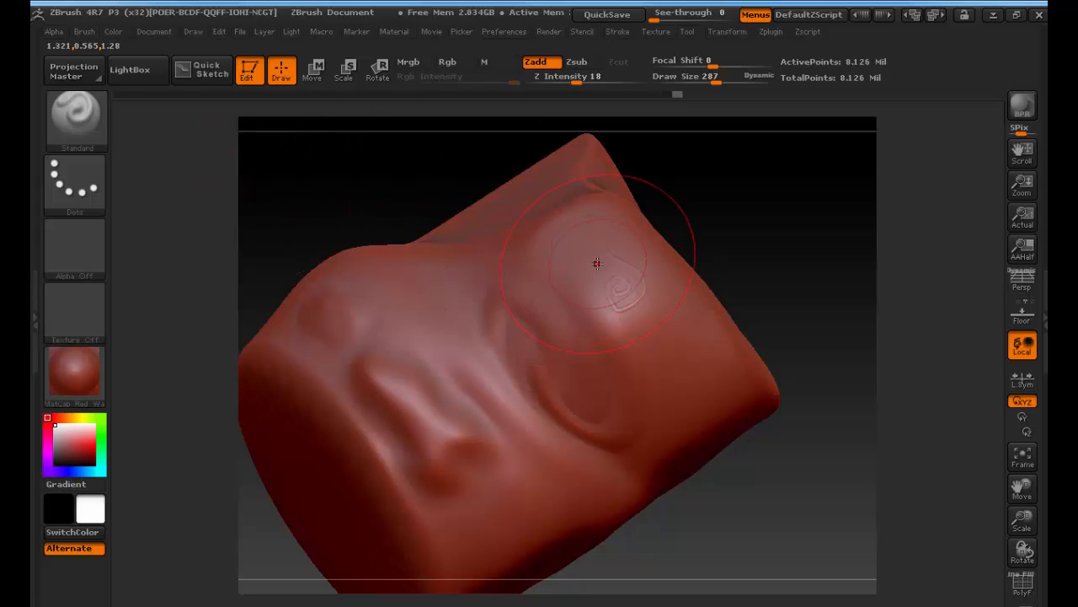
key("s")
mouse_move(598, 262)
left_mouse_down()
mouse_move(583, 262)
mouse_move(583, 296)
mouse_move(610, 291)
mouse_move(604, 278)
left_mouse_up()
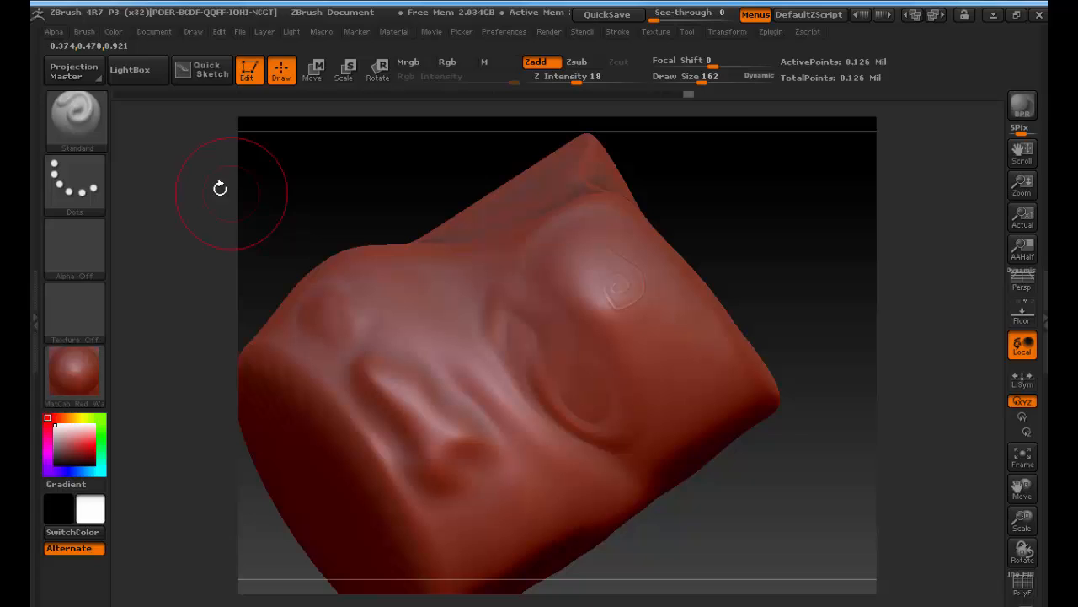
left_click(75, 116)
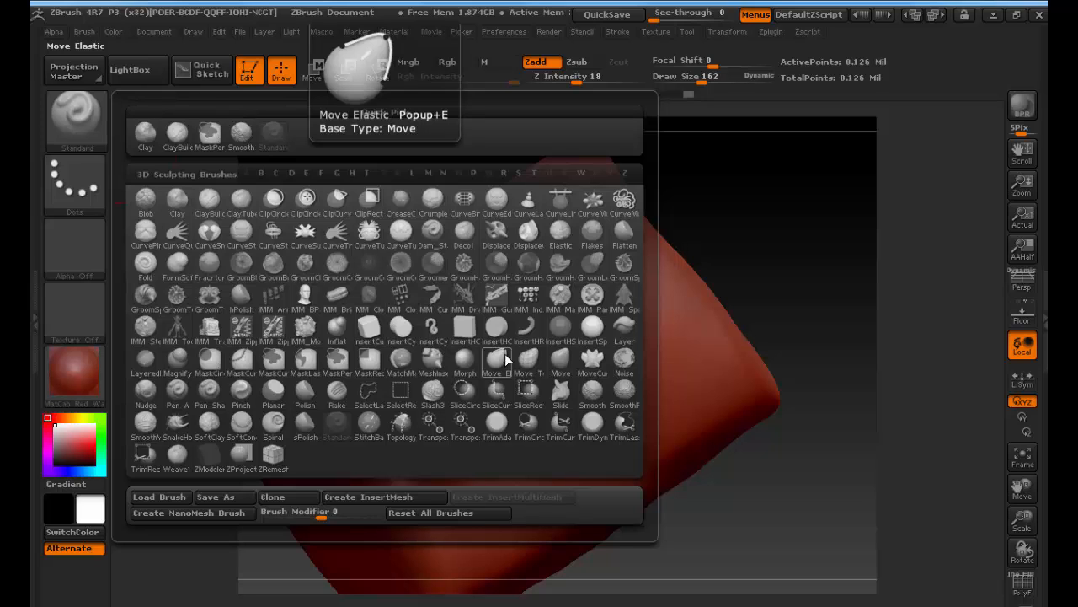
left_click(211, 206)
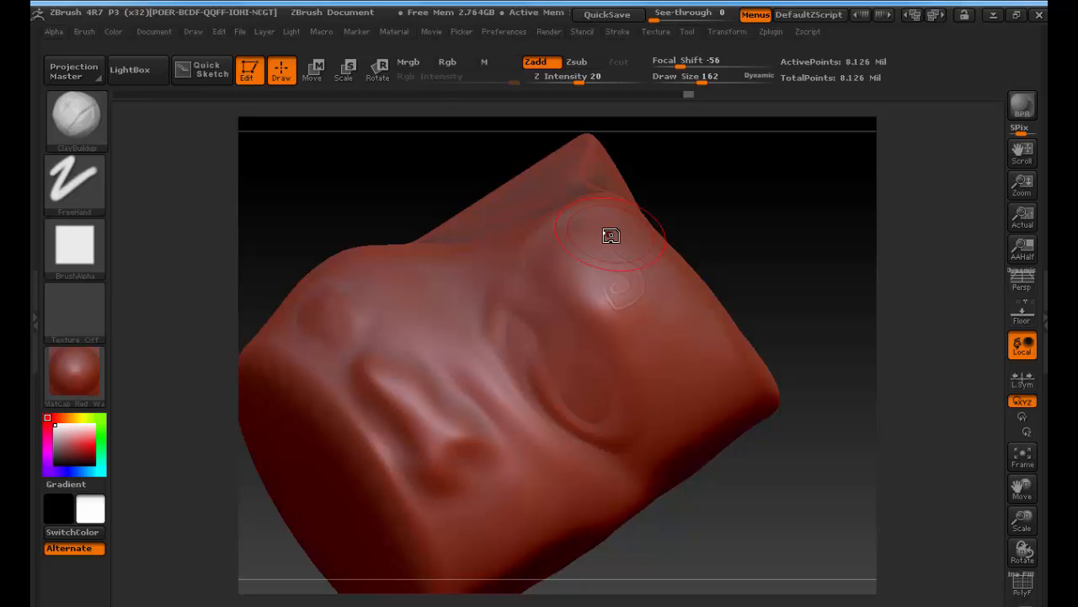
mouse_move(599, 231)
left_mouse_down()
mouse_move(567, 246)
mouse_move(605, 248)
mouse_move(594, 283)
mouse_move(657, 250)
mouse_move(641, 286)
mouse_move(661, 292)
mouse_move(547, 295)
mouse_move(615, 325)
mouse_move(493, 313)
mouse_move(539, 370)
mouse_move(476, 354)
mouse_move(618, 378)
left_mouse_up()
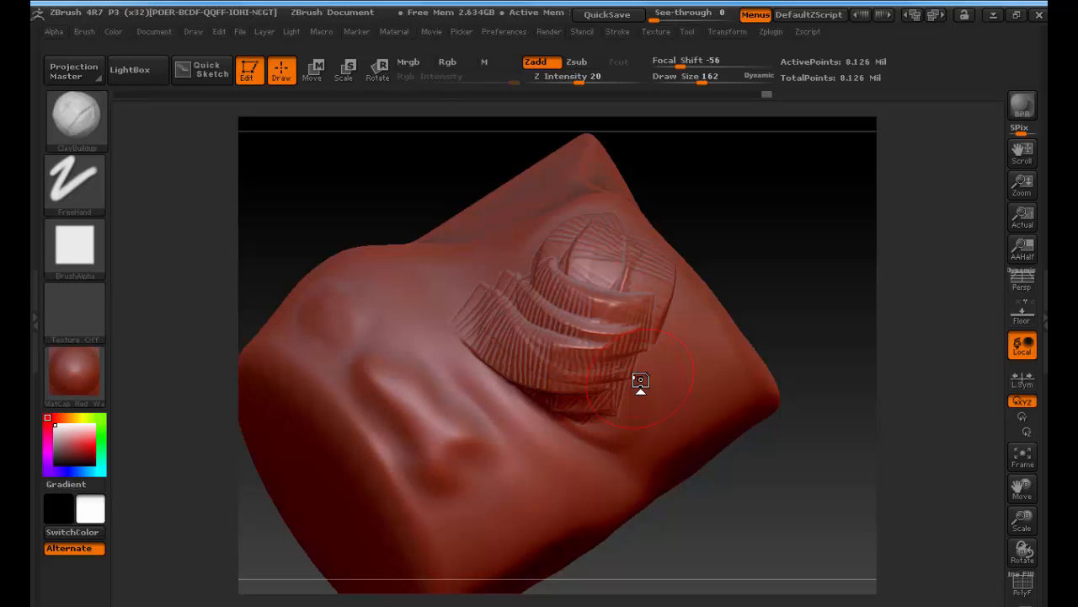
Step: Lower the mesh to 507,906 active points and lay overlapping ClayBuildup strokes on the opposite side near the flat end
key("shift")
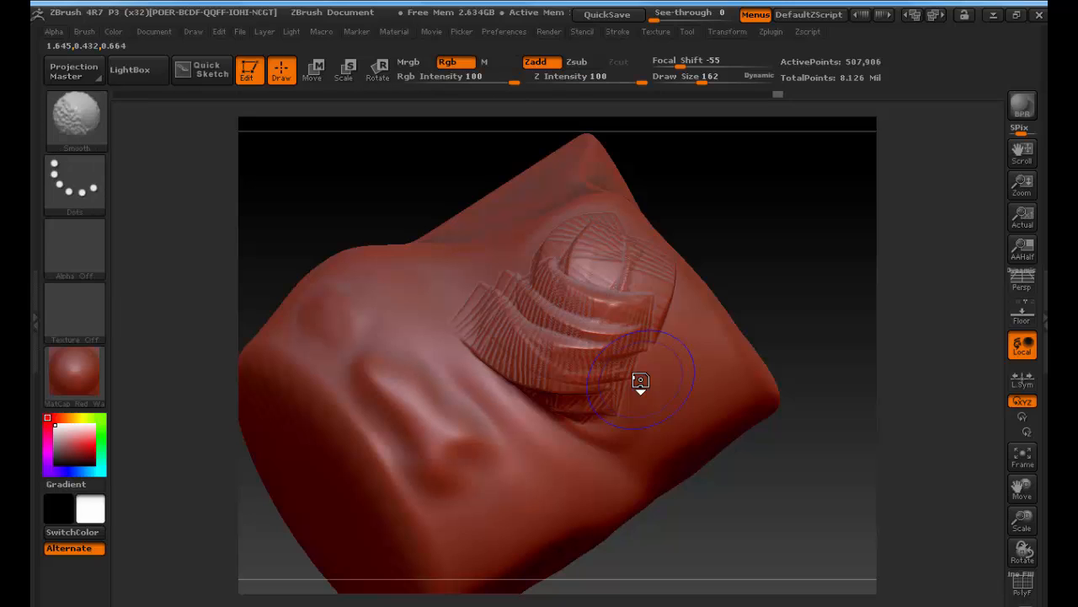
left_click_drag(337, 243, 455, 255)
left_click_drag(541, 171, 716, 176, "alt")
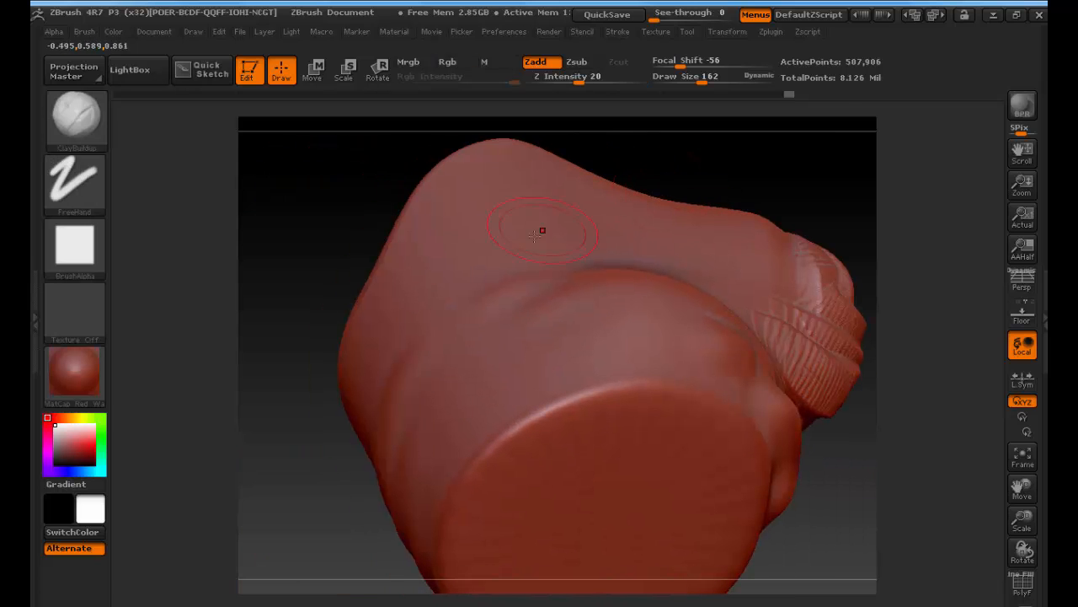
left_click_drag(488, 254, 449, 307)
left_click_drag(503, 279, 481, 320)
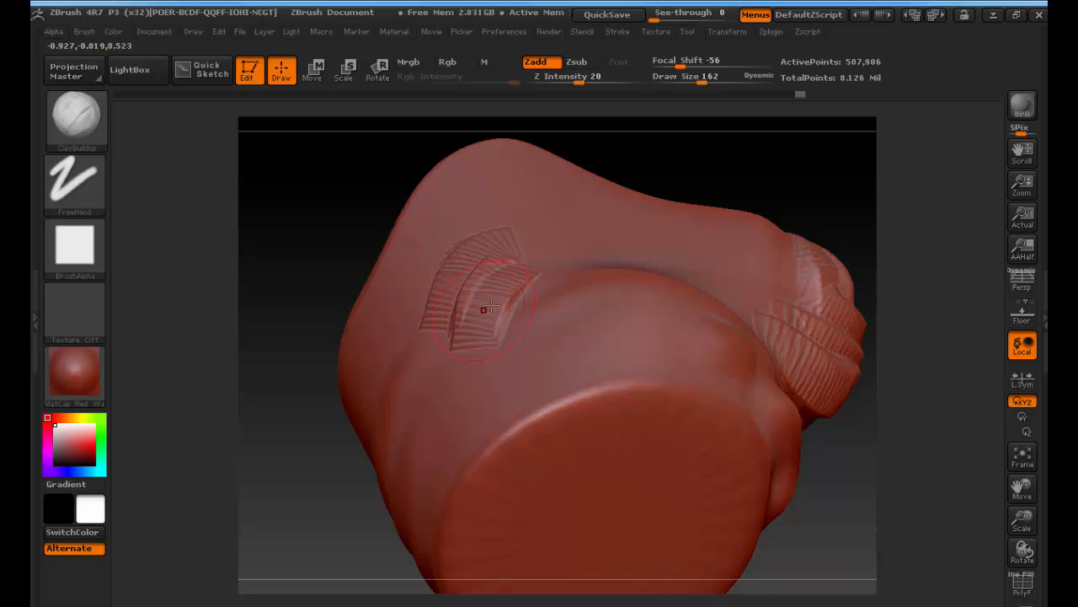
mouse_move(540, 287)
left_mouse_down()
mouse_move(469, 373)
mouse_move(448, 364)
left_mouse_up()
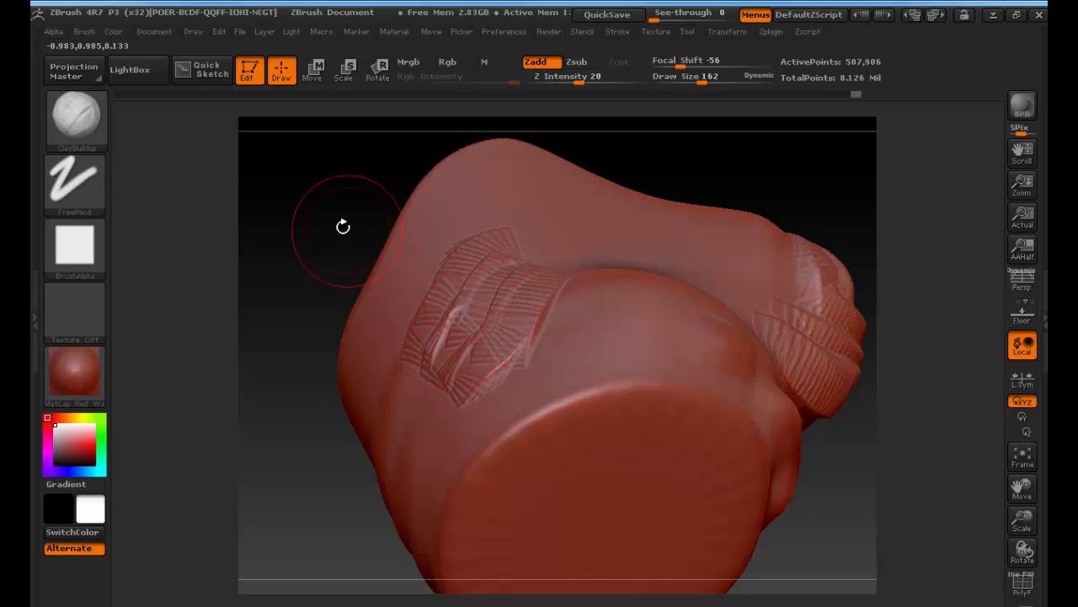
Step: Soften the ridged ClayBuildup patch near the flat end with repeated Smooth brush strokes
left_click_drag(344, 224, 353, 216)
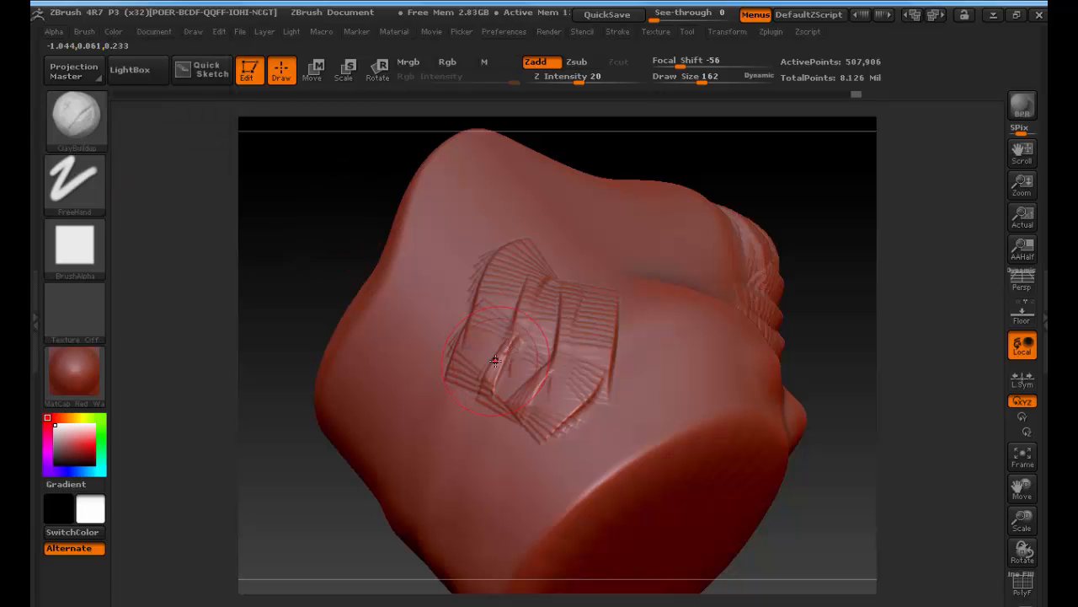
key("shift")
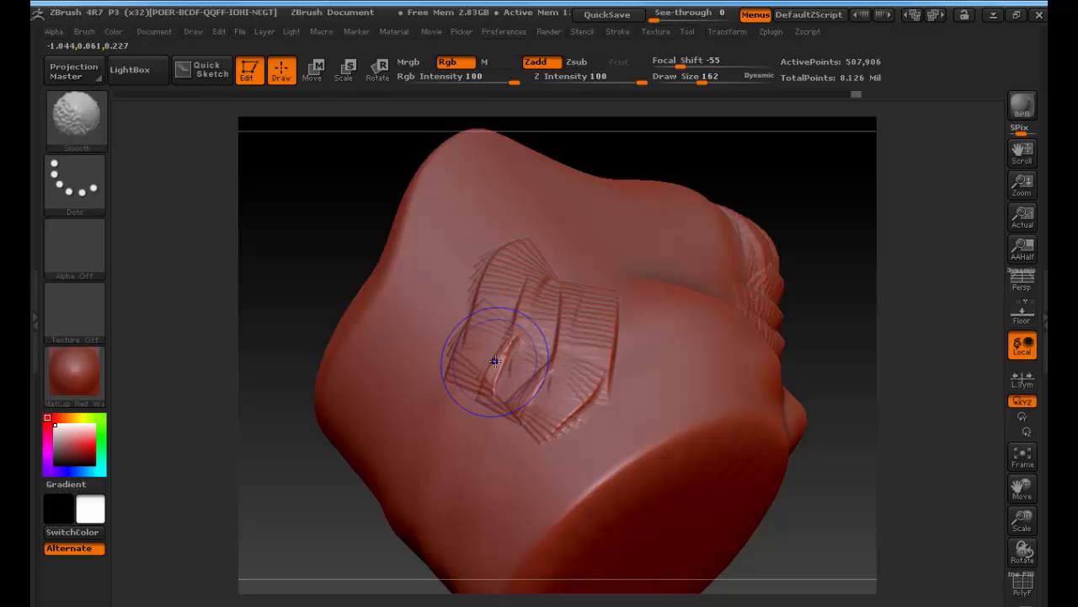
key("shift")
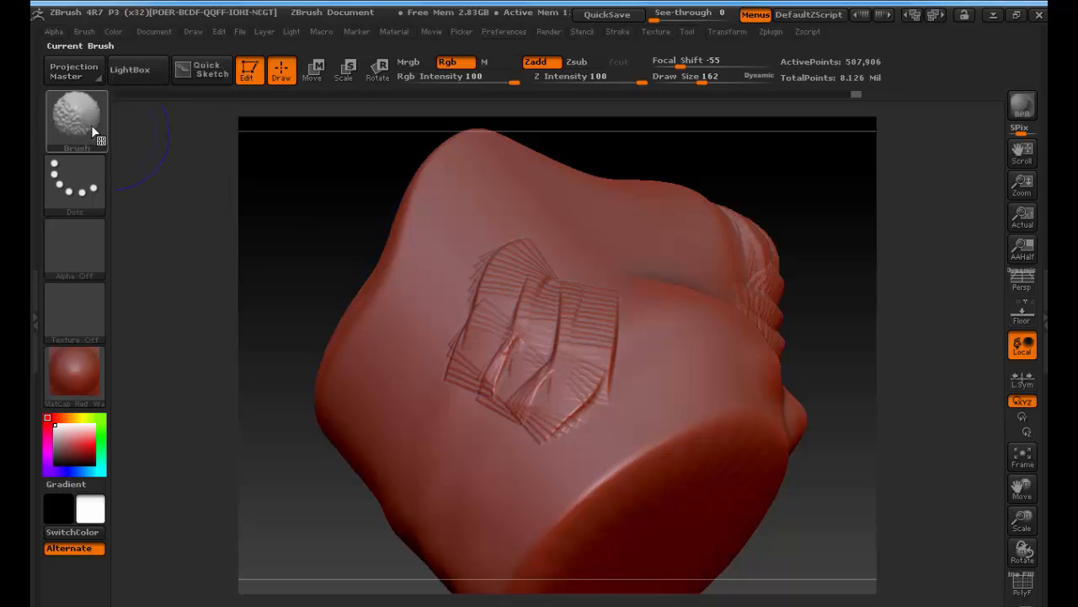
mouse_move(446, 249)
left_mouse_down("shift")
mouse_move(531, 320)
mouse_move(508, 256)
mouse_move(496, 381)
mouse_move(613, 330)
mouse_move(607, 371)
mouse_move(574, 404)
left_mouse_up("shift")
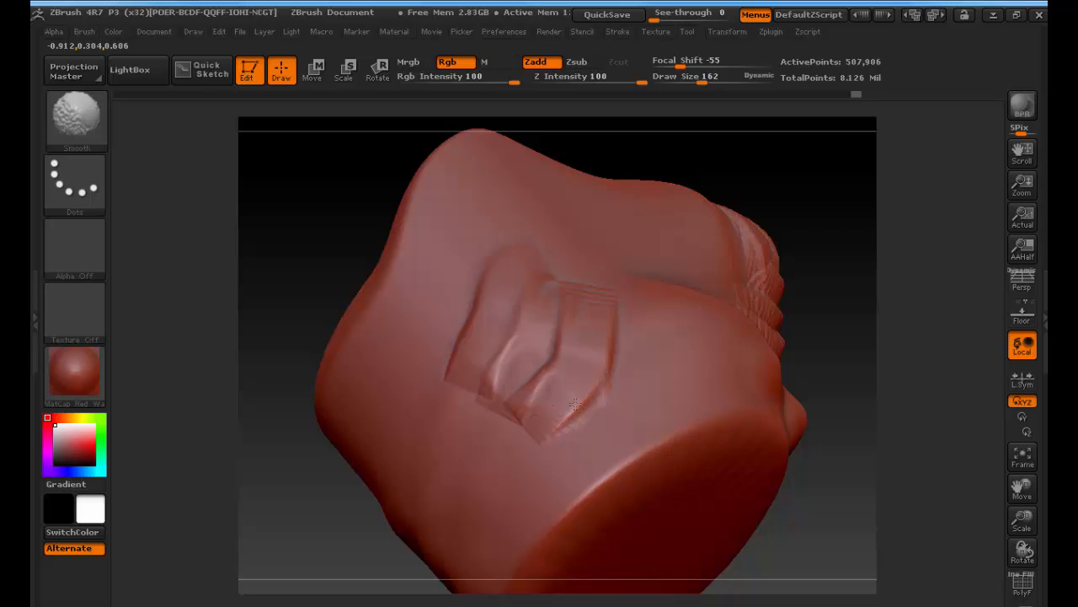
mouse_move(519, 289)
left_mouse_down("shift")
mouse_move(542, 323)
mouse_move(516, 396)
left_mouse_up("shift")
mouse_move(524, 375)
left_mouse_down("shift")
mouse_move(541, 381)
mouse_move(545, 330)
mouse_move(509, 345)
mouse_move(516, 406)
mouse_move(573, 337)
mouse_move(550, 404)
left_mouse_up("shift")
mouse_move(578, 352)
left_mouse_down("shift")
mouse_move(572, 369)
mouse_move(539, 320)
mouse_move(482, 387)
left_mouse_up("shift")
left_click_drag(530, 313, 501, 378, "shift")
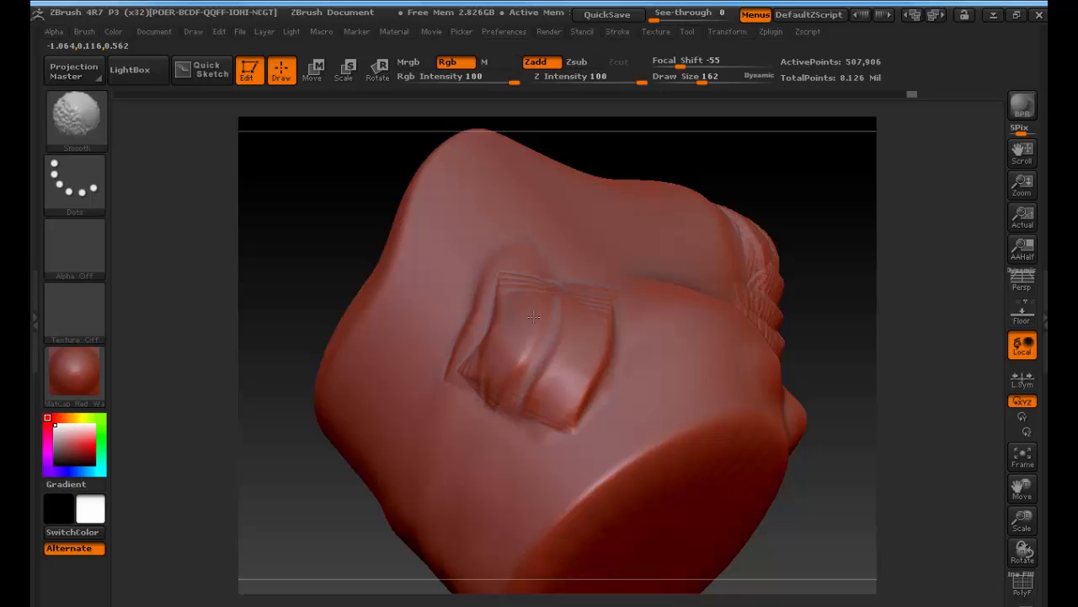
left_click_drag(563, 273, 536, 296, "shift")
Step: Sculpt wrinkles across the smoothed patch with the Crumple brush at Draw Size 302
mouse_move(344, 213)
left_mouse_down("alt")
mouse_move(368, 223)
mouse_move(308, 236)
mouse_move(287, 209)
left_mouse_up("alt")
left_click(84, 130)
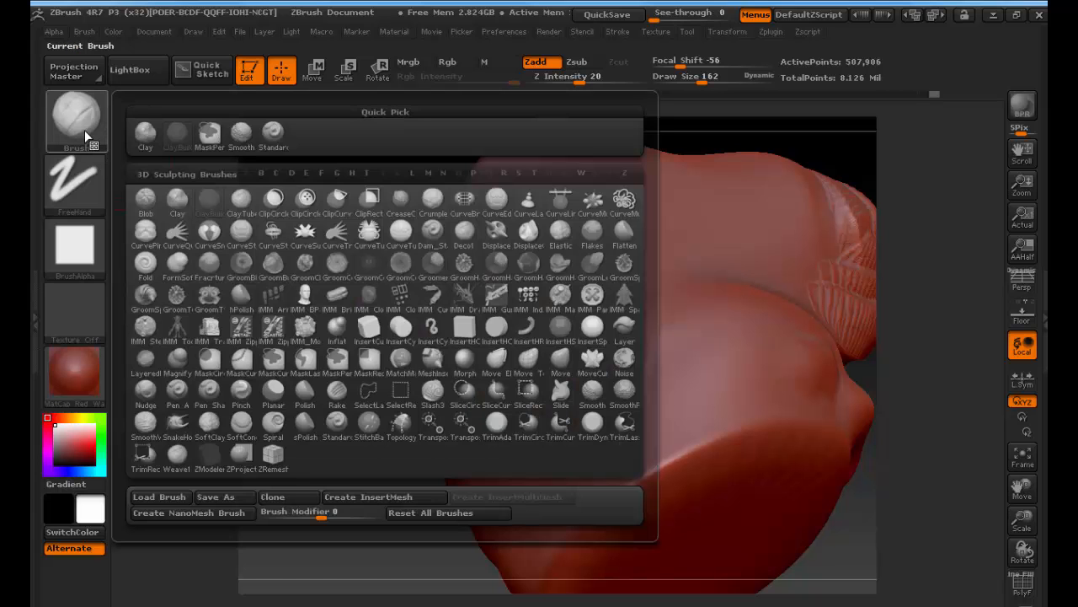
left_click(424, 204)
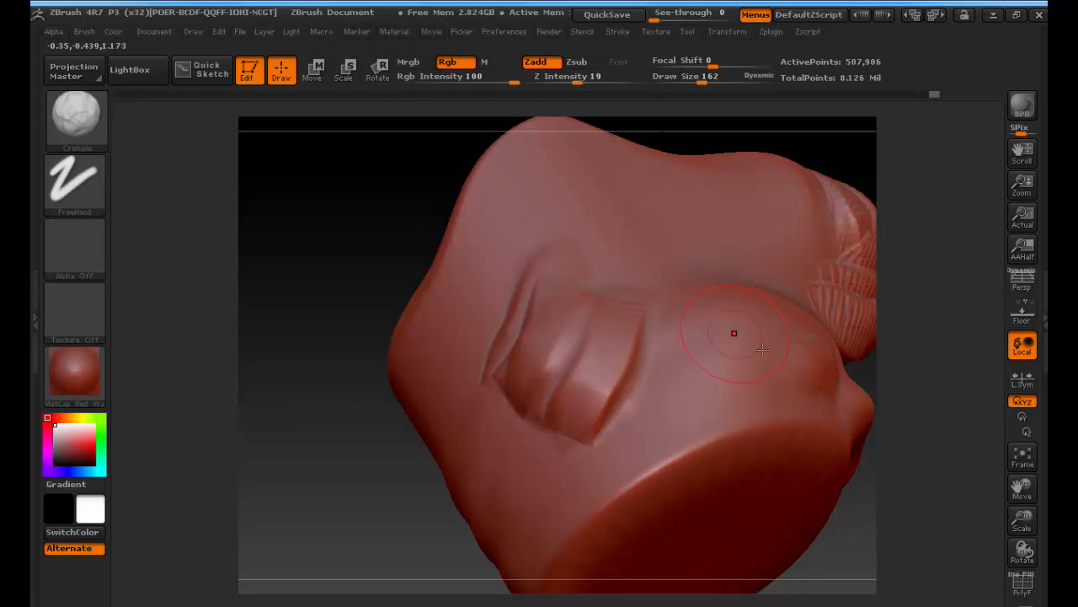
key("s")
left_click_drag(620, 290, 636, 289)
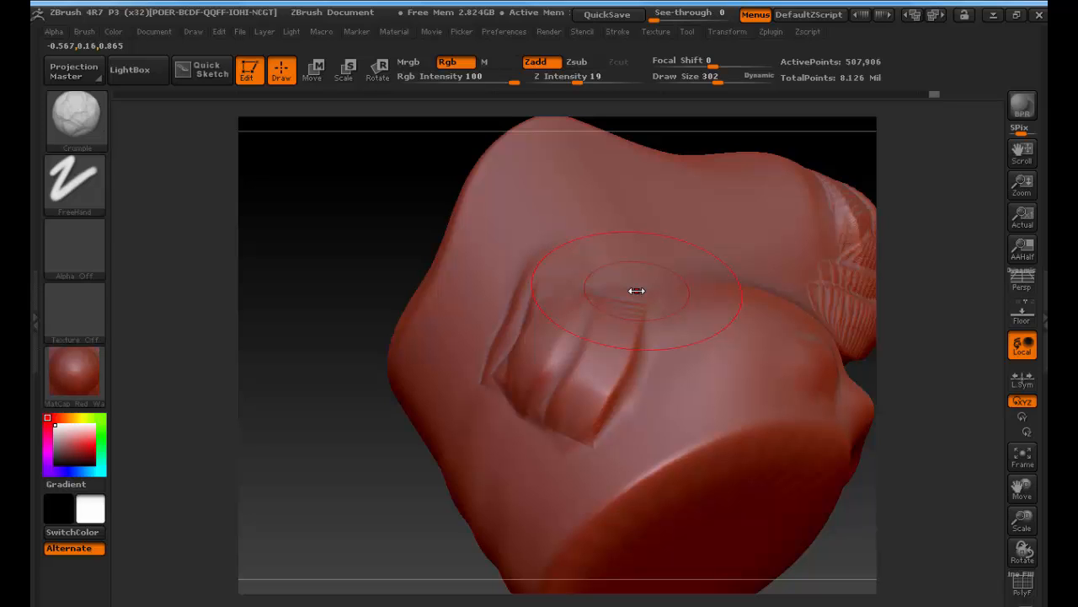
mouse_move(610, 186)
left_mouse_down()
mouse_move(593, 187)
mouse_move(544, 273)
mouse_move(540, 393)
left_mouse_up()
Step: Flatten the rim of the cylinder's end and the crumpled bulge with the Flatten brush
mouse_move(320, 450)
left_mouse_down()
mouse_move(345, 462)
mouse_move(304, 471)
left_mouse_up()
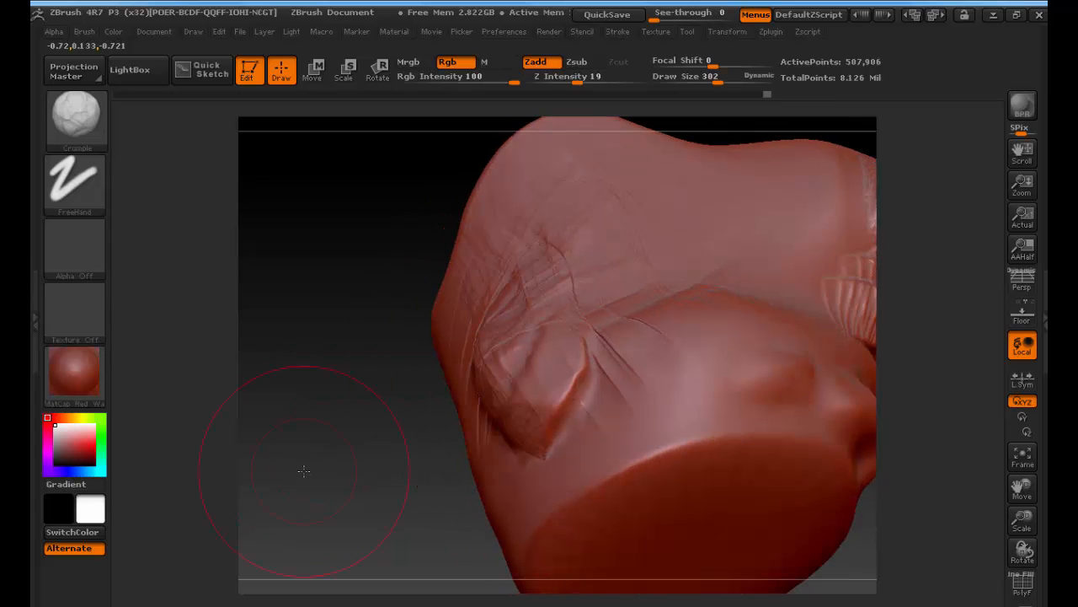
left_click(76, 115)
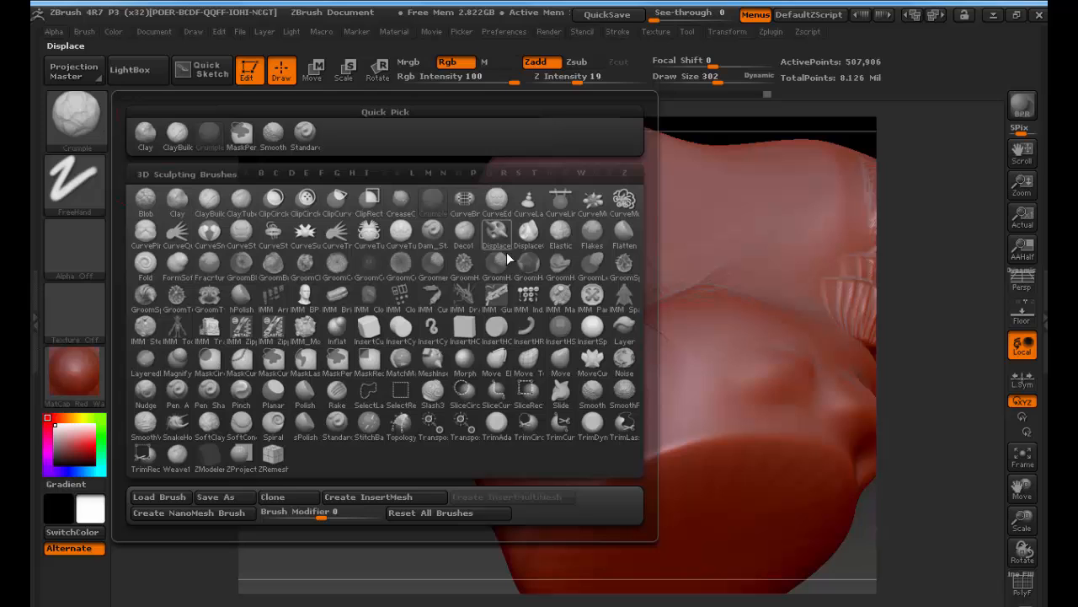
left_click(621, 234)
mouse_move(716, 441)
left_mouse_down()
mouse_move(645, 450)
mouse_move(597, 509)
left_mouse_up()
mouse_move(405, 467)
left_mouse_down()
mouse_move(559, 394)
mouse_move(681, 365)
mouse_move(573, 368)
mouse_move(550, 408)
left_mouse_up()
mouse_move(318, 433)
left_mouse_down()
mouse_move(406, 432)
mouse_move(350, 430)
left_mouse_up()
Step: Pull the mesh's upper corners outward with the Move brush at Draw Size 679
left_click(101, 142)
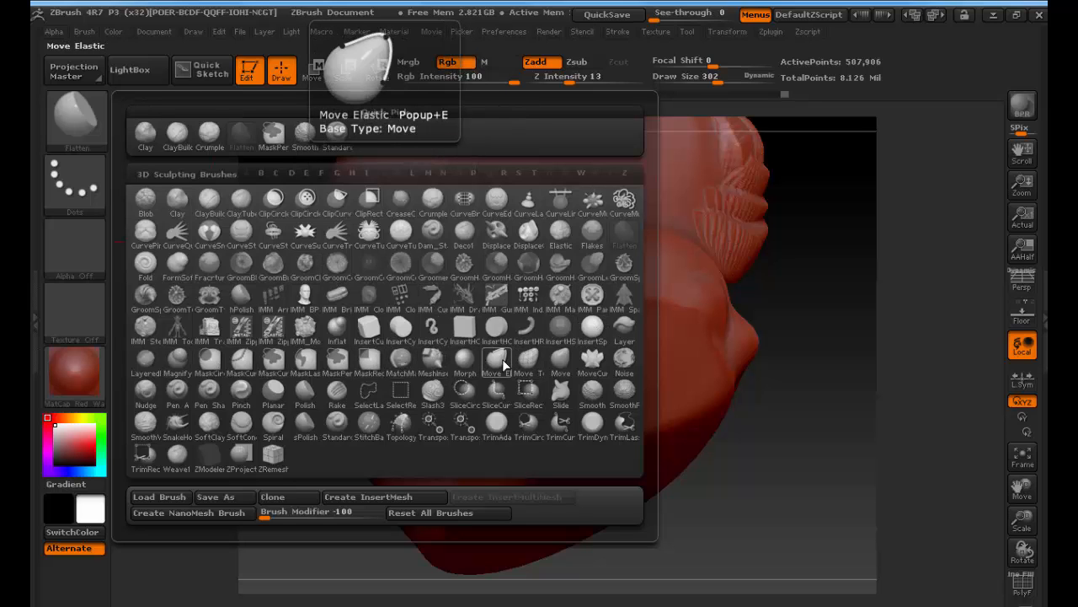
left_click(565, 360)
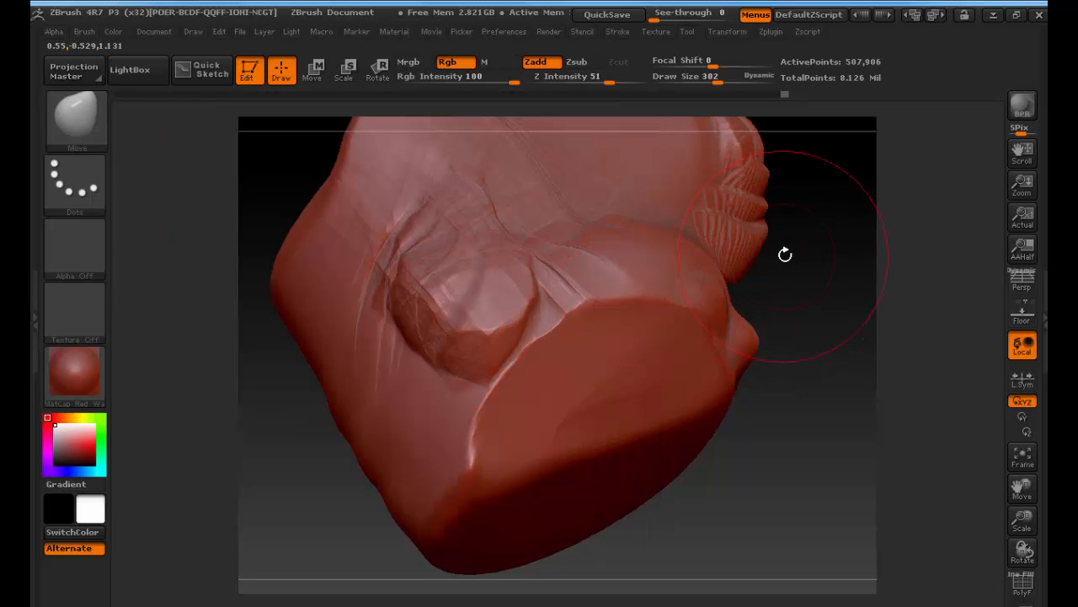
mouse_move(785, 253)
left_mouse_down()
mouse_move(780, 359)
mouse_move(714, 440)
left_mouse_up()
left_click_drag(866, 425, 692, 431, "alt")
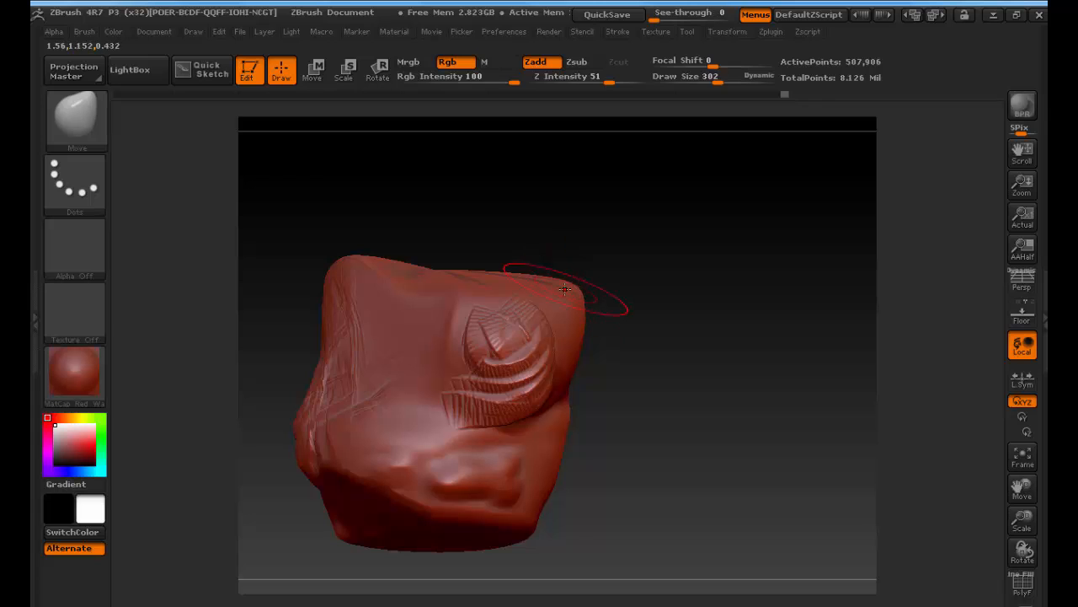
key("s")
mouse_move(566, 289)
left_mouse_down()
mouse_move(597, 289)
mouse_move(626, 231)
left_mouse_up()
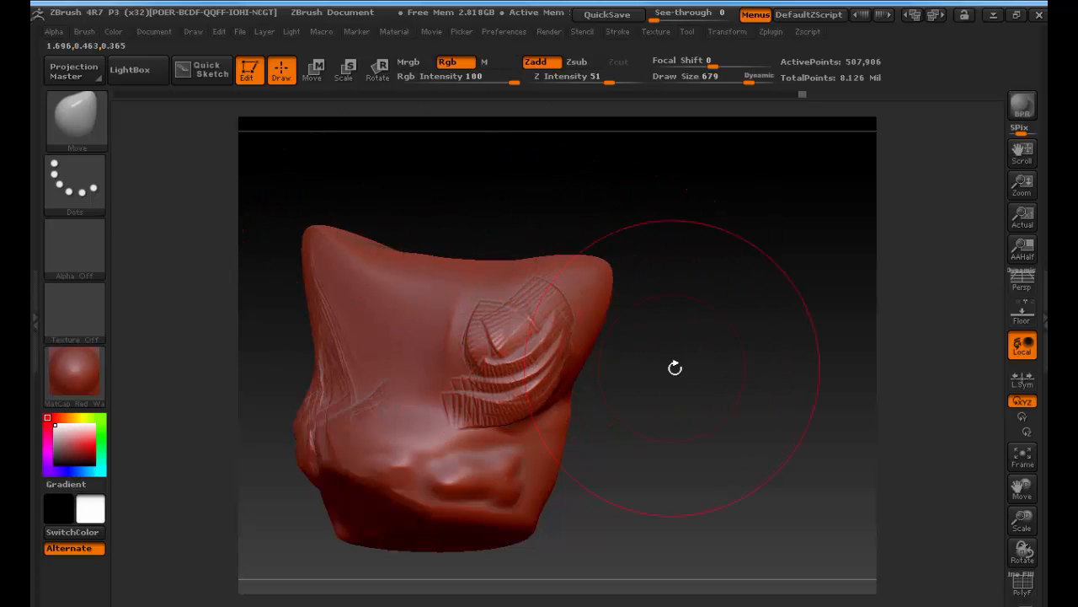
Step: Reshape the side view with the Move brush by pulling the upper edge, the ribbed clay patch and the base outward
left_click_drag(677, 366, 586, 364)
left_click_drag(548, 315, 616, 255)
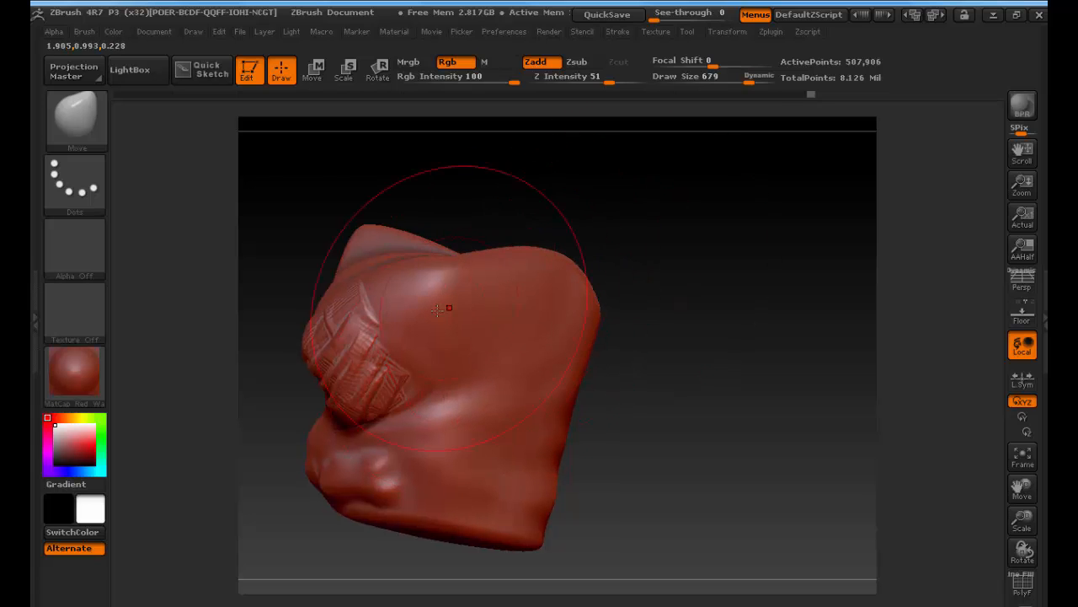
left_click_drag(331, 290, 263, 240)
left_click_drag(347, 402, 316, 443)
left_click_drag(389, 476, 367, 507)
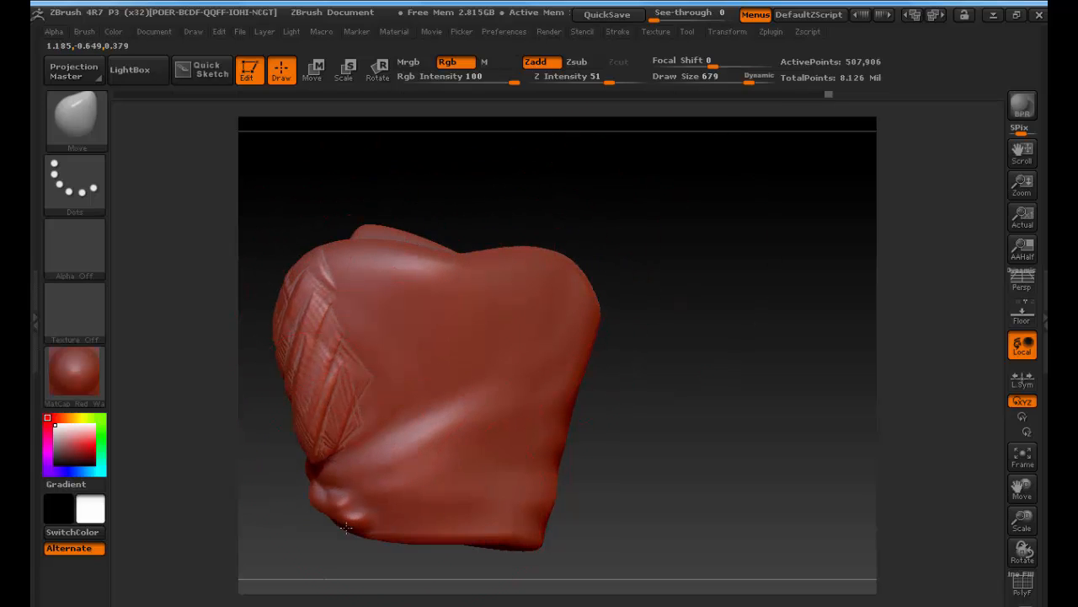
left_click_drag(440, 496, 434, 526)
left_click_drag(543, 477, 573, 491)
Step: Pull the base downward and the crumpled side with its upper corner outward using the Move brush
mouse_move(665, 445)
left_mouse_down()
mouse_move(505, 459)
mouse_move(327, 497)
mouse_move(317, 535)
left_mouse_up()
left_click_drag(417, 541, 405, 580)
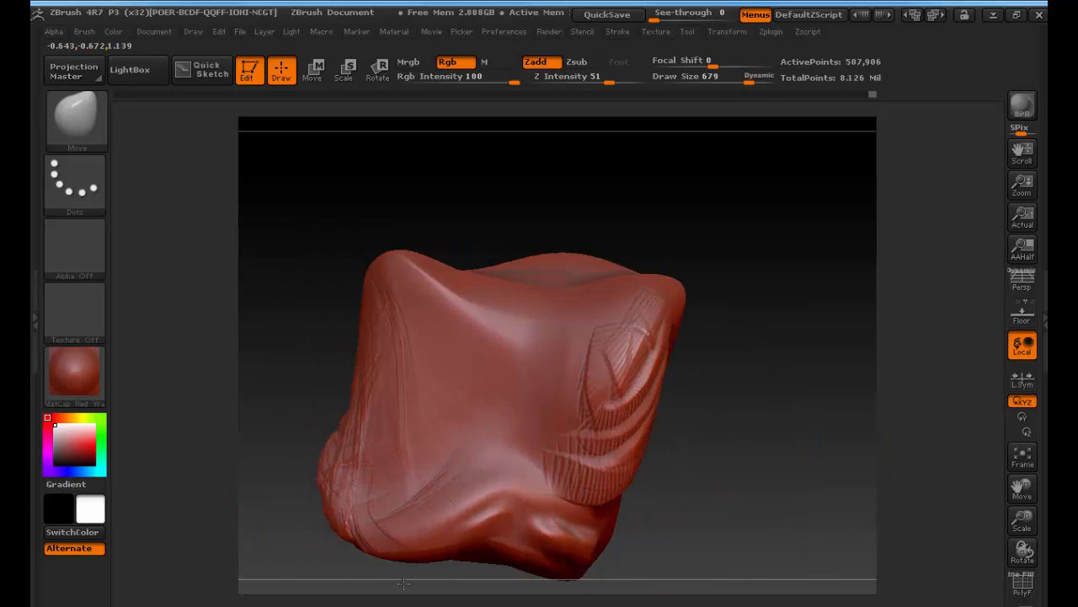
left_click_drag(361, 411, 296, 359)
left_click_drag(333, 316, 342, 228)
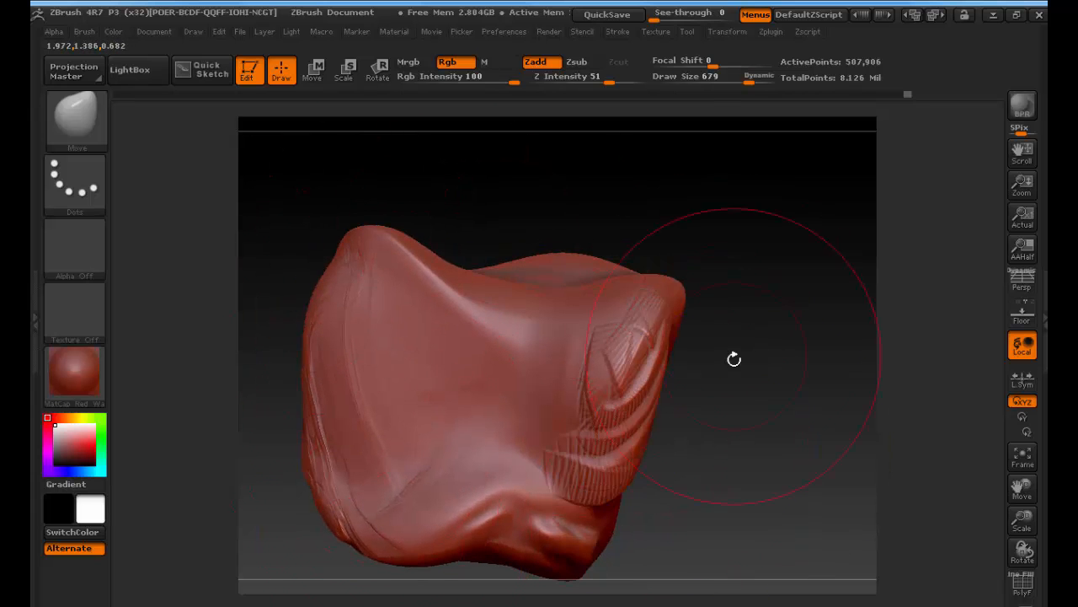
mouse_move(732, 359)
left_mouse_down()
mouse_move(578, 361)
mouse_move(289, 449)
mouse_move(295, 475)
left_mouse_up()
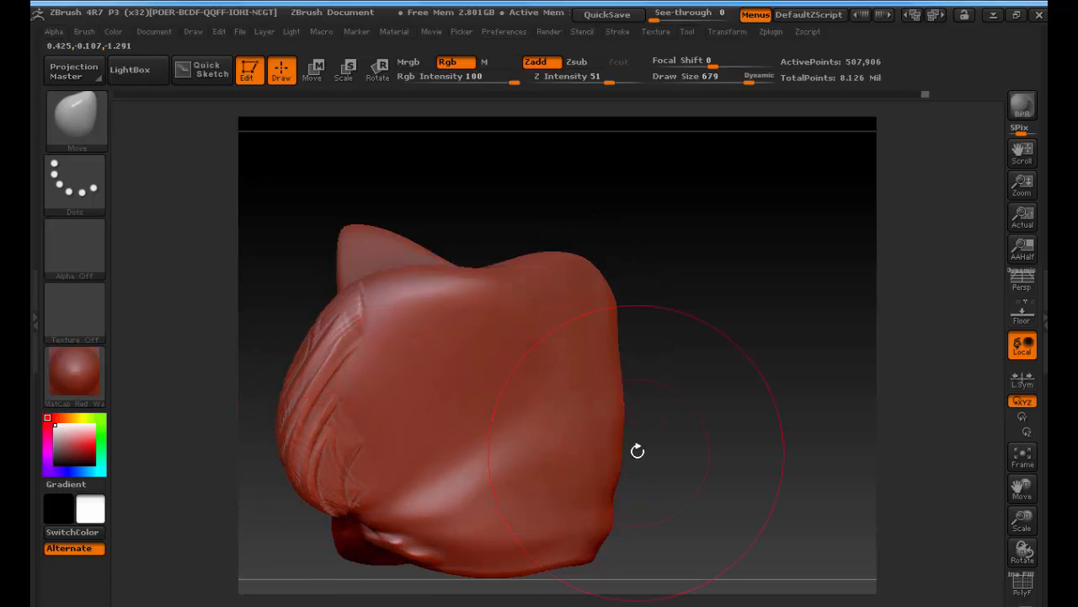
Step: Switch to the Polish brush and stroke it down the ribbed side of the mesh
mouse_move(685, 414)
left_mouse_down("alt")
mouse_move(728, 377)
mouse_move(724, 393)
mouse_move(751, 392)
mouse_move(700, 381)
left_mouse_up("alt")
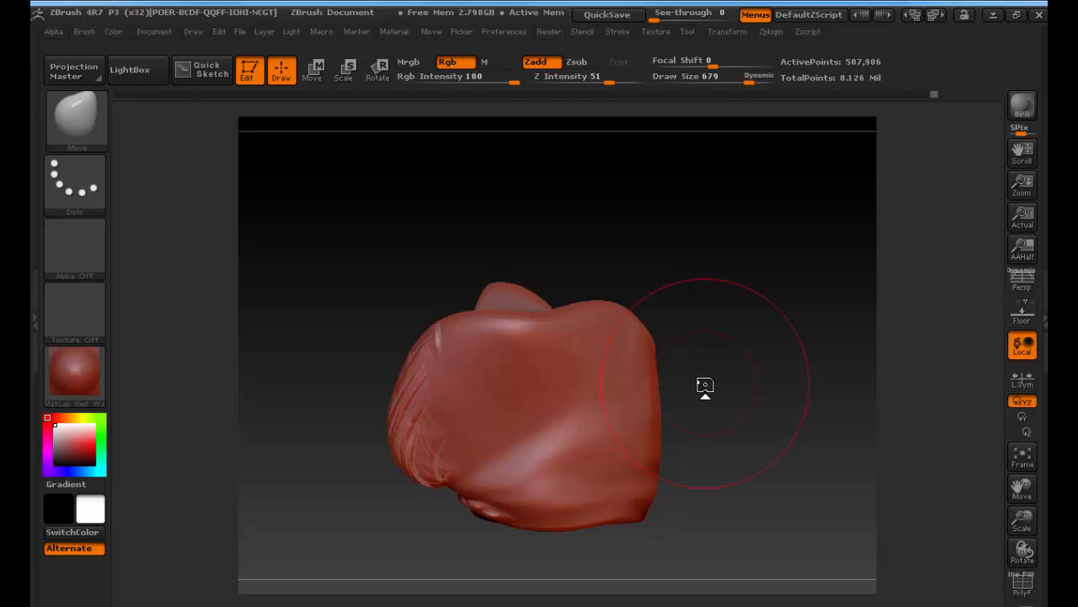
left_click(76, 115)
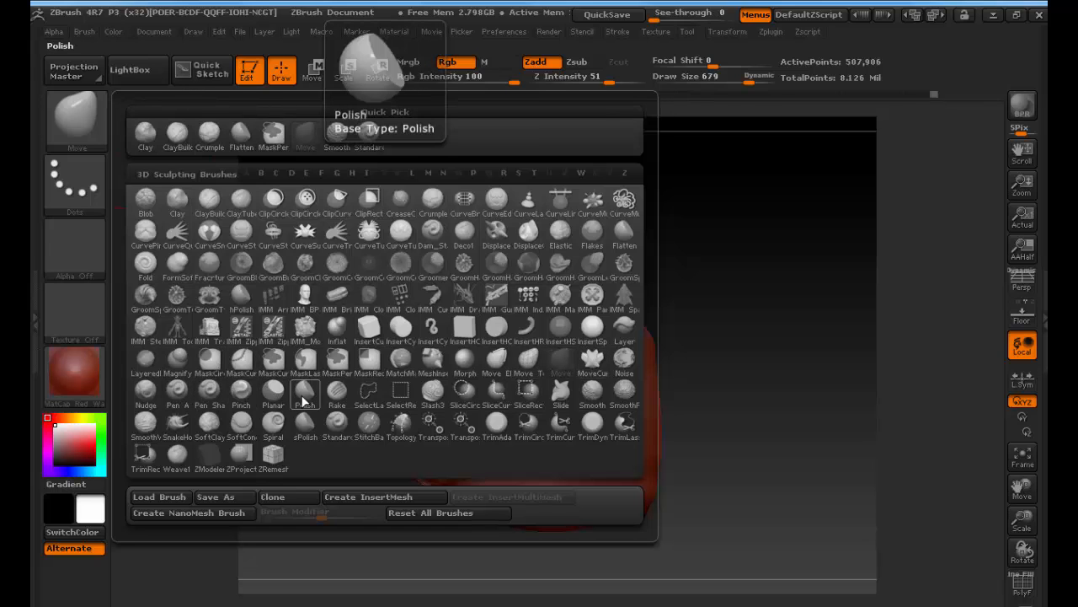
left_click(306, 395)
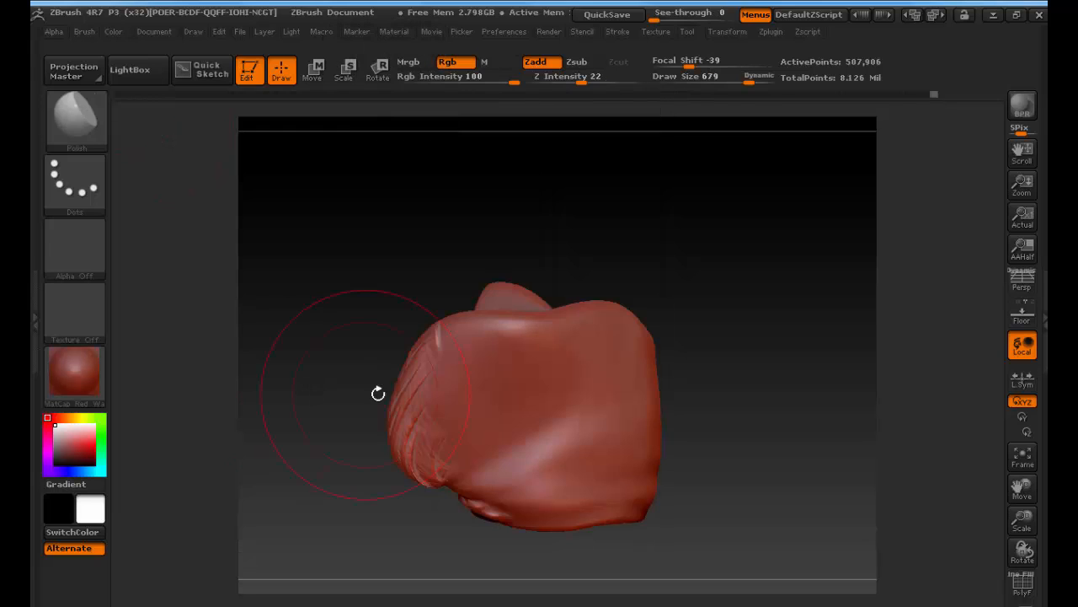
mouse_move(378, 390)
left_mouse_down()
mouse_move(429, 385)
mouse_move(419, 442)
left_mouse_up()
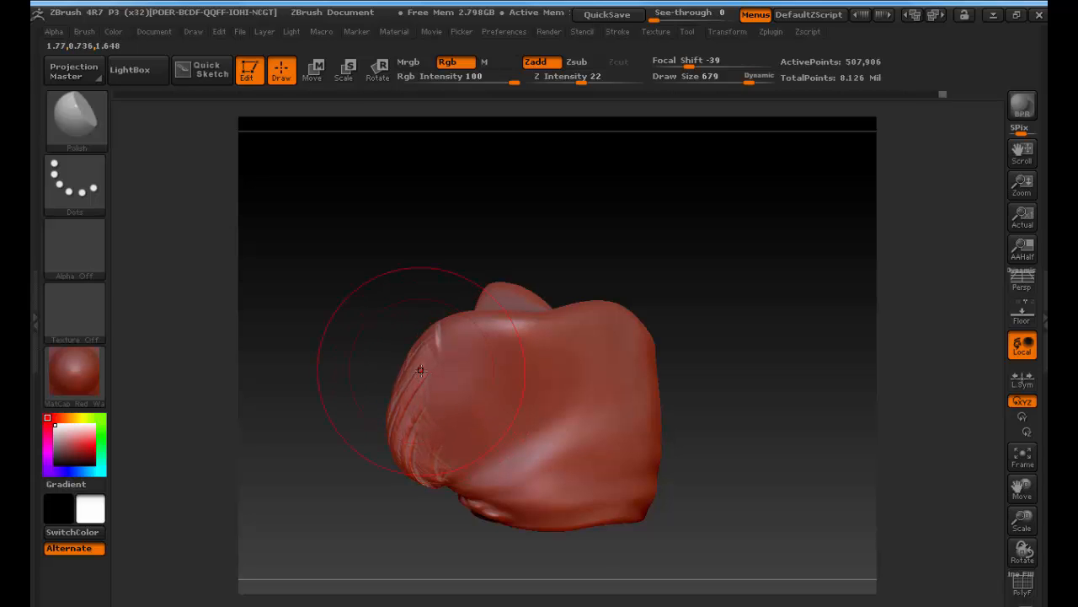
Step: Filter the brush palette by the initial letter D and by the initial letter M
left_click(66, 125)
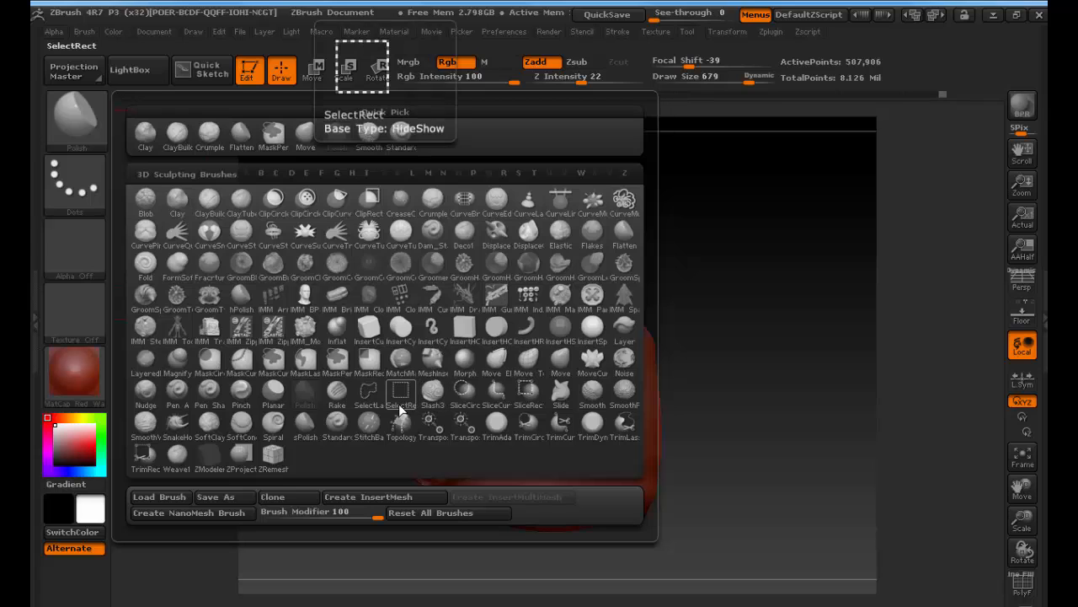
key("d")
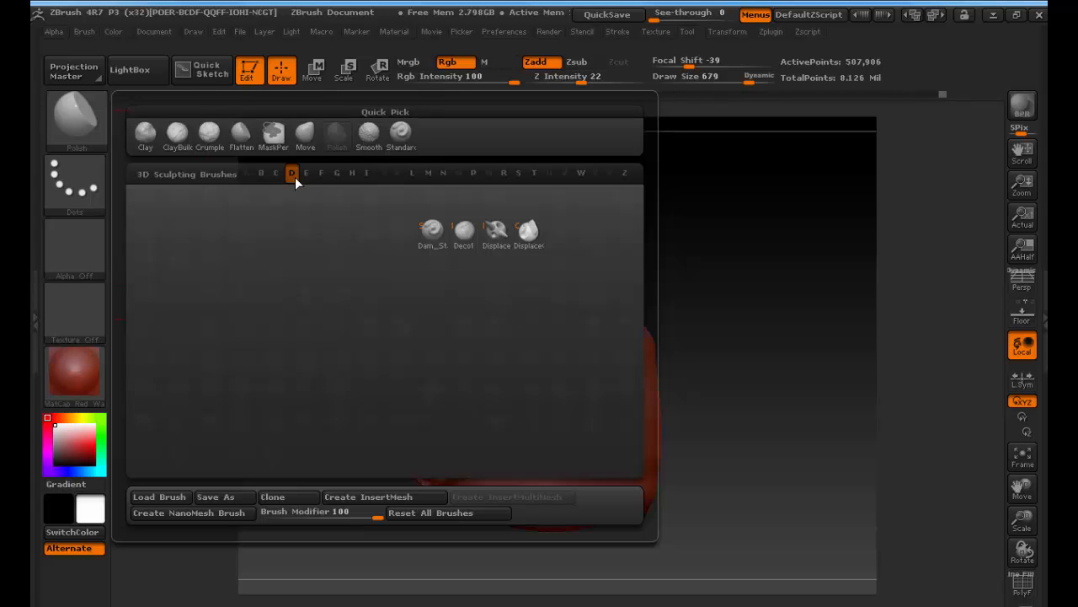
key("b")
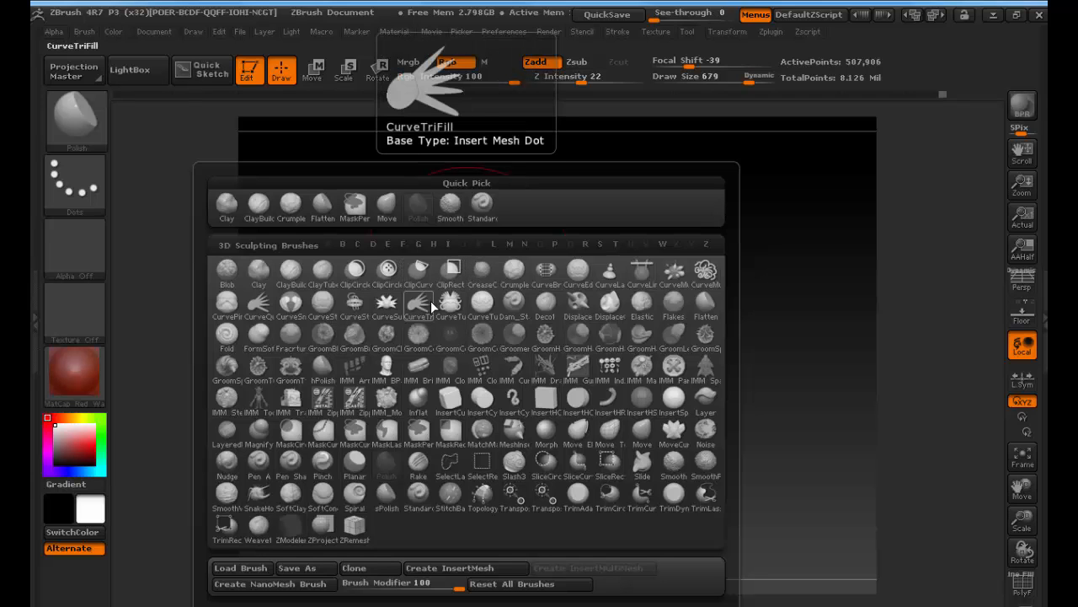
key("m")
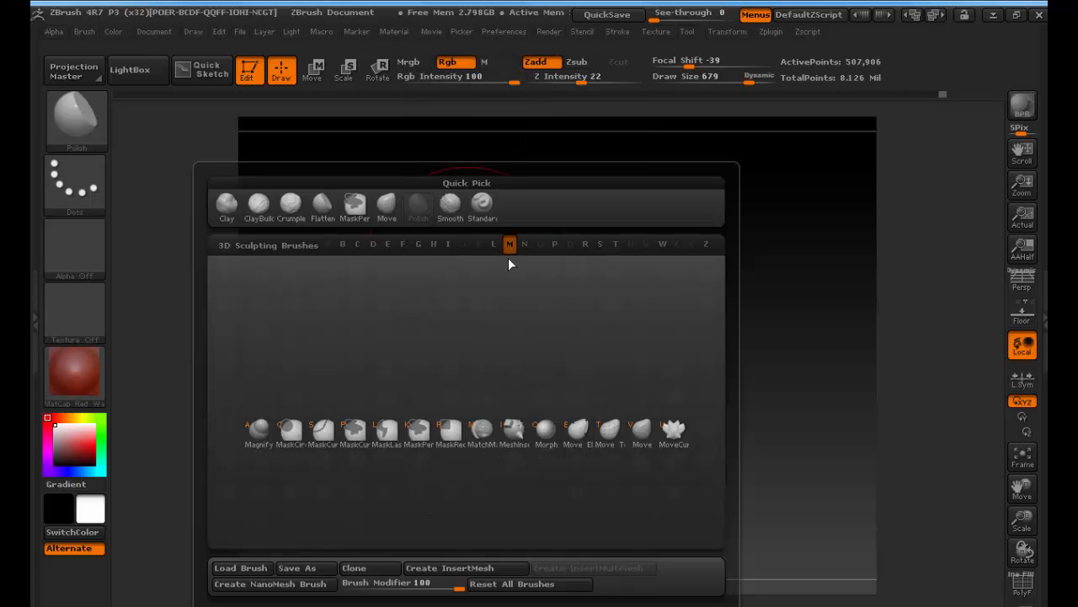
left_click(633, 430)
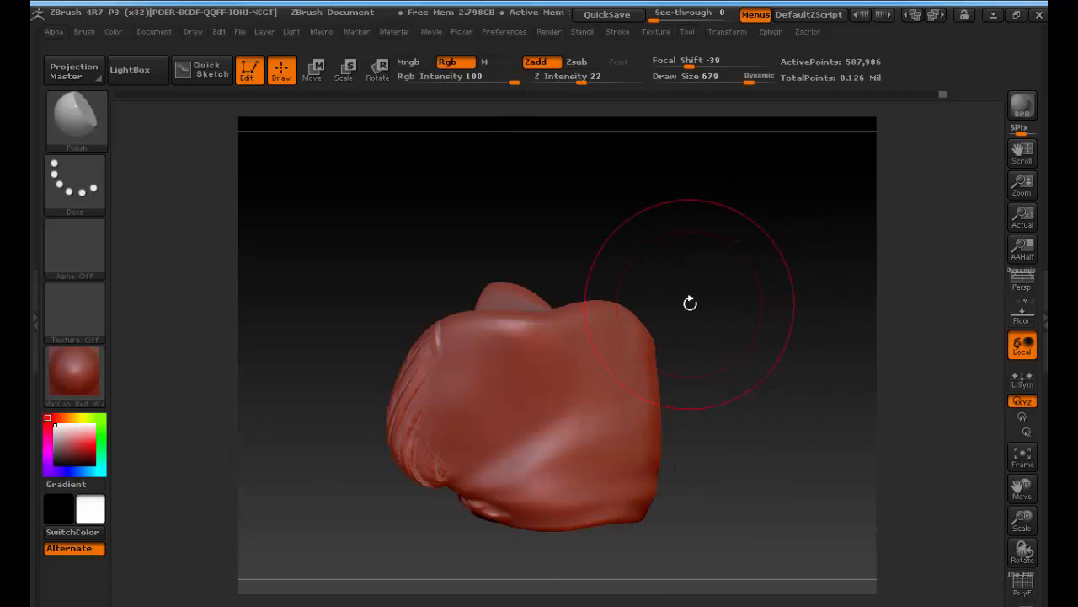
Step: Pull the mesh's upper corner and the dip in its upper edge upward with the Move brush
key("b")
key("m")
key("v")
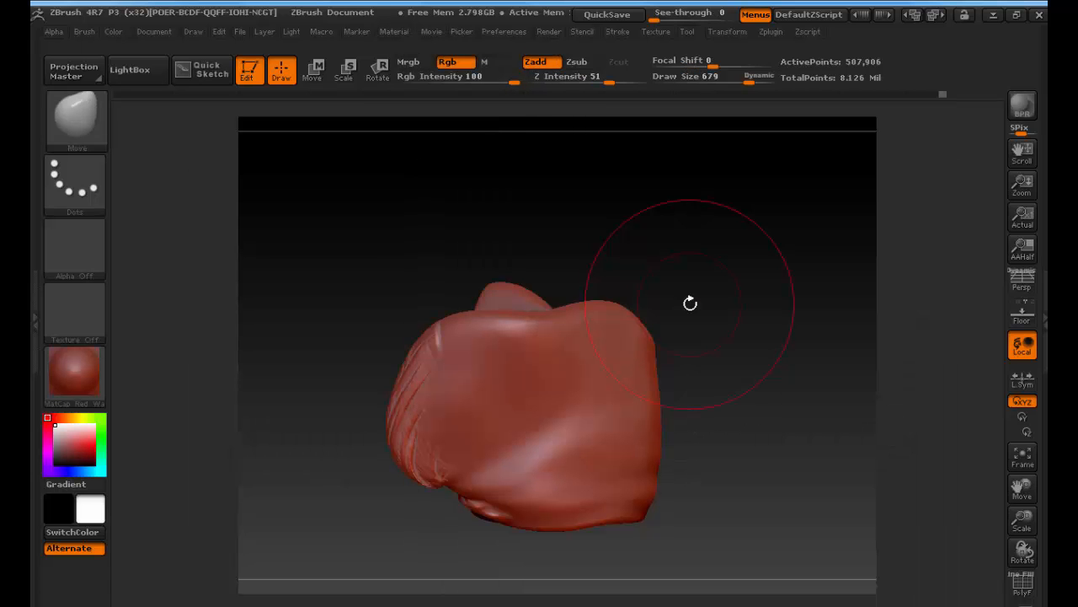
mouse_move(630, 327)
left_mouse_down()
mouse_move(645, 291)
mouse_move(661, 285)
left_mouse_up()
left_click_drag(576, 350, 545, 310)
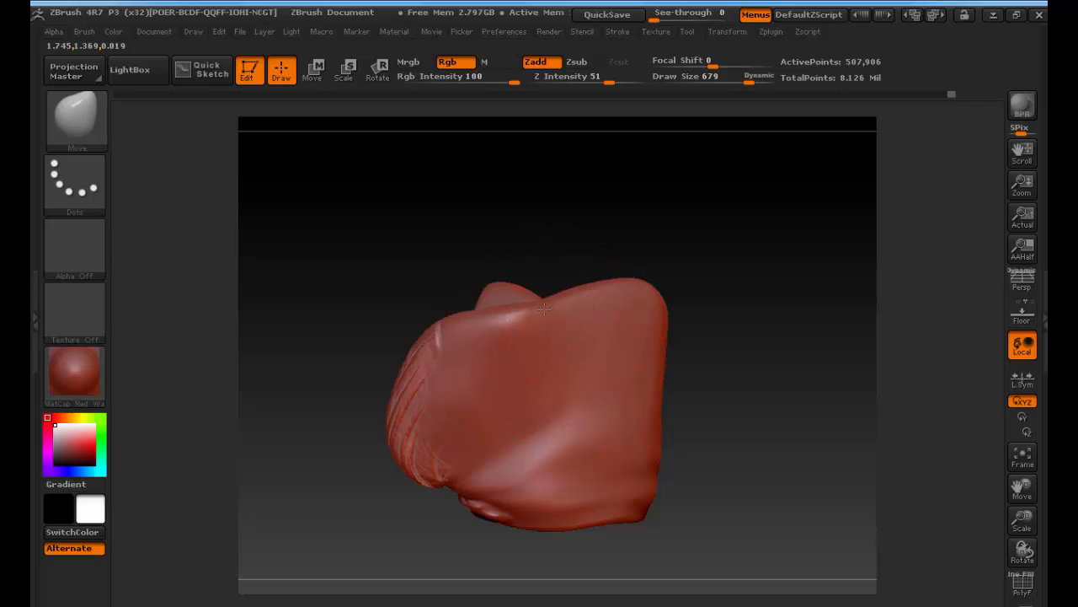
Step: Switch to the ClayBuildup brush and lay a clay stroke across the mesh's smooth side
key("b")
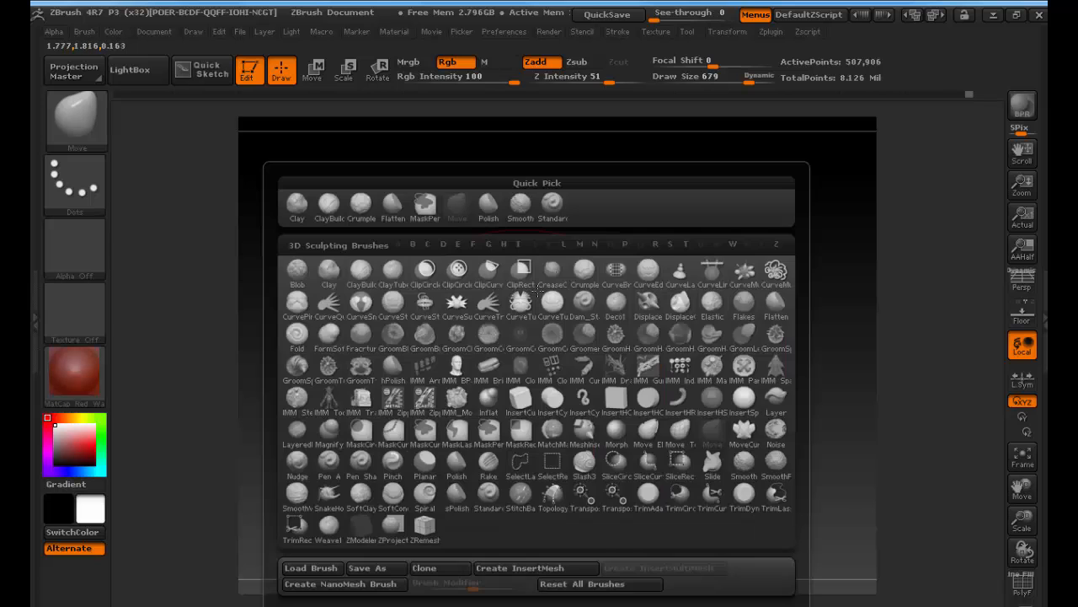
key("c")
key("b")
mouse_move(535, 347)
left_mouse_down()
mouse_move(477, 393)
mouse_move(465, 364)
mouse_move(438, 421)
left_mouse_up()
left_click_drag(333, 243, 385, 287)
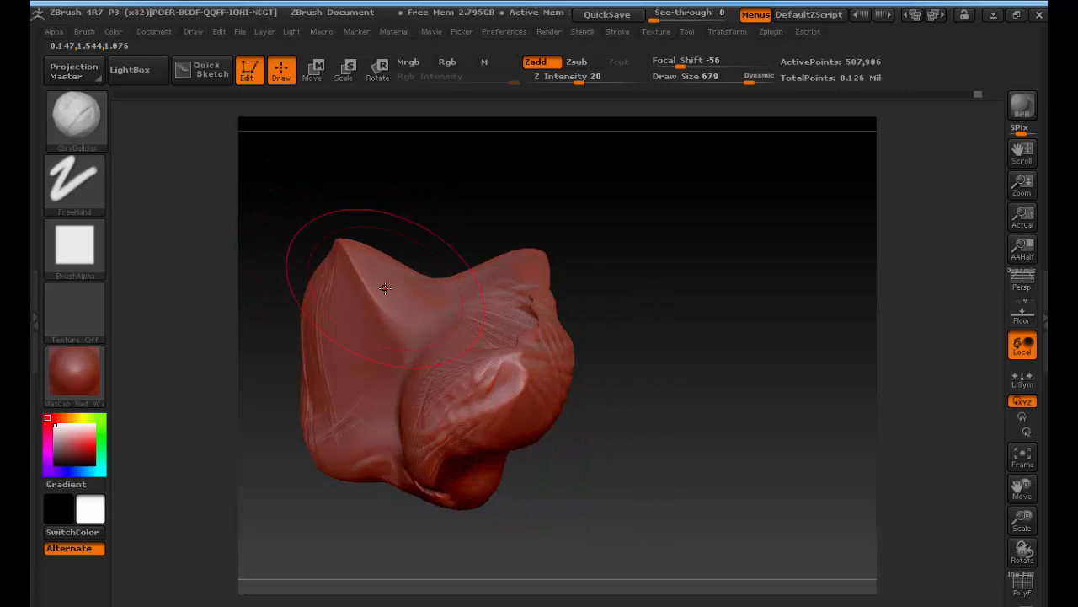
Step: Carve a long curved groove below the mesh's pointed corner with the Dam_Standard brush at Draw Size 65
key("b")
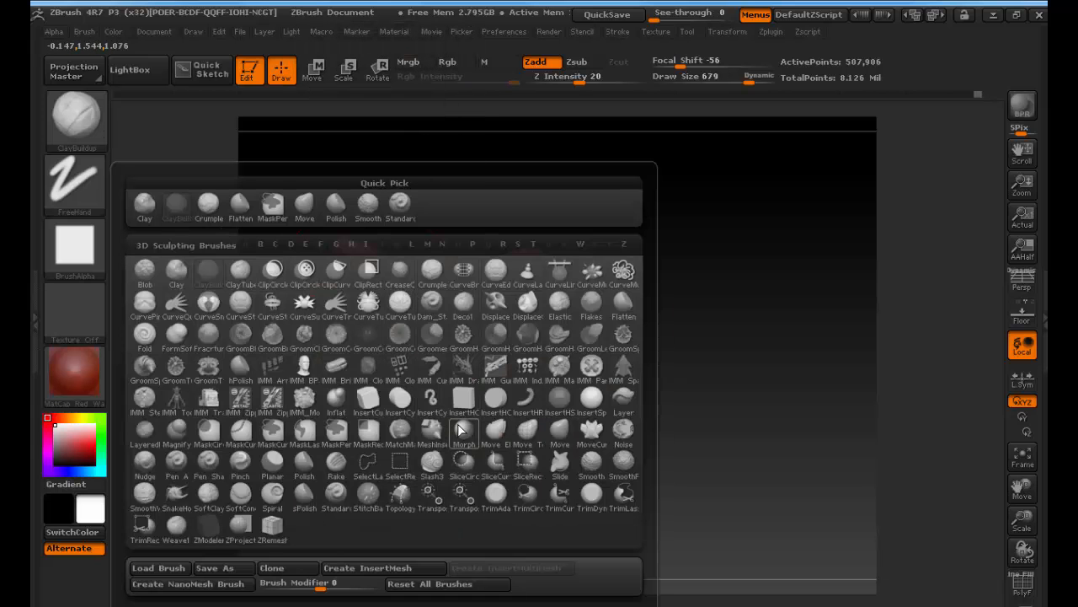
key("d")
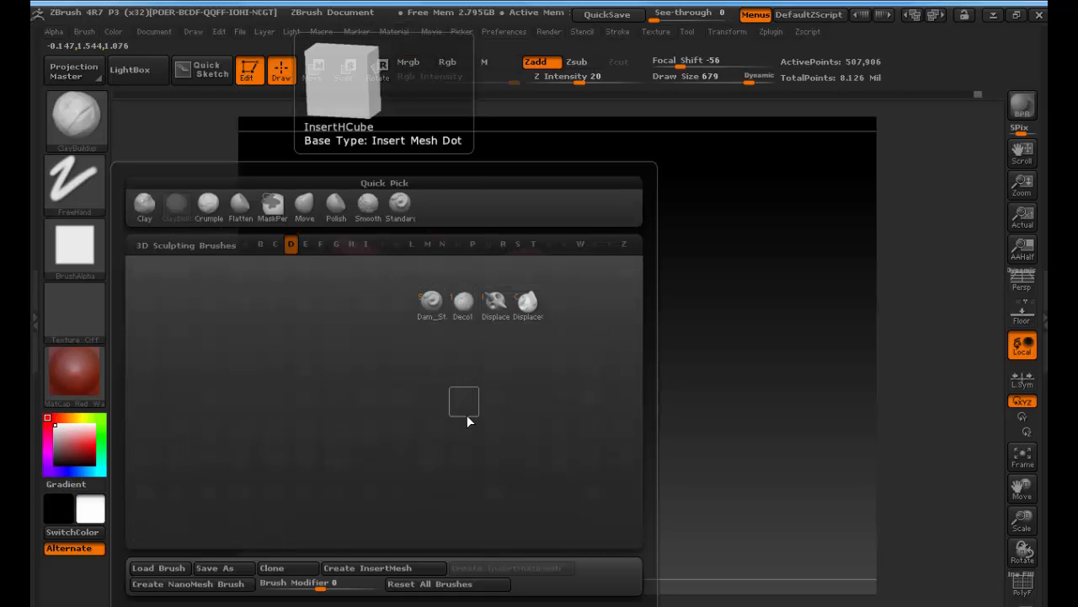
left_click(432, 308)
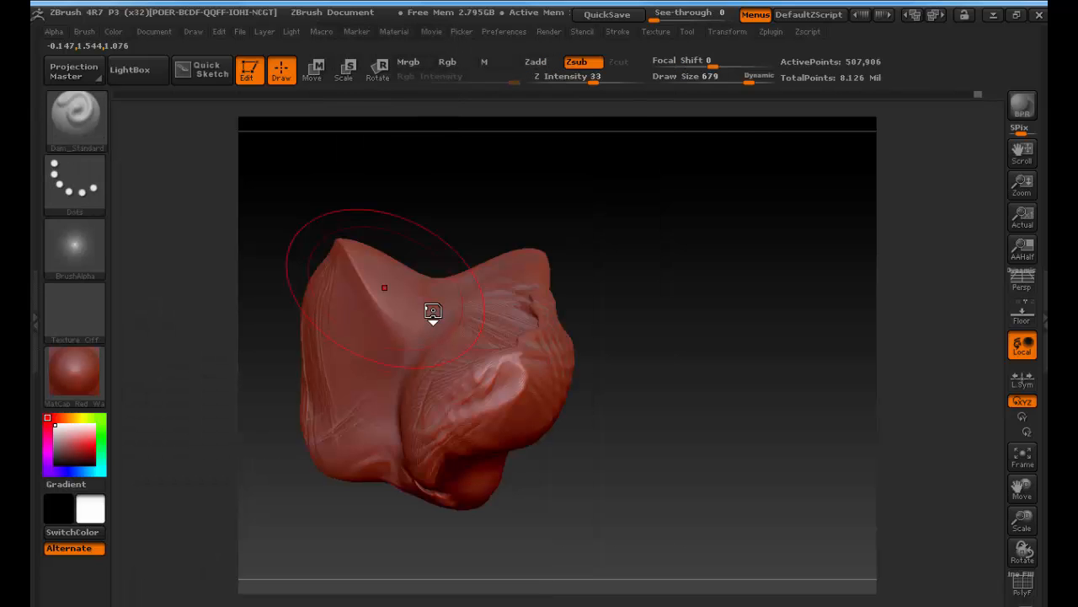
mouse_move(589, 269)
left_mouse_down()
mouse_move(760, 272)
mouse_move(502, 267)
left_mouse_up()
left_click_drag(431, 278, 459, 371, "alt")
left_click_drag(527, 180, 643, 287, "alt")
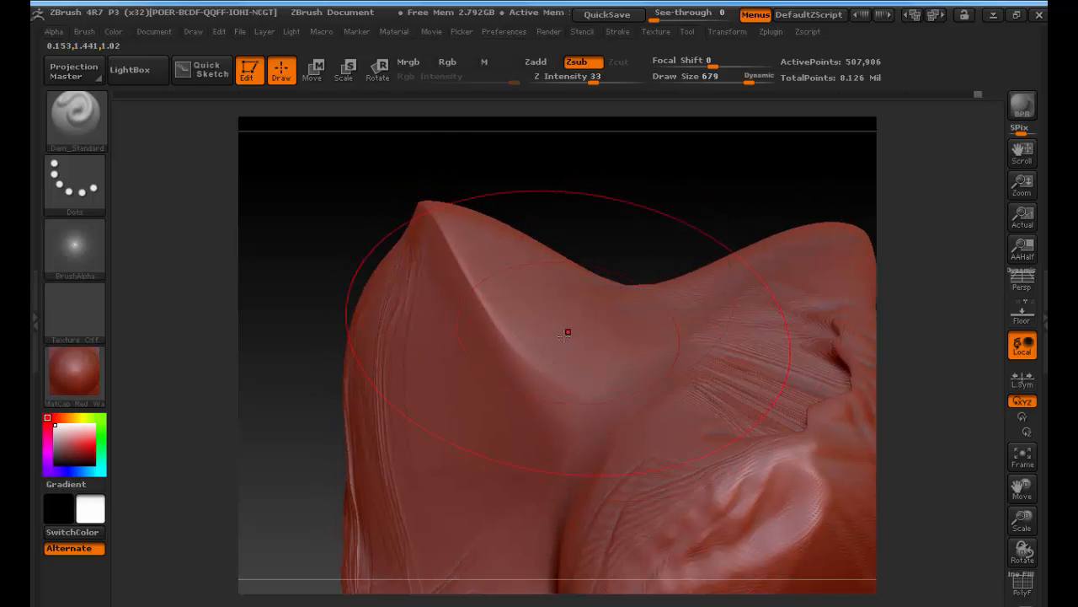
key("s")
left_click_drag(562, 341, 495, 340)
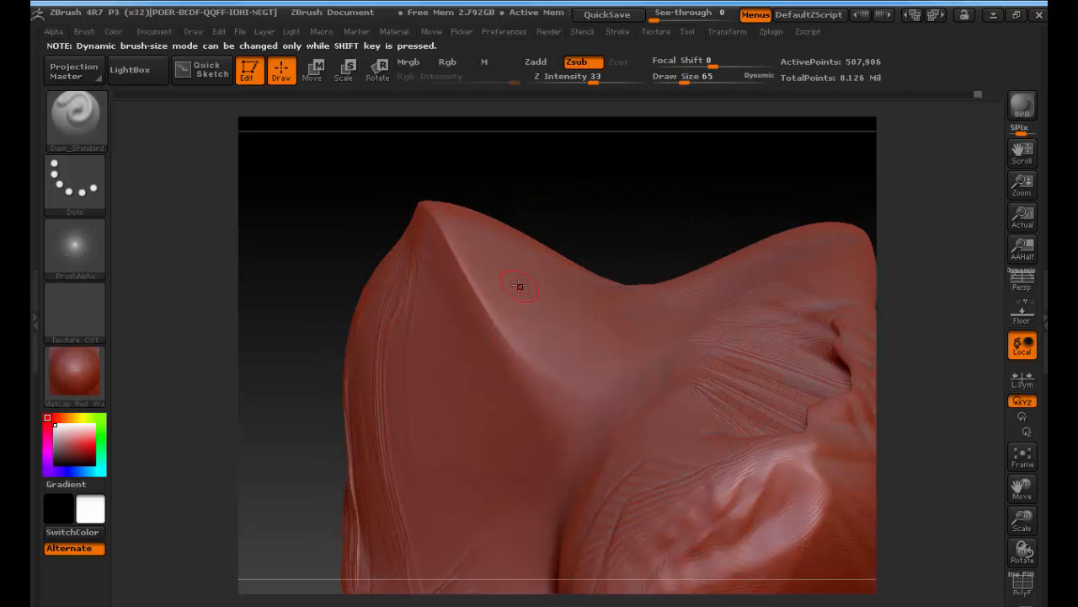
mouse_move(516, 281)
left_mouse_down()
mouse_move(549, 346)
mouse_move(494, 457)
mouse_move(482, 536)
mouse_move(499, 552)
left_mouse_up()
left_click_drag(677, 191, 667, 208)
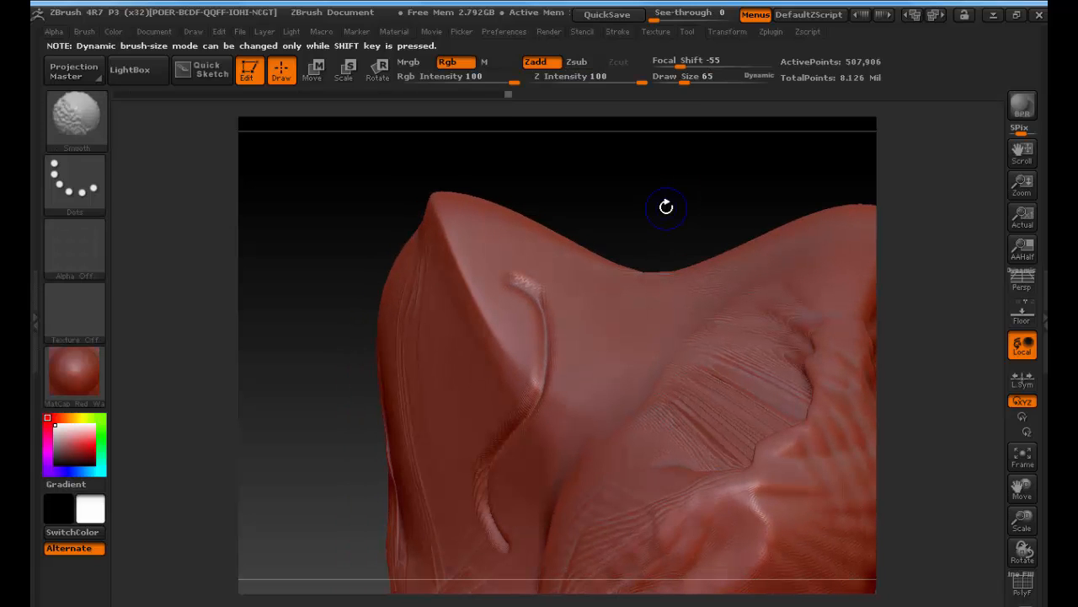
Step: Raise the mesh to its highest subdivision level and carve a short groove beside the long curved one
key("shift+d")
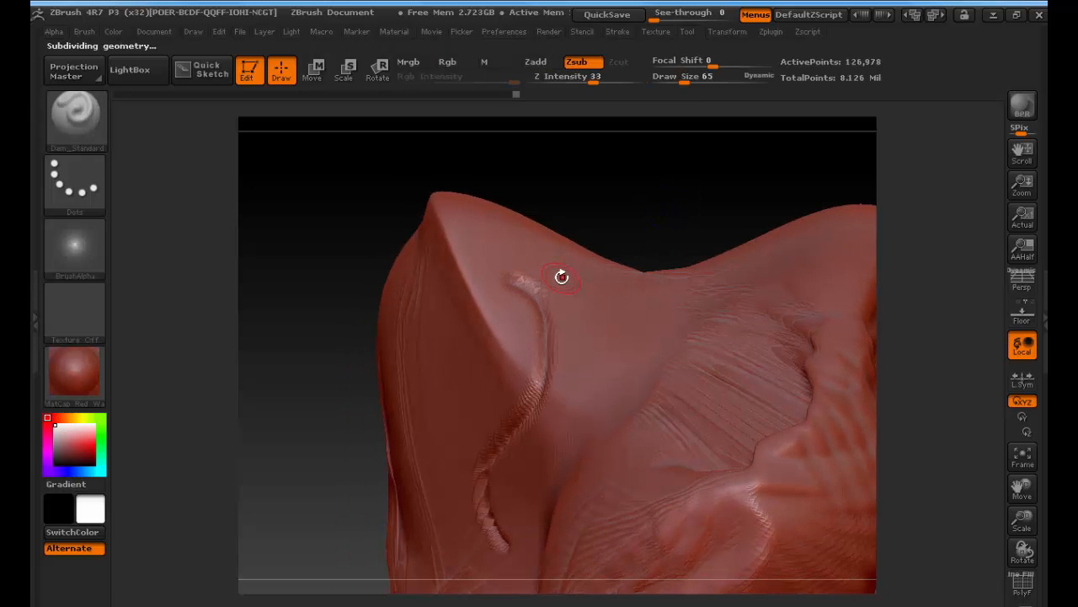
key("d")
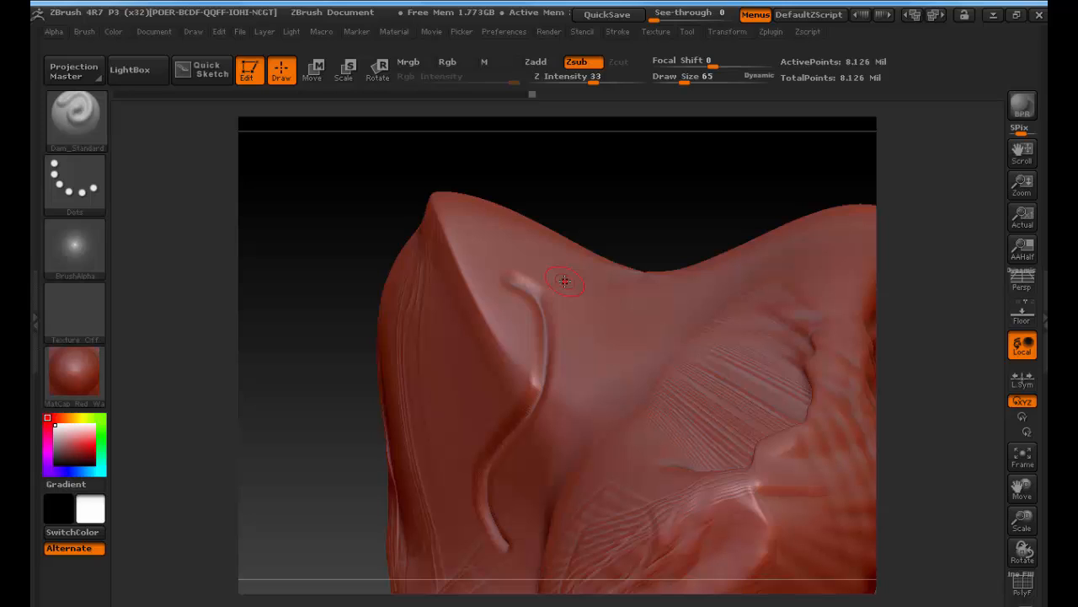
left_click_drag(570, 291, 581, 396)
Step: Set Draw Size to 19 and carve two thin curved lines around the wider grooves
type("s19")
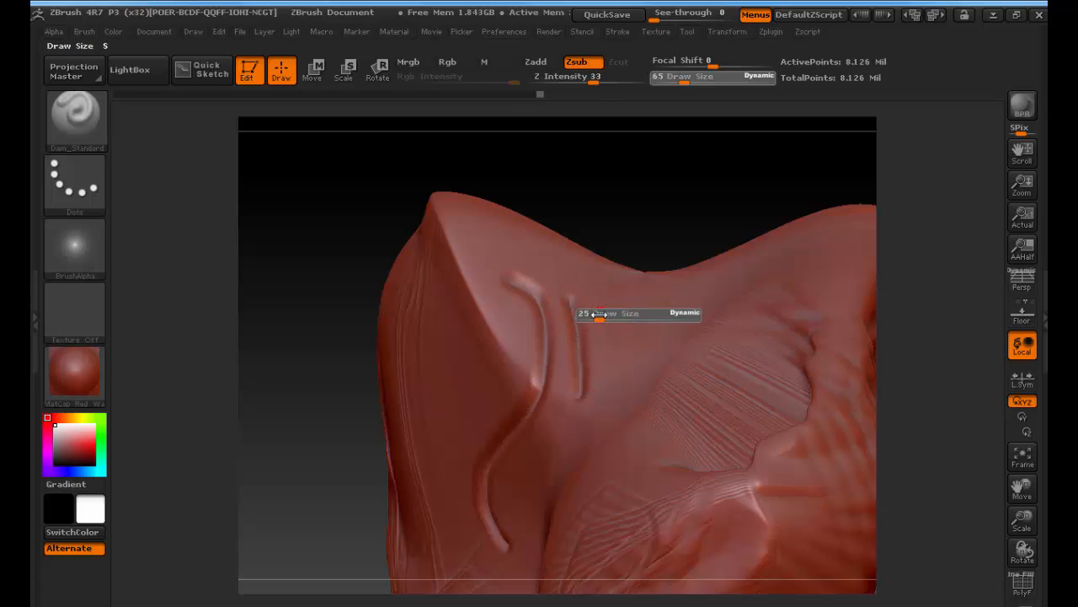
key("Return")
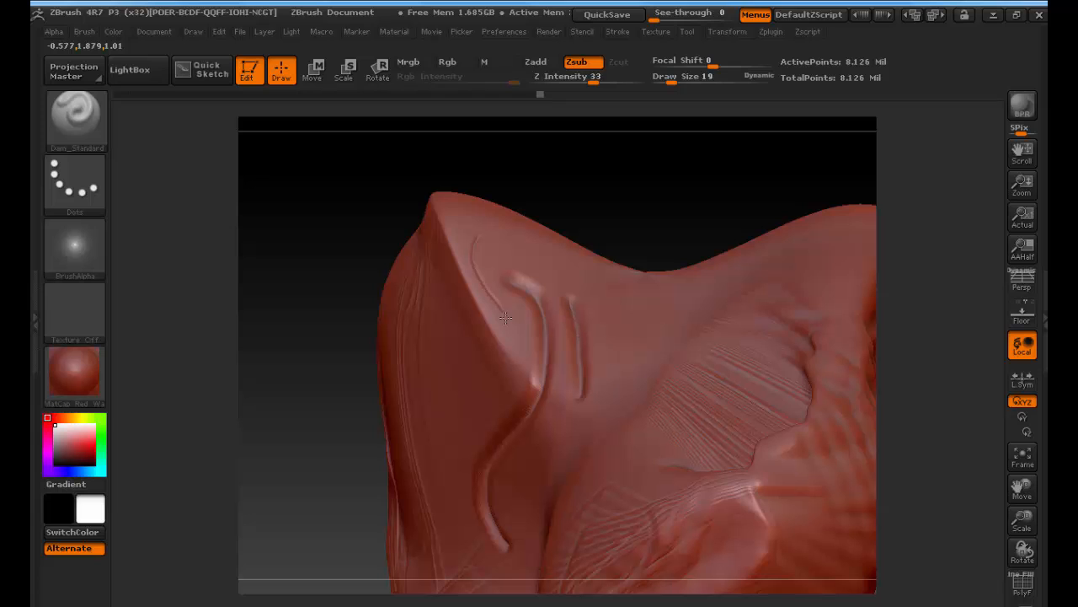
left_click_drag(506, 318, 507, 349)
left_click_drag(505, 249, 543, 251)
mouse_move(658, 219)
left_mouse_down()
mouse_move(638, 210)
mouse_move(630, 170)
mouse_move(640, 161)
left_mouse_up()
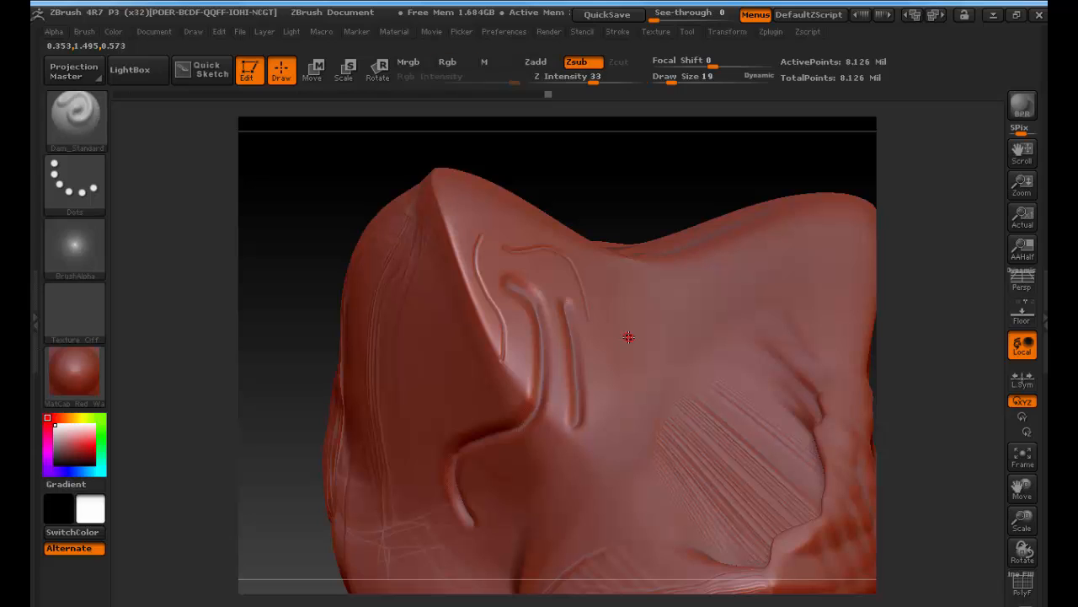
key("shift")
key("shift")
key("shift")
key("shift")
key("shift")
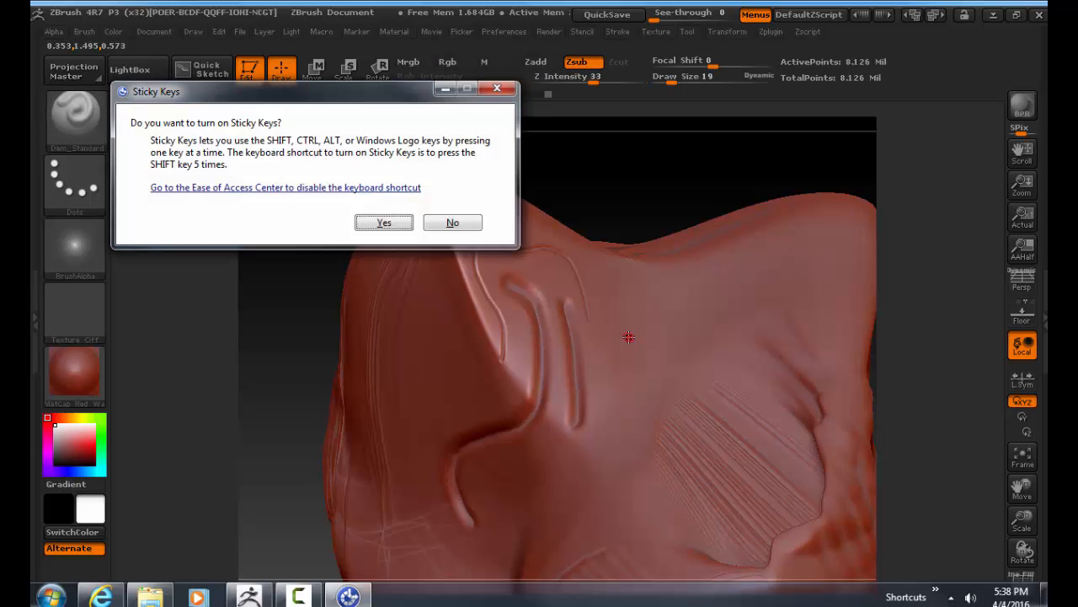
left_click(497, 88)
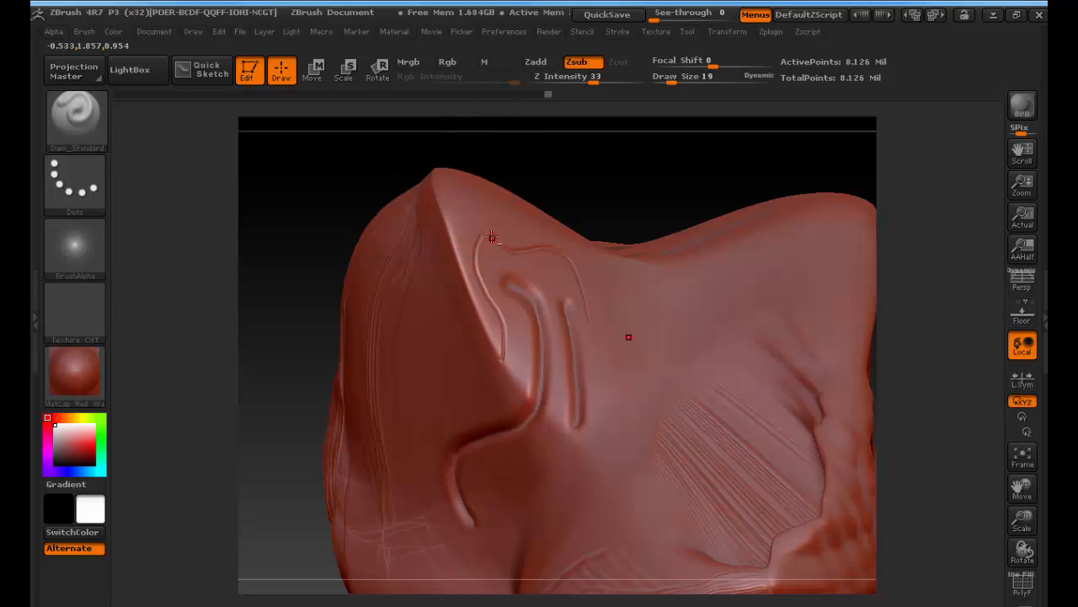
Step: Set Draw Size to 73 and carve two more curved grooves across the middle of the surface with Dam_Standard
key("s")
left_click_drag(483, 224, 497, 221)
mouse_move(703, 276)
left_mouse_down()
mouse_move(639, 319)
mouse_move(624, 371)
mouse_move(584, 393)
left_mouse_up()
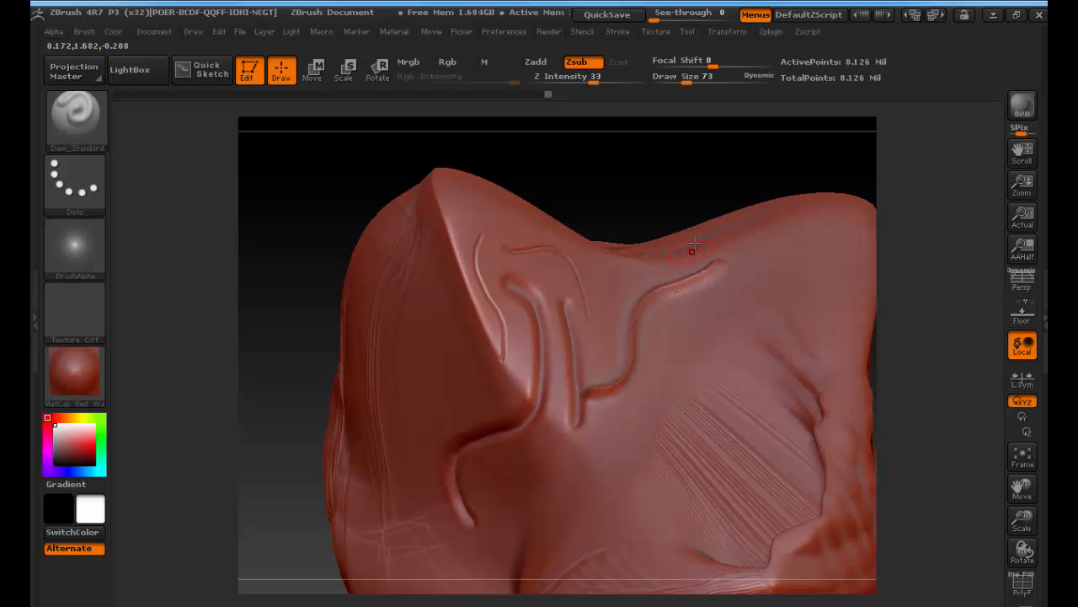
mouse_move(700, 169)
left_mouse_down()
mouse_move(335, 291)
mouse_move(348, 316)
mouse_move(337, 346)
left_mouse_up()
left_click_drag(292, 379, 362, 379)
mouse_move(811, 277)
left_mouse_down()
mouse_move(737, 313)
mouse_move(674, 410)
mouse_move(676, 496)
mouse_move(741, 295)
mouse_move(706, 329)
mouse_move(677, 485)
left_mouse_up()
Step: Soften the two newest grooves by stroking along them with the Smooth brush
left_click_drag(722, 327, 829, 271, "shift")
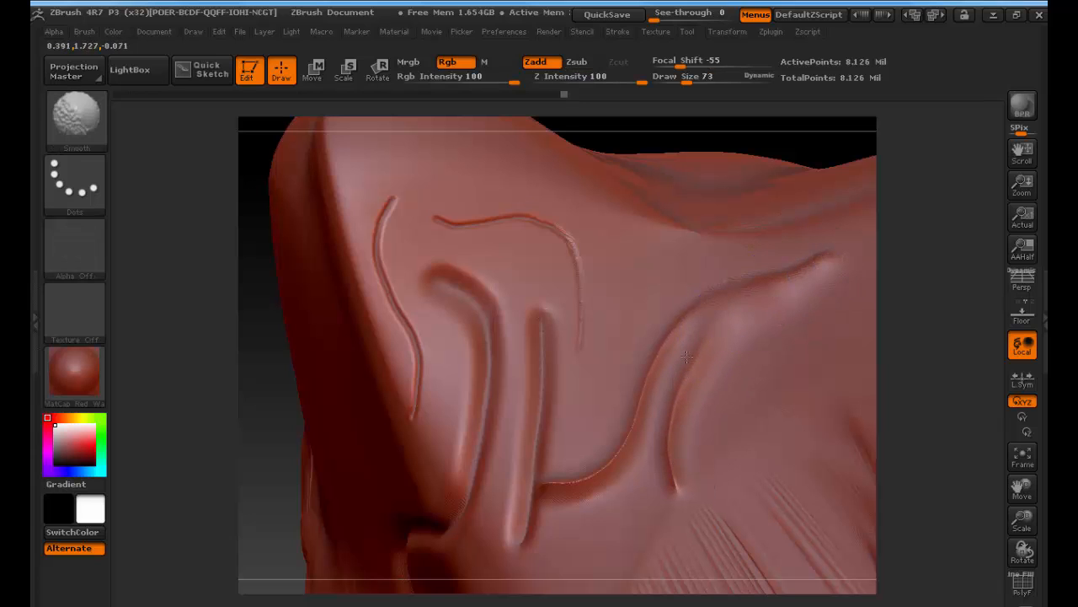
left_click_drag(575, 489, 565, 477, "shift")
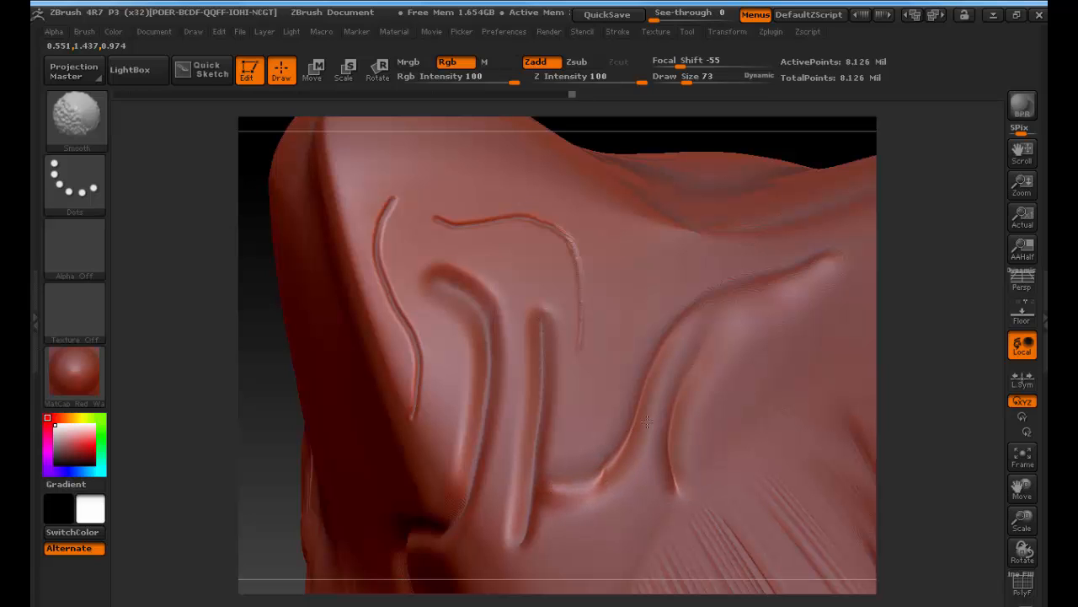
mouse_move(272, 410)
left_mouse_down()
mouse_move(222, 397)
mouse_move(303, 414)
mouse_move(153, 210)
left_mouse_up()
Step: Switch to the Standard brush and assign Alpha 62 to it
left_click(79, 118)
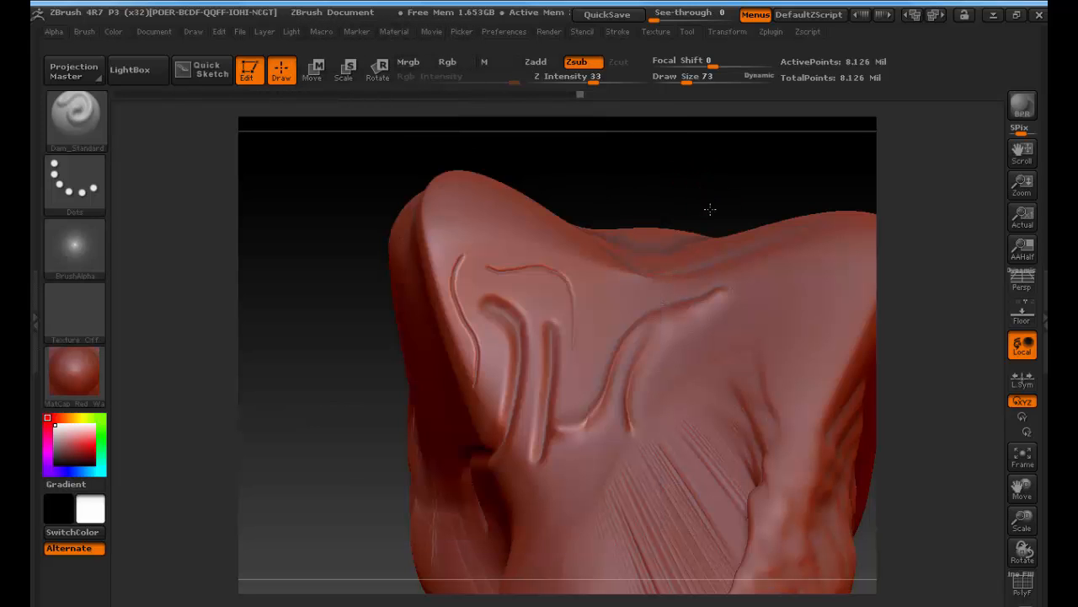
mouse_move(710, 209)
left_mouse_down("alt")
mouse_move(537, 206)
mouse_move(549, 231)
left_mouse_up("alt")
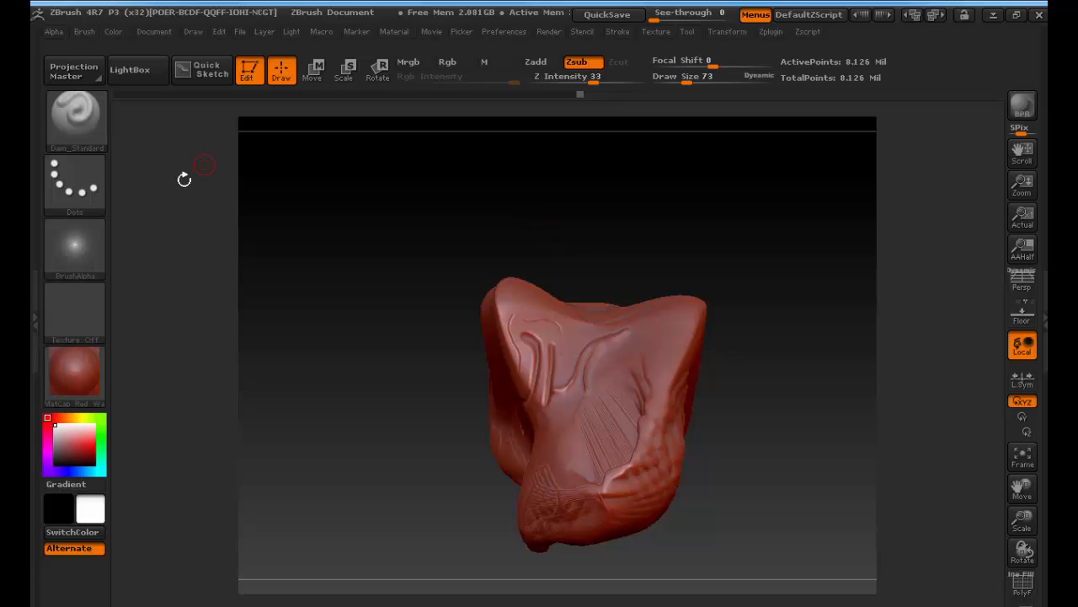
left_click(75, 181)
mouse_move(221, 197)
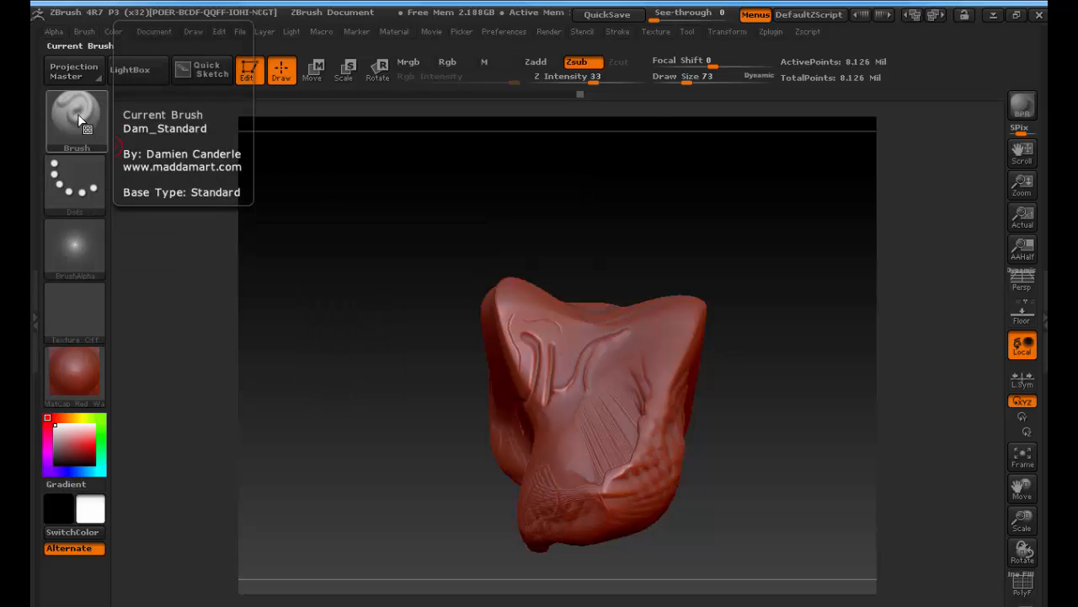
left_click(76, 113)
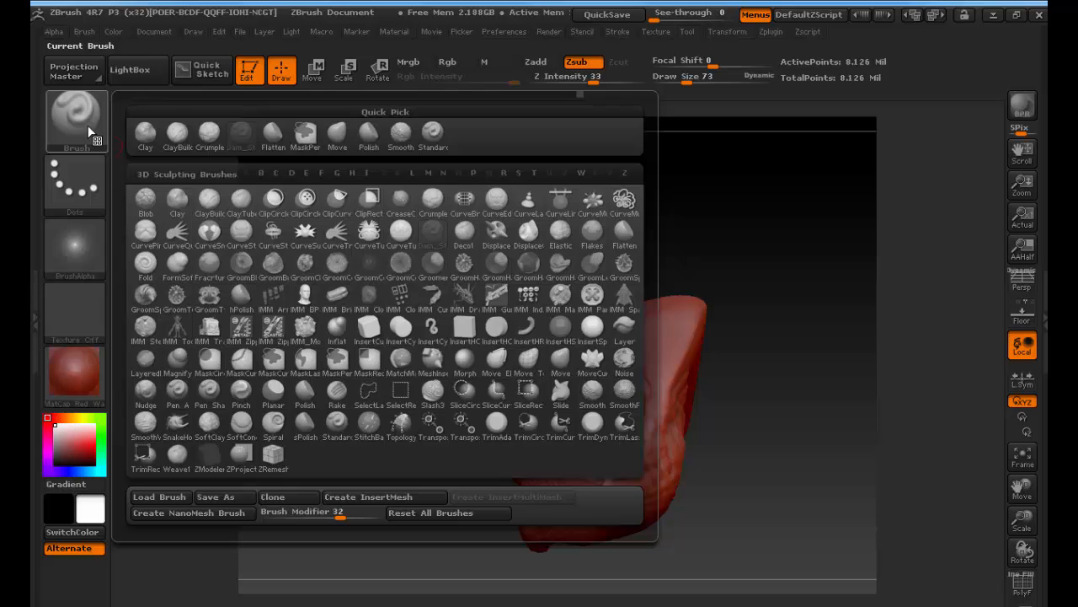
left_click(432, 132)
left_click(81, 237)
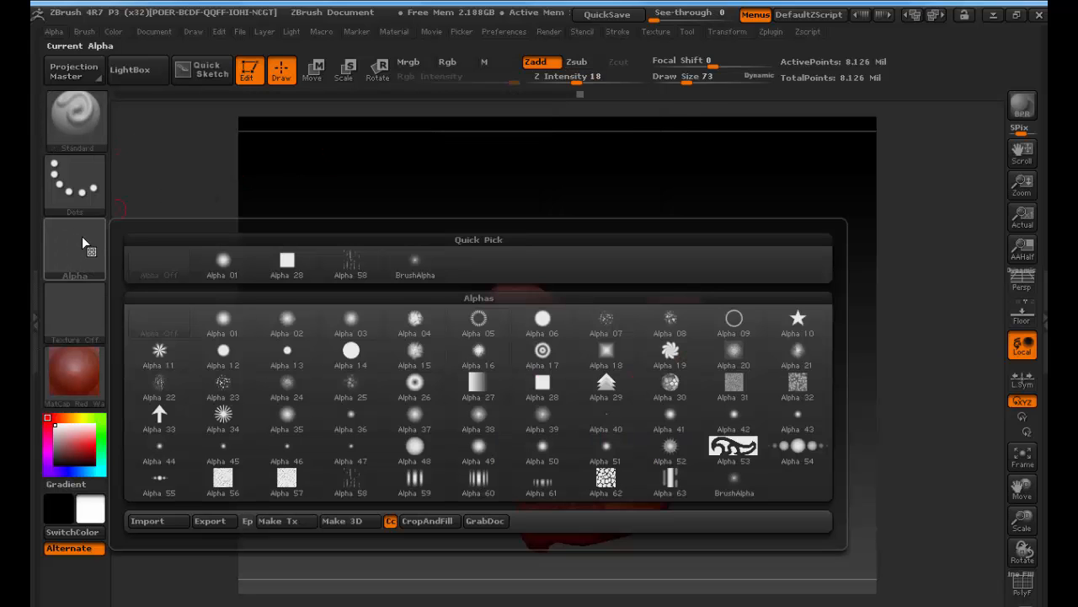
left_click(613, 483)
Step: Set Draw Size to 265 and paint the Alpha 62 texture across the grooved face between the two upper corners
left_click_drag(551, 248, 563, 295, "alt")
key("s")
left_click_drag(658, 278, 687, 278)
mouse_move(746, 241)
left_mouse_down()
mouse_move(715, 320)
mouse_move(687, 451)
mouse_move(556, 412)
mouse_move(480, 295)
mouse_move(472, 236)
mouse_move(556, 328)
mouse_move(692, 277)
mouse_move(640, 396)
mouse_move(534, 414)
left_mouse_up()
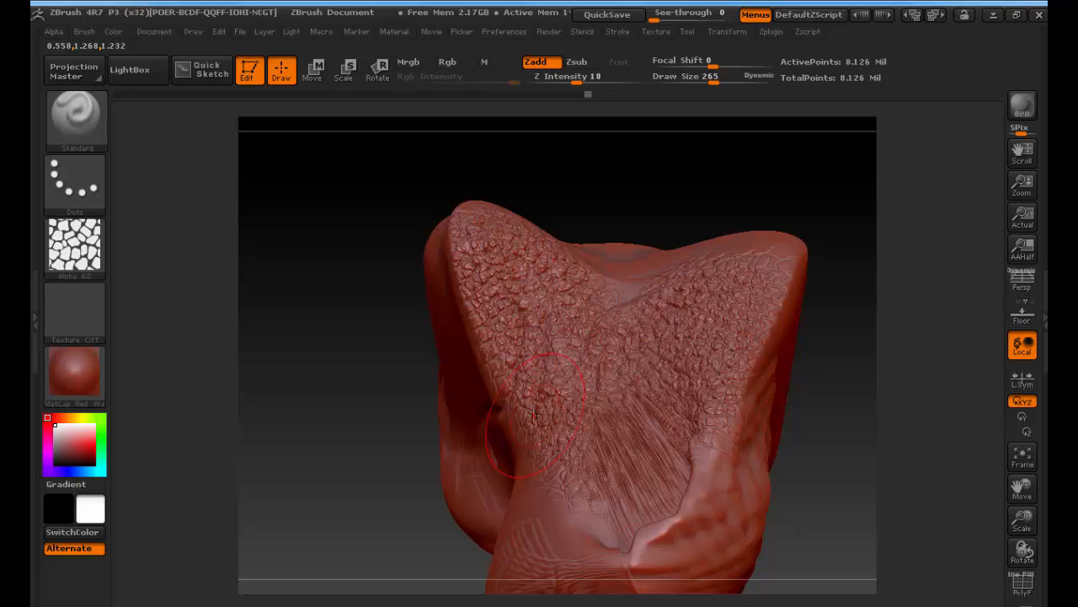
Step: Change the Standard brush's stroke to DragRect and stamp overlapping Alpha 62 patches of varied sizes on the smooth side face above the groove
left_click(80, 188)
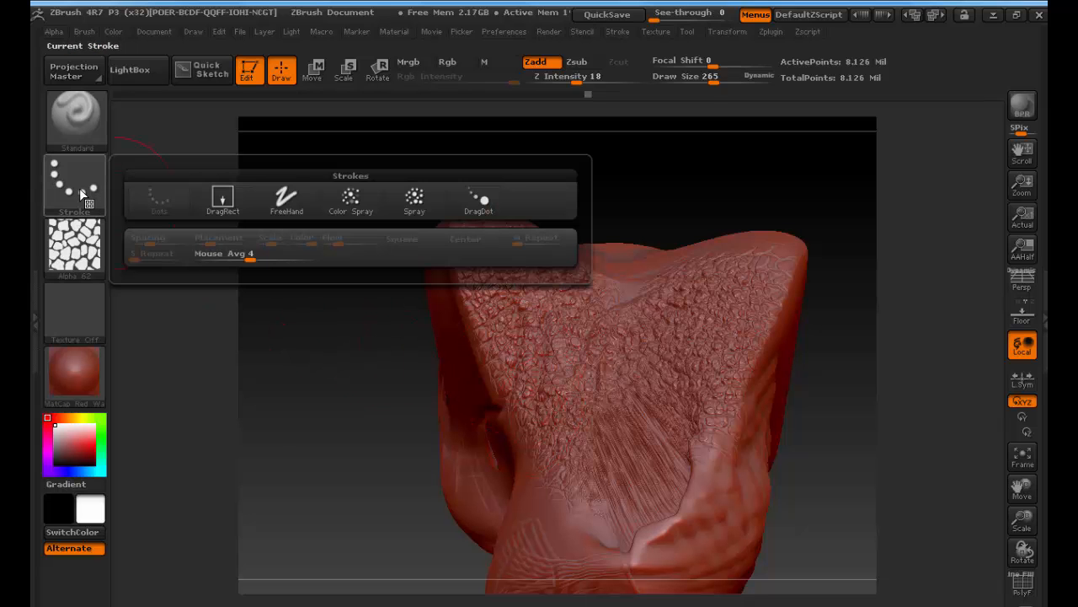
left_click(217, 199)
left_click_drag(325, 316, 391, 334)
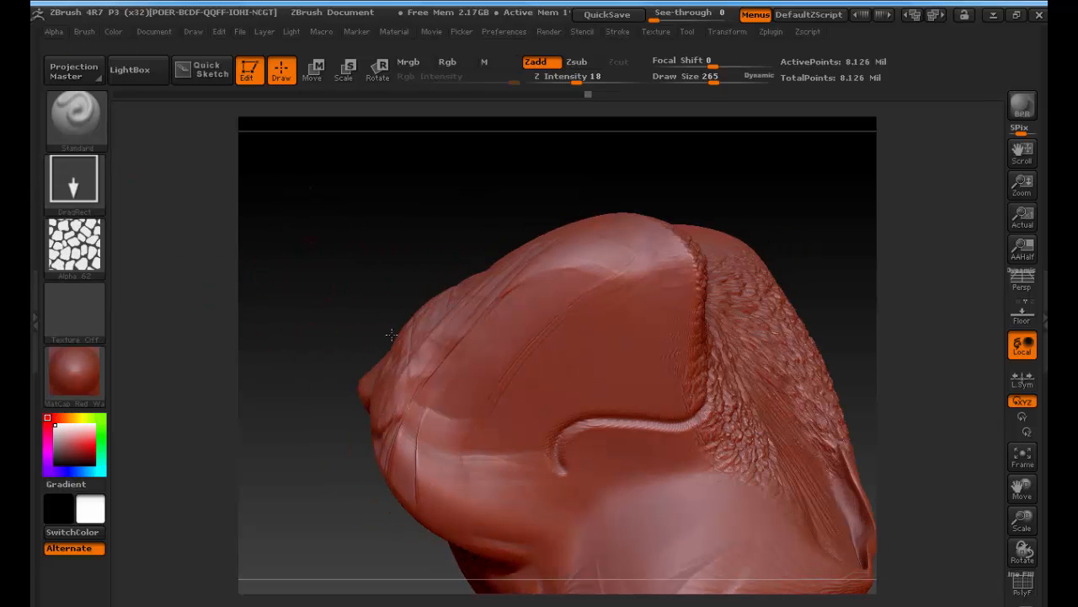
left_click_drag(540, 344, 582, 368)
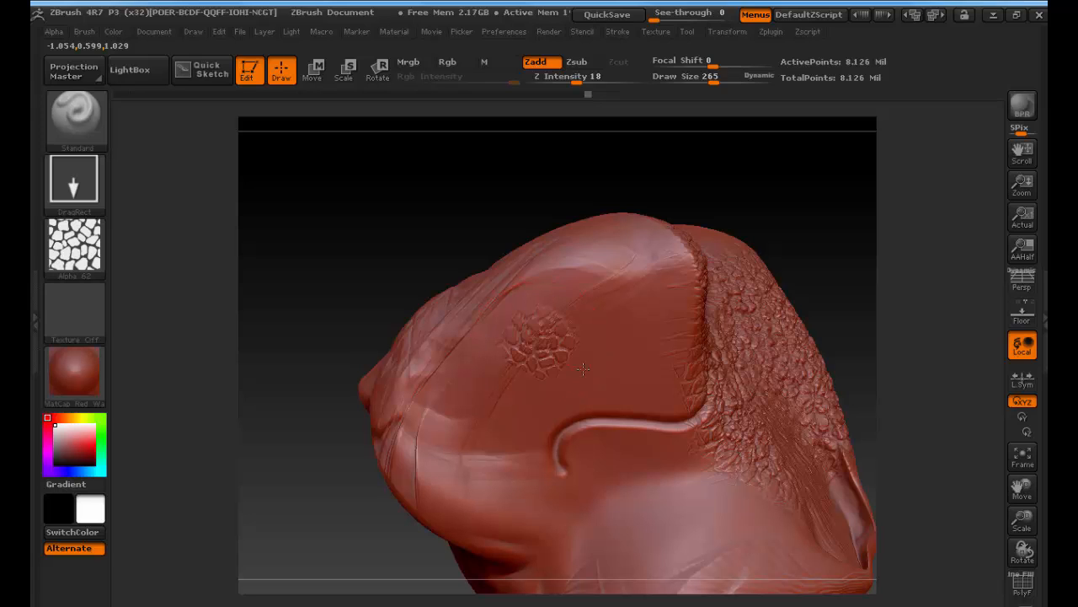
mouse_move(603, 301)
left_mouse_down()
mouse_move(641, 345)
mouse_move(603, 364)
left_mouse_up()
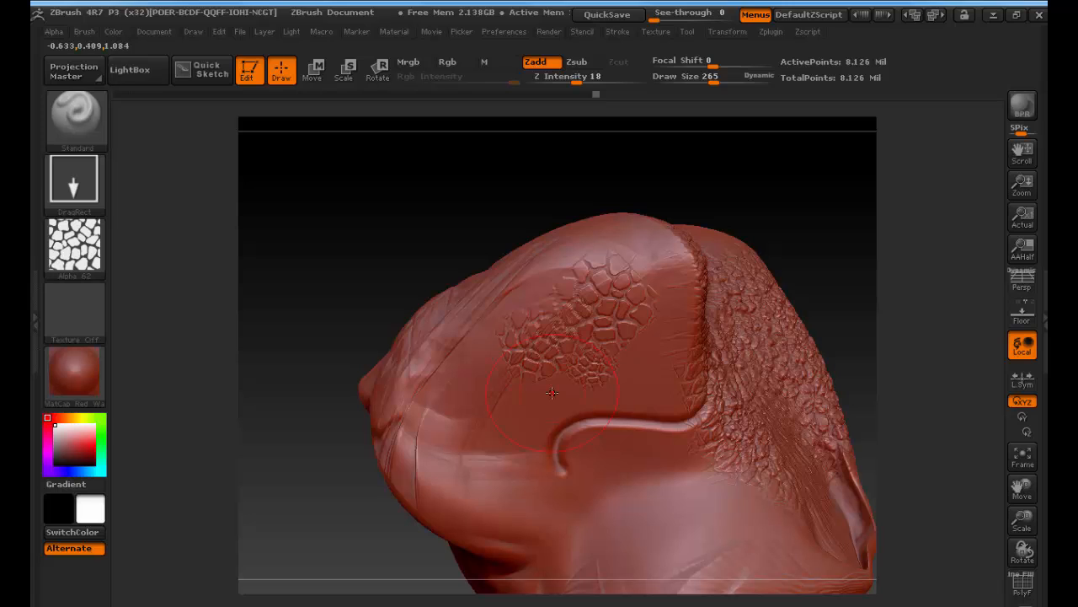
left_click_drag(552, 390, 580, 392)
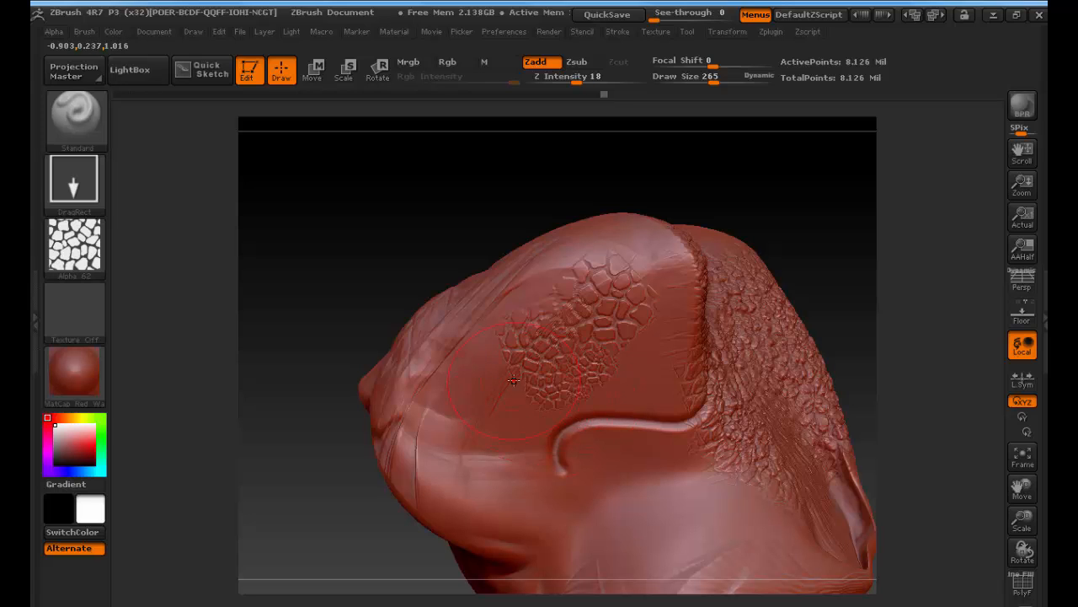
left_click_drag(515, 380, 487, 413)
left_click_drag(496, 339, 470, 376)
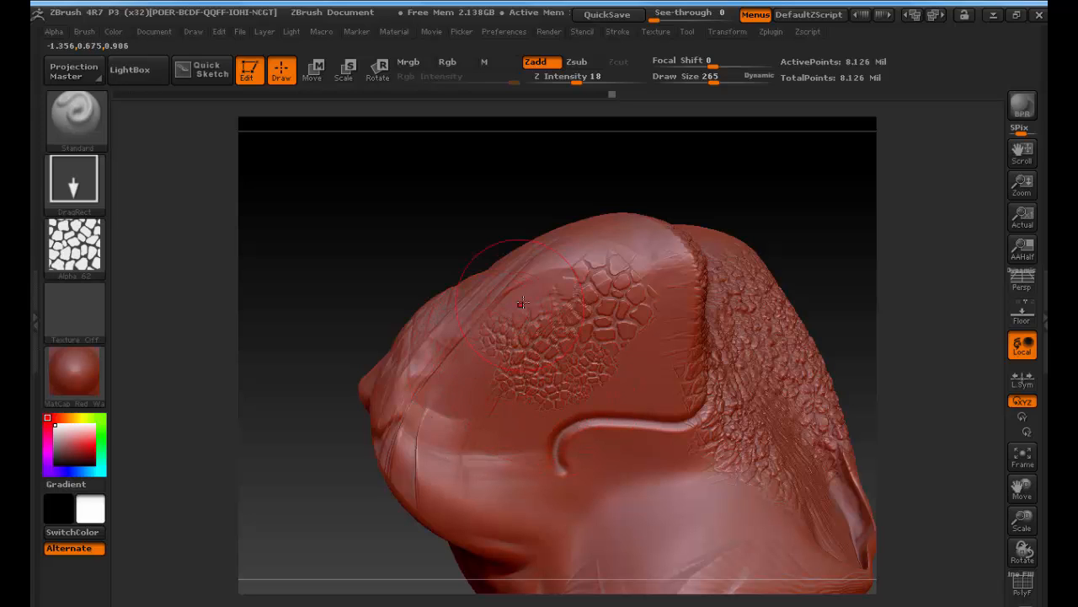
left_click_drag(525, 301, 506, 326)
left_click_drag(568, 271, 548, 291)
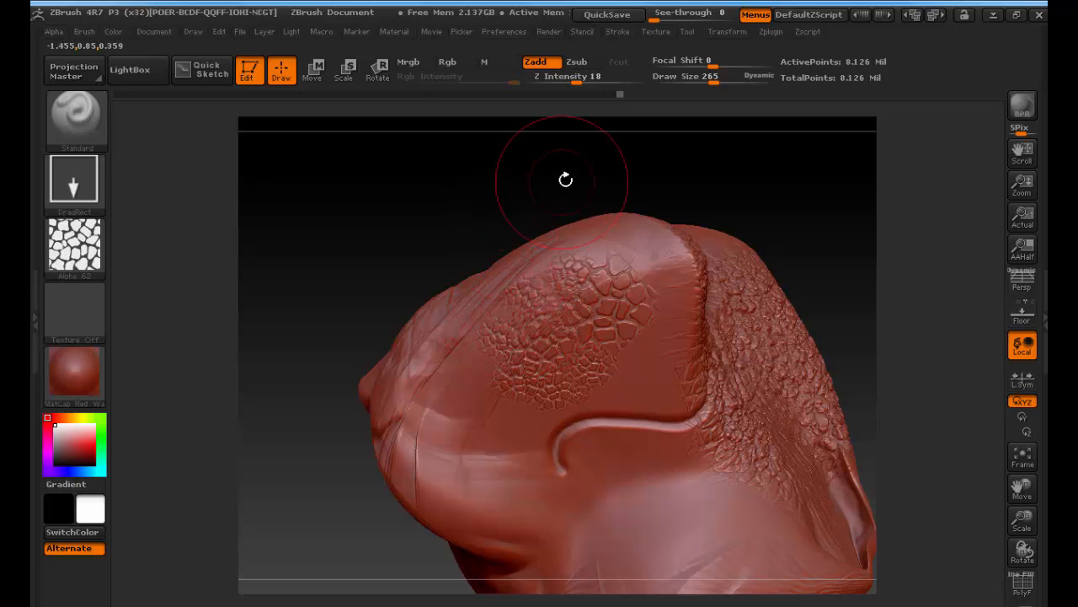
Step: Return the stroke to Dots, assign Alpha 01 to the brush and paint one stroke beside the stamped scale pattern
left_click_drag(563, 178, 498, 188)
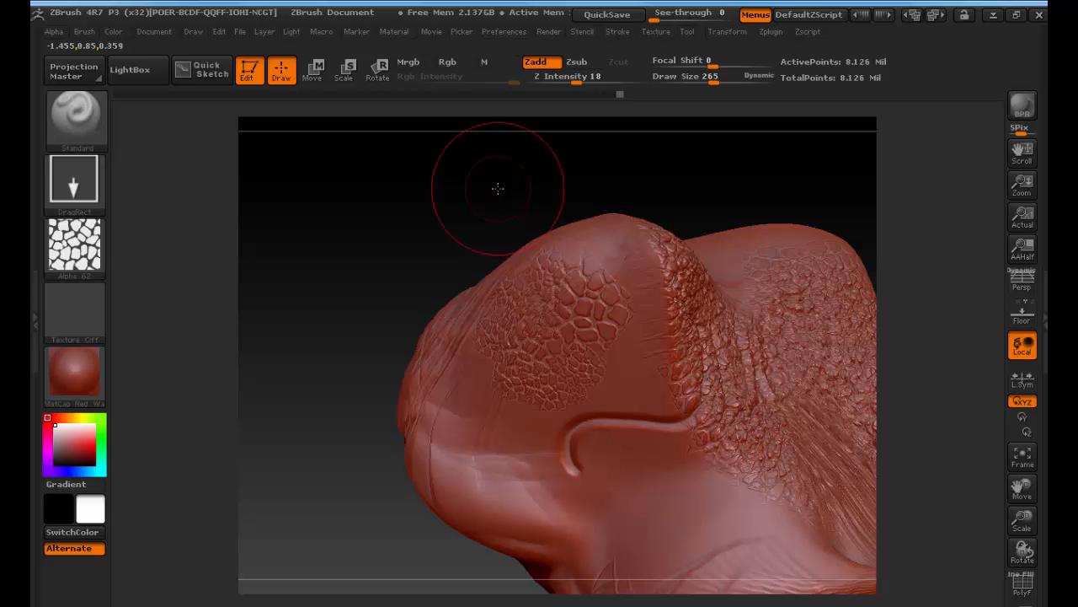
left_click(95, 184)
left_click(158, 201)
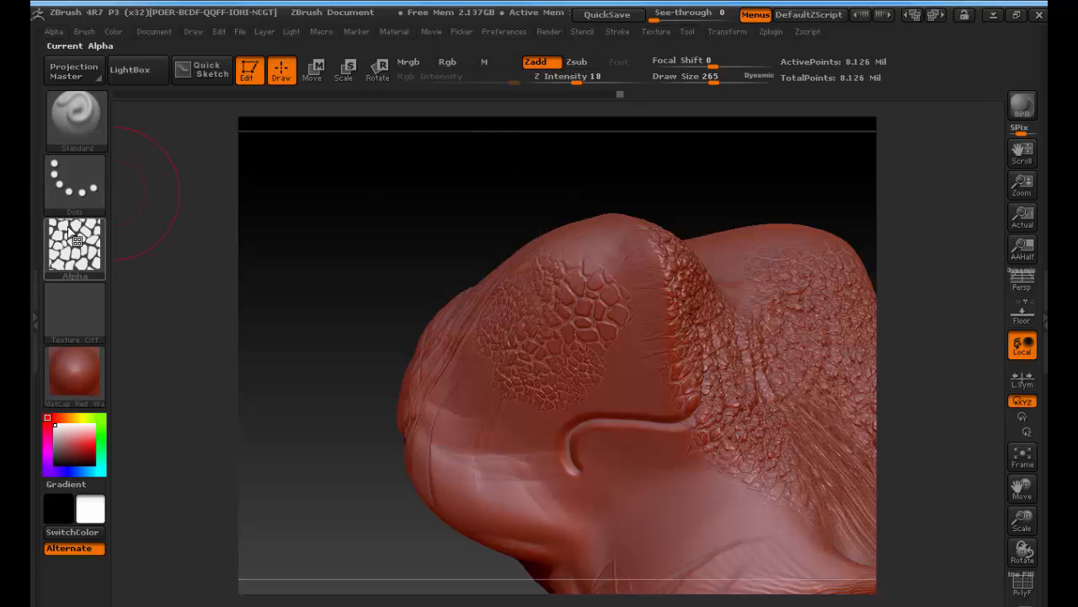
left_click(71, 237)
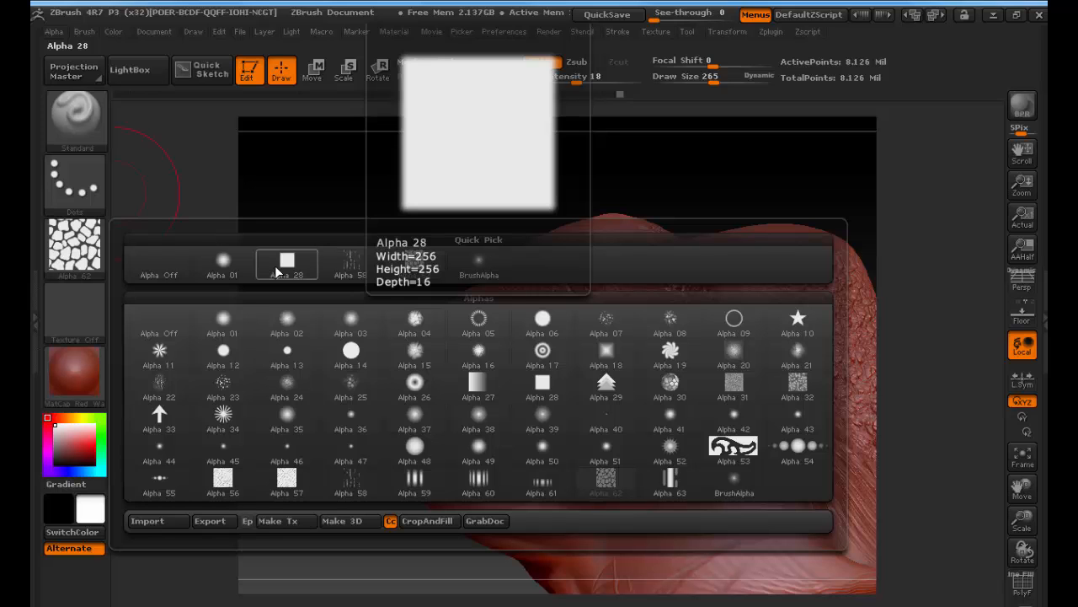
left_click(249, 268)
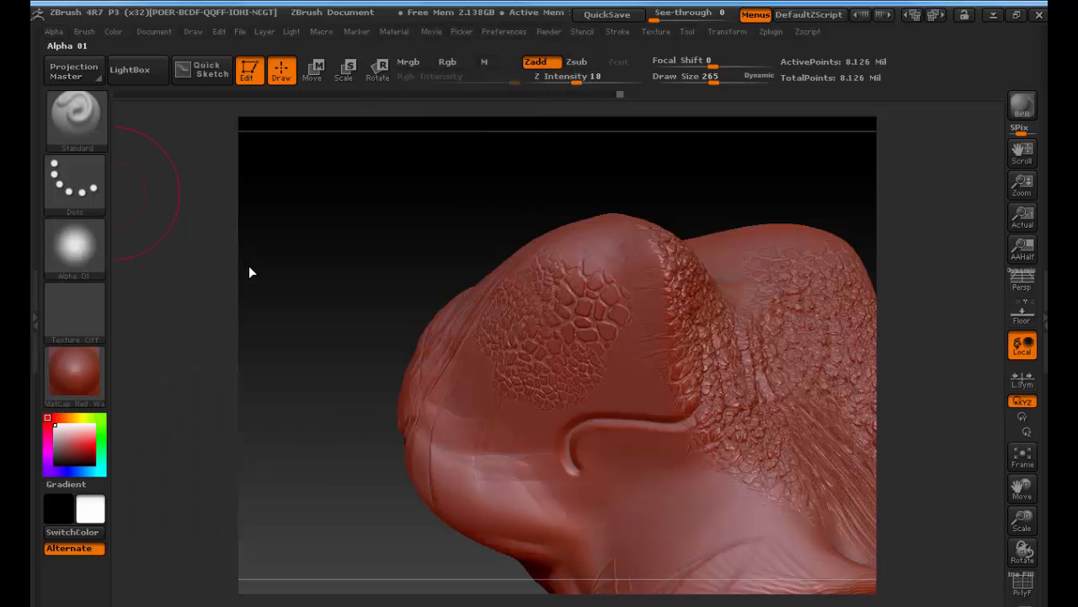
mouse_move(604, 316)
left_mouse_down()
mouse_move(573, 370)
mouse_move(531, 380)
mouse_move(539, 320)
mouse_move(622, 386)
left_mouse_up()
Step: Assign Alpha 08 to the Standard brush and paint its texture on the model with Dots strokes
left_click(73, 244)
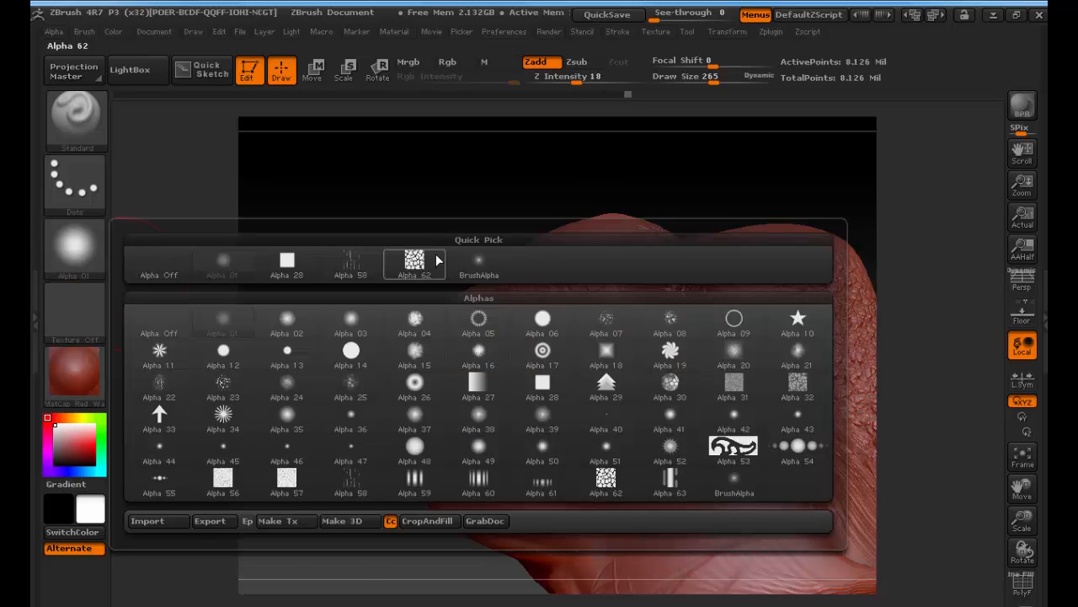
left_click(672, 325)
left_click_drag(385, 337, 642, 307)
left_click_drag(521, 318, 465, 363)
mouse_move(579, 328)
left_mouse_down()
mouse_move(548, 348)
mouse_move(624, 341)
left_mouse_up()
Step: Switch to Internet Explorer and search the web for "zbrush pixologic brushes" in a new tab
key("alt+Tab")
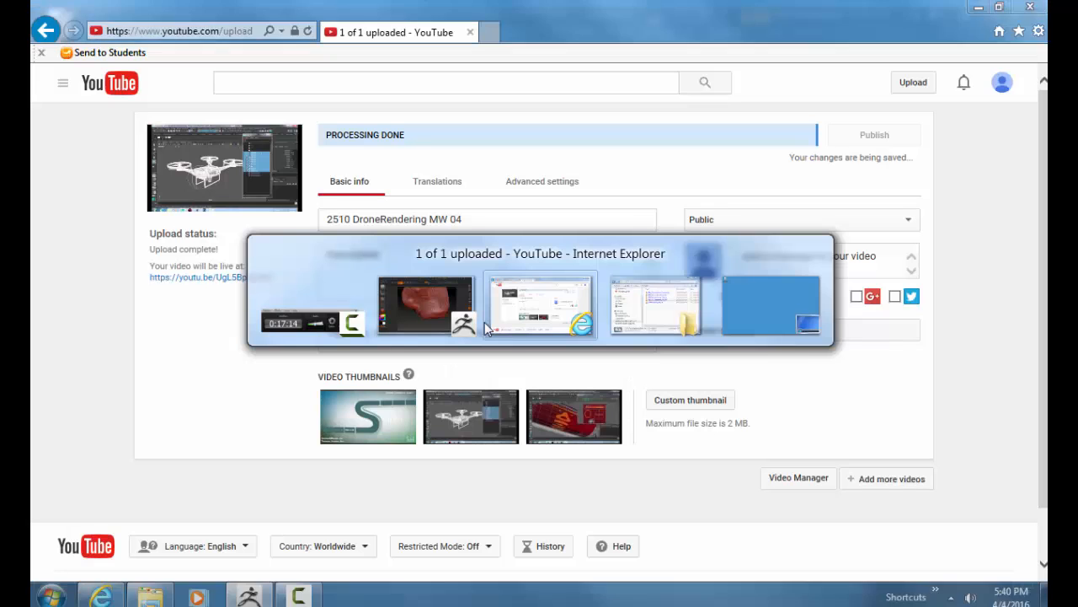
key("alt+Tab")
key("alt+Tab")
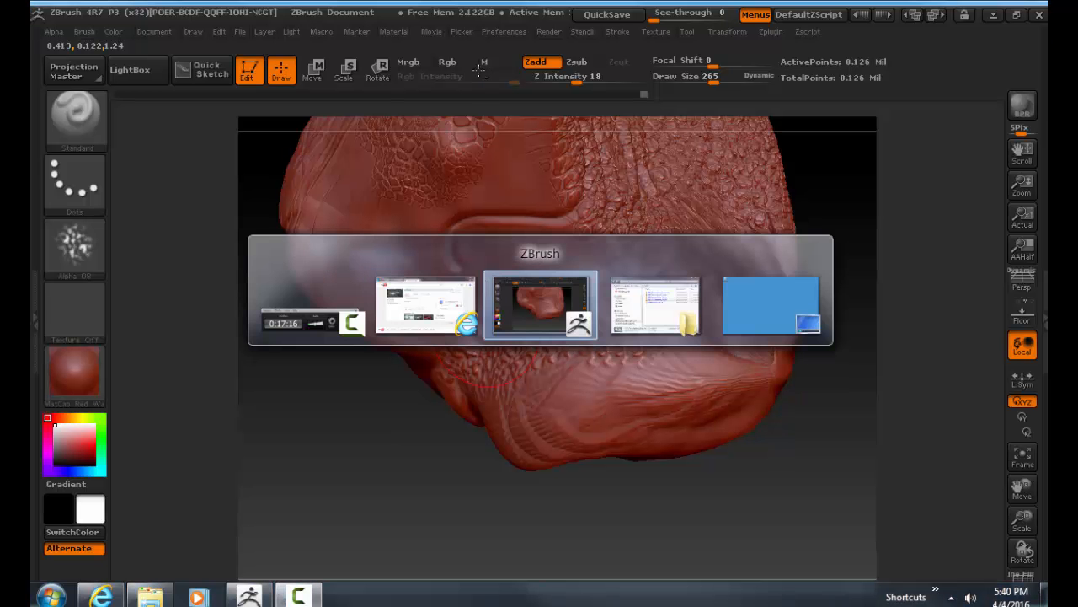
key("alt+Tab")
left_click(492, 33)
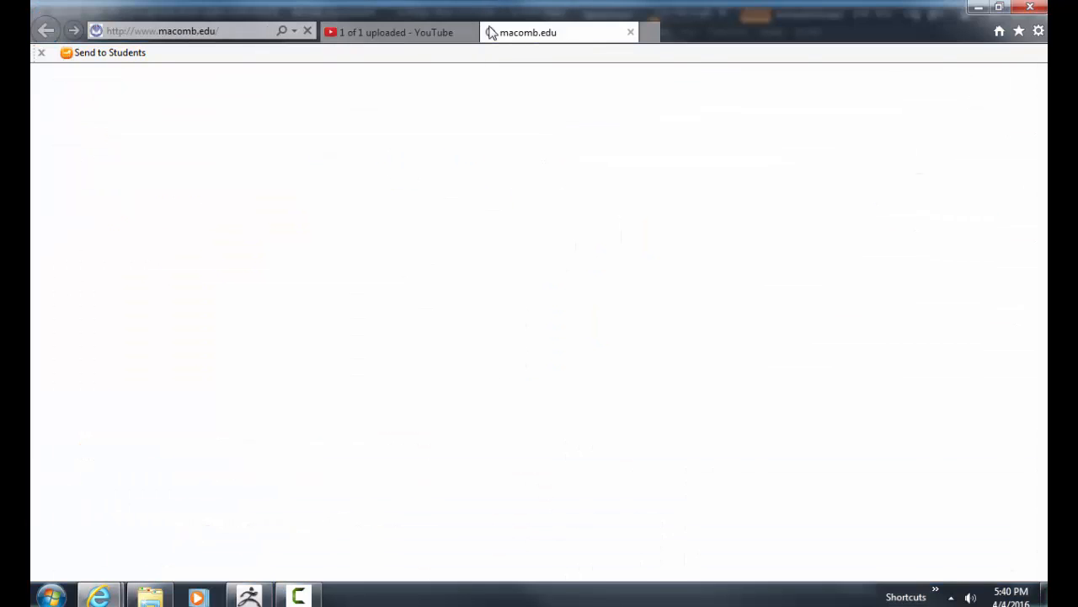
key("alt+d")
type("zbrush pixologic")
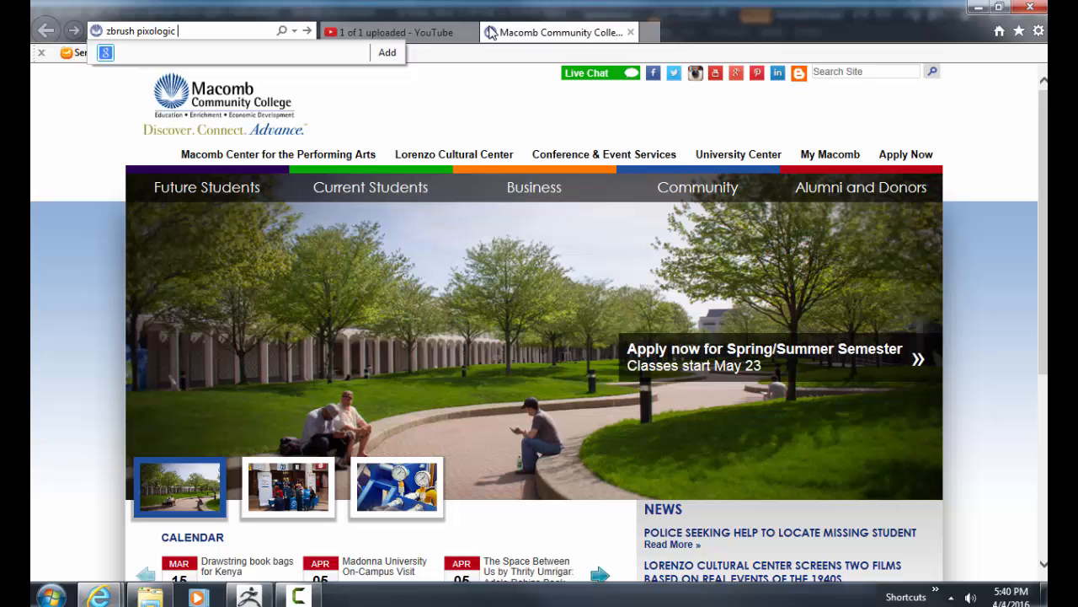
type(" brushes")
key("Return")
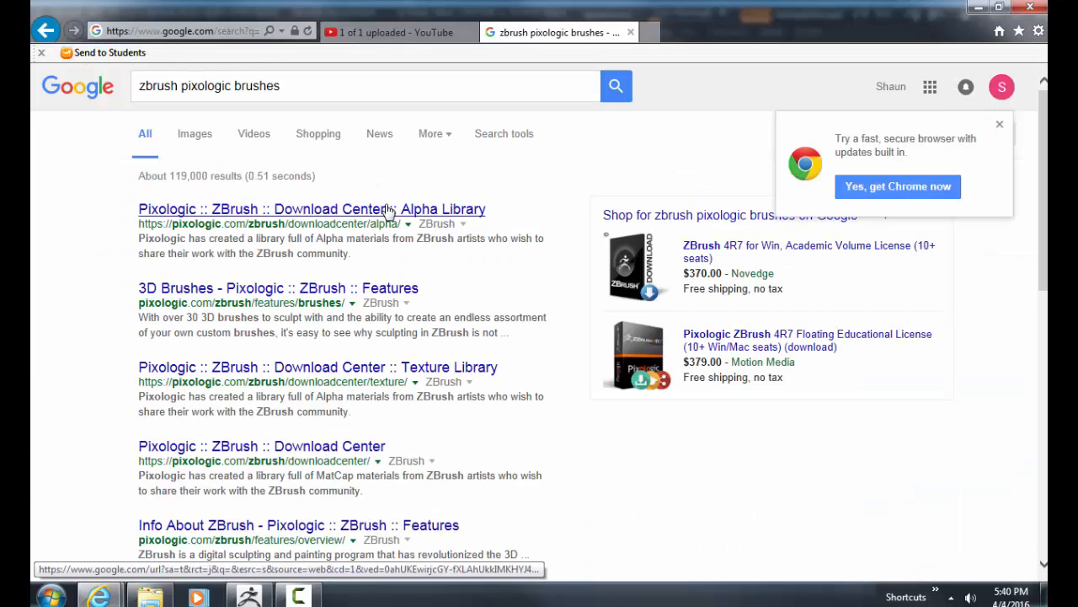
Step: Open Pixologic's Alpha Library from the search results and go to its Skins category
left_click(388, 209)
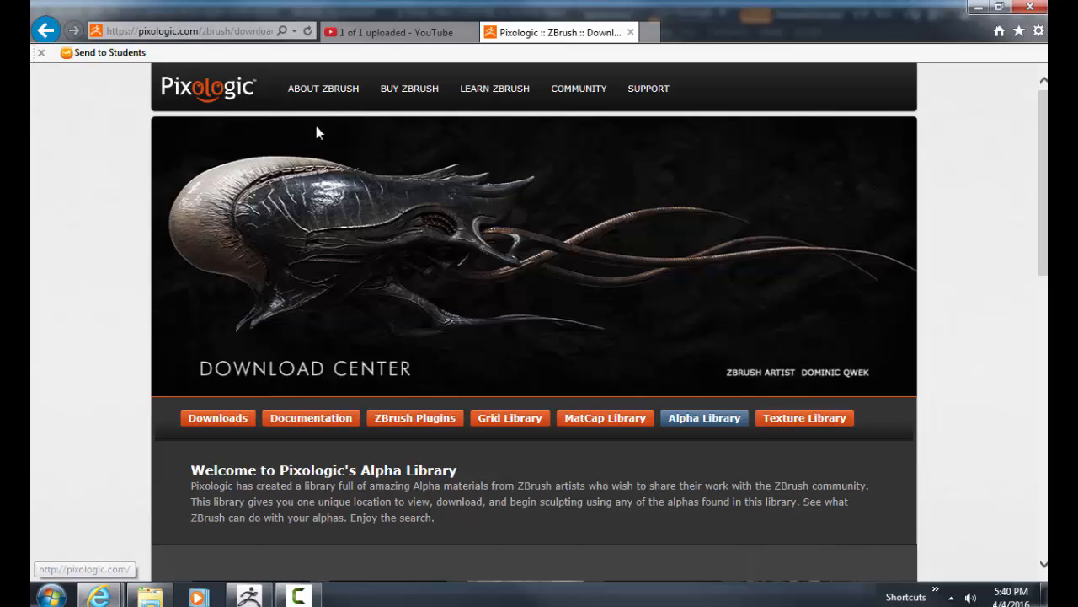
scroll(342, 139, "down", 4)
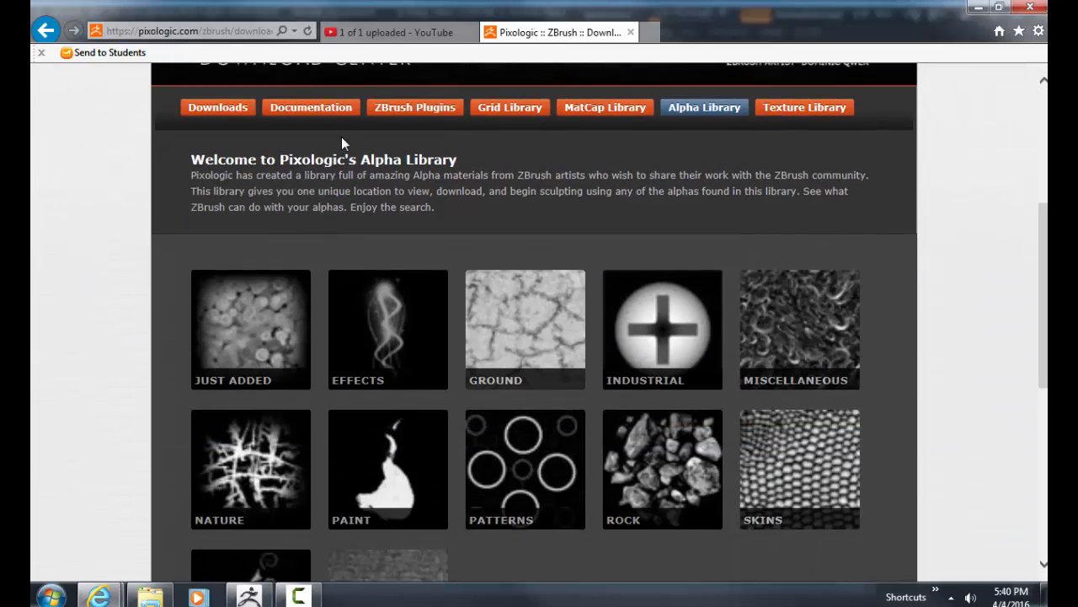
scroll(257, 291, "down", 3)
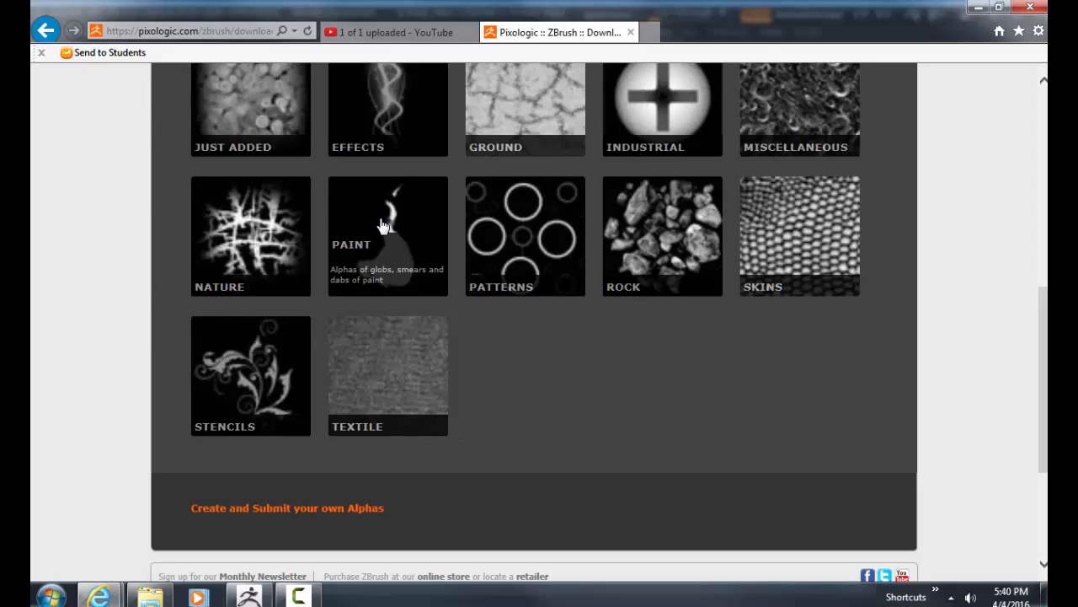
scroll(373, 227, "up", 1)
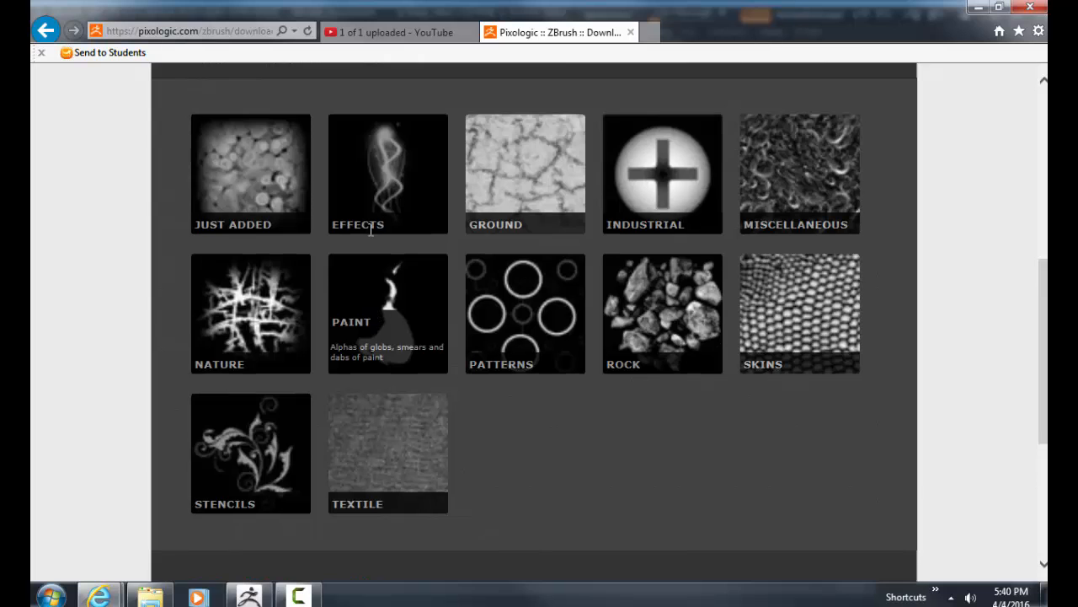
left_click(796, 306)
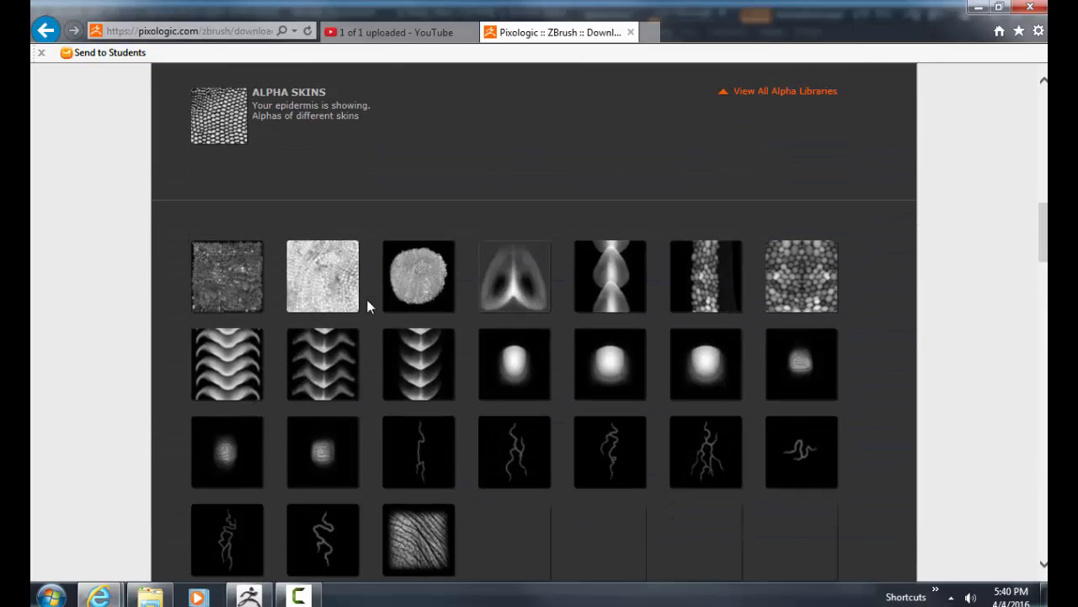
Step: Preview the Dragon Skin 2 and Dragon Skin 1 alphas in the Skins category
left_click(326, 217)
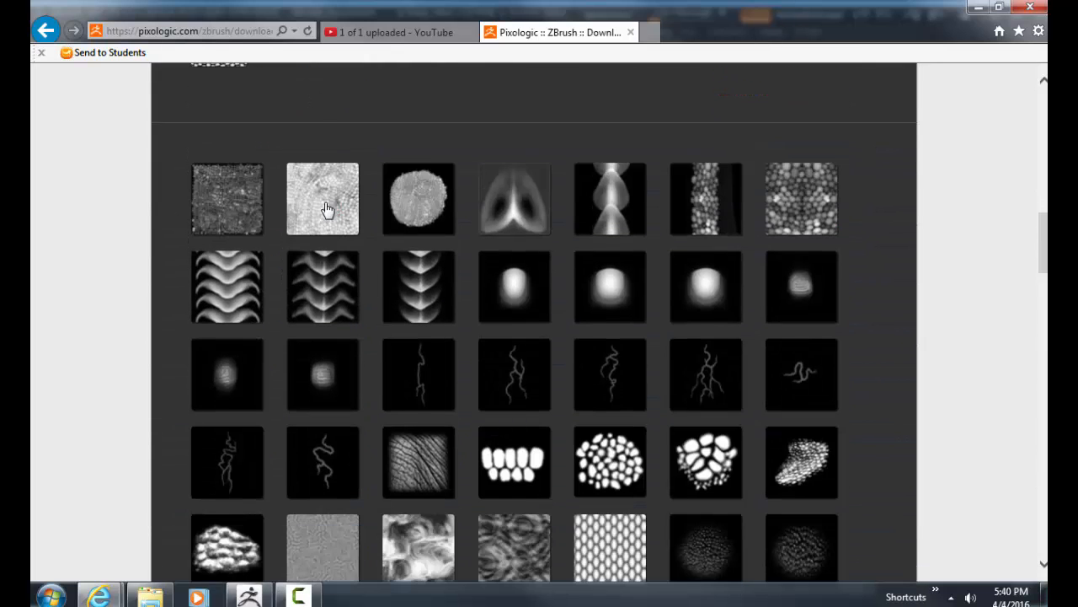
left_click(326, 188)
scroll(165, 198, "down", 4)
scroll(356, 291, "up", 3)
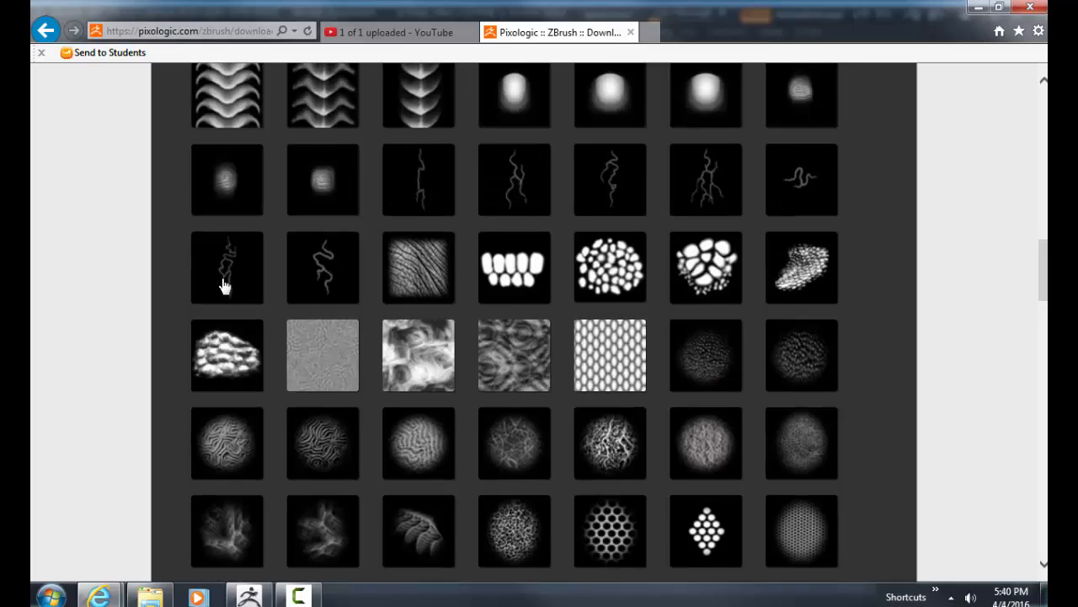
left_click(307, 127)
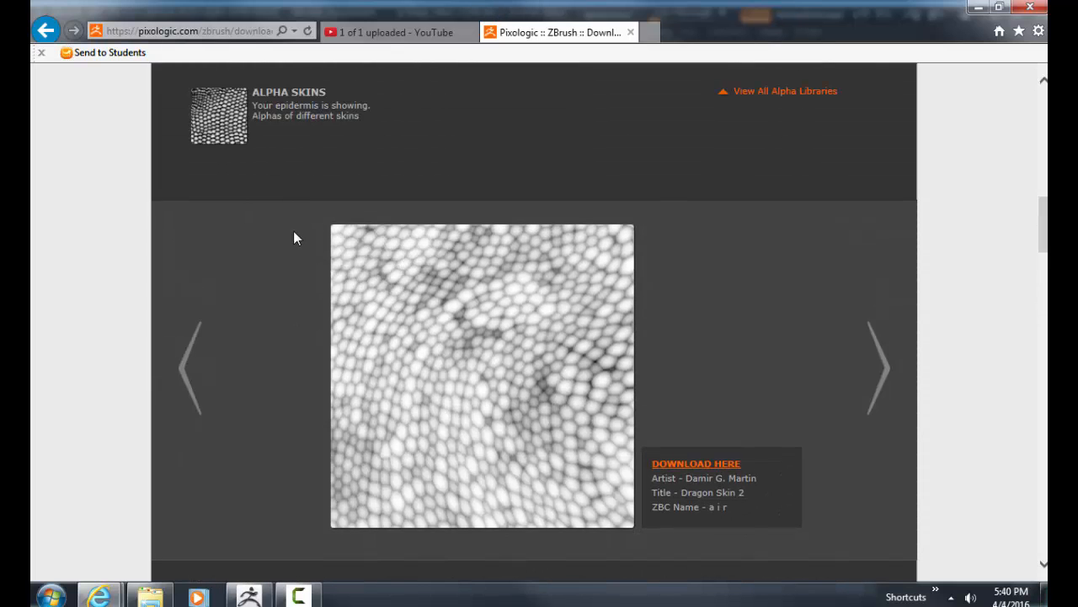
scroll(293, 238, "down", 5)
left_click(224, 251)
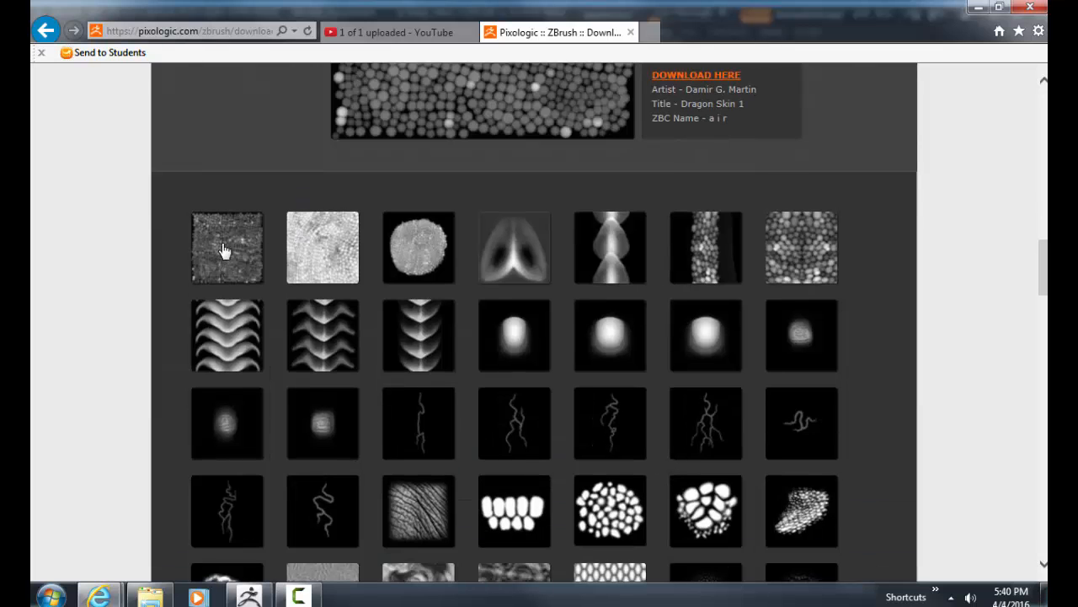
Step: Browse the remaining skin alphas and open the preview of the branching vein alpha SW Veins 06
scroll(299, 265, "down", 9)
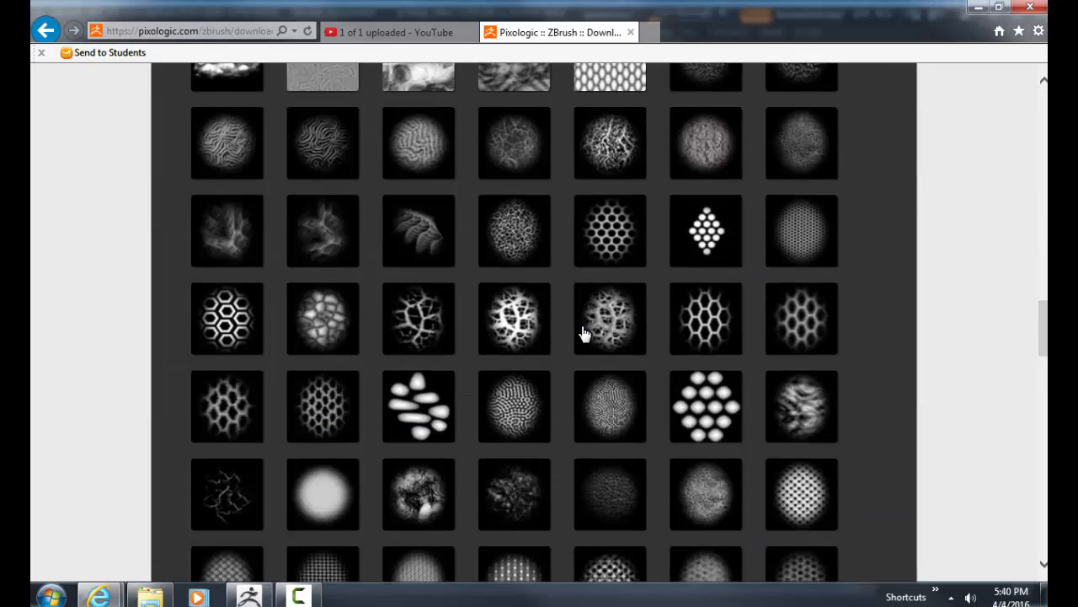
scroll(627, 333, "down", 8)
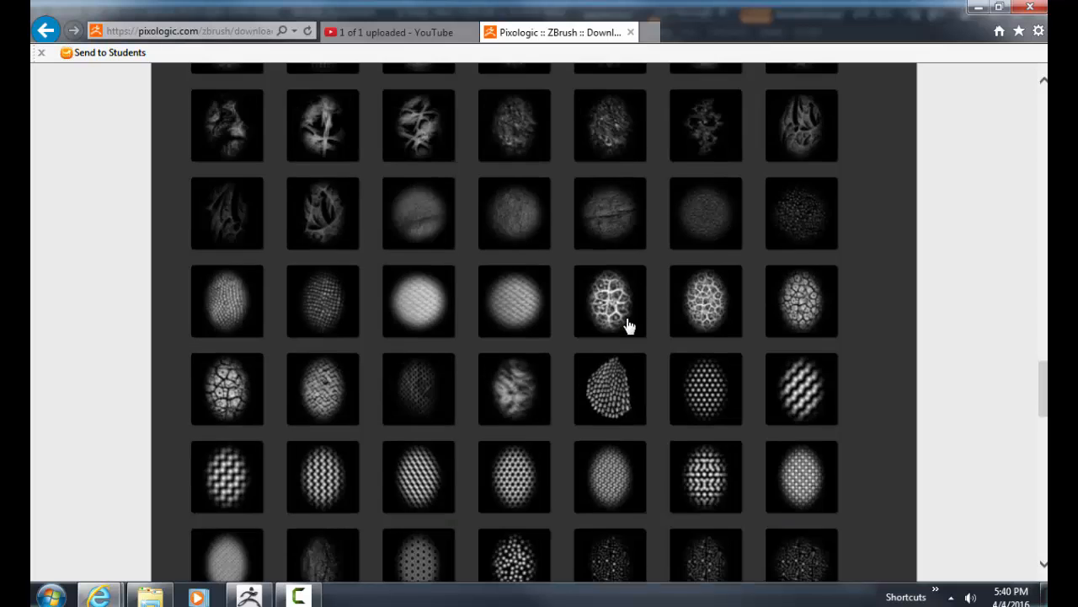
scroll(595, 325, "down", 8)
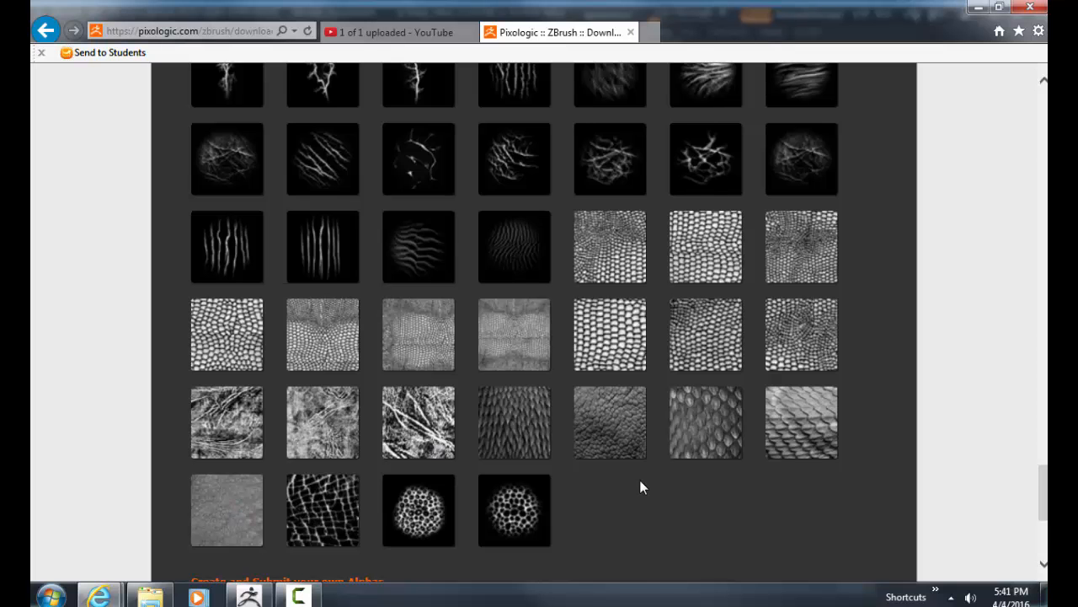
scroll(640, 480, "up", 5)
scroll(632, 474, "up", 9)
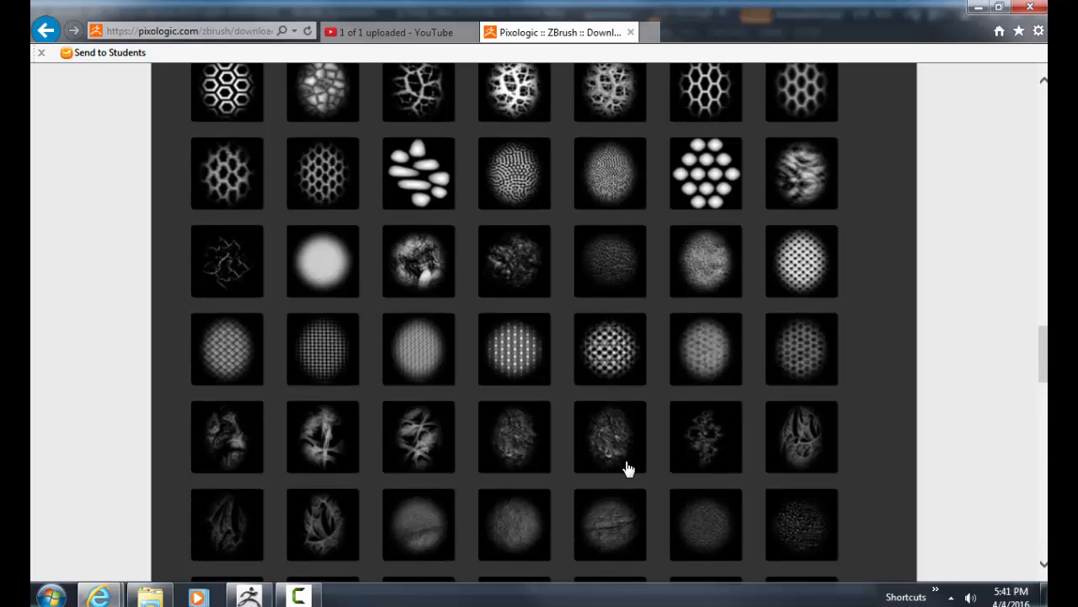
scroll(628, 469, "down", 6)
scroll(353, 440, "down", 4)
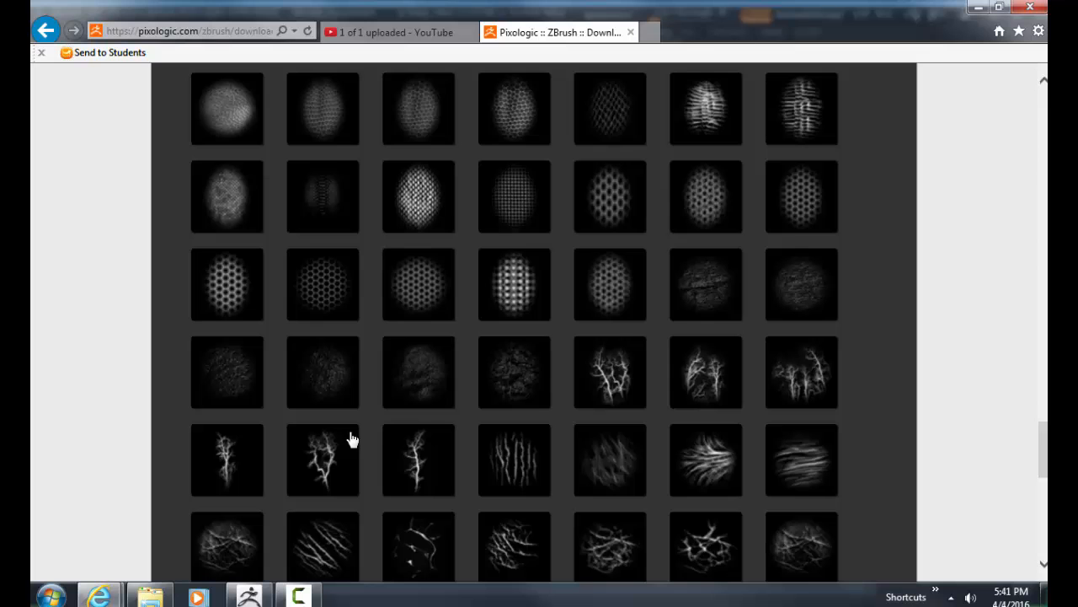
left_click(419, 480)
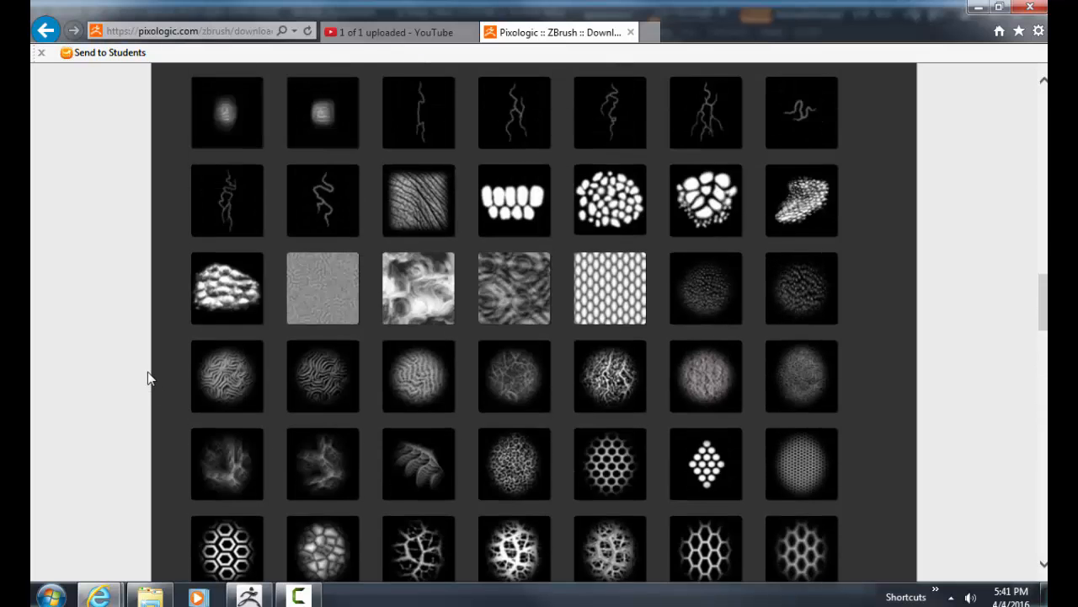
Step: Download the SW Veins 06 alpha and save sw_veins_06.zip
scroll(147, 379, "up", 2)
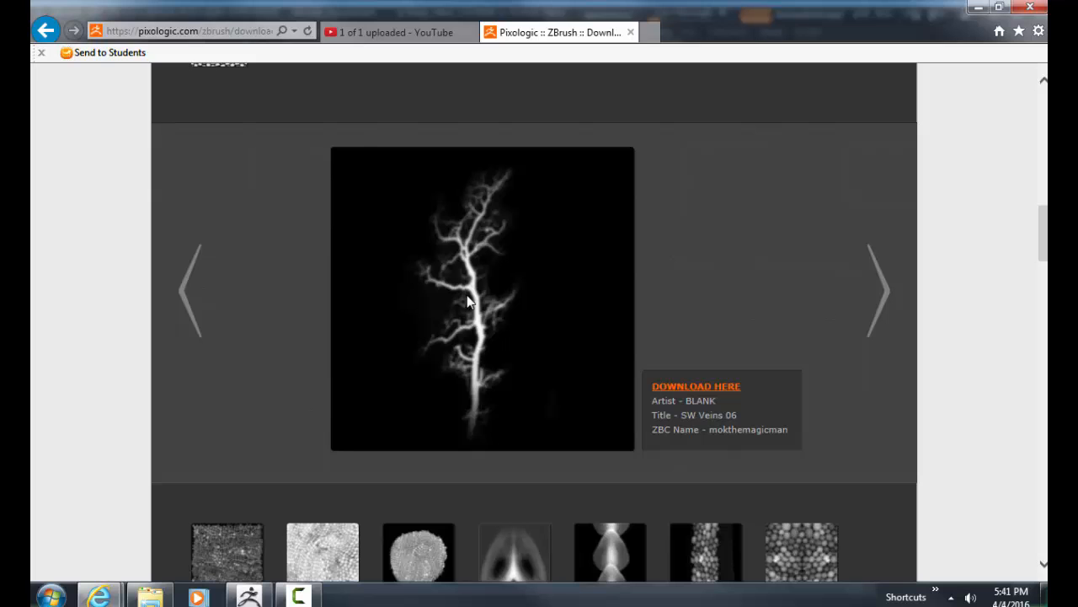
left_click(712, 387)
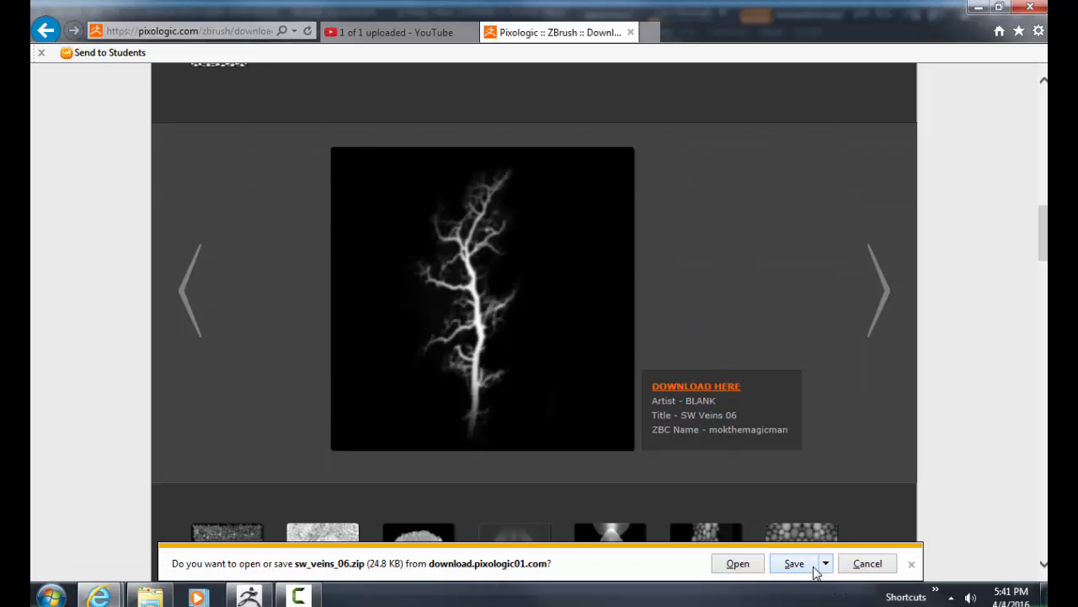
left_click(815, 567)
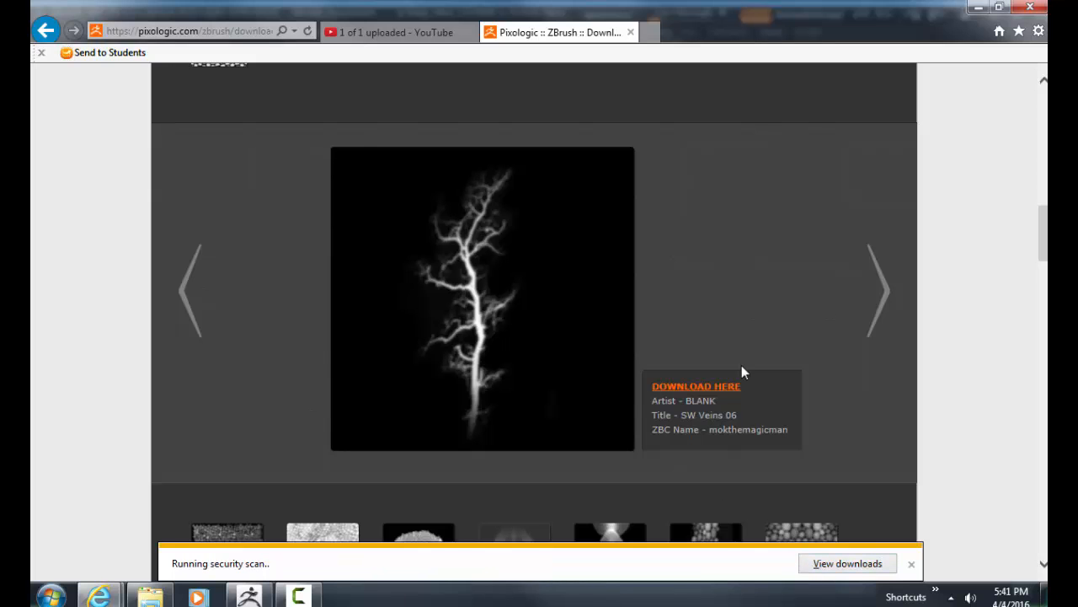
Step: Switch back to ZBrush and import the SW_Veins_06 alpha from the sw_veins_06 folder in Downloads
key("alt+Tab")
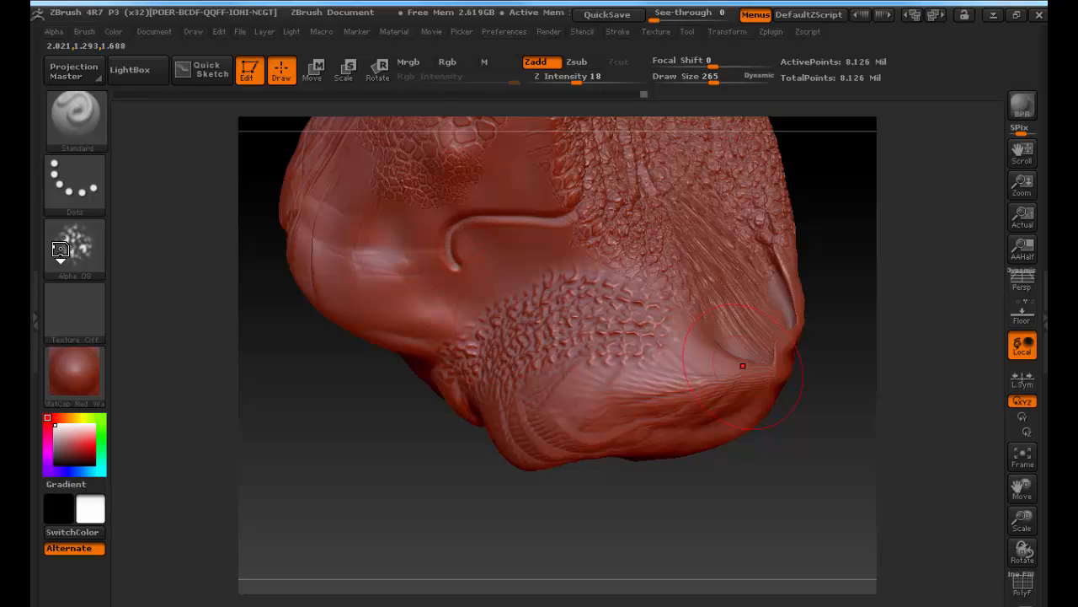
left_click(66, 252)
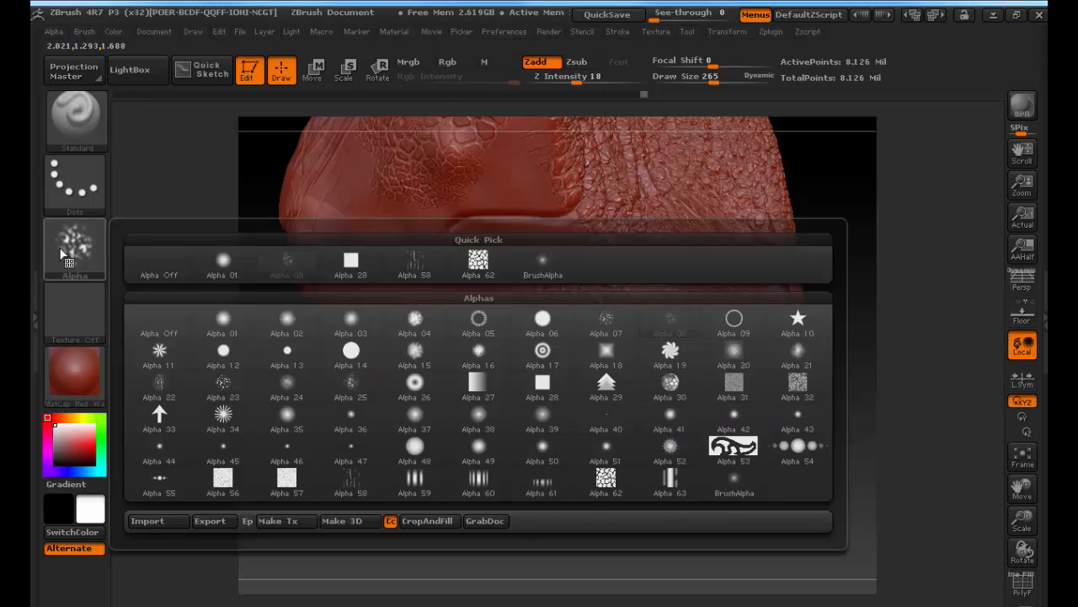
left_click(168, 521)
left_click(106, 109)
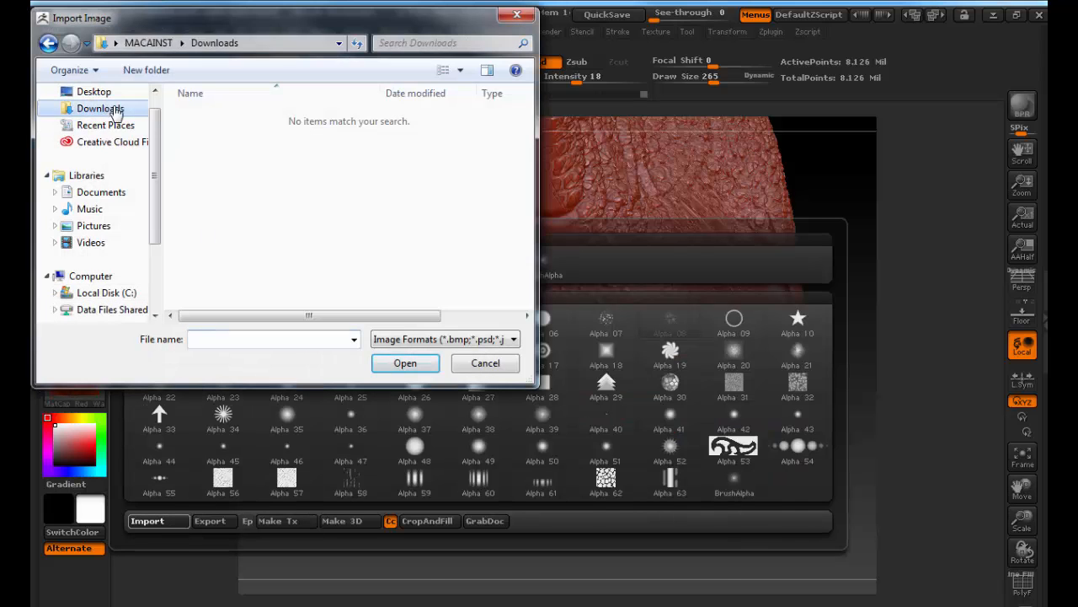
scroll(160, 127, "up", 1)
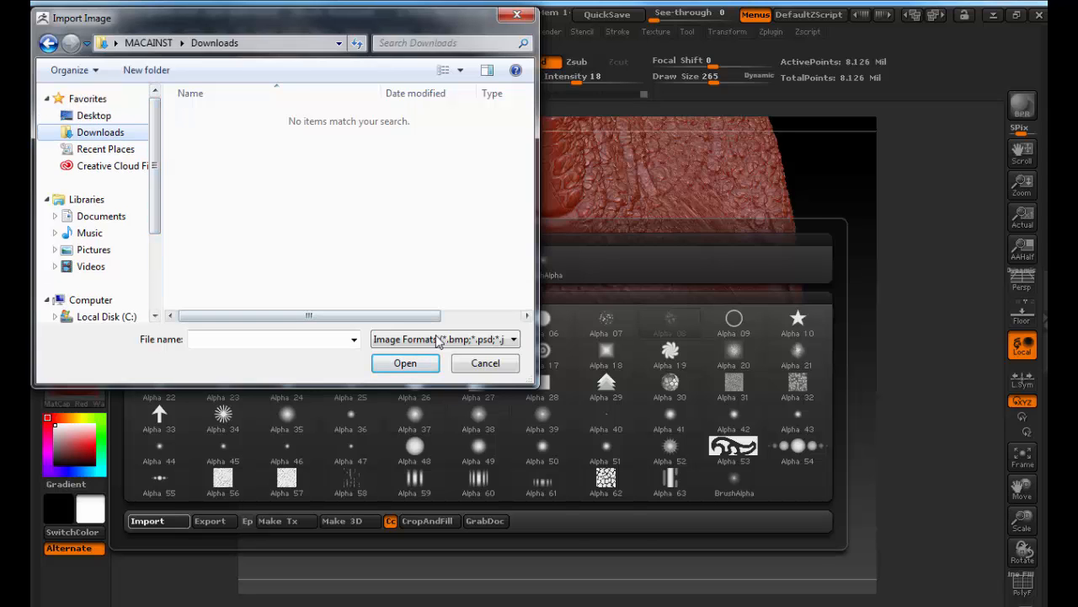
left_click(404, 339)
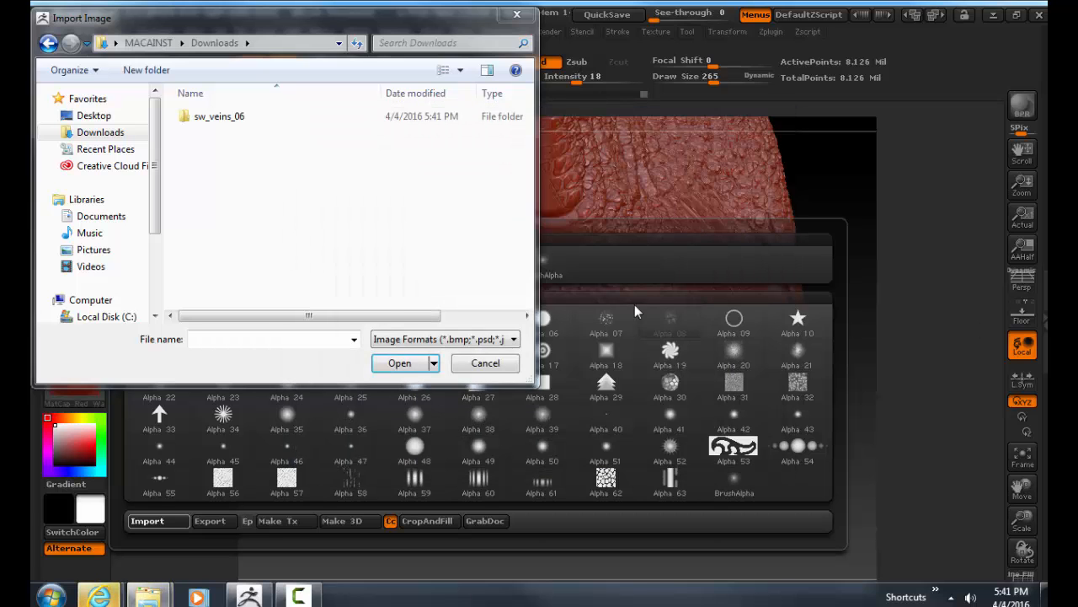
left_click(221, 117)
double_click(221, 118)
double_click(217, 139)
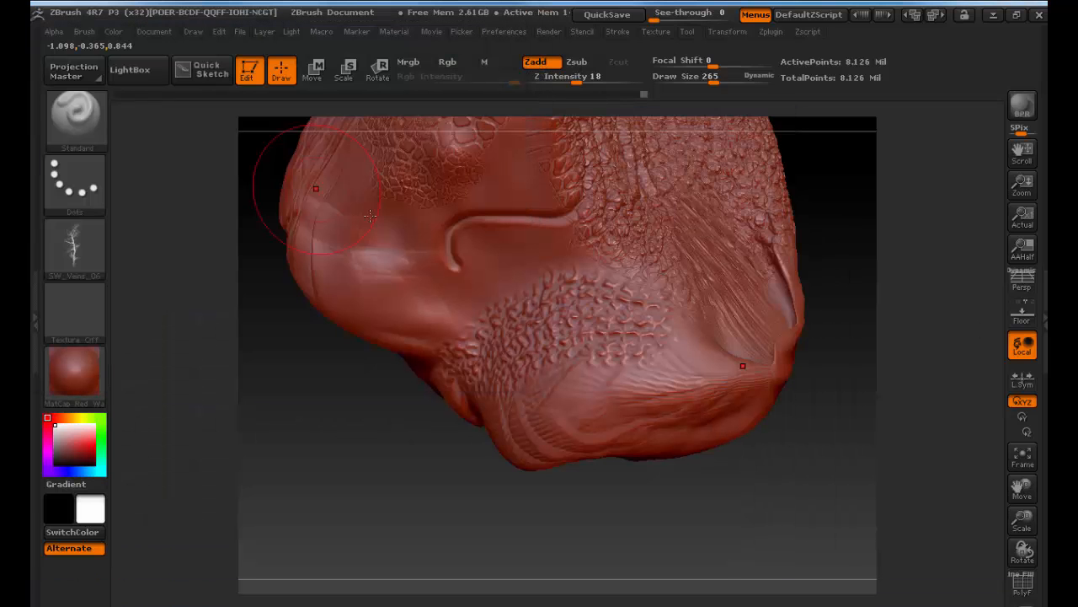
Step: Set the stroke to DragRect and stamp the vein alpha on two smooth areas of the model
left_click(67, 186)
left_click(223, 202)
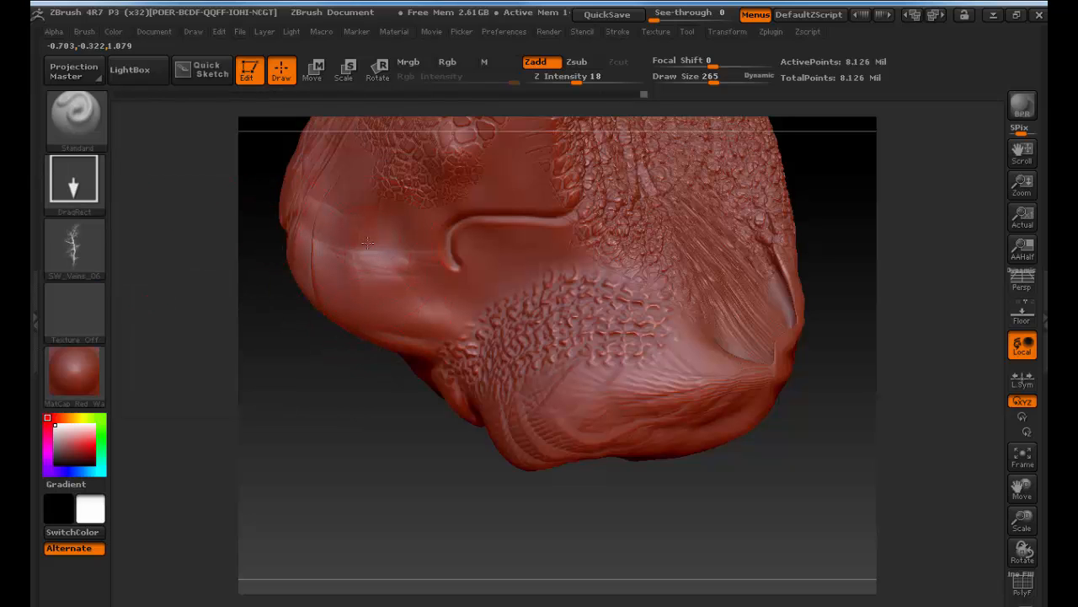
left_click_drag(394, 329, 316, 340)
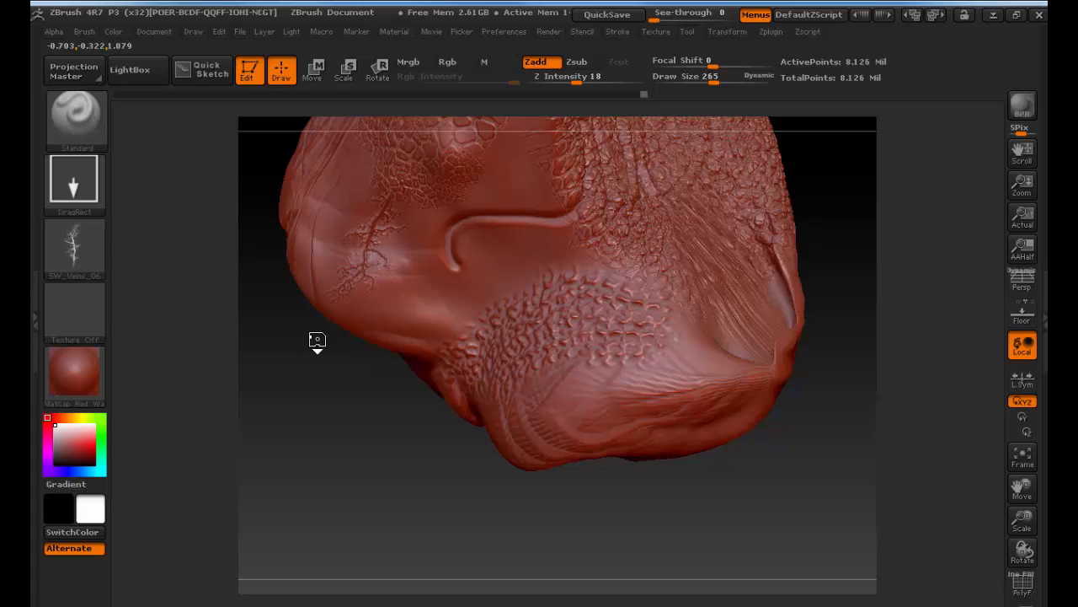
mouse_move(361, 466)
left_mouse_down()
mouse_move(450, 464)
mouse_move(387, 463)
left_mouse_up()
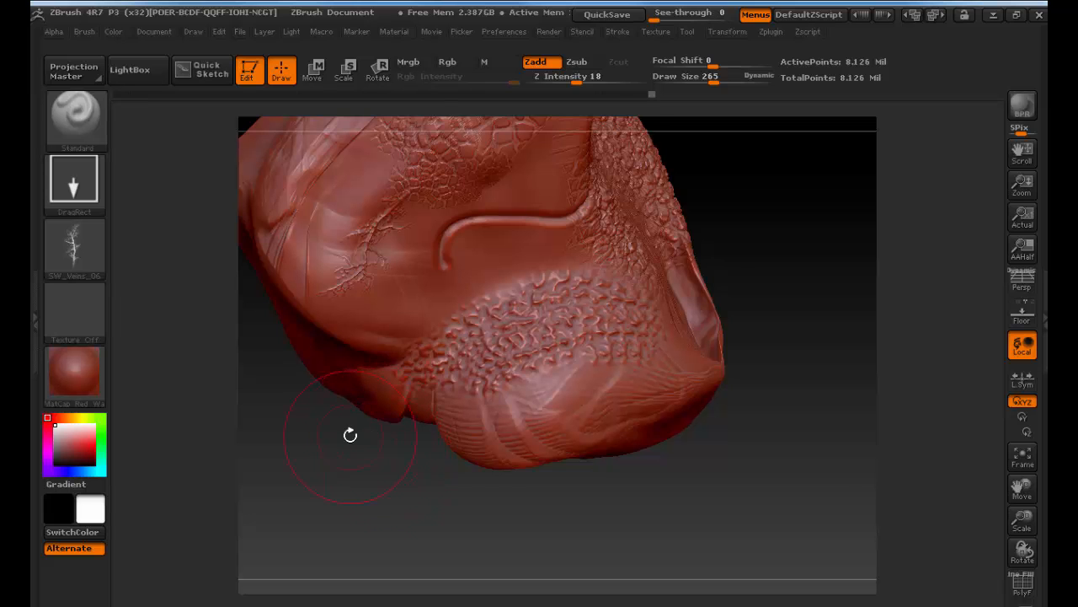
mouse_move(351, 433)
left_mouse_down()
mouse_move(446, 492)
mouse_move(556, 491)
mouse_move(463, 348)
left_mouse_up()
left_click_drag(362, 245, 422, 483)
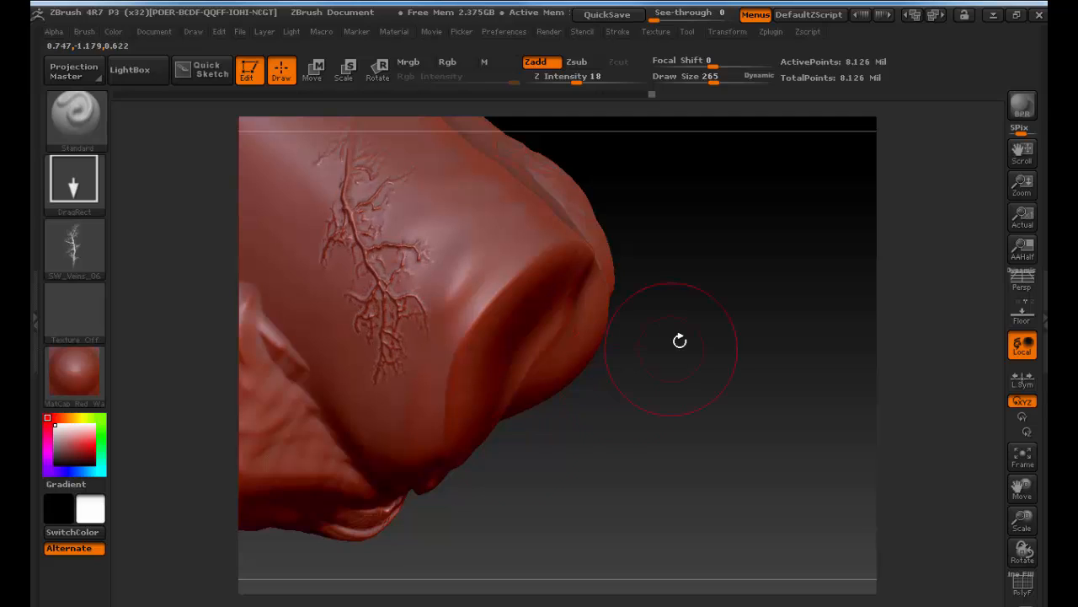
mouse_move(682, 340)
left_mouse_down()
mouse_move(722, 339)
mouse_move(729, 244)
mouse_move(712, 333)
left_mouse_up()
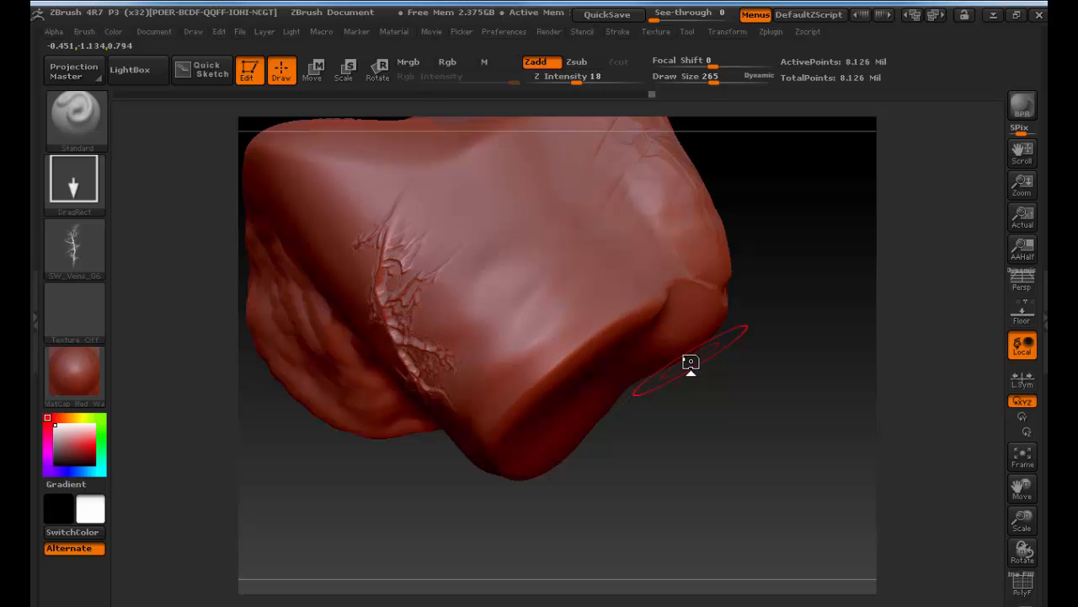
Step: Switch to the browser, search for "zbrush brush collection" and open the Gumroad page of the XMD brushes' creator
key("alt+Tab")
key("alt+Tab")
key("alt+Tab")
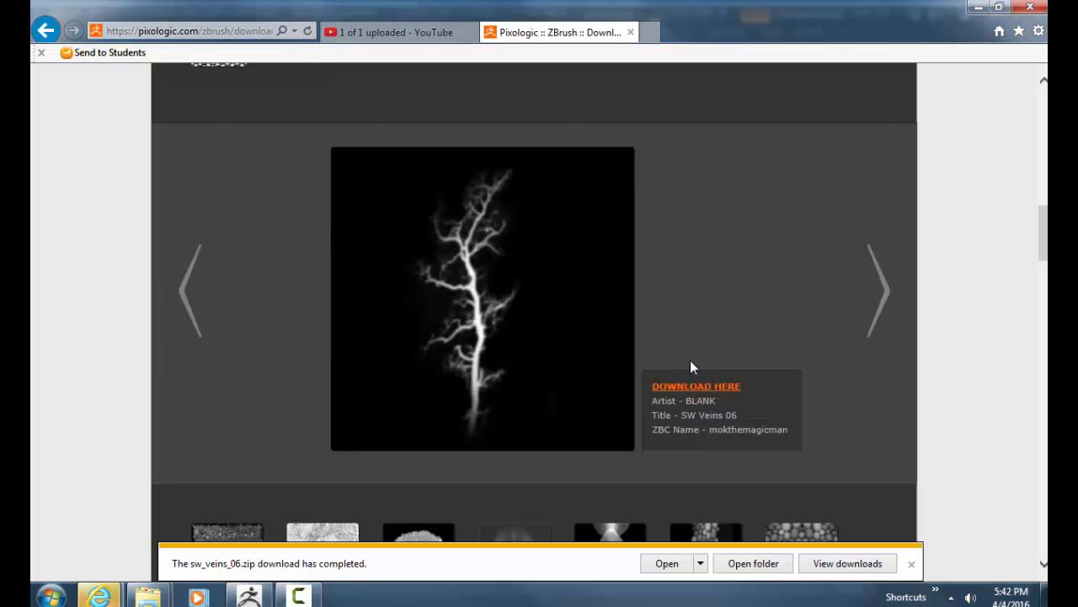
key("alt+d")
type("zbru")
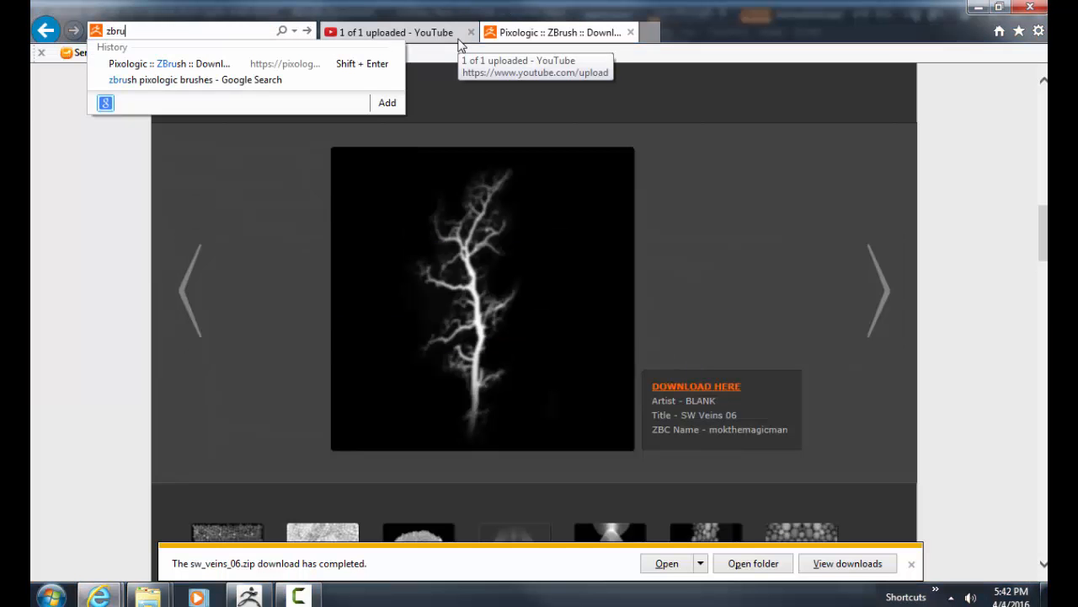
type("sh brush collection")
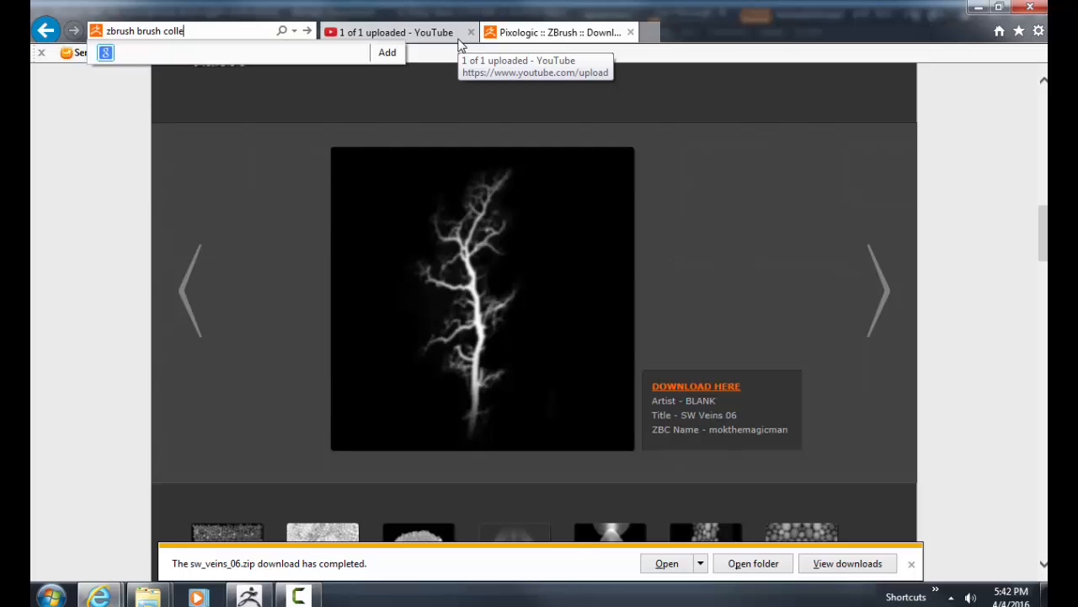
key("Return")
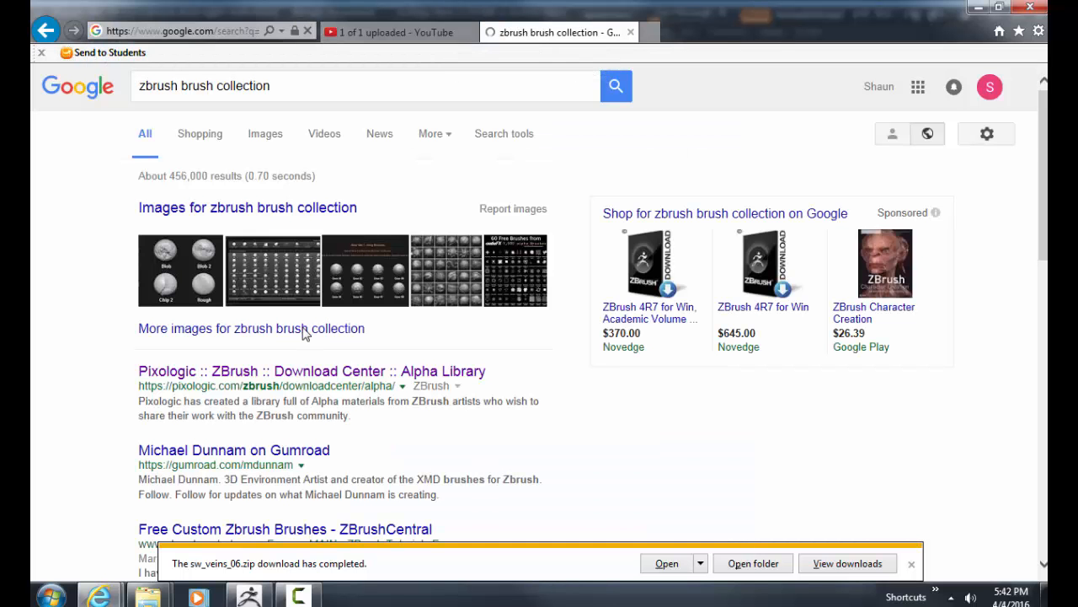
left_click(250, 451)
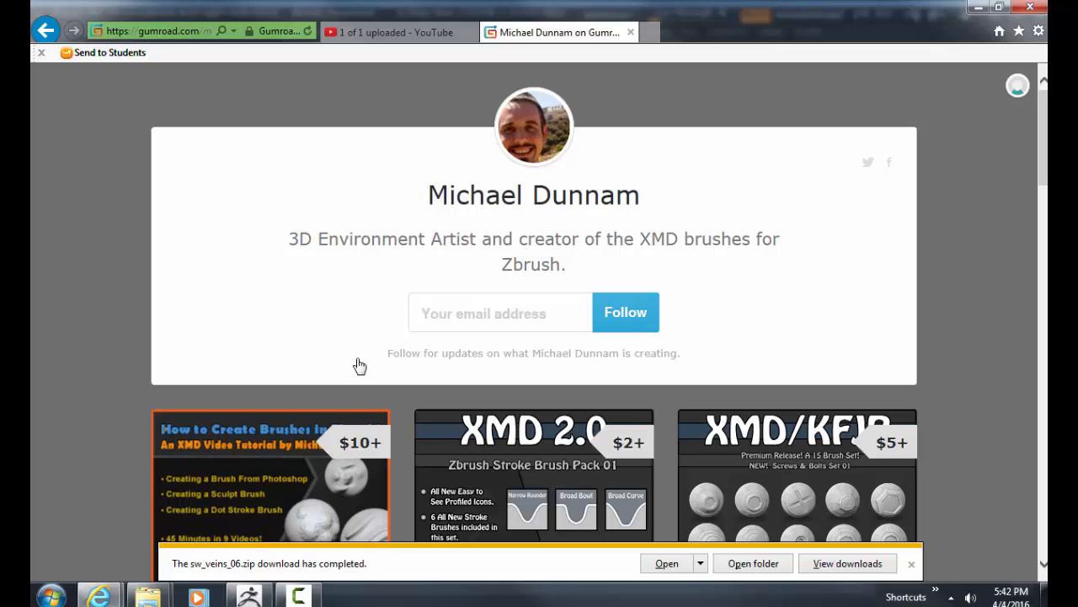
Step: Preview the XMD 2.0 Premium Terrain Set 01, close the preview and dismiss the finished-download notice
scroll(138, 300, "down", 3)
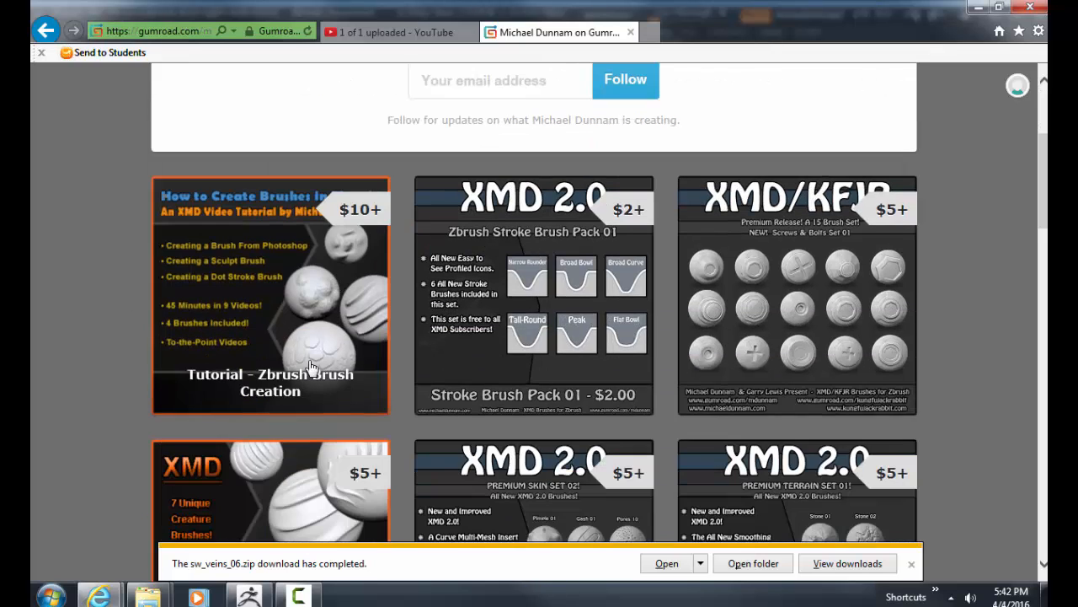
scroll(830, 289, "down", 1)
scroll(830, 289, "down", 3)
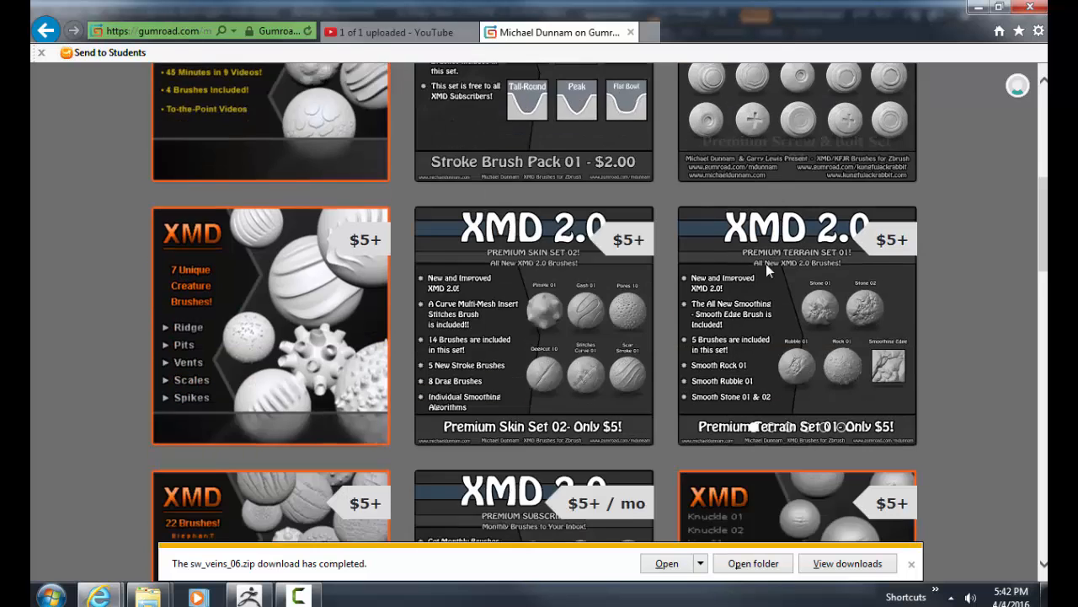
left_click(789, 229)
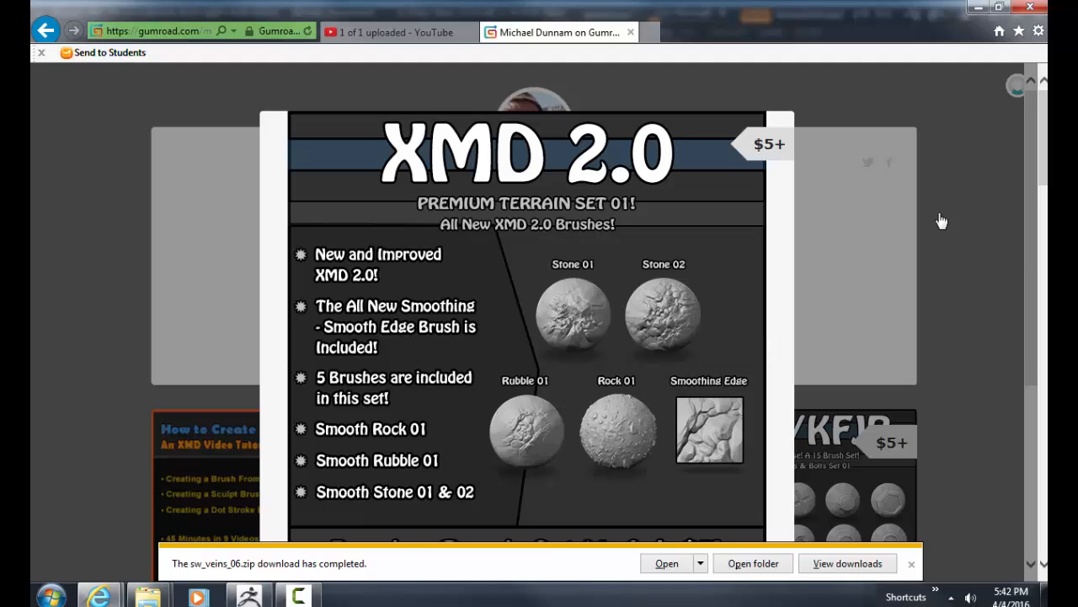
left_click(989, 216)
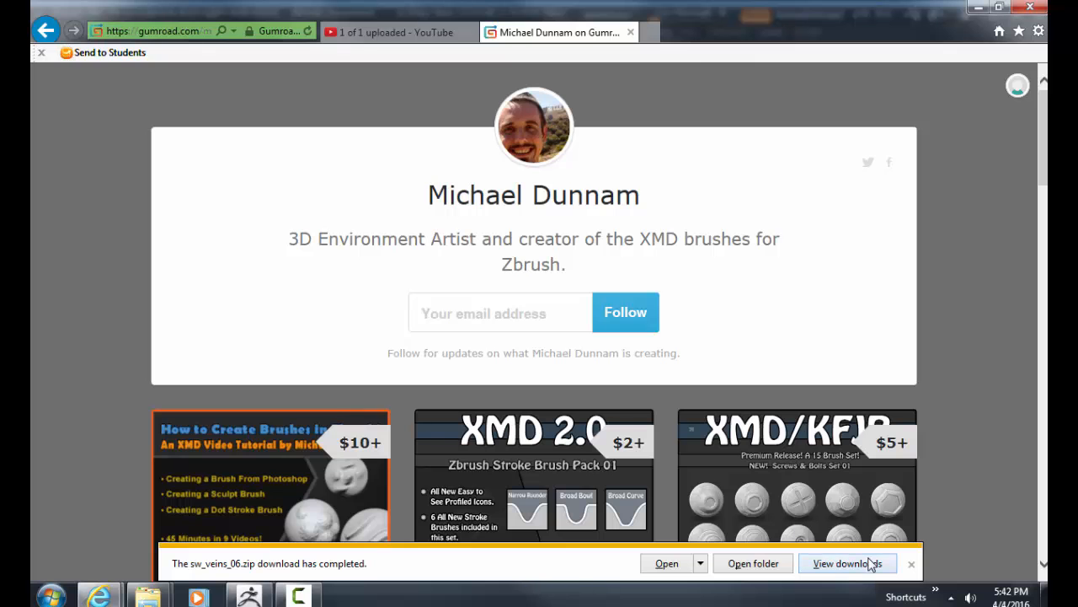
left_click(912, 565)
Step: Browse the remaining paid and free XMD brush sets on the Gumroad page, then close the page and return to ZBrush
scroll(389, 417, "down", 8)
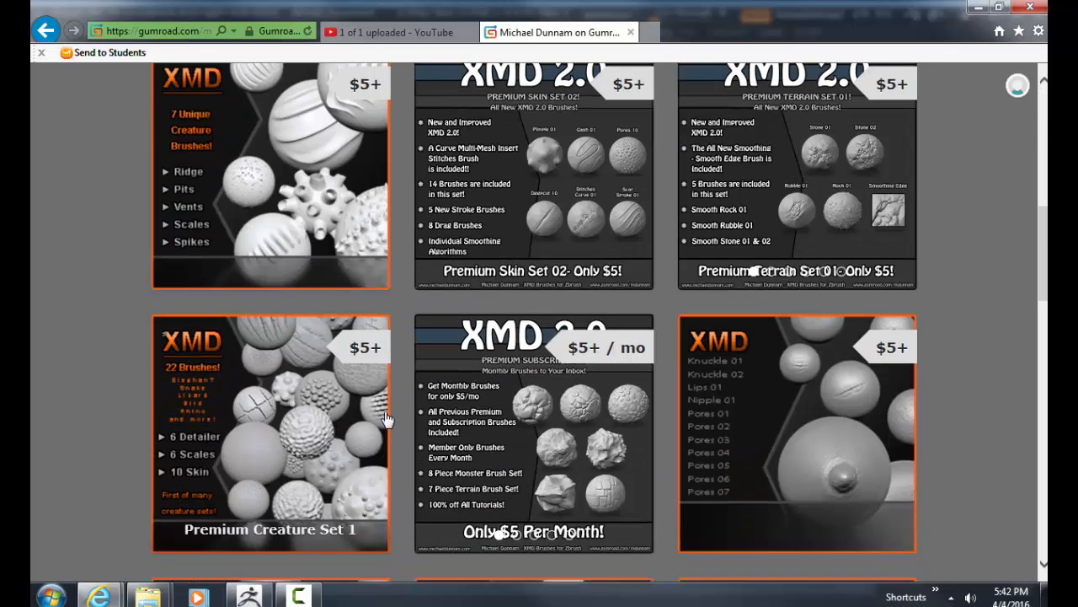
scroll(387, 417, "down", 3)
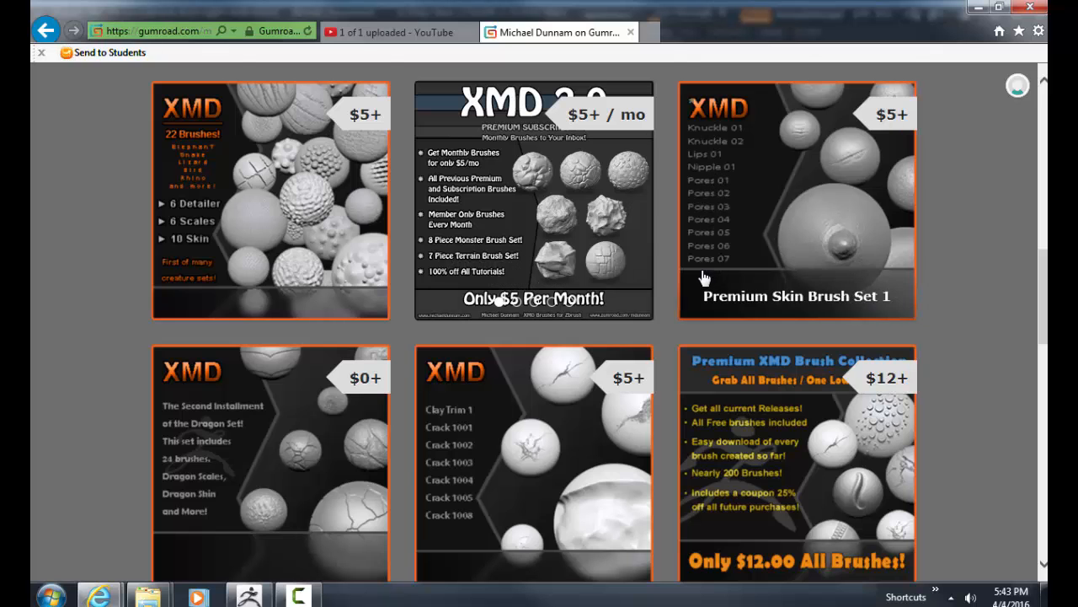
scroll(705, 282, "down", 2)
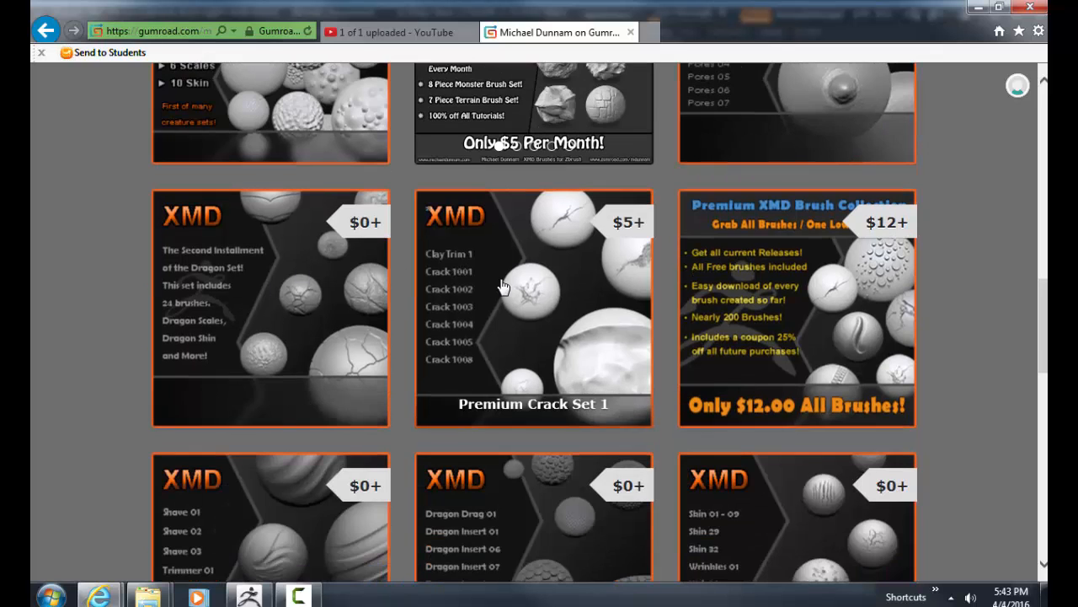
scroll(501, 289, "down", 2)
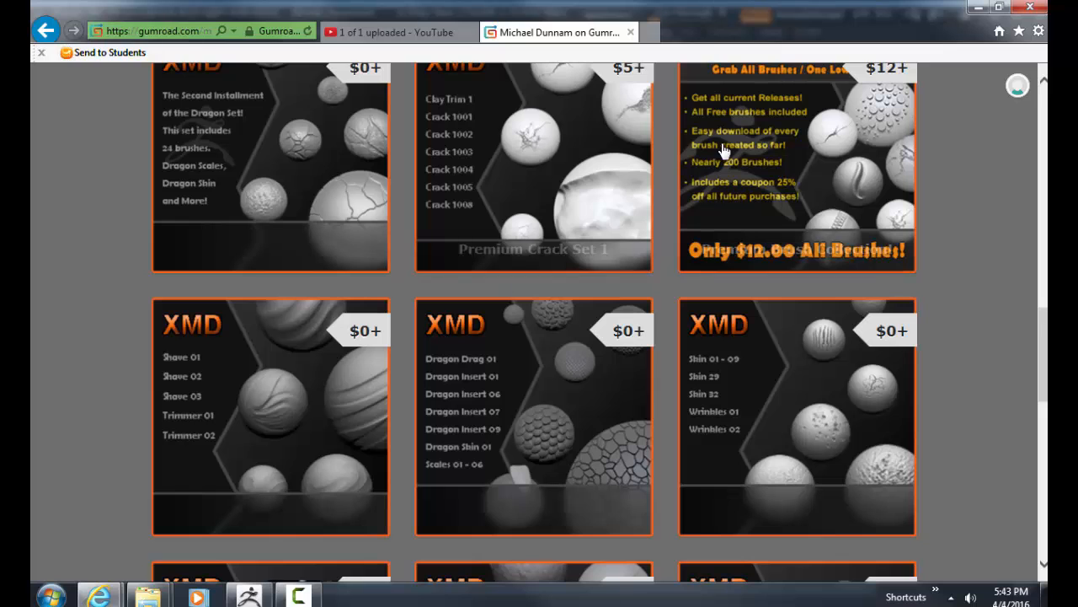
scroll(544, 354, "down", 1)
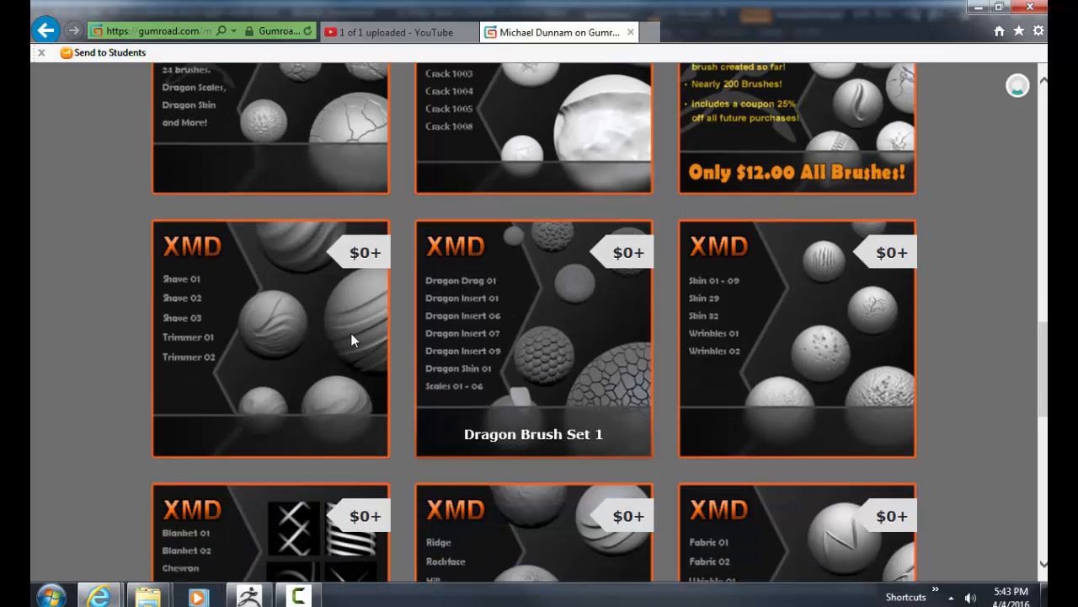
scroll(229, 354, "down", 2)
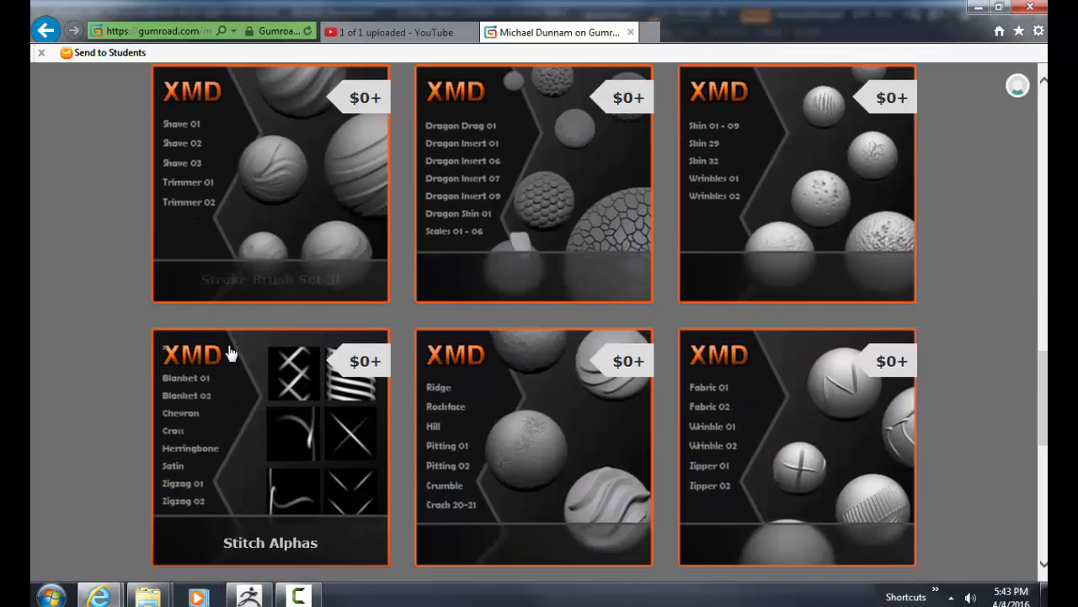
scroll(229, 354, "down", 2)
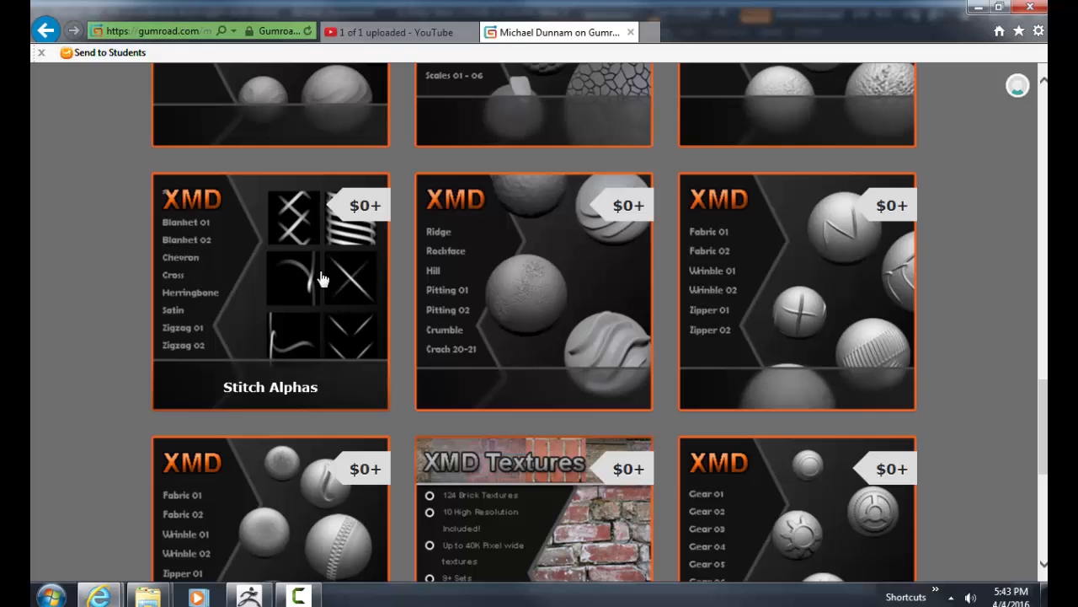
scroll(833, 311, "down", 1)
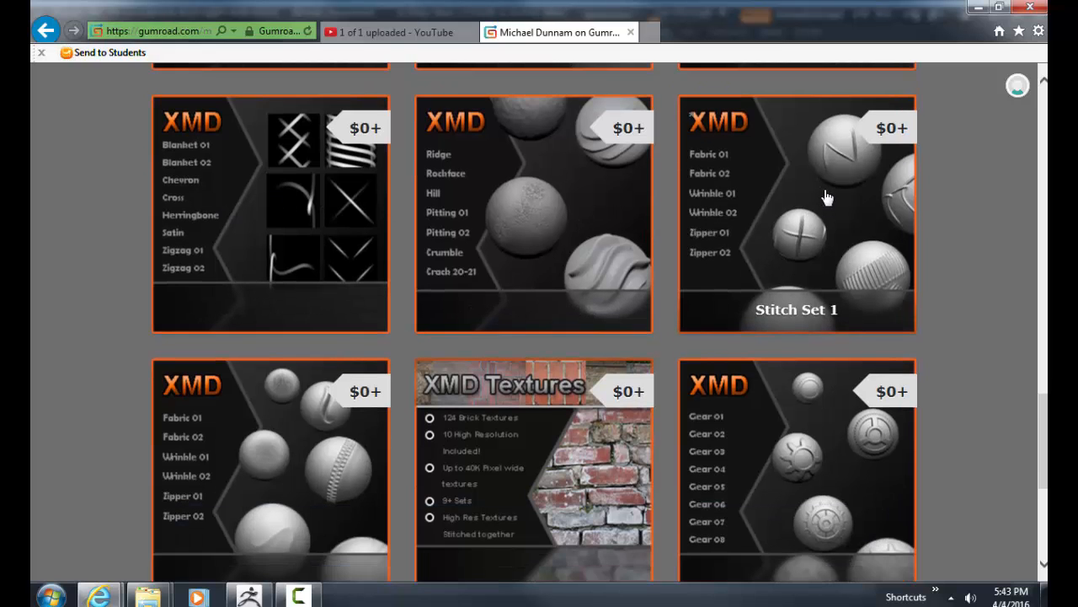
scroll(825, 197, "down", 2)
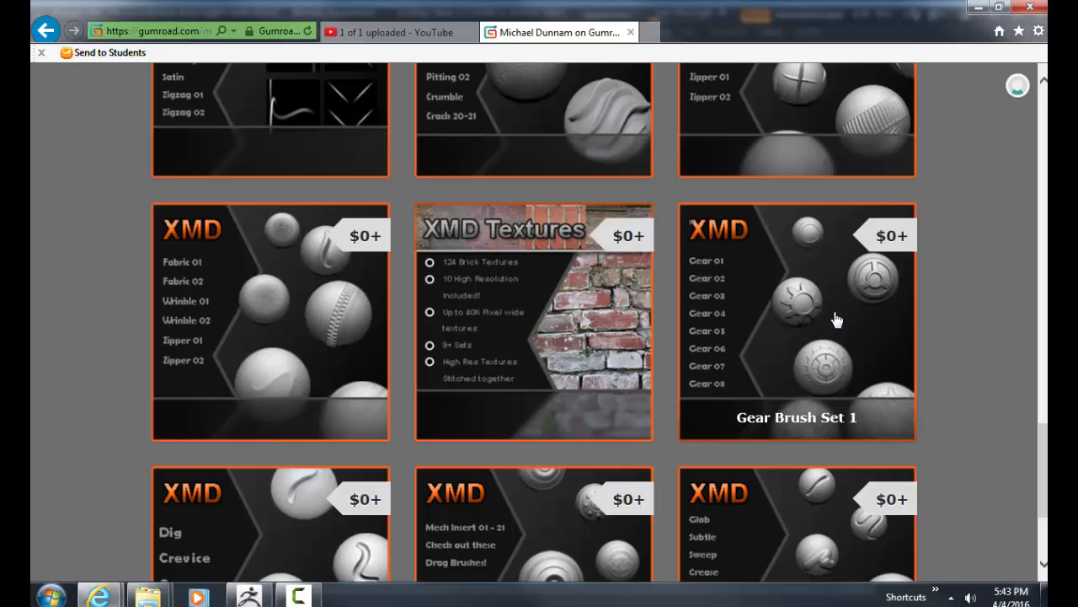
scroll(282, 325, "down", 3)
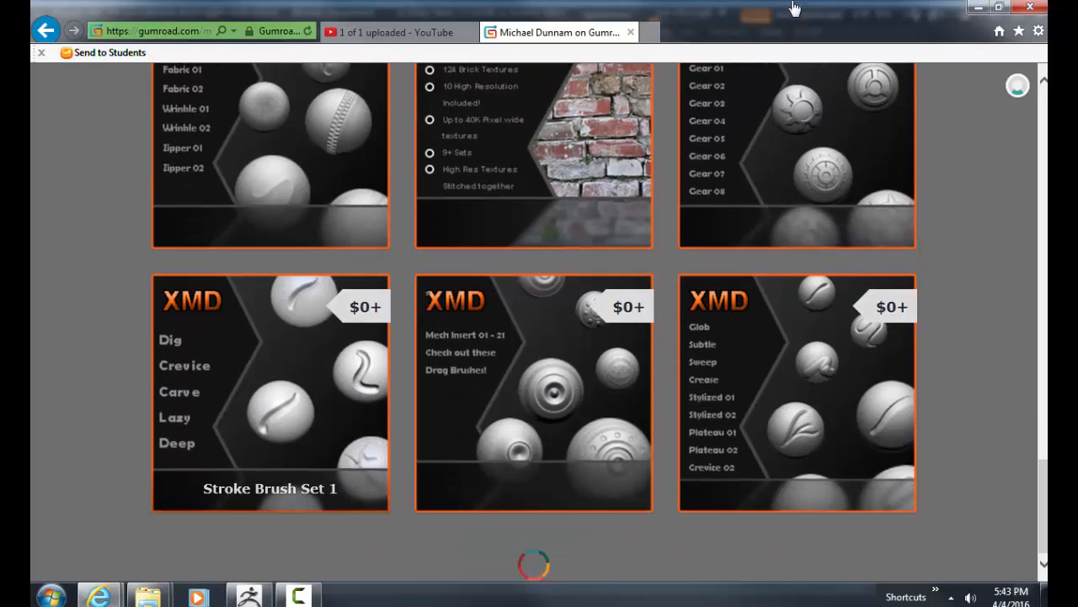
left_click(631, 32)
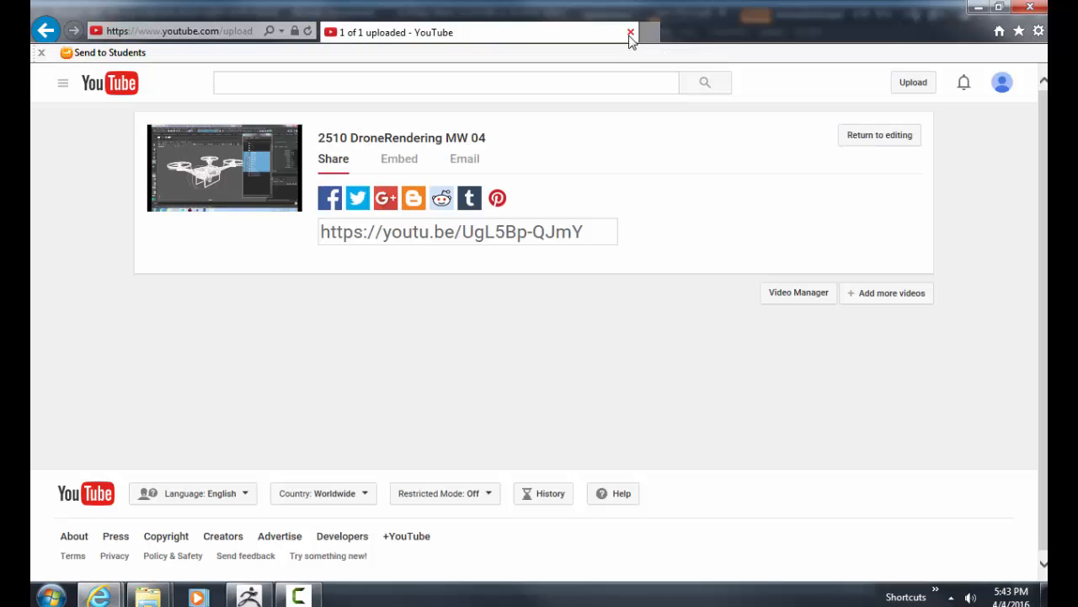
left_click(977, 6)
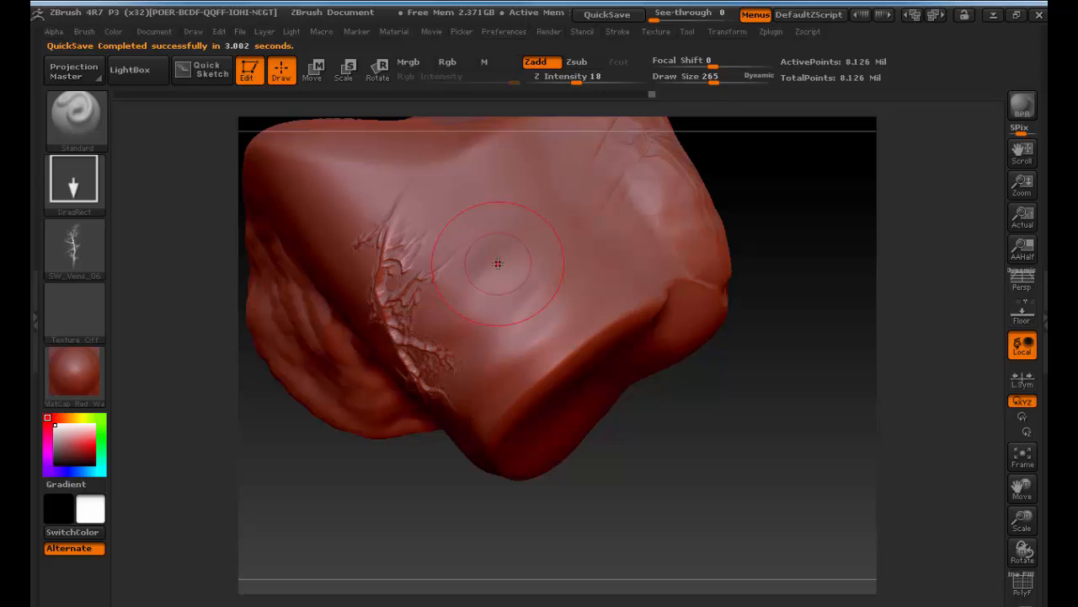
Step: Set the Standard brush back to Alpha 01 with the Dots stroke
left_click(104, 262)
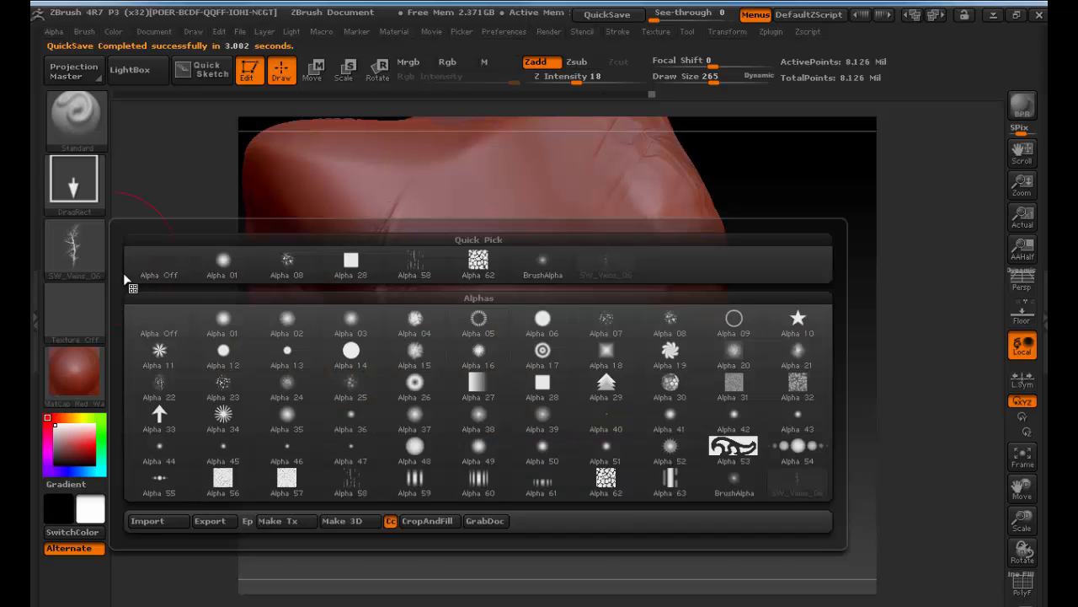
left_click(217, 260)
left_click(97, 181)
left_click(179, 203)
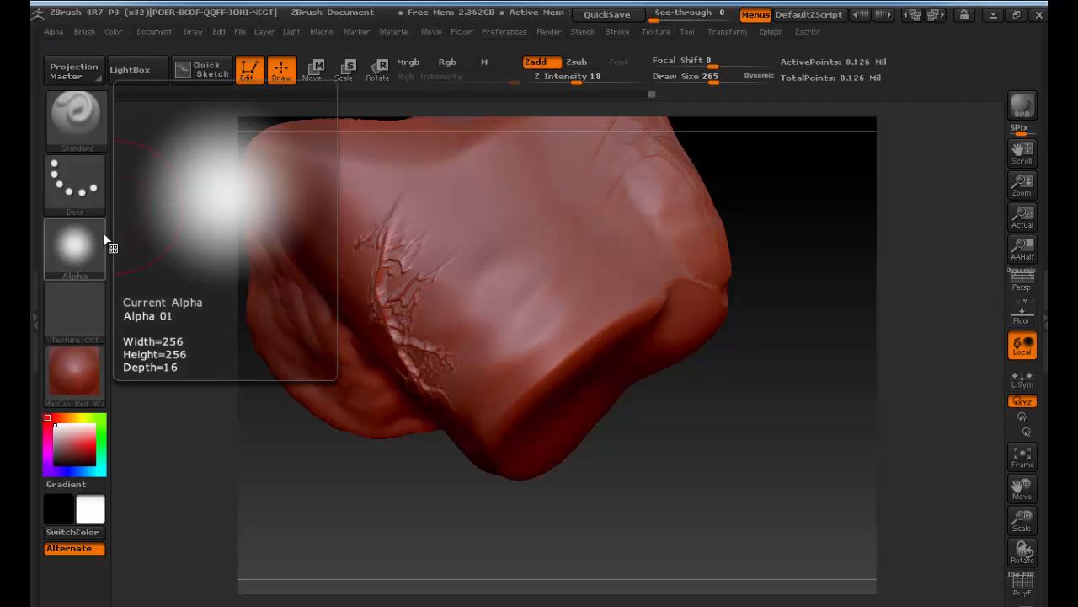
left_click_drag(743, 291, 741, 359, "alt")
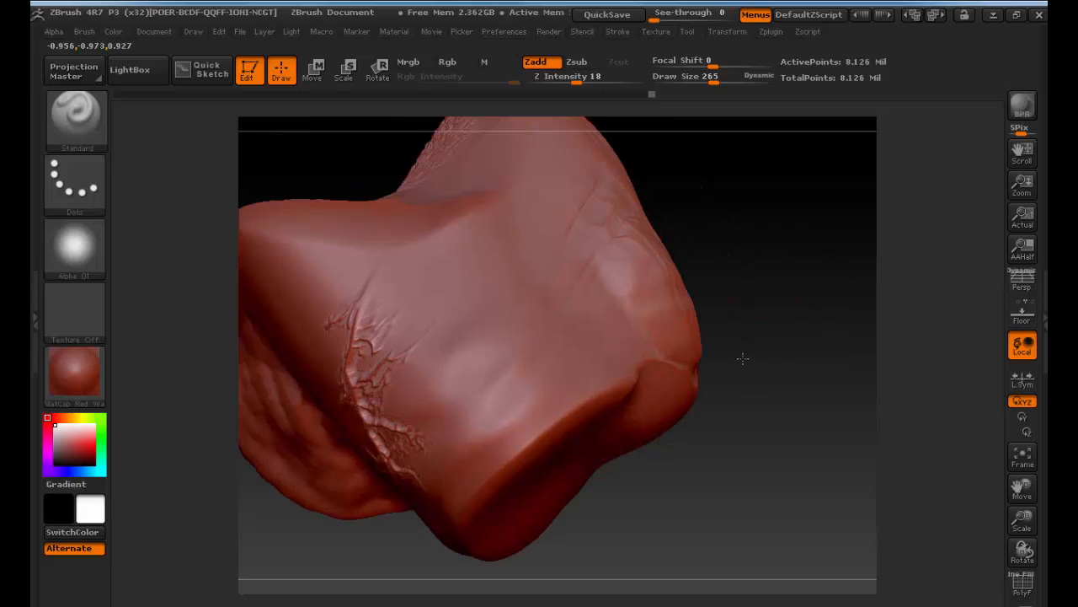
Step: Expand the side tray so the full Tool palette shows next to the sculpted cylinder
mouse_move(783, 306)
left_mouse_down()
mouse_move(736, 299)
mouse_move(775, 298)
mouse_move(494, 345)
mouse_move(847, 349)
mouse_move(846, 380)
mouse_move(869, 361)
left_mouse_up()
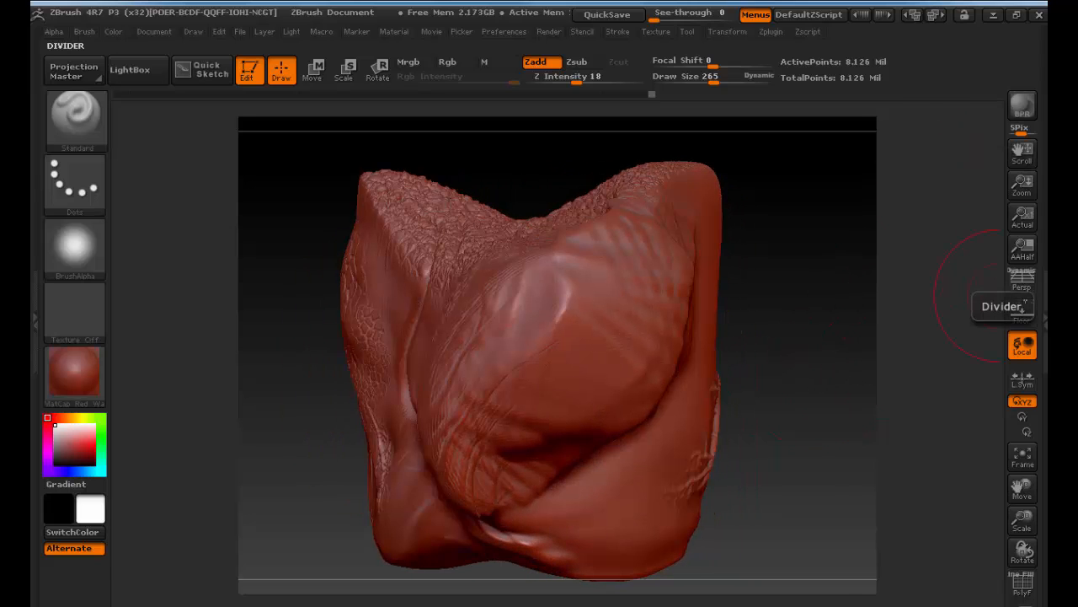
left_click(1009, 305)
mouse_move(927, 190)
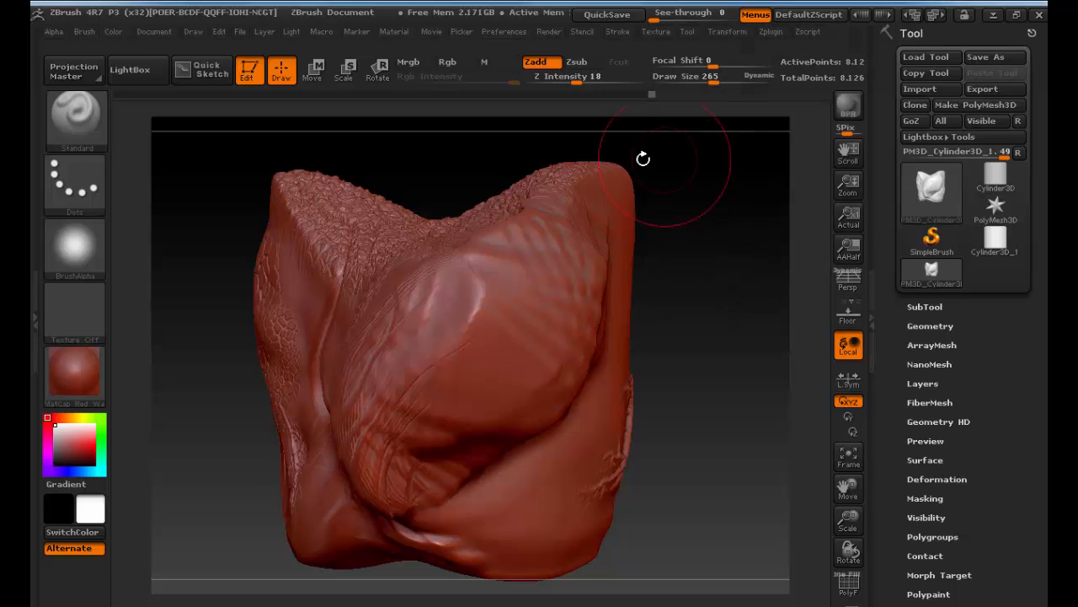
Step: Leave Edit mode and draw five extra copies of the sculpted cylinder over the existing one on the canvas
left_click(248, 72)
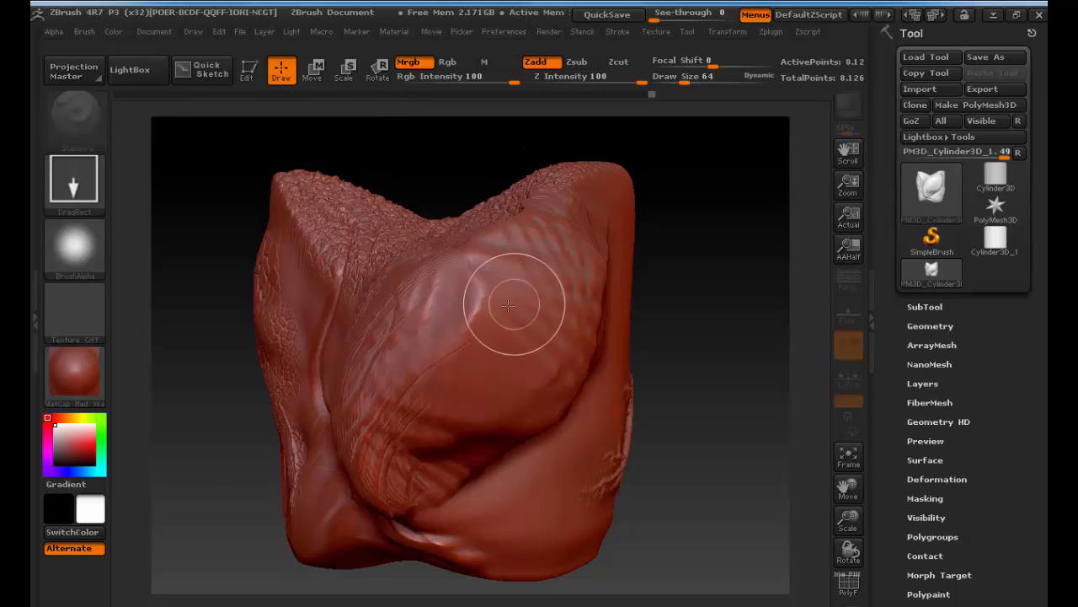
mouse_move(513, 301)
left_mouse_down()
mouse_move(540, 320)
mouse_move(357, 307)
mouse_move(404, 302)
left_mouse_up()
left_click_drag(361, 257, 421, 379)
left_click_drag(567, 395, 542, 486)
left_click_drag(418, 438, 339, 482)
left_click_drag(424, 303, 486, 364)
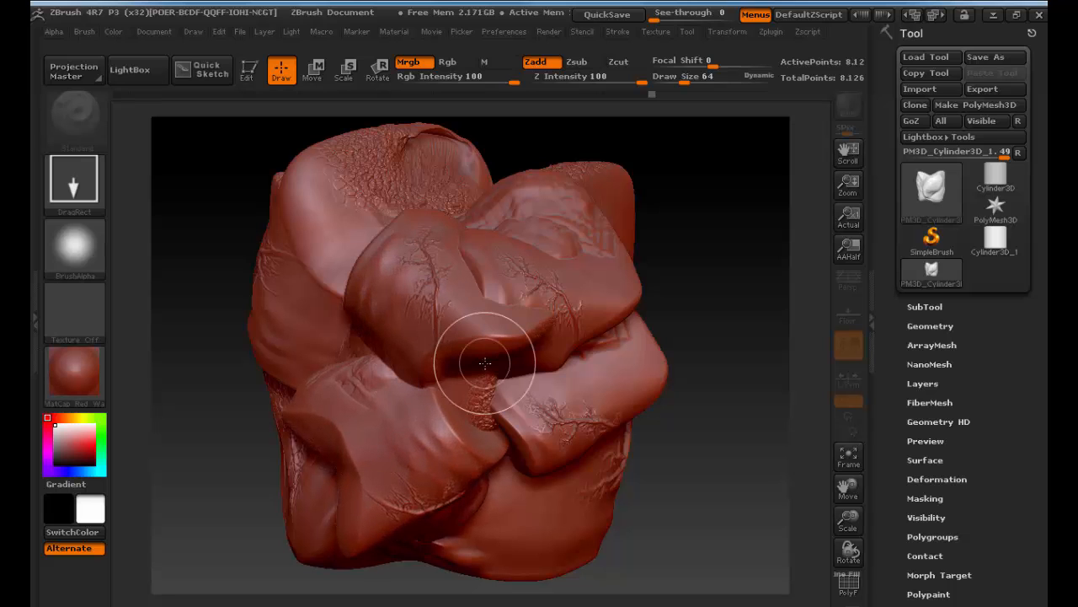
Step: Return to Edit mode, then clear the stray copies from the canvas and frame the active sculpt
left_click(247, 70)
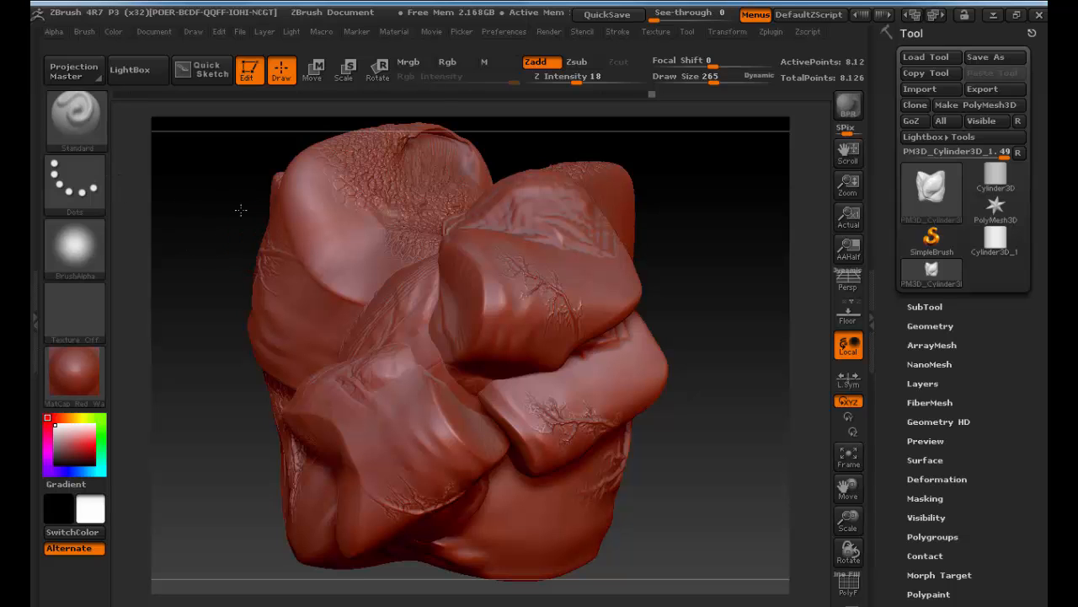
left_click_drag(210, 205, 640, 213)
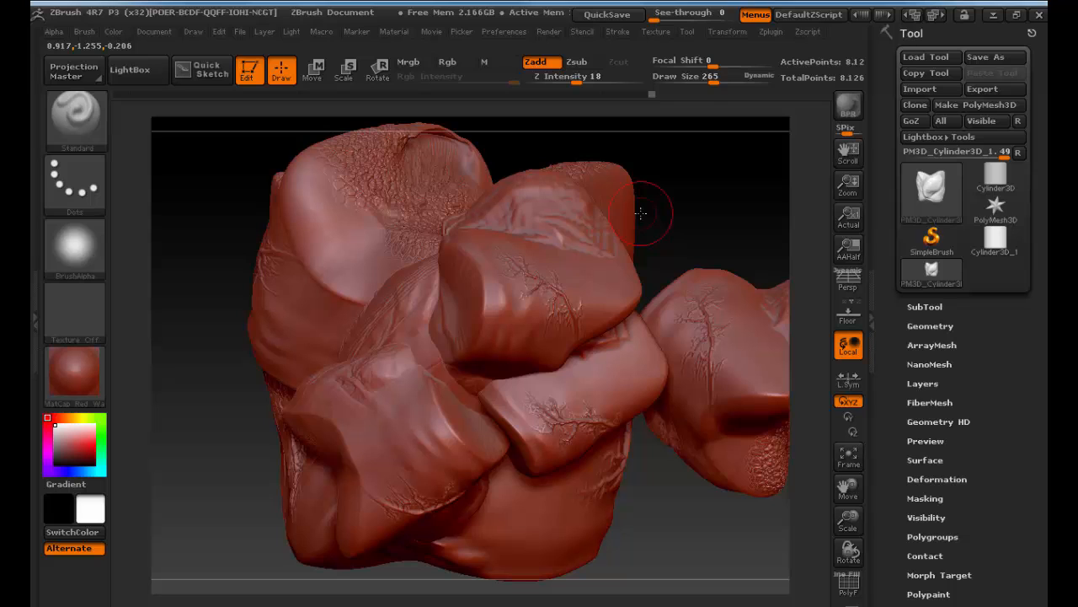
left_click(113, 32)
left_click(232, 344)
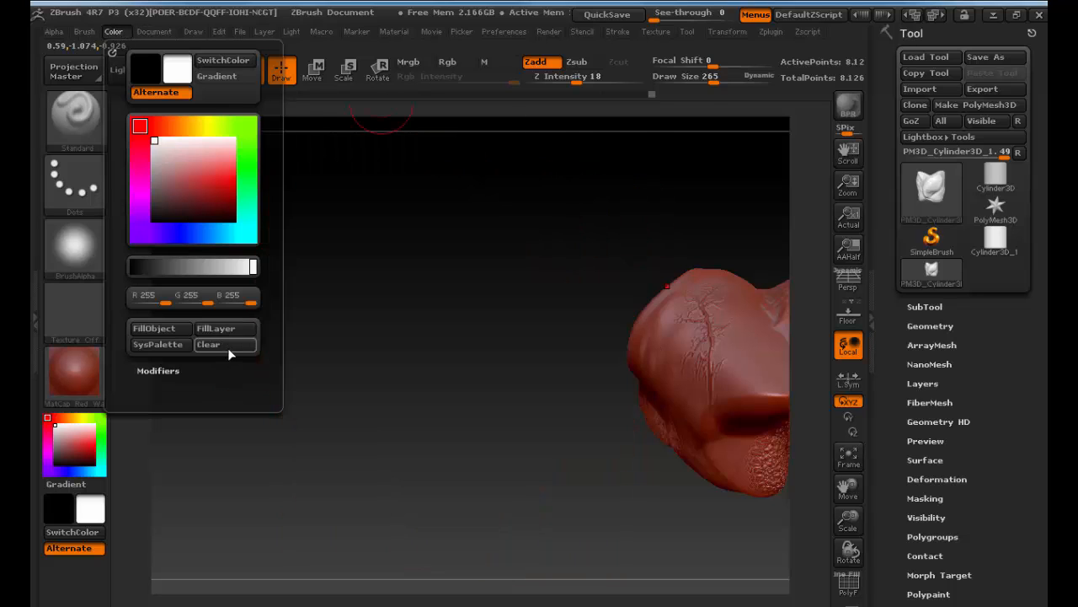
left_click_drag(616, 231, 414, 232, "alt")
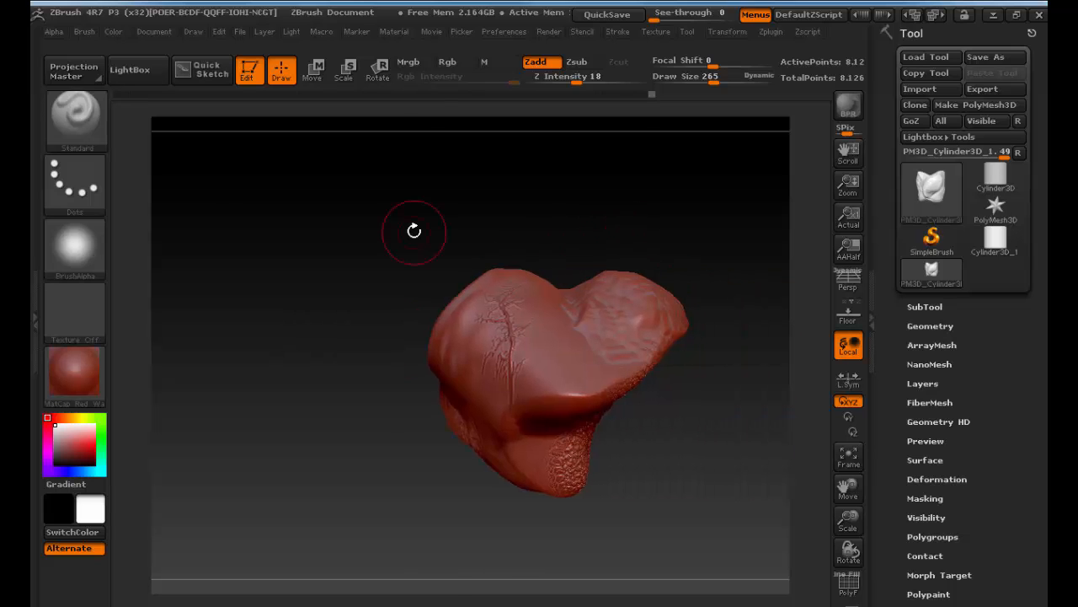
key("f")
mouse_move(716, 449)
left_mouse_down()
mouse_move(664, 448)
mouse_move(609, 376)
mouse_move(652, 417)
mouse_move(559, 400)
left_mouse_up()
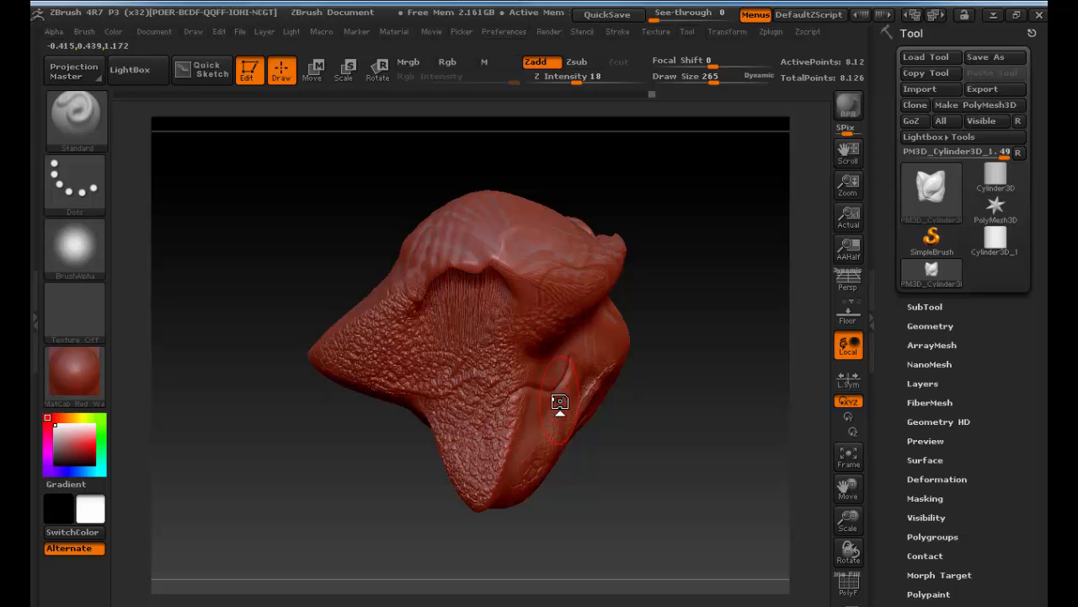
left_click_drag(296, 248, 323, 99)
mouse_move(683, 288)
left_mouse_down()
mouse_move(708, 349)
mouse_move(624, 370)
left_mouse_up()
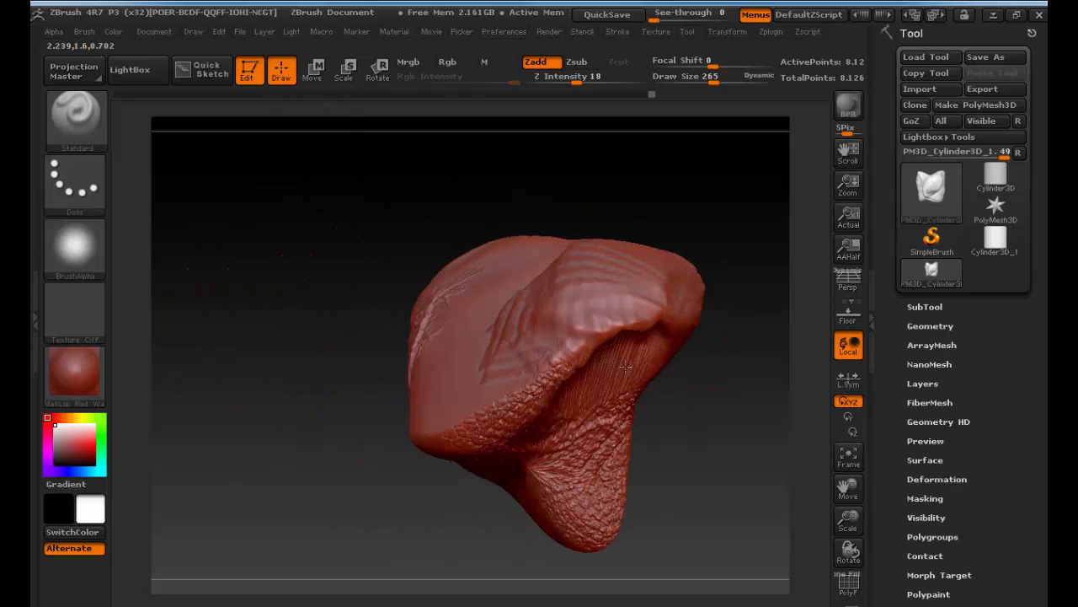
Step: Leave Edit mode, clear the whole canvas and redraw the sculpted cylinder once in editable form
left_click(240, 72)
left_click(114, 32)
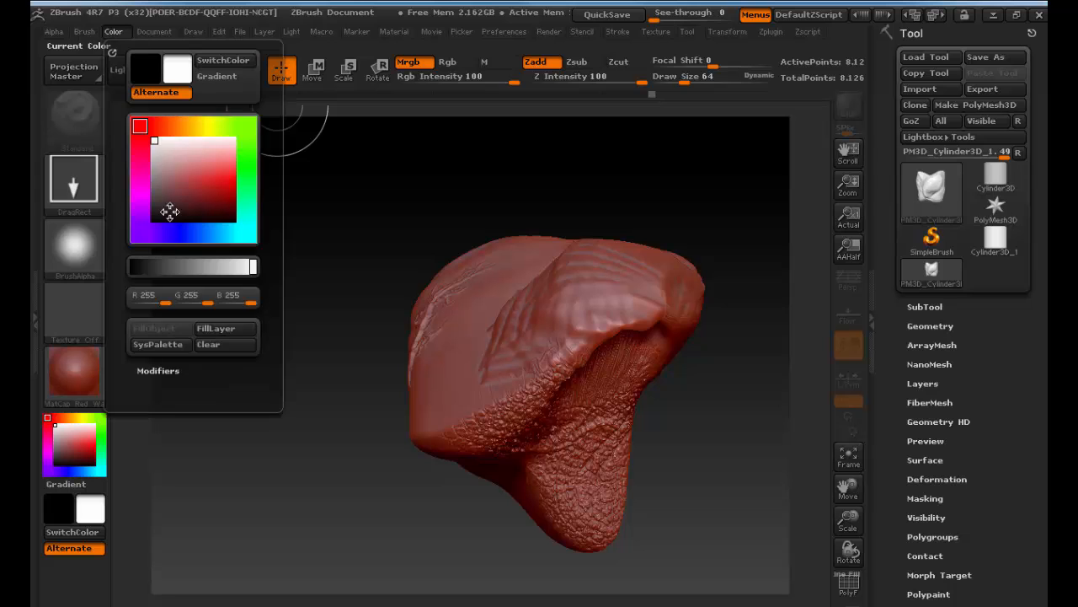
left_click(204, 345)
mouse_move(439, 344)
left_mouse_down()
mouse_move(514, 438)
mouse_move(472, 390)
left_mouse_up()
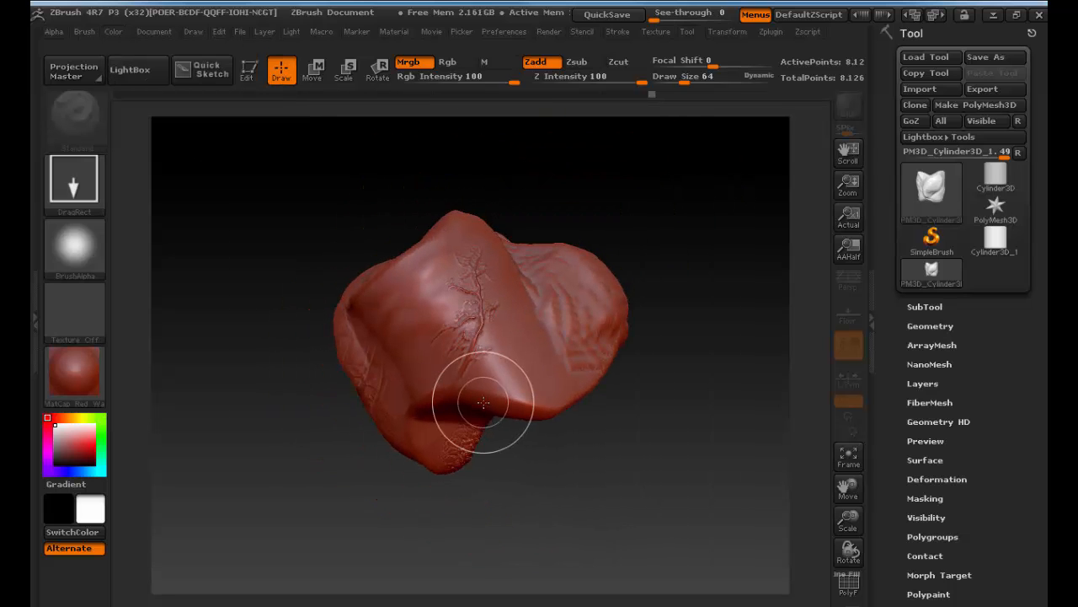
key("t")
mouse_move(250, 250)
left_mouse_down()
mouse_move(299, 299)
mouse_move(405, 294)
left_mouse_up()
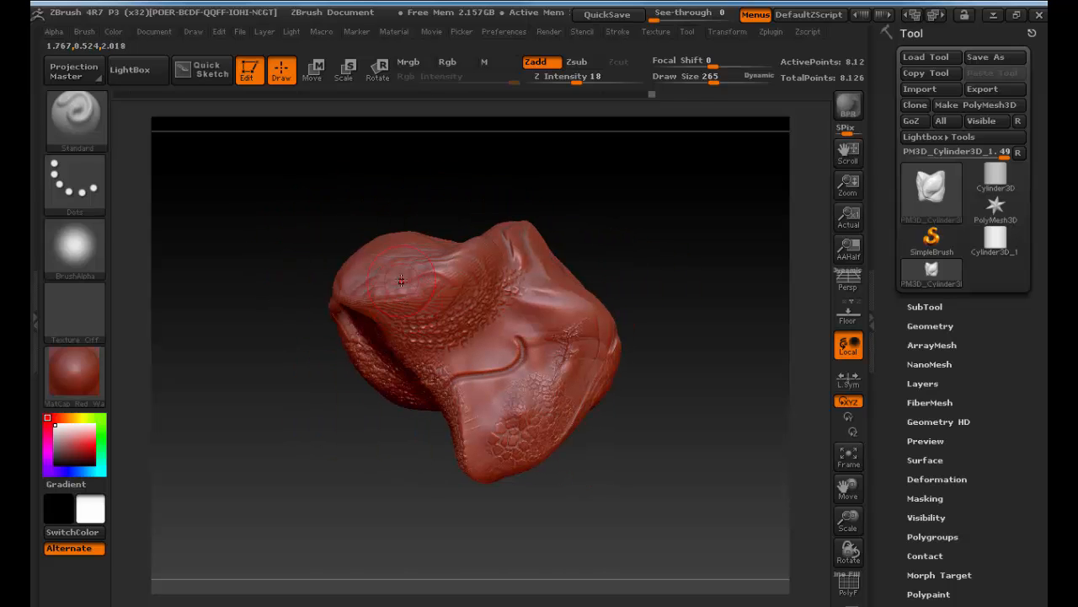
left_click_drag(339, 205, 389, 243)
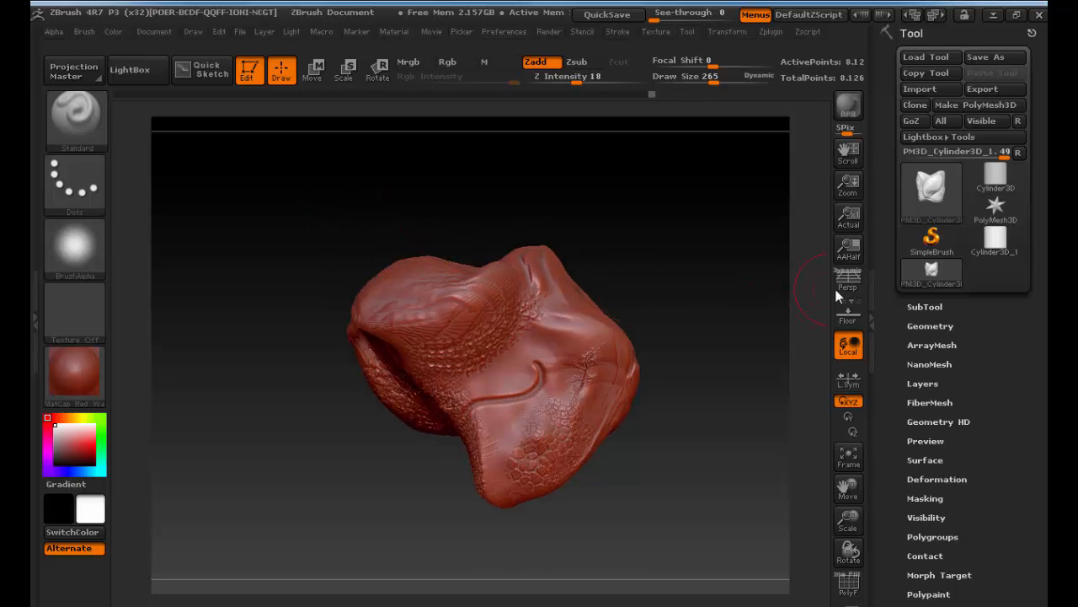
Step: Append a Cone3D subtool to the sculpt and isolate it by hiding the cylinder subtool
left_click(924, 307)
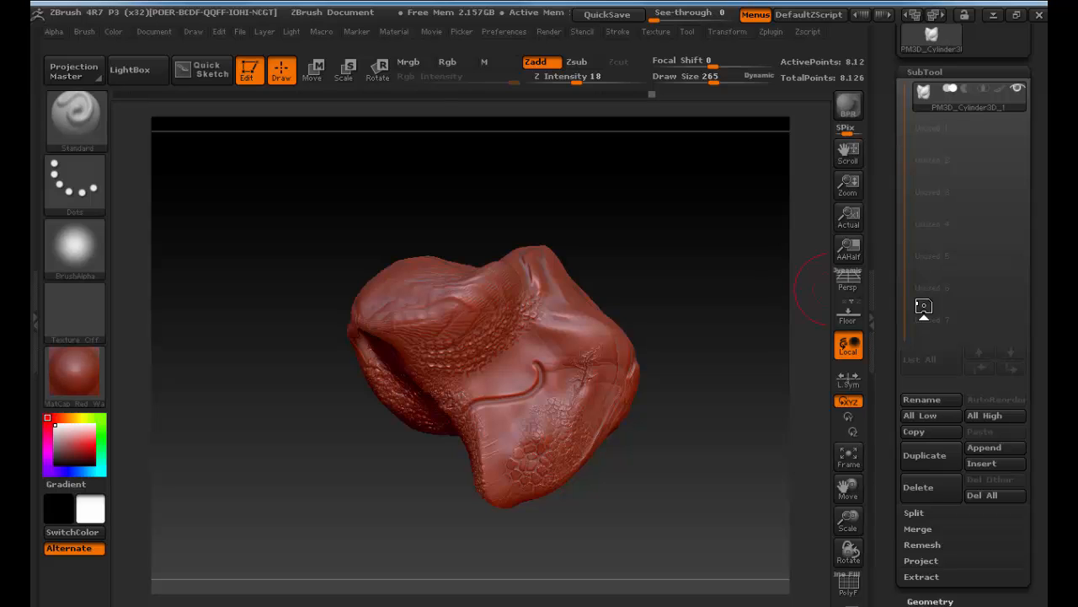
left_click(988, 454)
left_click(1014, 451)
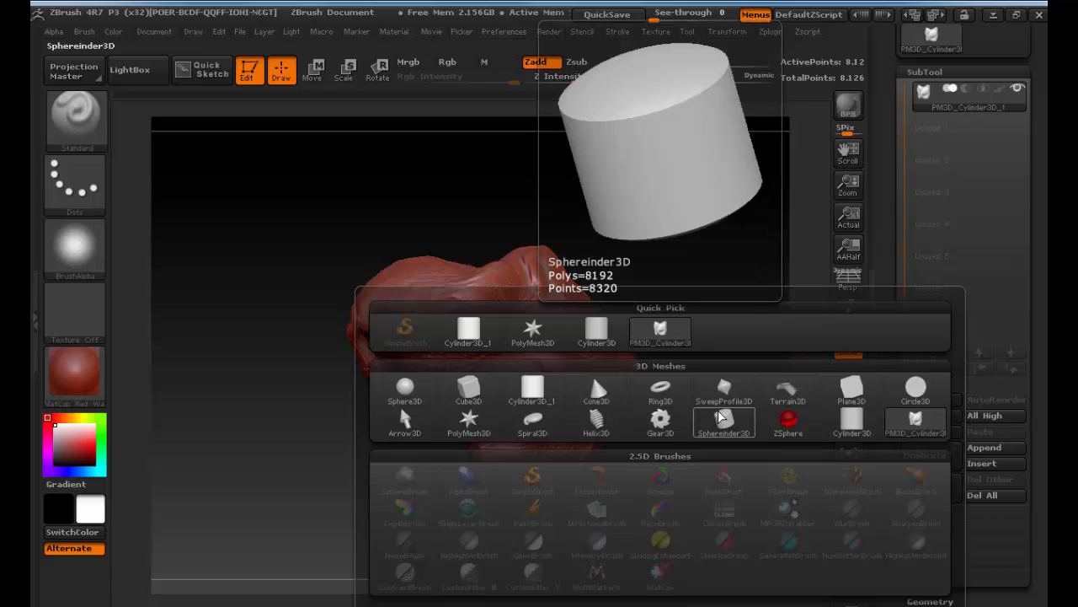
left_click(606, 397)
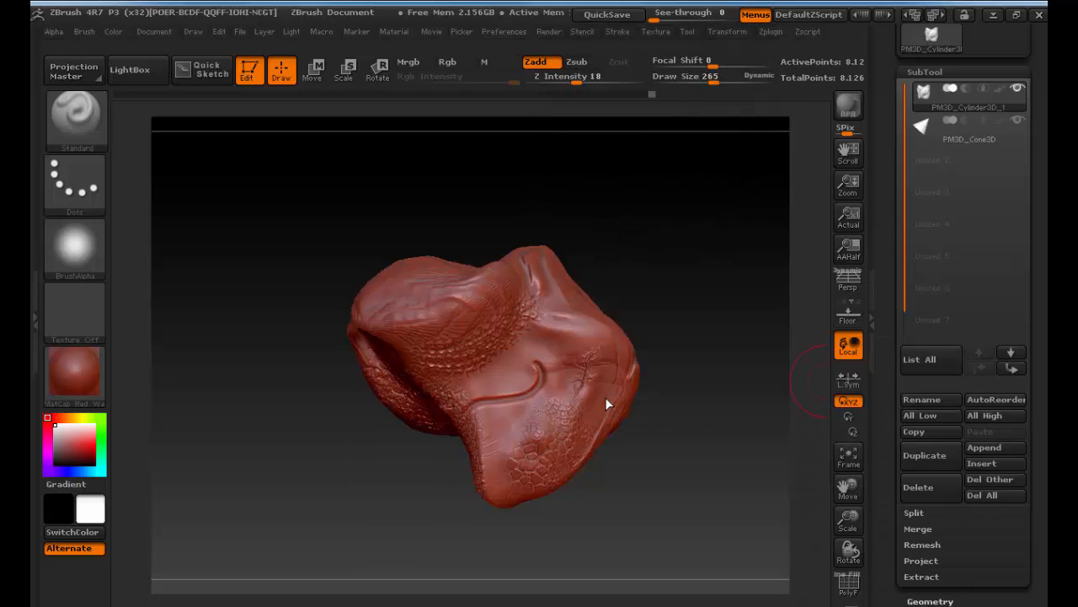
left_click(921, 132)
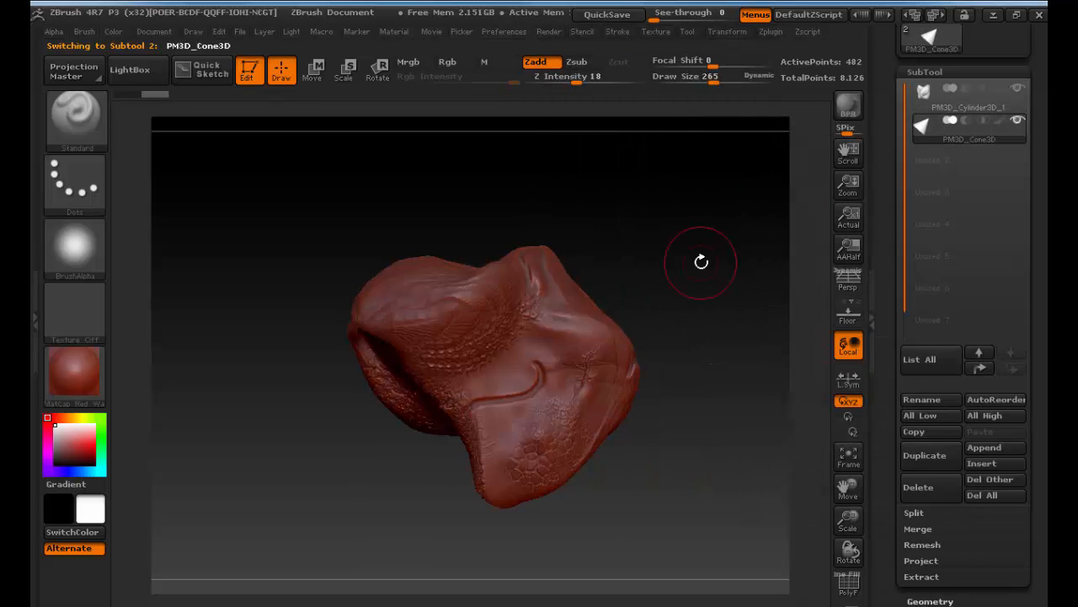
left_click_drag(633, 272, 809, 224)
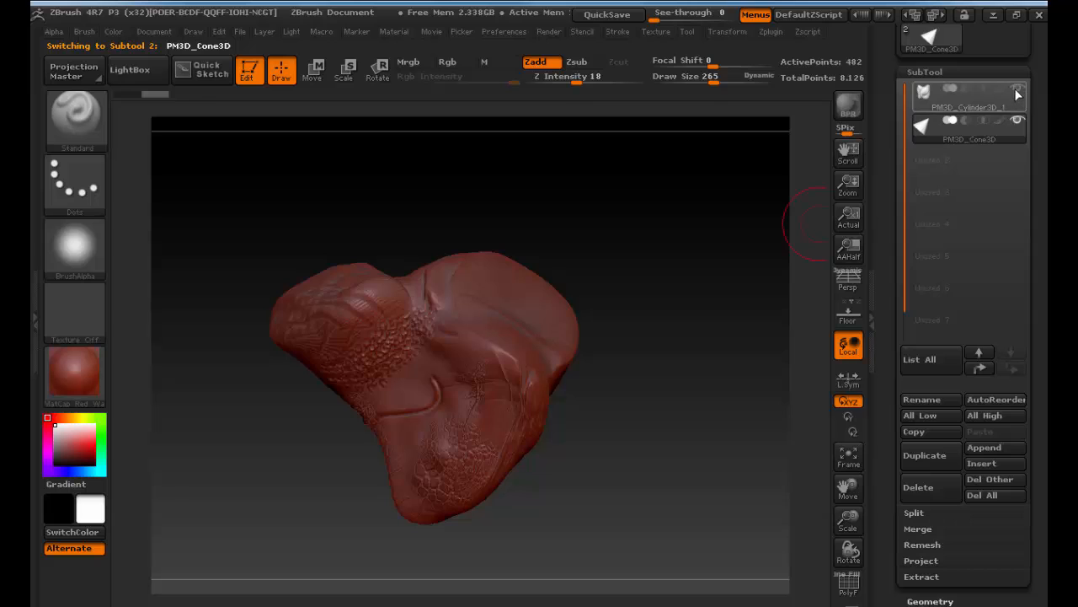
left_click(1017, 88)
Step: Subdivide the cone subtool twice and sculpt a raised Standard brush stroke along its side up to the tip
key("ctrl+d")
key("ctrl+d")
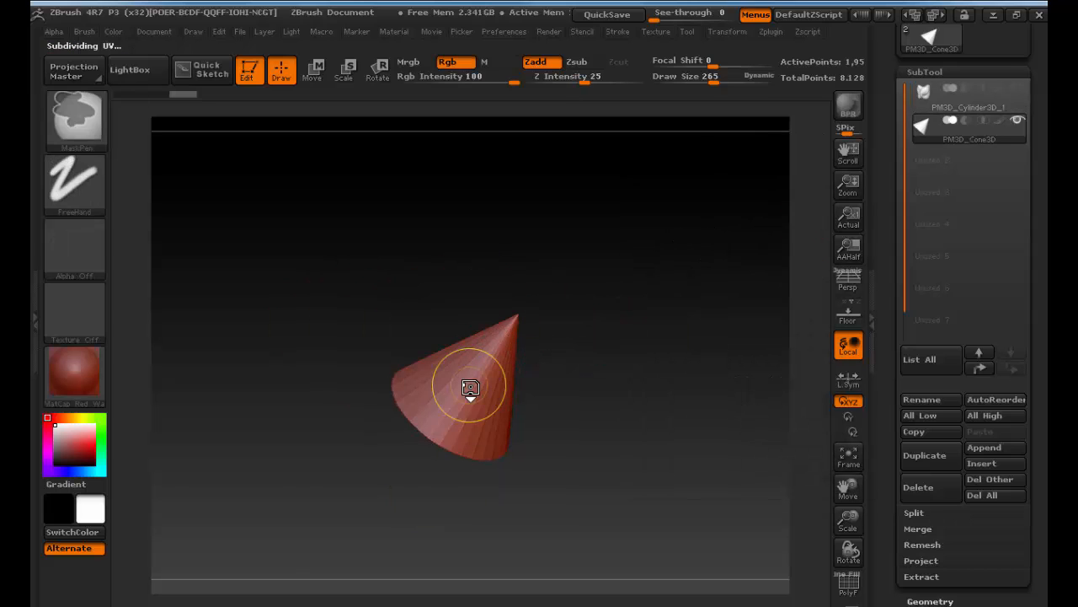
mouse_move(470, 388)
left_mouse_down()
mouse_move(437, 354)
mouse_move(443, 406)
mouse_move(467, 401)
mouse_move(497, 325)
left_mouse_up()
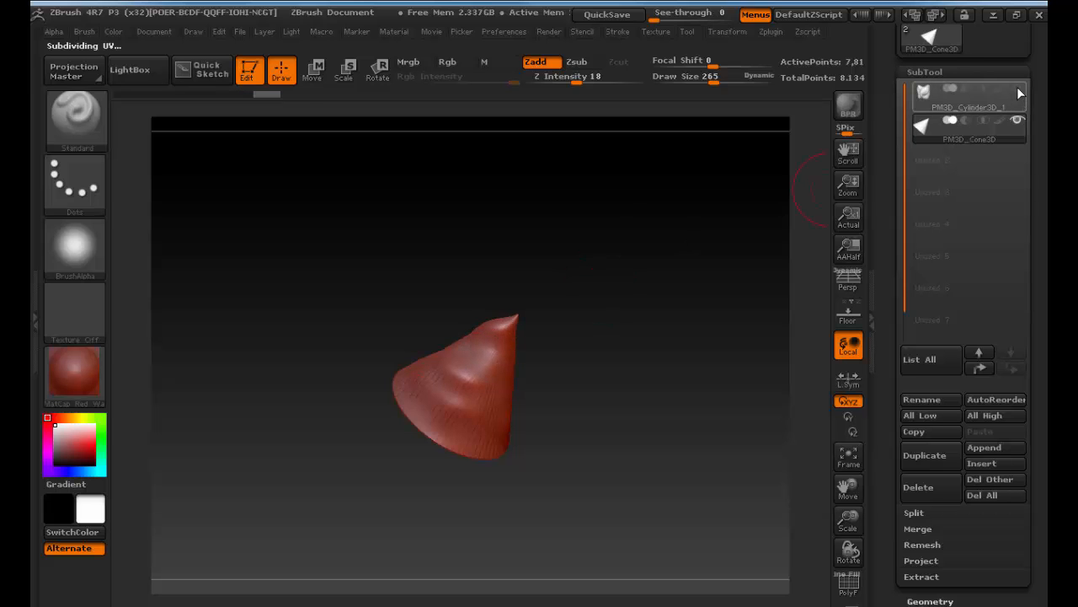
Step: Delete the cone subtool and accept that the operation cannot be undone
mouse_move(1017, 87)
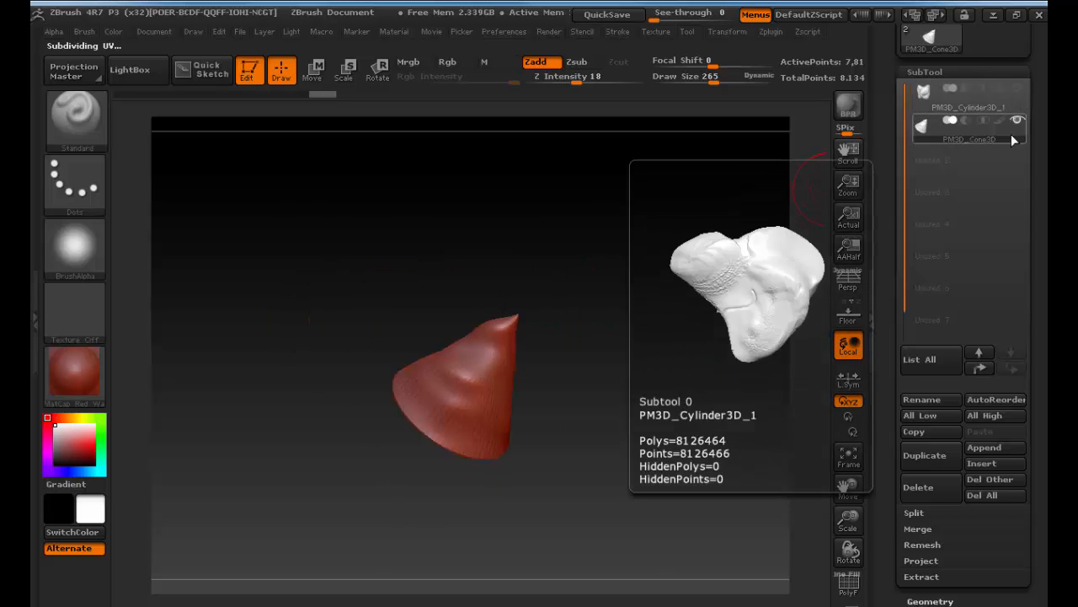
left_click(931, 481)
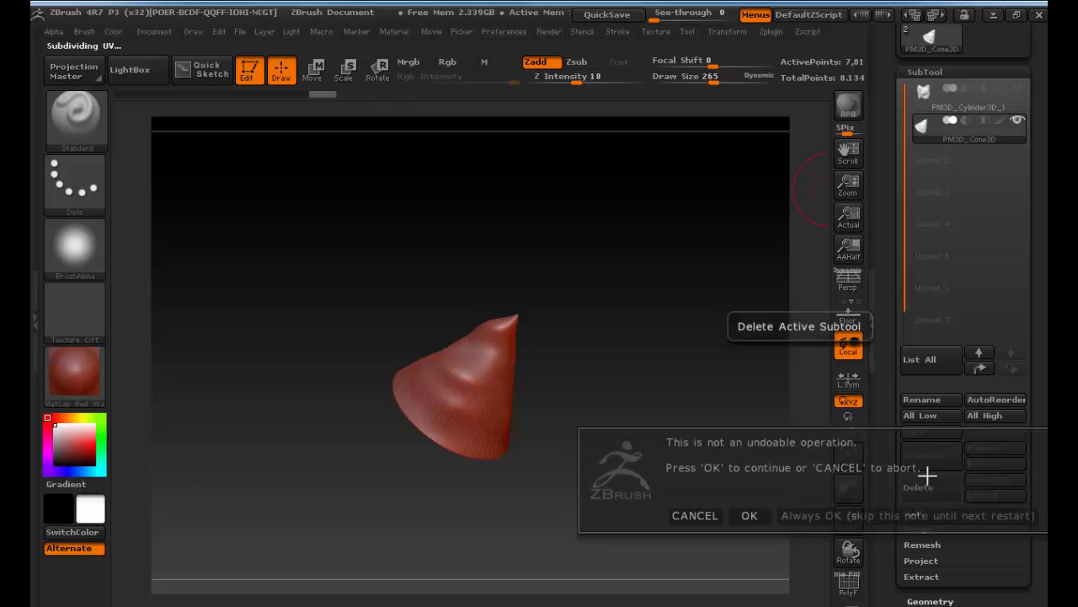
left_click(749, 512)
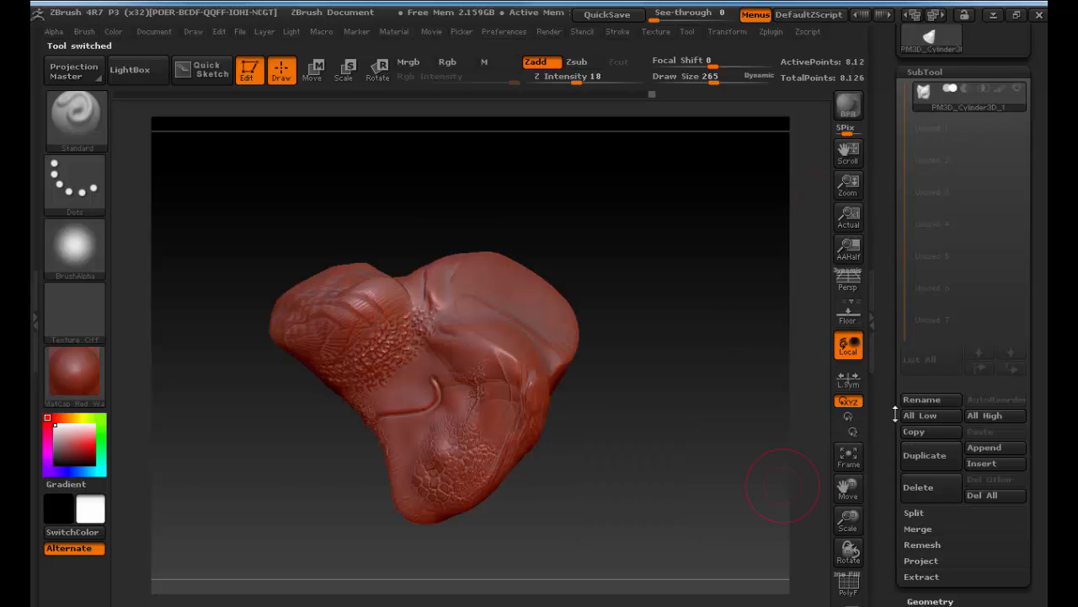
Step: Look through the Geometry and ArrayMesh options and the remaining sections of the Tool palette
left_click_drag(896, 415, 889, 279)
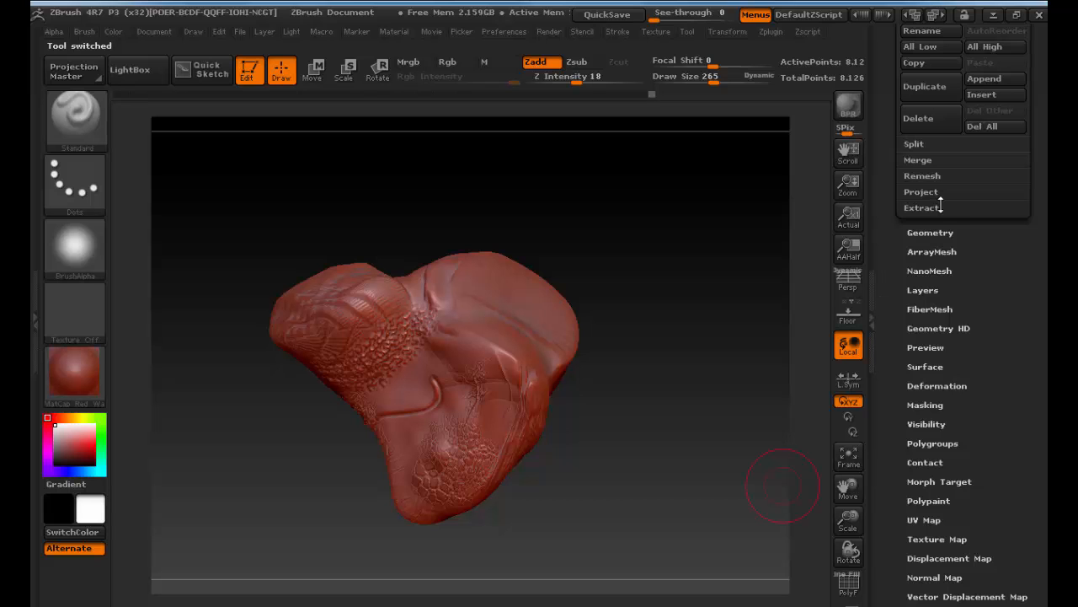
left_click(930, 233)
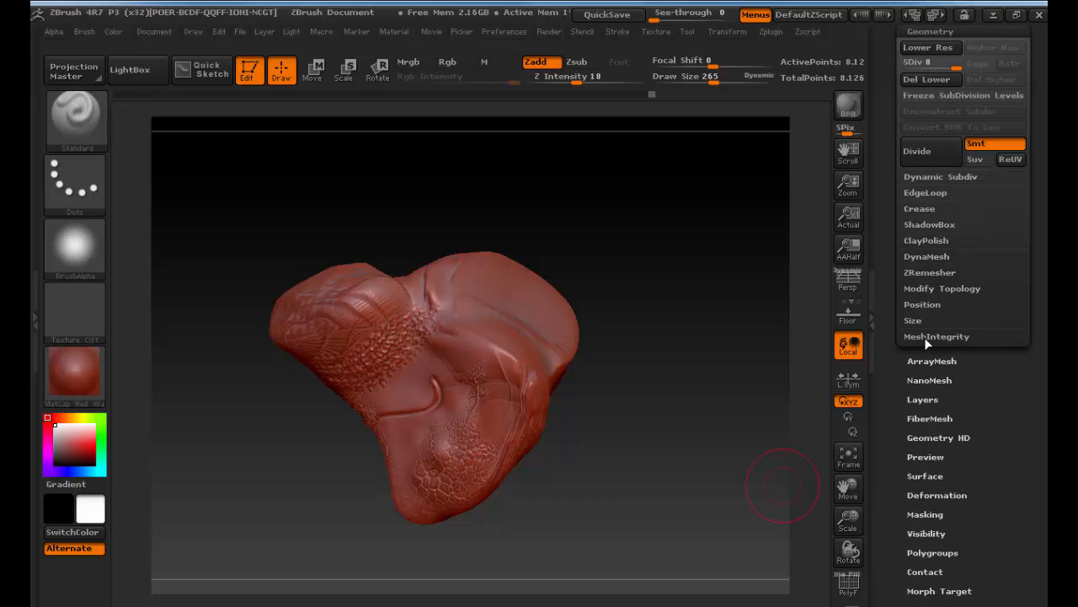
left_click(924, 361)
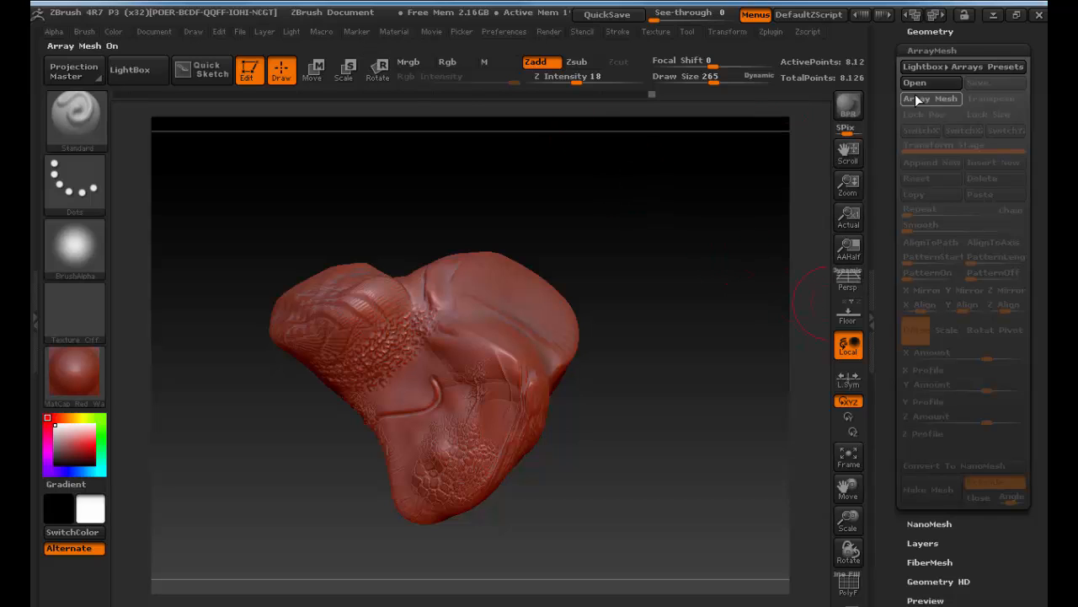
left_click(930, 52)
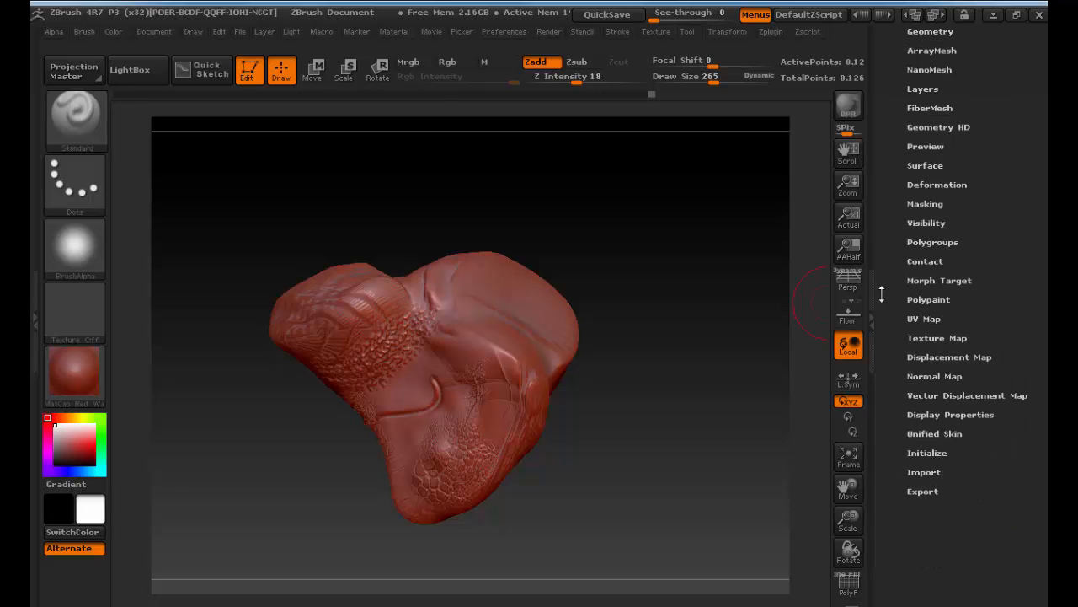
left_click_drag(882, 294, 894, 468)
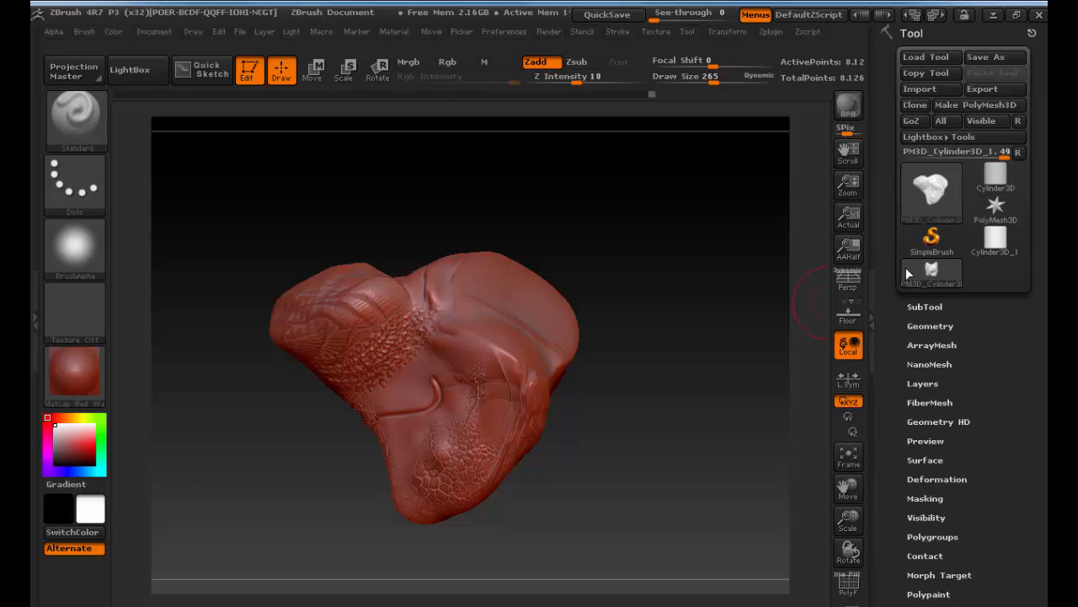
Step: Switch the active tool to Cylinder3D and replace it with a ZSphere
left_click(995, 177)
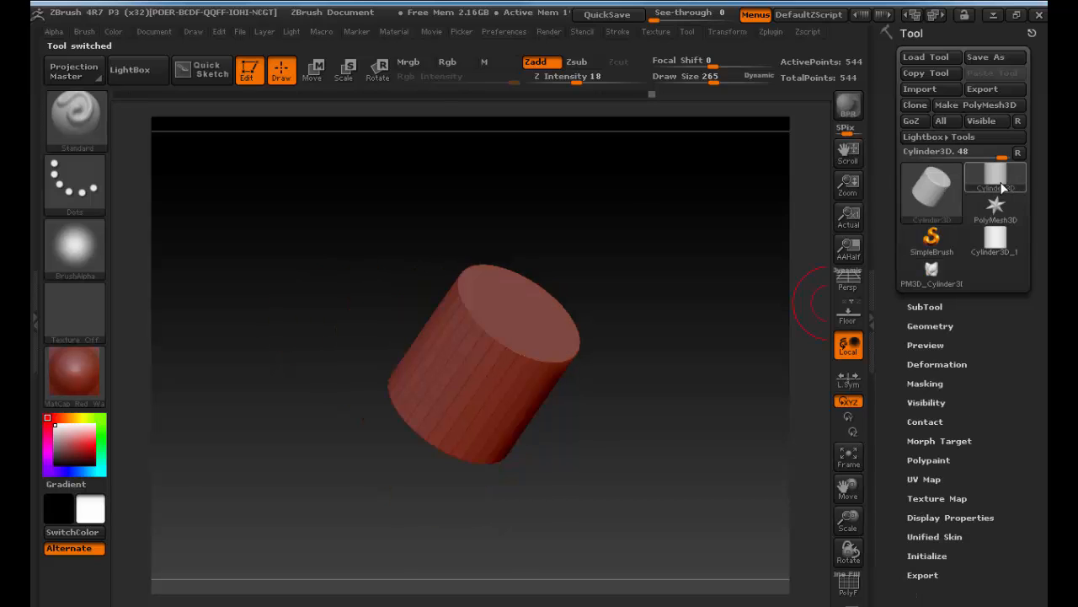
left_click(927, 202)
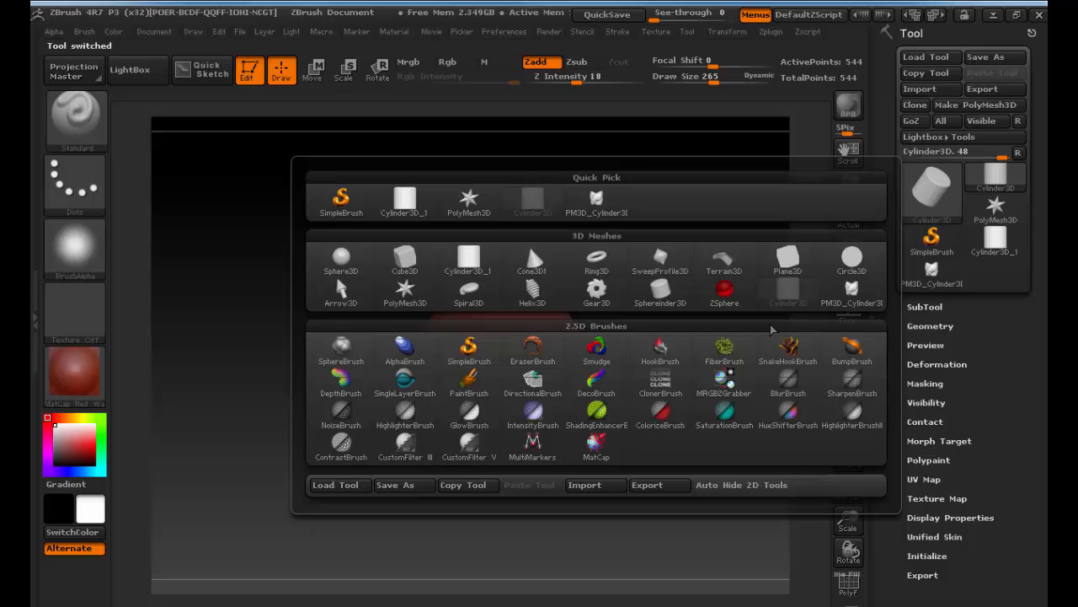
left_click(726, 291)
mouse_move(635, 352)
left_mouse_down()
mouse_move(573, 349)
mouse_move(558, 268)
left_mouse_up()
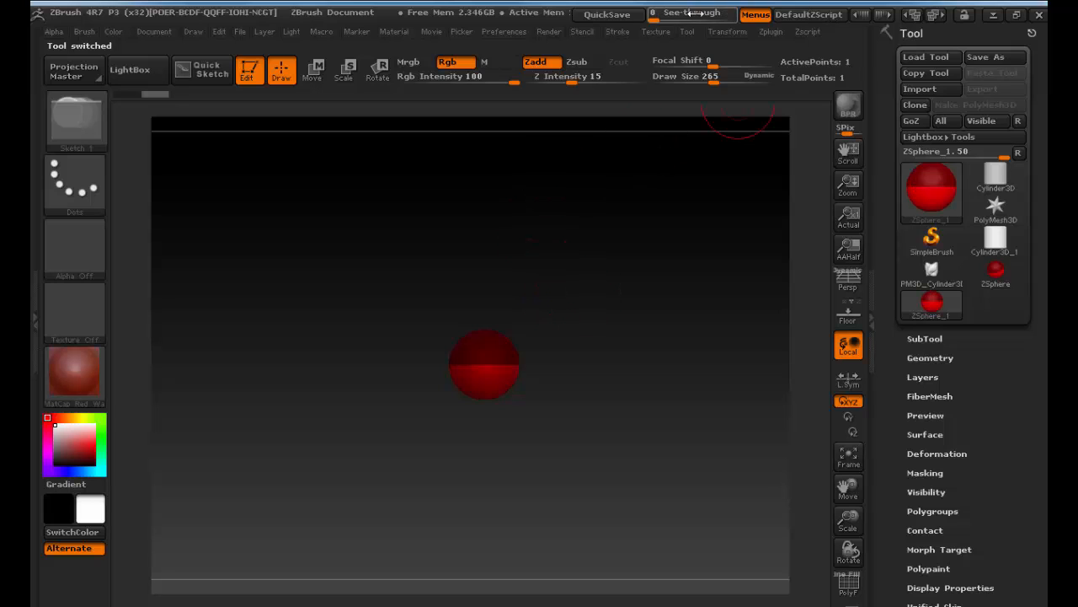
Step: Load the compact_UI interface layout and cycle forward through three interface colour schemes
left_click(937, 16)
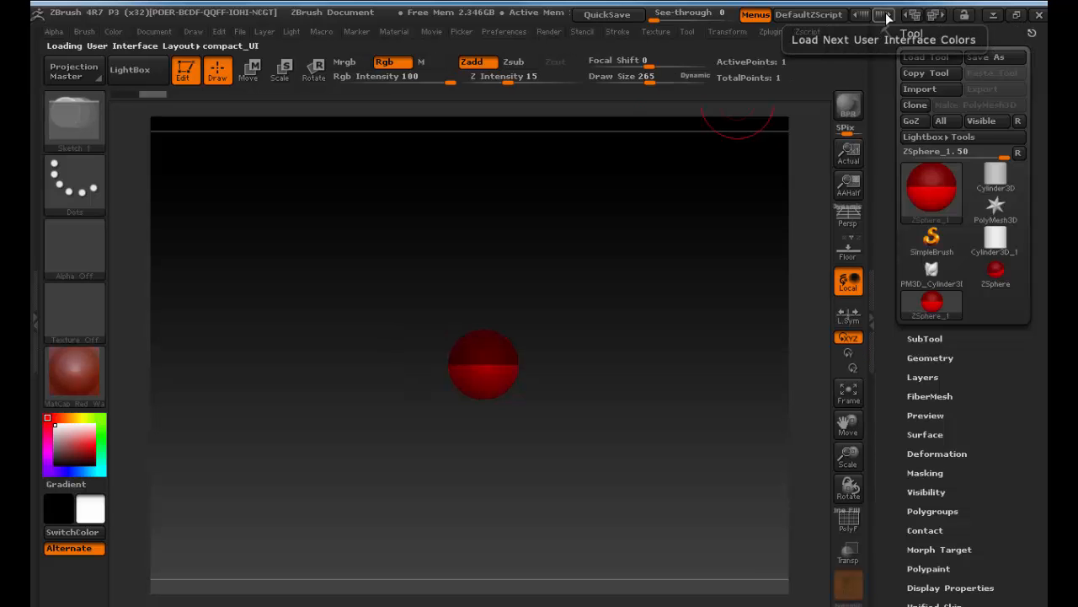
left_click(884, 15)
left_click(884, 15)
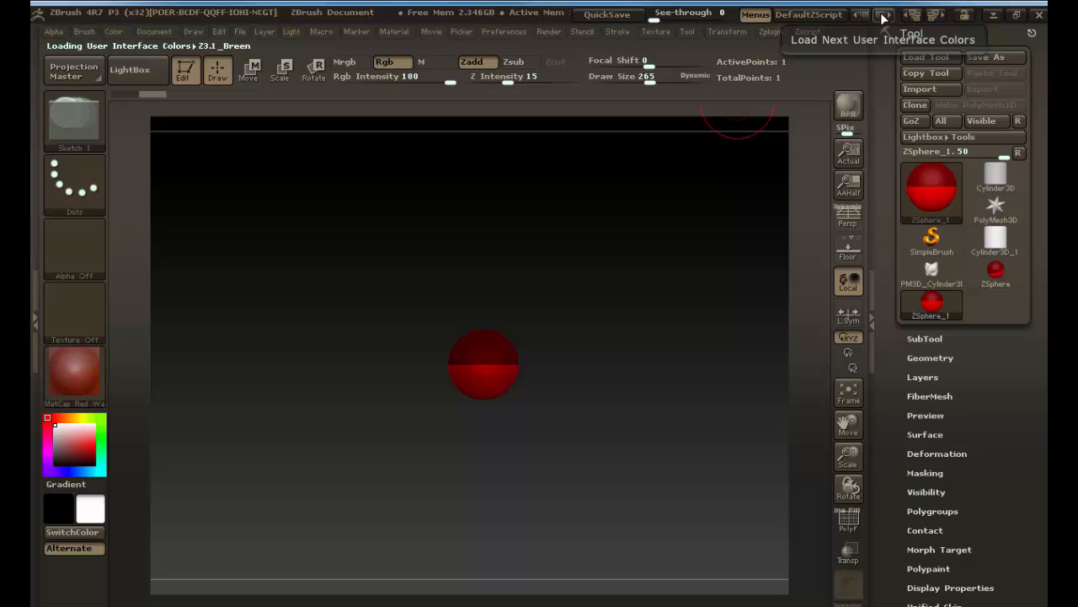
left_click(884, 15)
Step: Set the document background colour to white
left_click(155, 32)
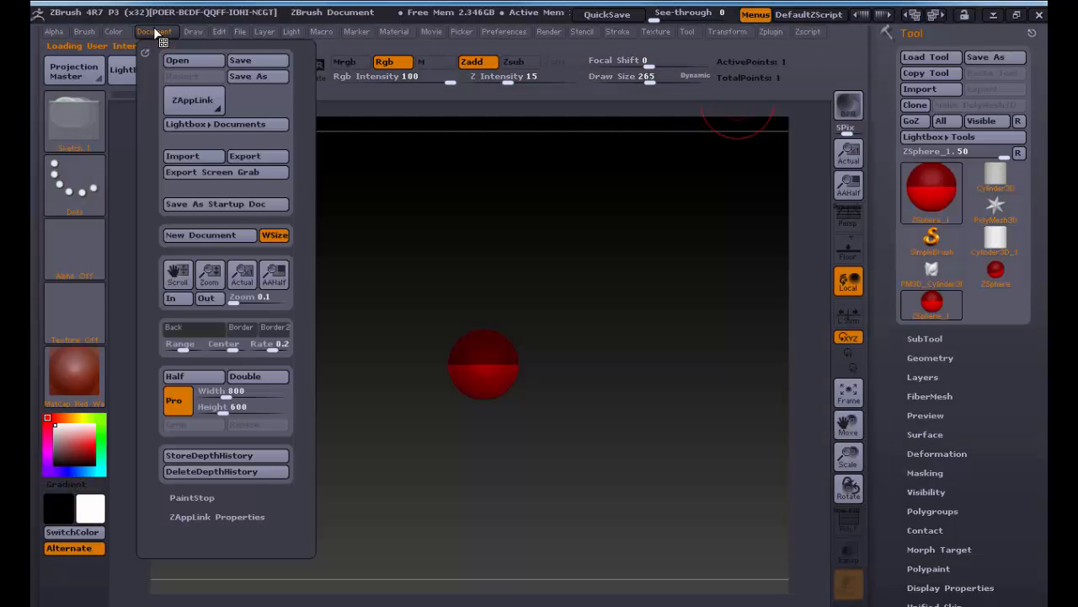
left_click(192, 331)
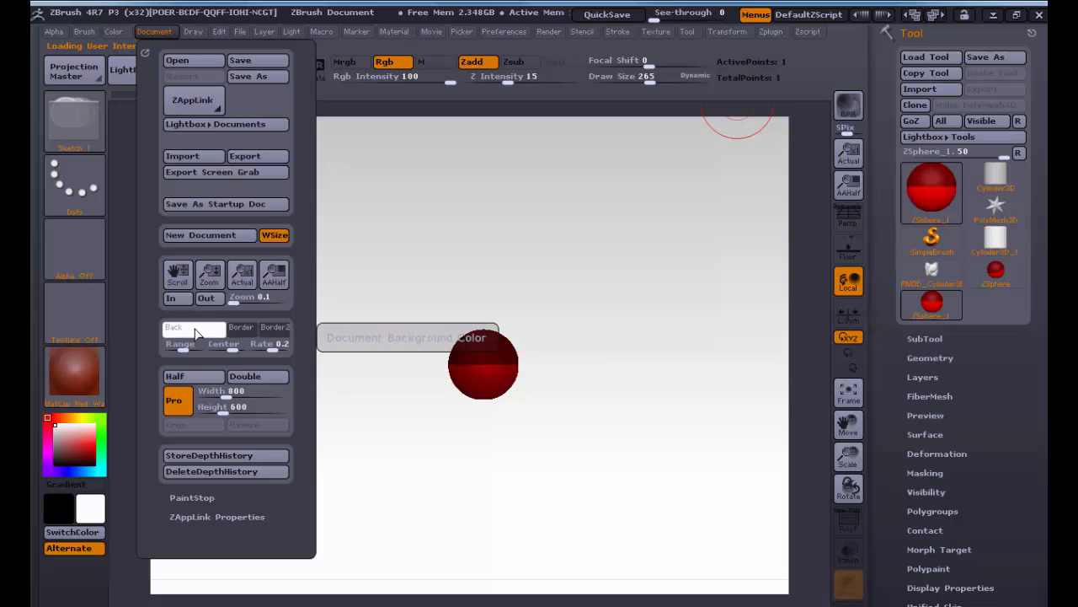
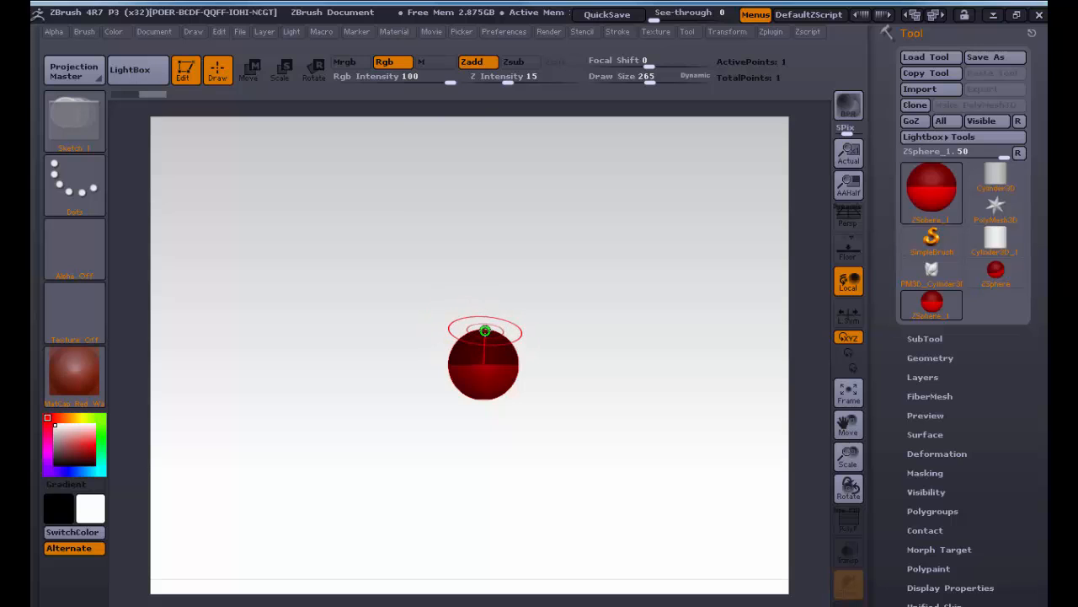
Step: Add a child ZSphere on top of the root, move it up into a long vertical segment and preview its adaptive skin
left_click_drag(485, 330, 486, 316)
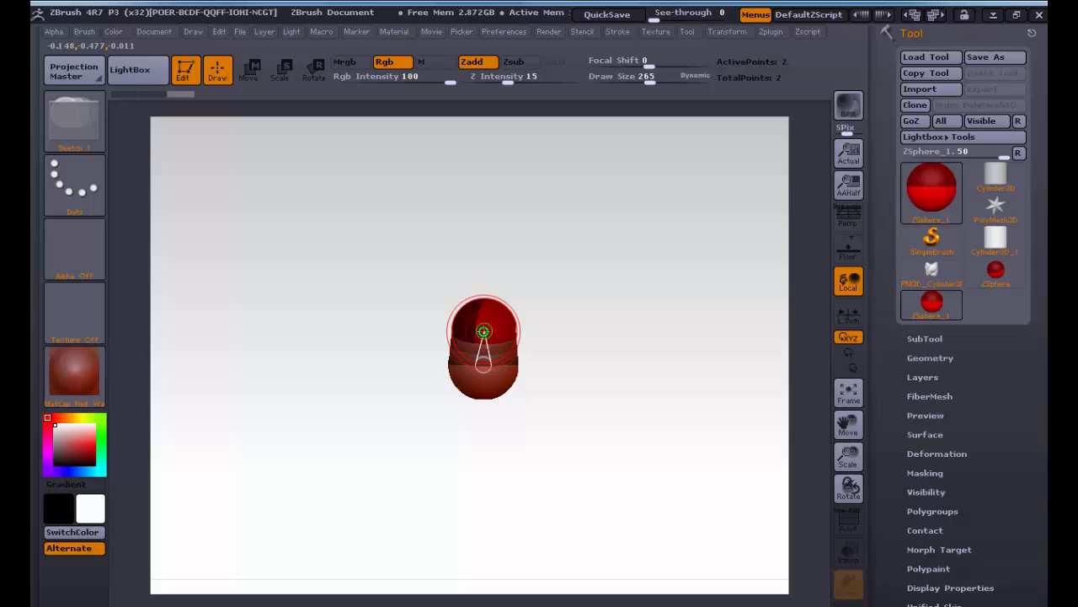
left_click(249, 69)
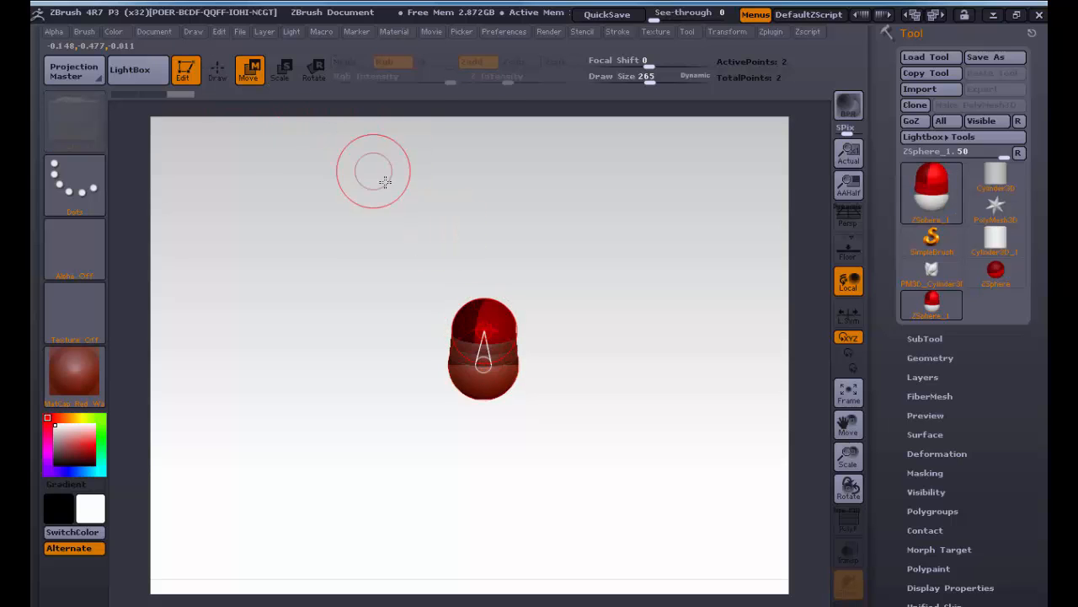
left_click_drag(463, 308, 482, 160)
left_click_drag(600, 245, 525, 325, "alt")
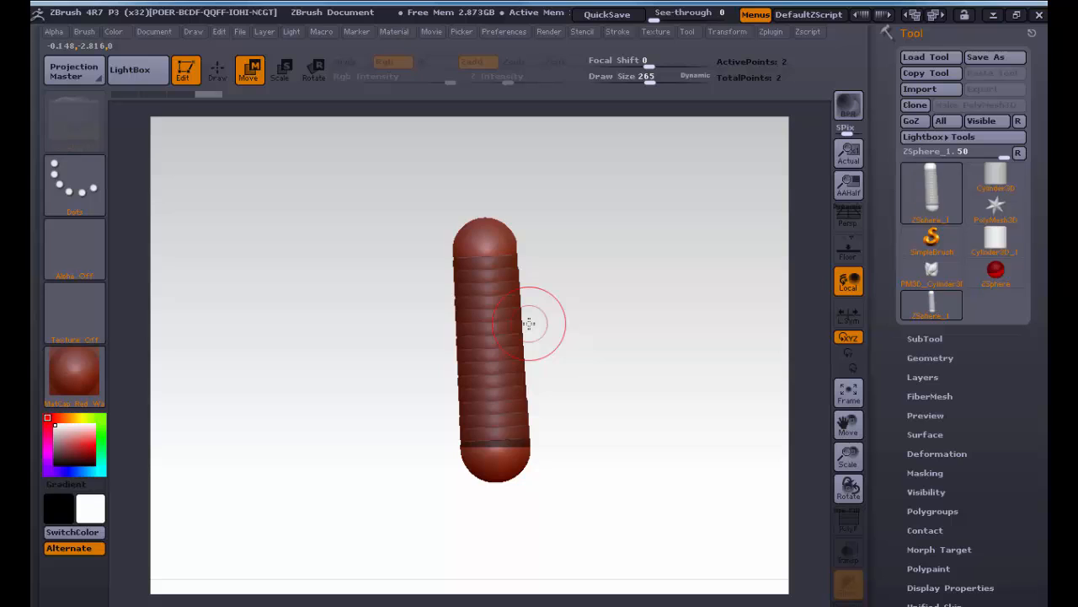
key("a")
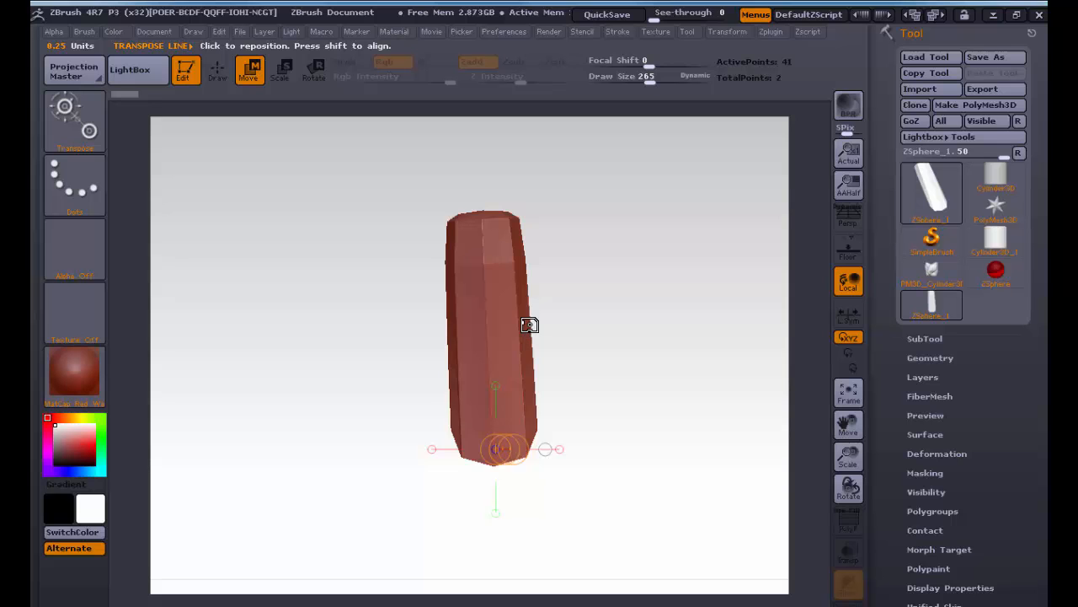
key("a")
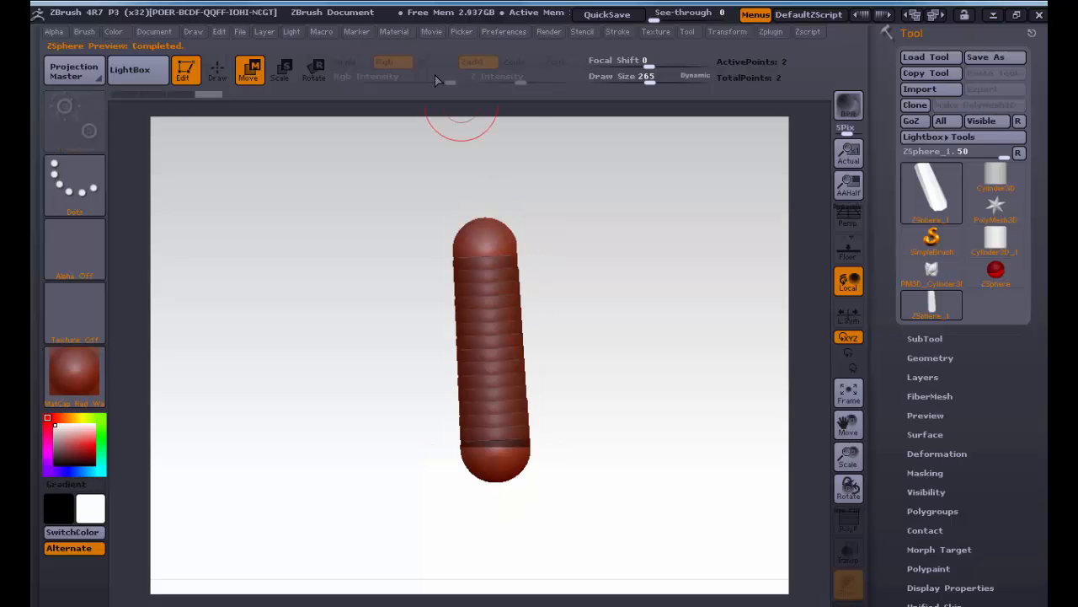
Step: Extend the chain from the top ZSphere with two more, one out to the right and the next angled down
left_click(216, 80)
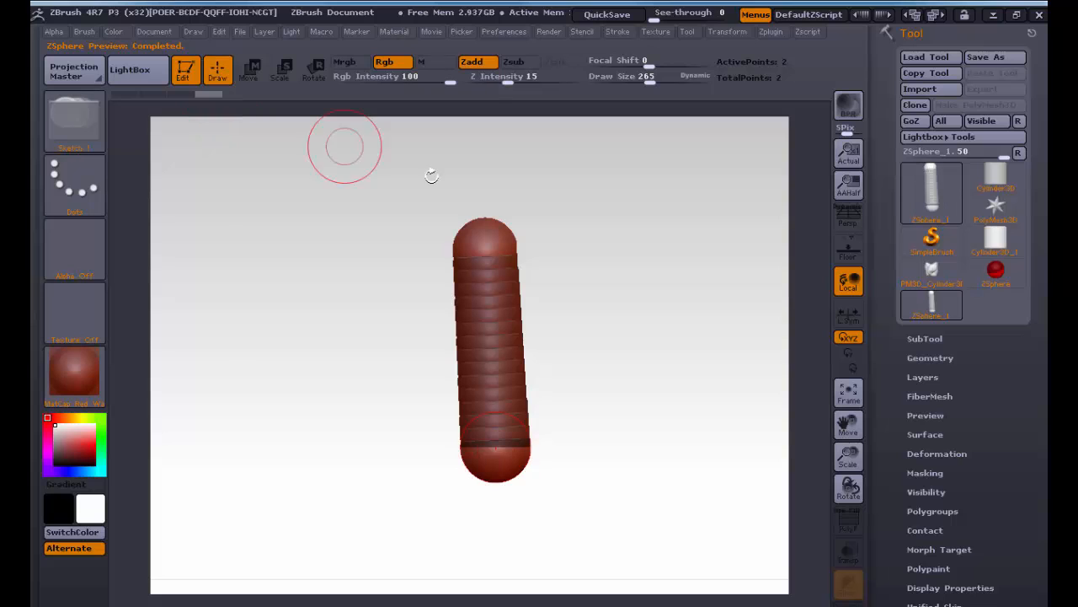
mouse_move(515, 225)
left_mouse_down()
mouse_move(641, 221)
mouse_move(674, 282)
mouse_move(686, 358)
left_mouse_up()
key("w")
key("q")
left_click(644, 227)
key("w")
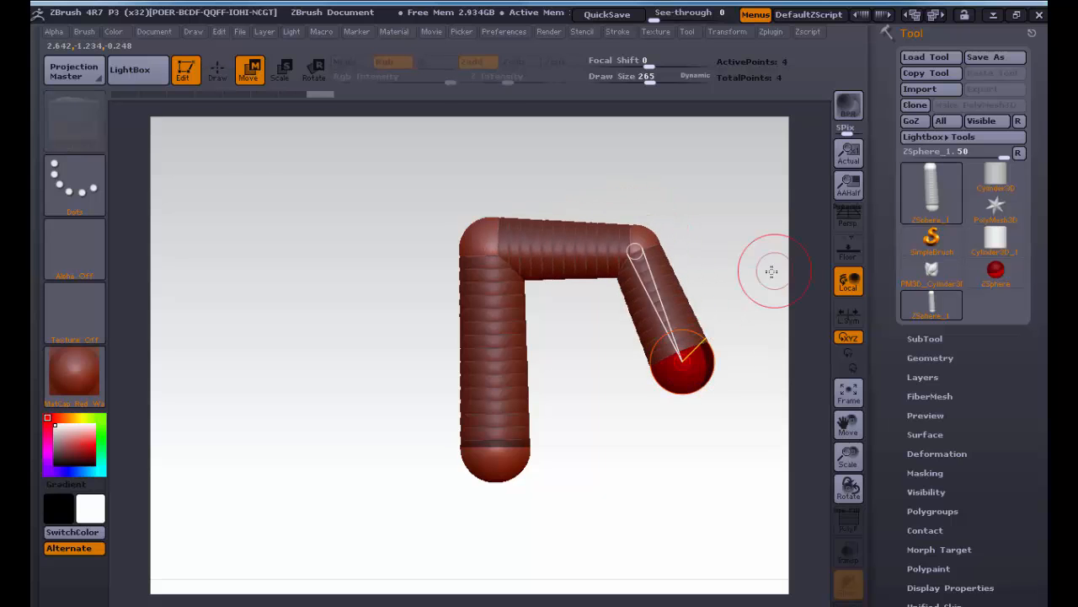
left_click_drag(770, 270, 633, 281, "alt")
Step: Add a ZSphere at the chain's end, move it out to the upper right and preview the adaptive skin
key("q")
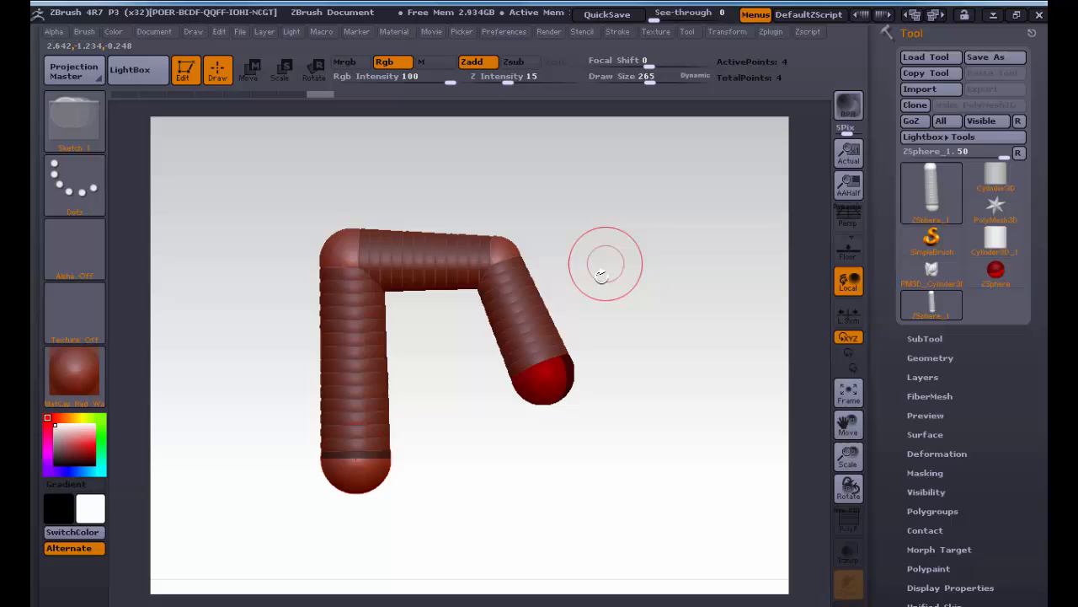
left_click(569, 387)
key("w")
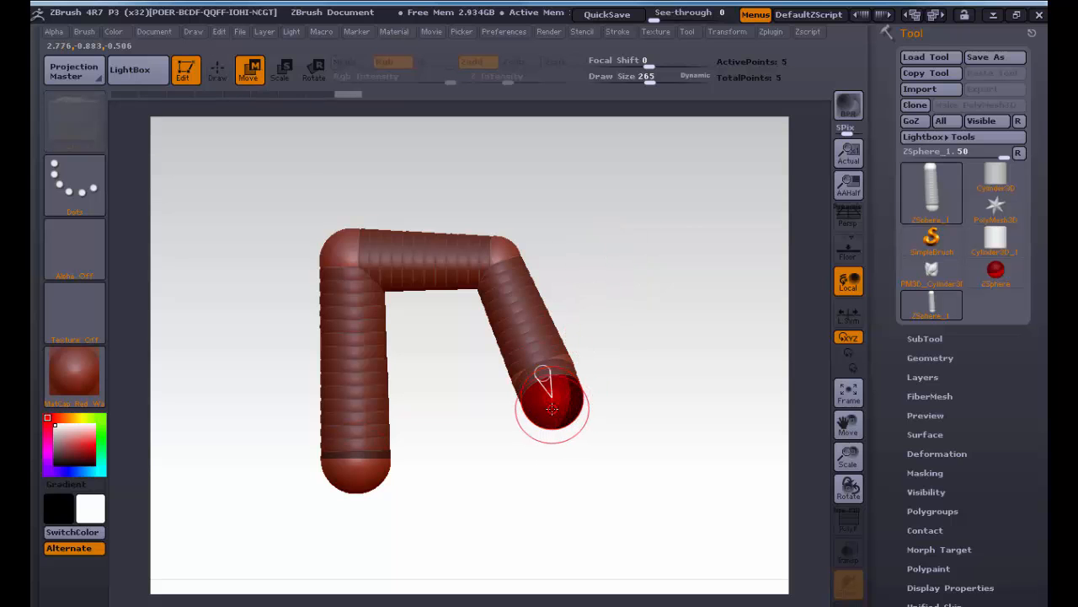
left_click_drag(547, 380, 750, 281)
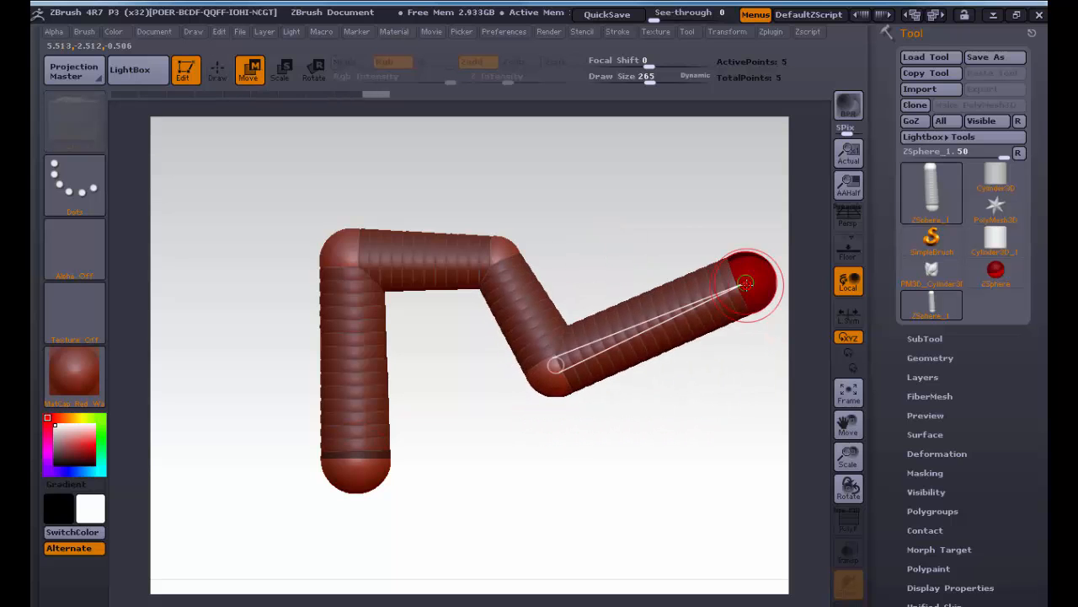
key("a")
left_click_drag(663, 204, 633, 223)
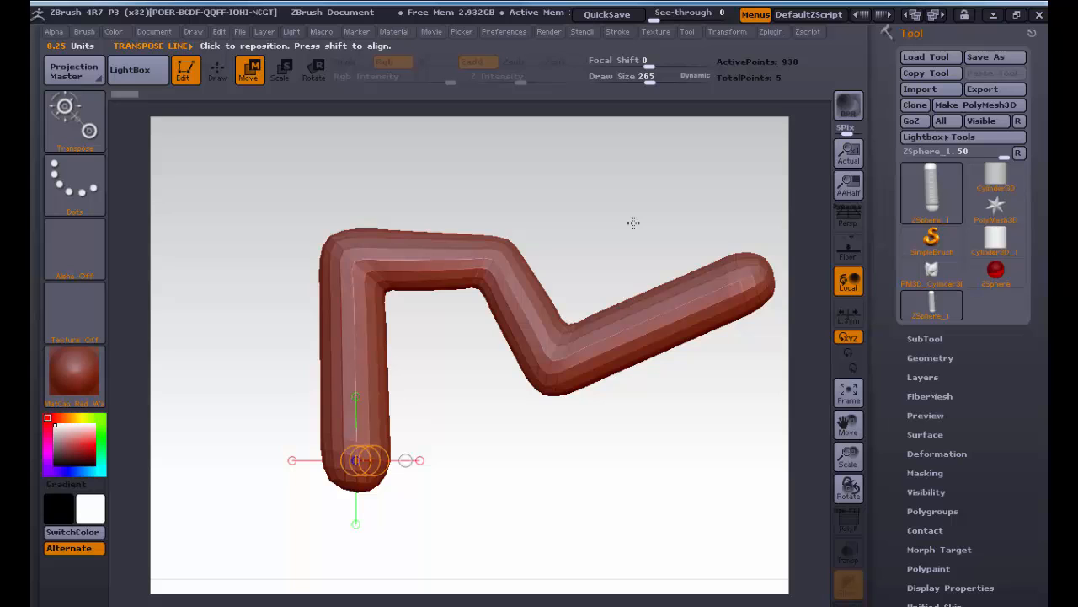
key("a")
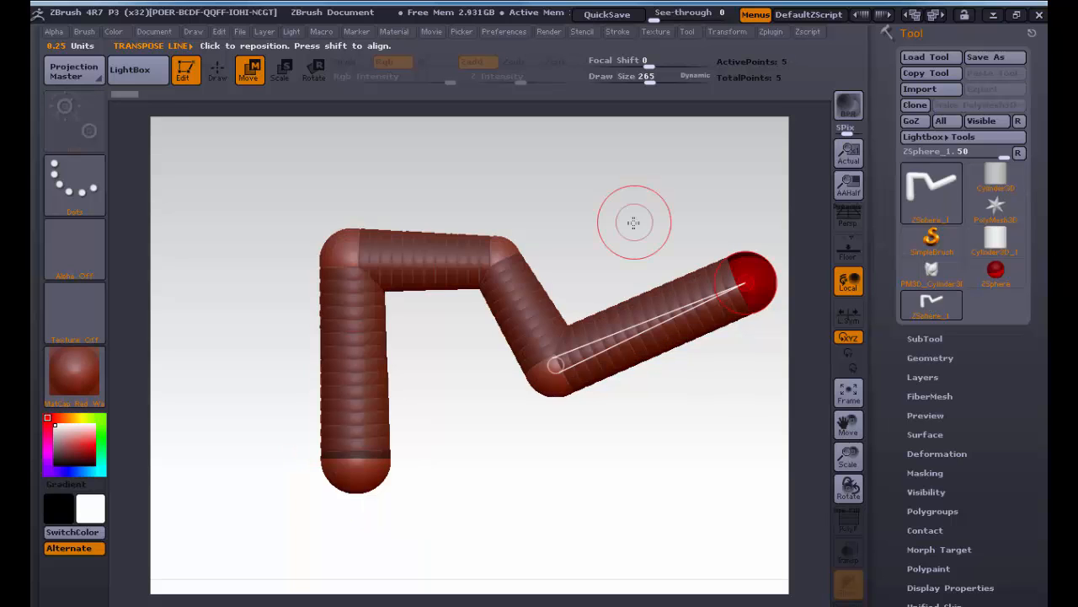
Step: Move the two bend joints and the end ZSphere inward to make the bent chain more compact
left_click(498, 261)
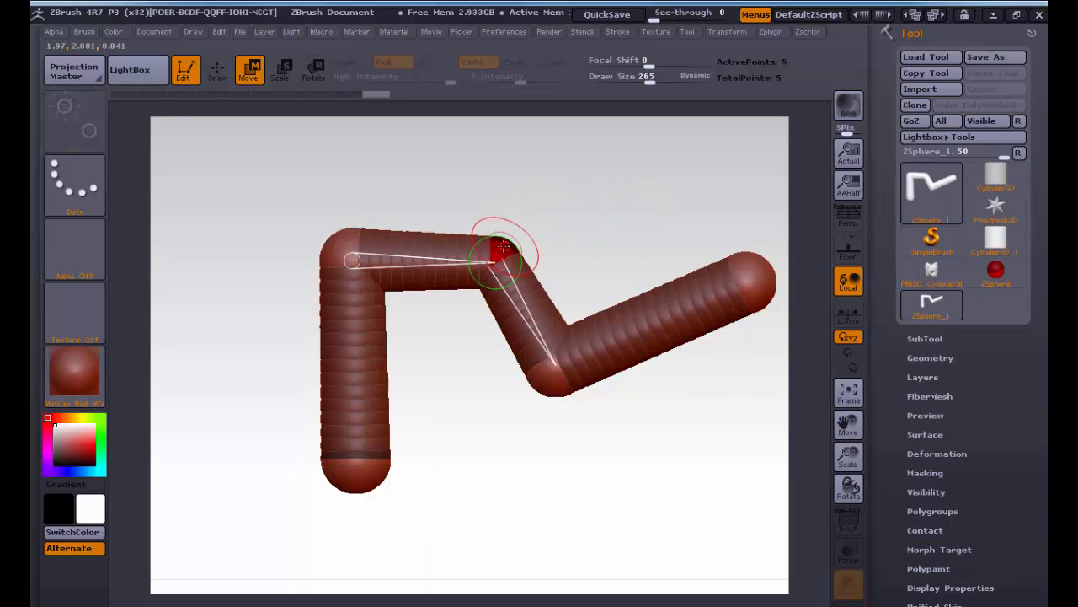
left_click_drag(498, 261, 437, 221)
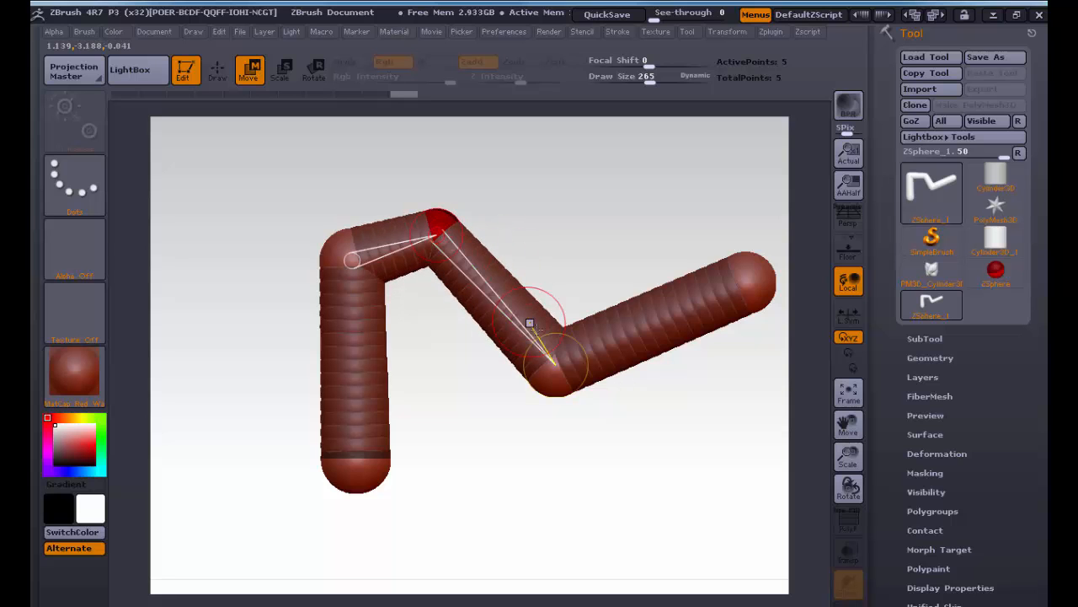
left_click_drag(554, 371, 495, 344)
left_click(747, 285)
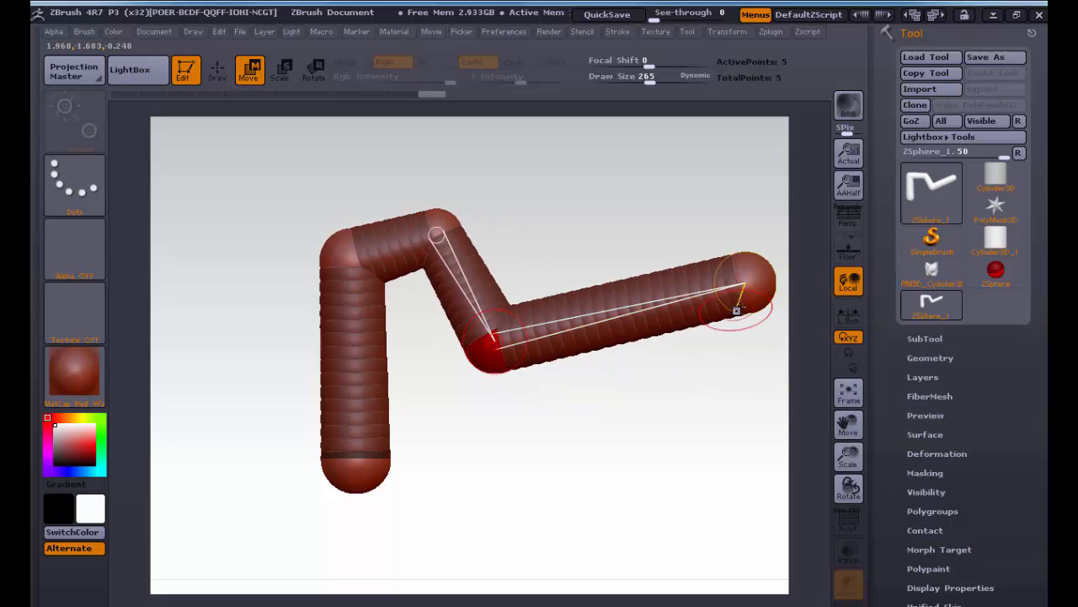
left_click_drag(746, 284, 605, 291)
Step: Scale down the end ZSphere and the two joints before it, and shift the upper joint slightly toward the vertical segment
key("e")
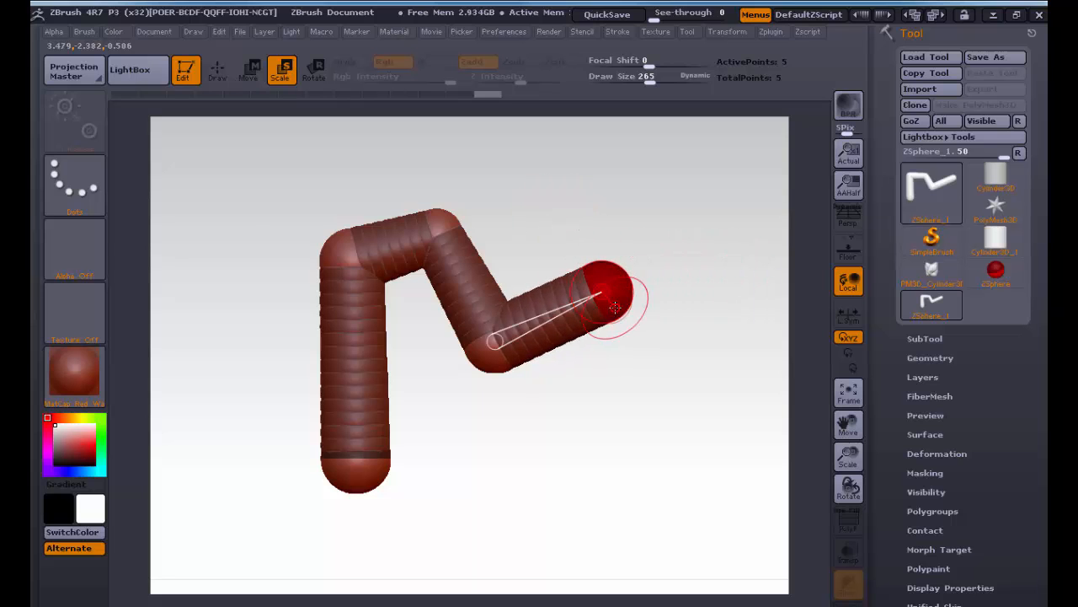
left_click_drag(448, 295, 527, 162)
left_click_drag(607, 292, 599, 194)
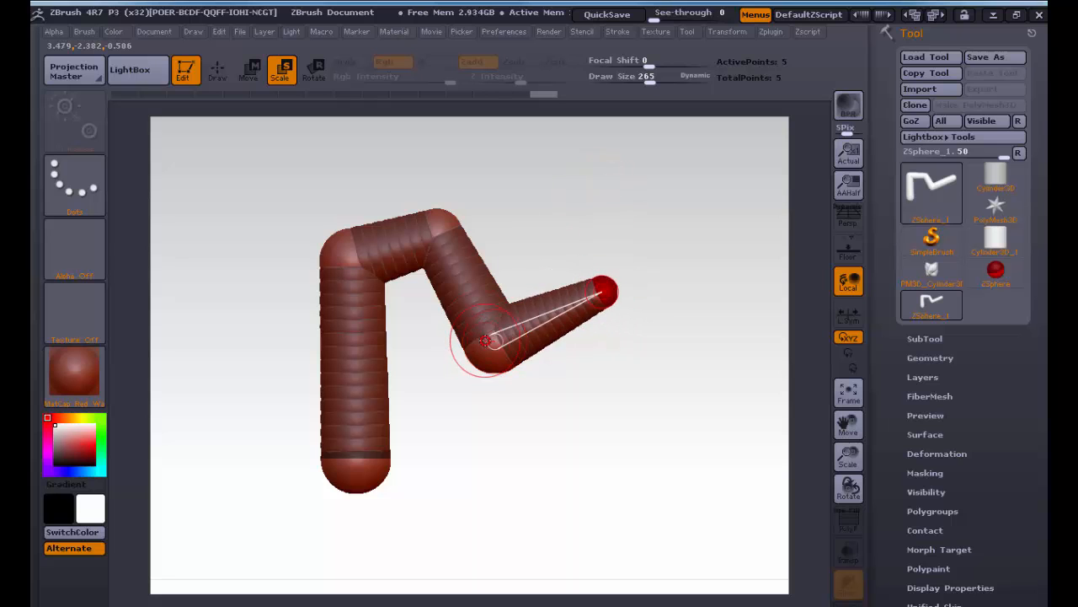
left_click_drag(488, 341, 496, 202)
left_click_drag(494, 350, 489, 286)
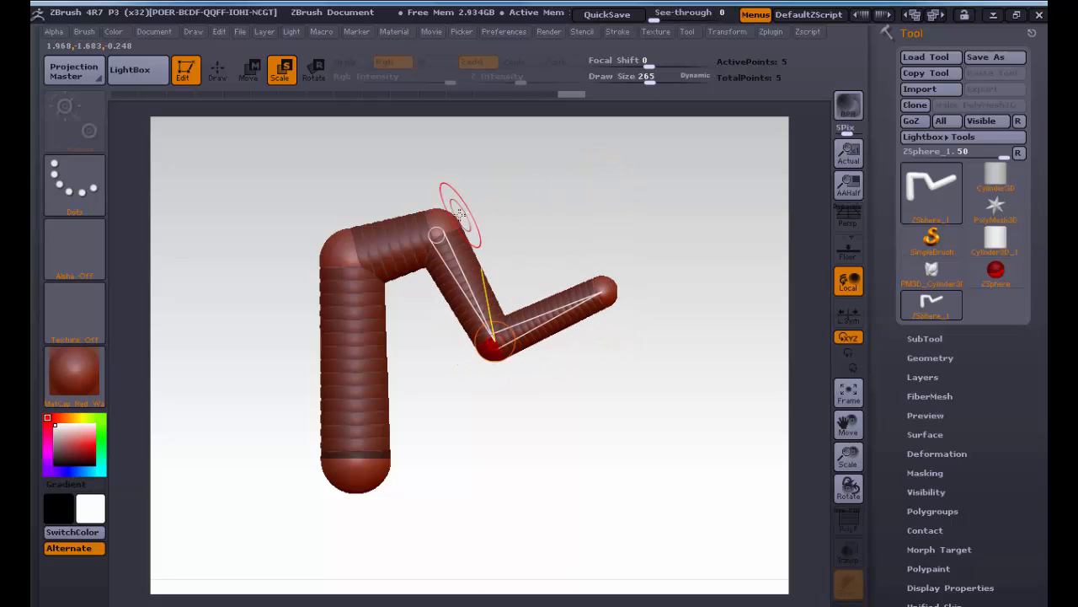
mouse_move(439, 226)
left_mouse_down()
mouse_move(438, 191)
mouse_move(438, 228)
left_mouse_up()
key("w")
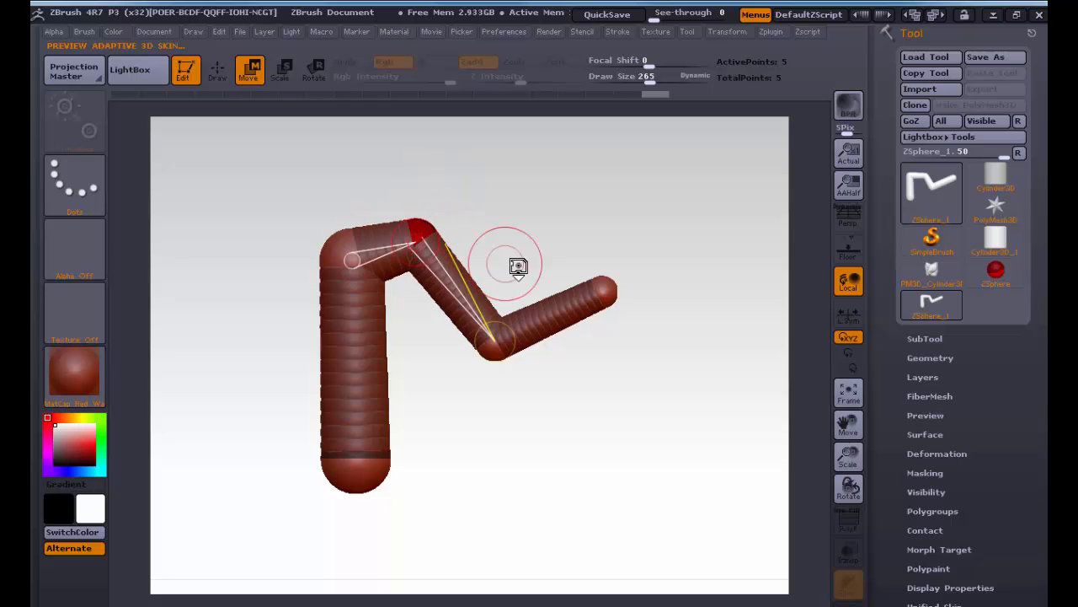
Step: Preview the adaptive skin of the tapered chain and compare the Scale and Rotate modes before returning to the ZSpheres
key("a")
left_click_drag(655, 241, 623, 258)
key("e")
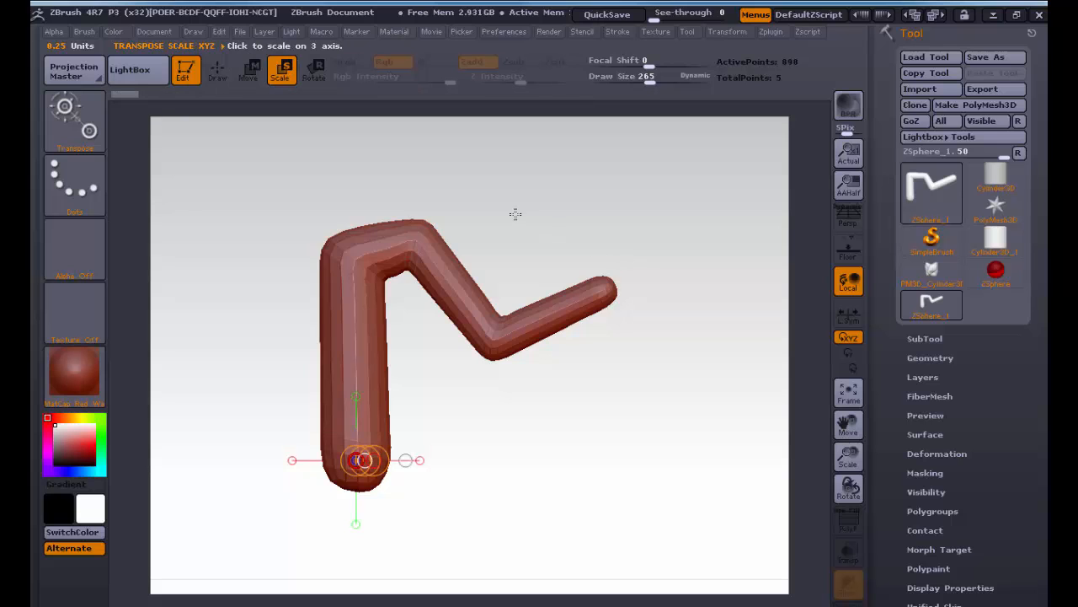
key("r")
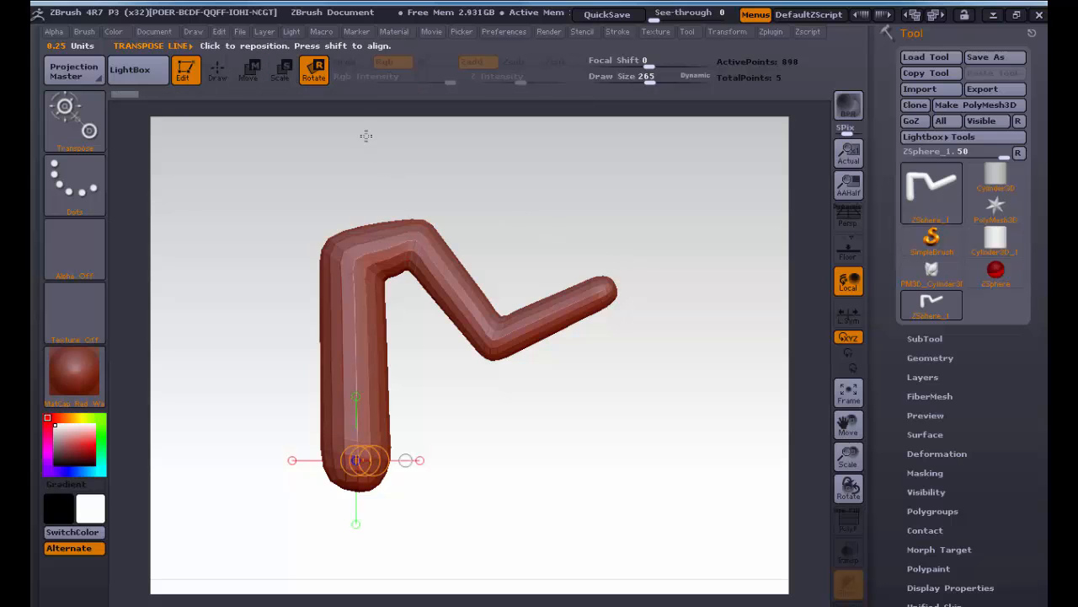
key("e")
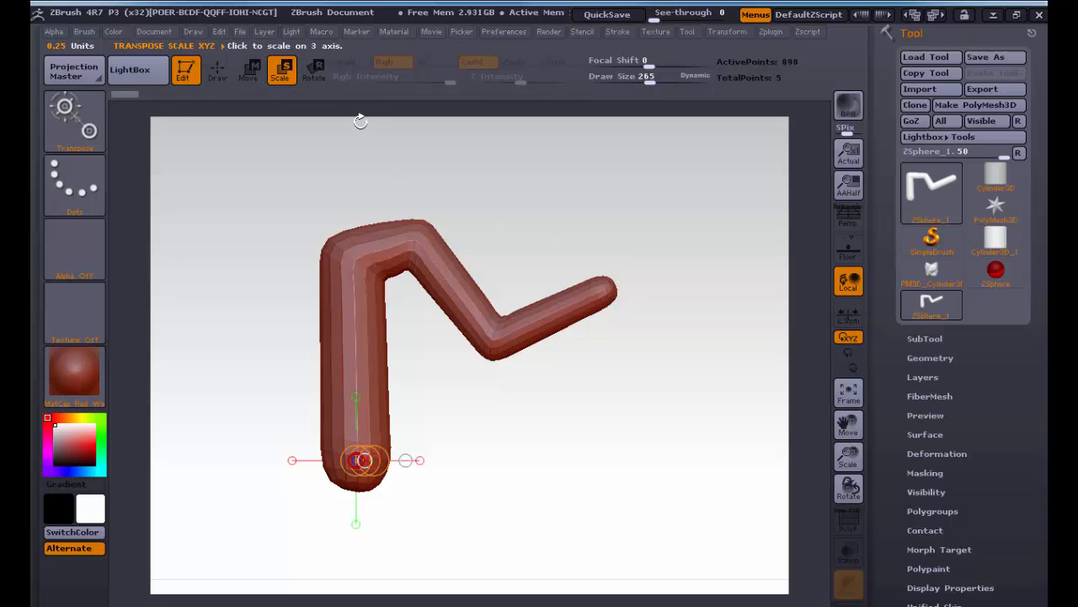
left_click(310, 74)
key("e")
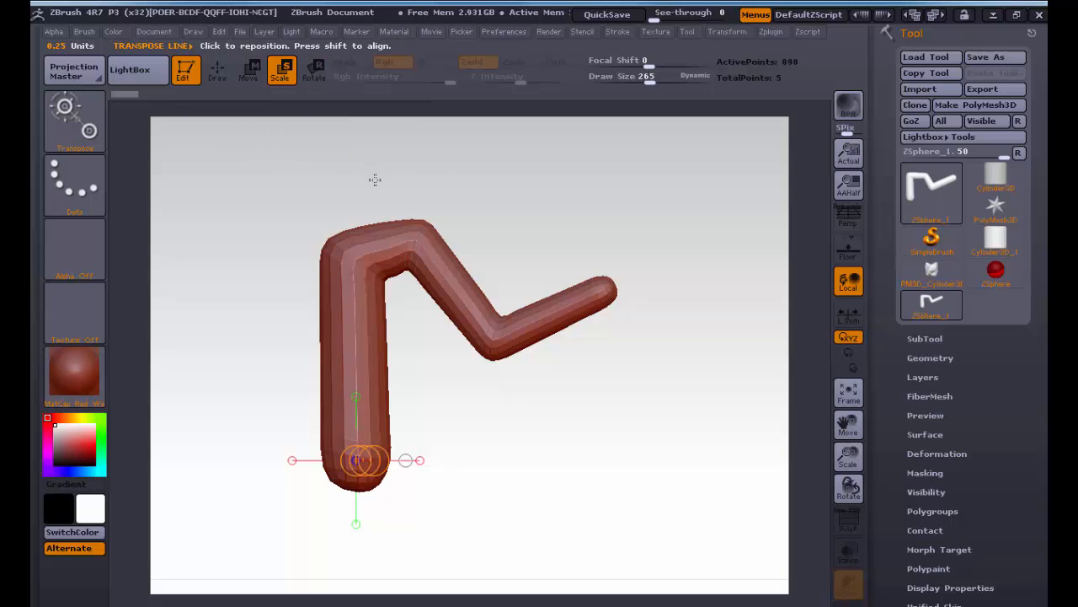
key("a")
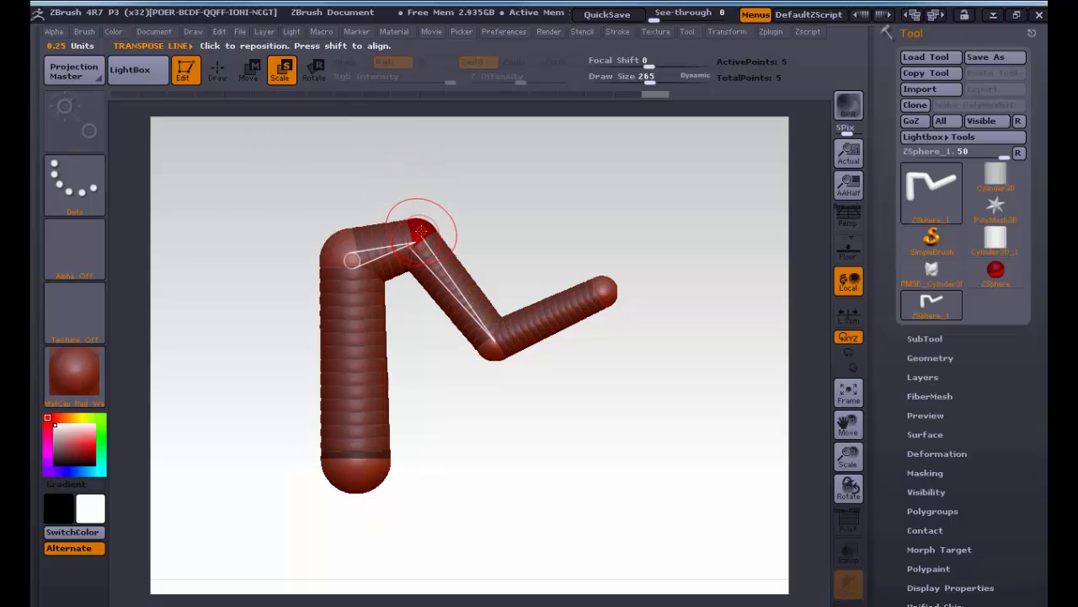
Step: Enlarge the two upper joints and the lower elbow ZSphere, and preview the resulting adaptive skin
left_click(421, 231)
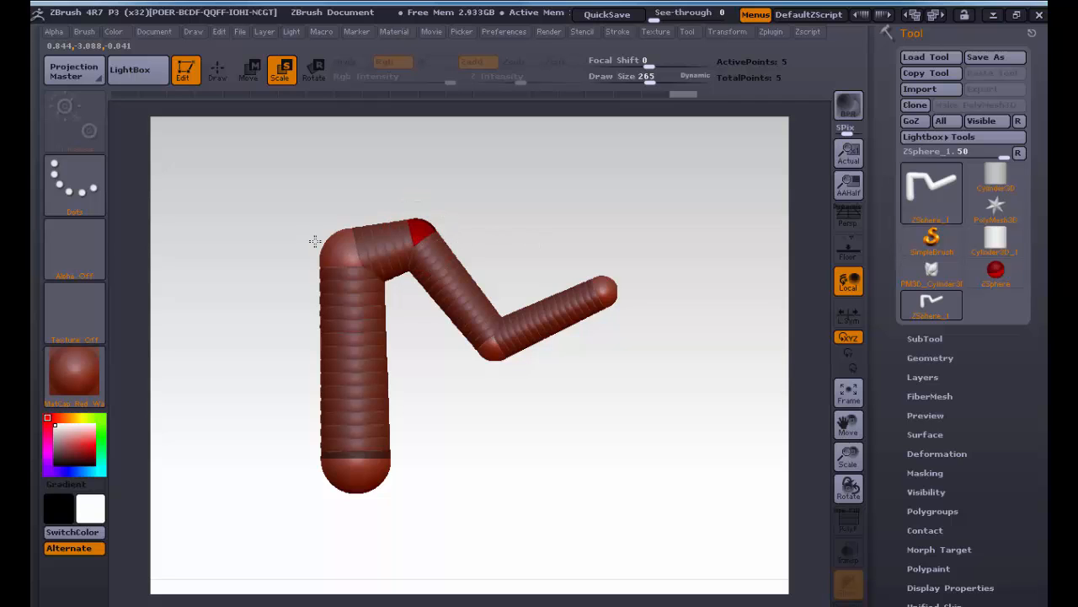
mouse_move(388, 240)
left_mouse_down()
mouse_move(422, 104)
mouse_move(429, 316)
mouse_move(422, 20)
mouse_move(427, 334)
mouse_move(455, 514)
left_mouse_up()
mouse_move(415, 242)
left_mouse_down()
mouse_move(417, 340)
mouse_move(430, 291)
left_mouse_up()
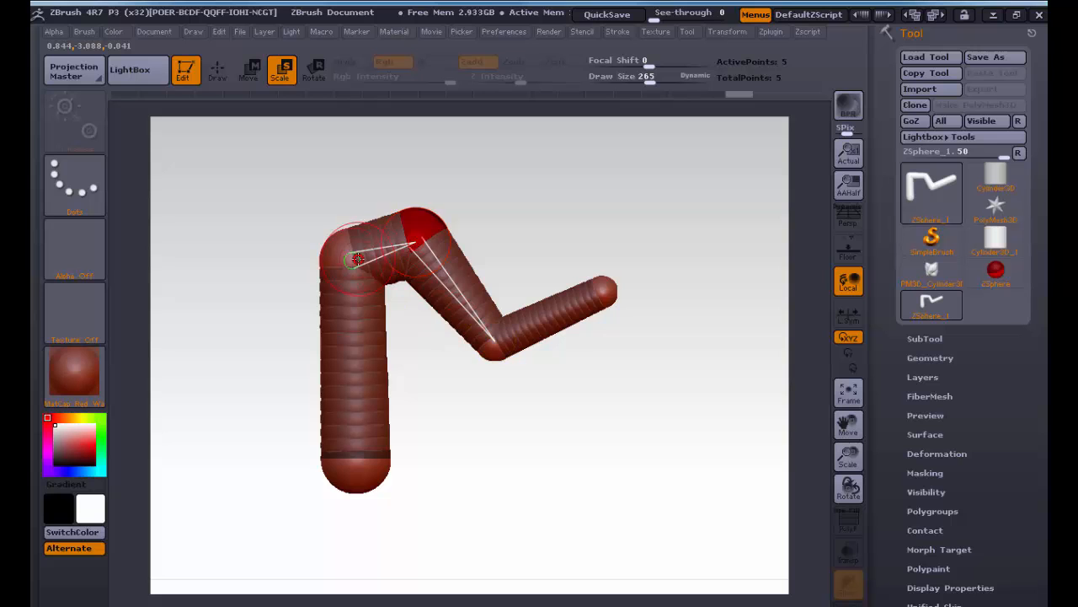
left_click_drag(347, 254, 373, 523)
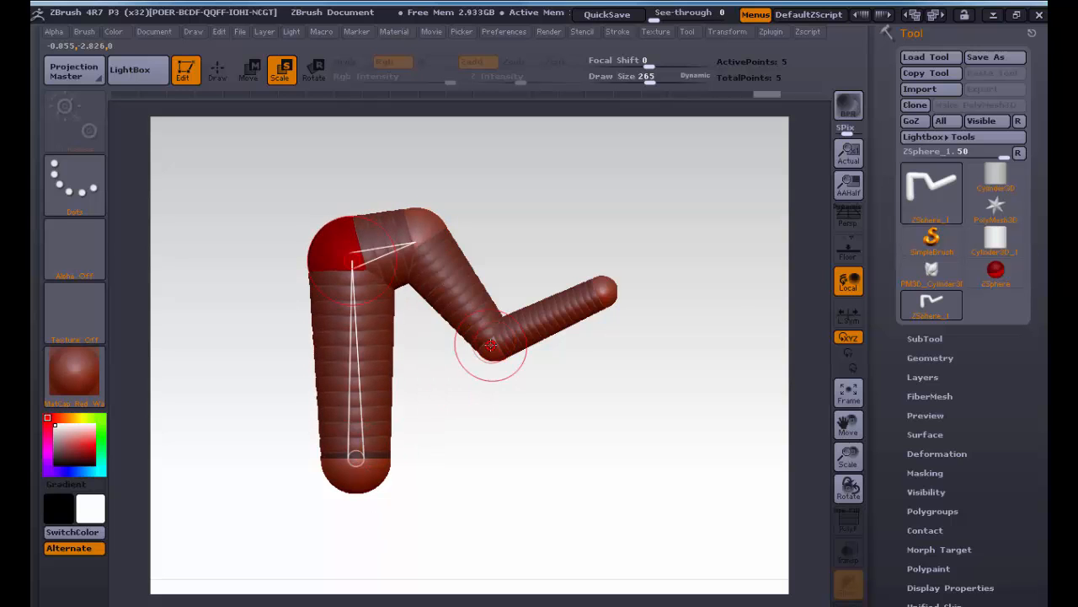
left_click_drag(493, 349, 493, 567)
key("a")
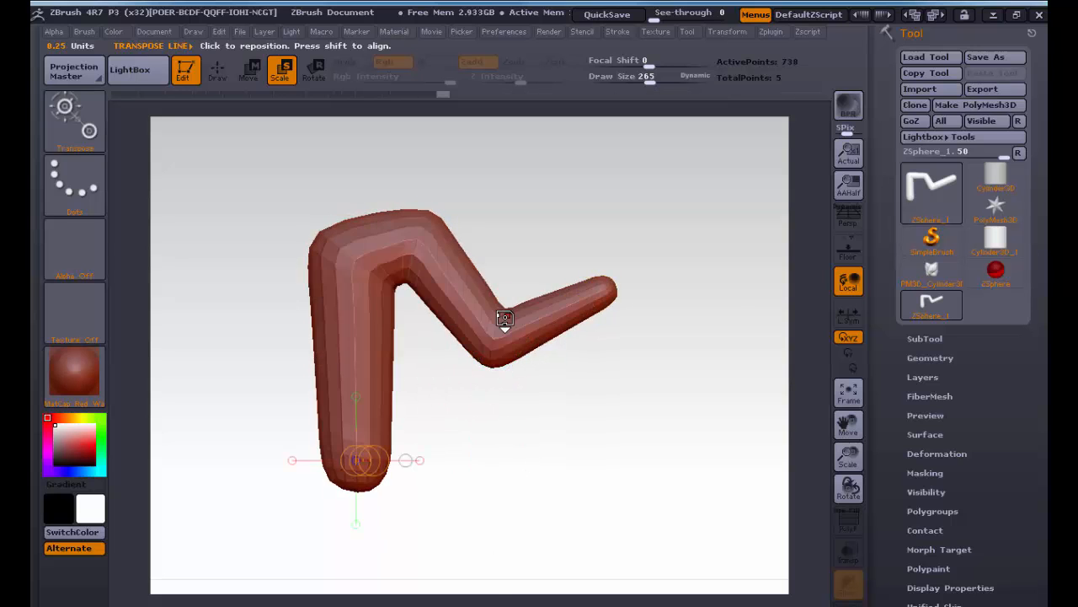
key("a")
Step: Return to Draw mode and switch the active tool from the bent chain to the single ZSphere
left_click(217, 70)
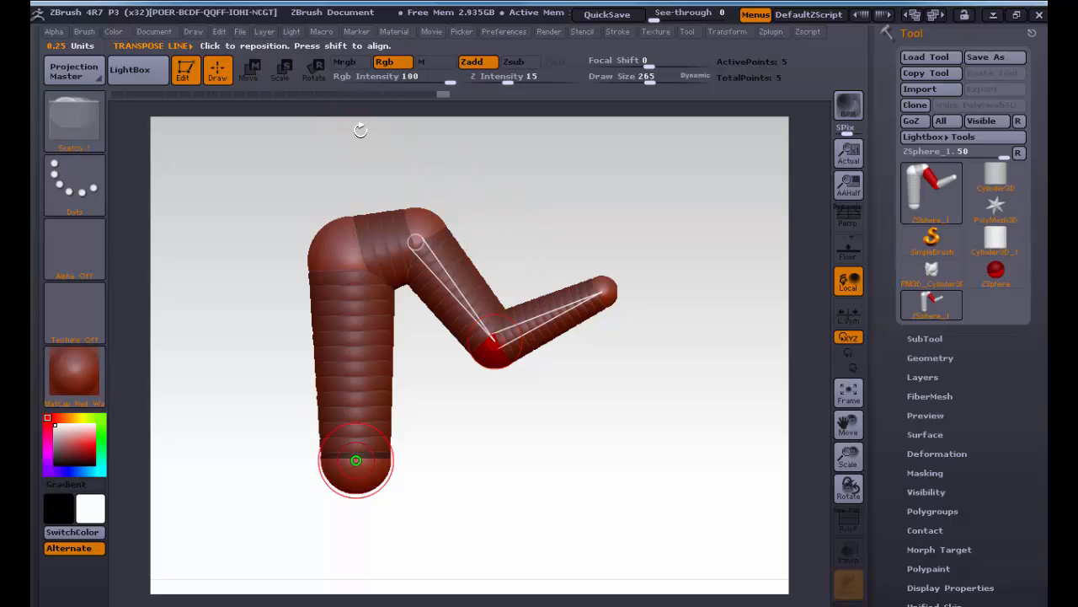
left_click_drag(631, 192, 582, 200)
left_click_drag(329, 255, 590, 274)
left_click(1010, 281)
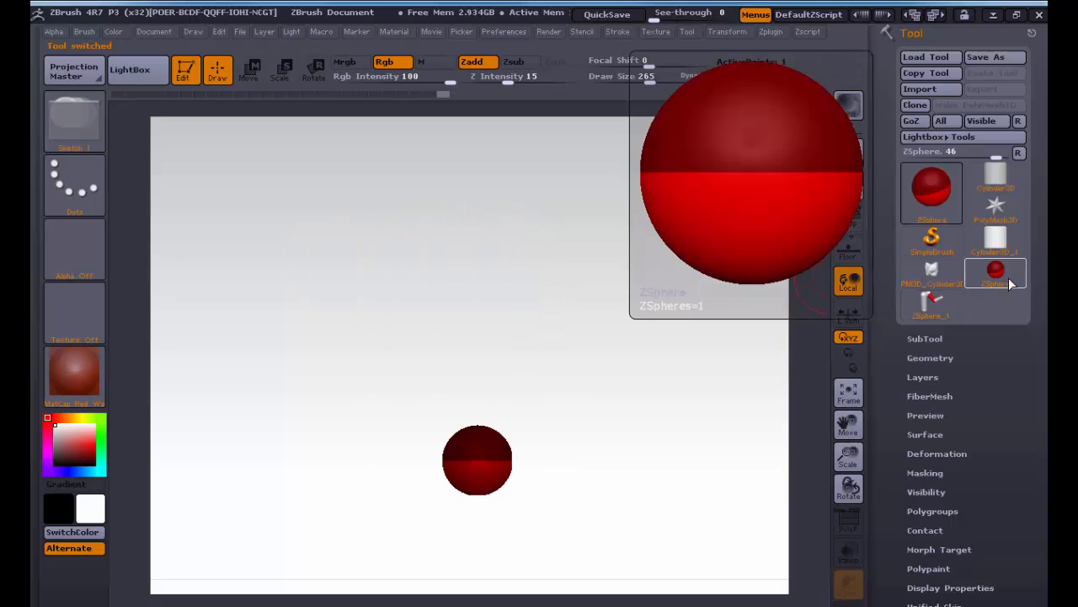
Step: Activate symmetry for the single ZSphere so that edits mirror between its left and right sides
left_click_drag(515, 286, 551, 309)
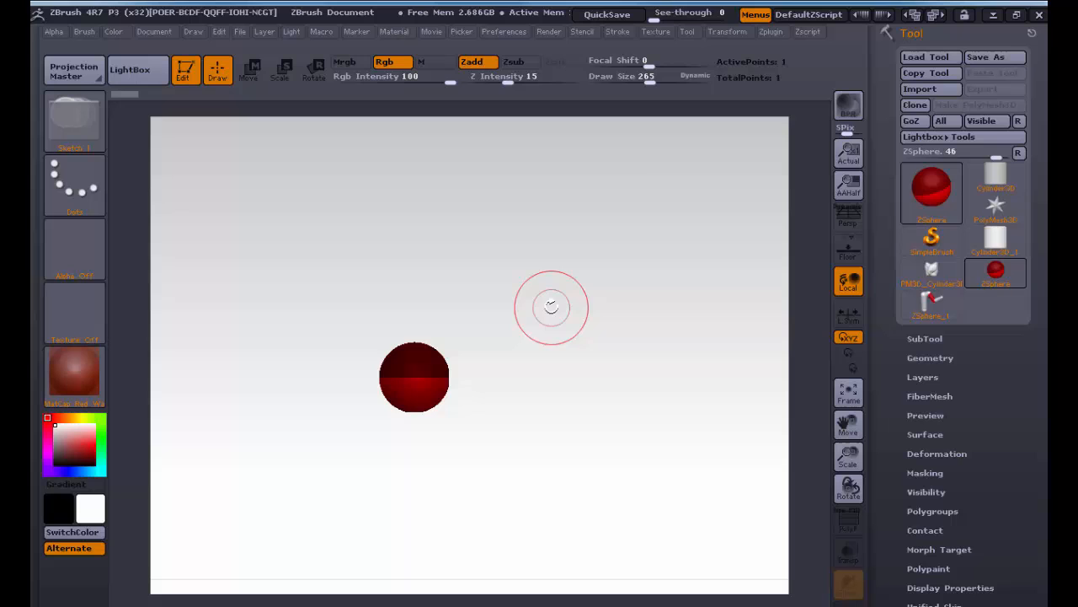
left_click(729, 31)
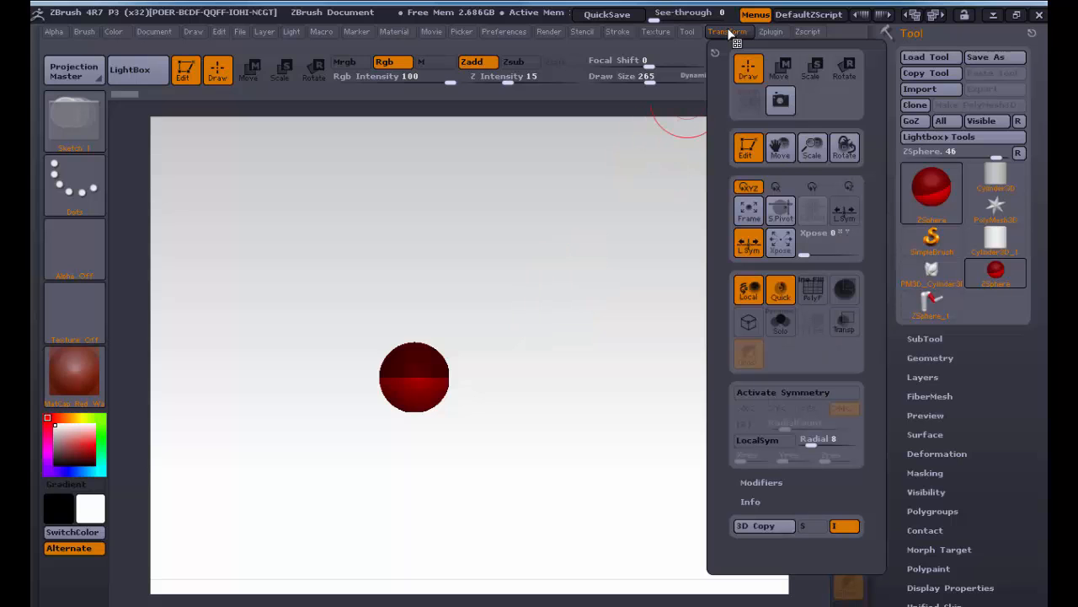
left_click(749, 394)
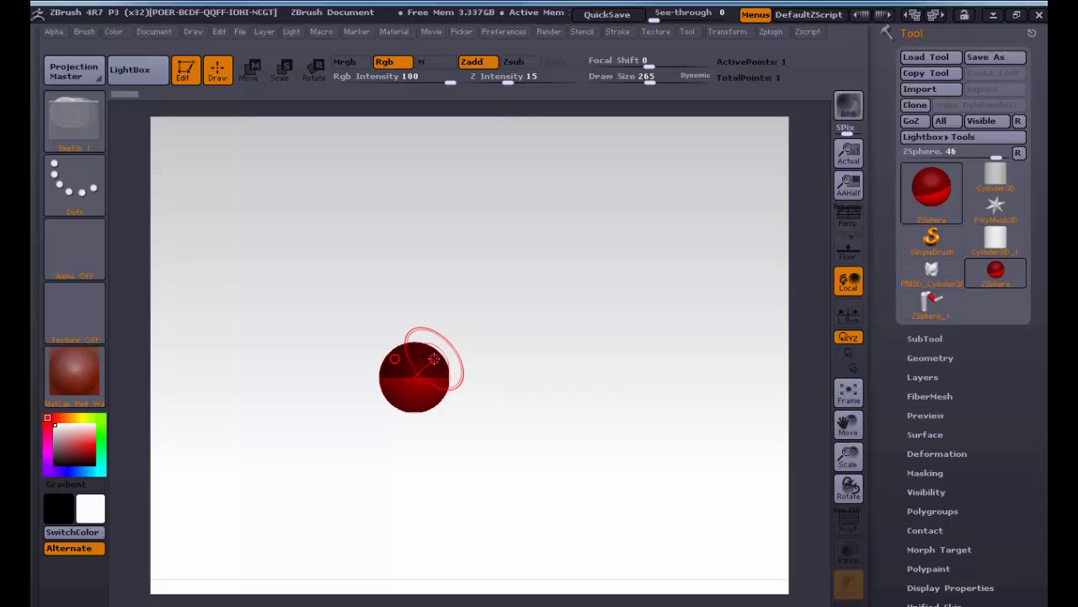
left_click_drag(478, 348, 516, 348, "alt")
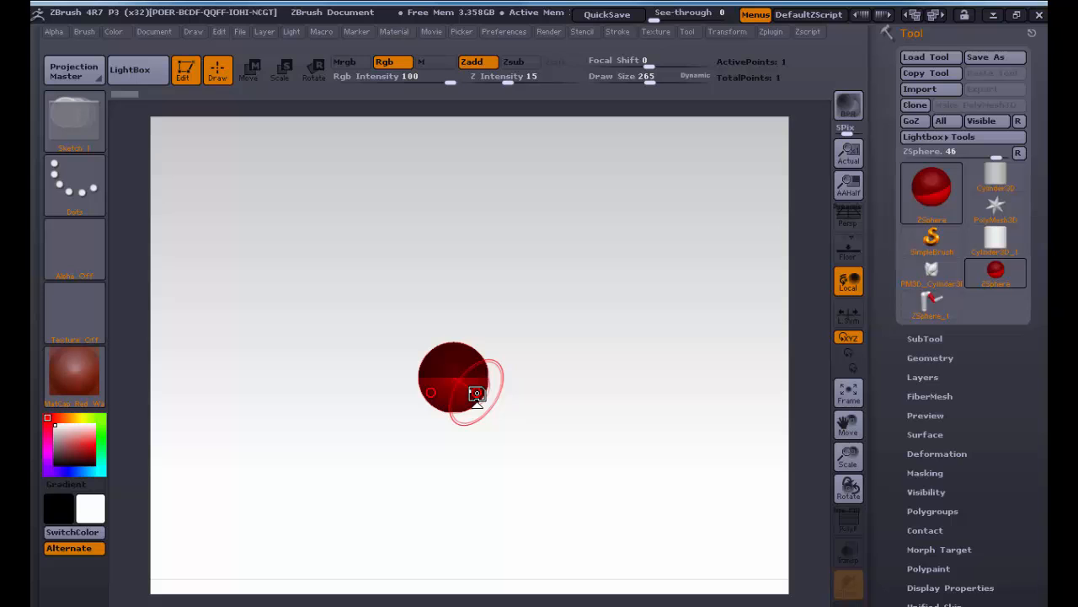
Step: Switch to Internet Explorer, search Google Images for "skeleton" in a new tab, and enlarge the first front-view human skeleton
key("alt+Tab")
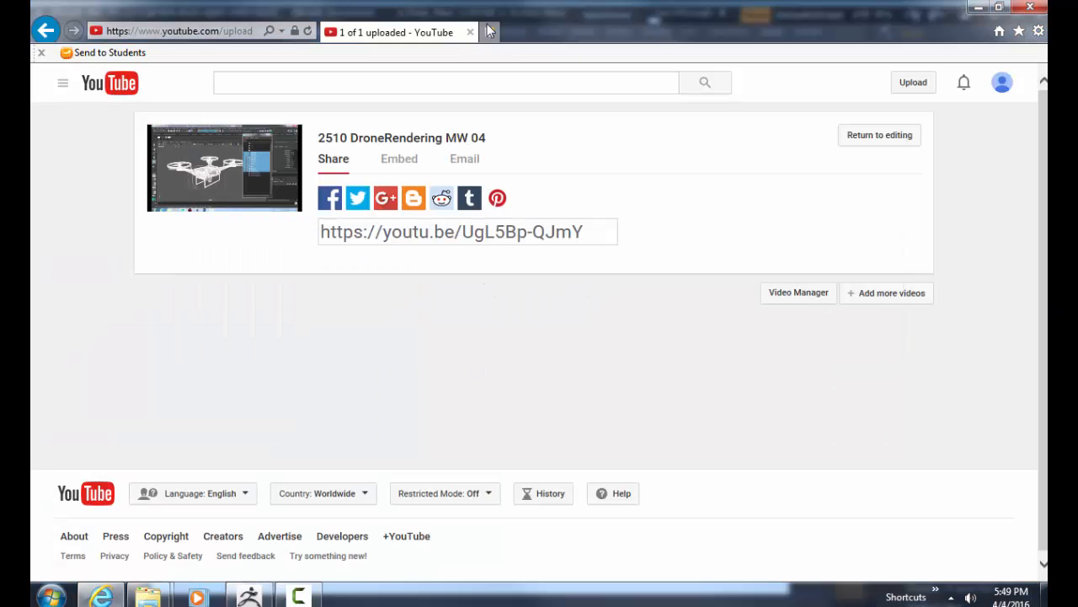
left_click(489, 31)
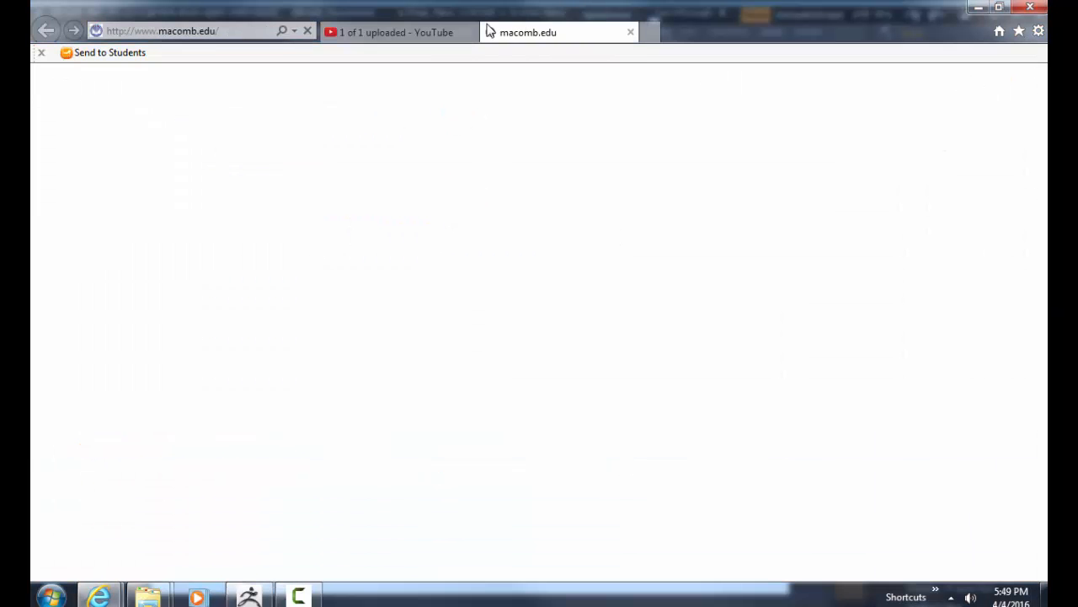
type("skelete")
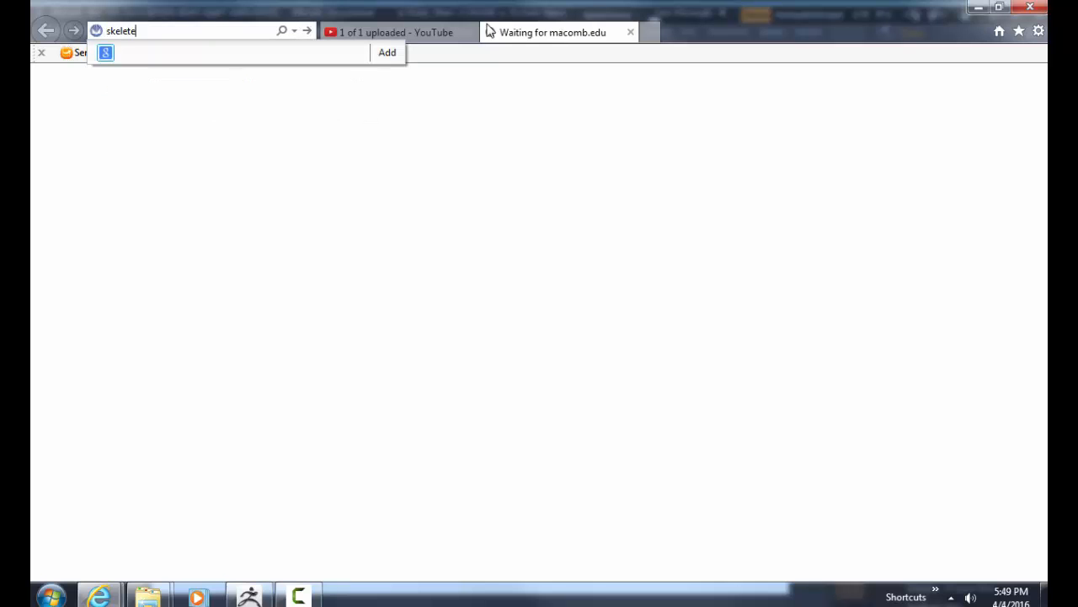
type("n")
key("Return")
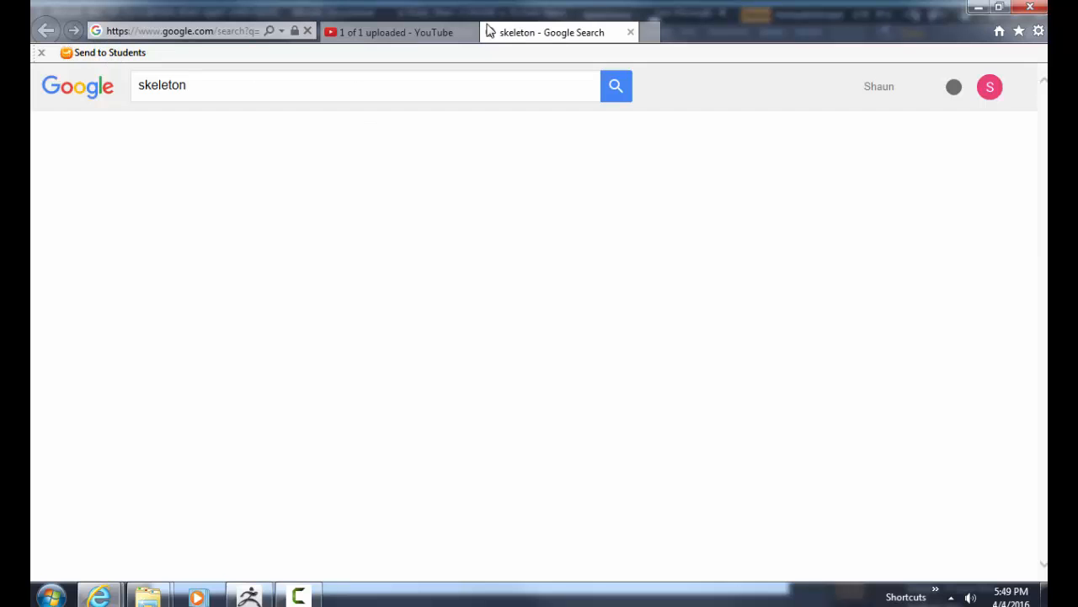
left_click(193, 132)
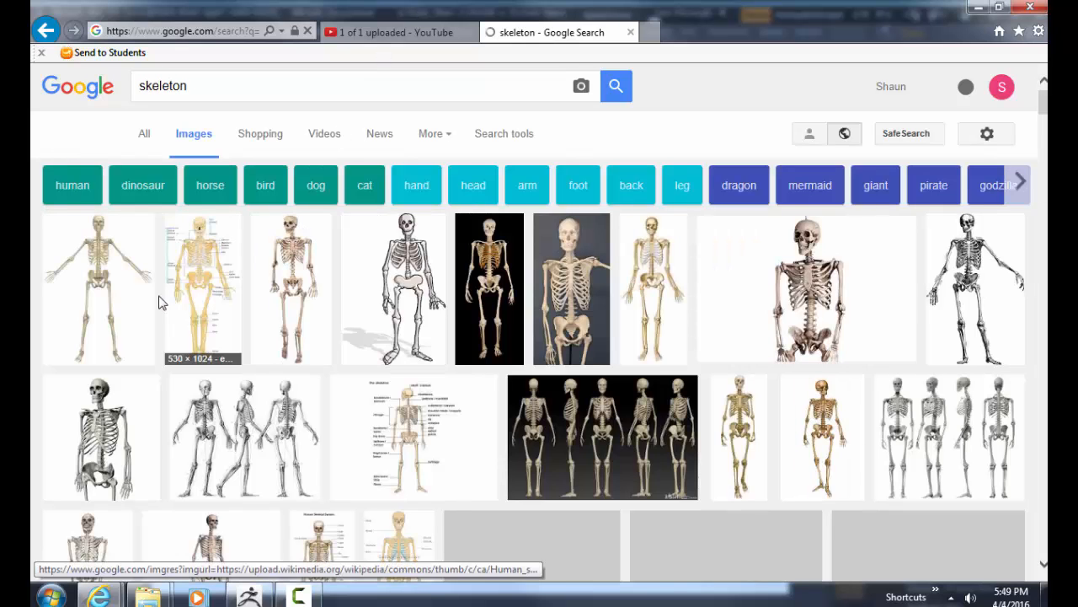
left_click(118, 294)
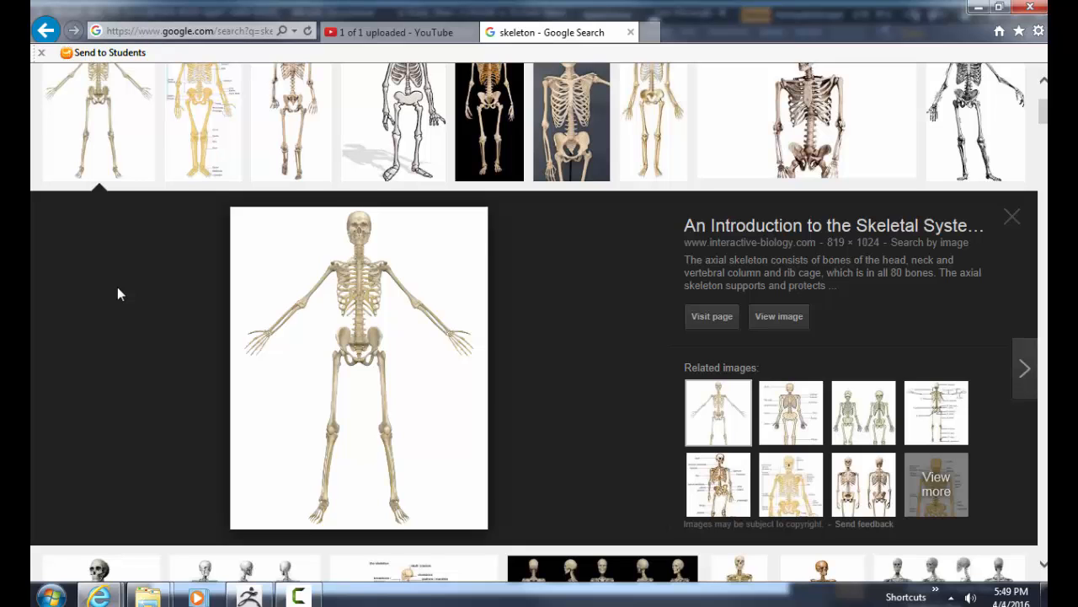
Step: Switch back to ZBrush and compare the single ZSphere with the skeleton reference image
key("alt+Tab")
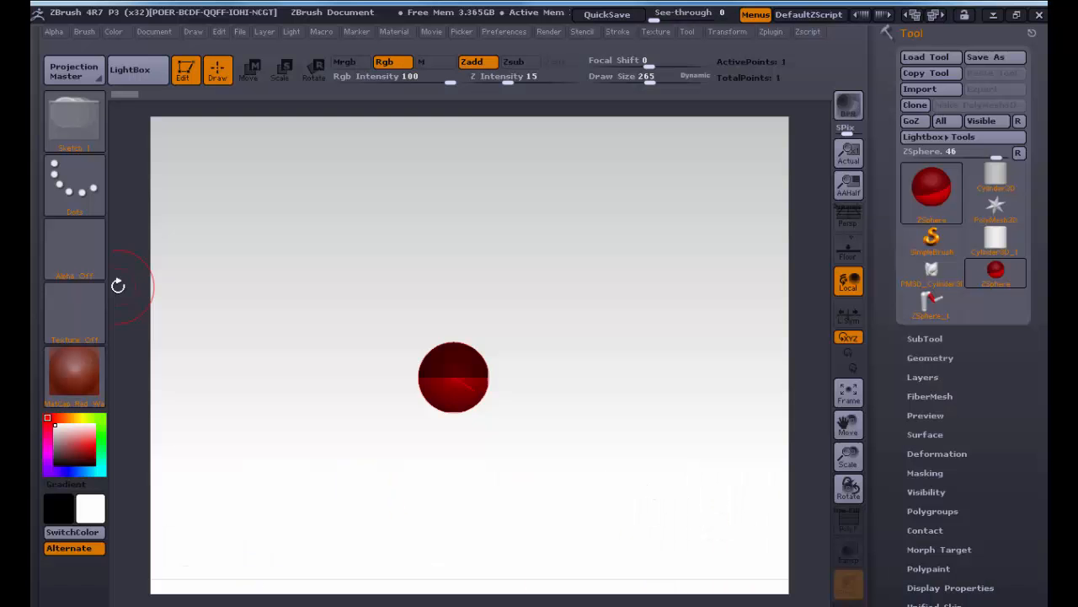
left_click(664, 33)
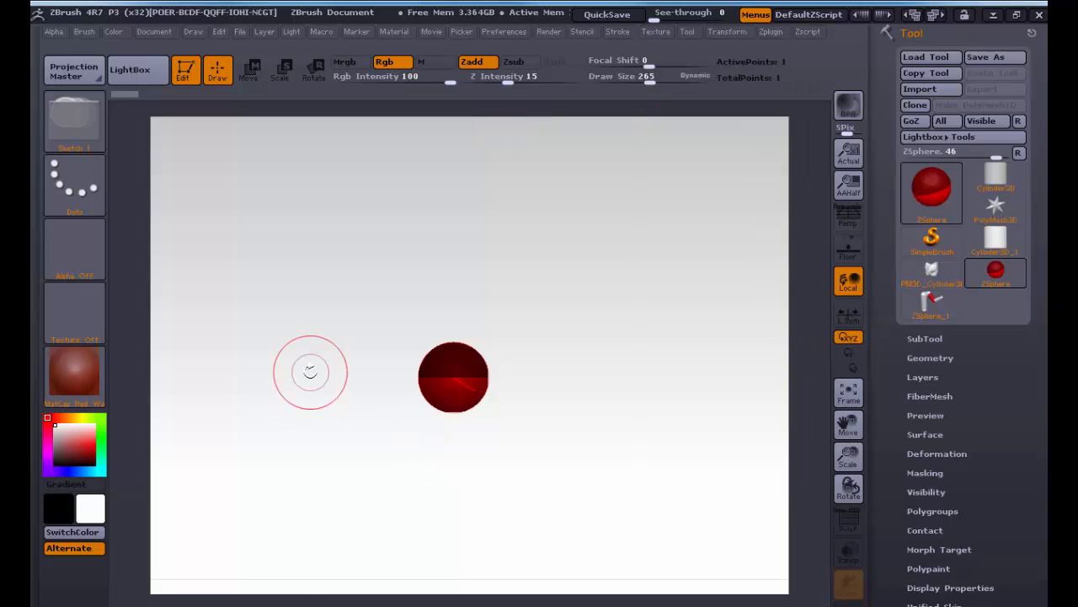
key("alt+Tab")
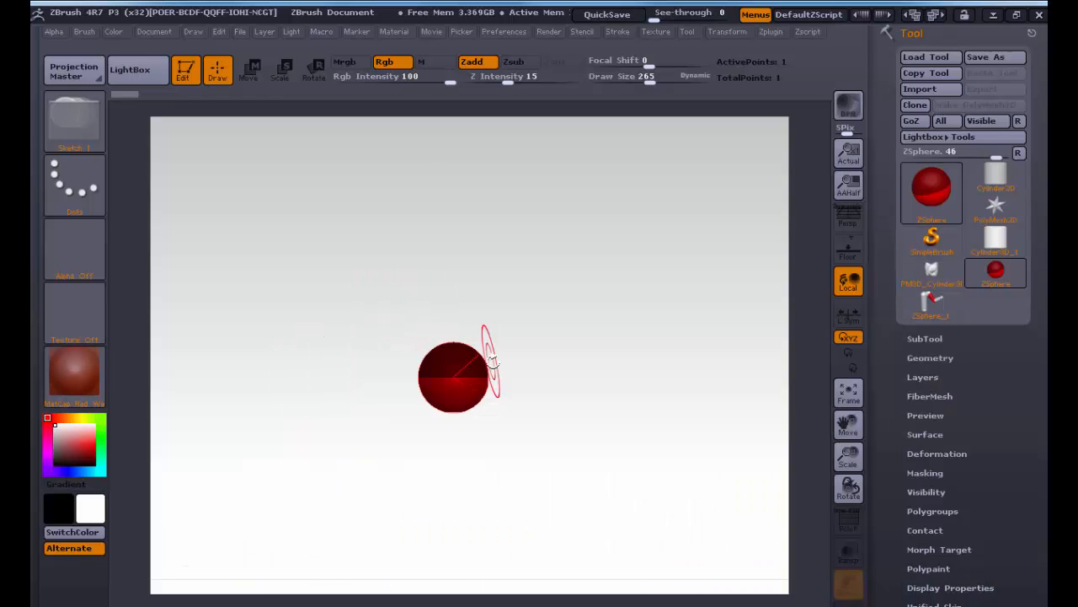
Step: Add a mirrored pair of hip ZSpheres low on either side of the root ZSphere and adjust their depth
left_click_drag(562, 375, 756, 404, "alt")
left_click_drag(712, 450, 712, 407, "alt")
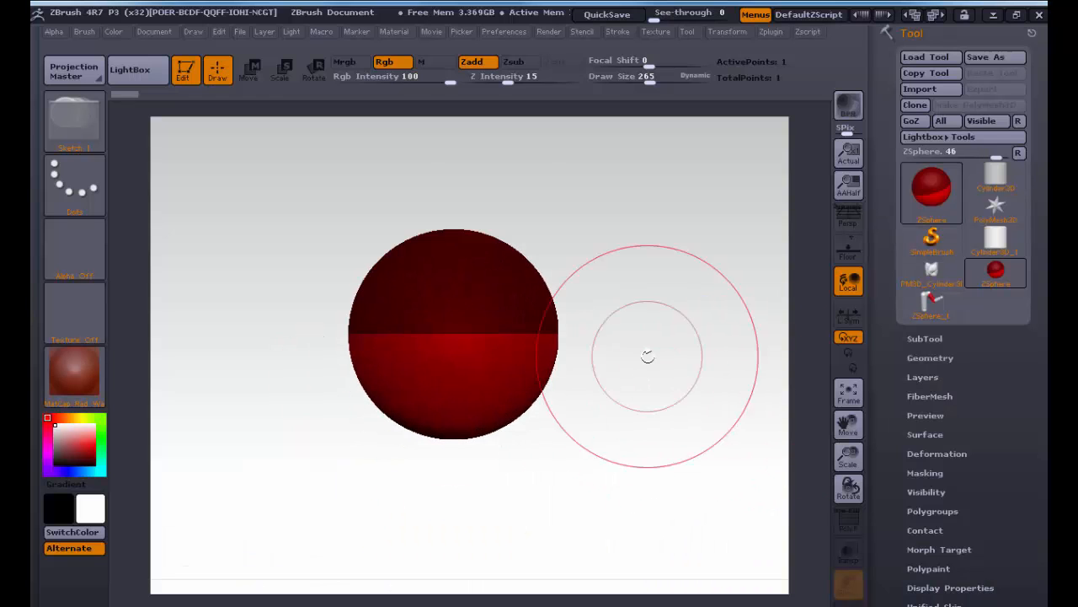
left_click_drag(541, 385, 595, 392)
key("w")
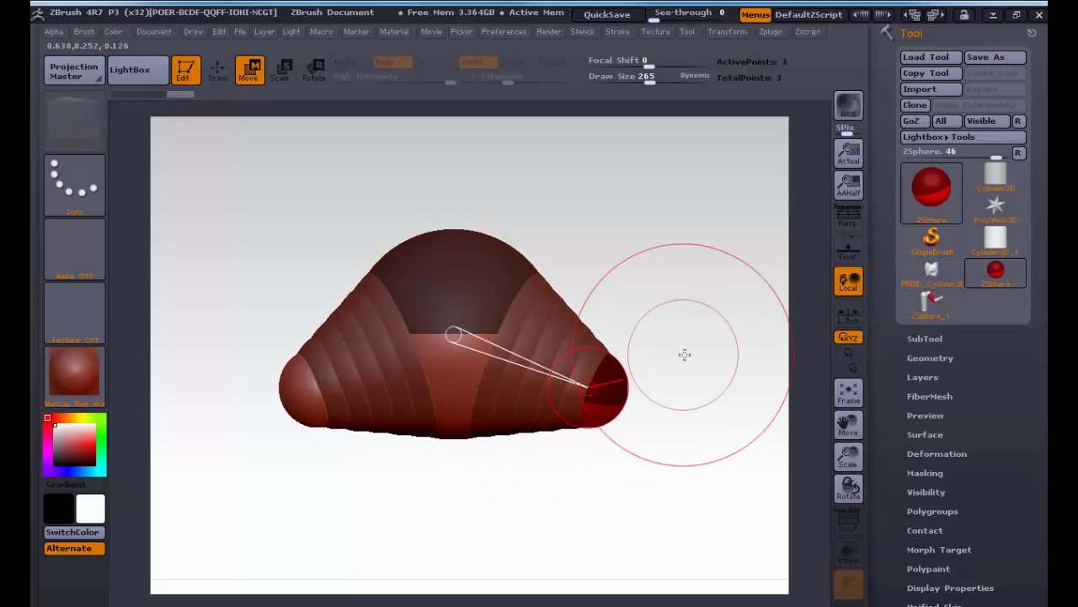
left_click_drag(684, 355, 595, 361)
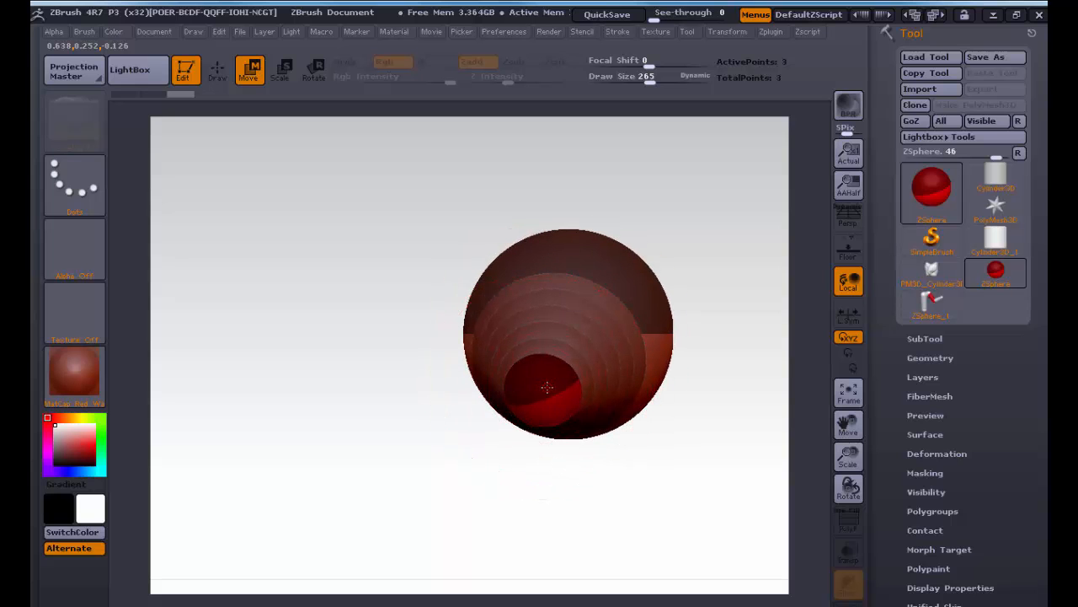
left_click_drag(400, 405, 489, 402)
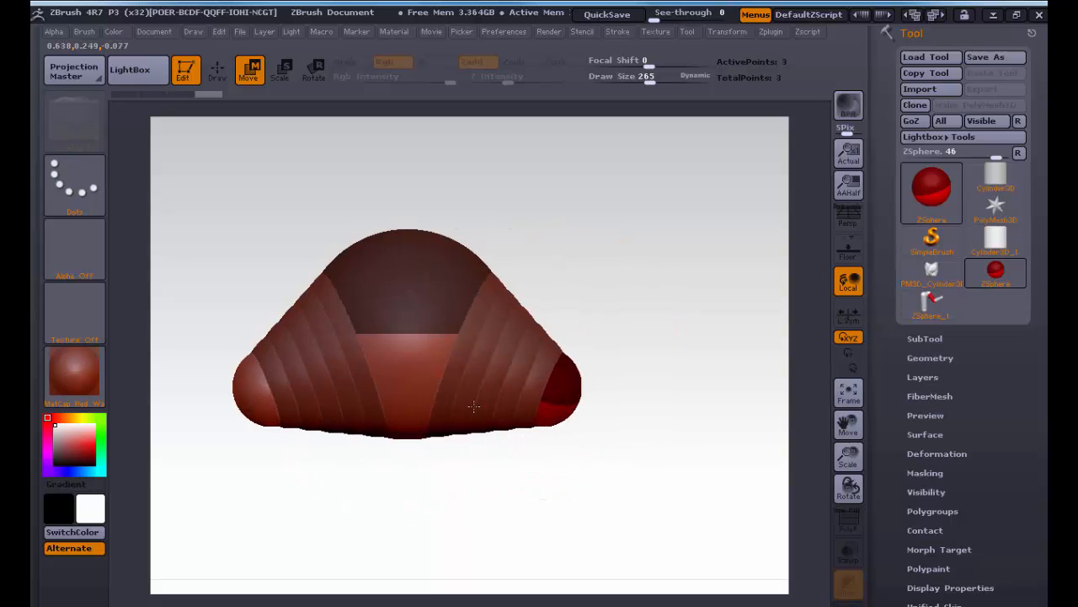
Step: Enlarge the mirrored hip ZSpheres to nearly the root's size and raise them slightly
key("e")
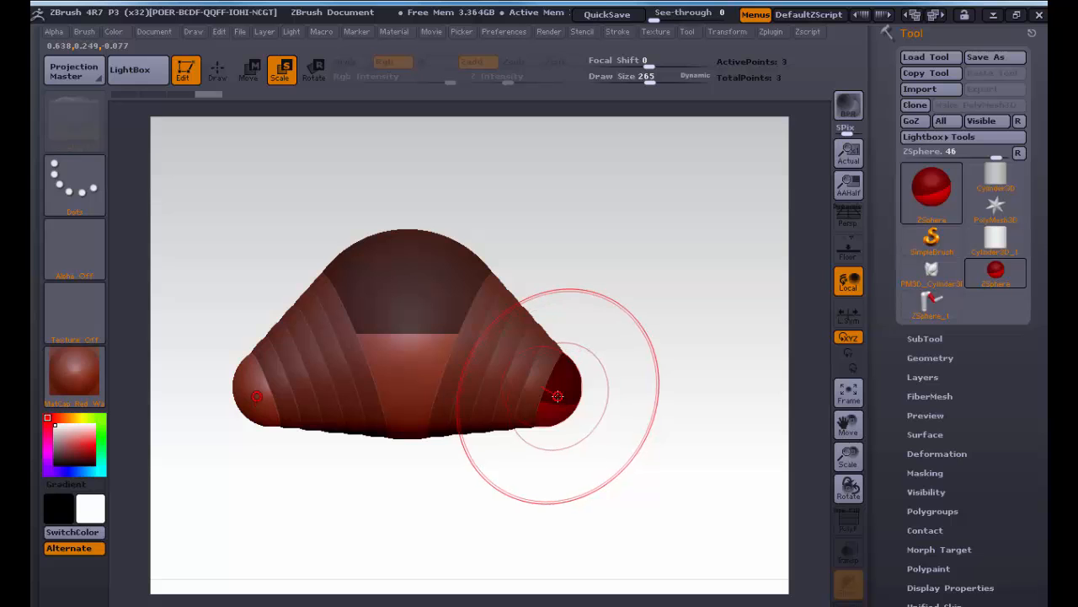
left_click_drag(558, 396, 498, 587)
left_click_drag(545, 393, 533, 514)
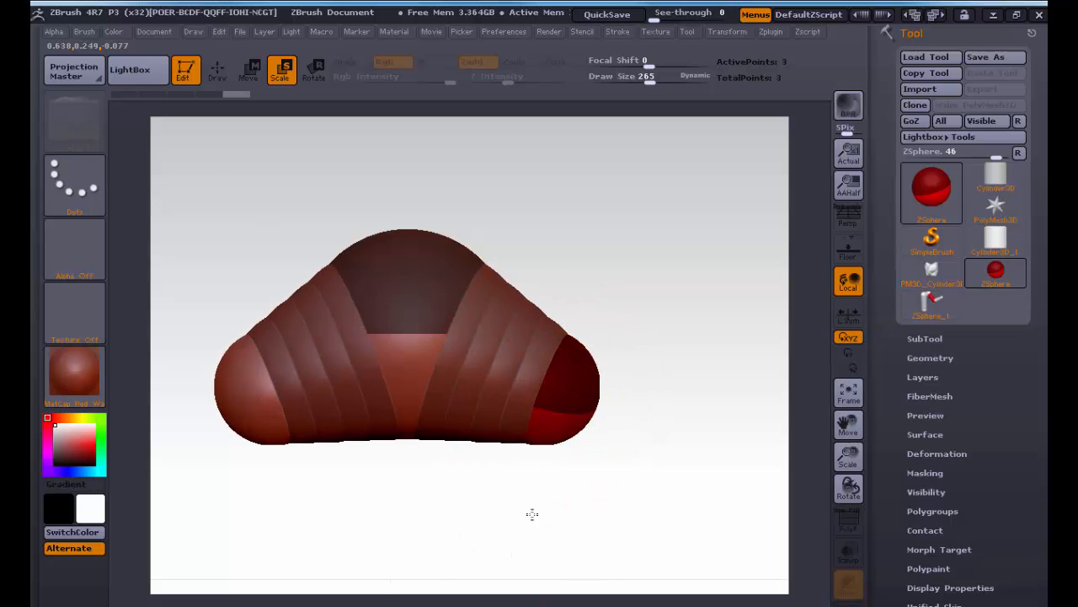
left_click_drag(561, 385, 542, 491)
left_click_drag(544, 396, 540, 451)
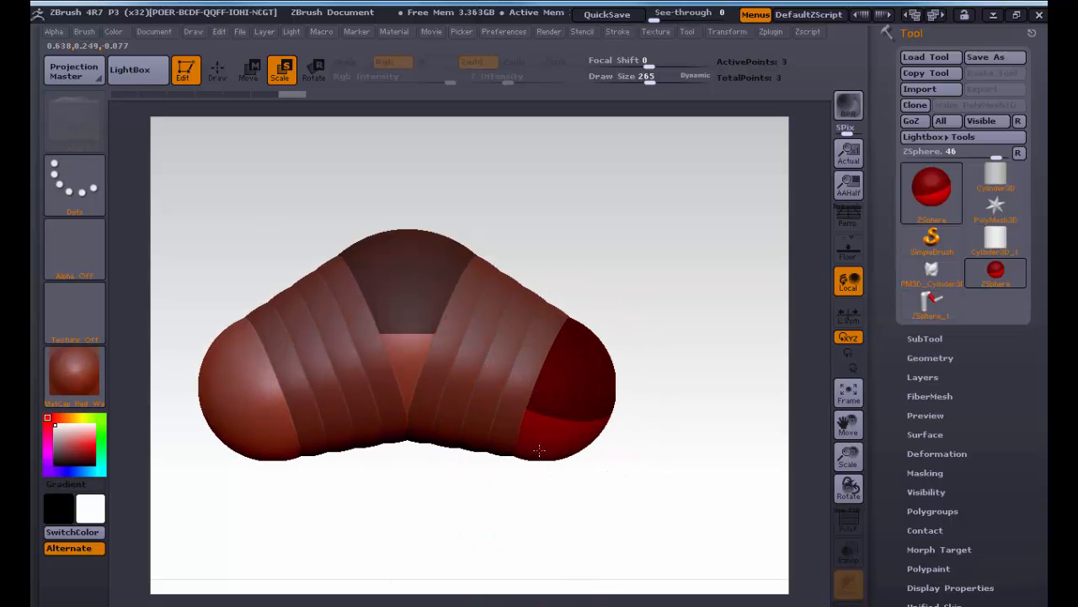
key("w")
left_click_drag(538, 380, 544, 436)
key("e")
mouse_move(625, 457)
left_mouse_down()
mouse_move(580, 456)
mouse_move(621, 447)
left_mouse_up()
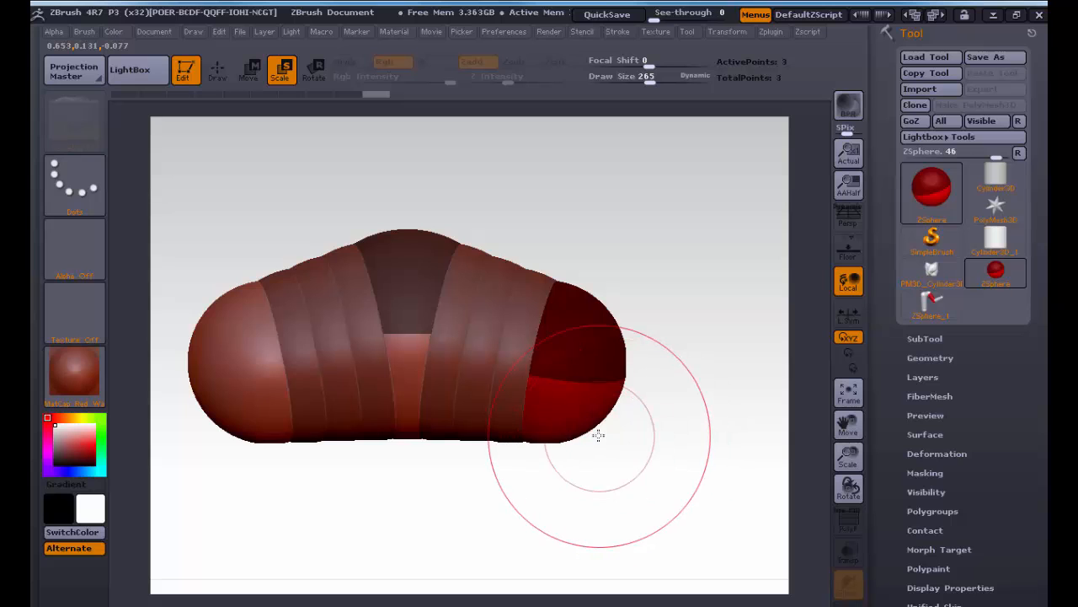
Step: Add a smaller mirrored pair of ZSpheres on the lower front of the hip ZSpheres
key("q")
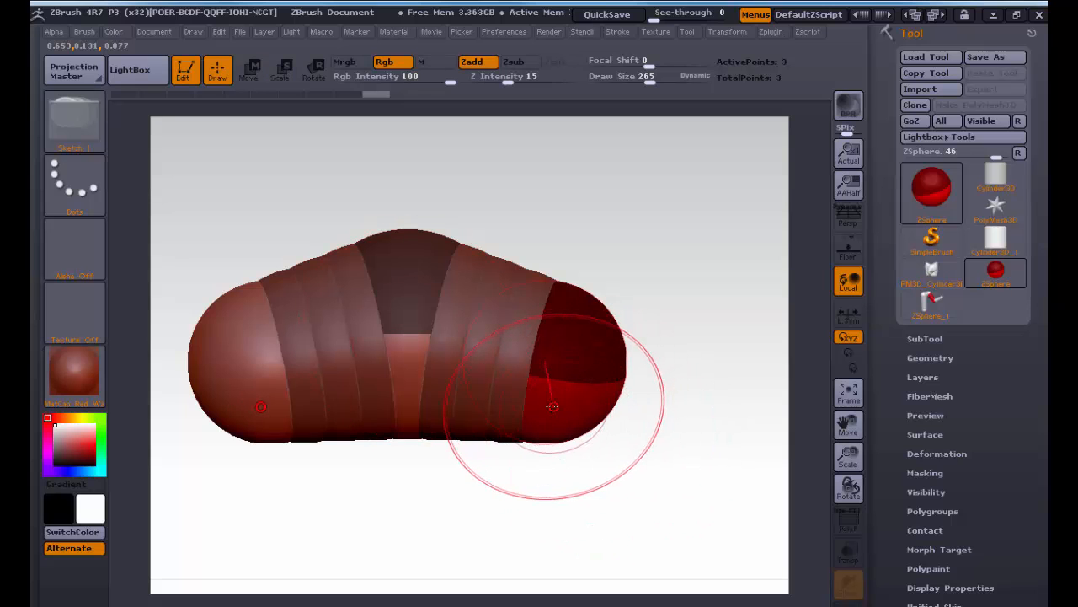
left_click_drag(552, 404, 596, 412)
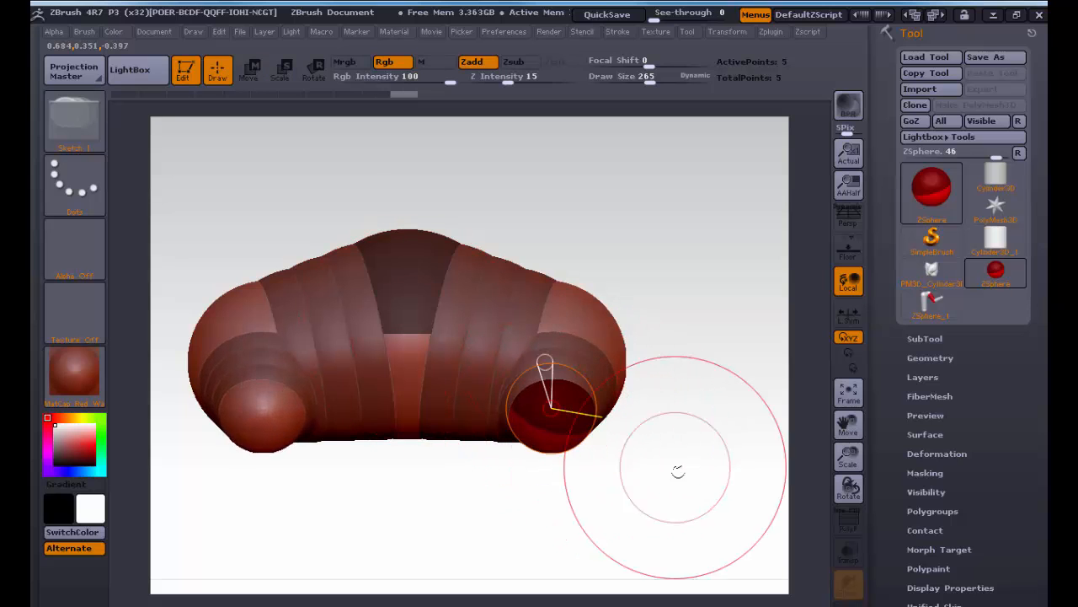
left_click_drag(677, 470, 602, 474)
left_click_drag(514, 508, 641, 385, "alt")
key("w")
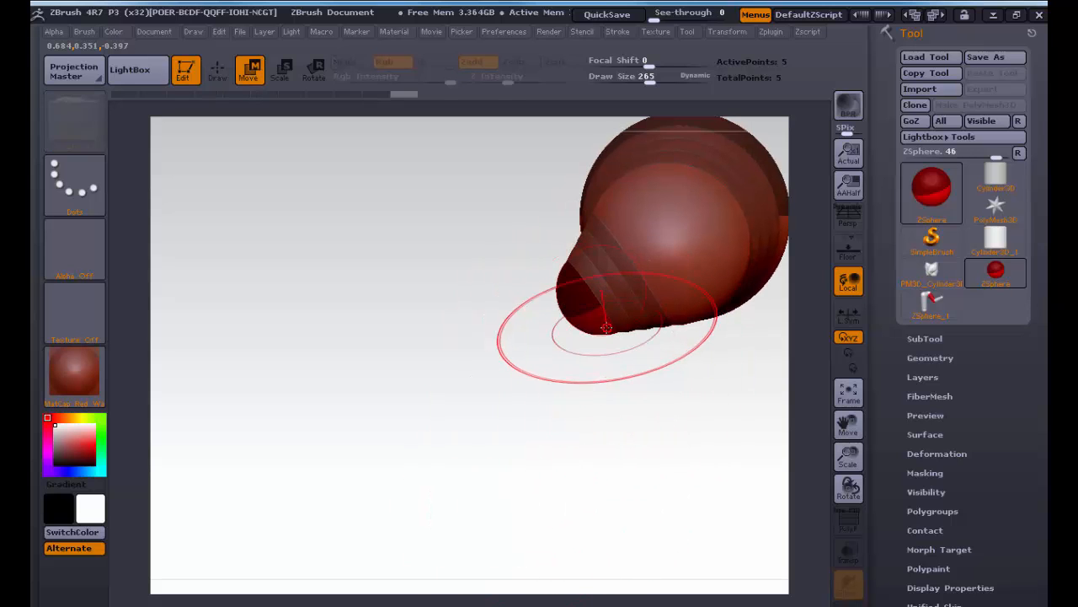
left_click_drag(597, 298, 370, 581)
left_click_drag(387, 327, 457, 337)
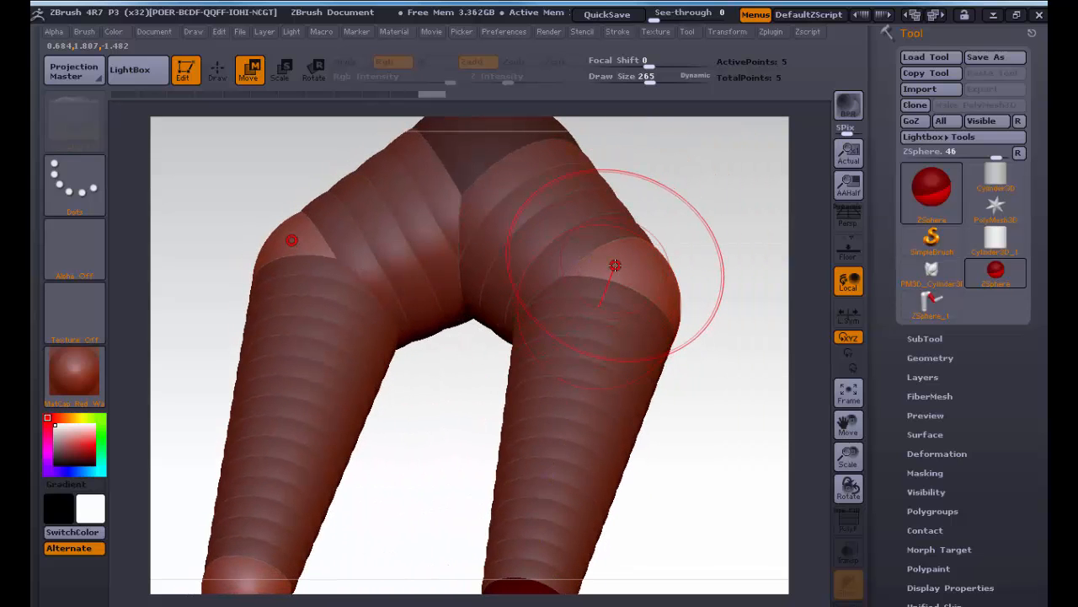
key("ctrl+z")
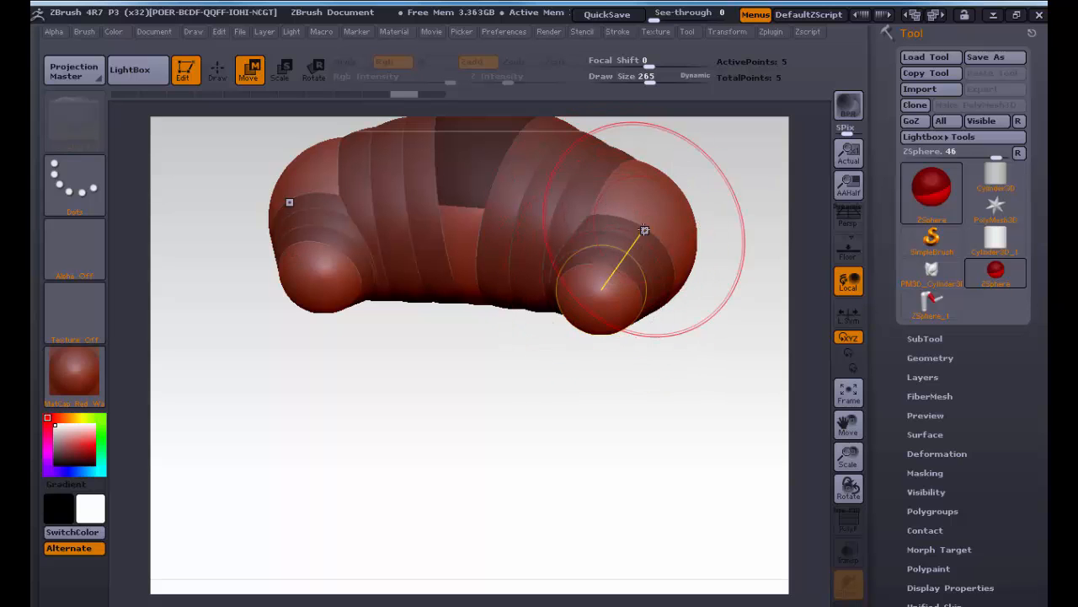
Step: Set the draw size to 49 and pull the new ZSpheres down and forward to the knees to form the thighs
left_click_drag(616, 287, 612, 288)
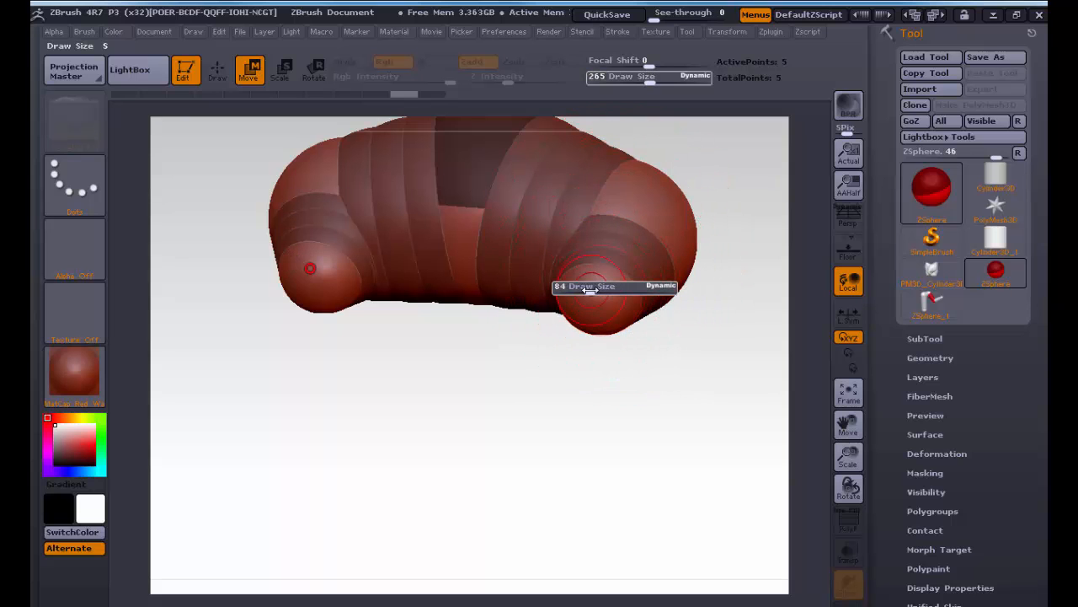
mouse_move(595, 339)
left_mouse_down()
mouse_move(525, 380)
mouse_move(563, 339)
left_mouse_up()
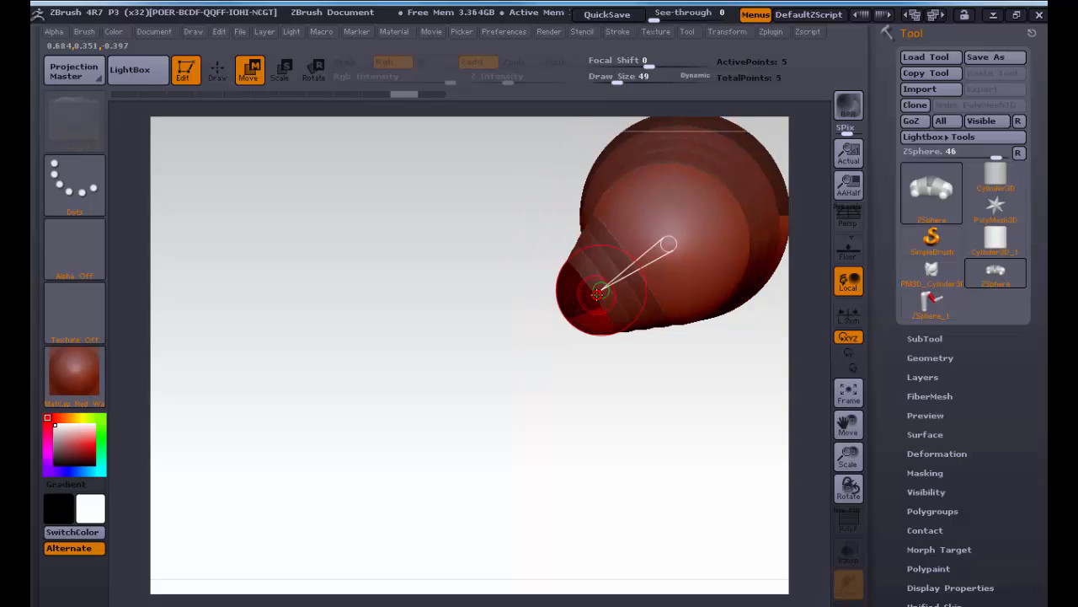
left_click_drag(587, 306, 409, 590)
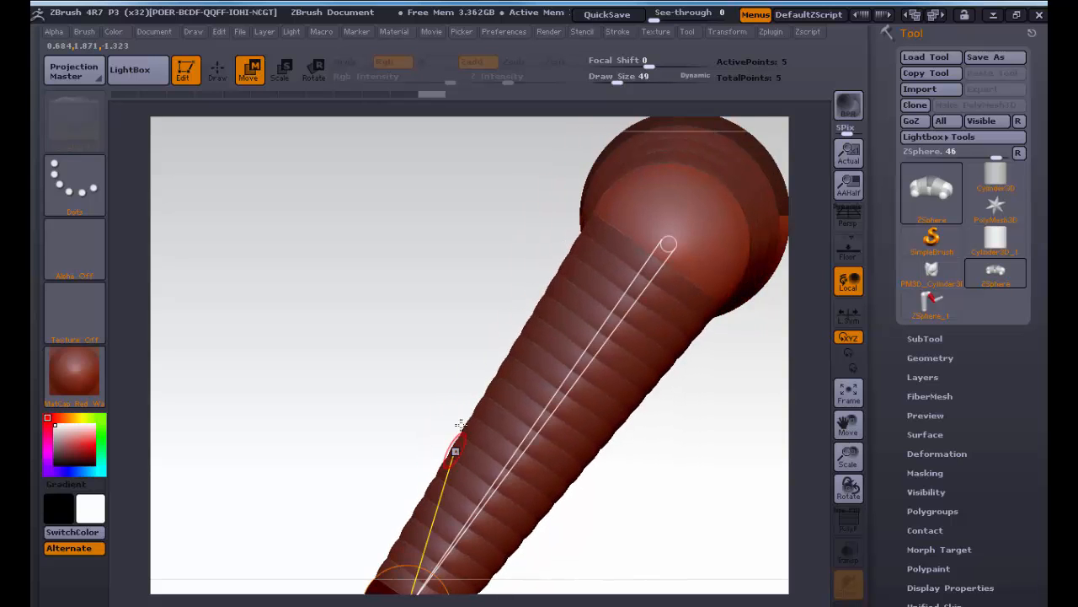
left_click_drag(445, 376, 359, 332, "alt")
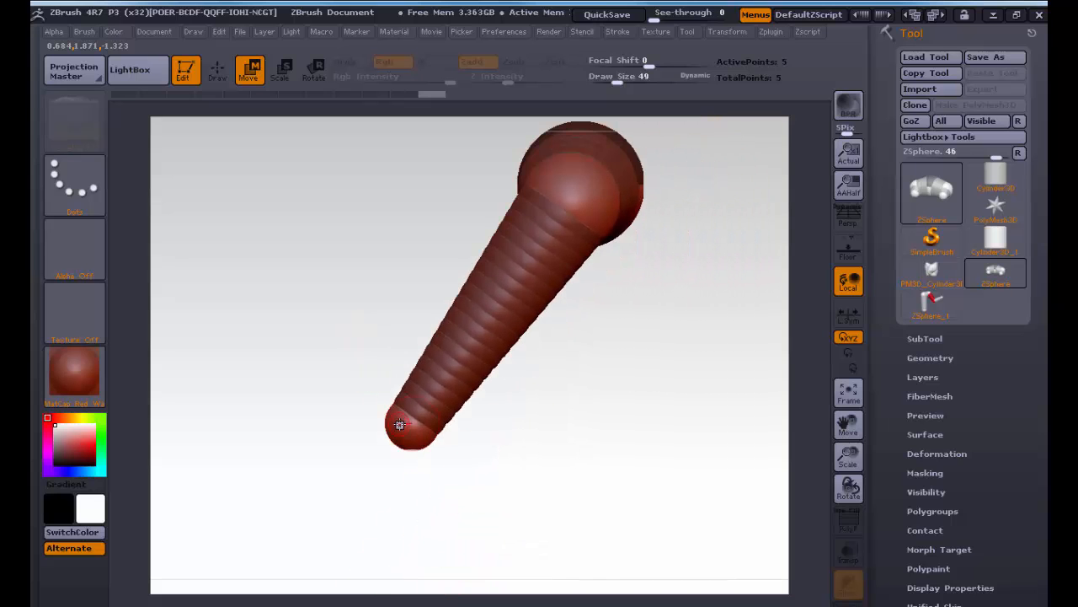
left_click(417, 429)
left_click_drag(417, 429, 465, 472)
left_click_drag(380, 381, 424, 385)
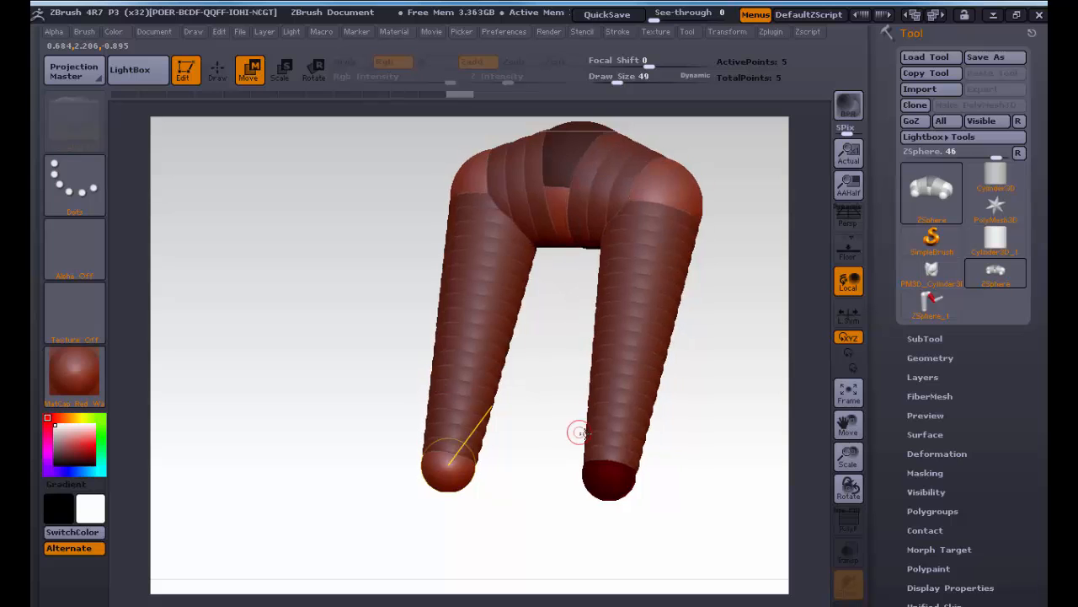
Step: Add a mirrored pair of ZSpheres at the knees and pull them down and back to the ankles to form the lower legs
left_click_drag(536, 472, 561, 475)
left_click_drag(664, 476, 644, 478)
mouse_move(477, 498)
left_mouse_down()
mouse_move(537, 500)
mouse_move(474, 489)
mouse_move(563, 472)
mouse_move(501, 474)
mouse_move(505, 434)
mouse_move(460, 392)
mouse_move(459, 377)
mouse_move(493, 553)
mouse_move(512, 568)
left_mouse_up()
key("q")
key("w")
left_click_drag(597, 477, 511, 517, "alt")
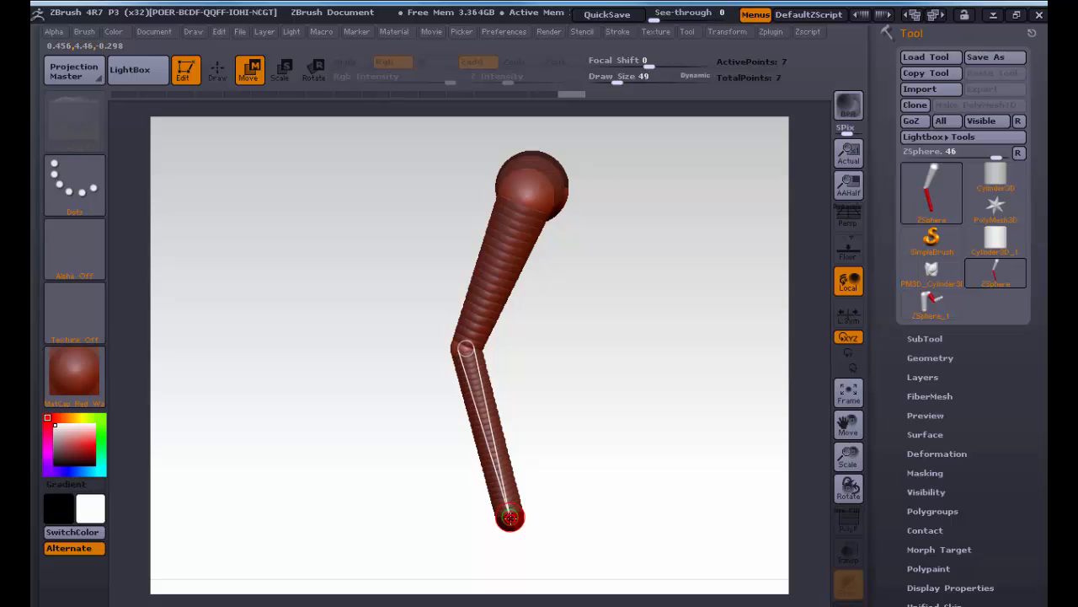
mouse_move(510, 516)
left_mouse_down()
mouse_move(414, 516)
mouse_move(521, 524)
left_mouse_up()
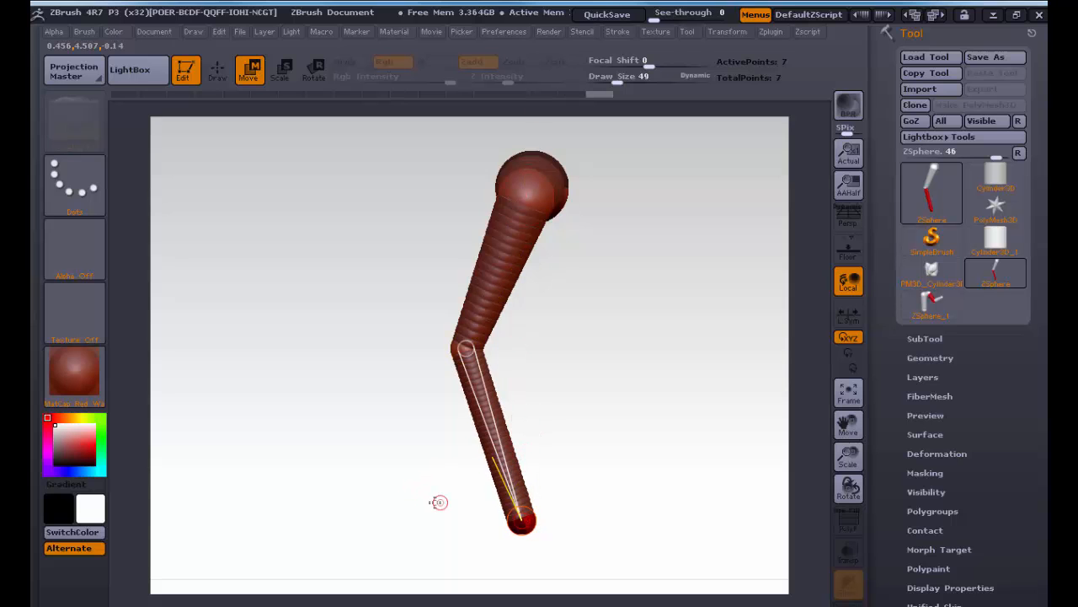
Step: Move the knee and ankle ZSpheres slightly outward to widen the stance, and preview the adaptive skin
left_click_drag(498, 505, 552, 457)
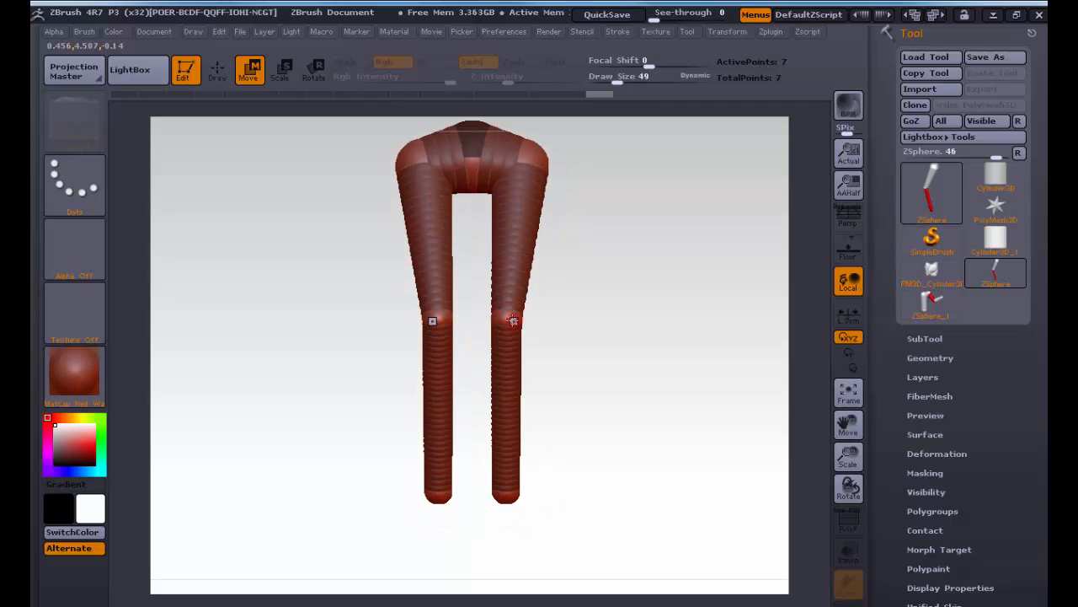
left_click_drag(508, 320, 515, 317)
left_click_drag(507, 494, 516, 494)
left_click_drag(516, 317, 521, 315)
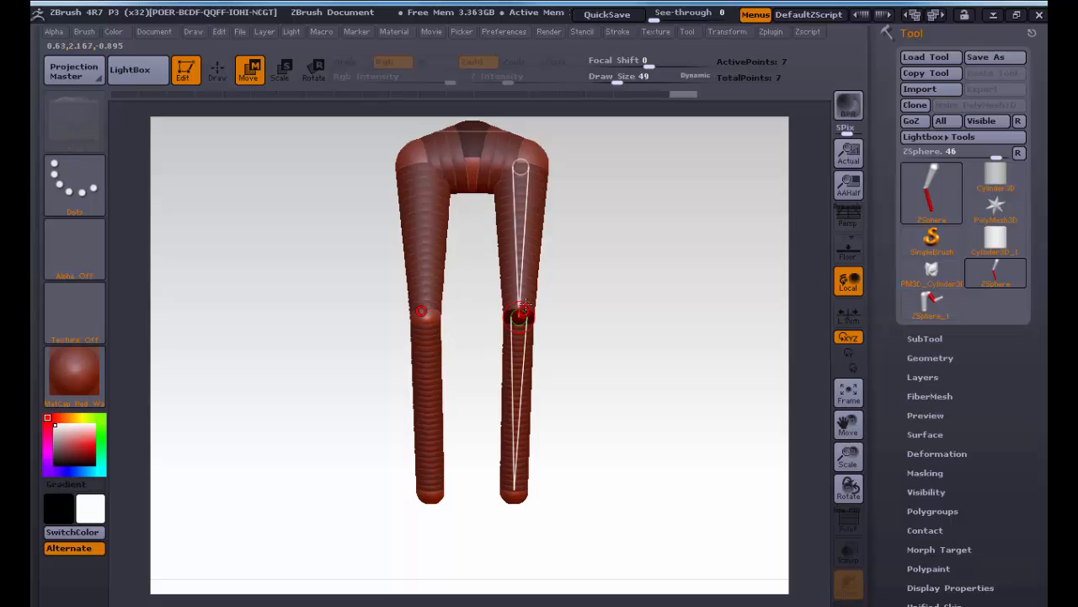
left_click_drag(534, 152, 531, 158)
key("a")
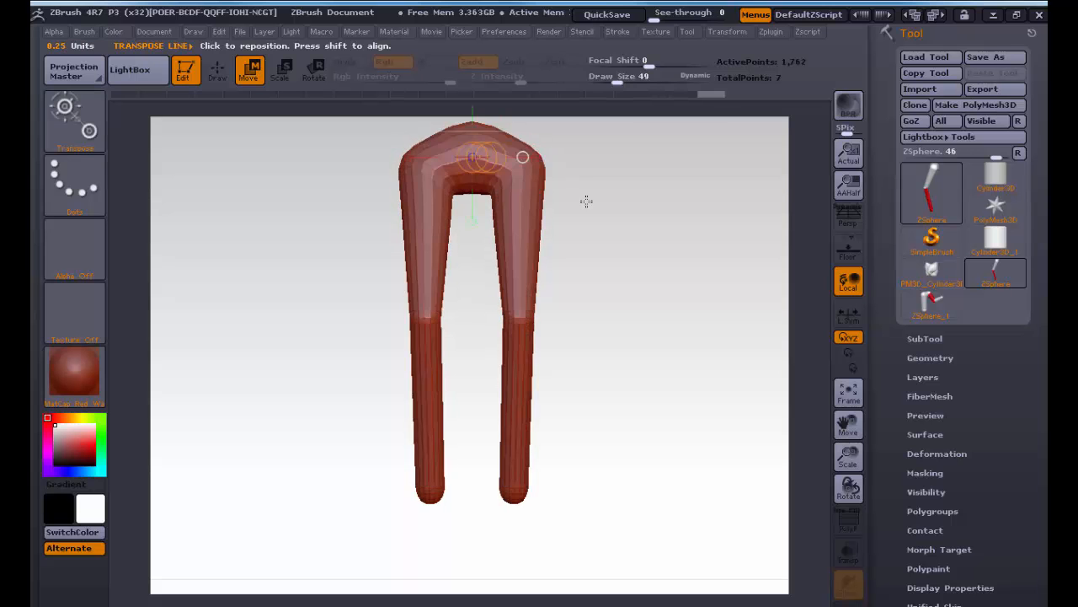
left_click_drag(617, 265, 600, 282)
key("a")
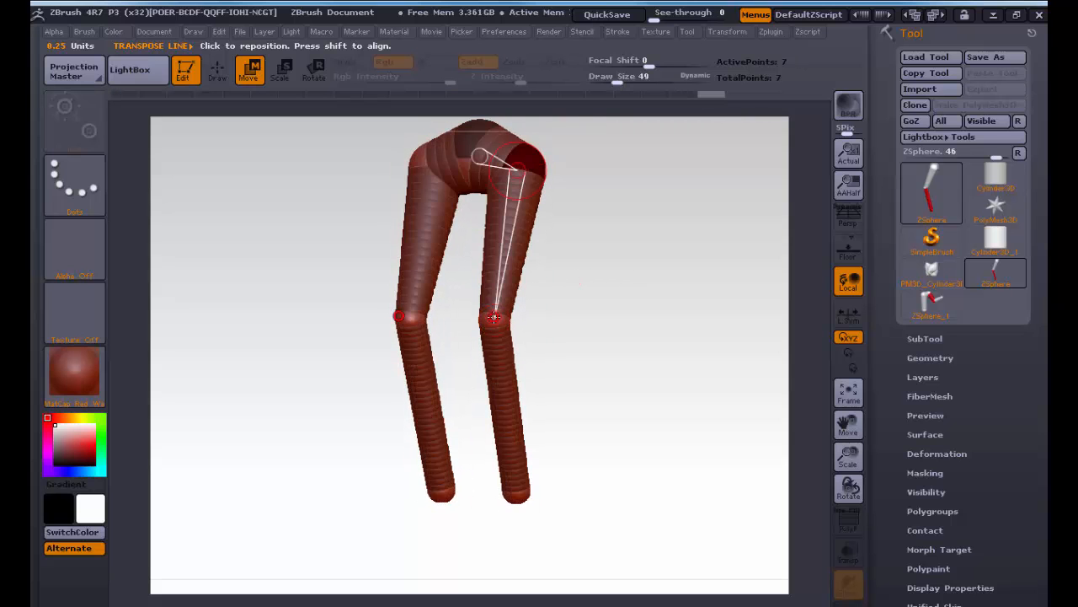
Step: Thicken the legs by enlarging the knee, hip and ankle ZSpheres, and check the shape in the skin preview
key("e")
left_click_drag(495, 318, 523, 298)
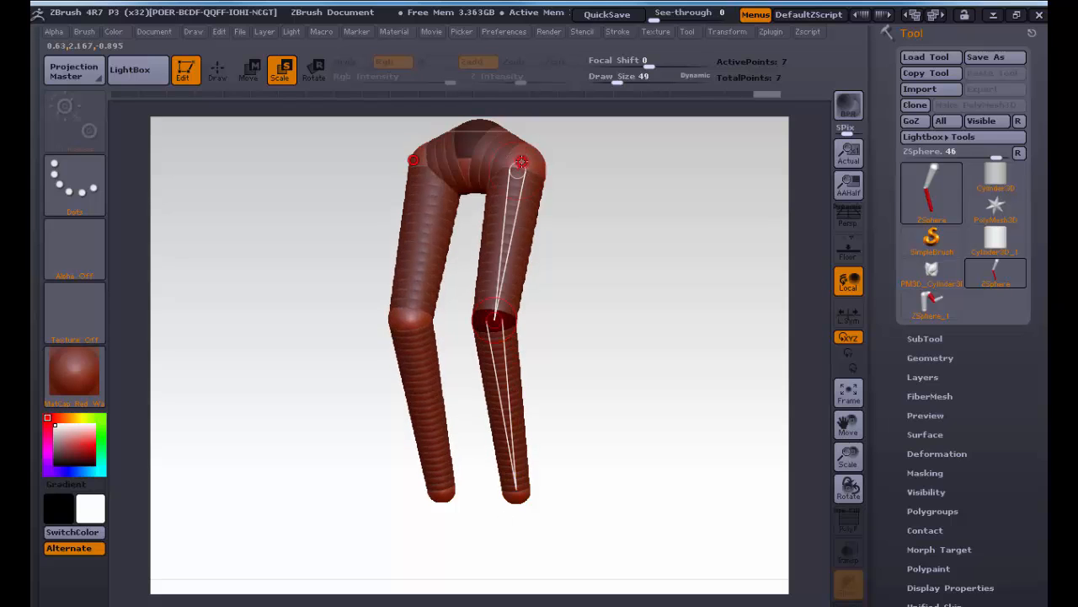
left_click_drag(522, 160, 475, 157)
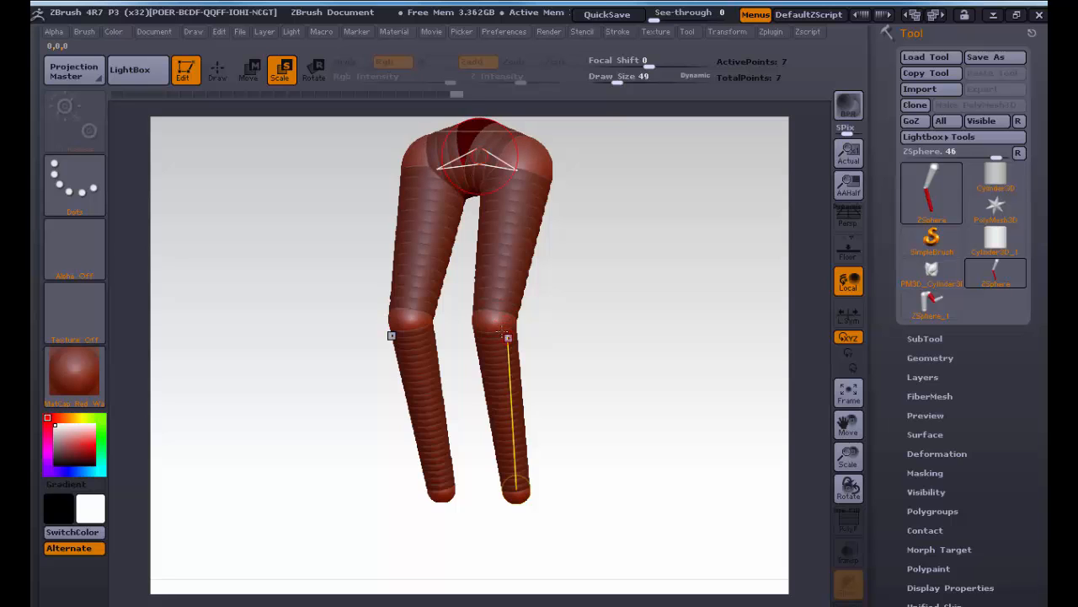
left_click_drag(497, 323, 527, 362)
left_click_drag(518, 491, 526, 533)
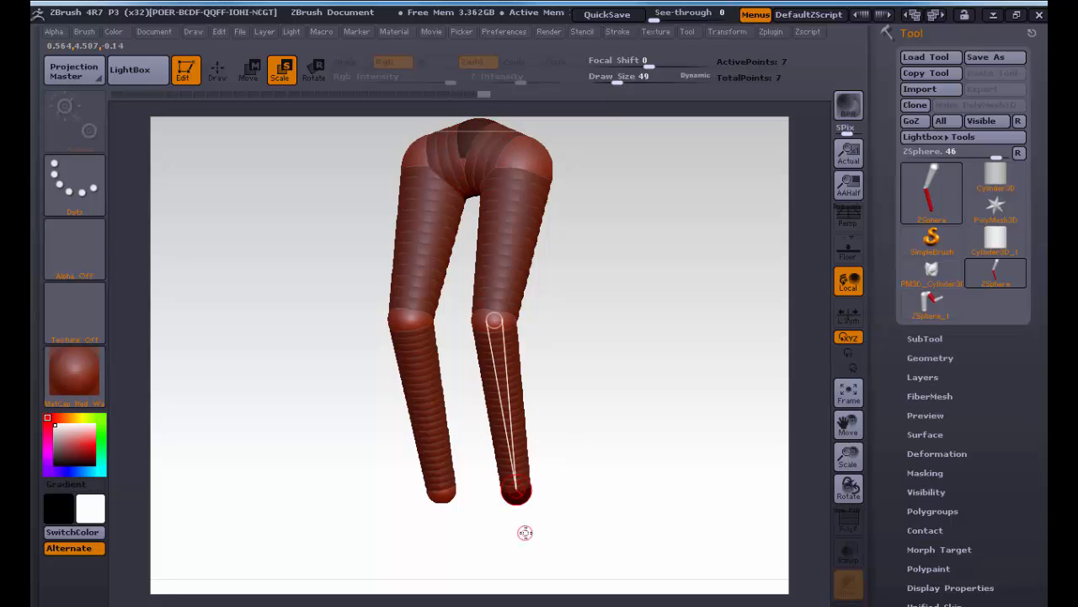
key("a")
left_click_drag(604, 385, 579, 403)
key("a")
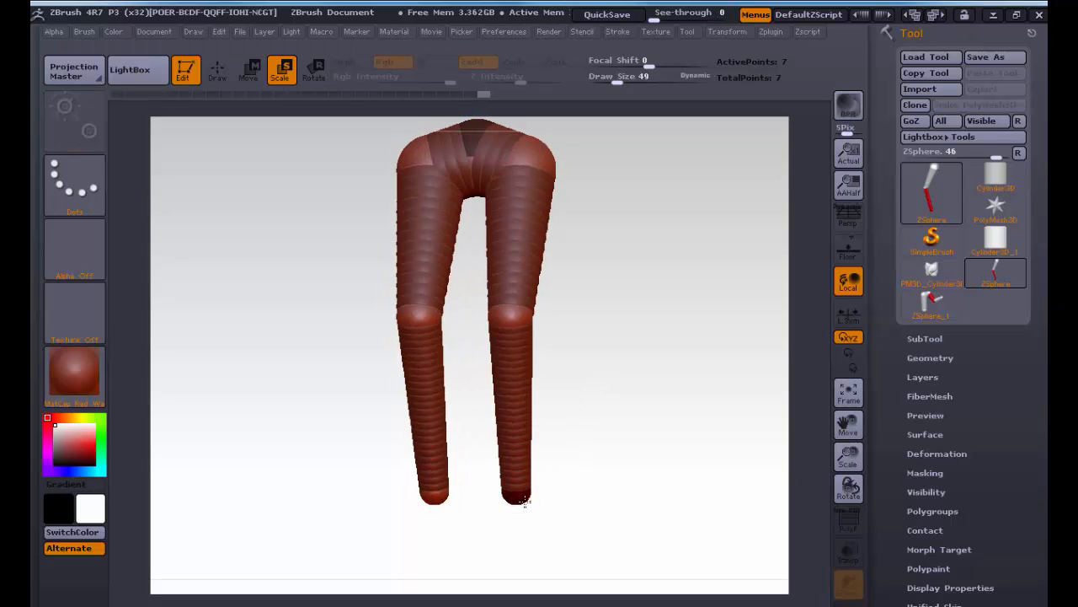
Step: Add a mirrored pair of ZSpheres at the ankles and pull them forward and slightly down to form the feet
key("q")
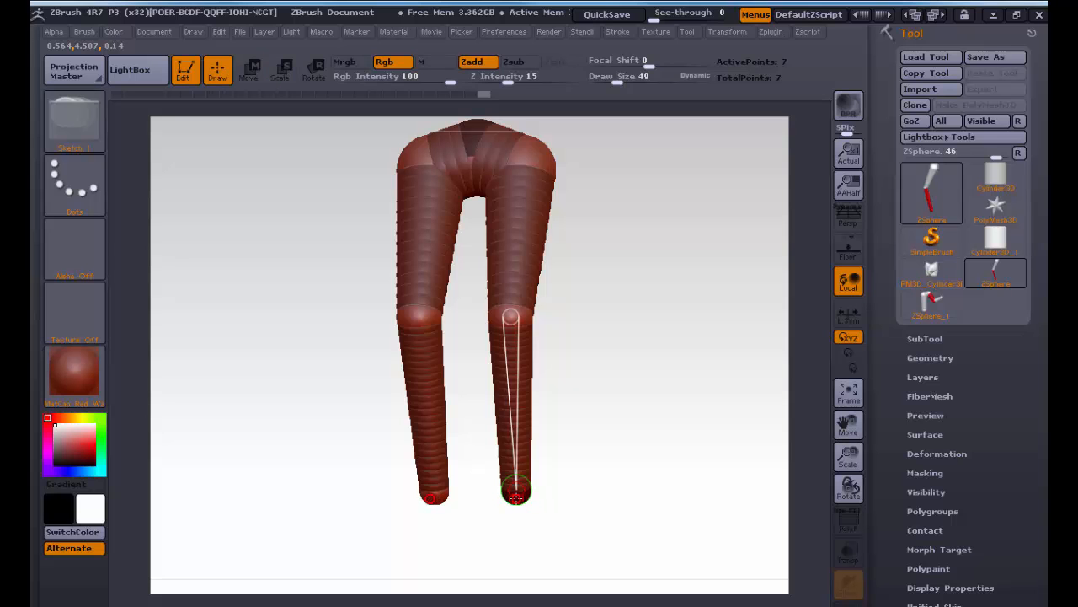
mouse_move(516, 494)
left_mouse_down()
mouse_move(532, 498)
mouse_move(579, 300)
left_mouse_up()
key("f")
left_click_drag(482, 454, 484, 288, "alt")
left_click_drag(486, 396, 429, 392)
key("w")
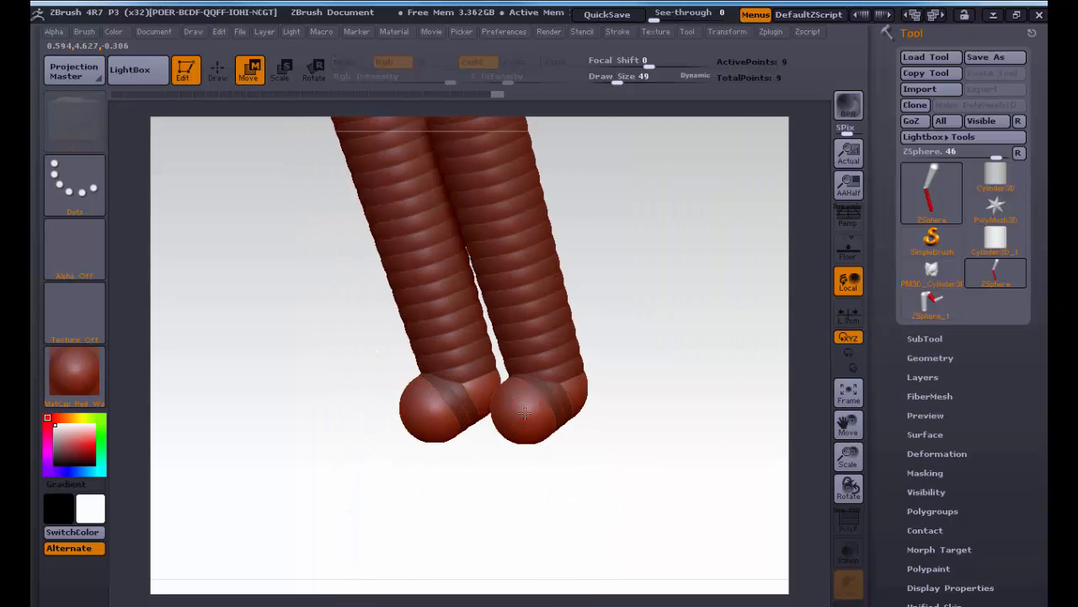
left_click(524, 415)
left_click_drag(588, 458, 556, 461, "shift")
mouse_move(522, 420)
left_mouse_down()
mouse_move(410, 411)
mouse_move(393, 436)
mouse_move(423, 451)
left_mouse_up()
Step: Add a smaller mirrored pair of toe ZSpheres at the front of the feet and pull them slightly back and down
key("q")
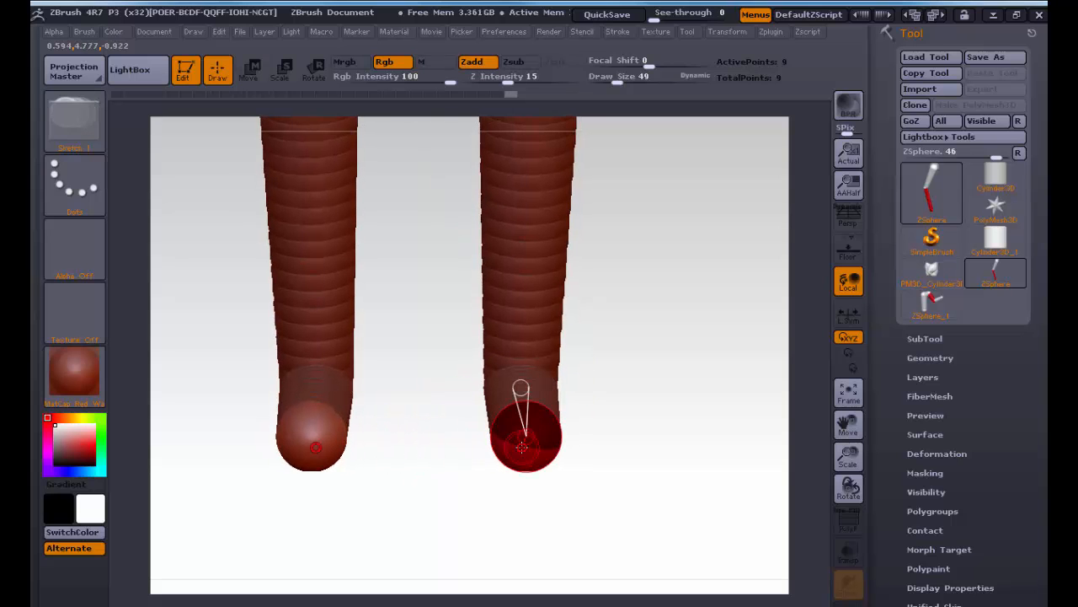
left_click(525, 436)
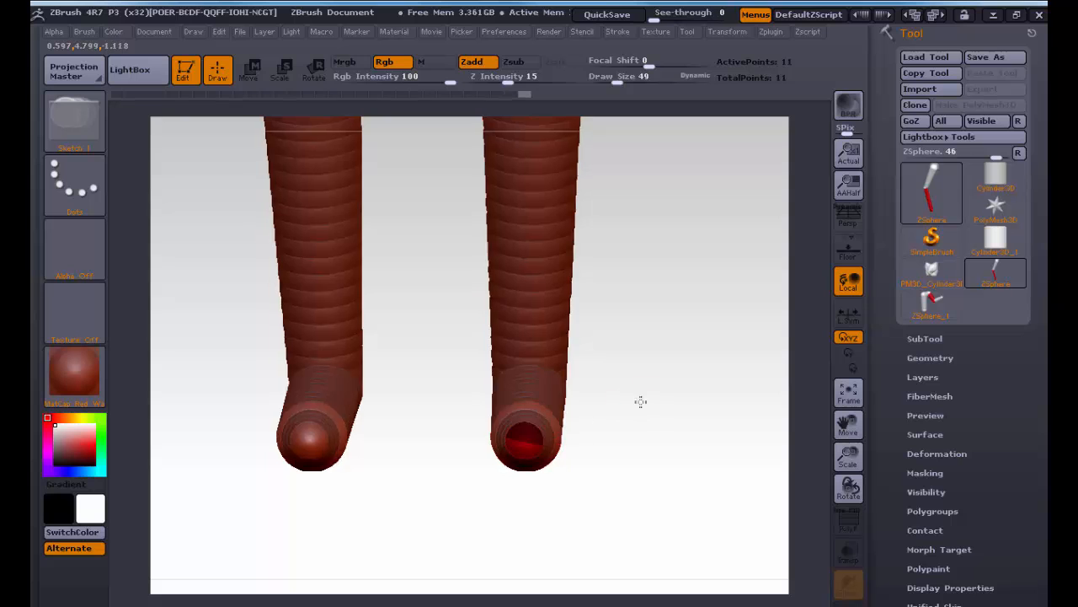
left_click_drag(640, 400, 556, 413)
key("w")
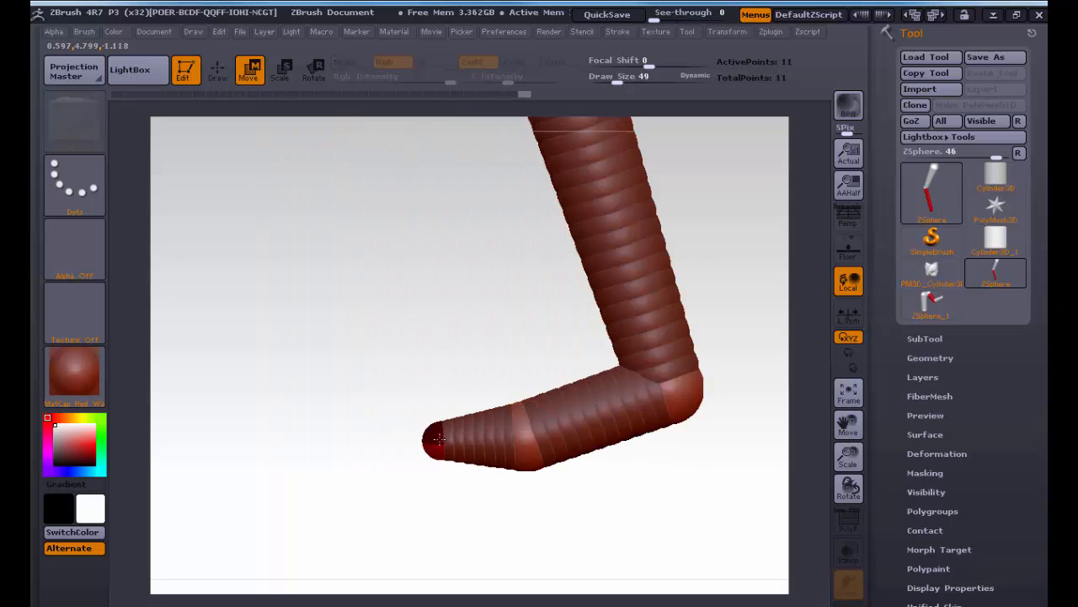
left_click_drag(438, 438, 465, 447)
Step: Preview the adaptive skin of the feet and lower the ankle ZSpheres to level the soles
key("a")
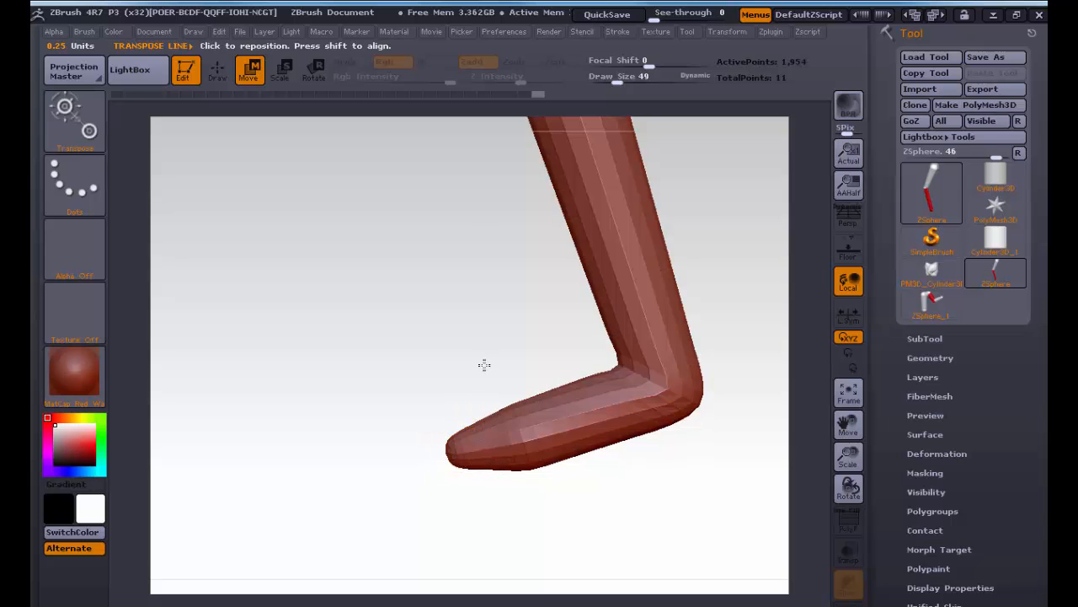
key("a")
left_click_drag(687, 389, 679, 434)
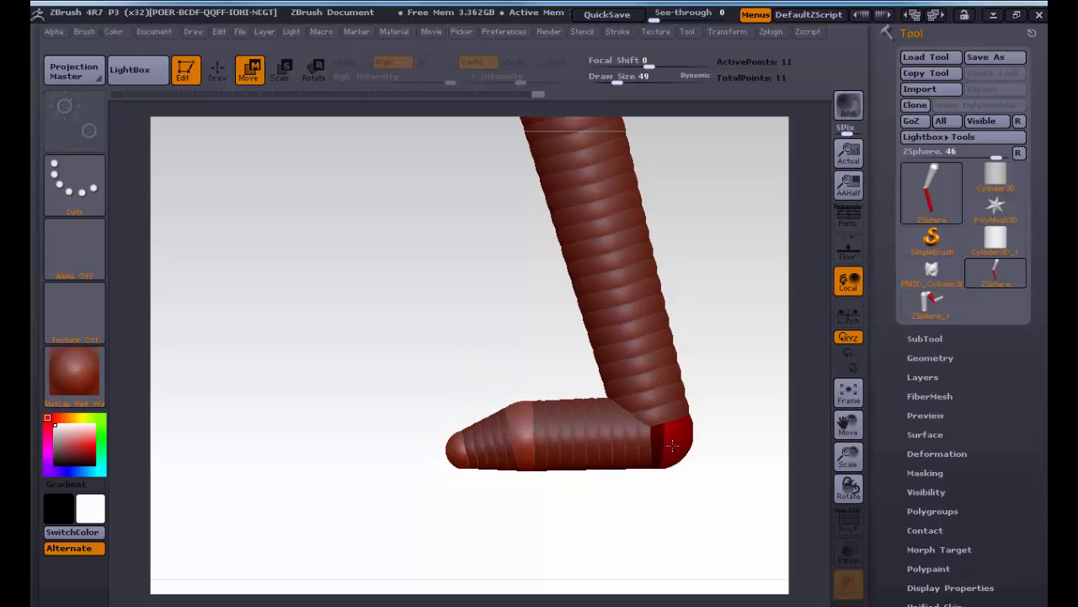
Step: Preview the adaptive skin and rotate the lower legs backward at the knees as seen from the side
key("a")
left_click_drag(484, 363, 378, 361)
key("a")
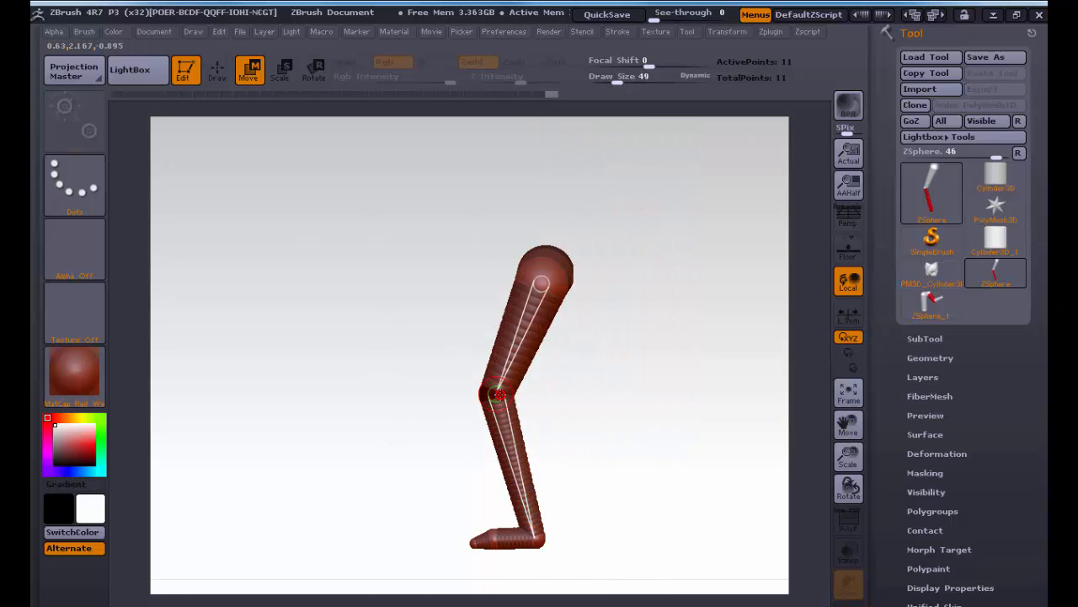
key("r")
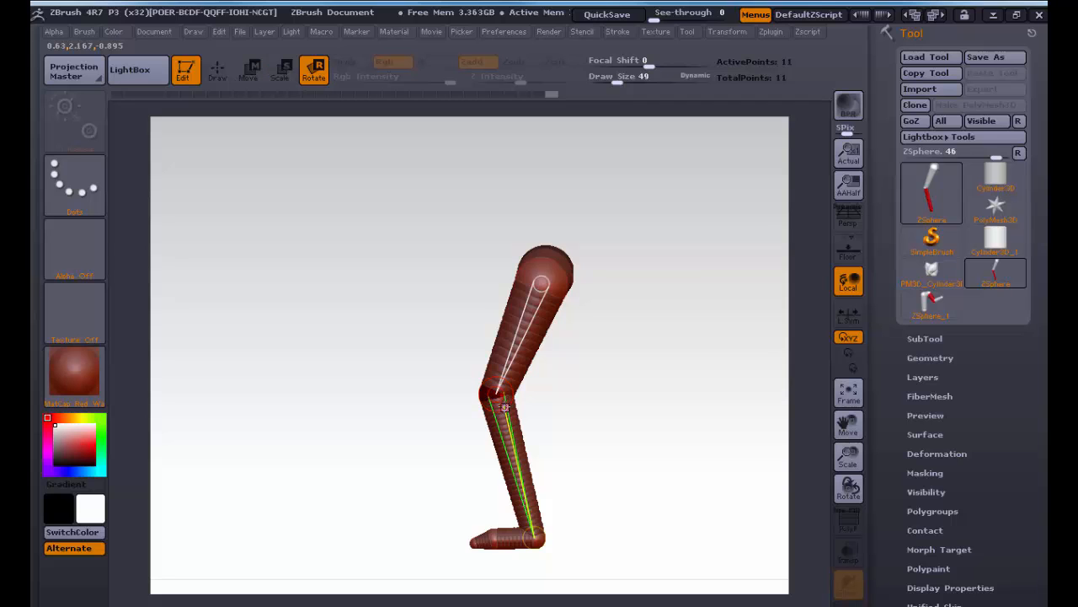
left_click_drag(504, 407, 570, 452)
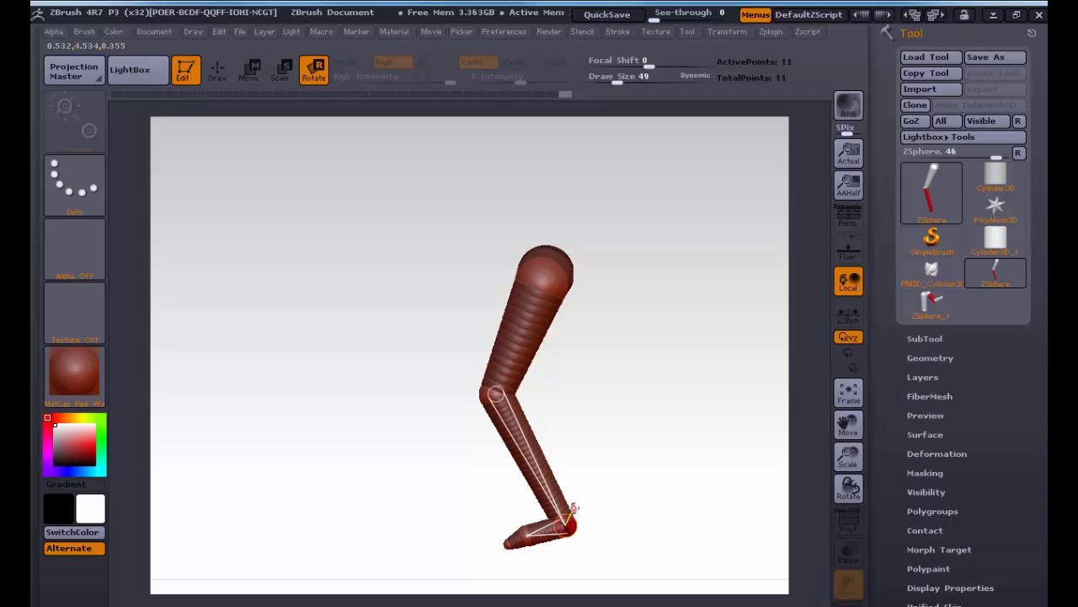
Step: Rotate the ankle ZSpheres slightly to adjust the heels, undoing the first attempt and repeating it
left_click(575, 526)
key("f")
left_click_drag(563, 535, 548, 368, "alt")
left_click_drag(504, 479, 658, 430, "alt")
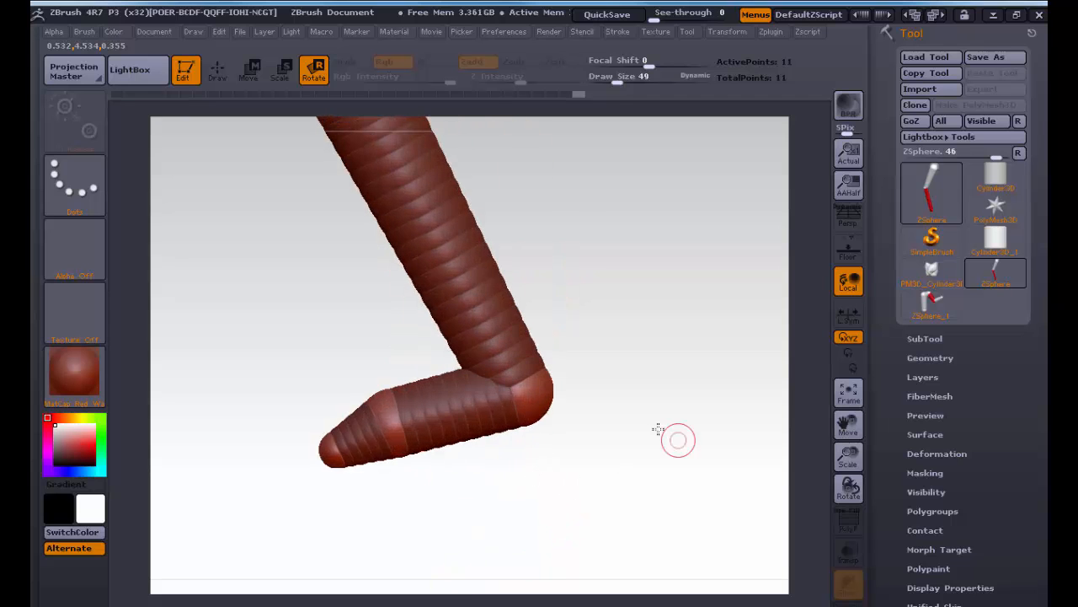
left_click_drag(537, 363, 548, 390)
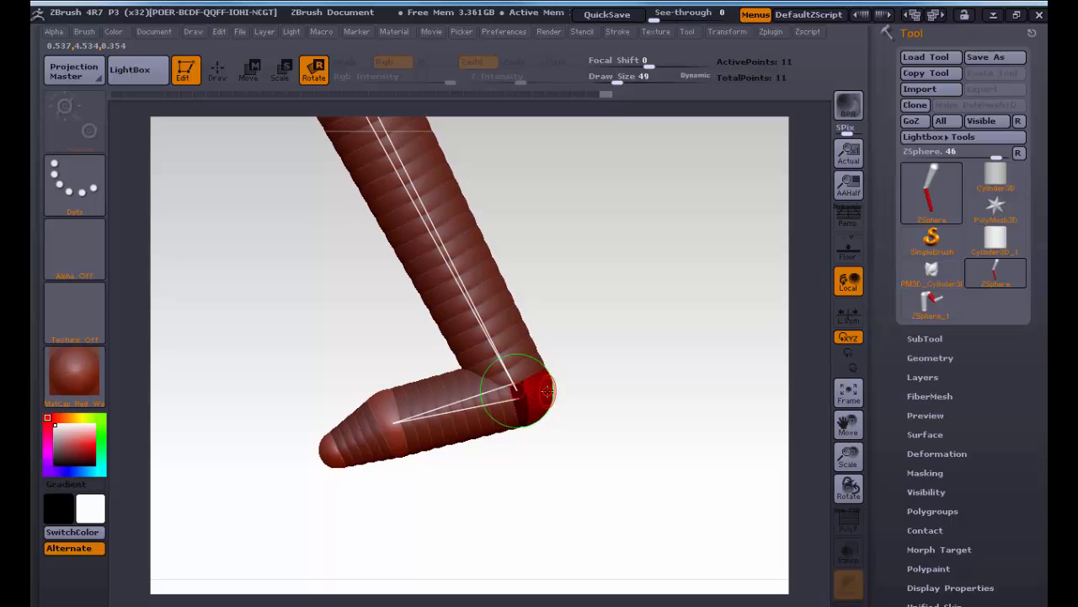
key("ctrl+z")
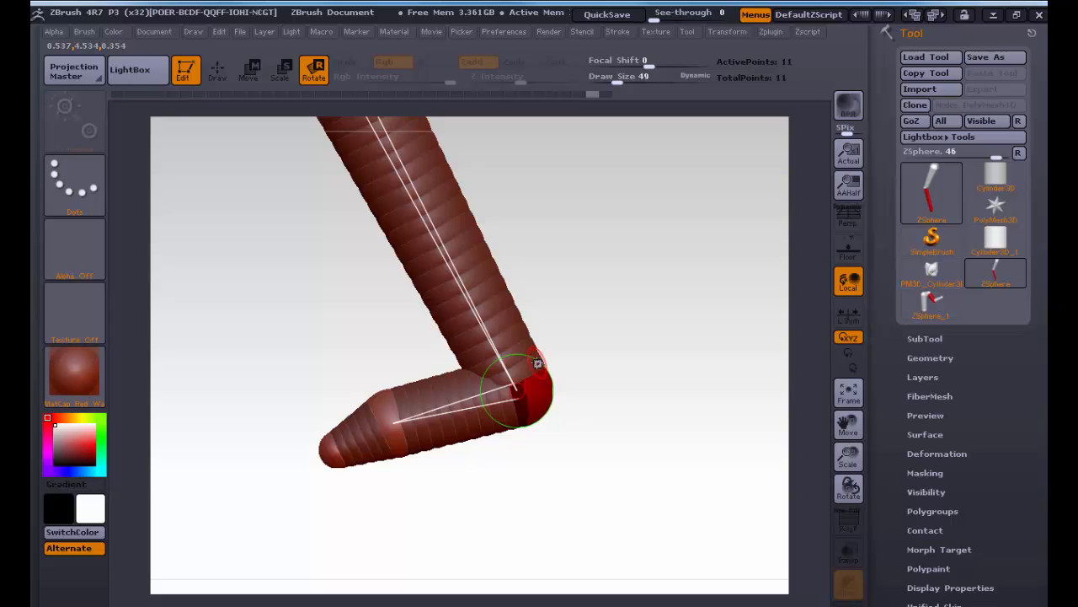
left_click_drag(537, 364, 537, 385)
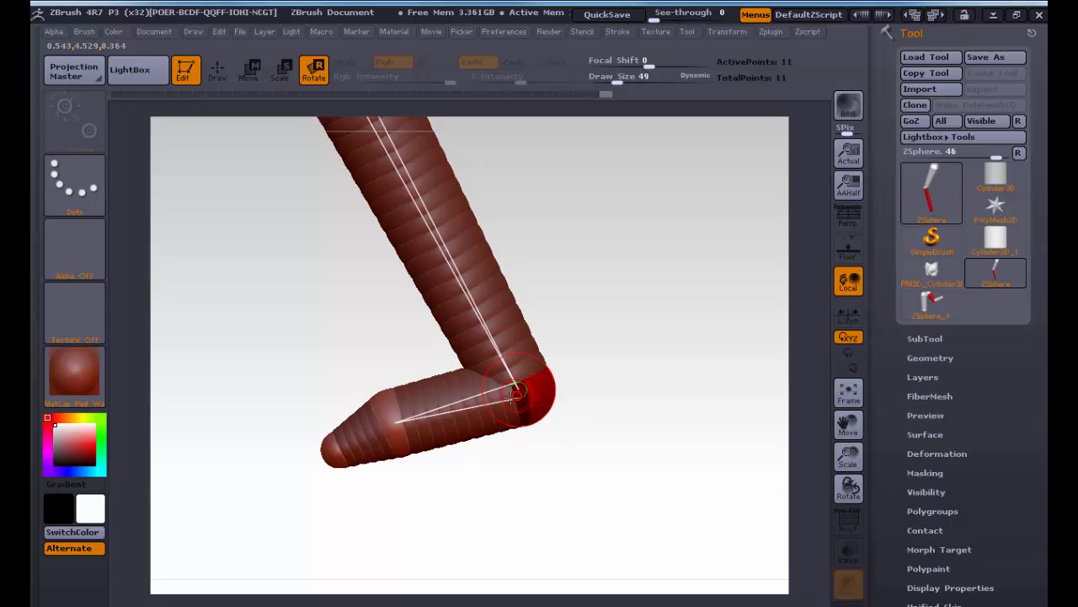
Step: Raise the mid-foot and toe ZSpheres slightly to level the feet after the leg rotation
key("w")
left_click_drag(393, 423, 388, 411)
left_click_drag(339, 447, 336, 431)
left_click_drag(640, 425, 641, 368)
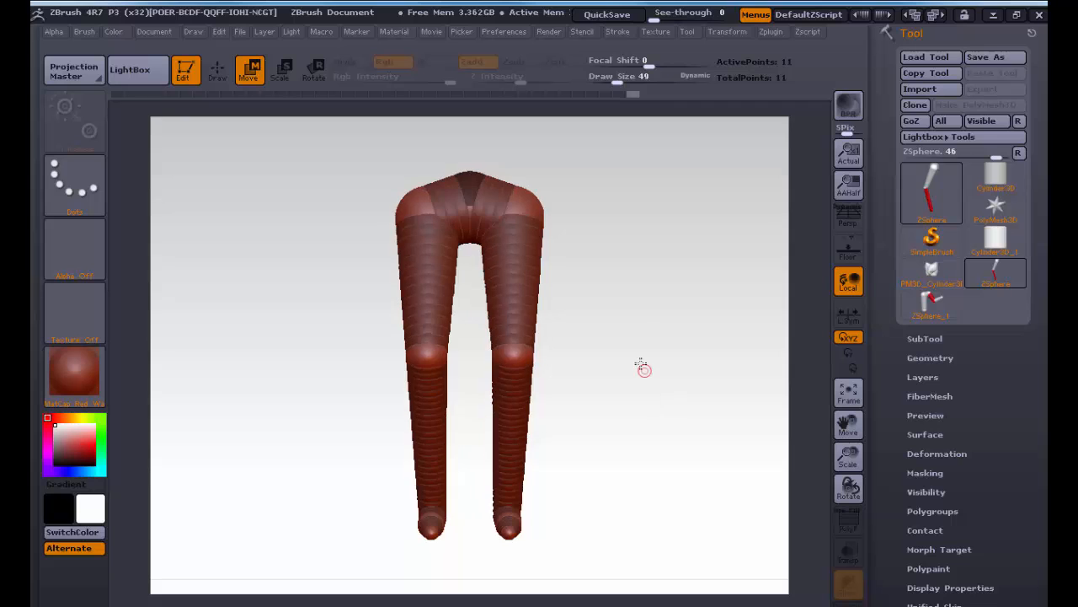
Step: Add a single centred ZSphere on top of the pelvis, deleting the trial sphere and the off-centre mirrored pair
key("q")
left_click_drag(626, 318, 622, 427, "alt")
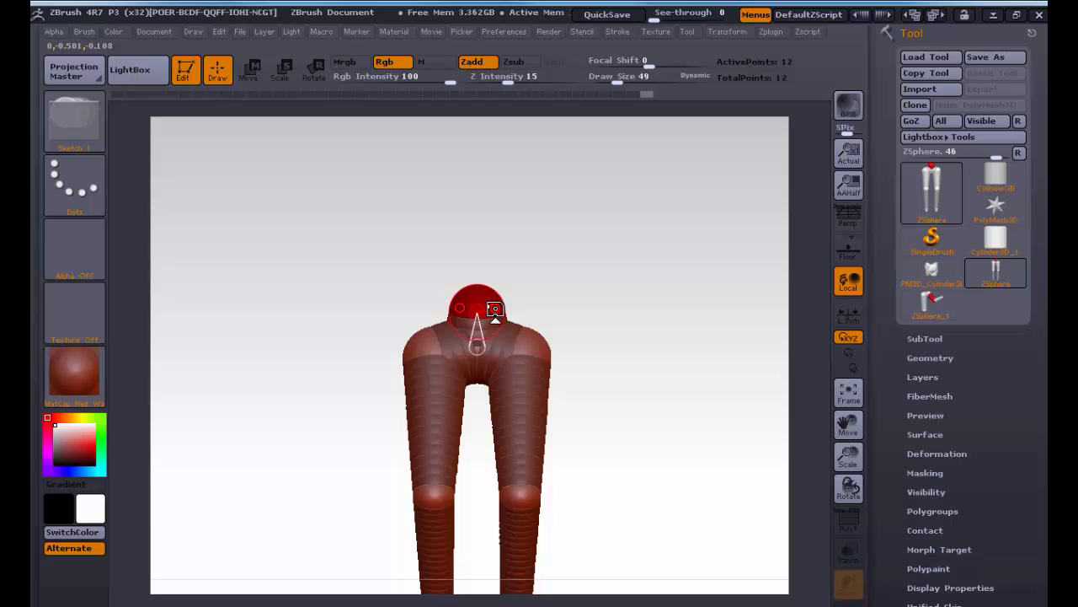
left_click(494, 310, "alt")
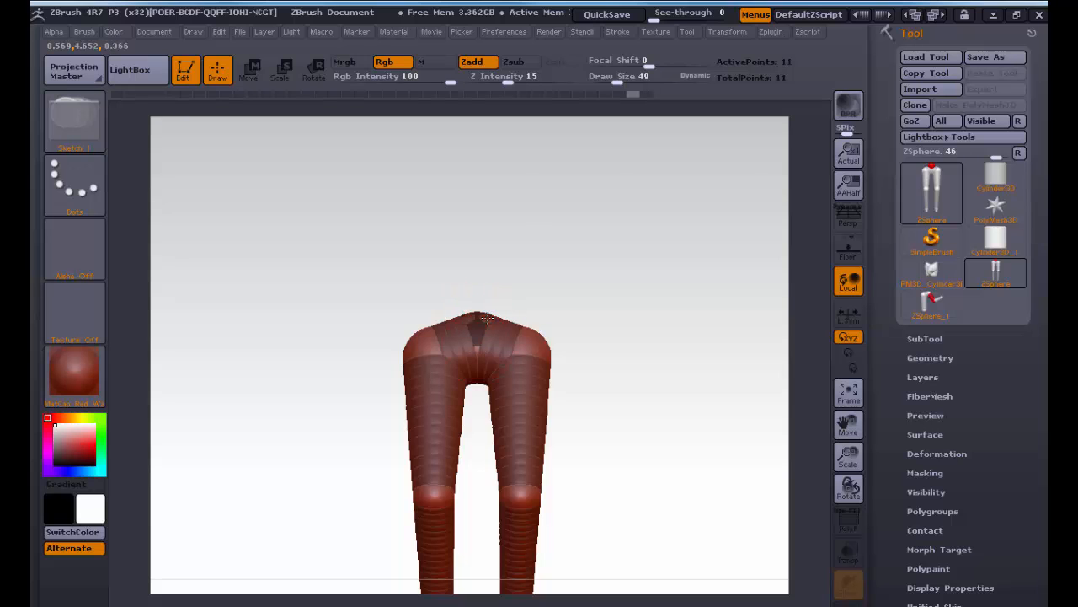
left_click_drag(509, 316, 522, 316)
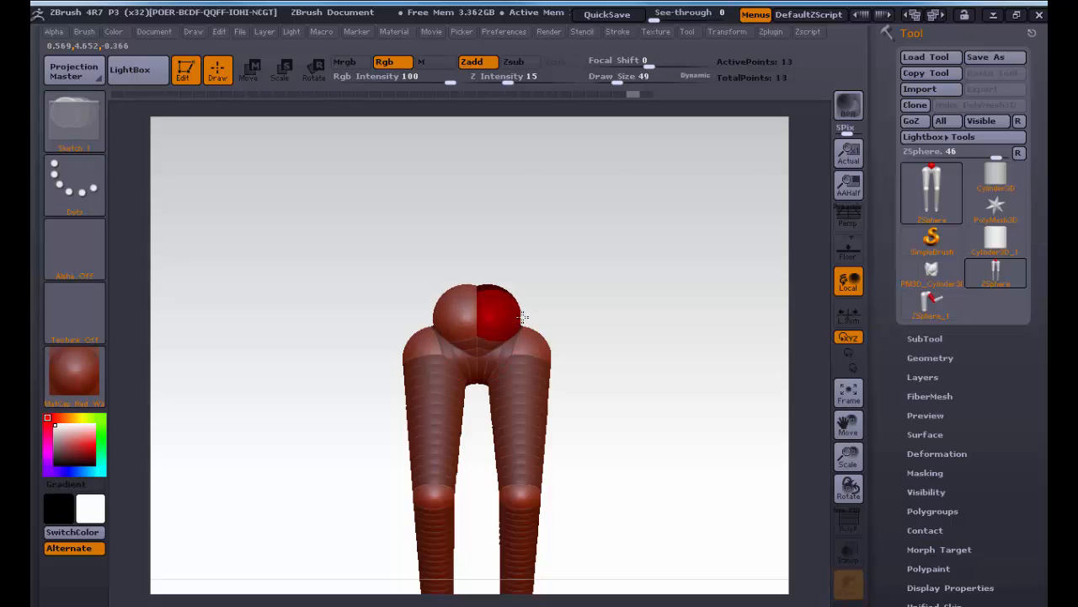
left_click(482, 305, "alt")
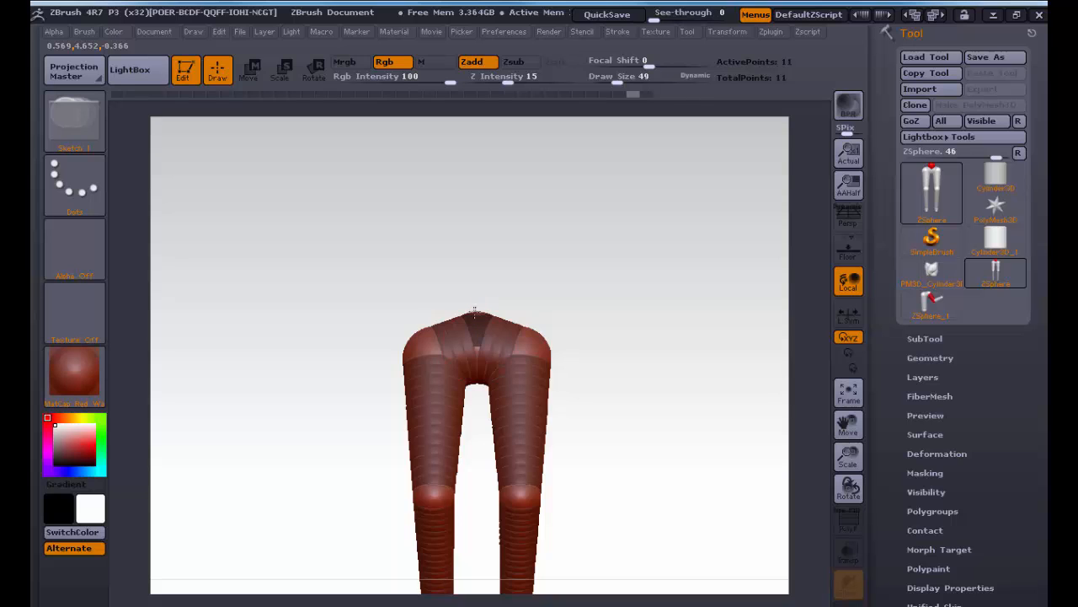
key("w")
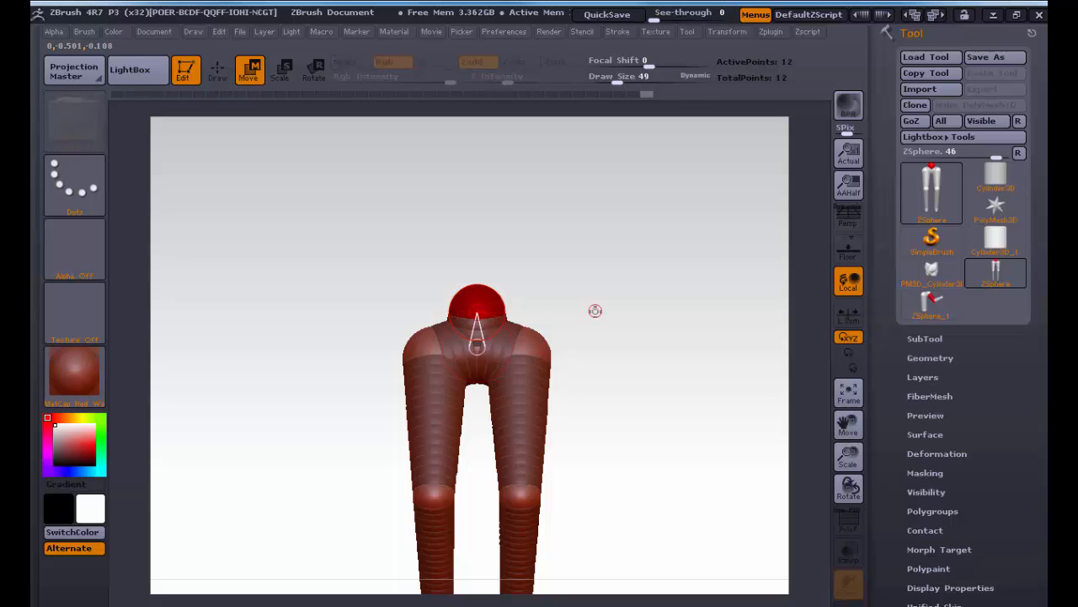
Step: Pull the top ZSphere up to form the torso, shift it slightly backward, and preview the adaptive skin
mouse_move(595, 308)
left_mouse_down()
mouse_move(506, 312)
mouse_move(547, 353)
mouse_move(556, 391)
mouse_move(540, 348)
mouse_move(541, 388)
left_mouse_up()
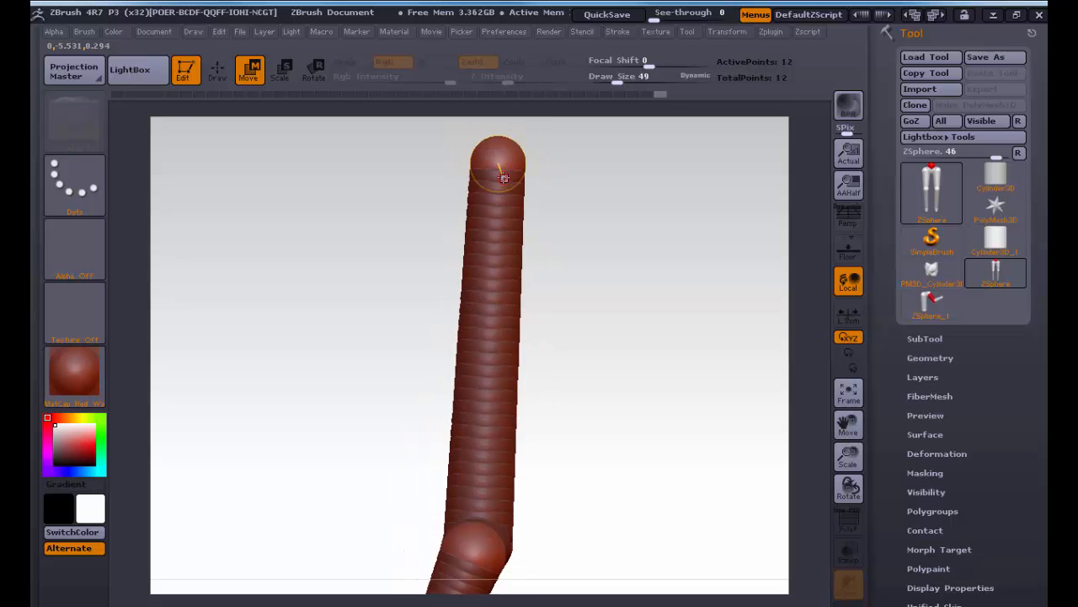
left_click_drag(500, 168, 479, 252)
left_click_drag(572, 343, 515, 343, "alt")
left_click_drag(537, 428, 558, 261, "alt")
left_click_drag(554, 385, 545, 336, "alt")
left_click_drag(569, 299, 565, 330, "alt")
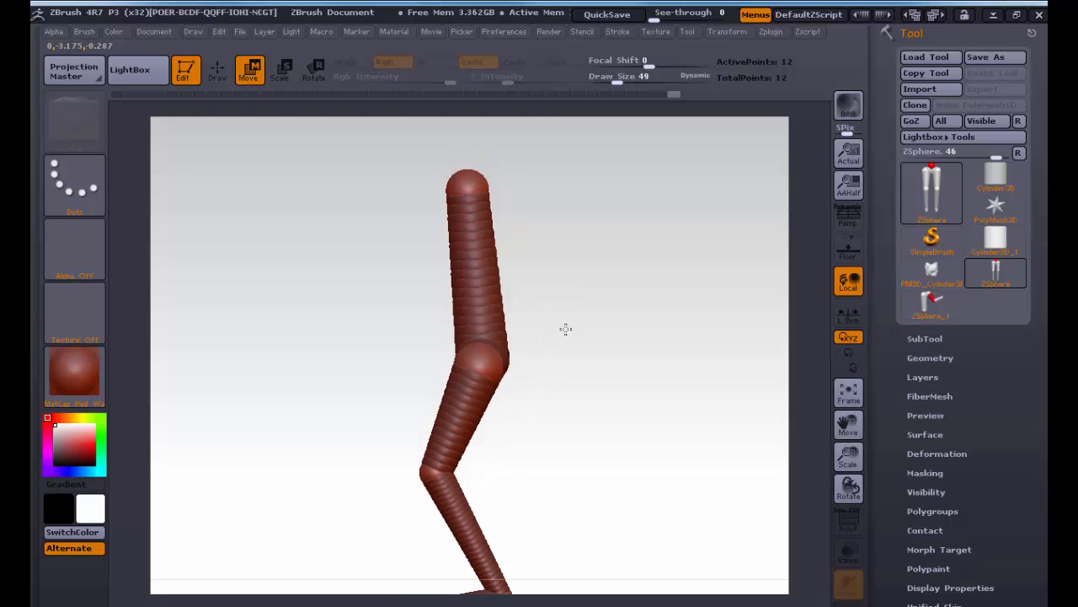
left_click_drag(474, 190, 483, 191)
left_click_drag(548, 256, 629, 272, "shift")
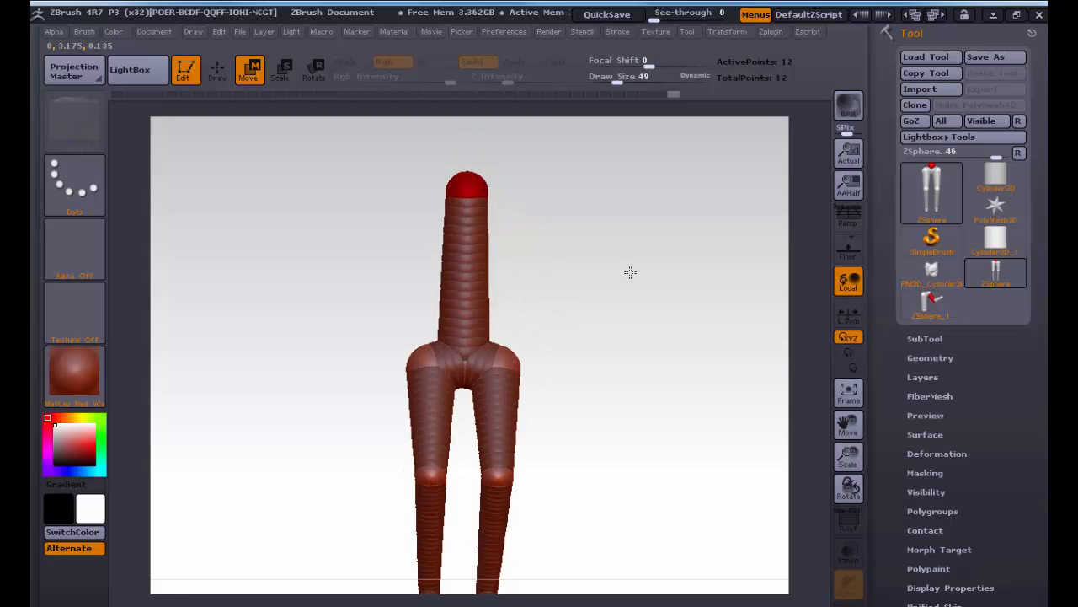
key("a")
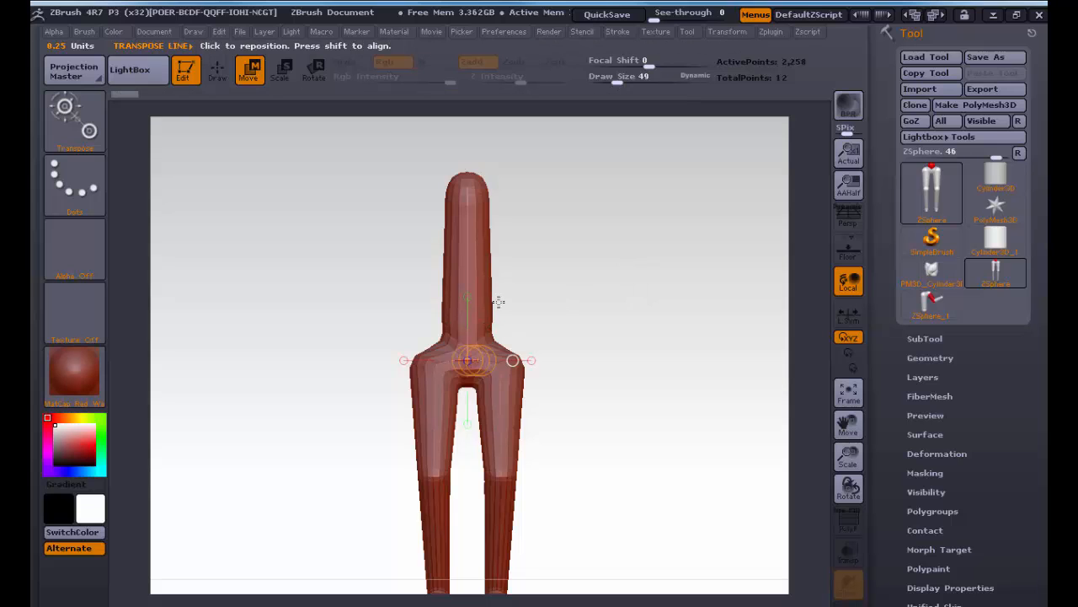
key("a")
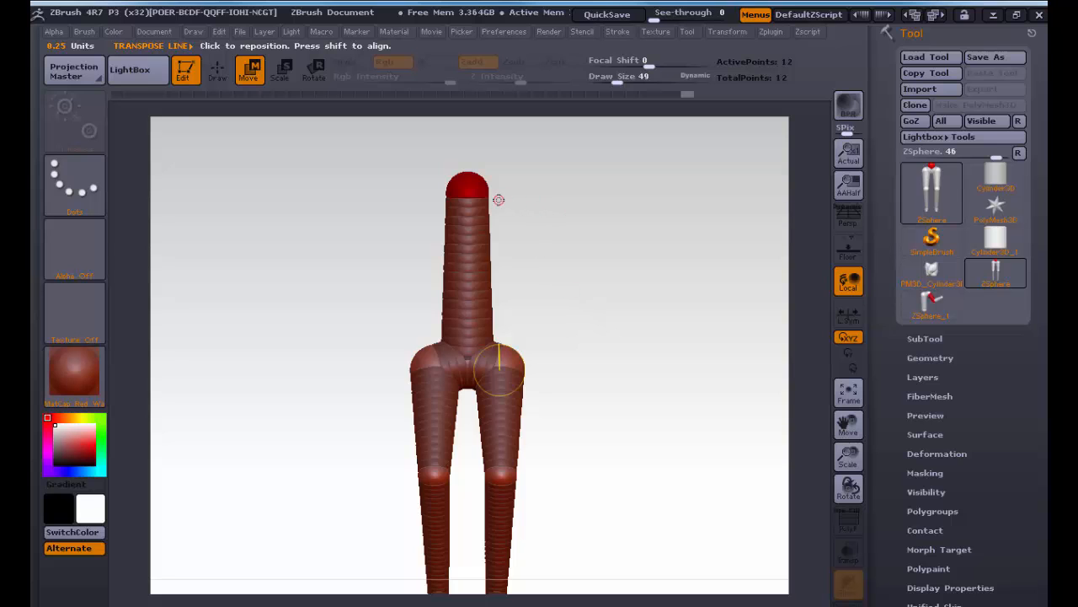
Step: Add a mirrored pair of ZSpheres at the top of the torso, pull them outward as shoulders, and check the skeleton reference image in the browser
key("q")
left_click_drag(484, 187, 531, 189)
key("w")
left_click_drag(588, 228, 497, 246)
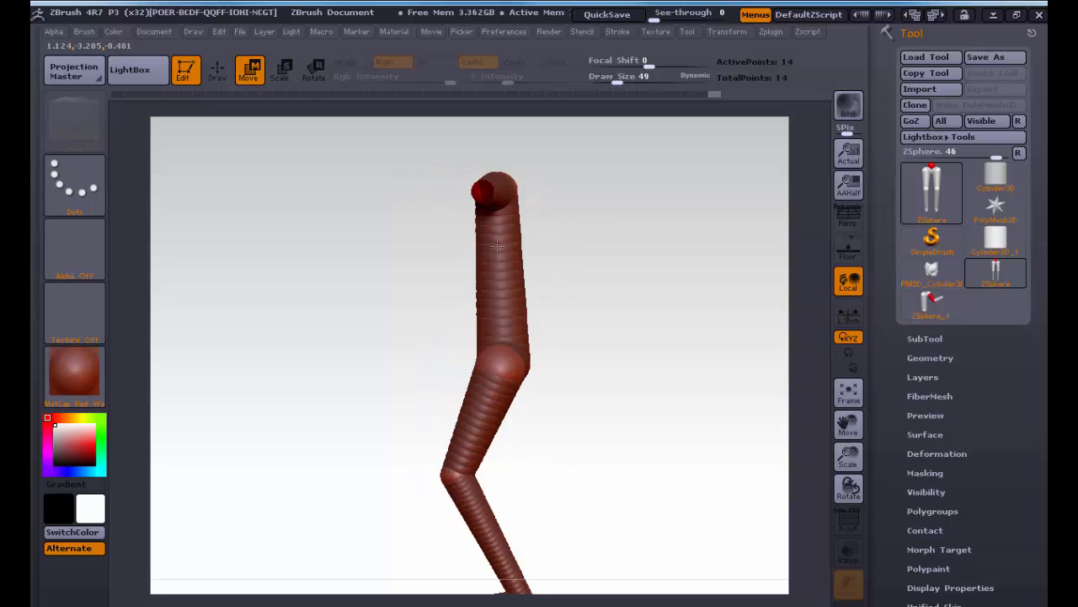
key("alt+Tab")
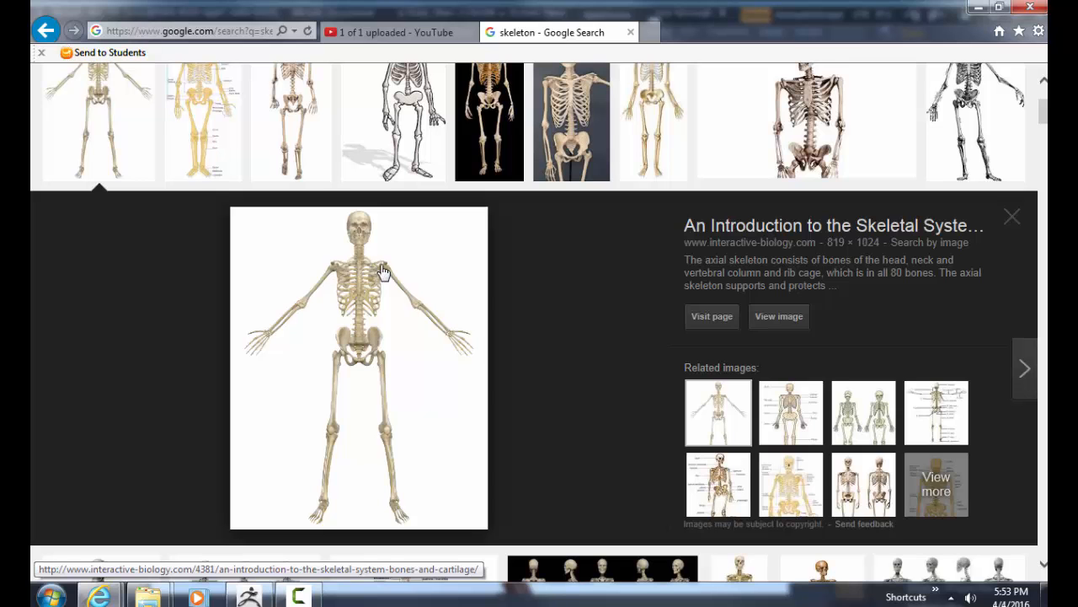
key("alt+Tab")
Step: Shift the shoulder ZSpheres backward, slightly inward and up to match the skeleton's shoulder placement
left_click_drag(573, 265, 659, 269)
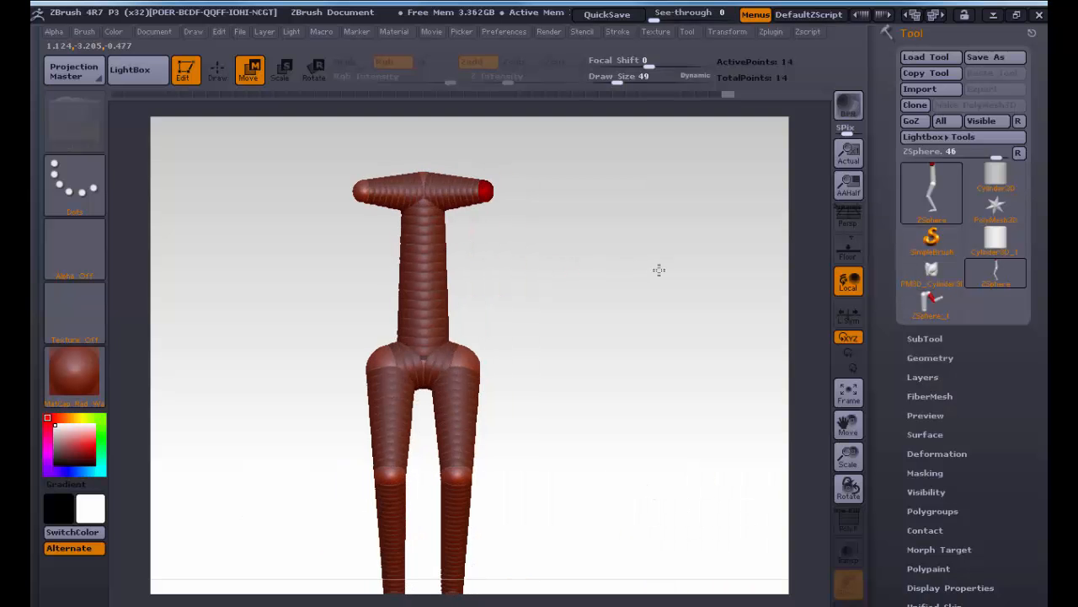
left_click_drag(546, 238, 517, 250)
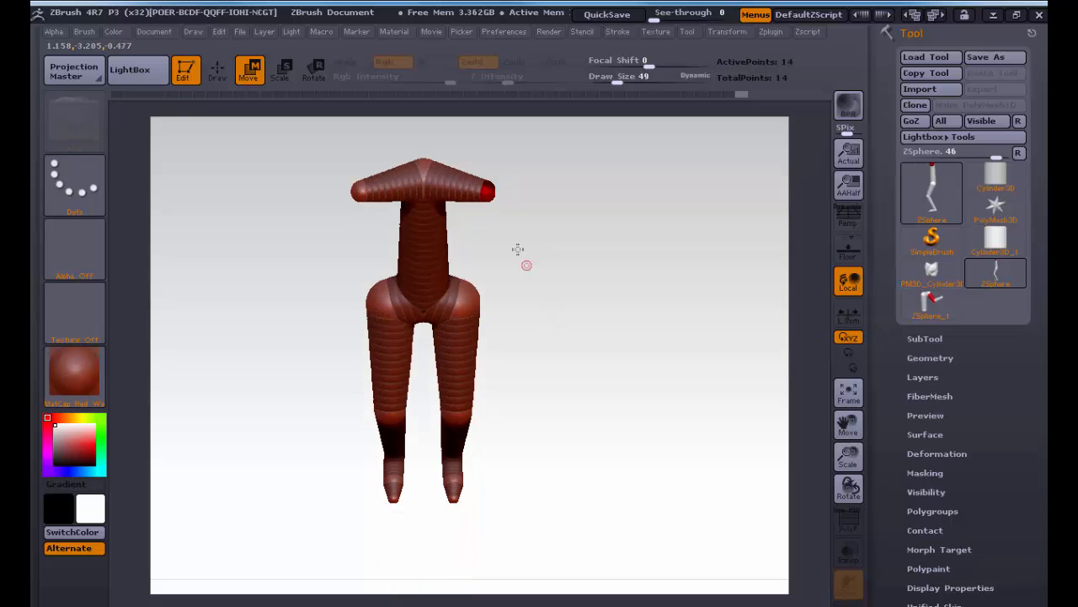
left_click_drag(493, 199, 516, 325)
left_click_drag(488, 177, 482, 161)
left_click_drag(511, 291, 506, 131)
Step: Add a mirrored pair of ZSpheres at the shoulders and pull them down and outward to form the upper arms
mouse_move(516, 230)
left_mouse_down()
mouse_move(506, 173)
mouse_move(563, 258)
left_mouse_up()
key("q")
key("w")
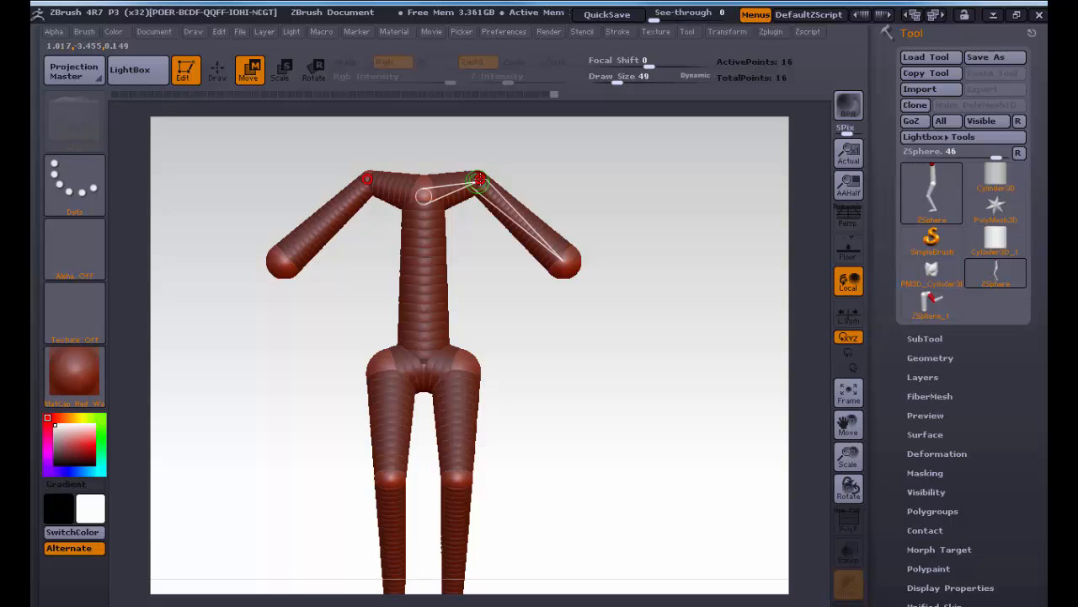
Step: Enlarge the chest and shoulder ZSpheres to thicken the upper torso
key("e")
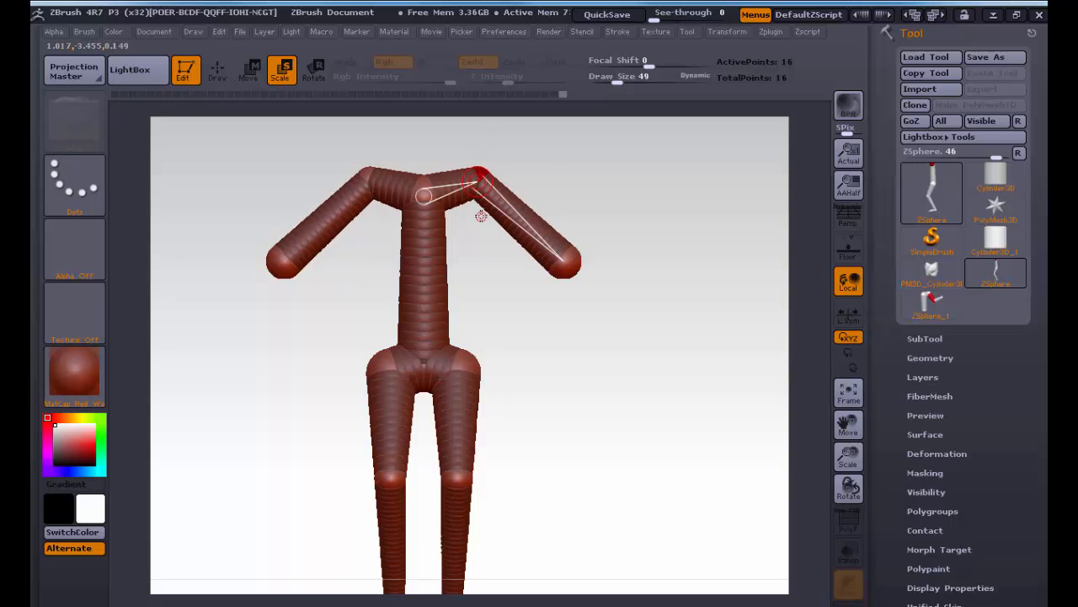
left_click_drag(426, 209, 424, 299)
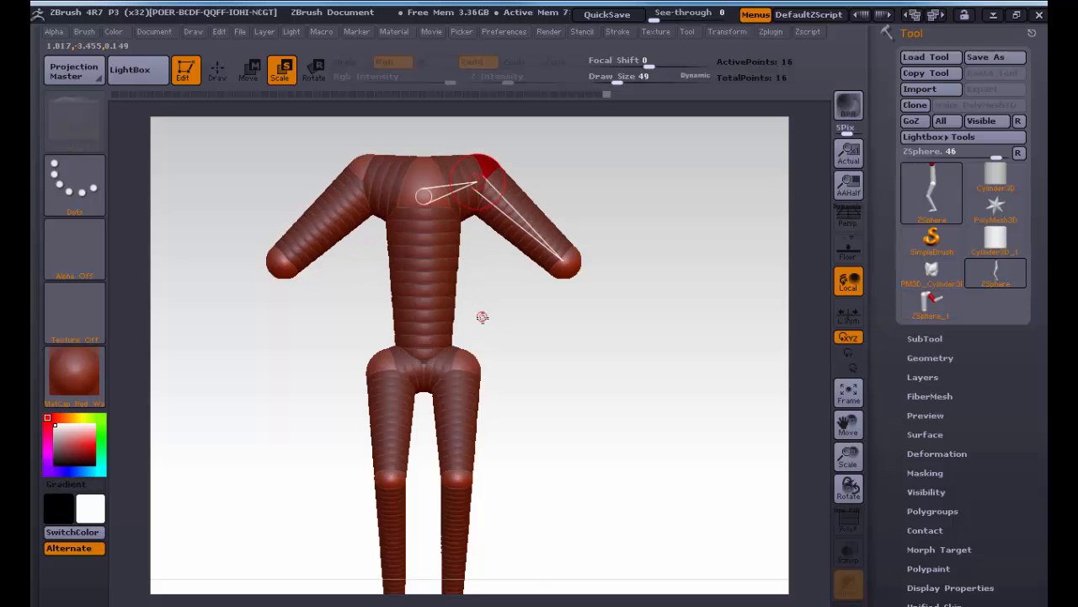
Step: Move the shoulder ZSpheres forward in line with the chest, and reposition the elbow ZSpheres lower, forward and slightly inward
left_click_drag(582, 205, 476, 211)
key("w")
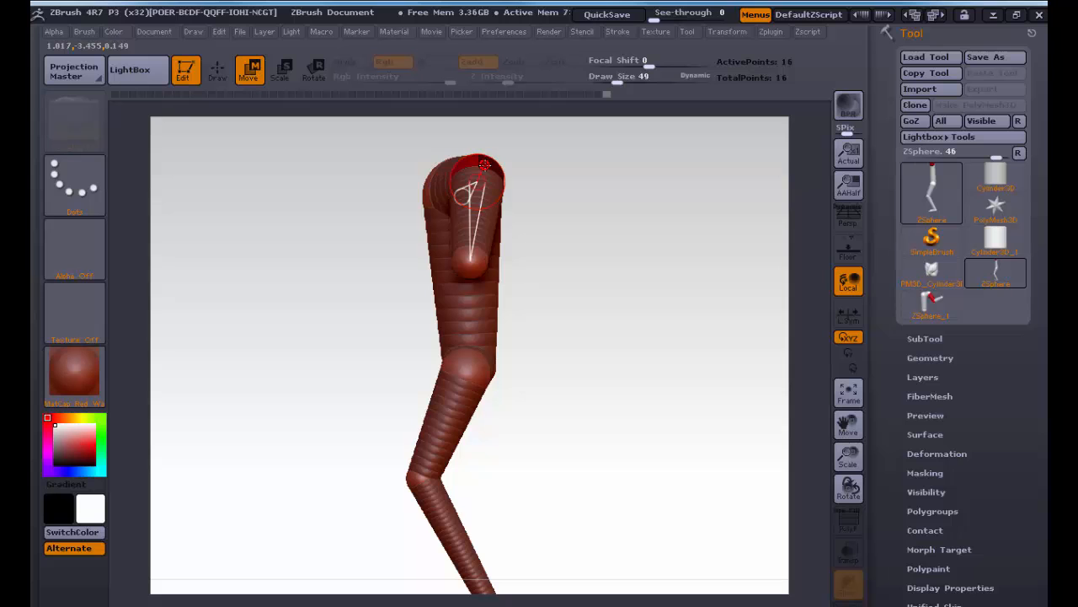
left_click_drag(480, 169, 435, 284)
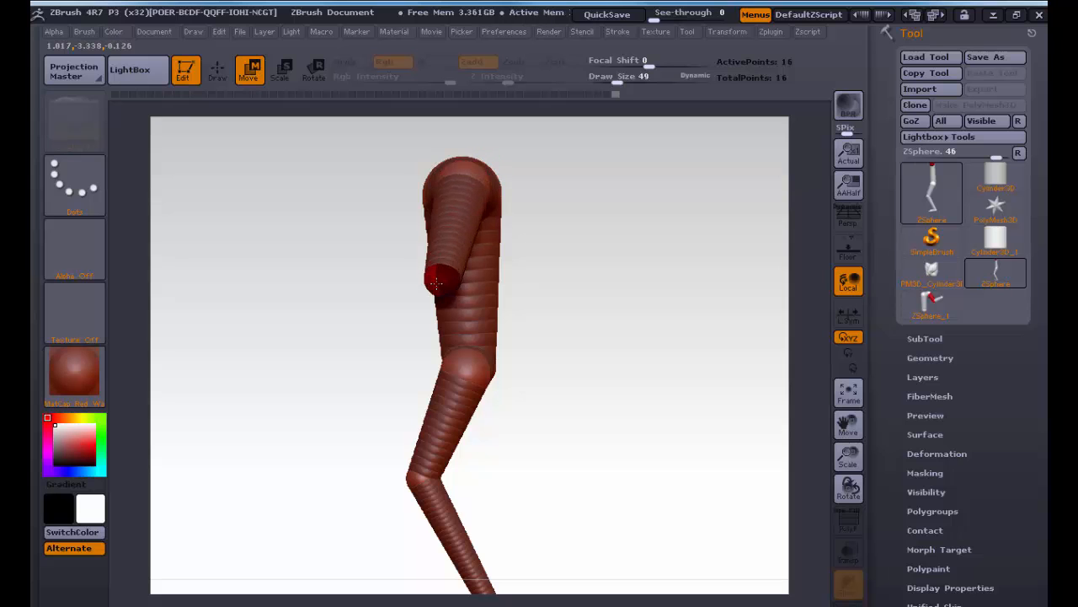
left_click_drag(590, 289, 685, 296, "shift")
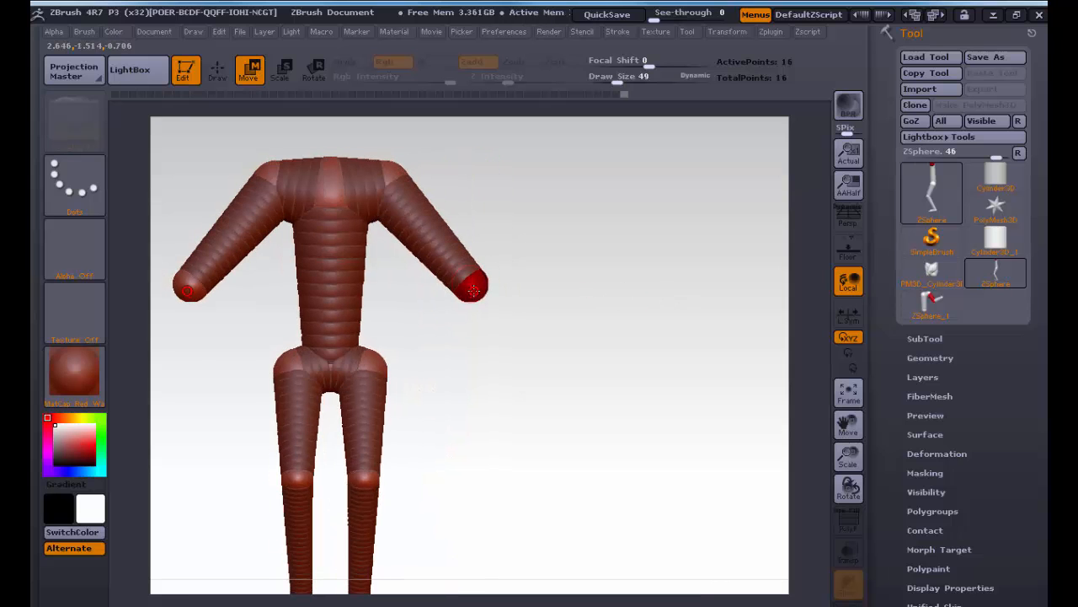
left_click_drag(473, 290, 461, 298)
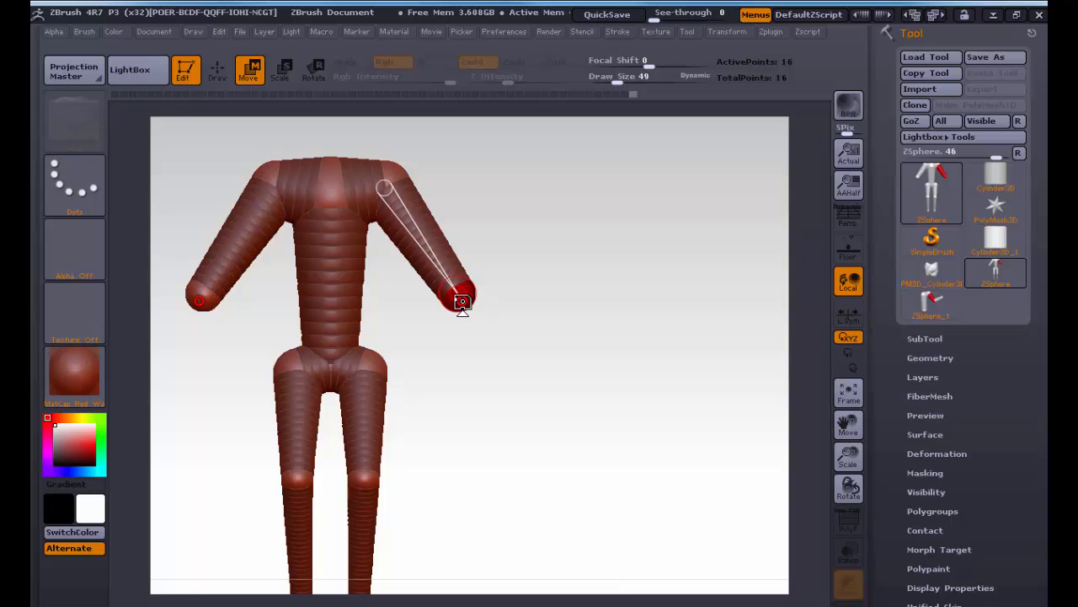
Step: Add a mirrored pair of ZSpheres at the elbows, pull them down and outward to form the forearms, and raise the elbows slightly
key("q")
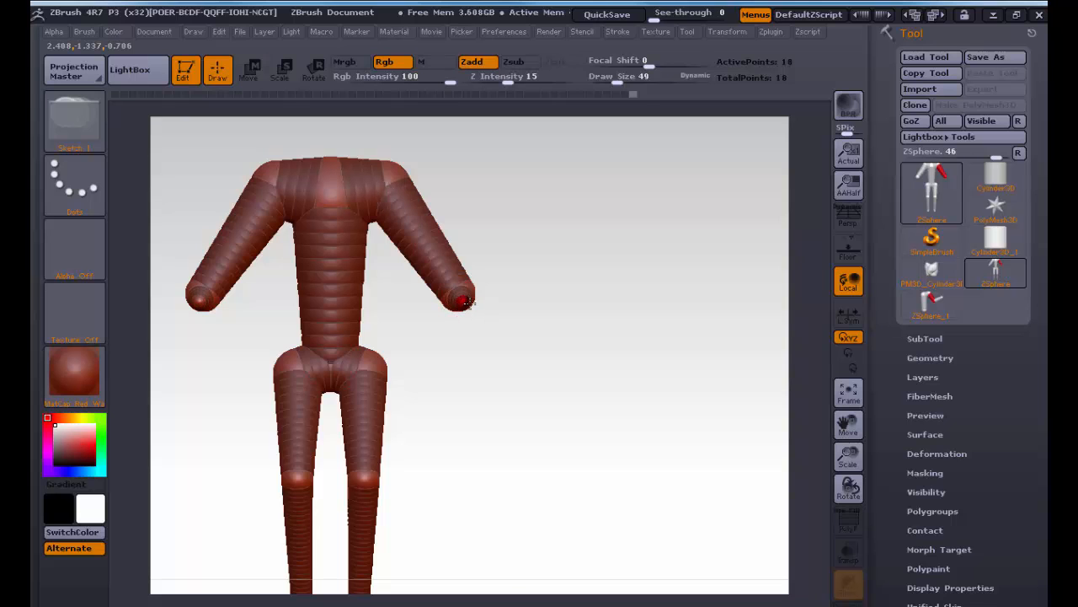
left_click(467, 303)
key("w")
mouse_move(467, 303)
left_mouse_down()
mouse_move(487, 377)
mouse_move(473, 417)
mouse_move(516, 410)
left_mouse_up()
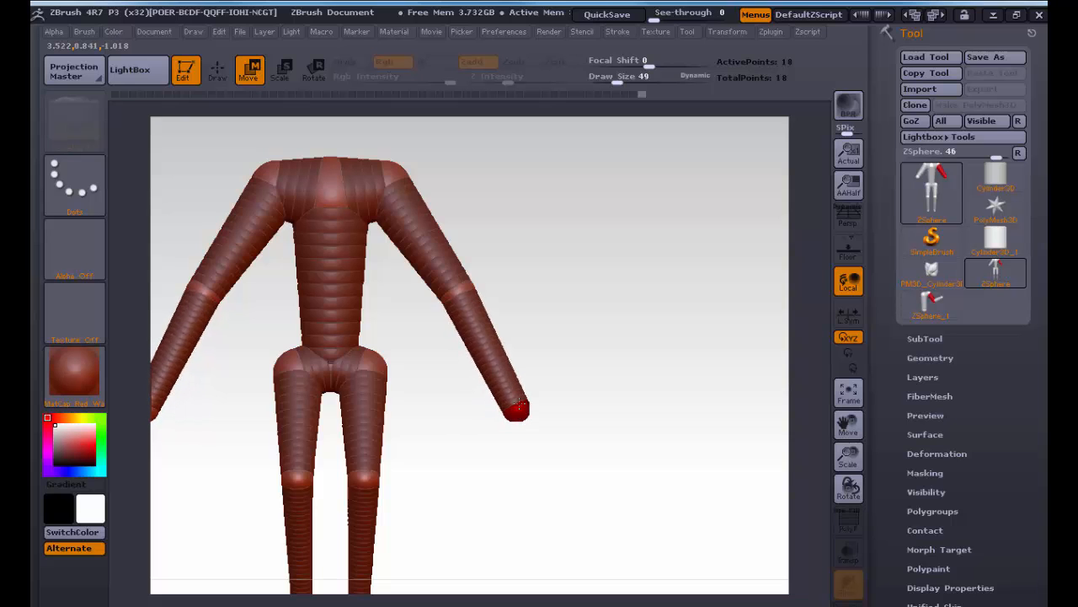
left_click_drag(456, 291, 449, 276)
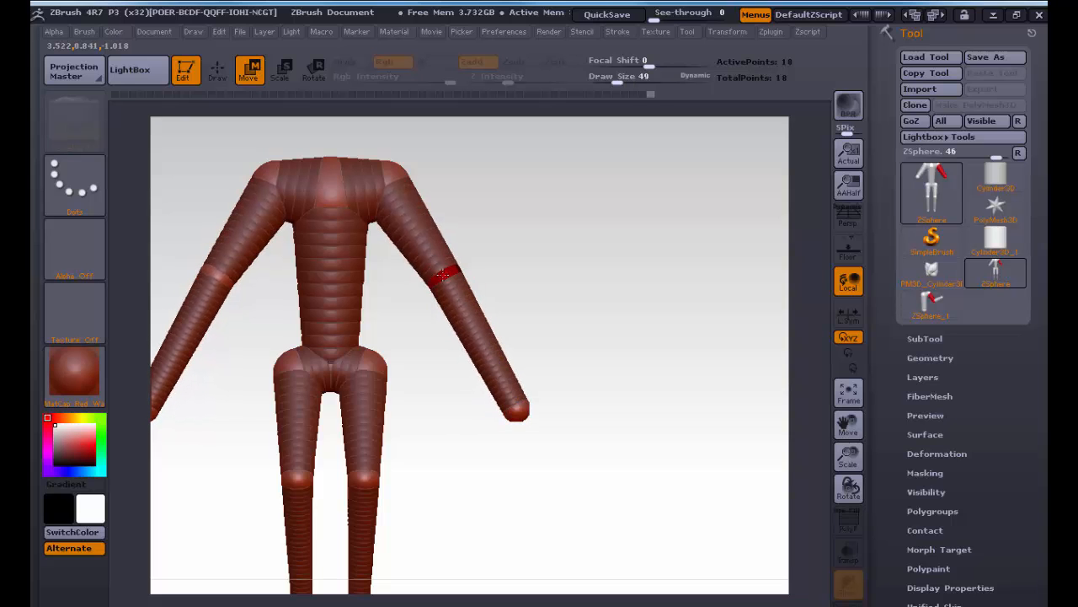
Step: Pull the elbow ZSpheres backward in side view so the forearms bend forward
left_click_drag(517, 410, 695, 393)
left_click_drag(526, 312, 755, 557, "alt")
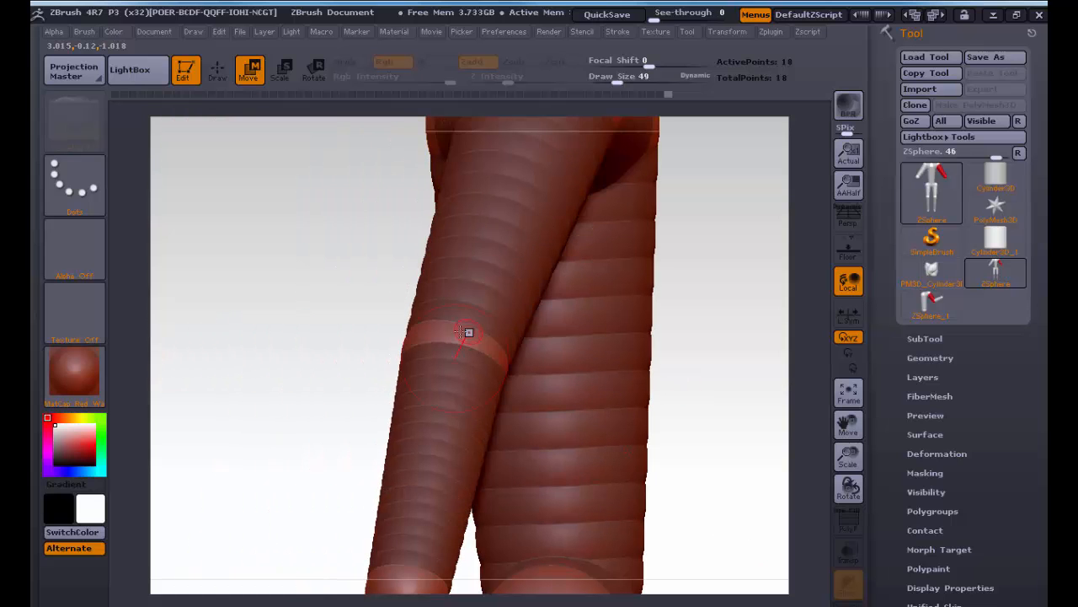
left_click_drag(439, 336, 523, 357)
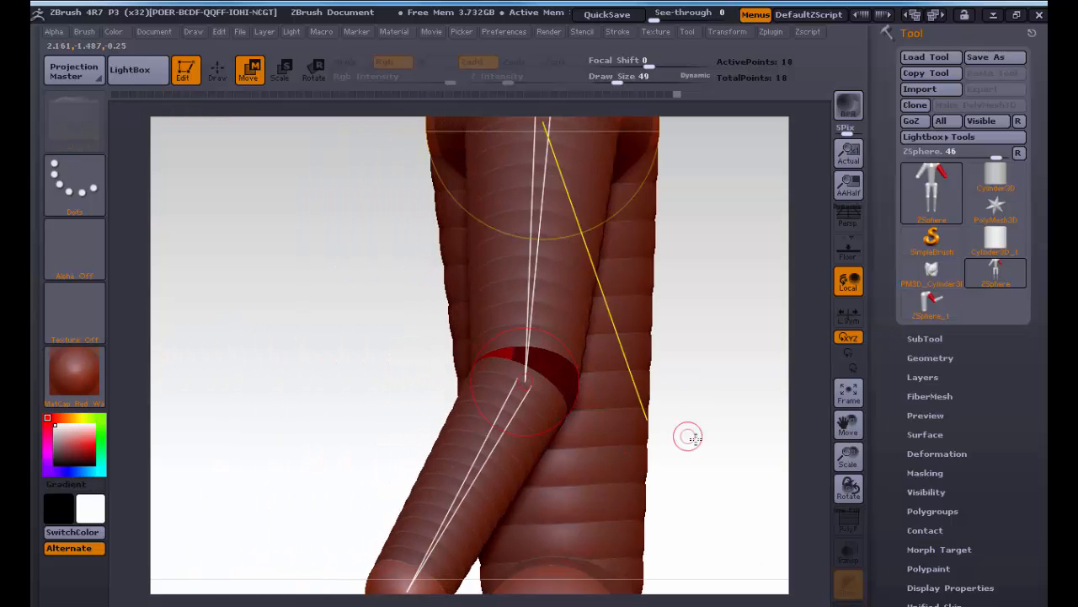
left_click_drag(691, 439, 699, 295, "alt")
left_click_drag(286, 482, 318, 373, "alt")
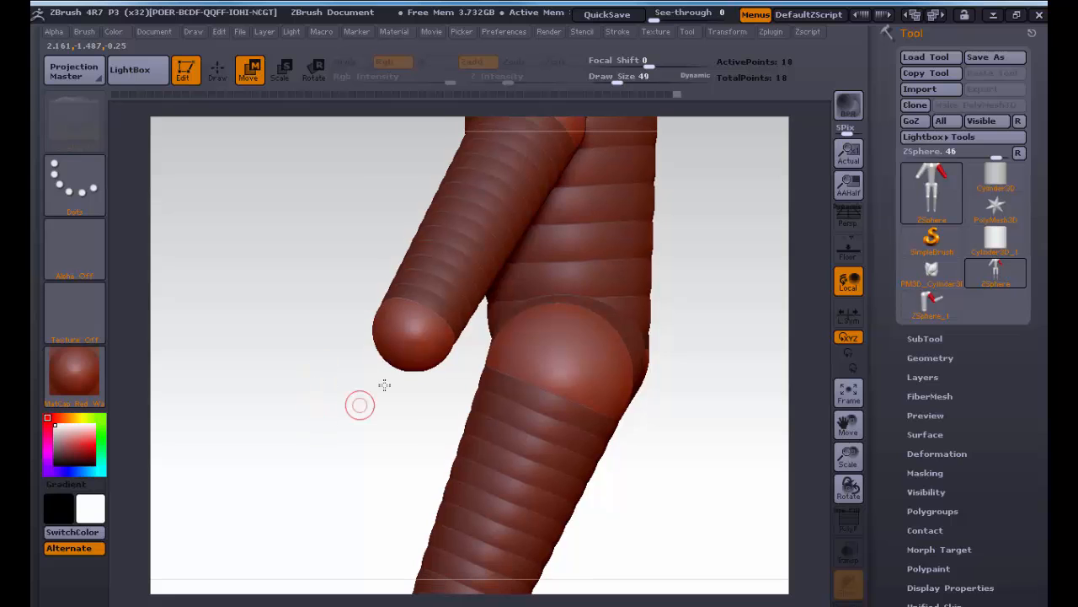
Step: Add four mirrored finger ZSpheres around the lower end of the forearm
left_click_drag(359, 421, 425, 423)
left_click_drag(588, 415, 402, 373, "alt")
left_click_drag(433, 426, 405, 426)
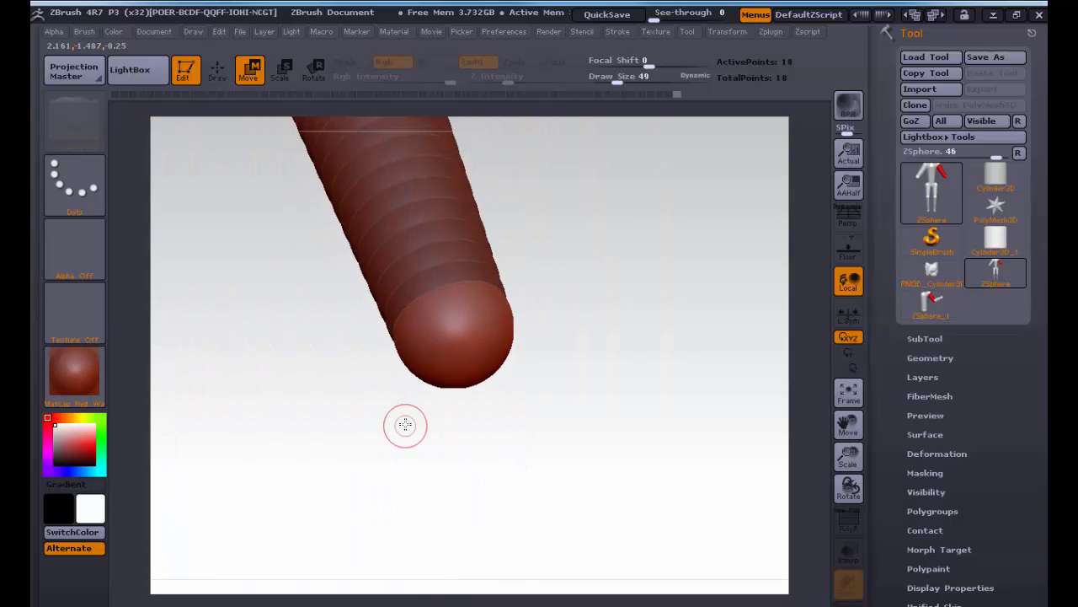
key("q")
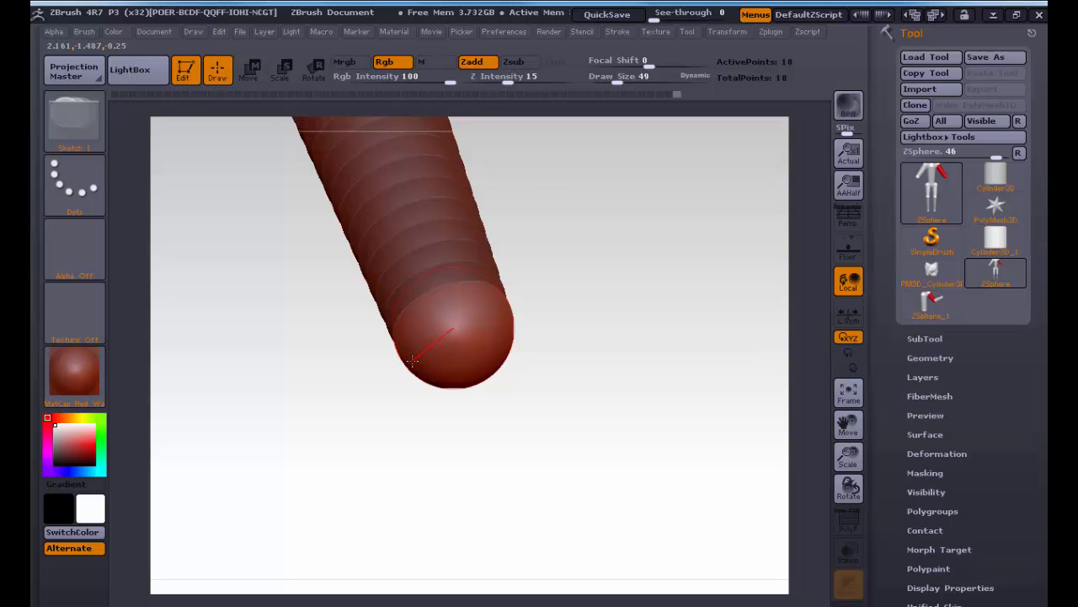
mouse_move(424, 362)
left_mouse_down()
mouse_move(474, 368)
mouse_move(518, 337)
left_mouse_up()
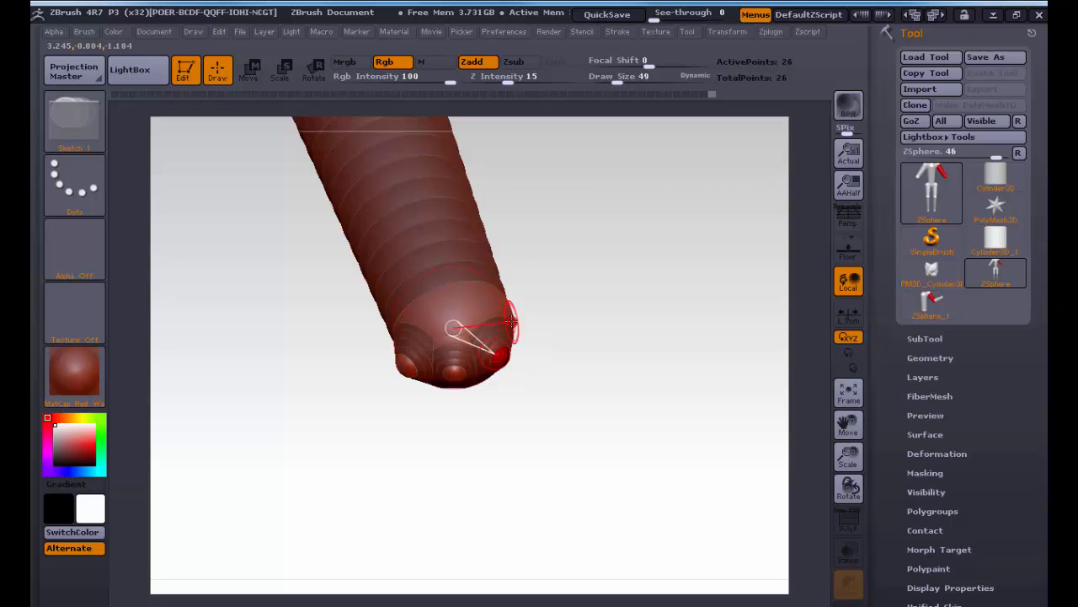
Step: Pull the new ZSpheres outward into short, spread fingers and preview the hand's skin
key("w")
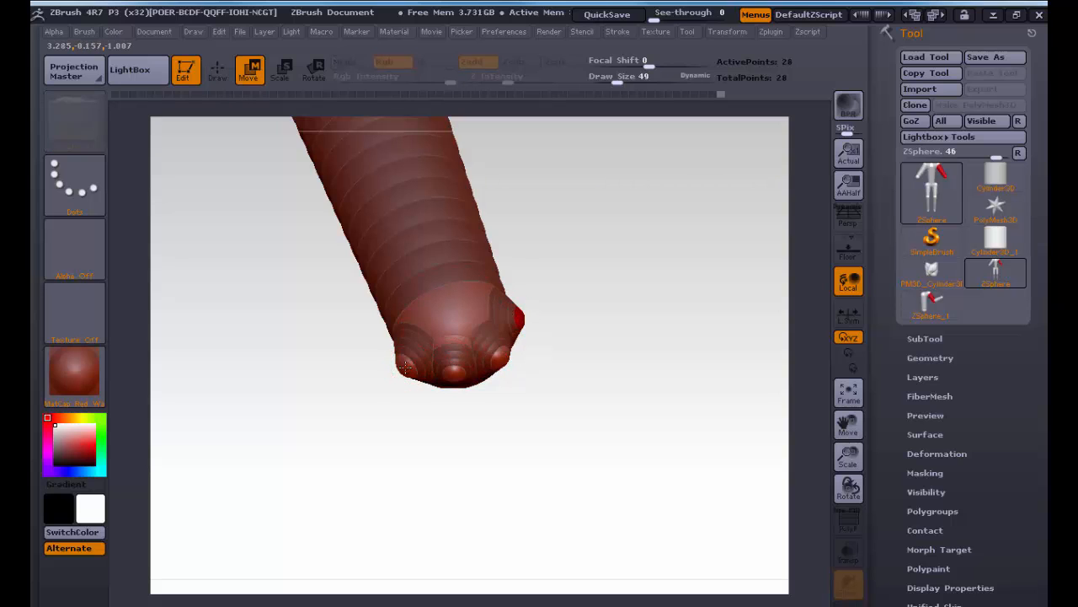
left_click_drag(406, 365, 477, 450)
left_click_drag(505, 354, 536, 427)
left_click_drag(526, 320, 595, 378)
key("a")
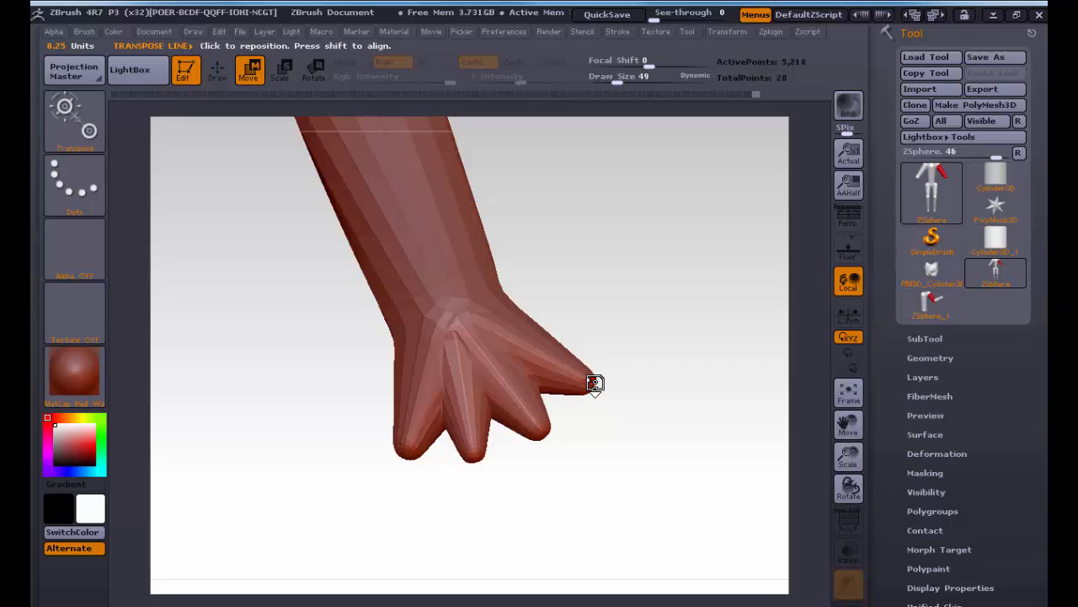
key("a")
Step: Insert a wrist ZSphere just above the hand and move it up the forearm, away from the palm ZSphere
key("q")
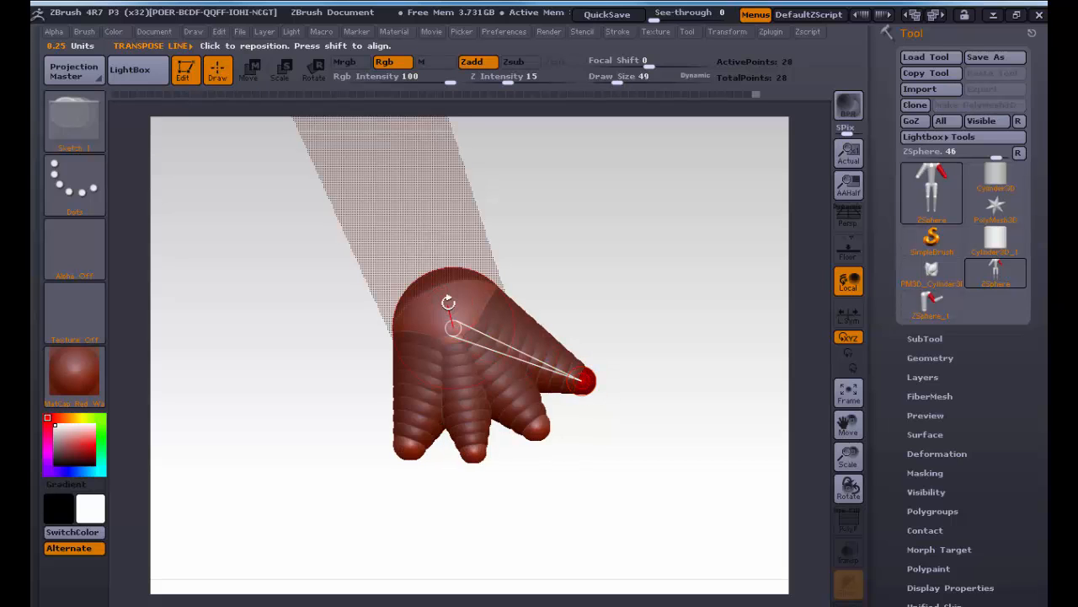
key("w")
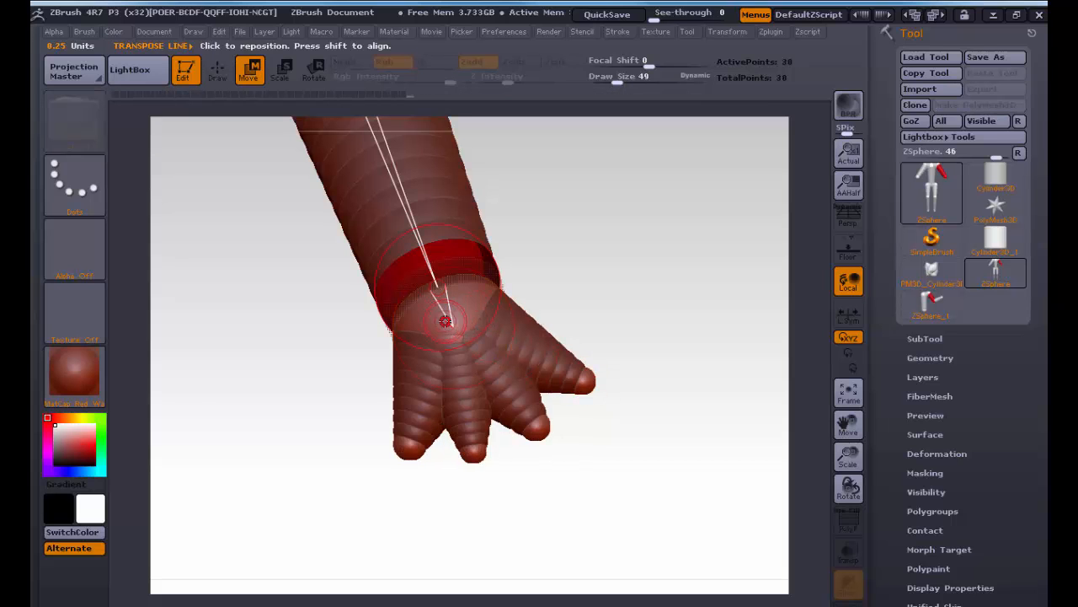
left_click_drag(452, 330, 444, 296)
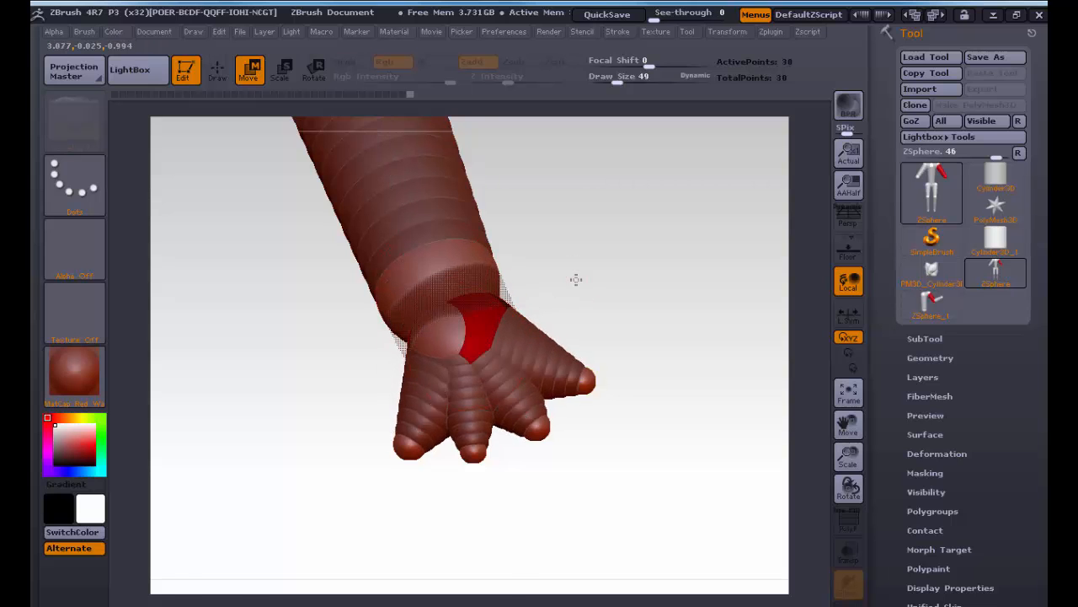
Step: Remove the stray ZSphere at the base of one finger and preview the hand's skin
mouse_move(575, 279)
left_mouse_down()
mouse_move(486, 291)
mouse_move(581, 286)
left_mouse_up()
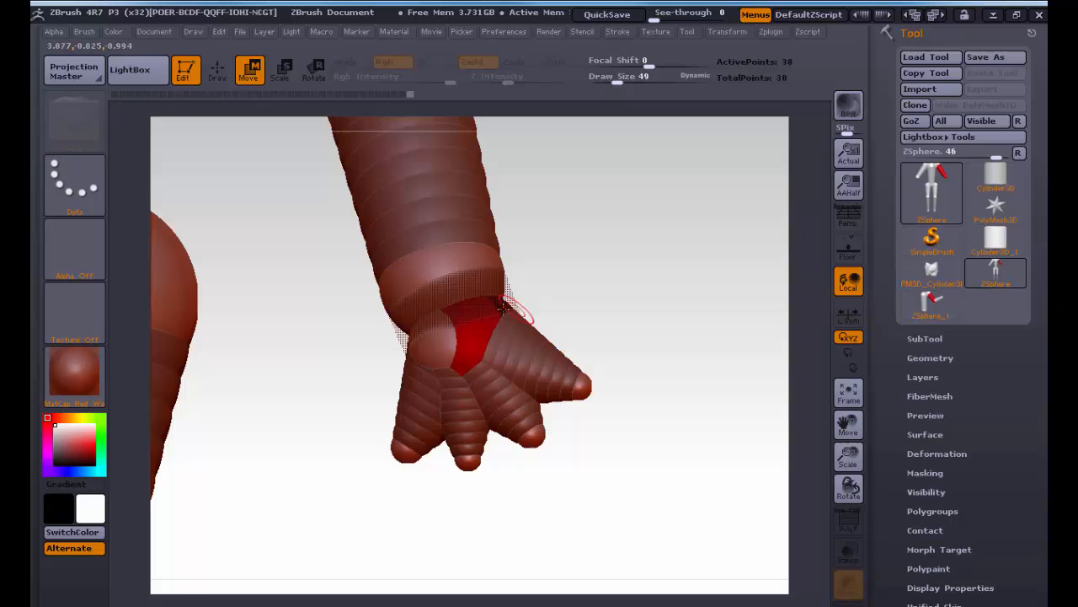
left_click(429, 342)
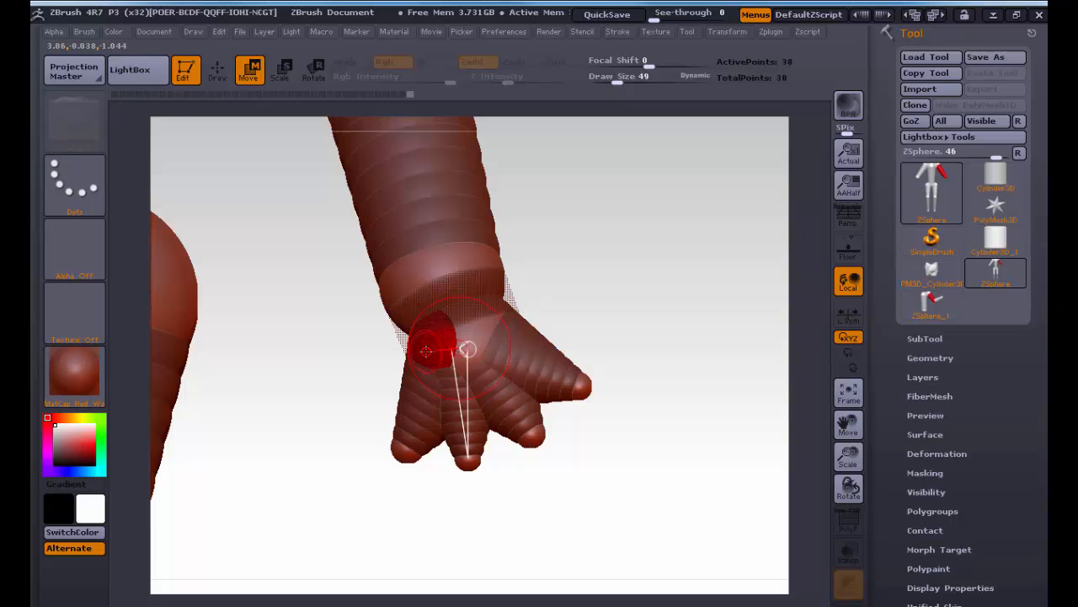
key("q")
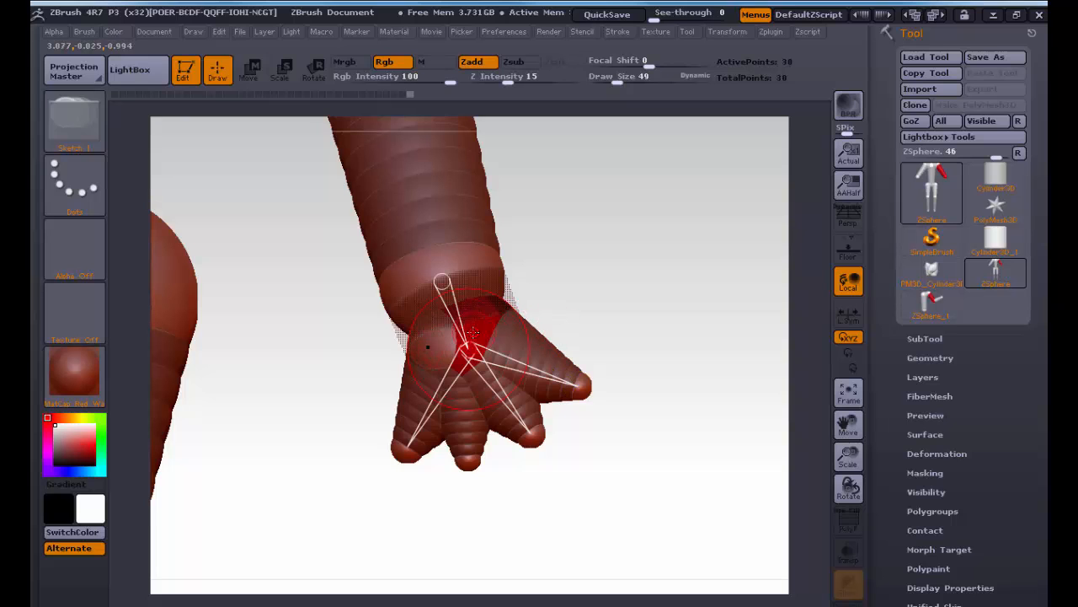
left_click(430, 342)
key("ctrl+z")
key("w")
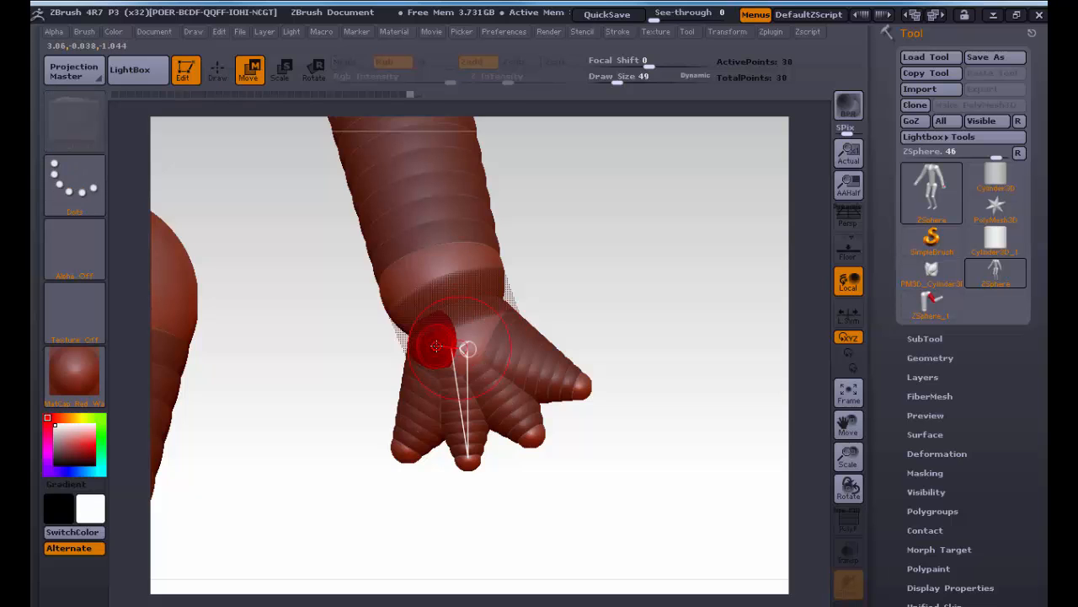
key("q")
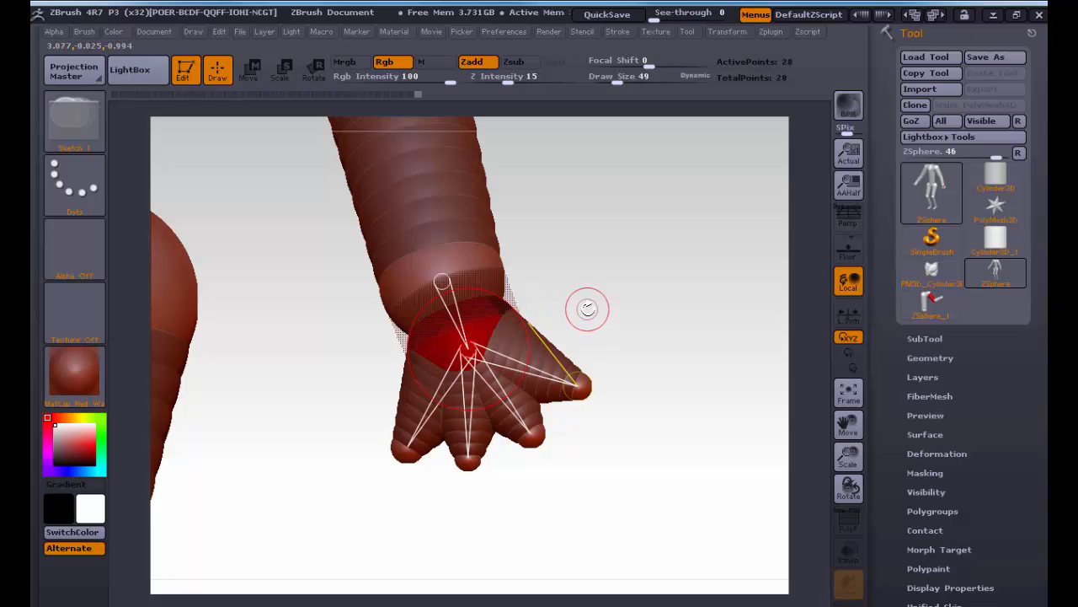
key("a")
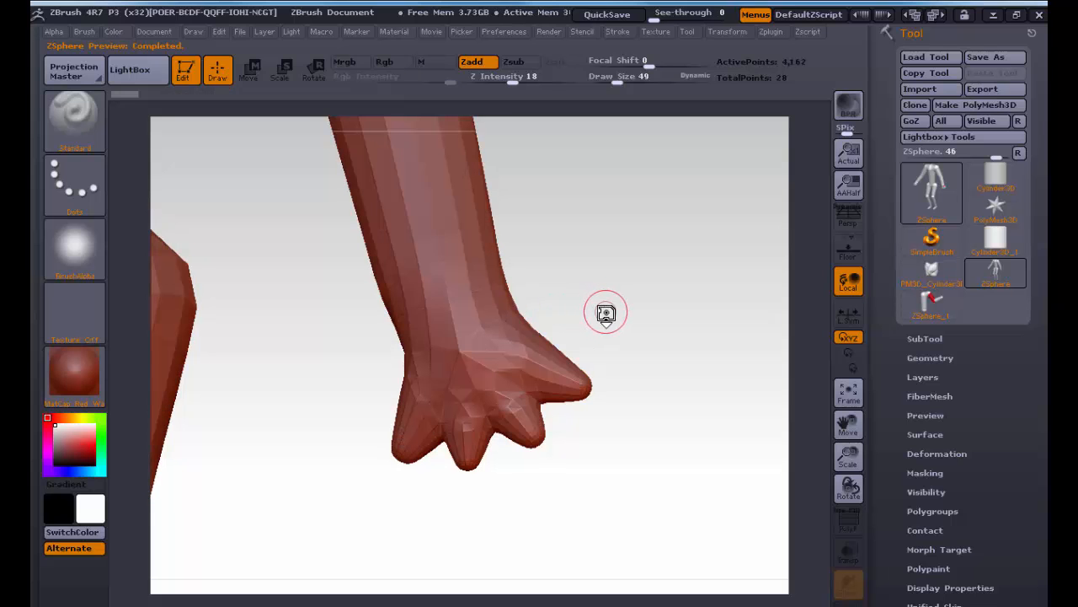
key("a")
Step: Pull the four fingertip ZSpheres down and outward to lengthen the fingers
key("w")
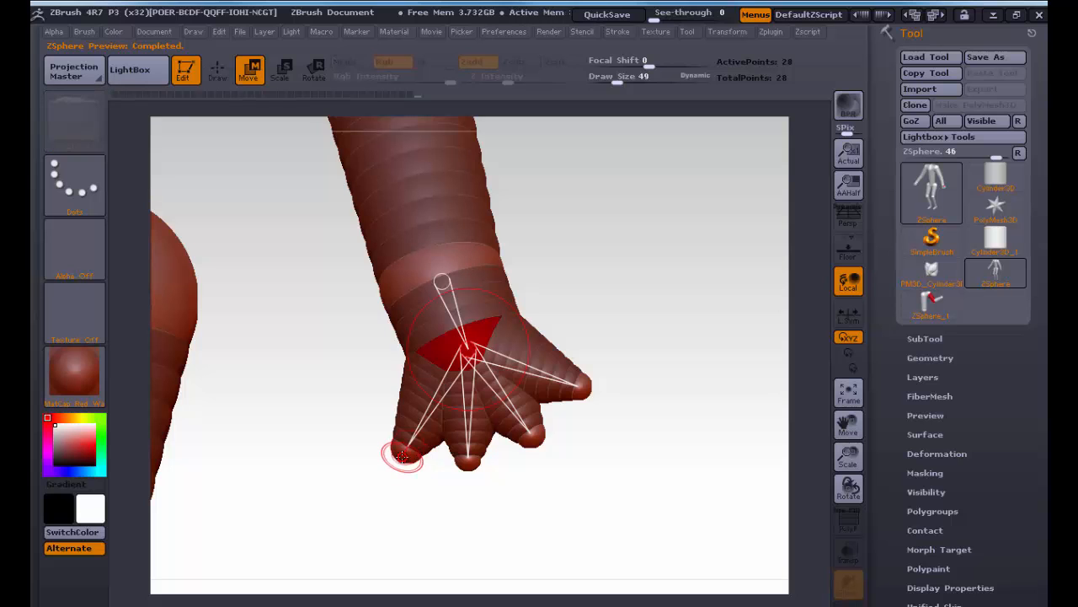
left_click_drag(403, 456, 441, 504)
left_click_drag(469, 464, 509, 499)
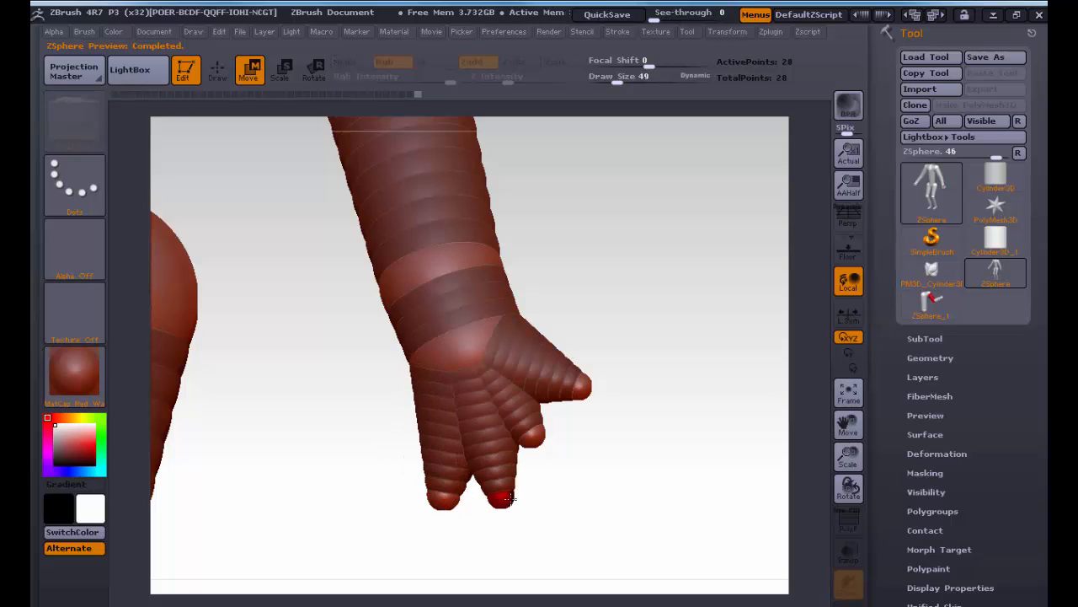
left_click_drag(527, 433, 563, 486)
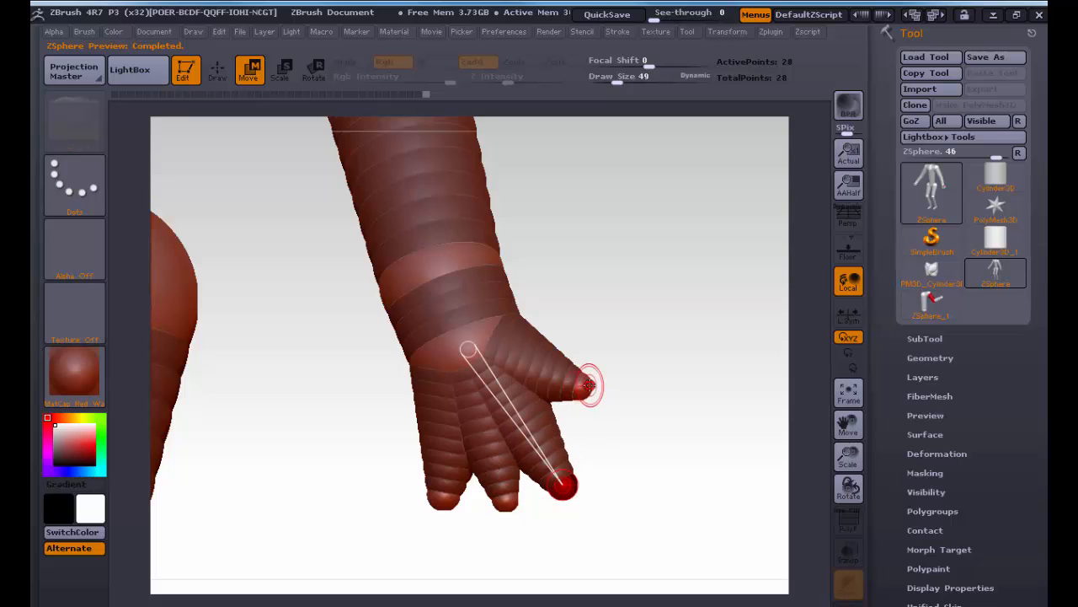
left_click_drag(589, 385, 601, 439)
Step: Insert knuckle ZSpheres at the base of the four fingers, close to the palm
key("e")
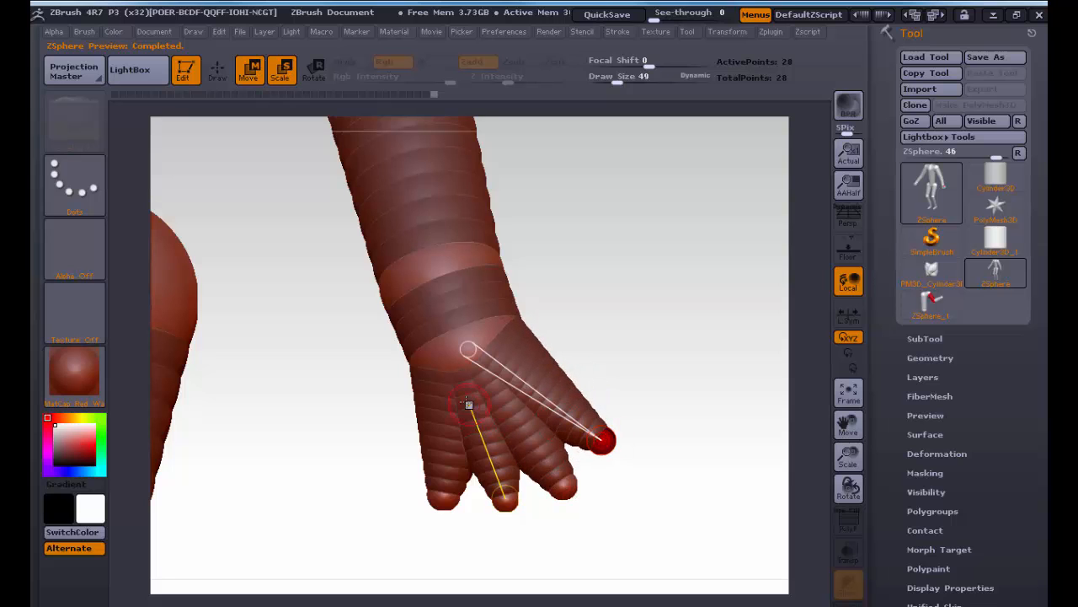
key("q")
left_click(438, 382)
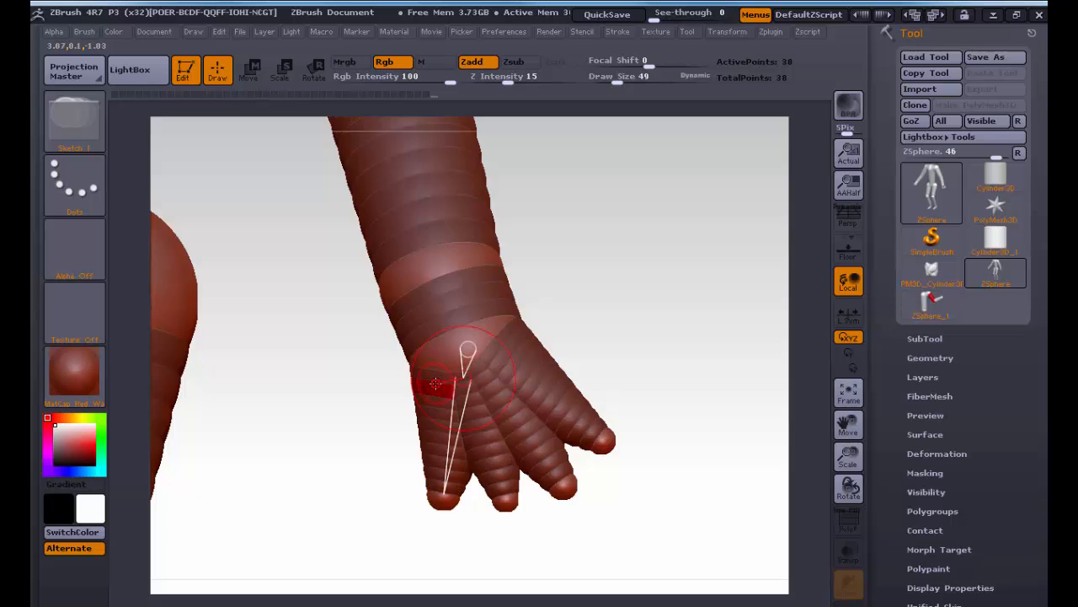
left_click(519, 341)
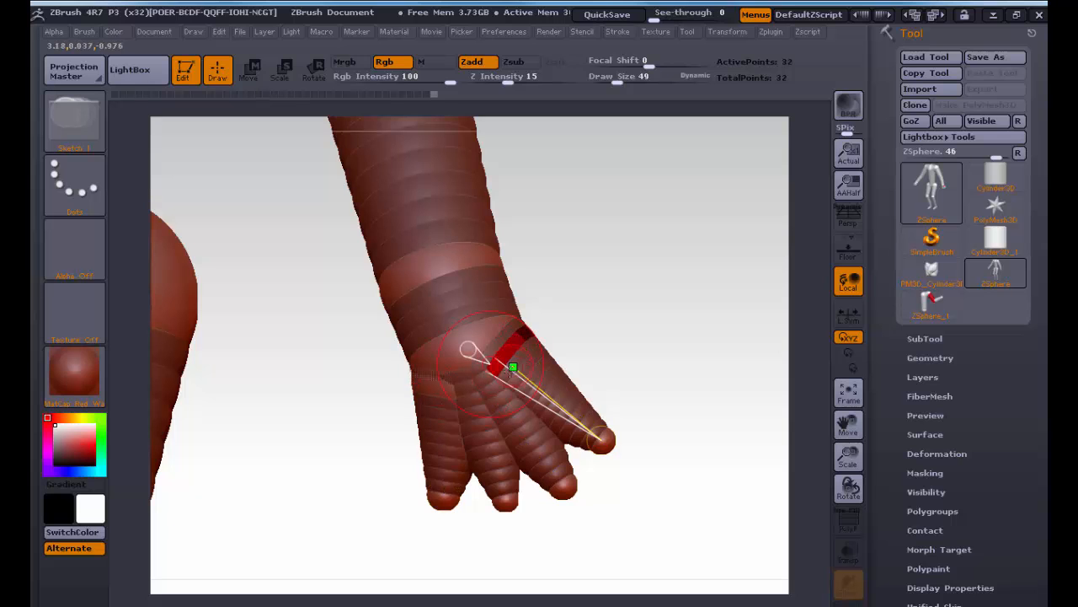
left_click(465, 387)
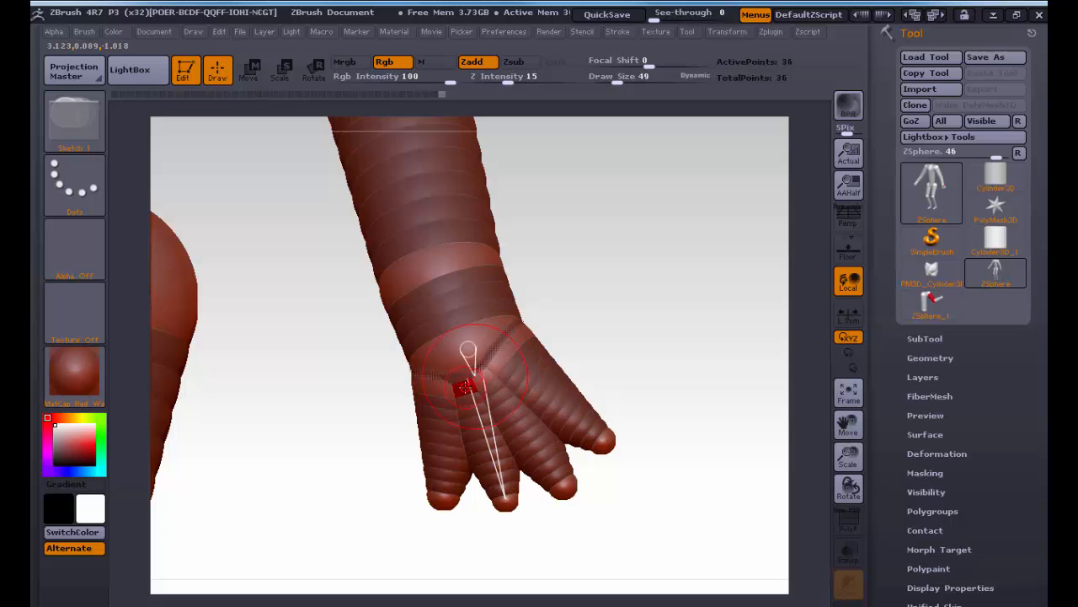
Step: Scale down the knuckle ZSpheres so the fingers start narrower at the palm, and preview the hand's skin
key("e")
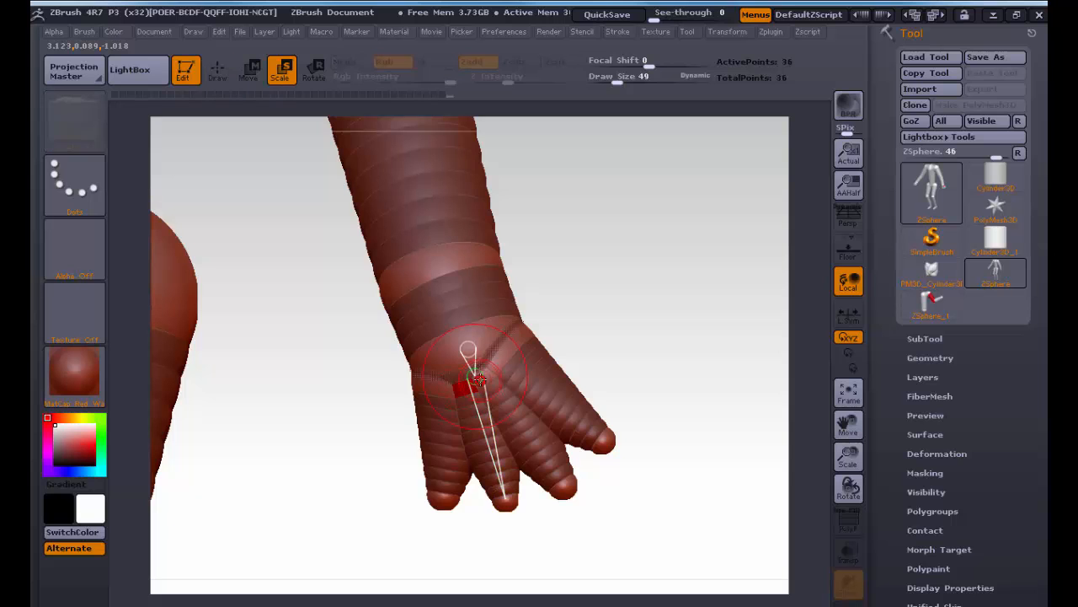
left_click_drag(474, 377, 430, 314)
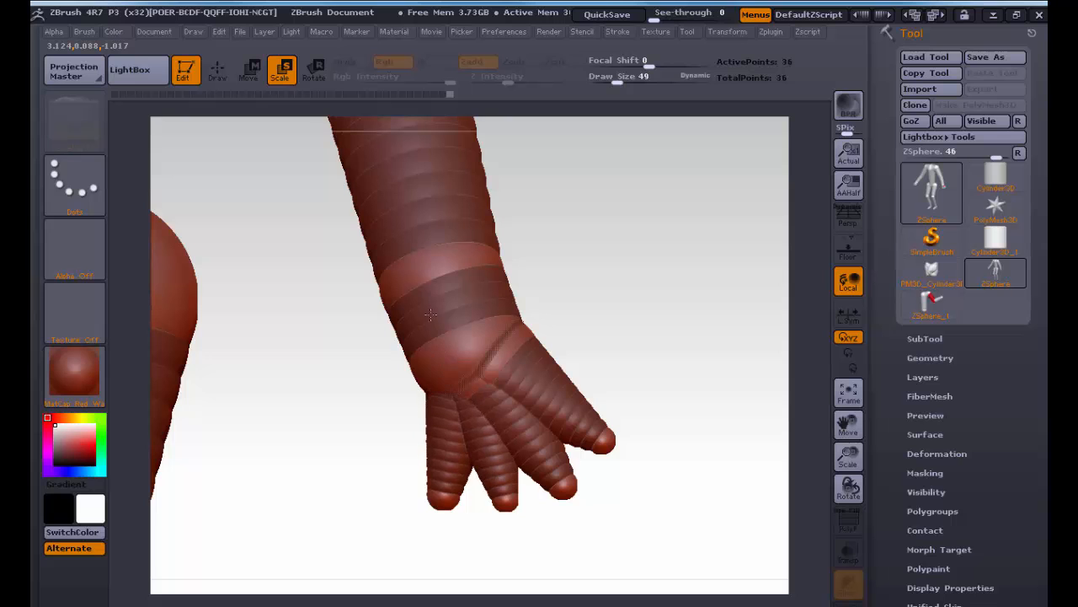
left_click_drag(490, 381, 503, 337)
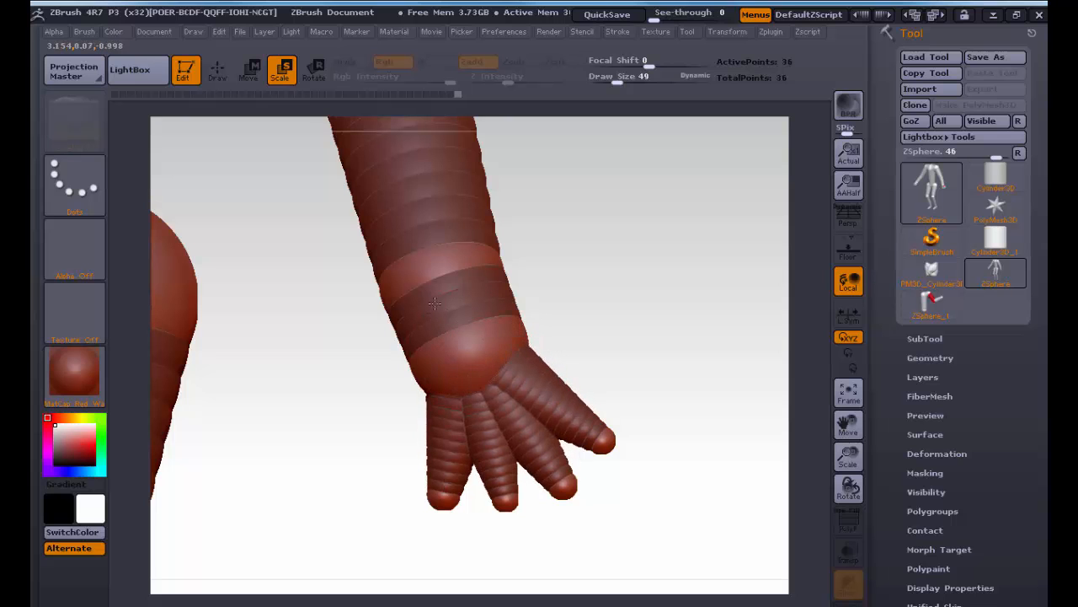
key("a")
mouse_move(386, 428)
left_mouse_down()
mouse_move(522, 428)
mouse_move(393, 421)
left_mouse_up()
key("a")
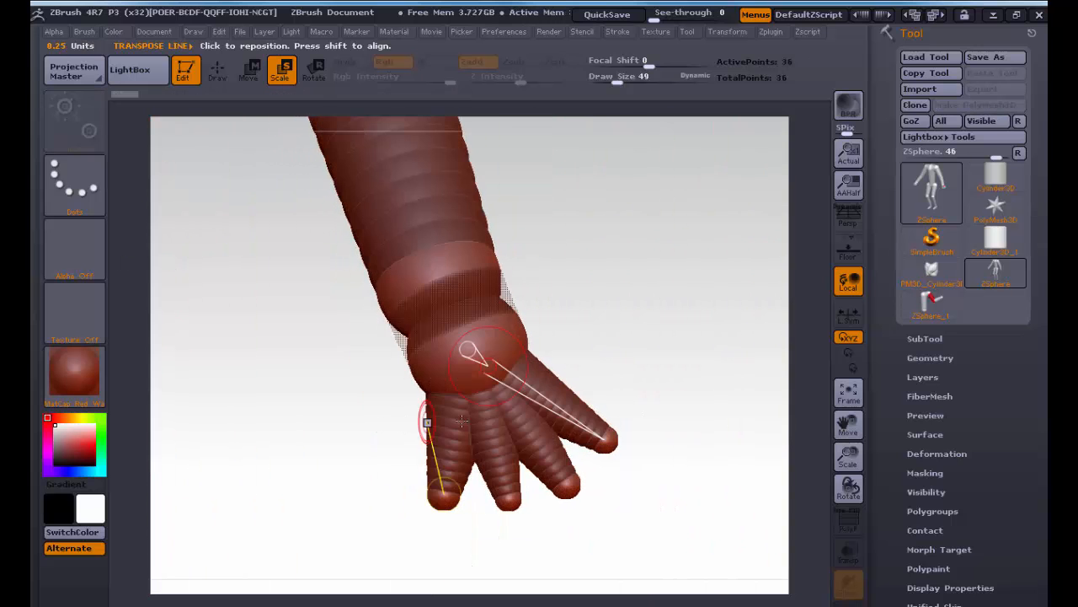
Step: Pull the little fingertip inward to shorten it and extend the middle fingertip so it is the longest
key("w")
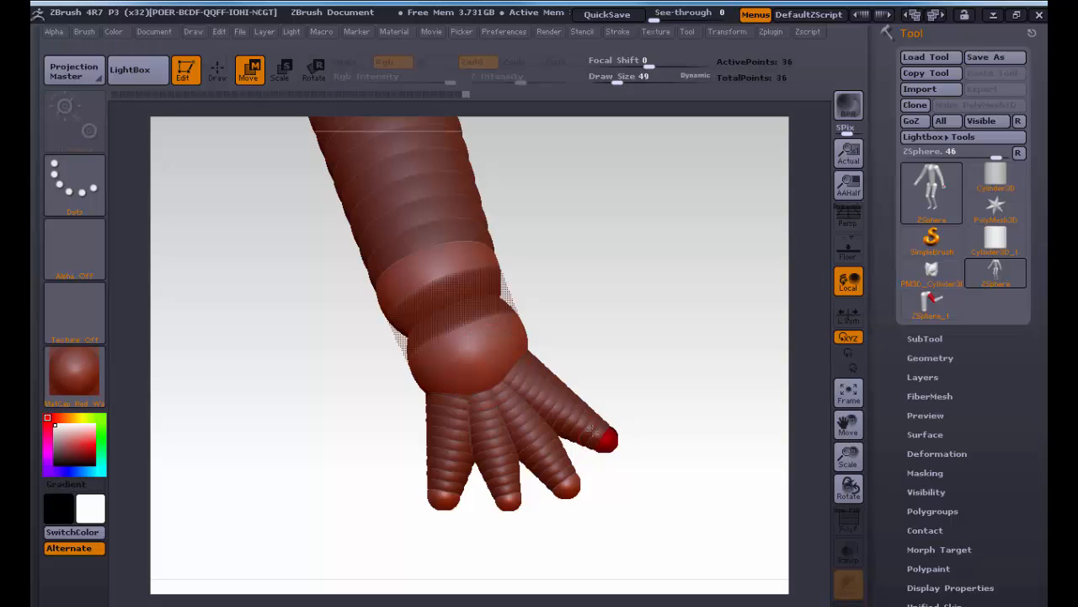
left_click_drag(603, 430, 573, 413)
left_click_drag(515, 489, 512, 539)
Step: Add a thumb ZSphere on the side of the palm, attach a smaller one to it and pull it down into a thumb
key("q")
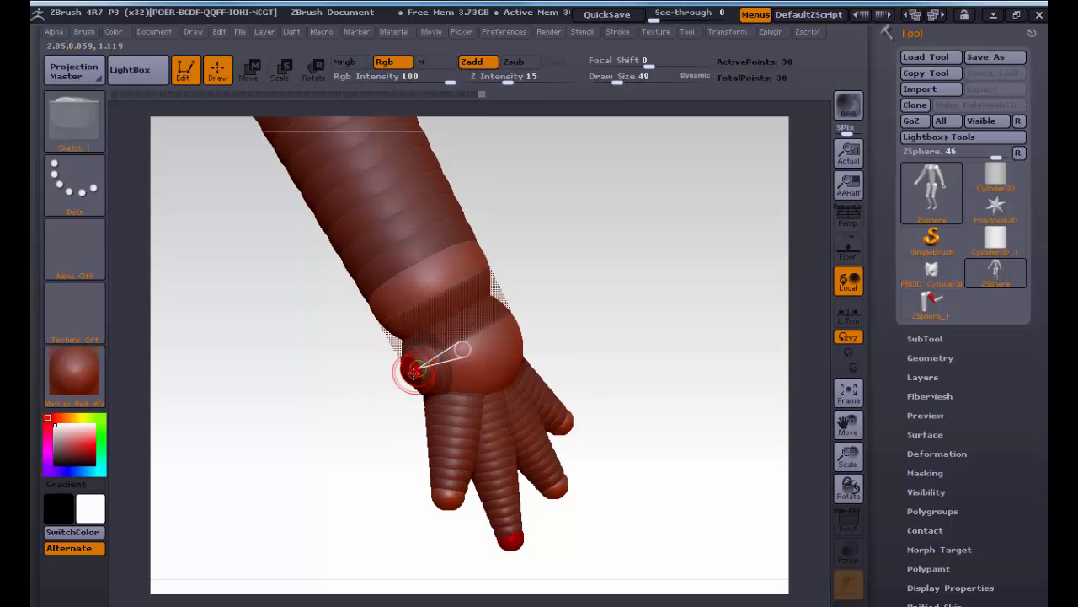
left_click_drag(348, 410, 366, 396)
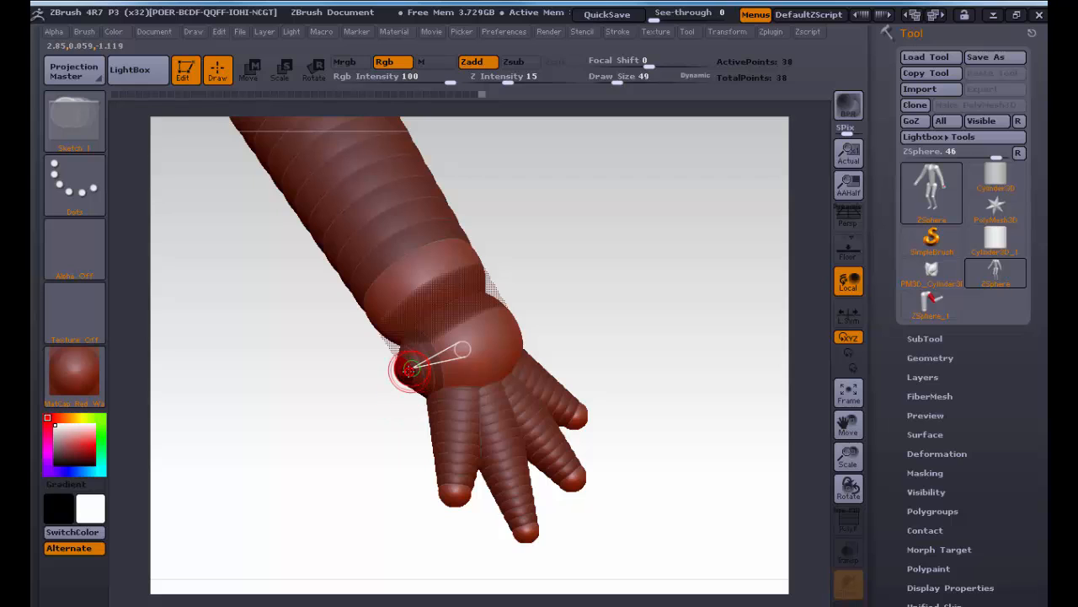
key("w")
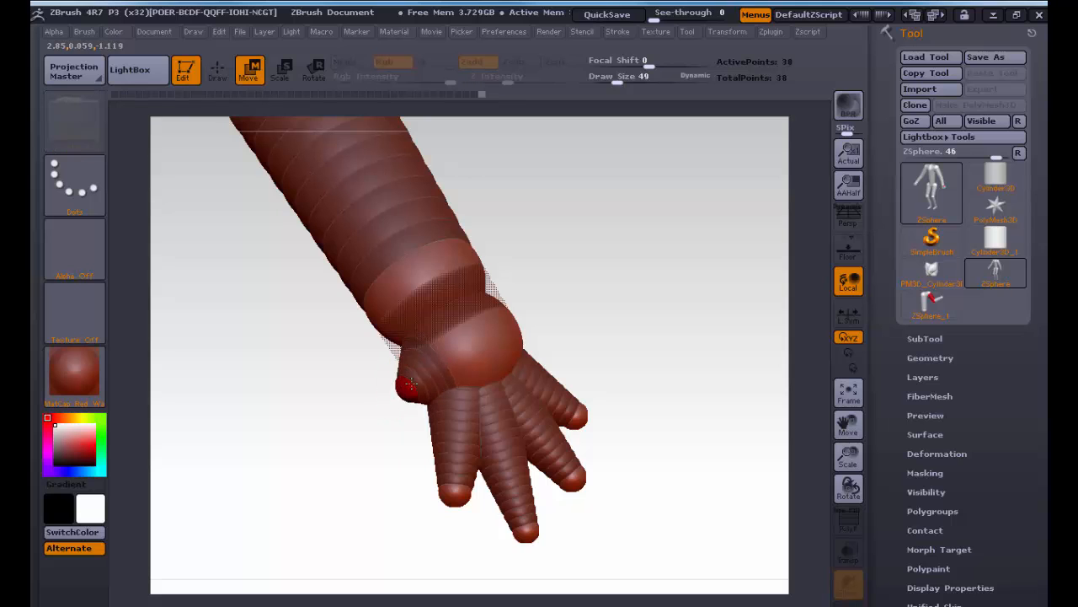
key("q")
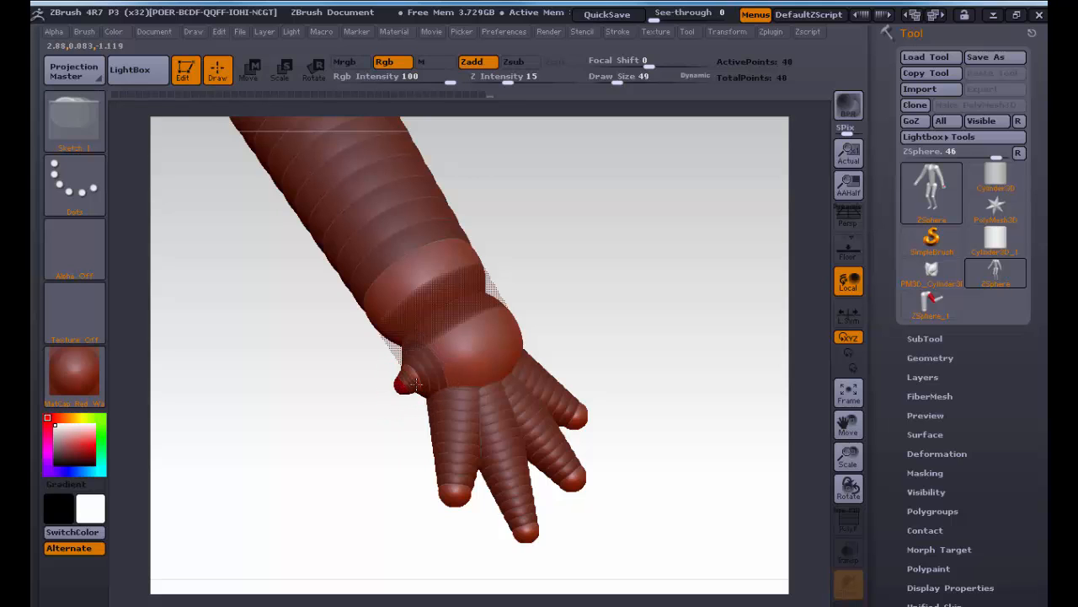
key("w")
mouse_move(408, 383)
left_mouse_down()
mouse_move(395, 438)
mouse_move(403, 444)
left_mouse_up()
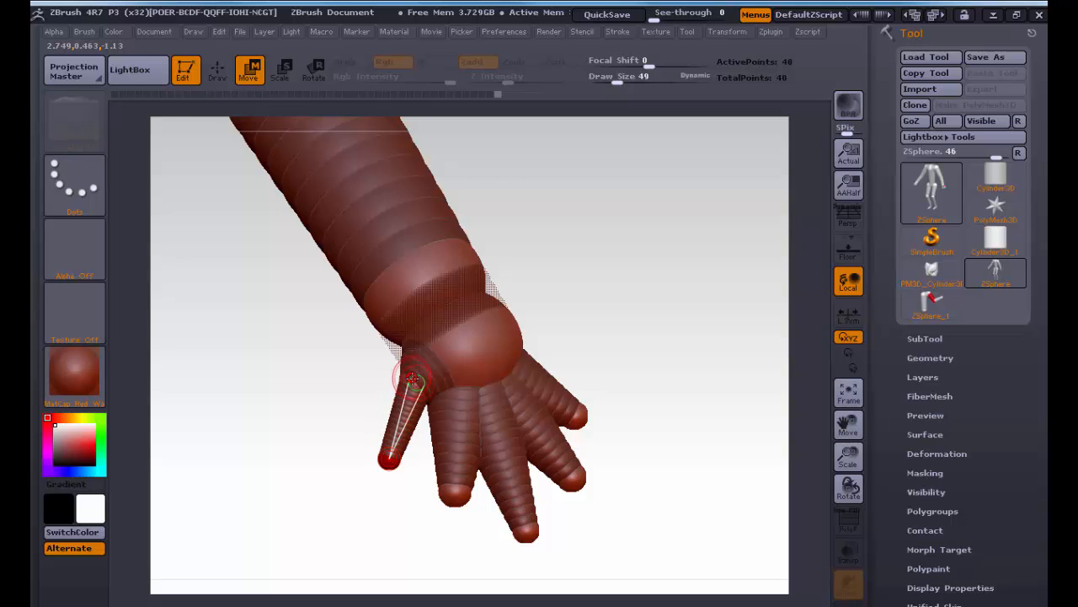
left_click_drag(407, 370, 399, 465)
Step: Shorten the index finger slightly and slim it where it meets the palm
left_click_drag(611, 396, 621, 403)
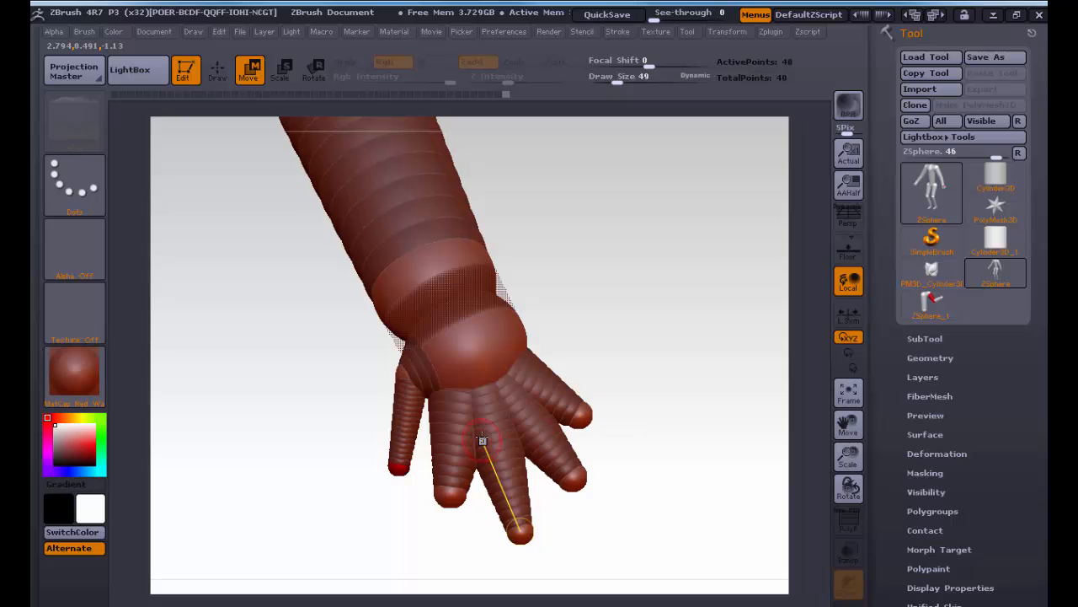
left_click_drag(383, 444, 458, 445, "alt")
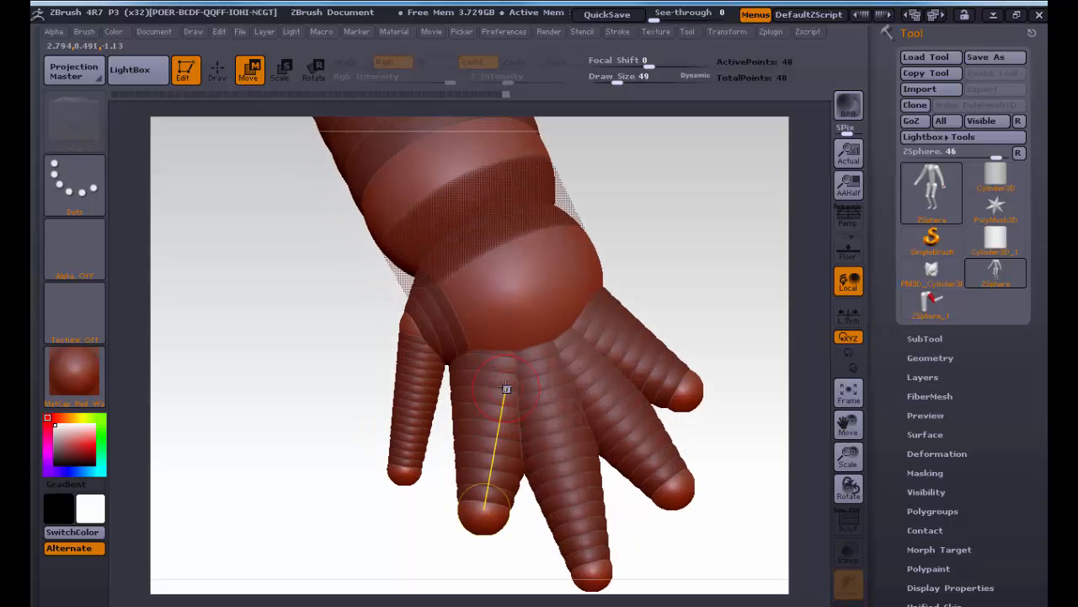
key("e")
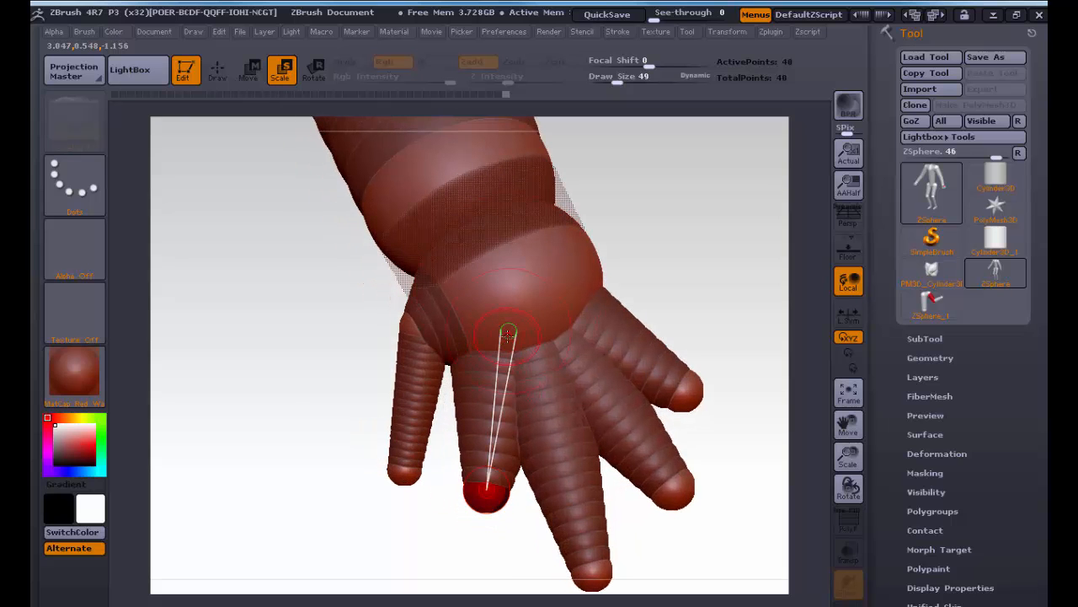
key("w")
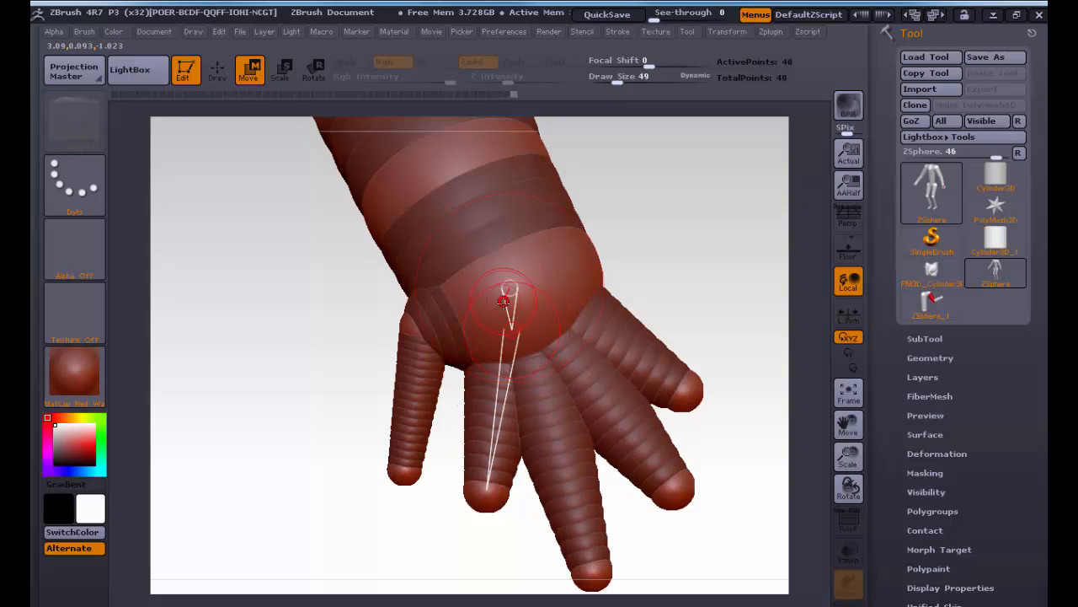
Step: Pull the index finger's knuckle ZSphere out of the palm, scale it down and preview the hand's skin
left_click_drag(511, 331, 506, 406)
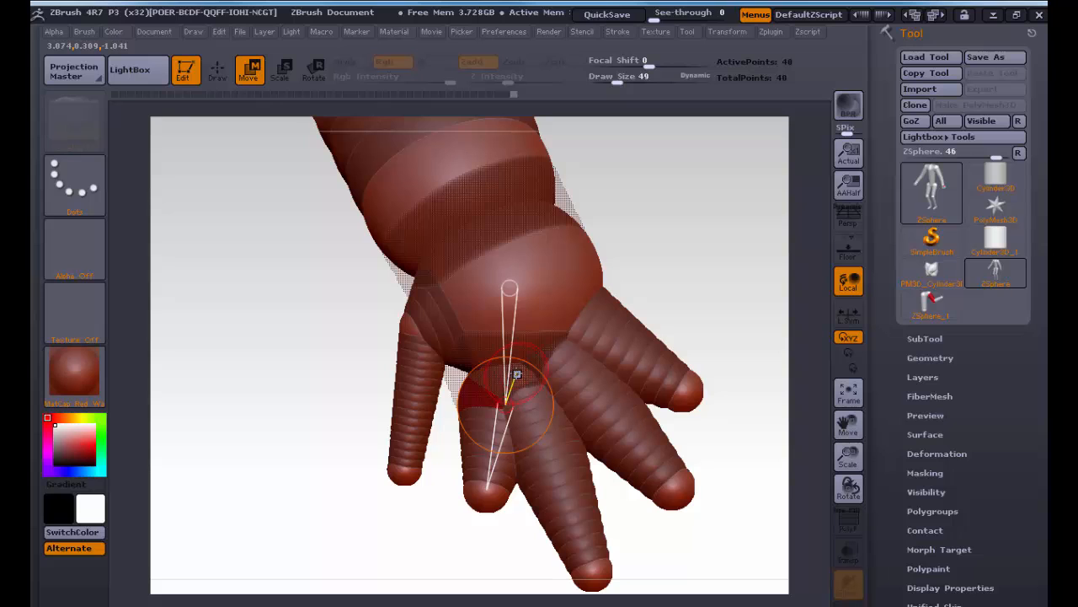
key("e")
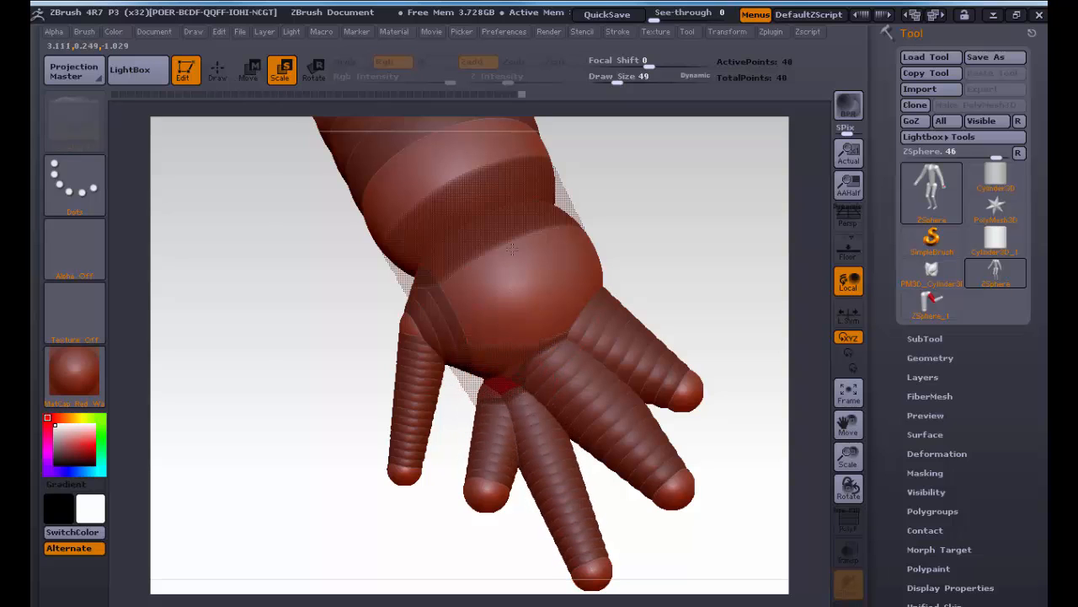
key("w")
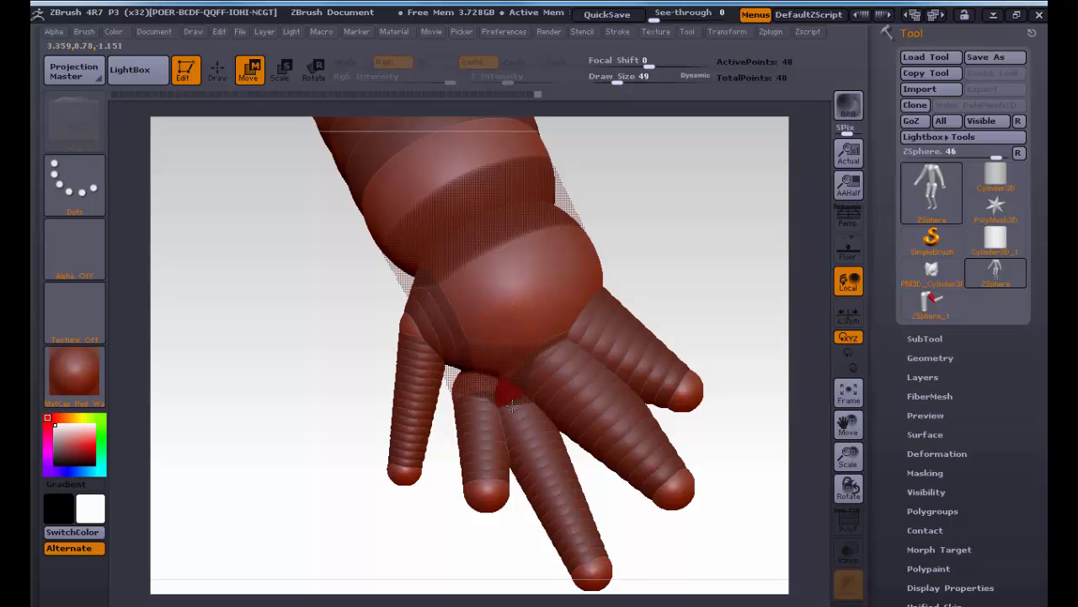
key("a")
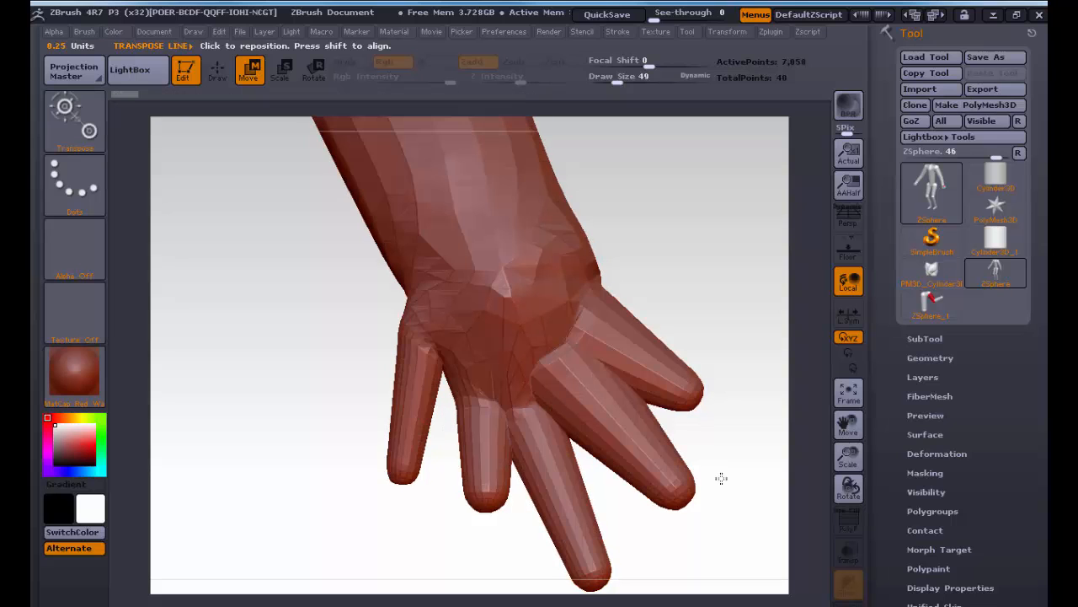
key("a")
Step: Reposition the knuckle ZSpheres below the palm to separate the finger bases, working from both sides of the hand
left_click_drag(492, 501, 484, 585)
left_click_drag(418, 529, 542, 462)
left_click_drag(495, 395, 534, 395)
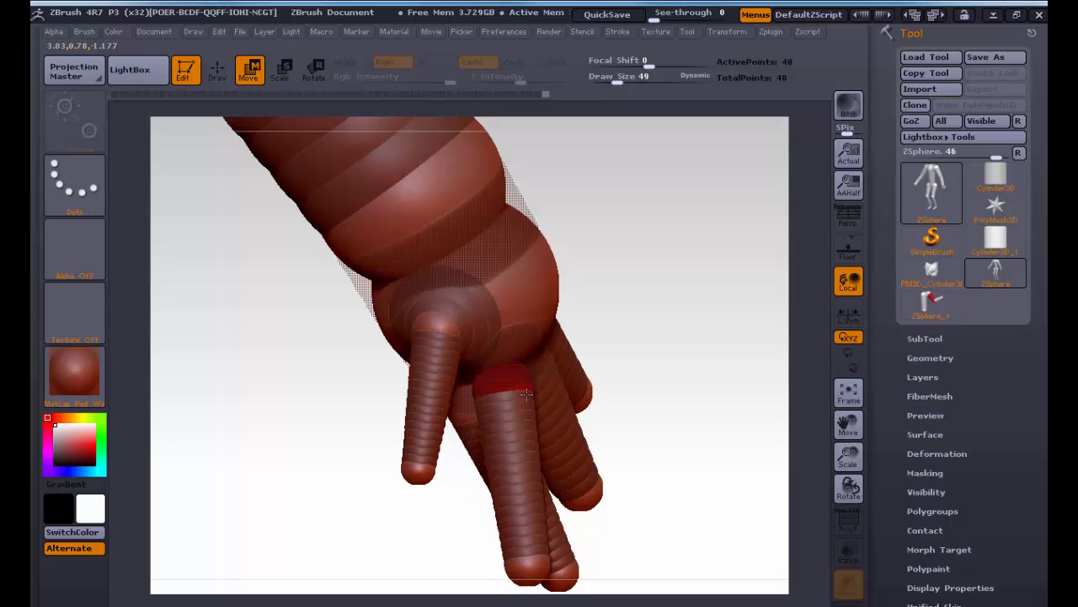
left_click_drag(688, 371, 388, 365)
left_click_drag(453, 366, 430, 300)
left_click_drag(562, 326, 536, 335)
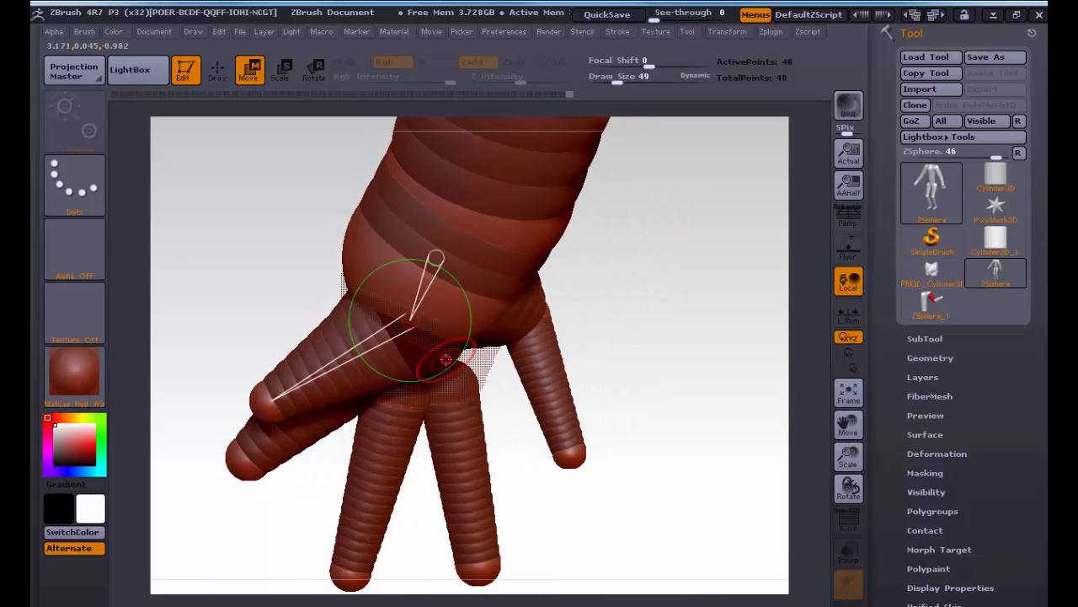
Step: Scale down the base knuckle ZSpheres of the little and ring fingers
key("e")
left_click_drag(410, 379, 402, 162)
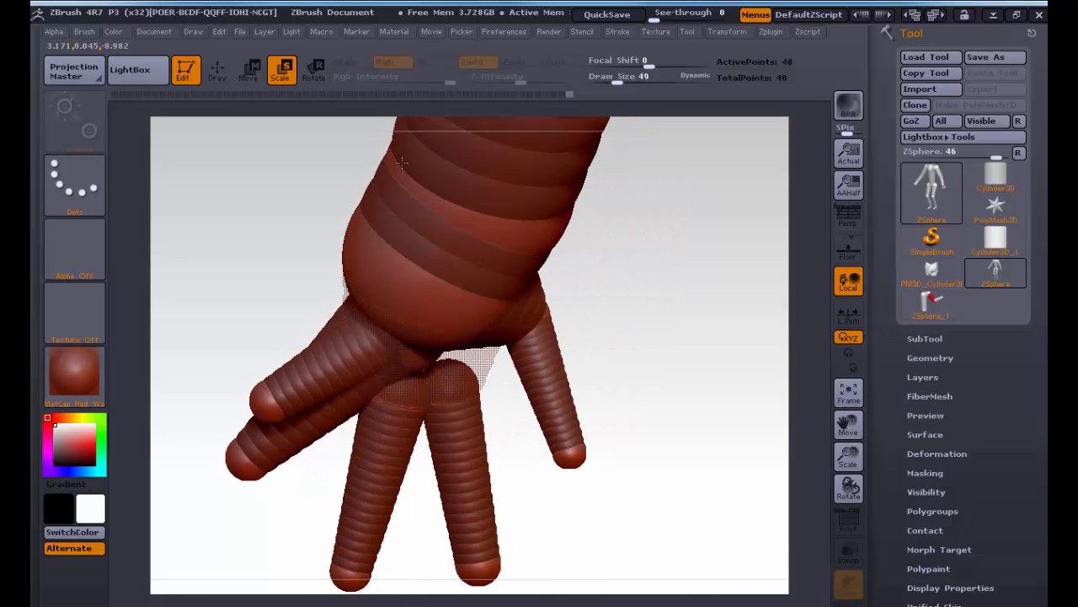
left_click_drag(515, 438, 649, 550)
key("w")
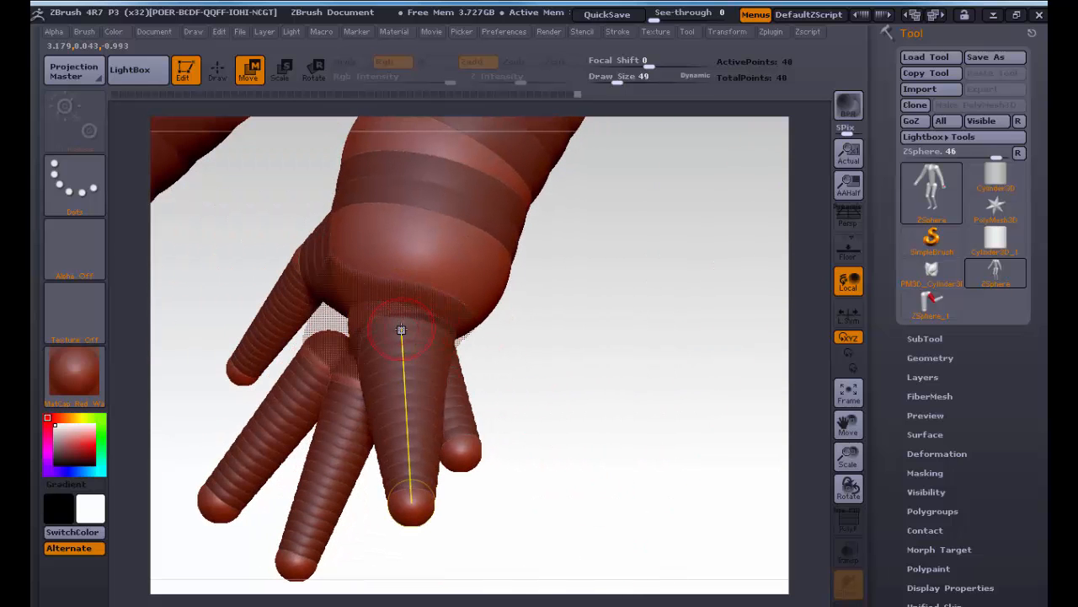
key("e")
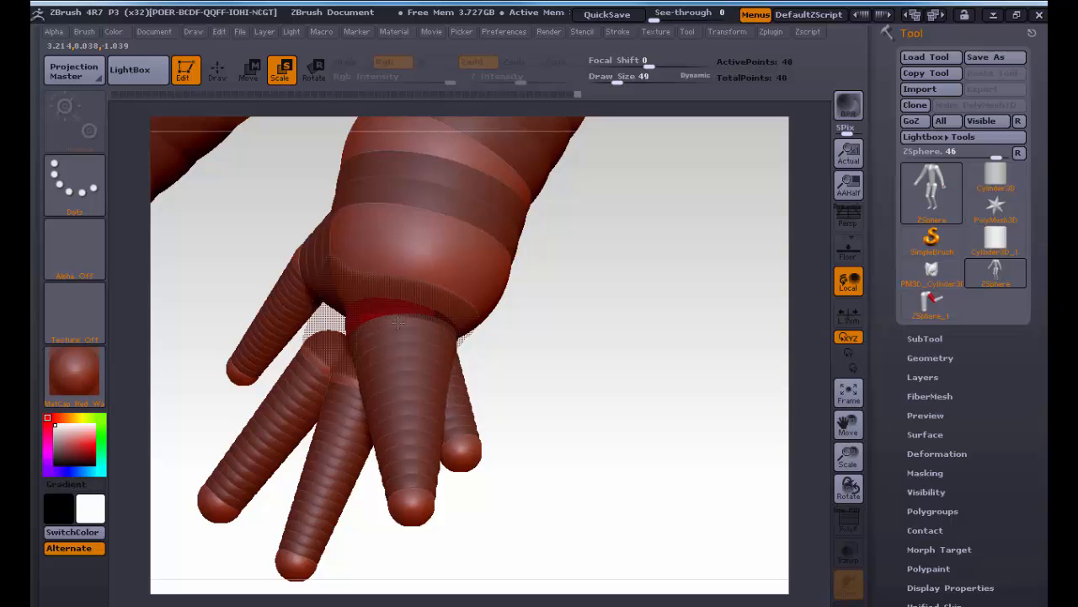
key("w")
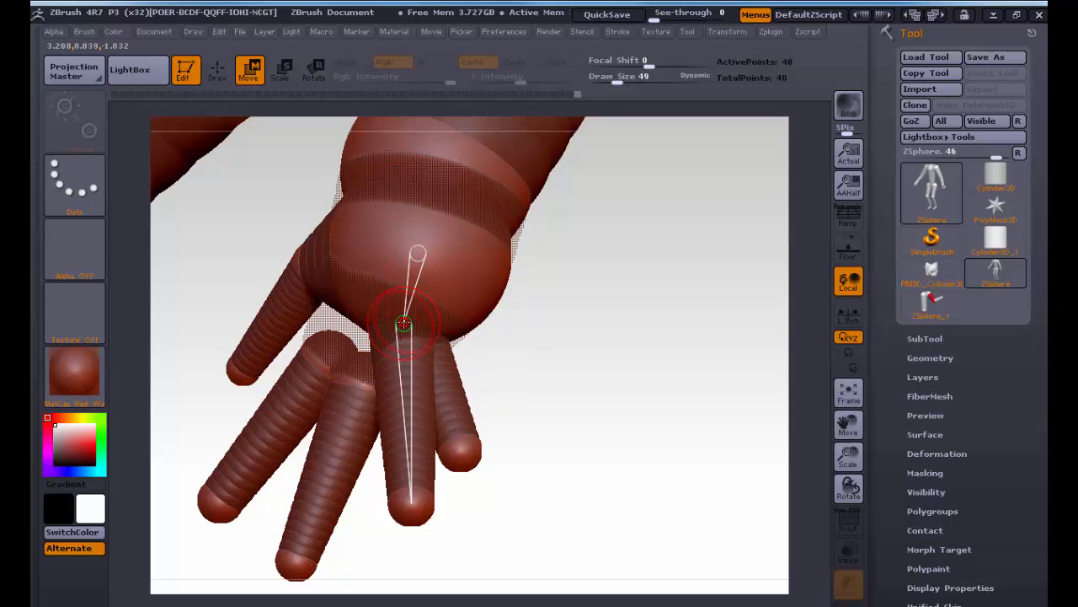
Step: Reduce the draw size to 23 and spread the four knuckle ZSpheres side by side along the palm's edge
key("s")
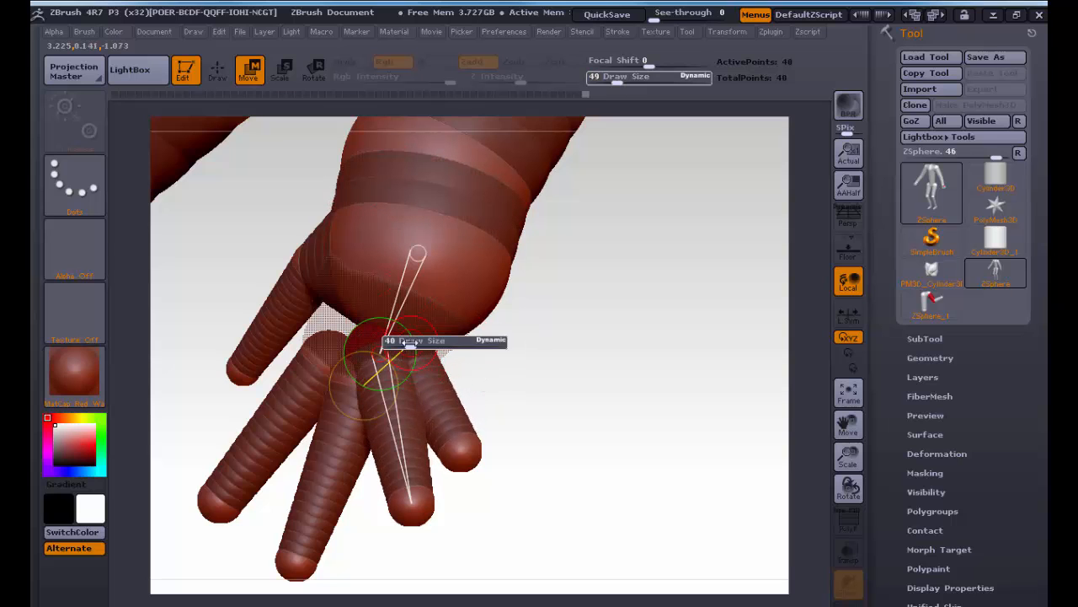
left_click_drag(413, 344, 404, 344)
mouse_move(527, 400)
left_mouse_down()
mouse_move(400, 381)
mouse_move(409, 361)
left_mouse_up()
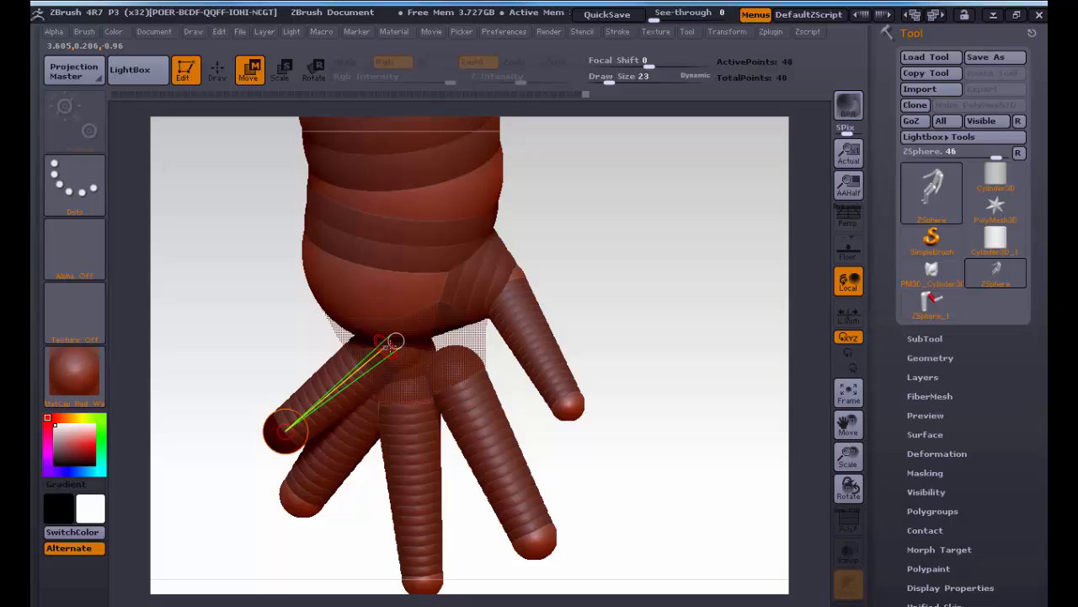
left_click_drag(388, 347, 334, 321)
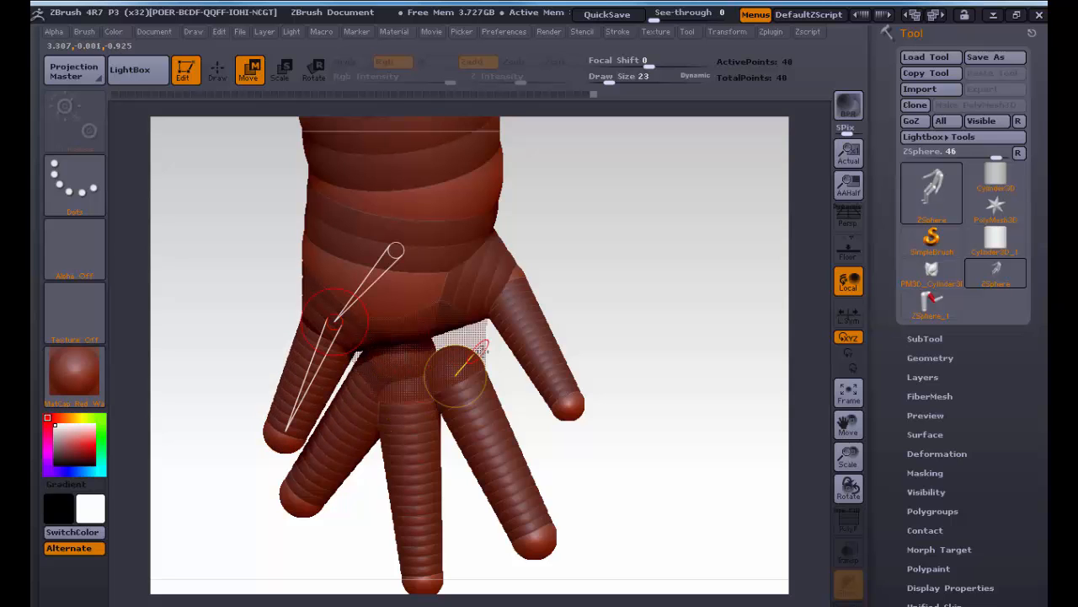
left_click_drag(585, 308, 442, 350)
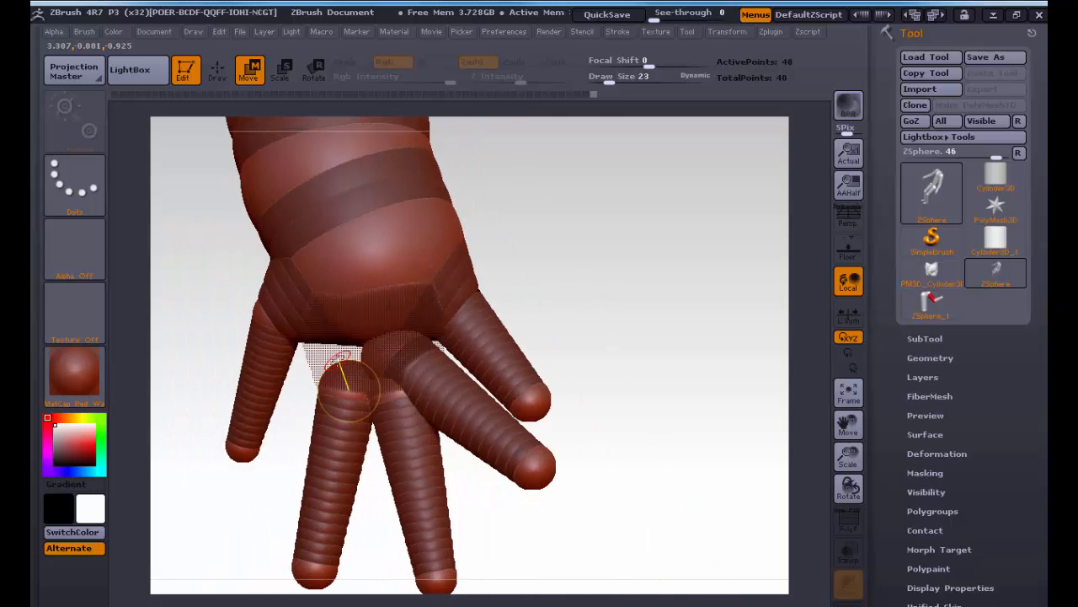
left_click_drag(347, 388, 319, 355)
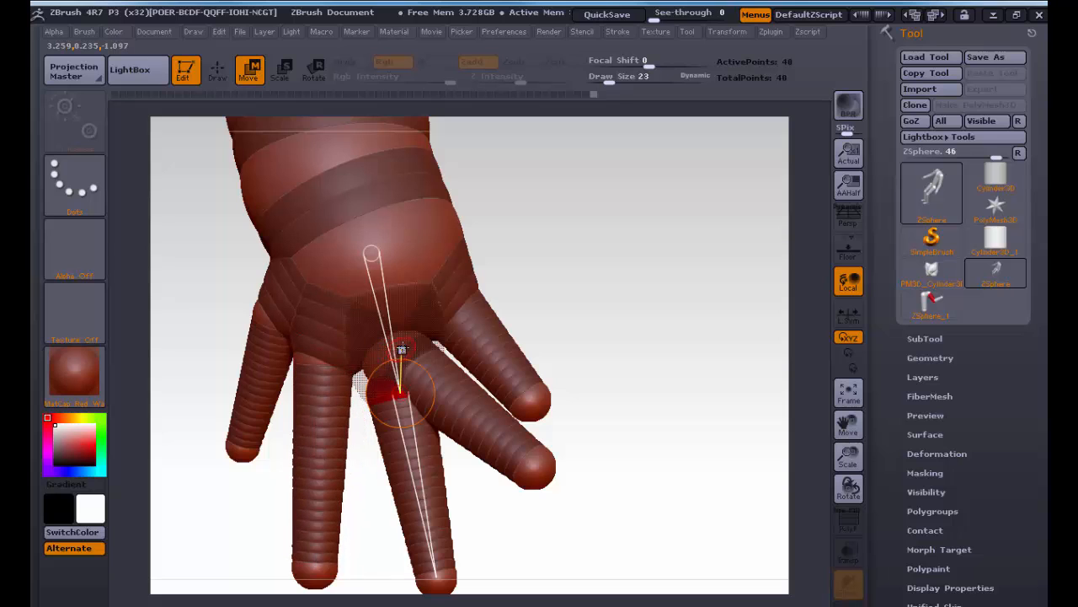
left_click_drag(400, 387, 467, 293)
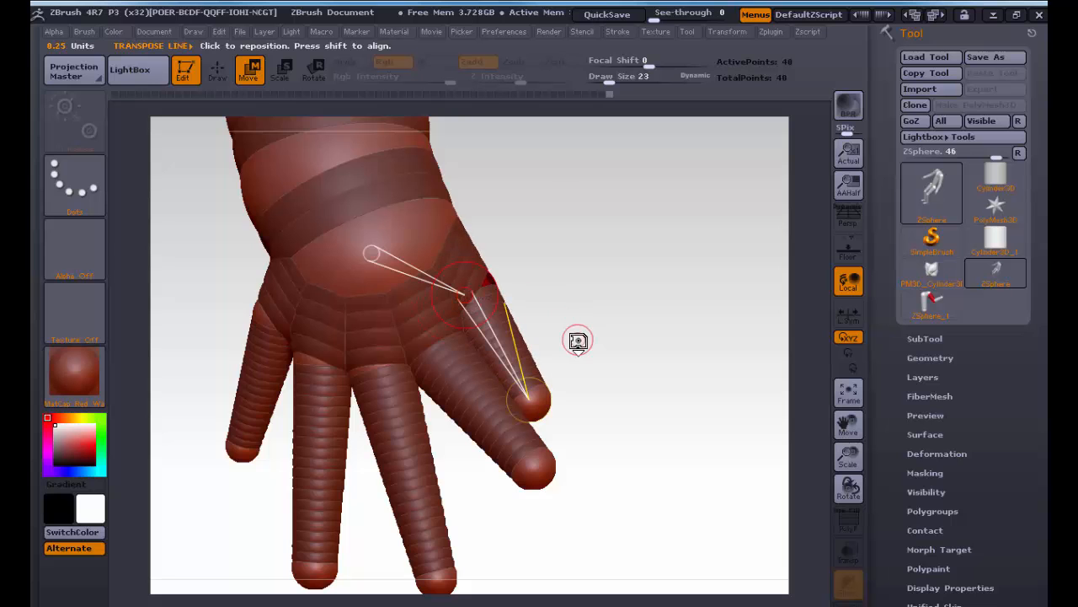
Step: Preview the hand's skin and examine the rearranged finger bases from several angles
key("a")
left_click_drag(621, 404, 278, 329, "alt")
left_click_drag(452, 370, 526, 440, "alt")
key("a")
left_click_drag(592, 424, 585, 462)
left_click_drag(489, 441, 615, 452)
mouse_move(428, 376)
left_mouse_down("alt")
mouse_move(371, 425)
mouse_move(440, 440)
left_mouse_up("alt")
Step: Insert two joint ZSpheres along each of the four fingers: index, middle, ring and little
key("q")
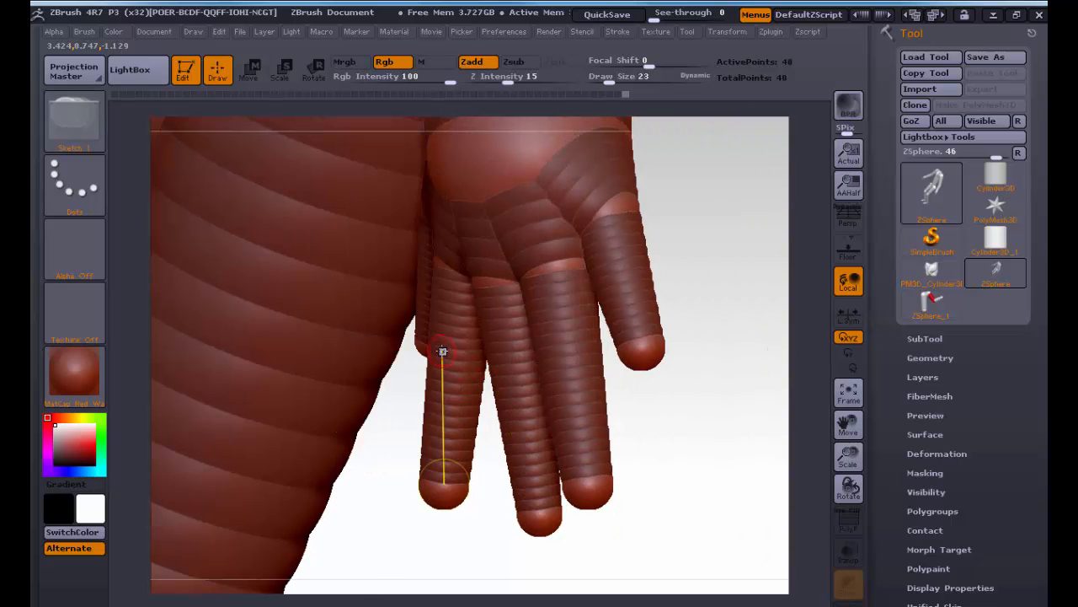
left_click(442, 350)
left_click(444, 413)
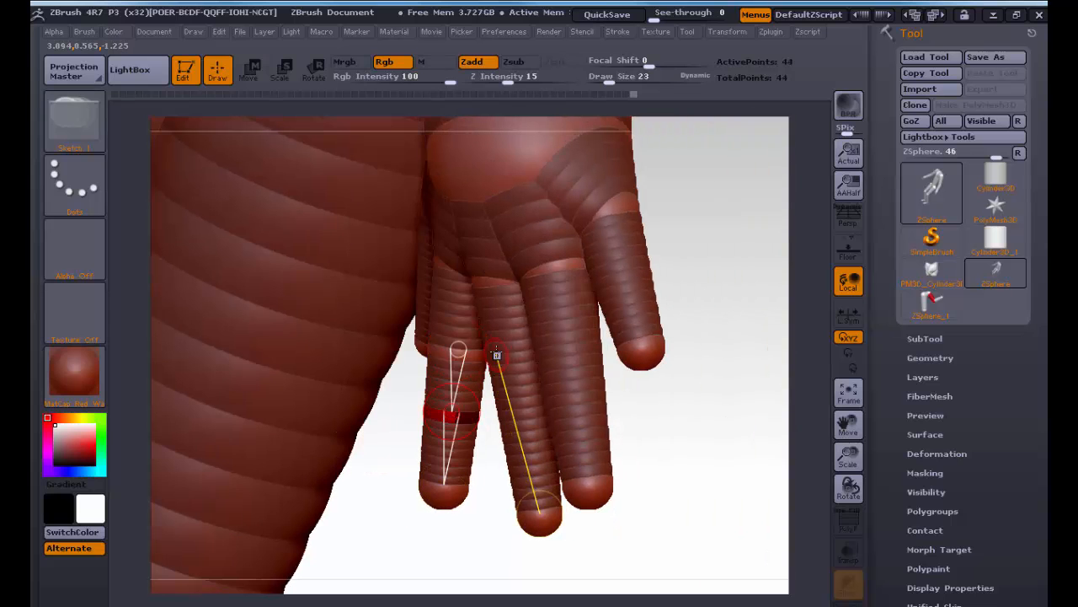
left_click(511, 355)
left_click(528, 436)
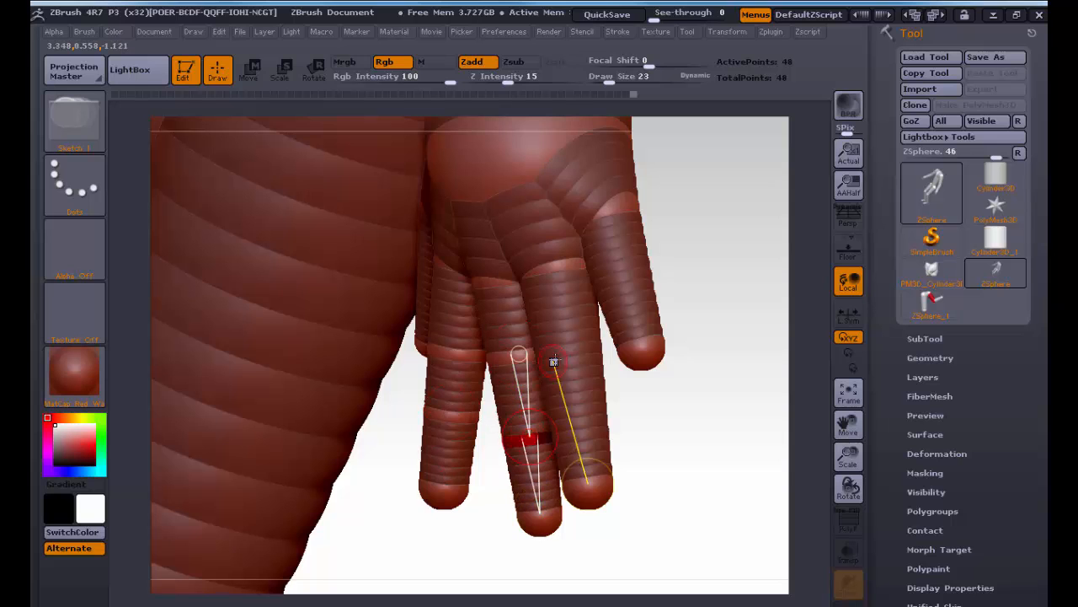
left_click(567, 339)
left_click(576, 409)
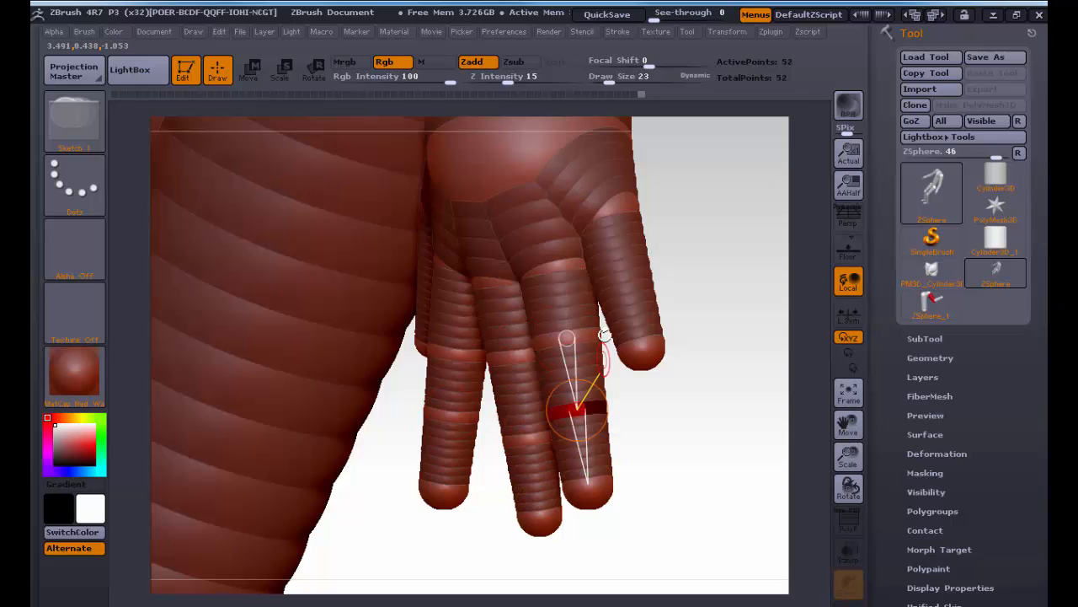
left_click(615, 259)
left_click(628, 290)
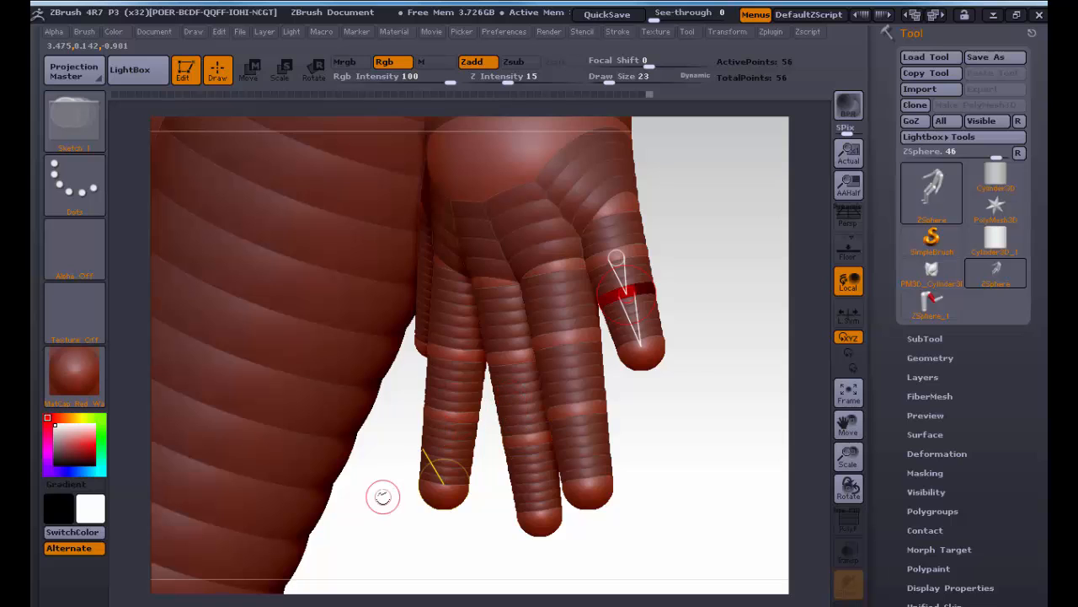
Step: Insert two joint ZSpheres along the thumb and move them outward to give it a natural bend
left_click_drag(380, 498, 431, 483, "alt")
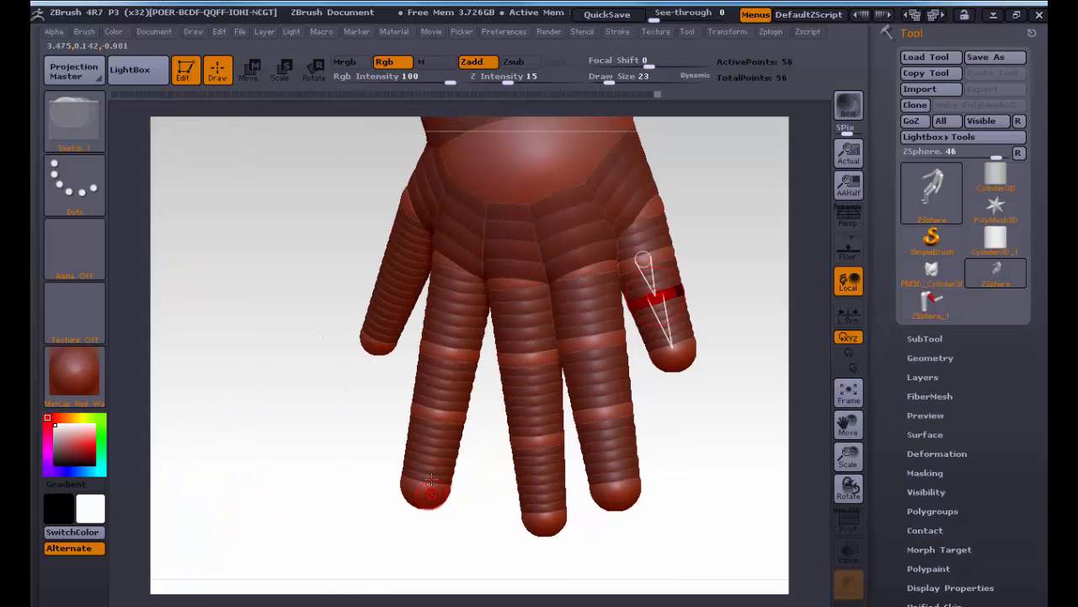
left_click(402, 238)
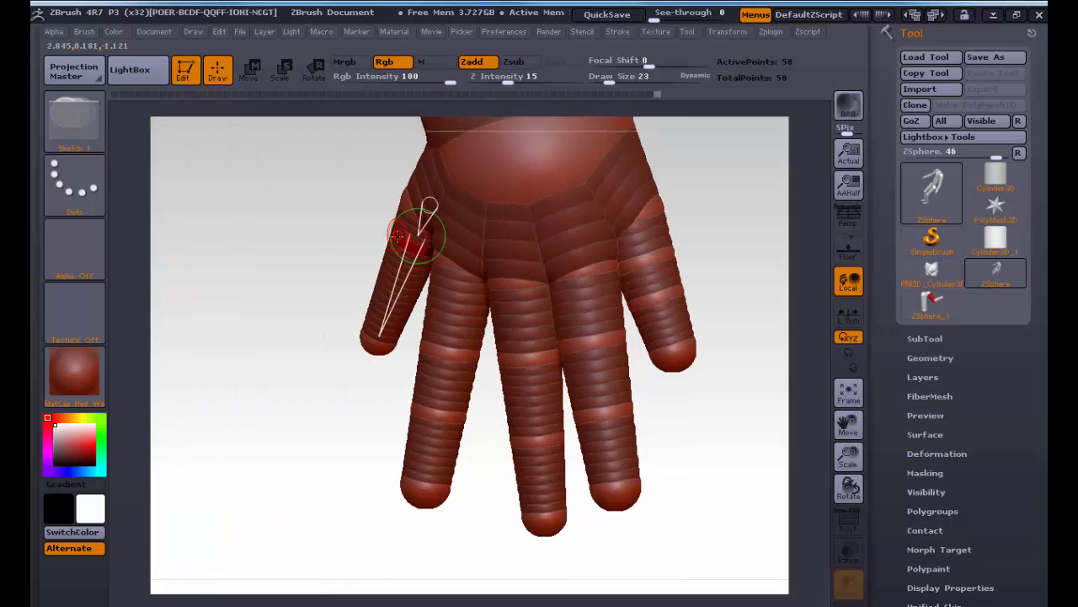
left_click(389, 296)
key("w")
left_click_drag(397, 287, 374, 278)
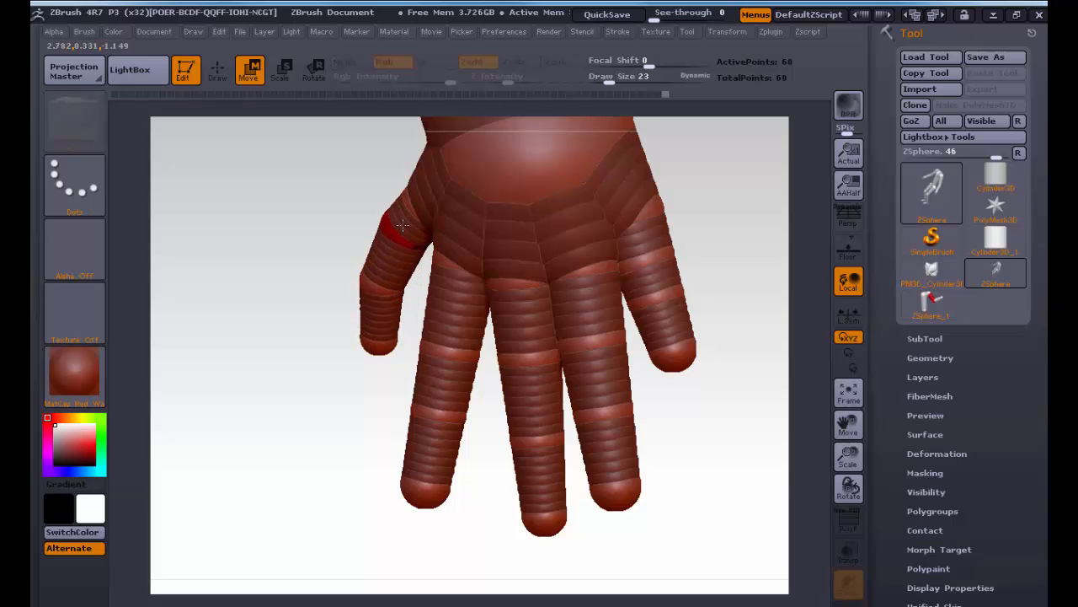
Step: Curl the index, middle and ring fingers by pulling in their tips and shifting the ring finger's joints back
left_click_drag(350, 389, 470, 349)
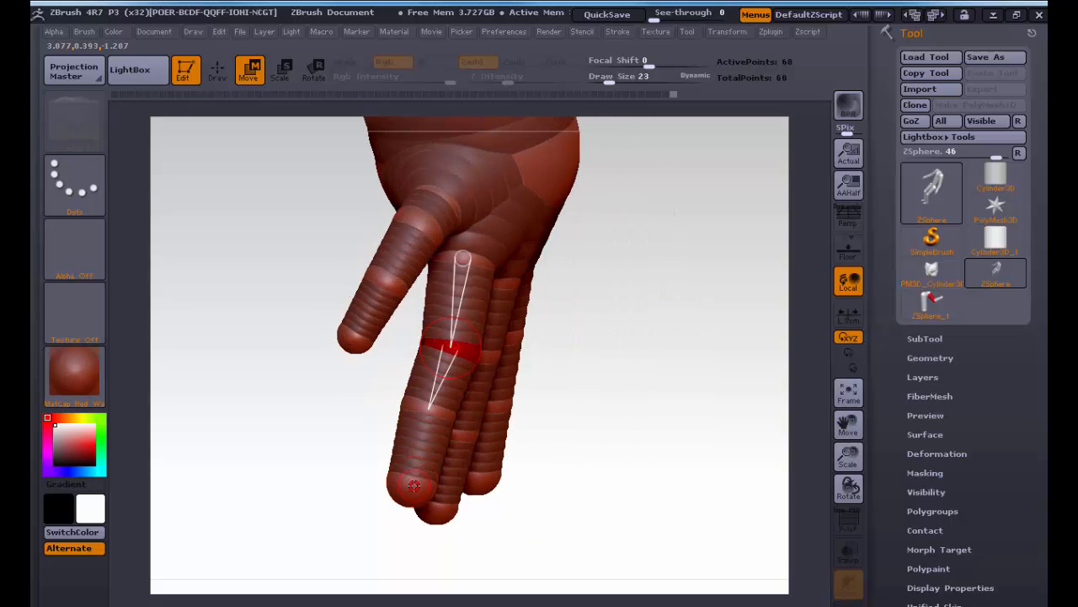
left_click_drag(414, 484, 380, 462)
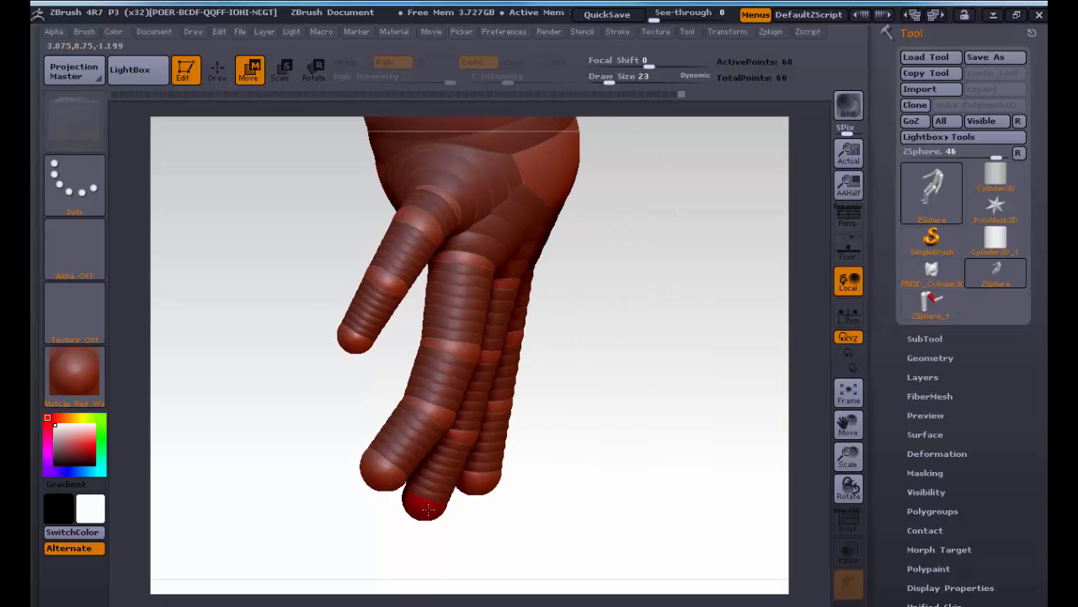
left_click_drag(428, 508, 410, 495)
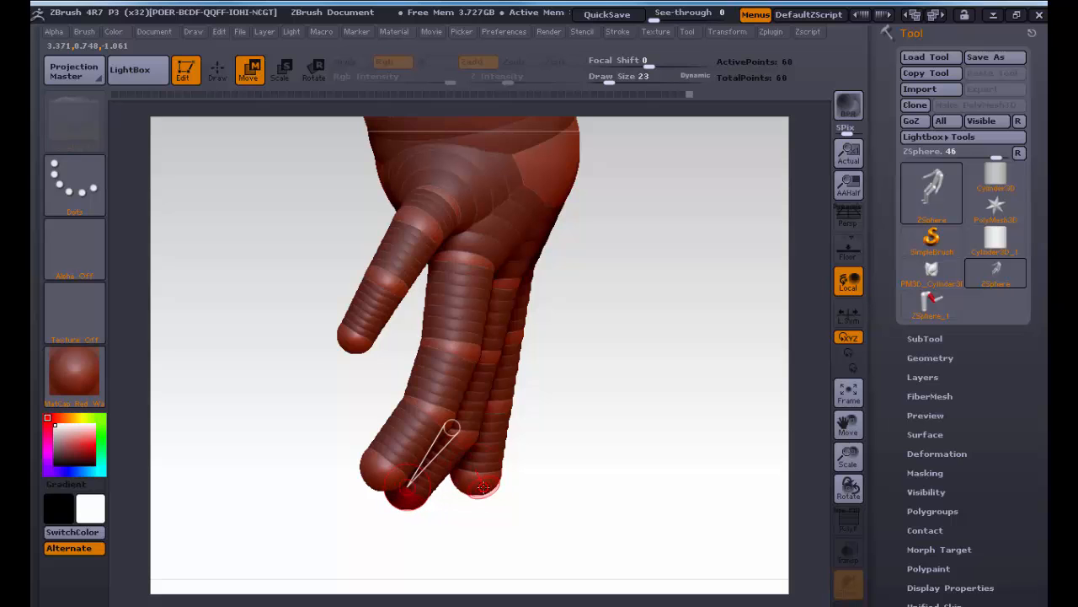
left_click_drag(482, 487, 456, 464)
left_click_drag(515, 332, 521, 334)
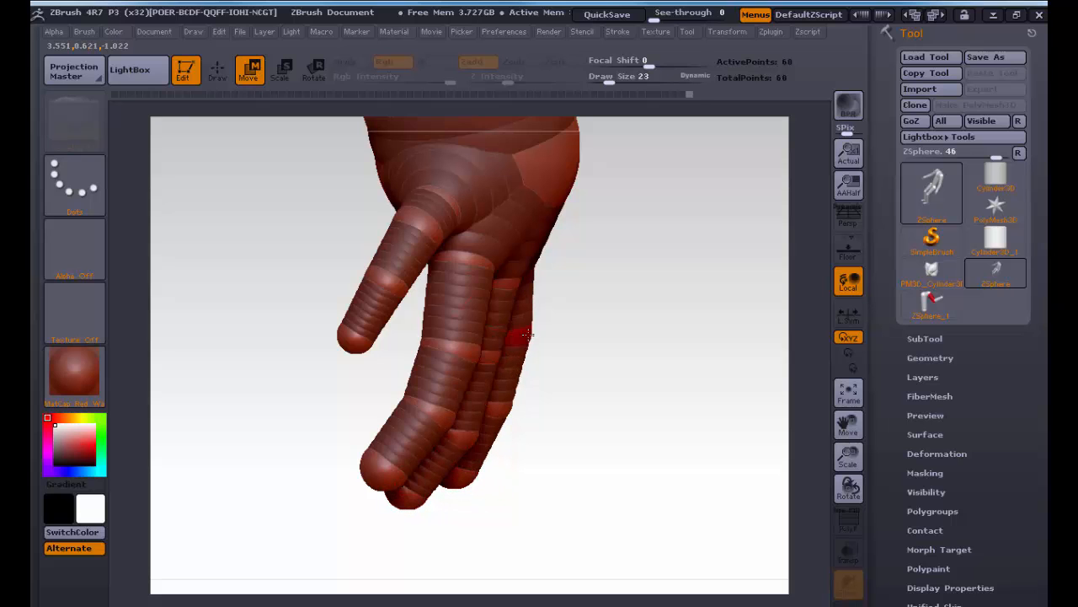
left_click_drag(503, 407, 509, 409)
Step: Bend the little finger by shifting its two joint ZSpheres outward
left_click_drag(586, 404, 534, 405)
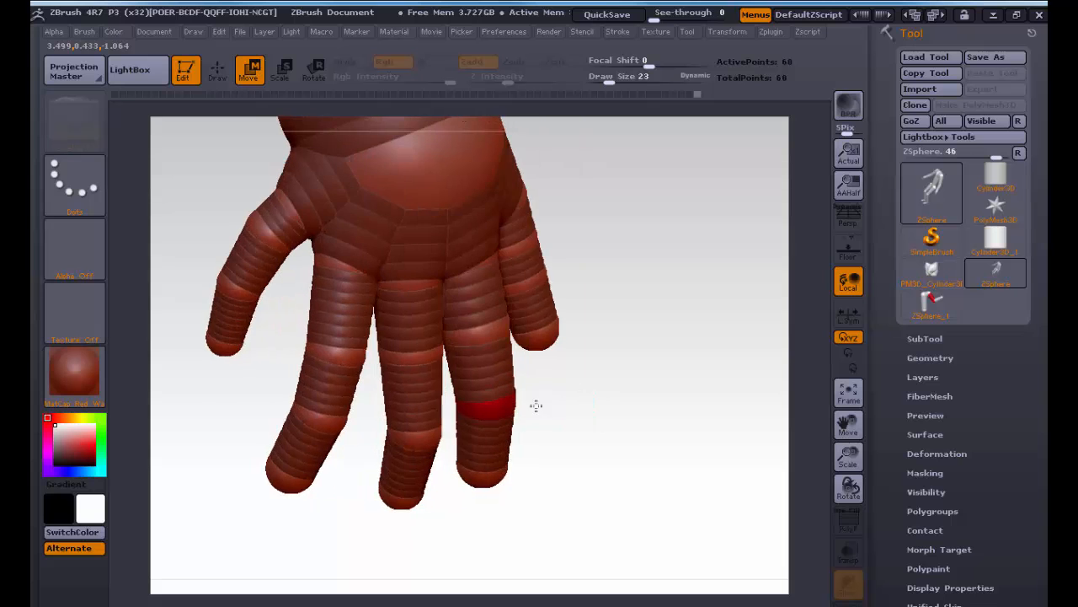
left_click_drag(537, 240, 541, 243)
left_click_drag(527, 285, 540, 287)
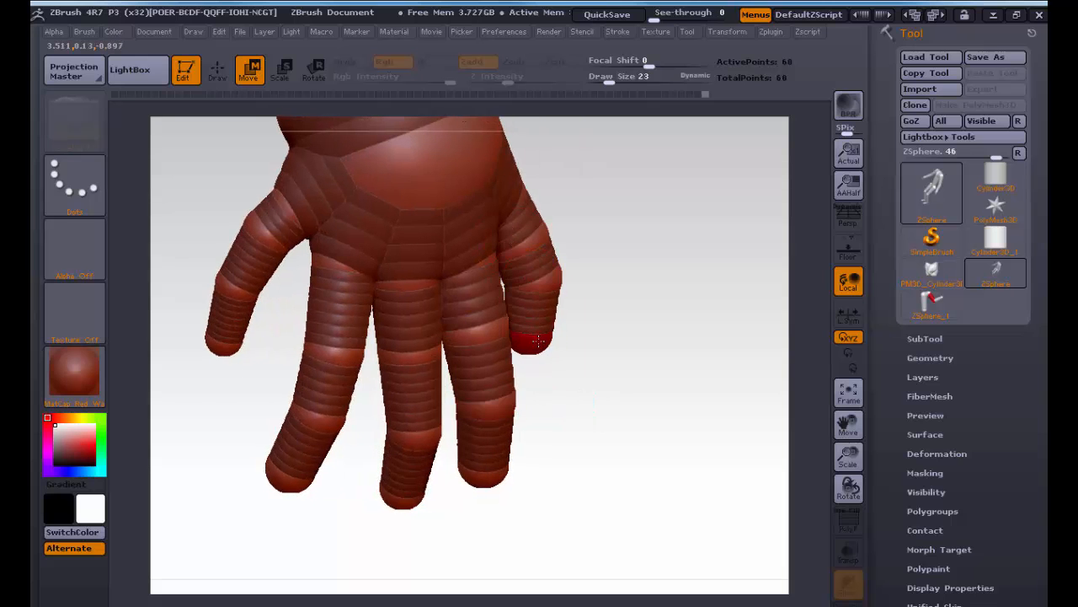
left_click_drag(626, 340, 545, 336)
Step: Examine the whole figure's proportions and preview its skin from the front
left_click_drag(628, 390, 330, 331, "alt")
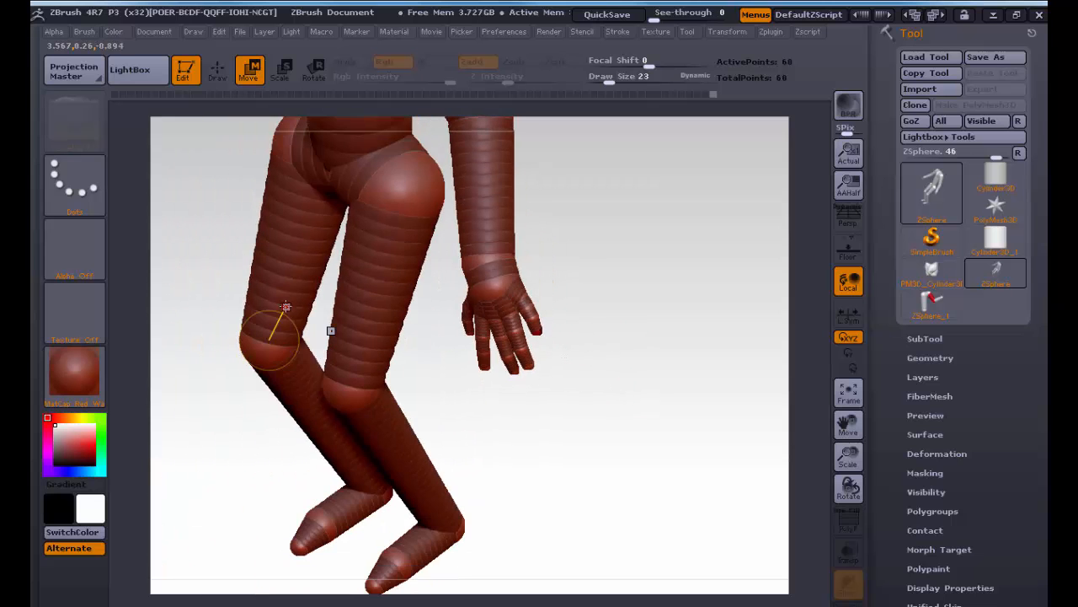
left_click_drag(622, 371, 420, 362)
left_click_drag(575, 340, 588, 328, "alt")
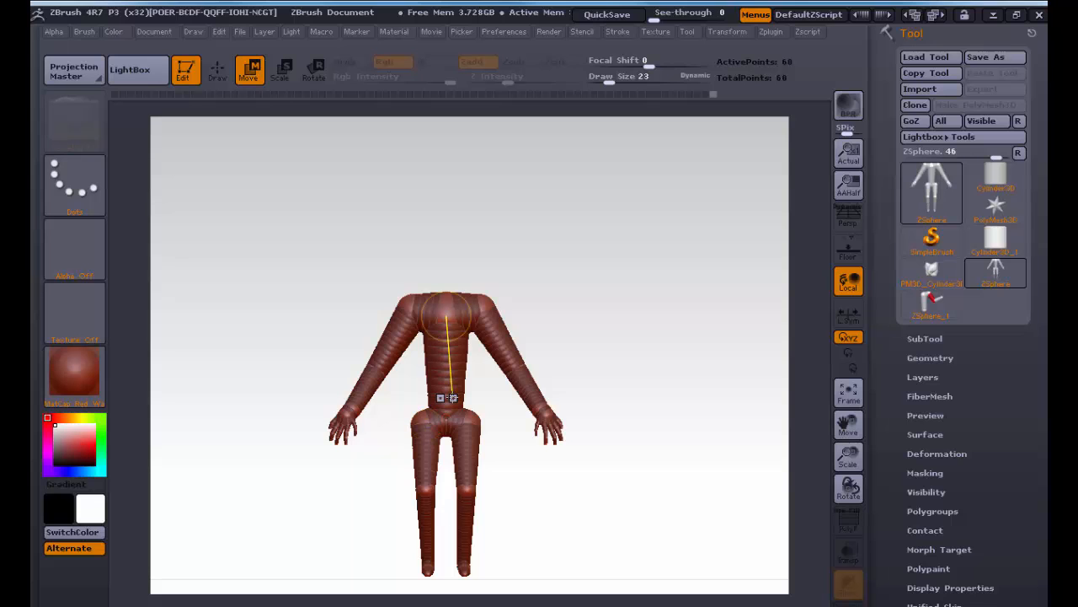
key("a")
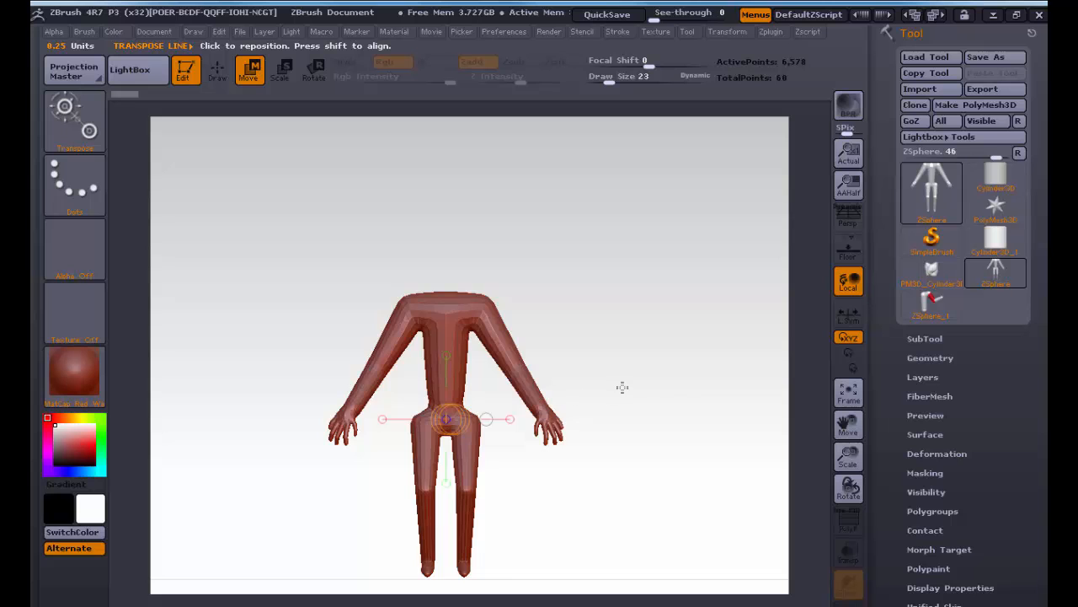
mouse_move(622, 387)
left_mouse_down()
mouse_move(494, 380)
mouse_move(621, 422)
mouse_move(615, 380)
mouse_move(634, 390)
mouse_move(614, 390)
left_mouse_up()
key("a")
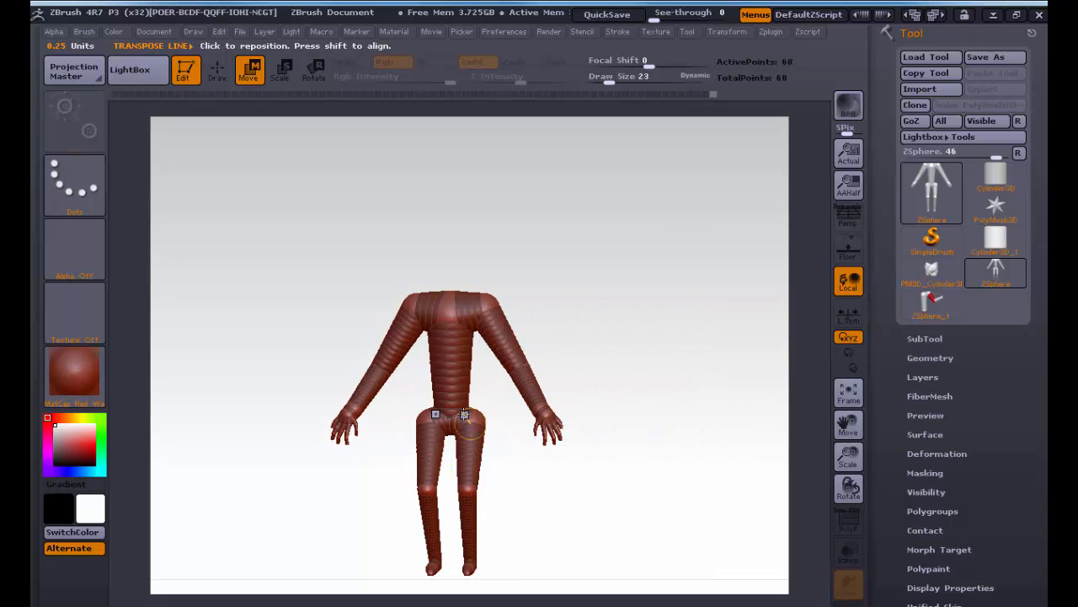
Step: Add a central ZSphere at the pelvis between the hips, adjust its position and size, and preview the skin
key("q")
left_click(449, 412)
left_click_drag(381, 455, 684, 448, "alt")
key("w")
mouse_move(444, 423)
left_mouse_down()
mouse_move(451, 404)
mouse_move(463, 541)
left_mouse_up()
key("e")
left_click_drag(439, 390, 458, 509)
key("a")
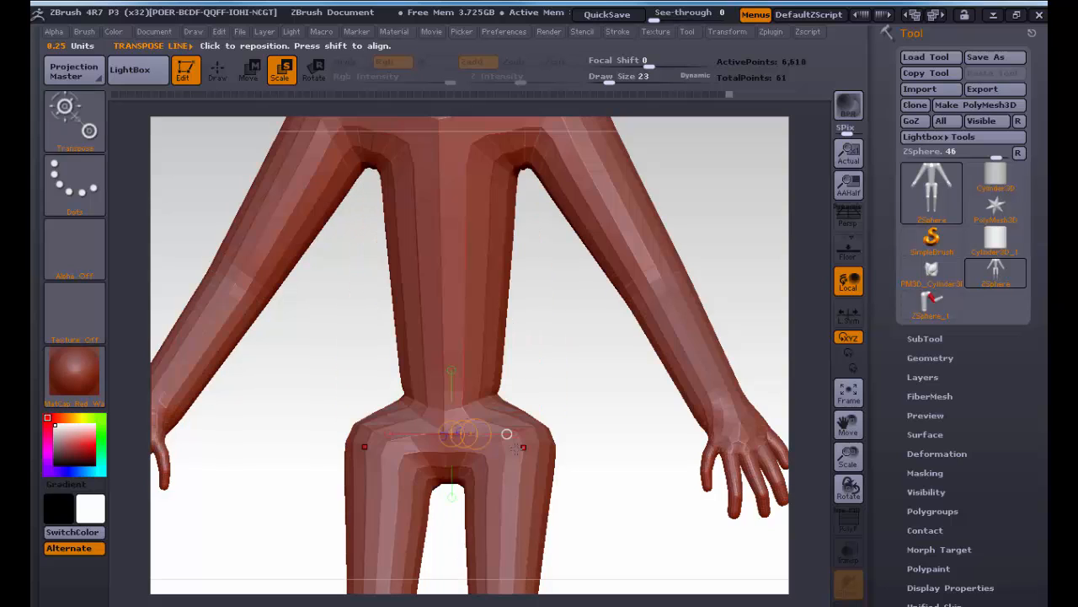
Step: Move the large belly ZSphere higher up the torso, reduce its size slightly, and preview the skin
key("a")
key("w")
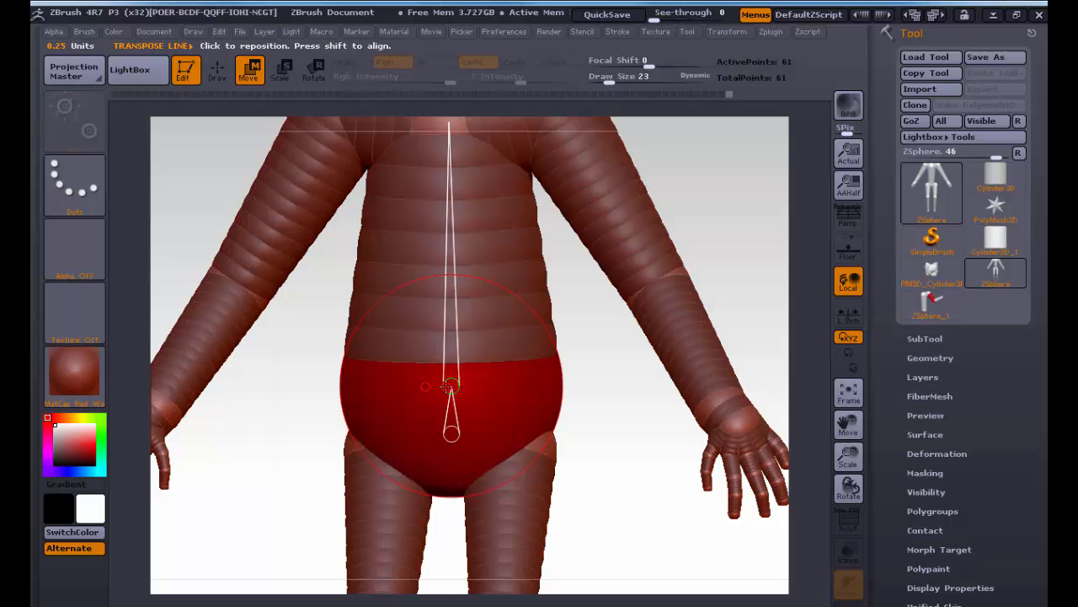
key("e")
left_click_drag(451, 386, 454, 286)
key("w")
left_click_drag(452, 394, 499, 468)
key("e")
key("a")
key("a")
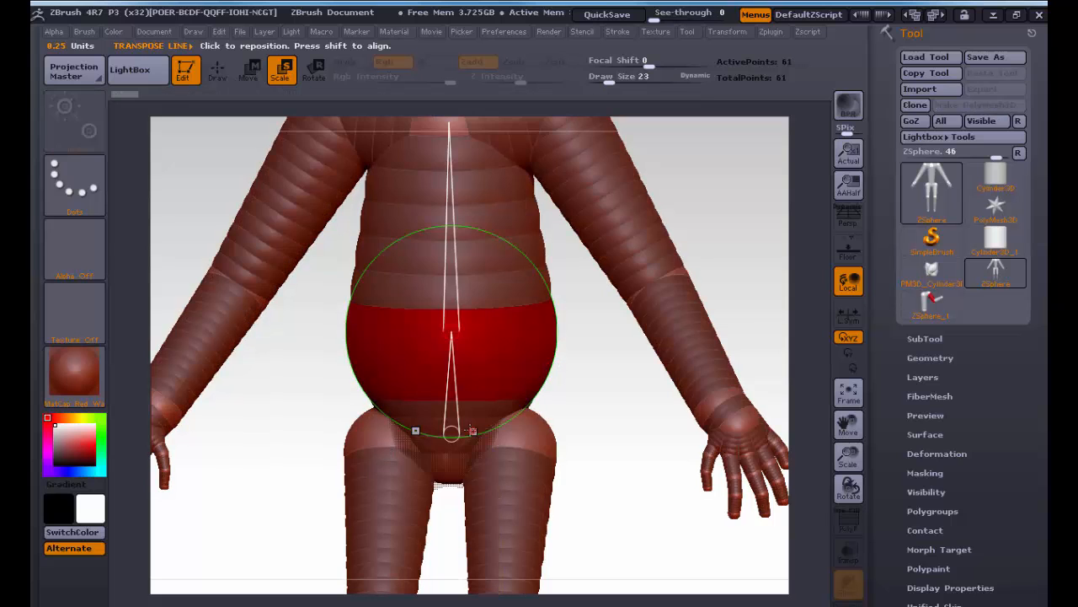
key("a")
left_click_drag(582, 488, 634, 534)
key("a")
Step: Add a neck ZSphere on top of the upper torso between the shoulders, centre it in side view and raise it
left_click_drag(621, 201, 635, 292, "alt")
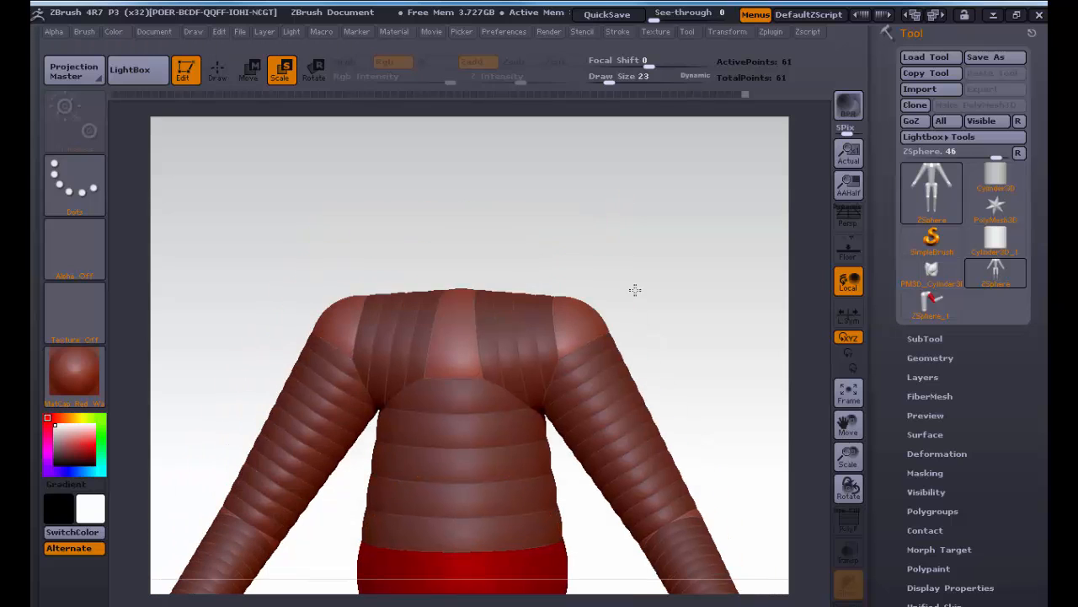
key("q")
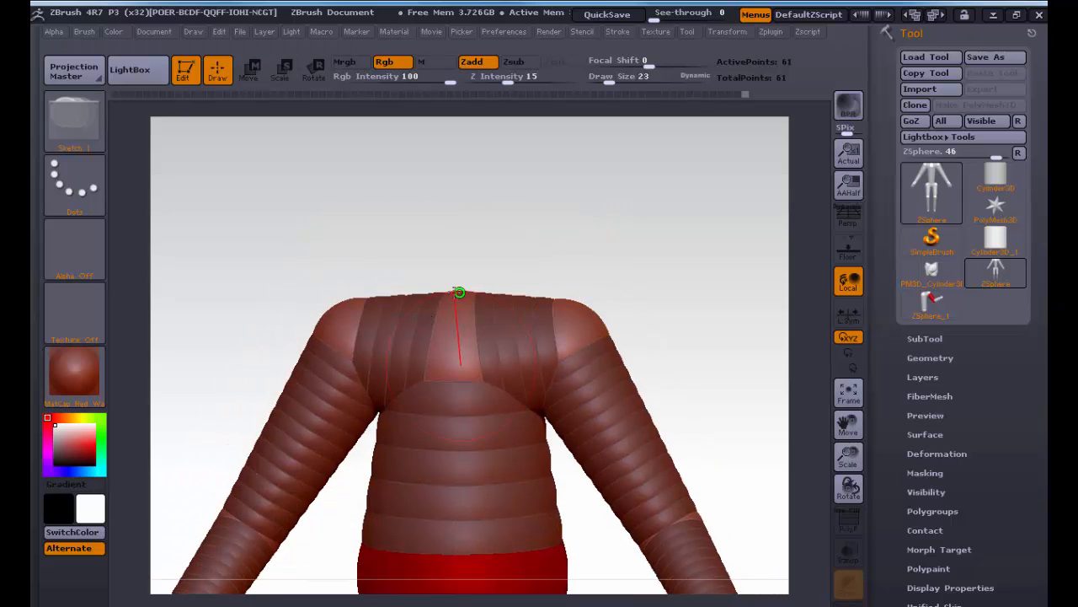
key("w")
mouse_move(570, 250)
left_mouse_down()
mouse_move(508, 258)
mouse_move(447, 290)
left_mouse_up()
left_click_drag(428, 255, 424, 250)
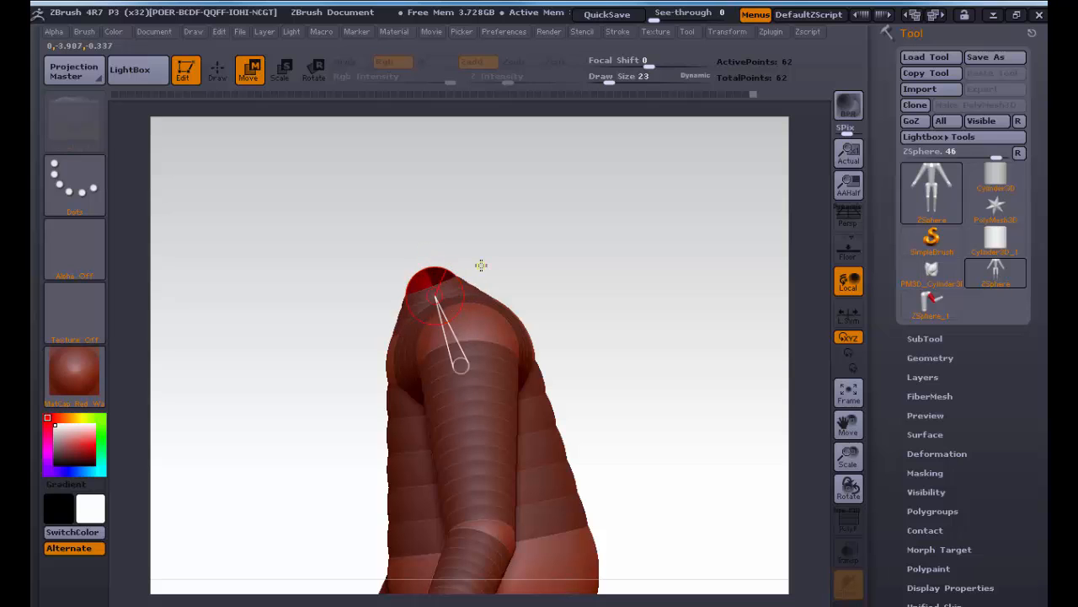
left_click_drag(513, 270, 500, 267)
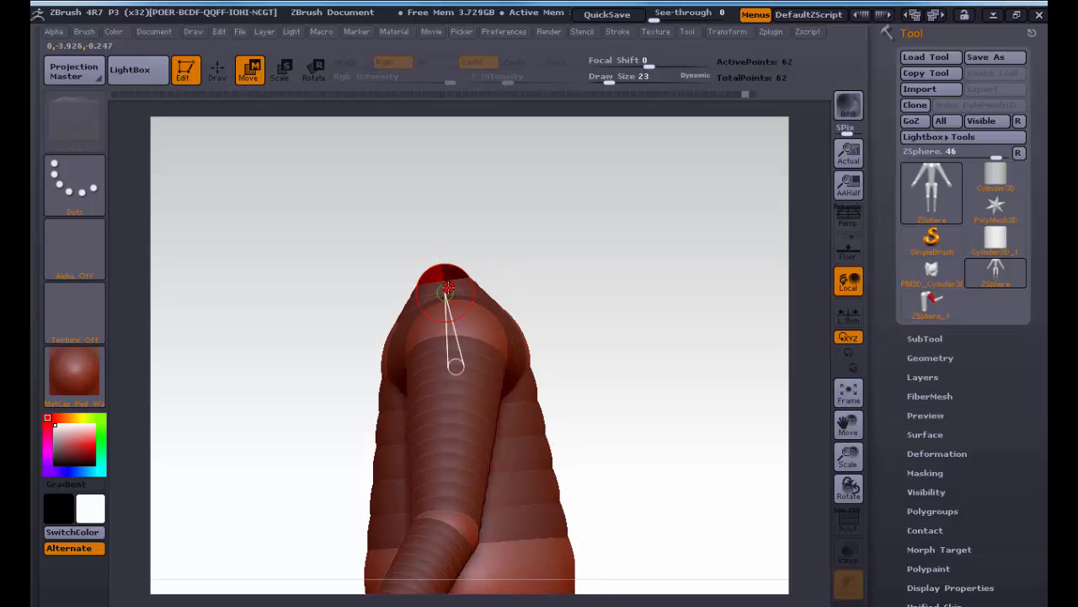
left_click_drag(447, 289, 442, 223)
Step: Add a ZSphere above the neck, enlarge it to head width, and shift it forward and down as the jaw
key("q")
key("w")
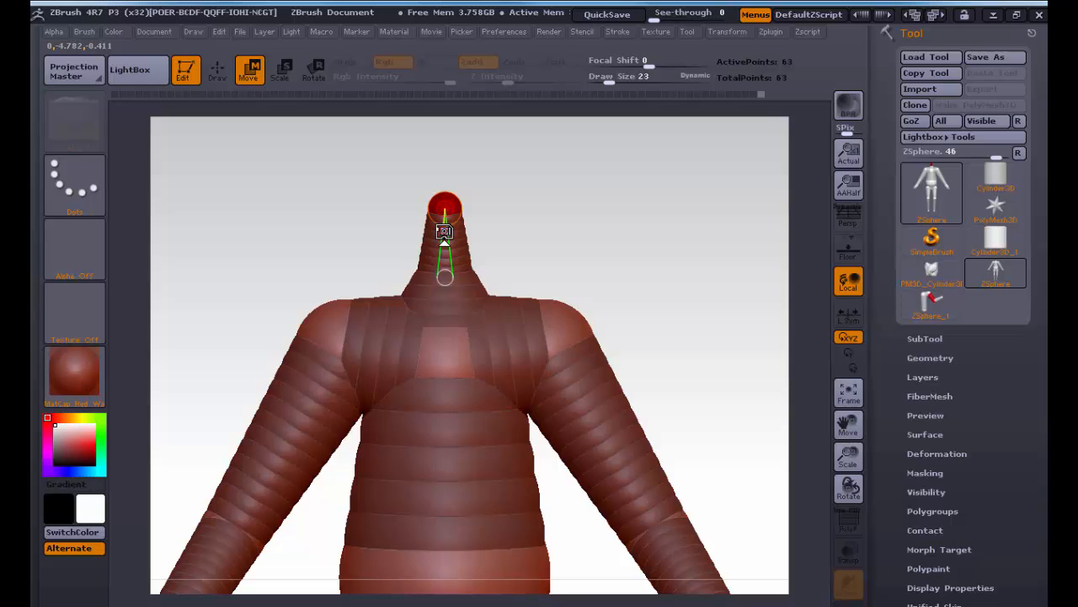
key("e")
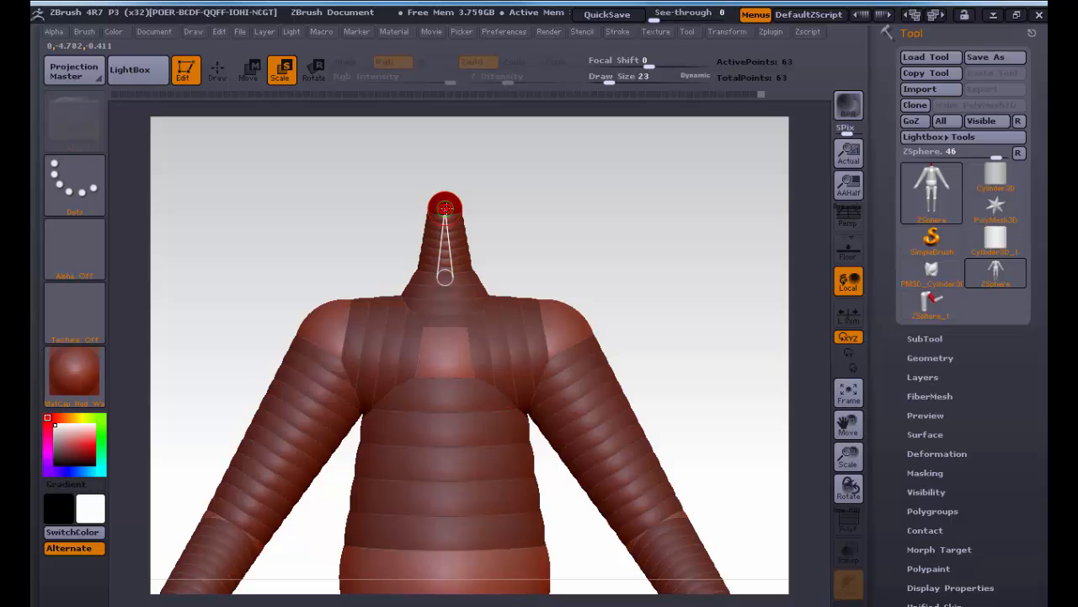
left_click_drag(445, 213, 445, 280)
left_click_drag(457, 194, 521, 434)
left_click_drag(570, 254, 472, 253)
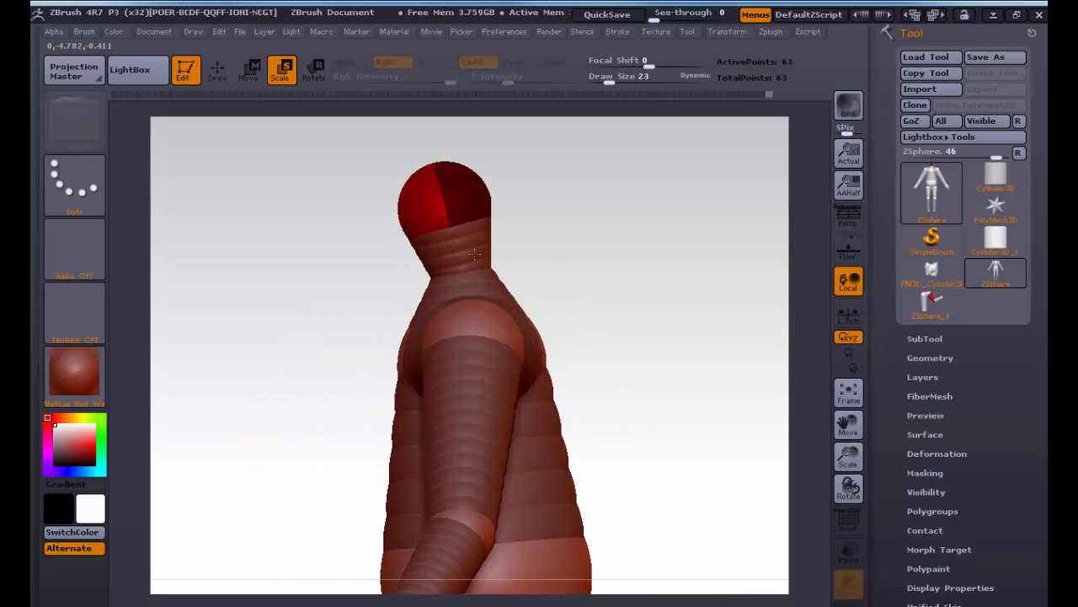
key("w")
left_click_drag(455, 203, 438, 222)
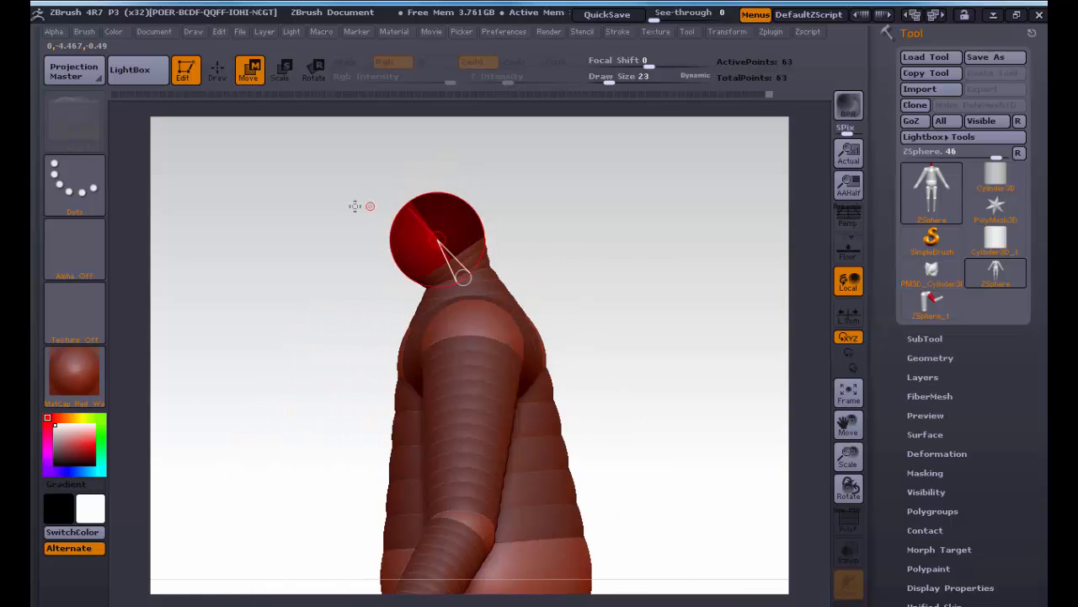
Step: Add another ZSphere on the jaw sphere and move it upward to form the top of the head
mouse_move(357, 205)
left_mouse_down()
mouse_move(399, 211)
mouse_move(492, 198)
mouse_move(522, 219)
mouse_move(440, 188)
mouse_move(407, 112)
mouse_move(371, 282)
left_mouse_up()
key("q")
key("w")
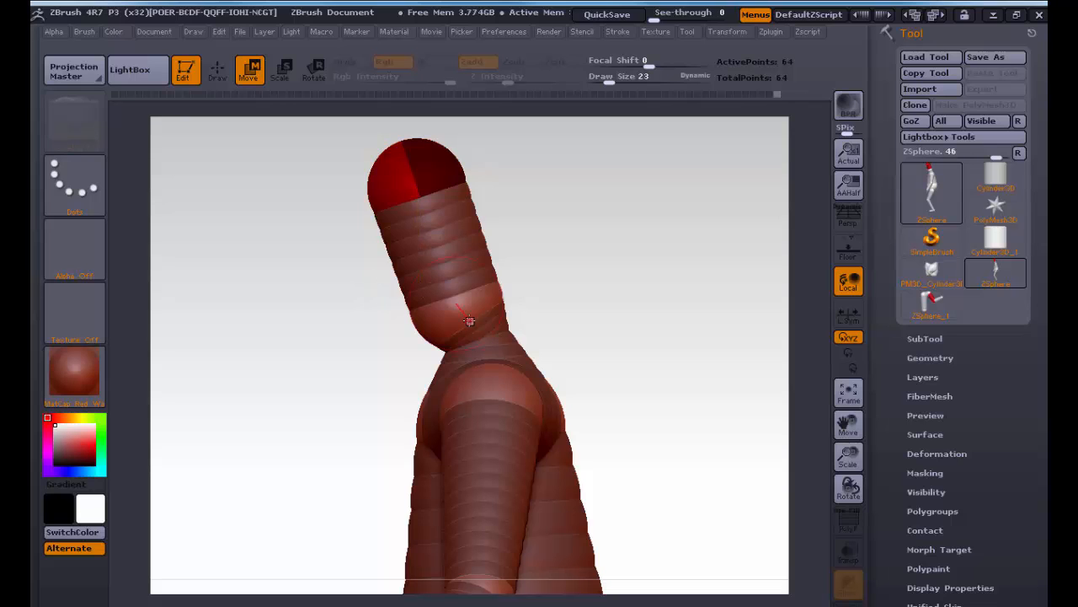
Step: Shift the jaw ZSphere forward, enlarge it, and check the full figure's profile in the skin preview
left_click_drag(455, 310, 441, 303)
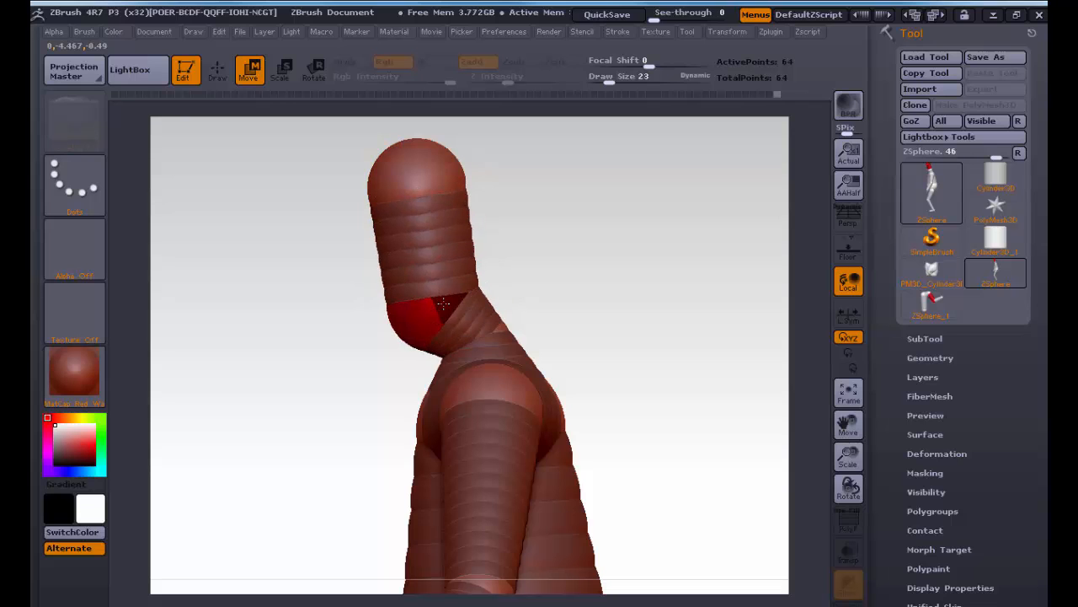
key("a")
key("a")
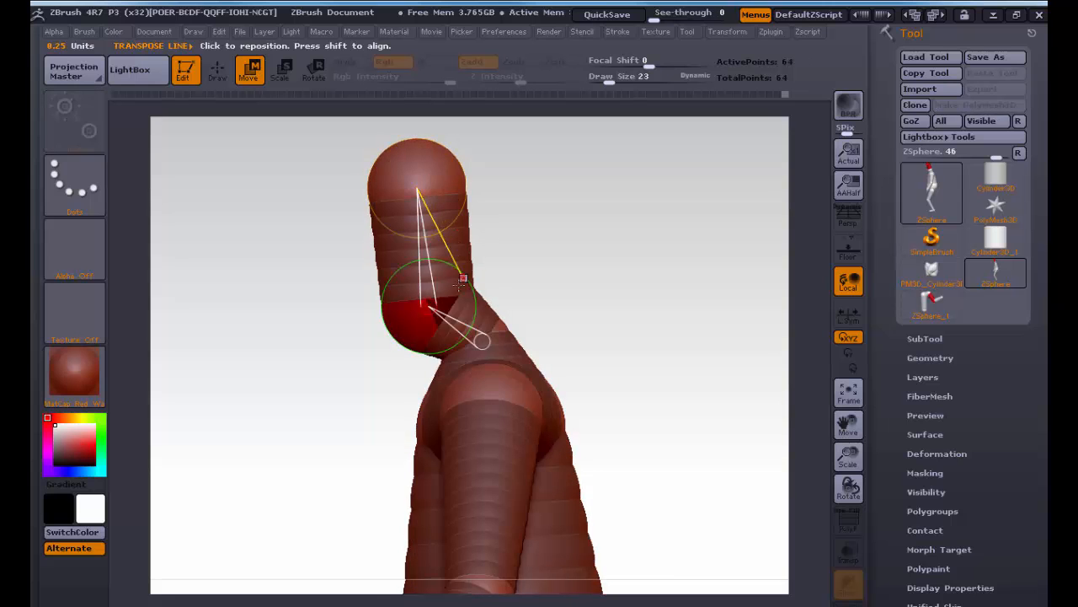
key("e")
left_click_drag(432, 308, 422, 384)
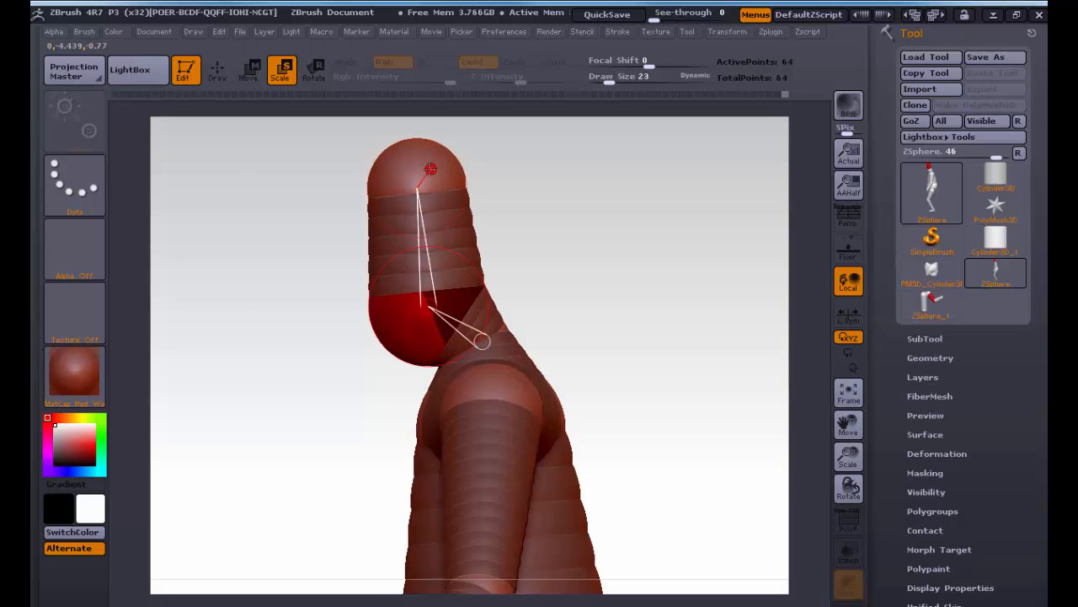
left_click_drag(426, 174, 436, 193)
key("w")
left_click_drag(596, 297, 614, 366, "alt")
key("a")
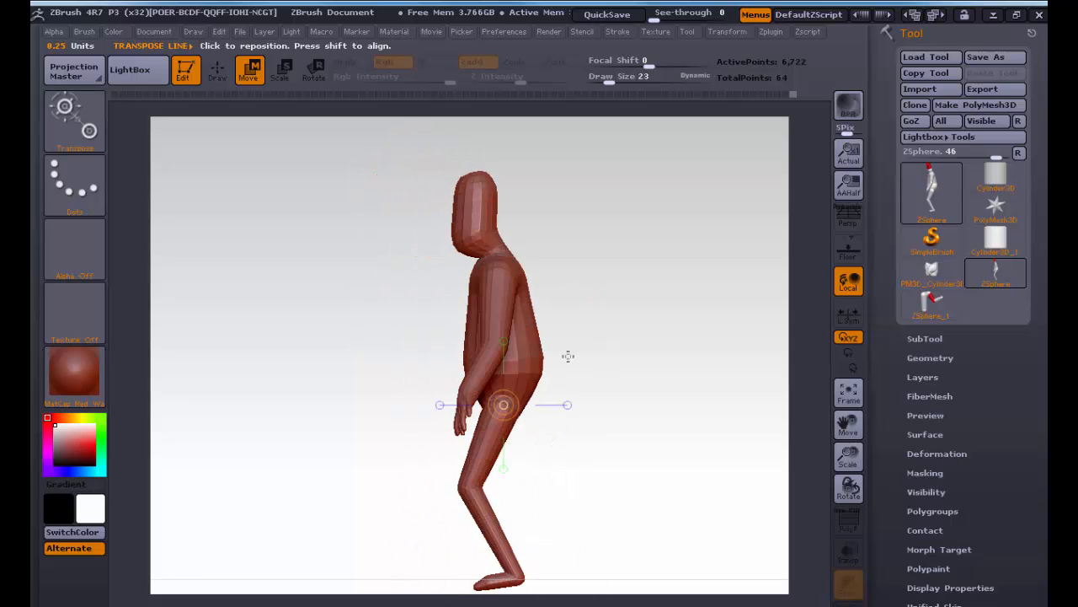
left_click_drag(397, 354, 360, 355)
key("a")
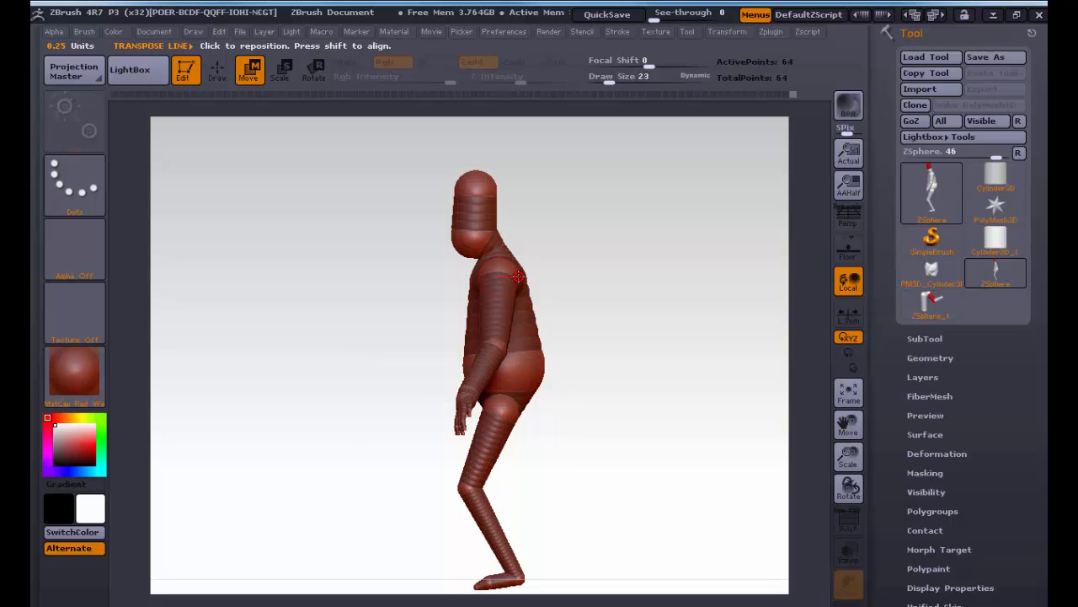
Step: Rotate the upper body forward at the pelvis into a hunched posture and swing the arms at the shoulders
left_click_drag(576, 294, 581, 310)
key("e")
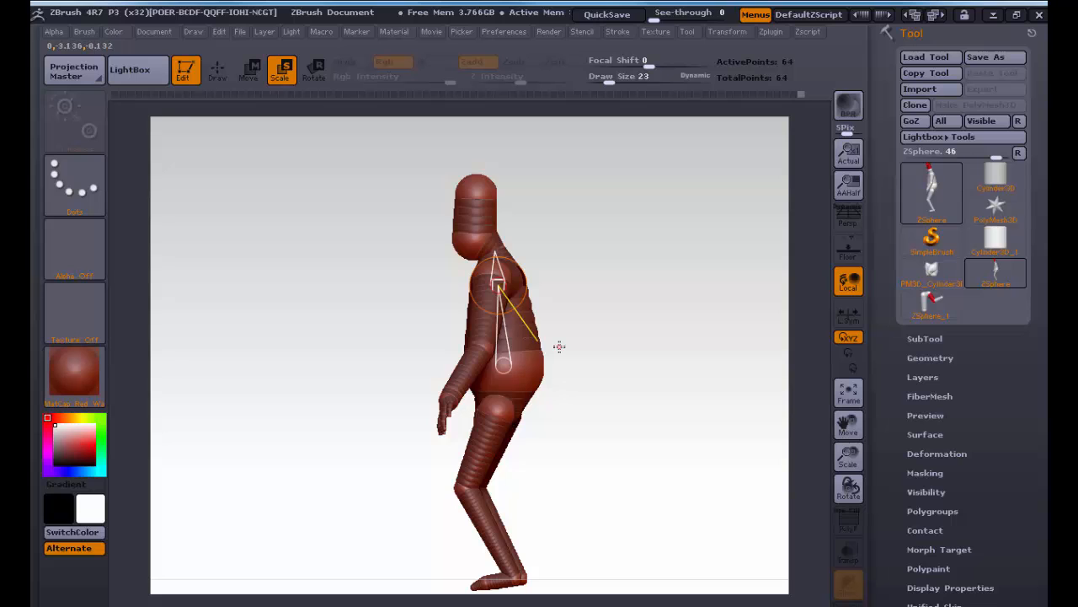
key("r")
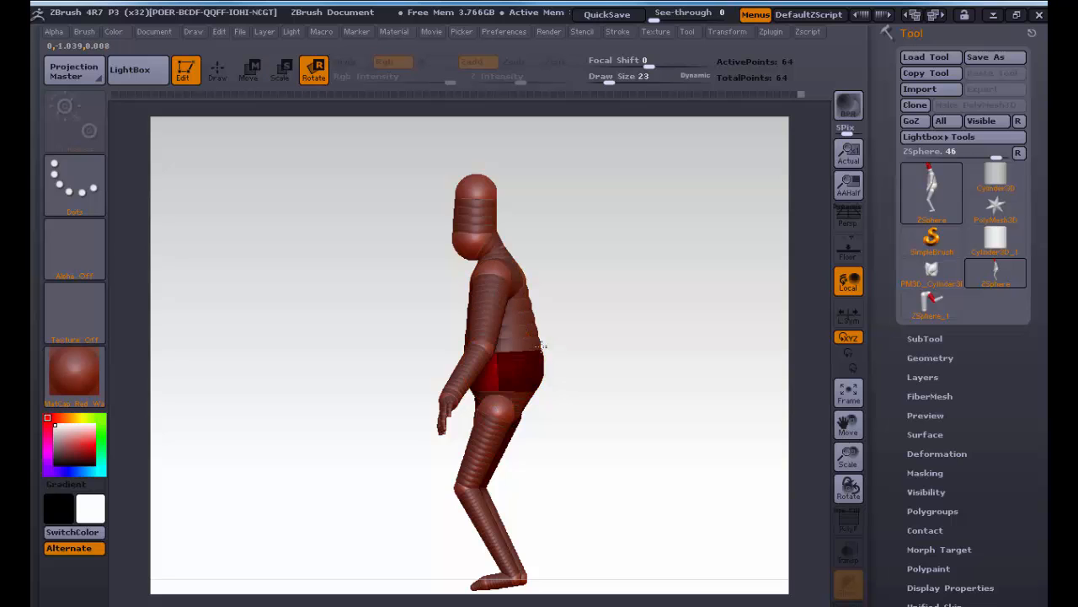
left_click_drag(540, 345, 502, 358)
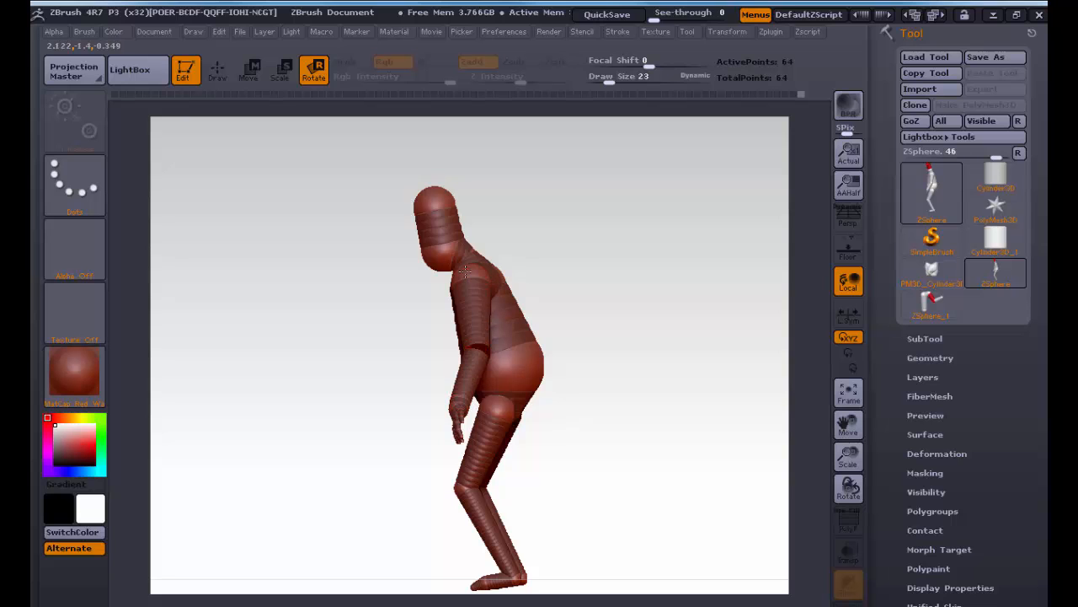
left_click_drag(477, 285, 512, 435)
left_click_drag(475, 276, 462, 308)
Step: Lower the shoulder ZSpheres symmetrically in front view so the shoulders slope down
left_click_drag(337, 321, 459, 313)
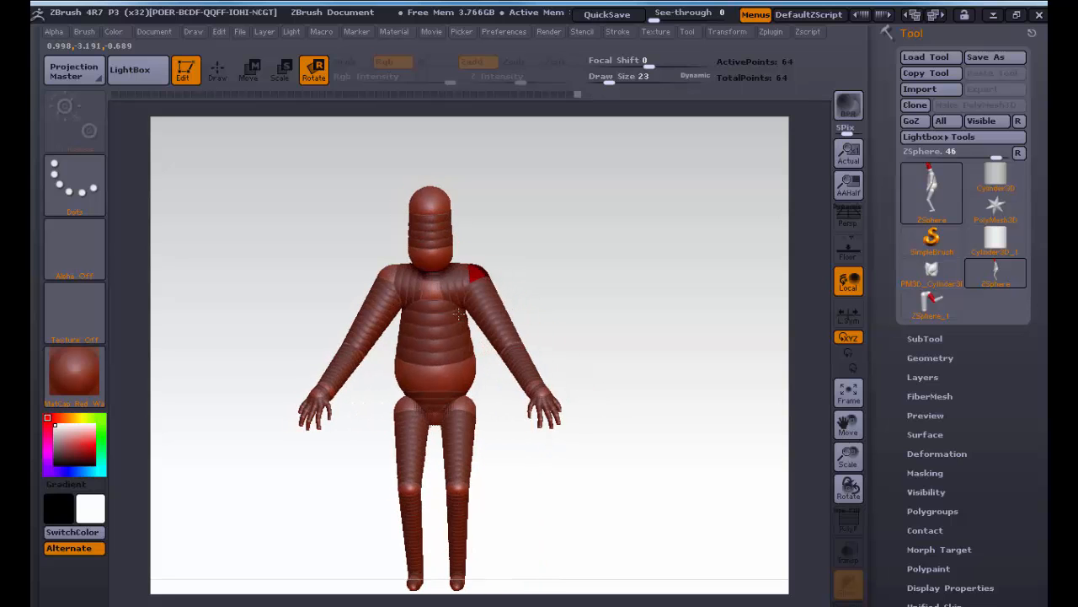
left_click_drag(509, 277, 527, 272)
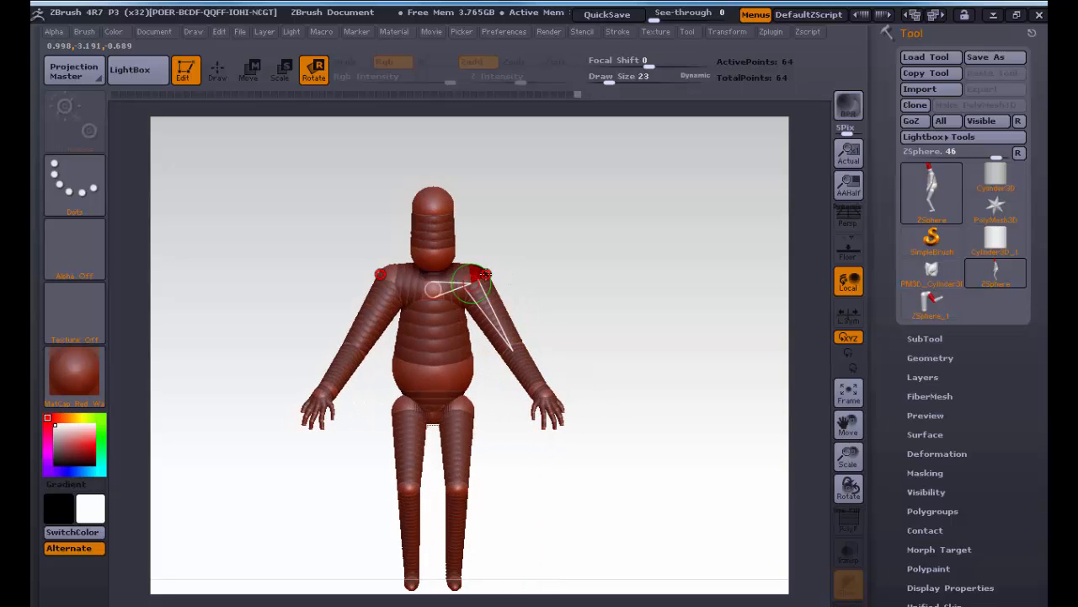
key("w")
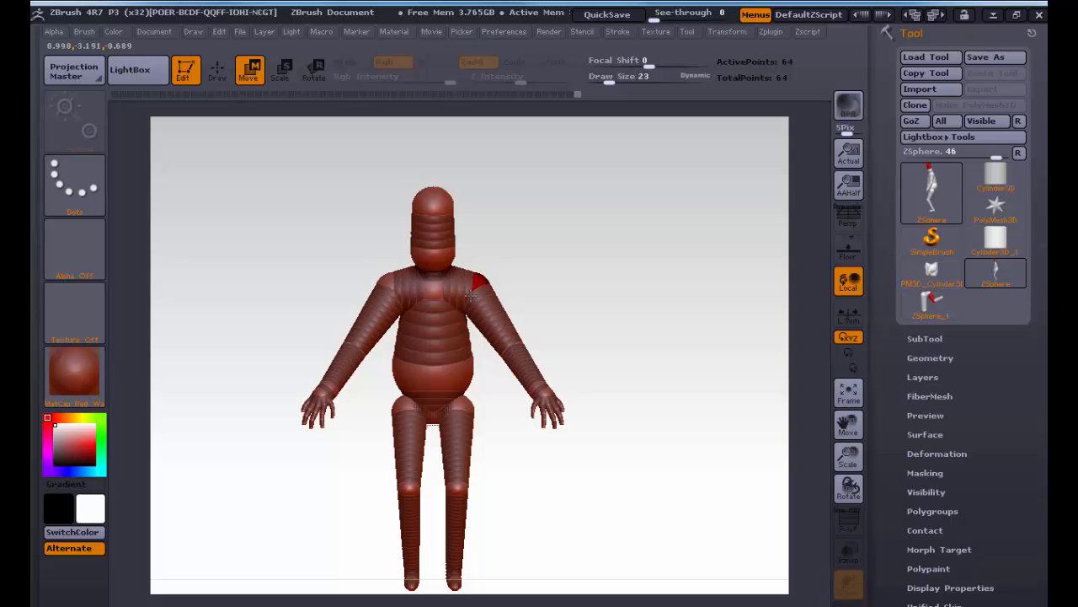
left_click_drag(571, 329, 464, 351)
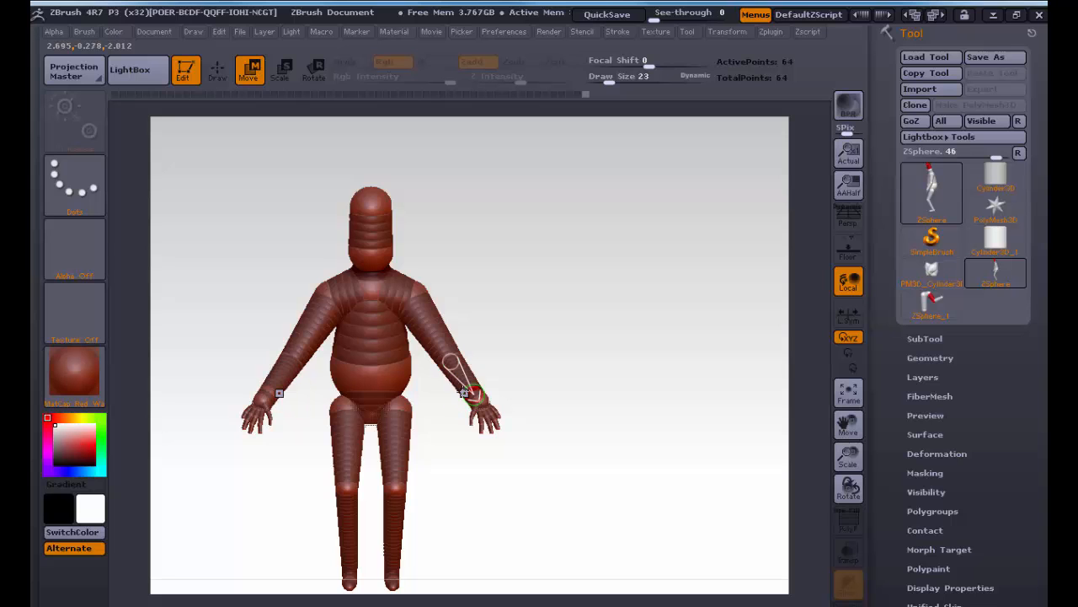
Step: Bring the wrists, palms and elbows closer to the body so the arms hang more vertically, and preview the skin
left_click_drag(433, 417, 539, 417, "alt")
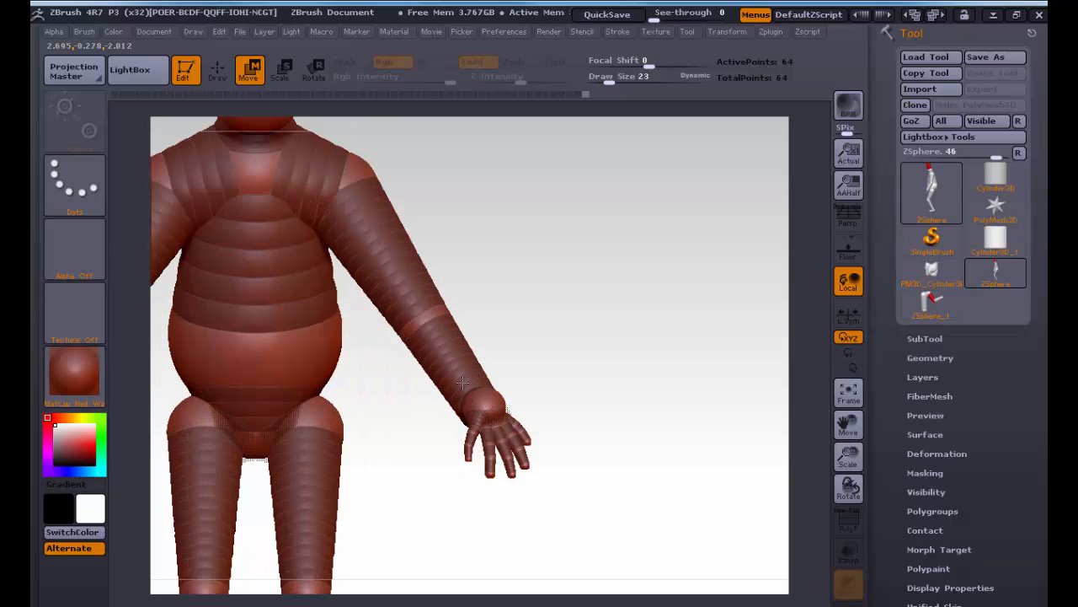
left_click_drag(474, 385, 396, 372)
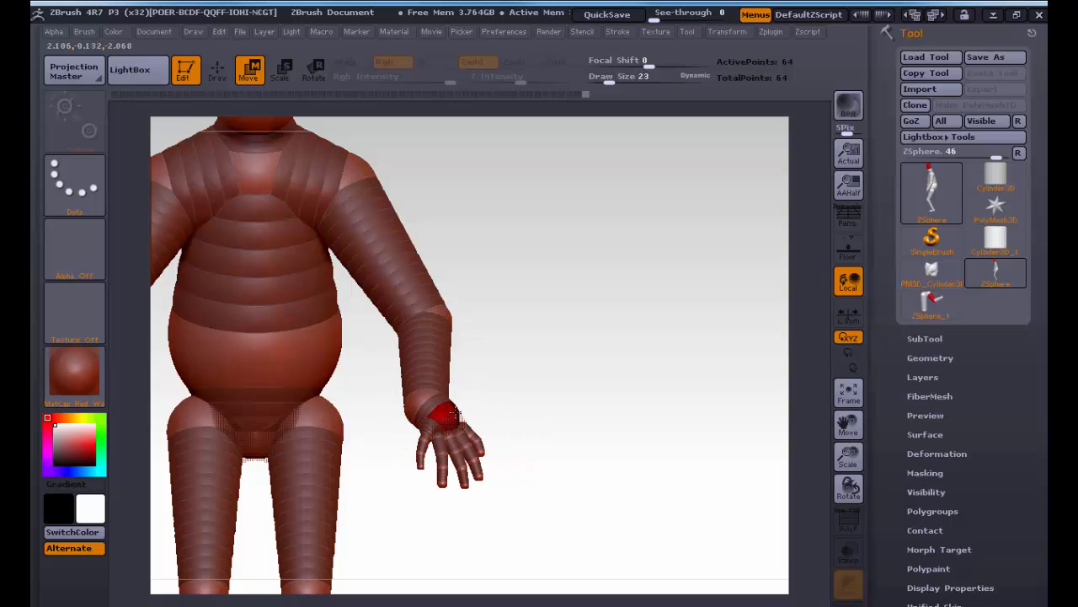
mouse_move(438, 417)
left_mouse_down()
mouse_move(428, 403)
mouse_move(425, 419)
mouse_move(442, 426)
mouse_move(426, 428)
left_mouse_up()
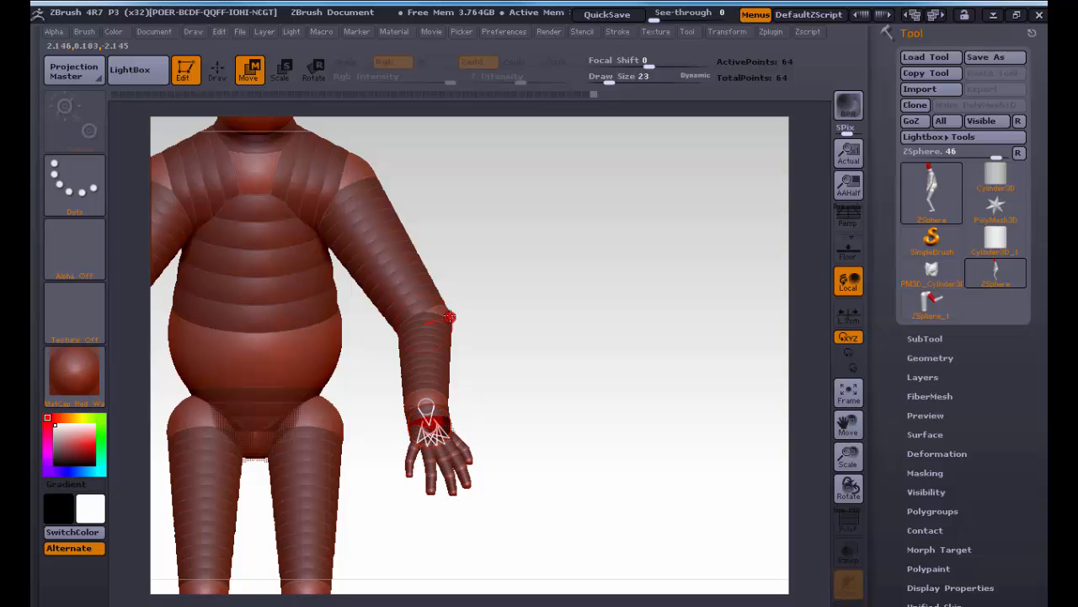
left_click_drag(444, 314, 421, 326)
key("a")
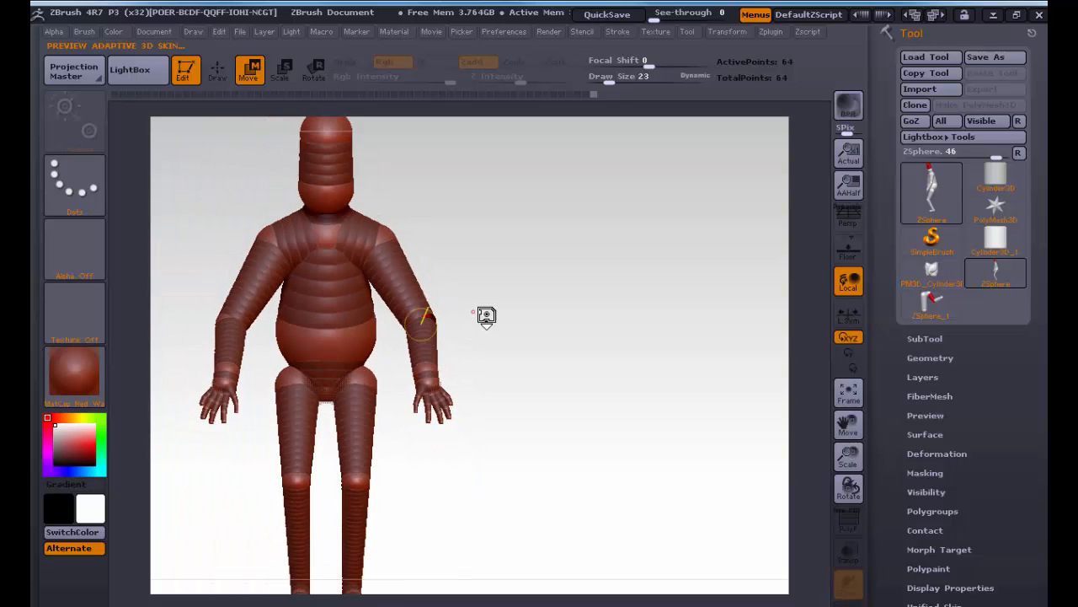
left_click_drag(484, 314, 522, 365, "alt")
key("a")
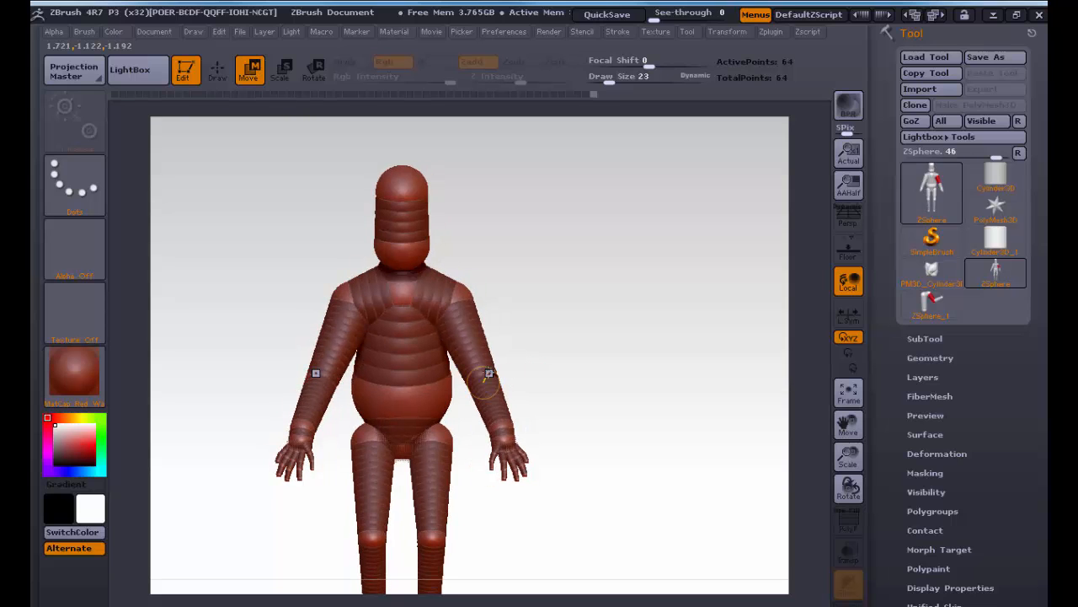
Step: Try moving the elbows far out to the sides from front and back views, and undo the moves
left_click_drag(488, 377, 559, 368)
key("ctrl+z")
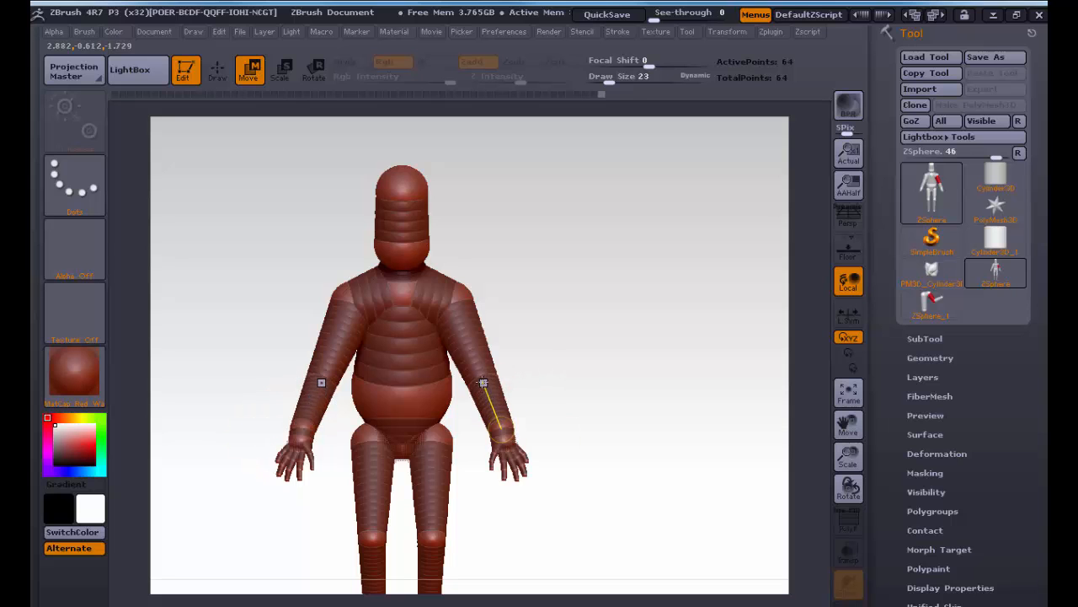
left_click_drag(492, 389, 404, 390)
left_click_drag(481, 389, 352, 348)
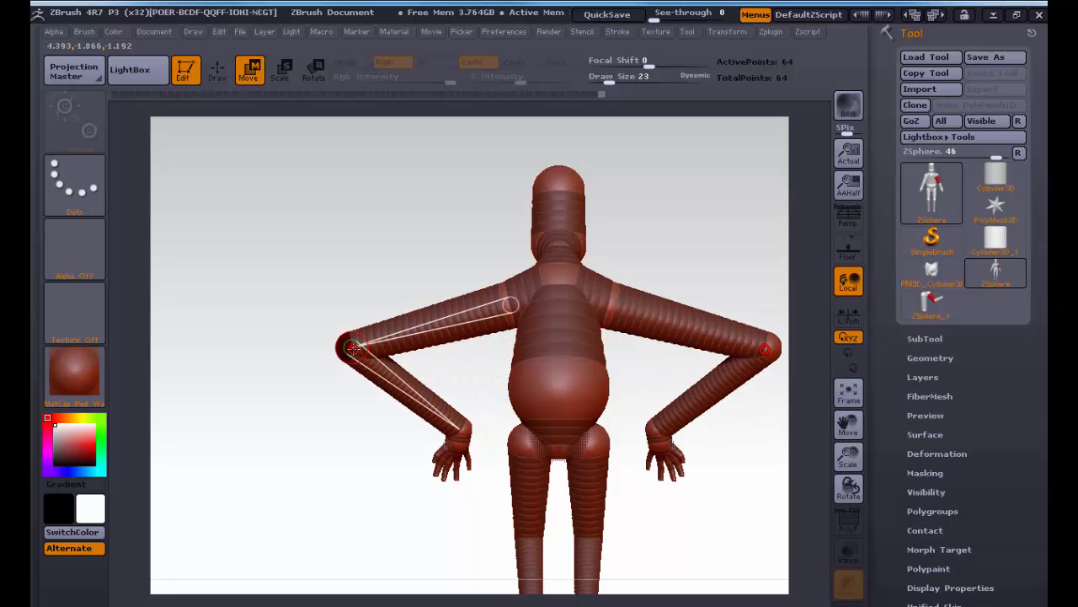
key("ctrl+z")
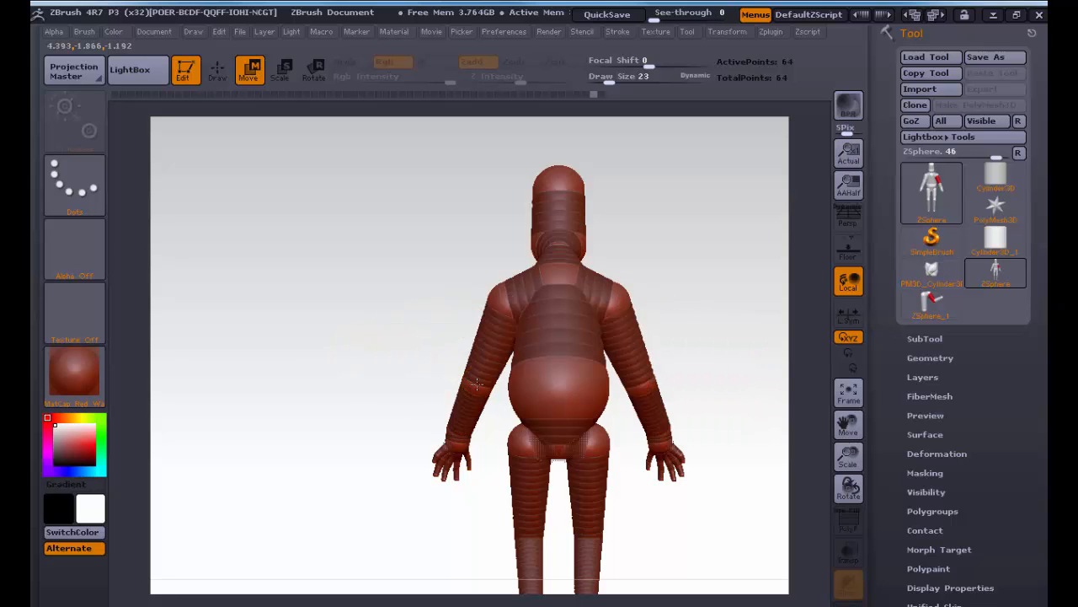
Step: Shift the elbows slightly and check the hunched figure's side profile in the skin preview, down to the legs
left_click_drag(477, 385, 453, 385)
key("a")
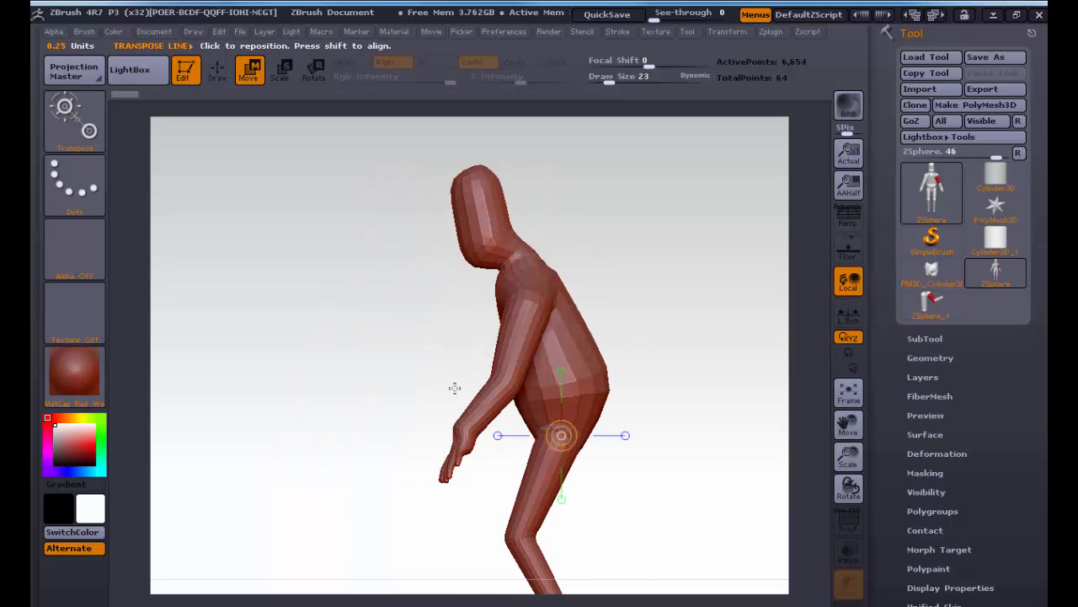
left_click_drag(613, 523, 420, 503, "alt")
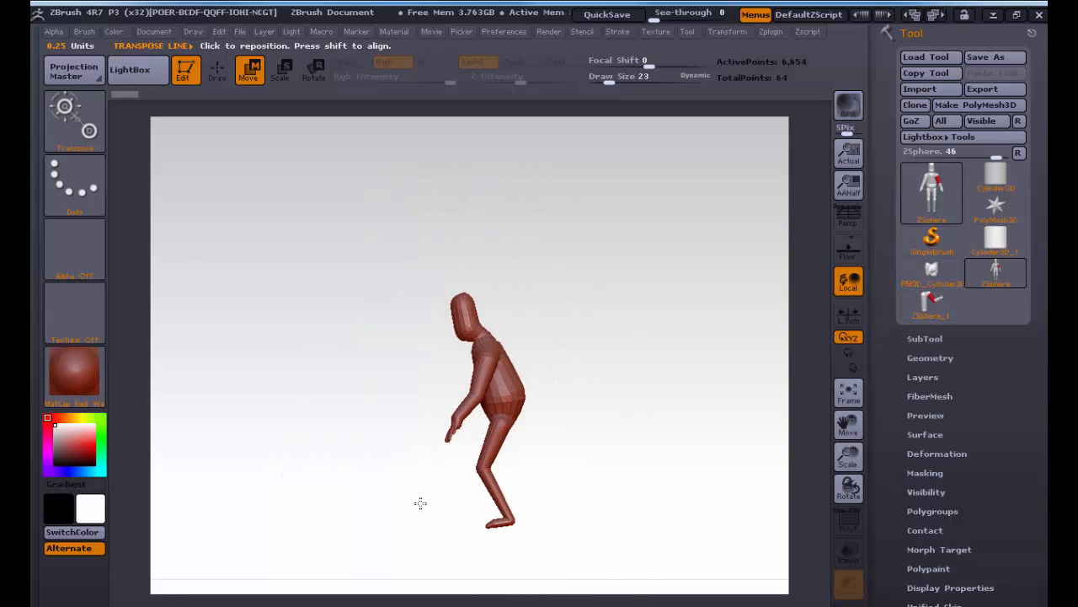
left_click_drag(522, 486, 718, 490, "alt")
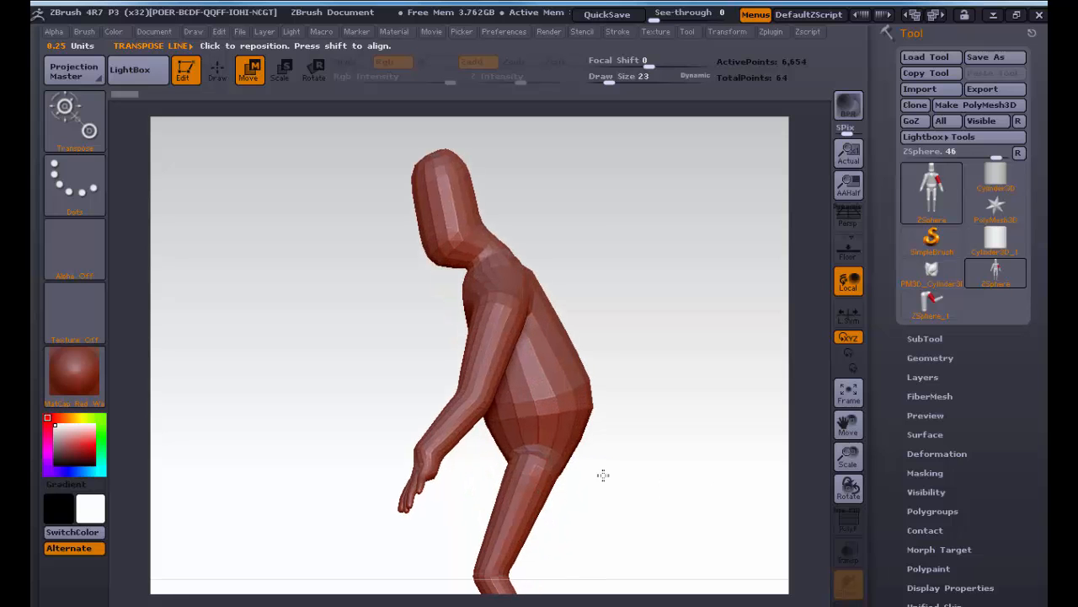
left_click_drag(605, 475, 549, 331, "alt")
key("a")
left_click_drag(531, 480, 525, 429, "alt")
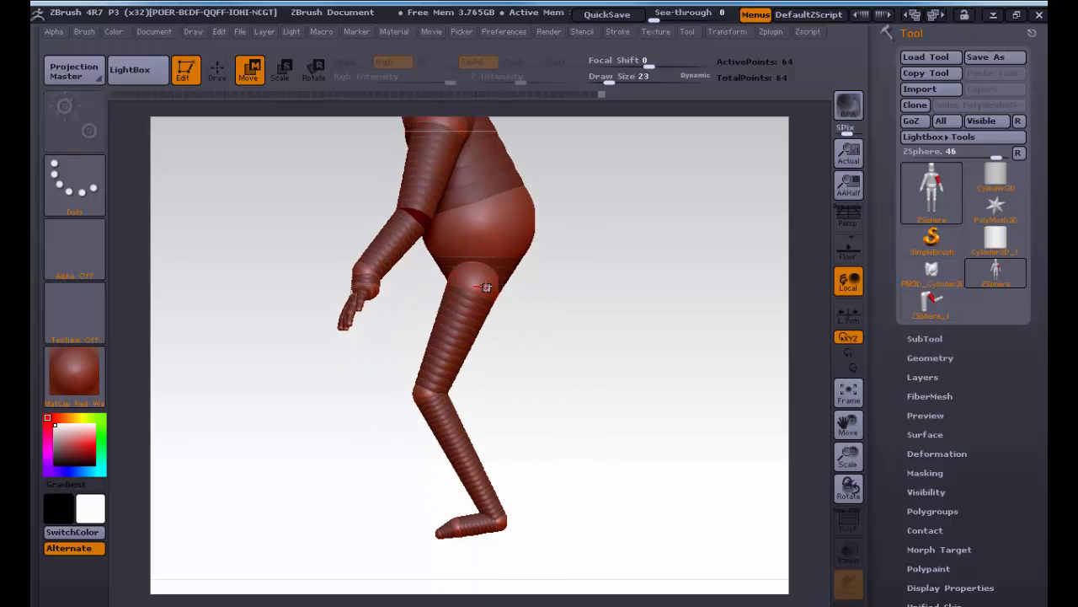
Step: Rotate the thighs forward at the hips in side view, bringing the lower legs under the body, and preview the skin
key("e")
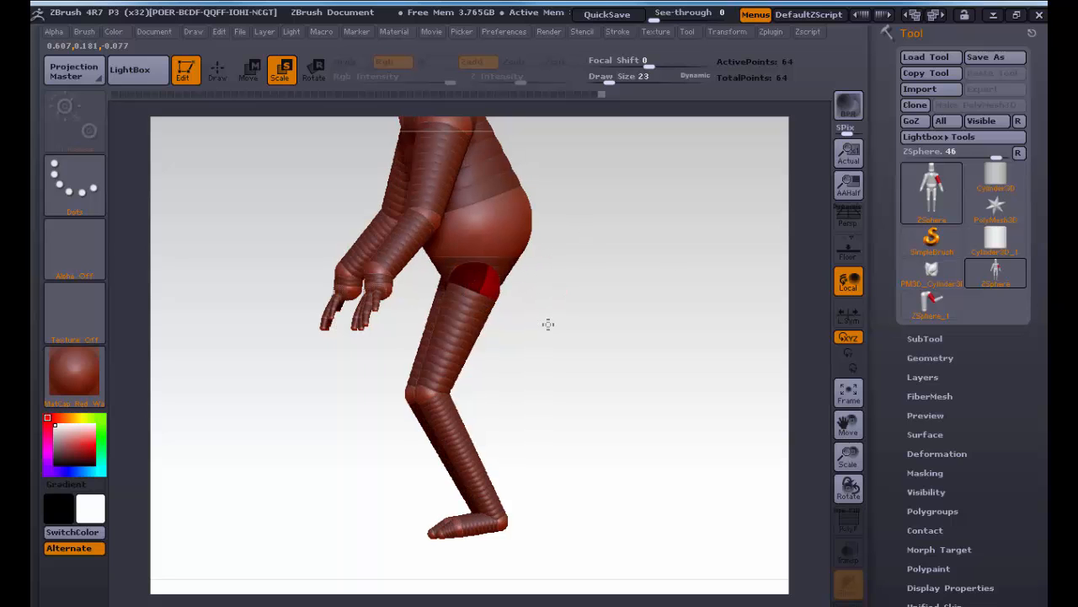
key("r")
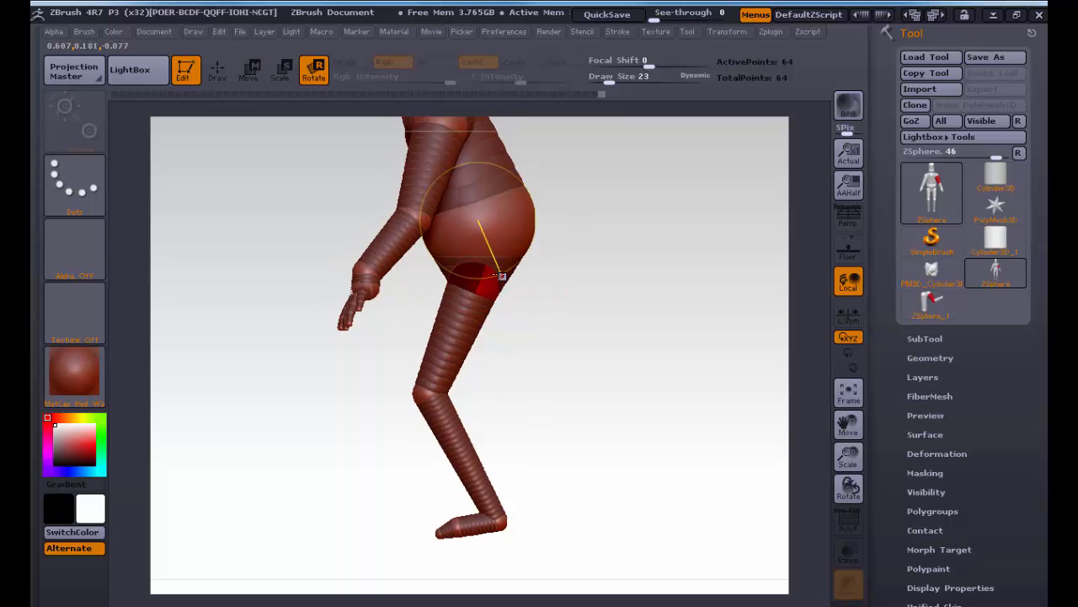
left_click_drag(477, 277, 481, 245)
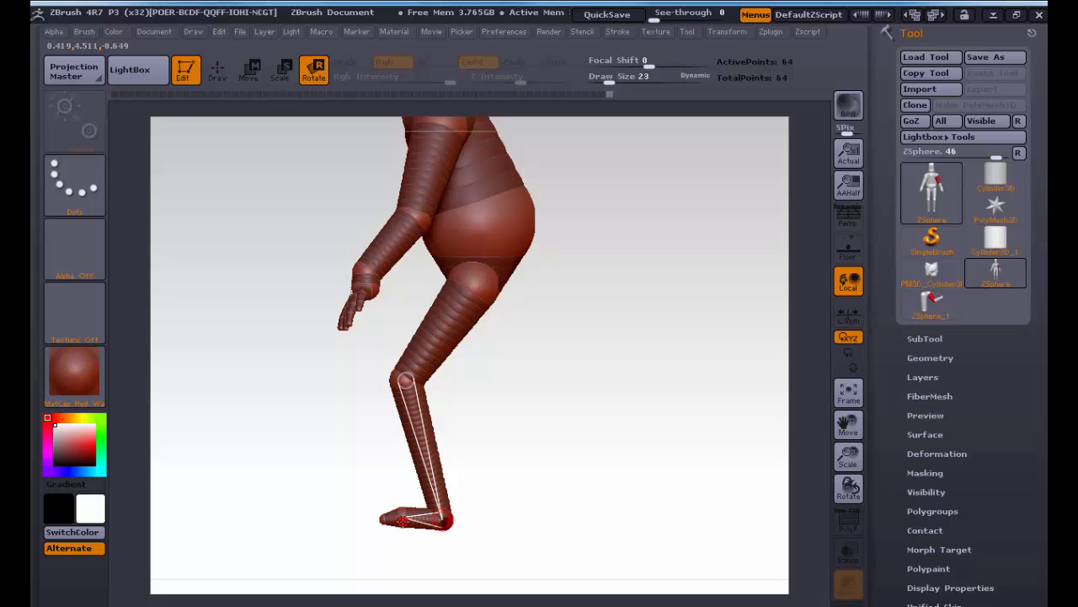
key("w")
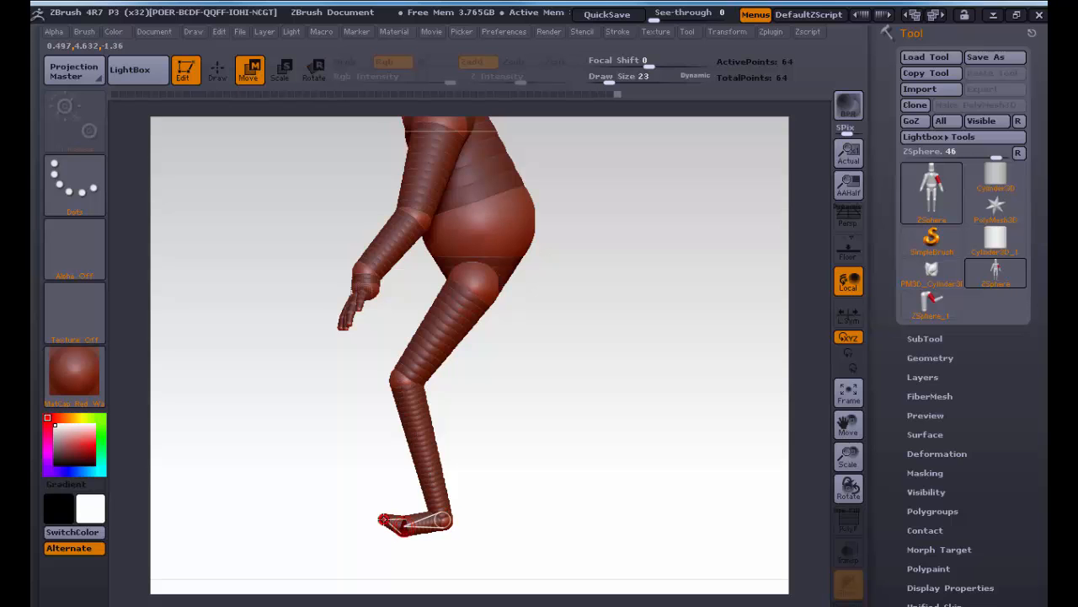
key("a")
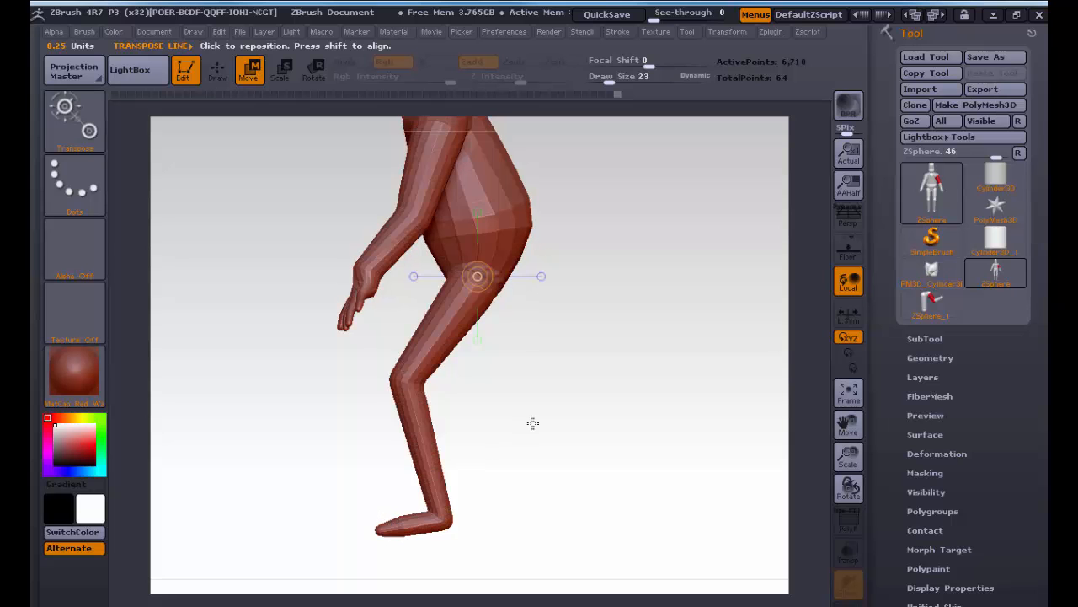
left_click_drag(533, 423, 582, 421)
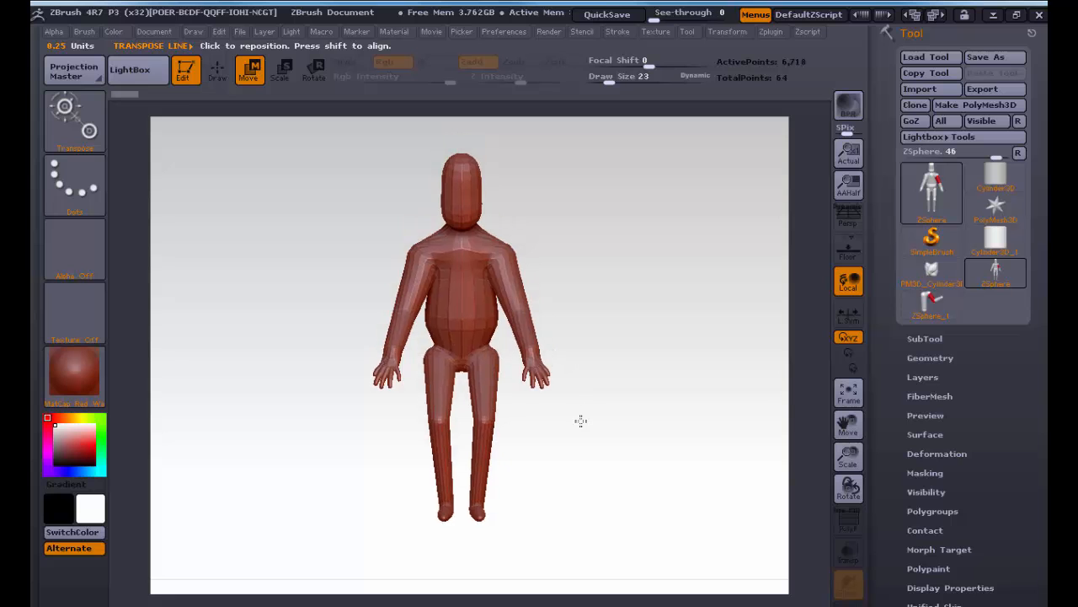
Step: Move the ankles and feet apart symmetrically in front view so the lower legs run nearly vertical below the knees
key("a")
left_click_drag(508, 474, 514, 432, "alt")
left_click_drag(698, 489, 526, 493)
left_click_drag(462, 480, 721, 485, "alt")
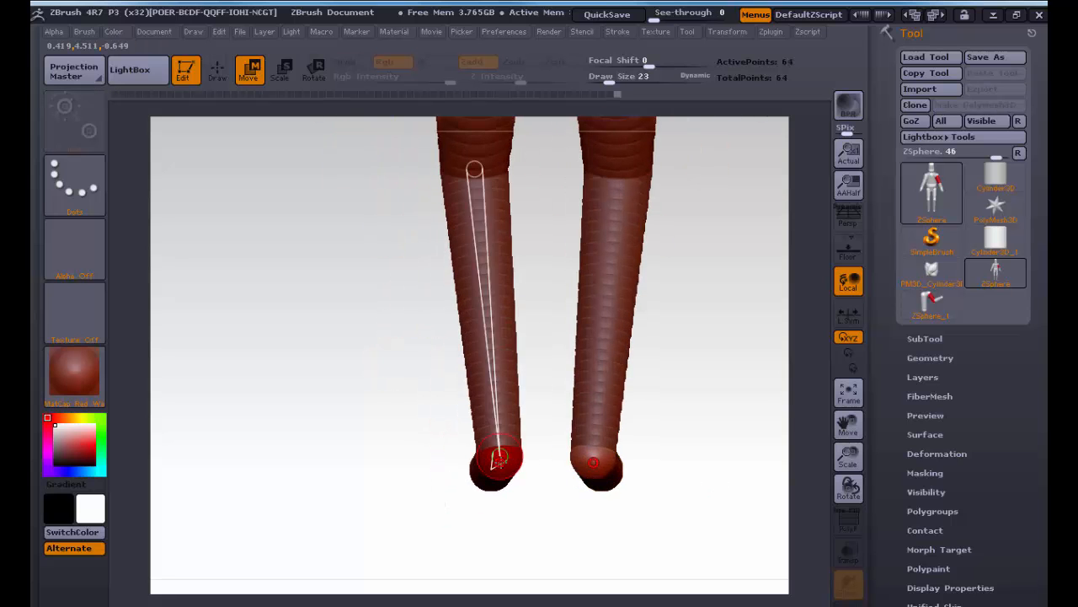
left_click_drag(499, 461, 555, 440)
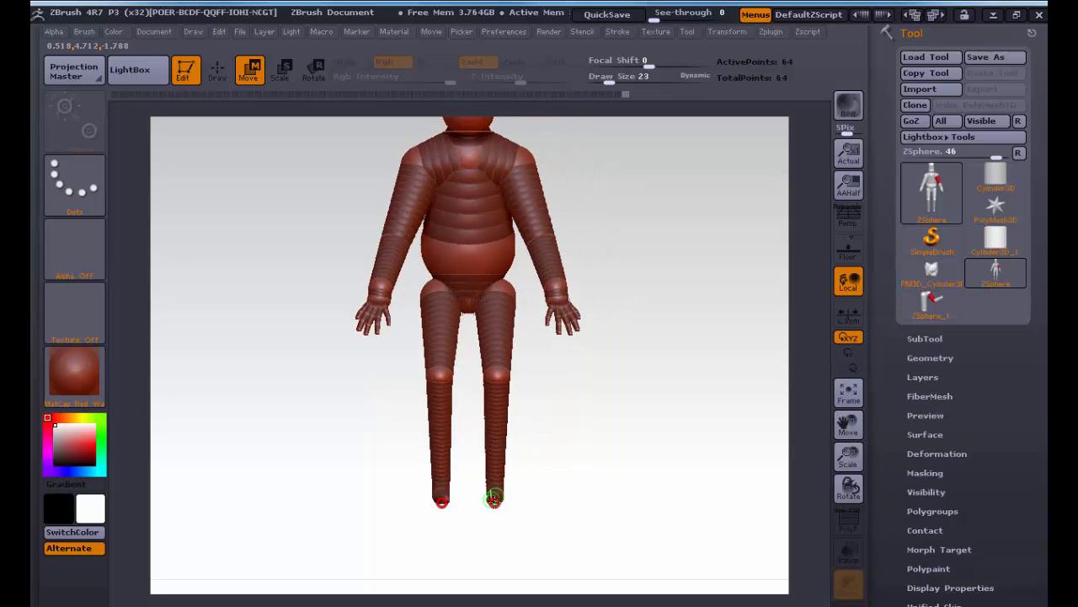
left_click_drag(443, 546, 830, 451, "alt")
left_click_drag(485, 398, 510, 398)
left_click_drag(636, 401, 612, 412, "alt")
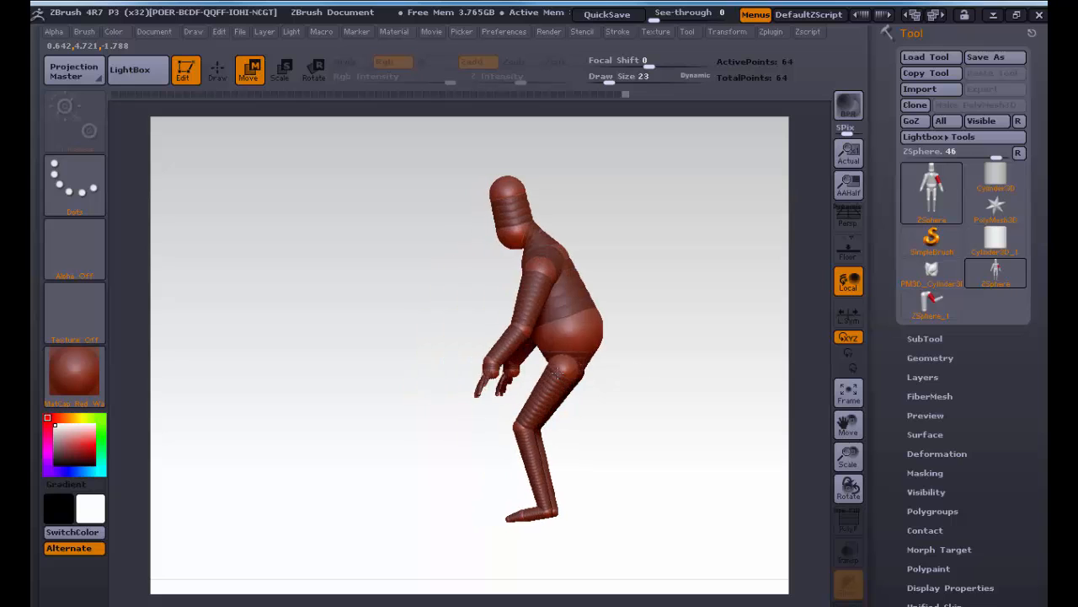
Step: Examine the posed figure from the side and front, switching between the skin preview and the ZSpheres
left_click_drag(569, 364, 632, 364)
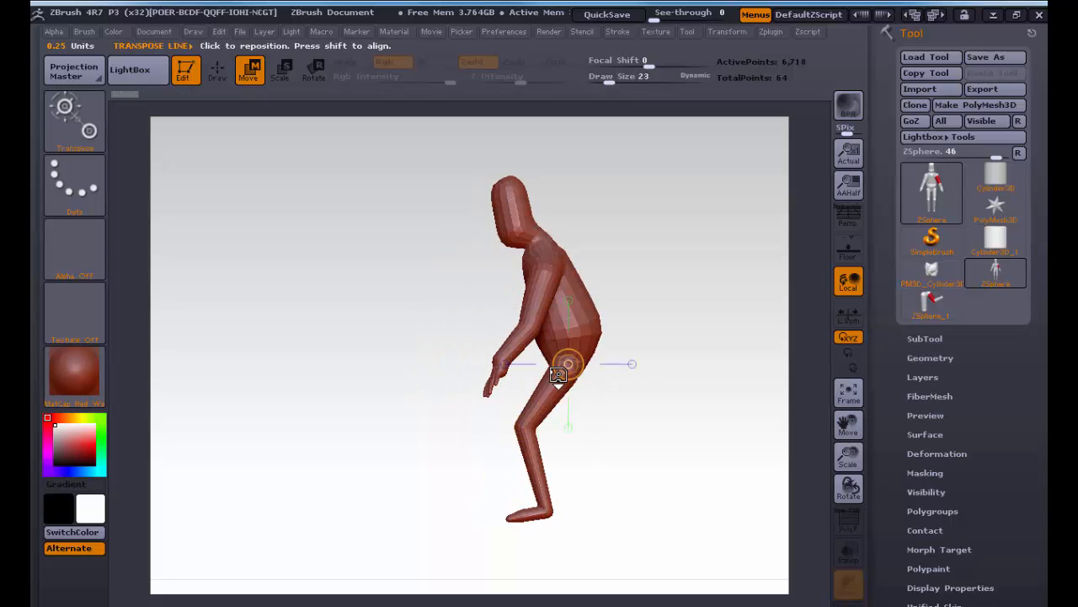
key("a")
key("a")
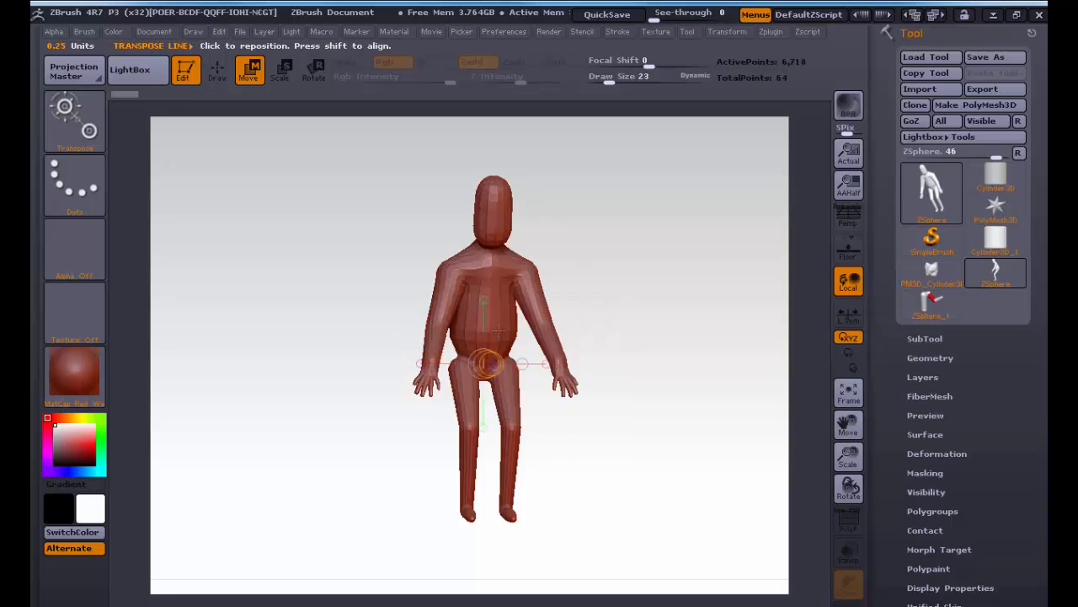
key("a")
key("a")
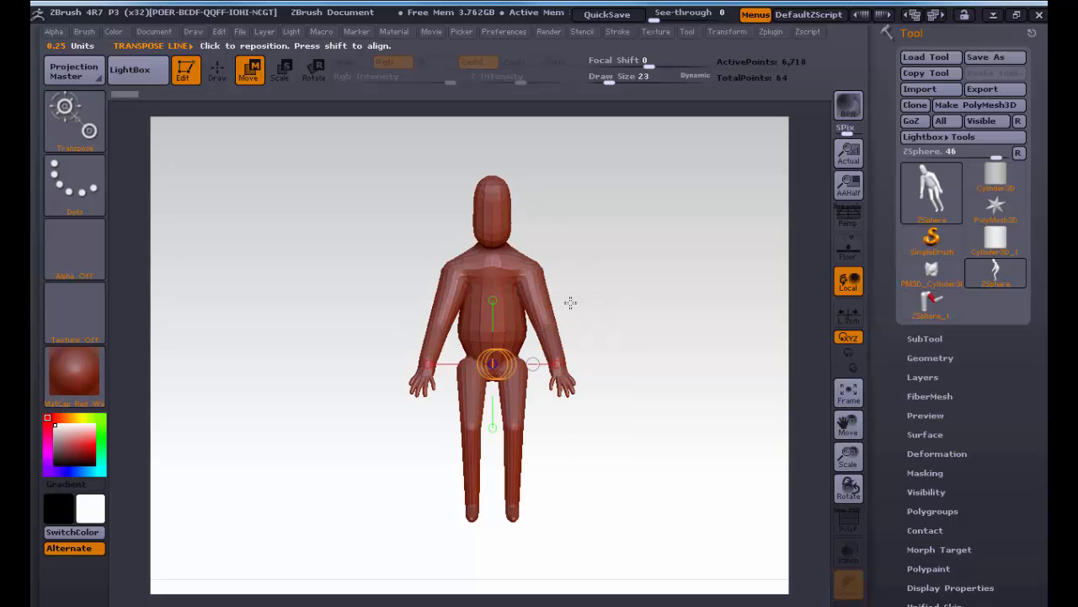
key("a")
left_click_drag(658, 287, 622, 298, "alt")
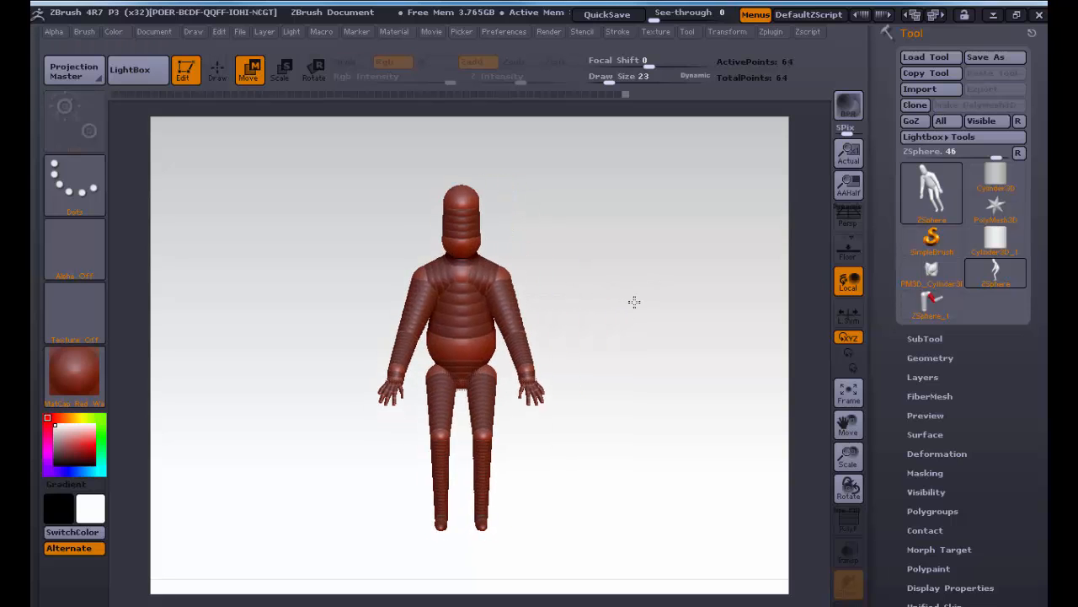
key("a")
key("a")
key("a")
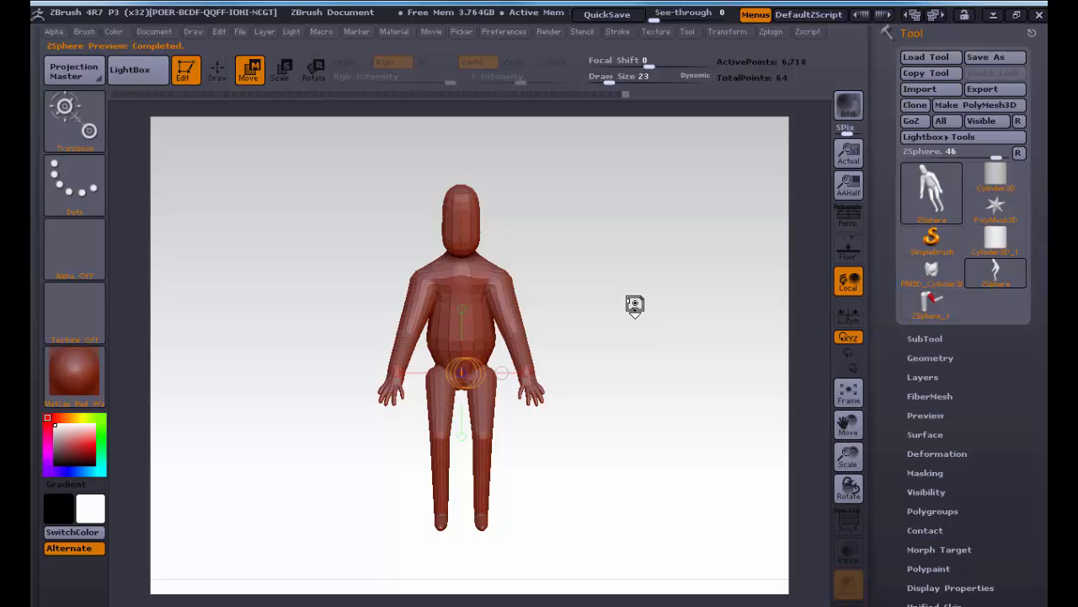
key("a")
Step: Start saving the project and browse on the SAVE (P:) drive to the work folder inside 2520
key("ctrl+s")
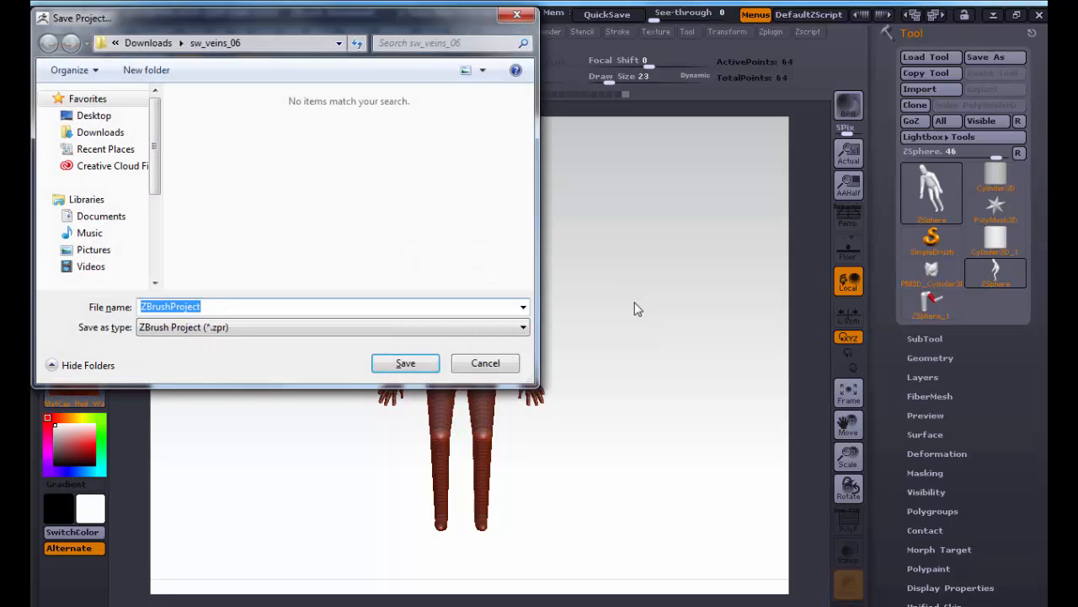
left_click(155, 218)
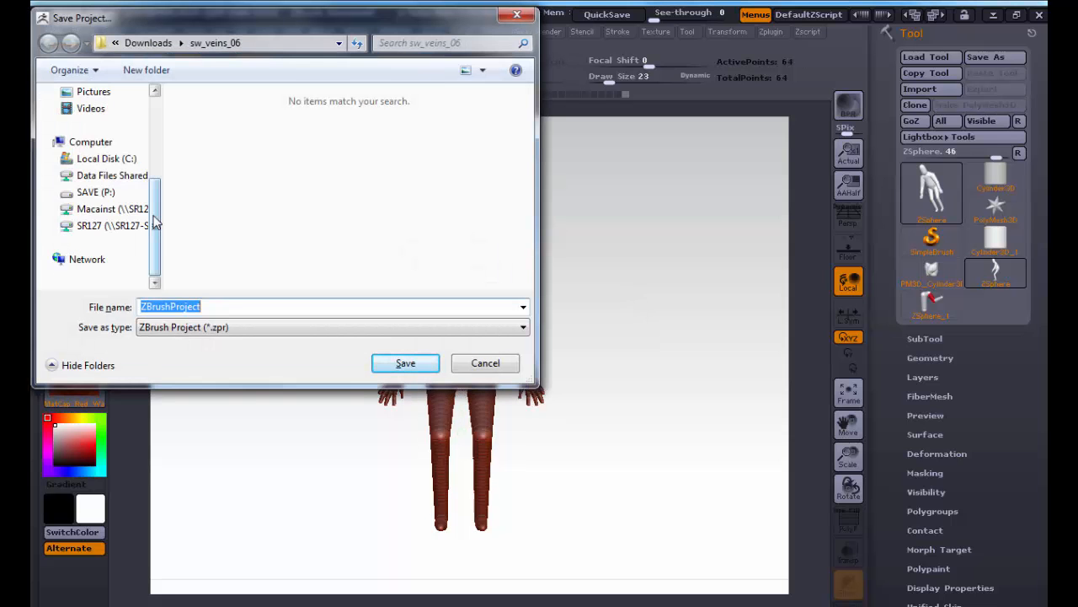
left_click(107, 196)
scroll(196, 211, "down", 4)
left_click(206, 203)
double_click(223, 200)
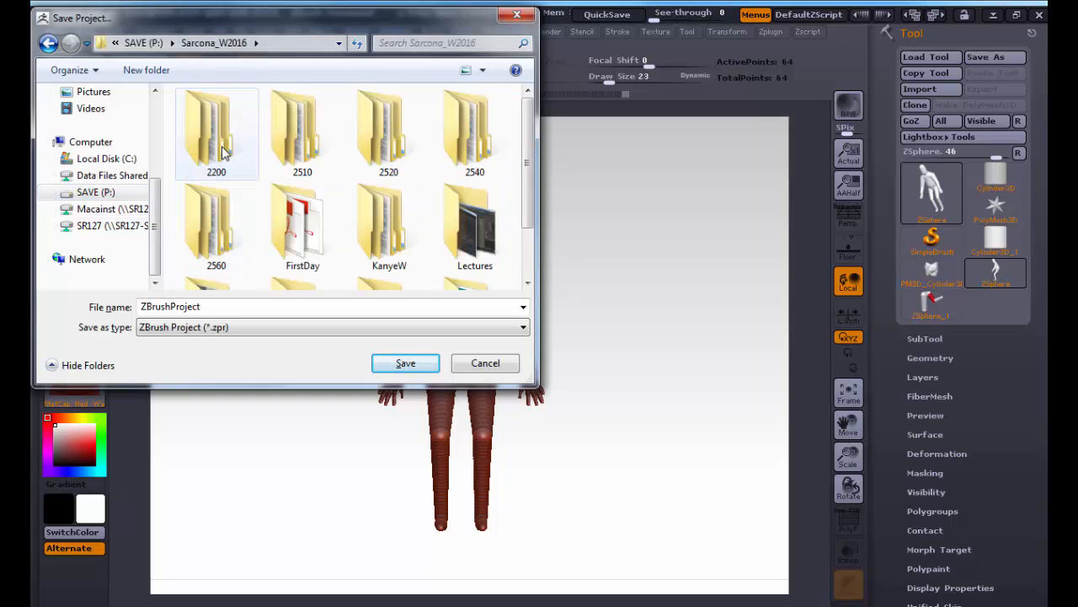
double_click(374, 145)
double_click(207, 118)
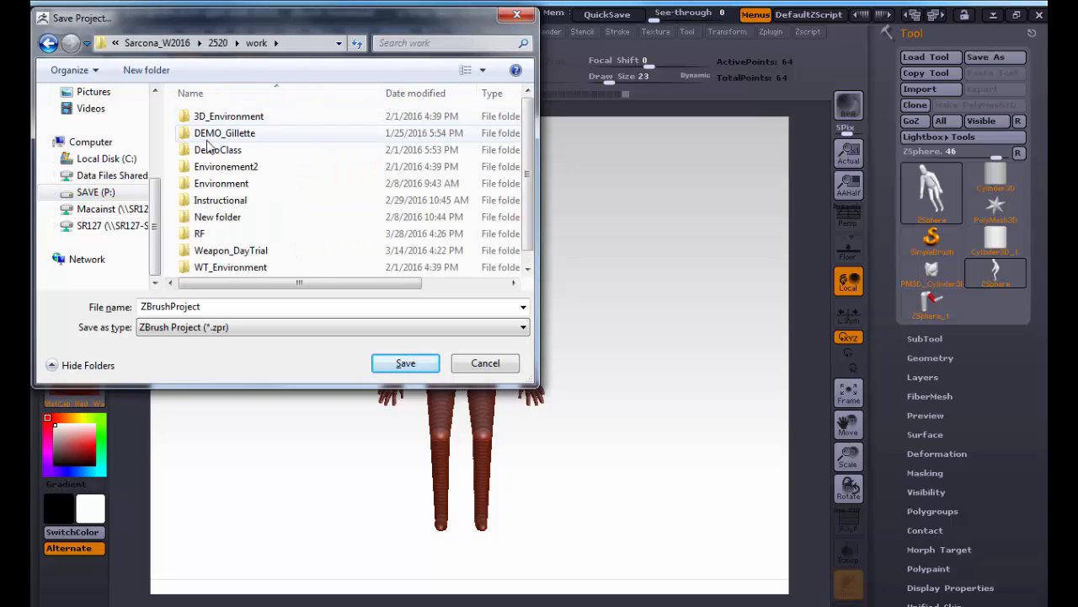
Step: Create a folder named Character and save the project in it as Man_Zsphere
left_click(151, 70)
type("Charac")
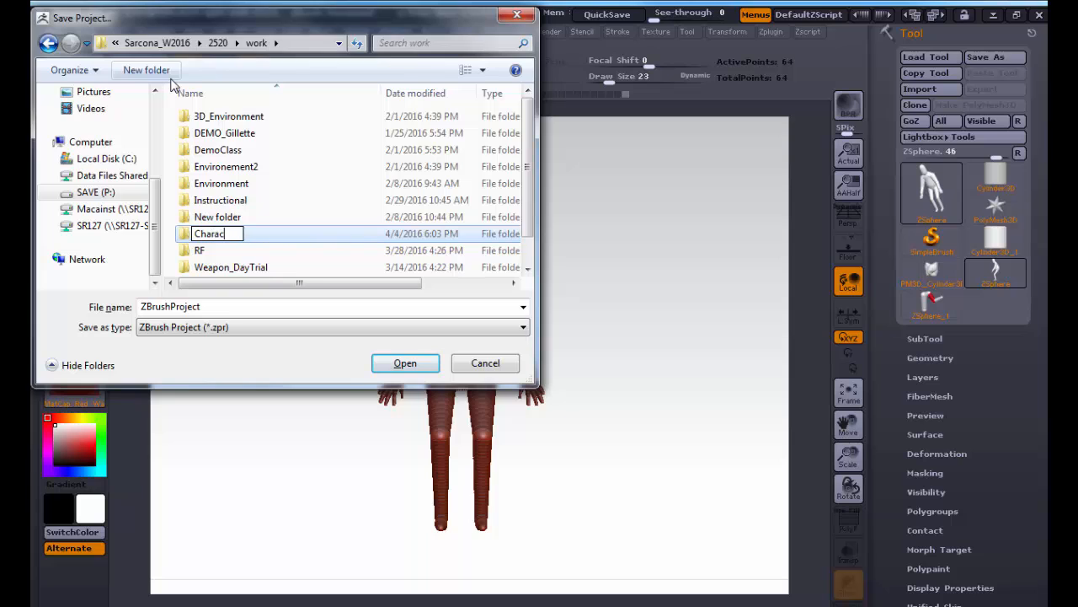
type("ter")
key("Return")
key("Return")
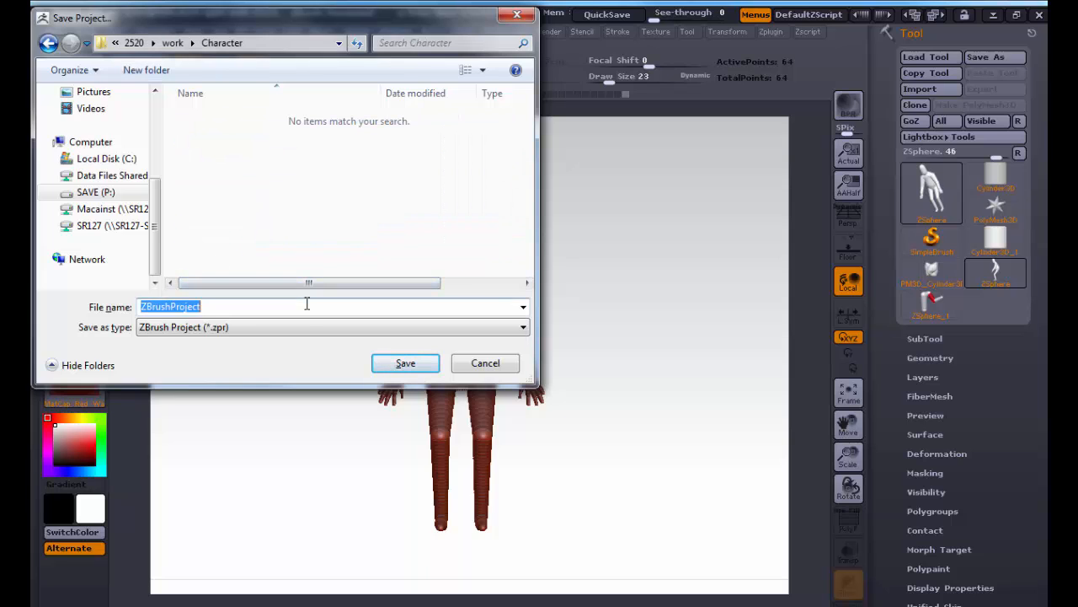
type("Man_Zsphere")
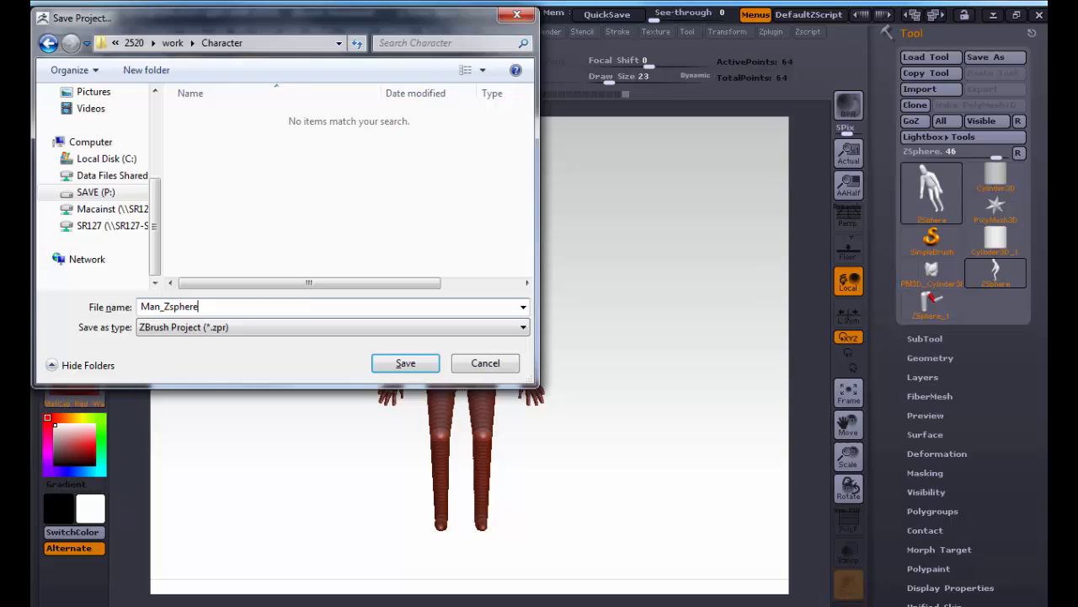
key("Return")
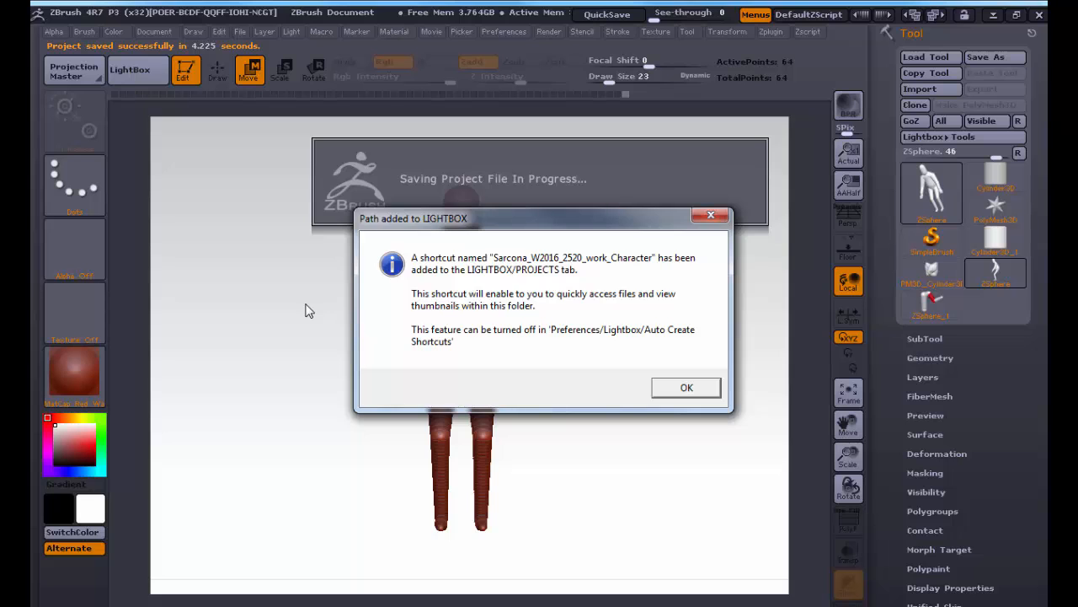
key("Return")
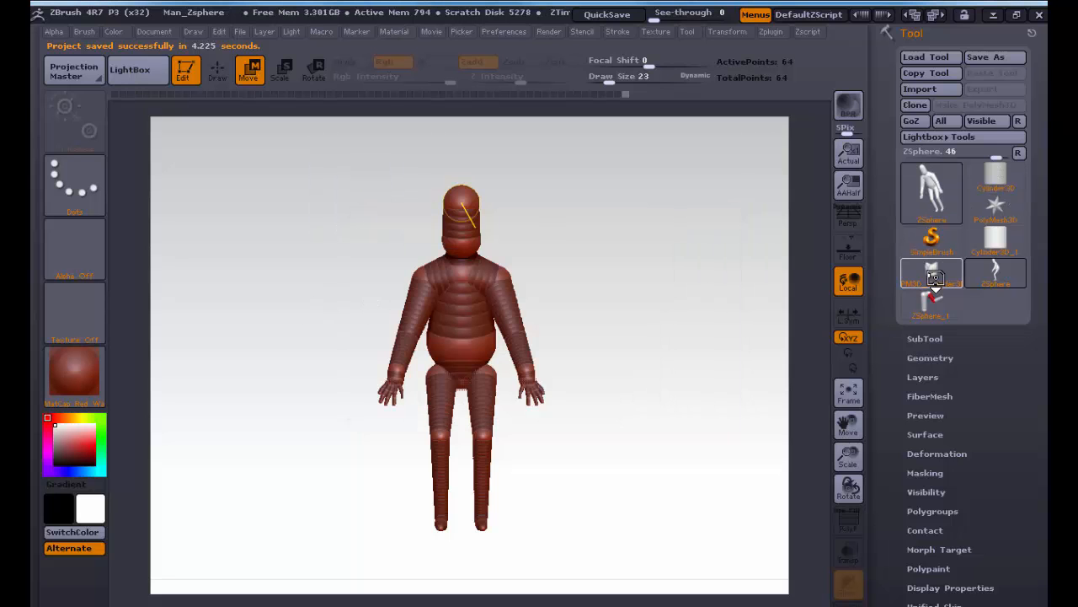
Step: Open the Adaptive Skin settings and compare the ZSphere figure with its adaptive skin preview
mouse_move(934, 281)
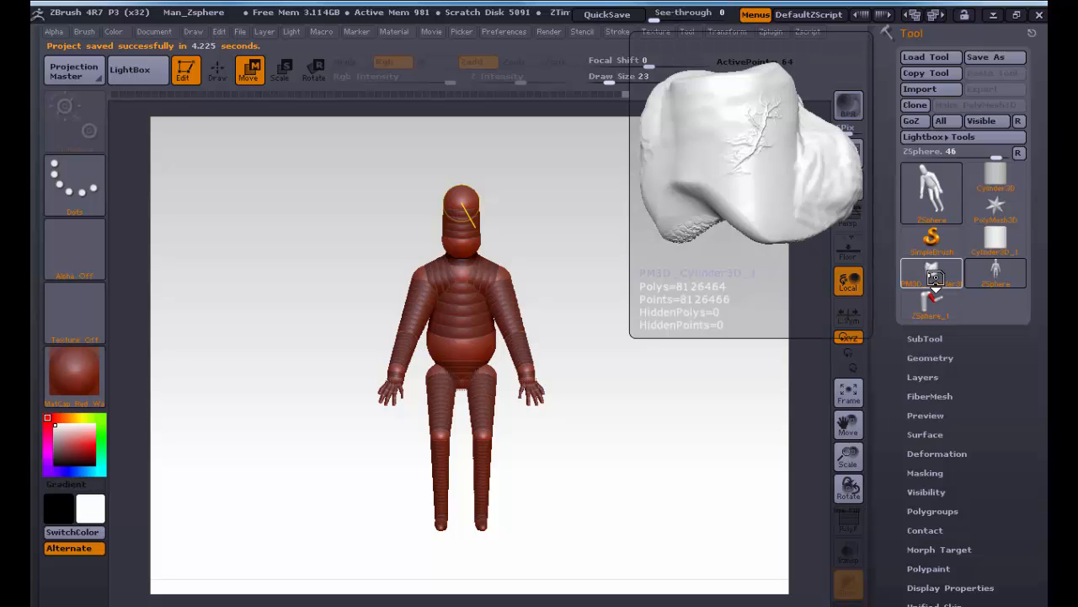
left_click_drag(903, 510, 902, 376)
left_click(931, 258)
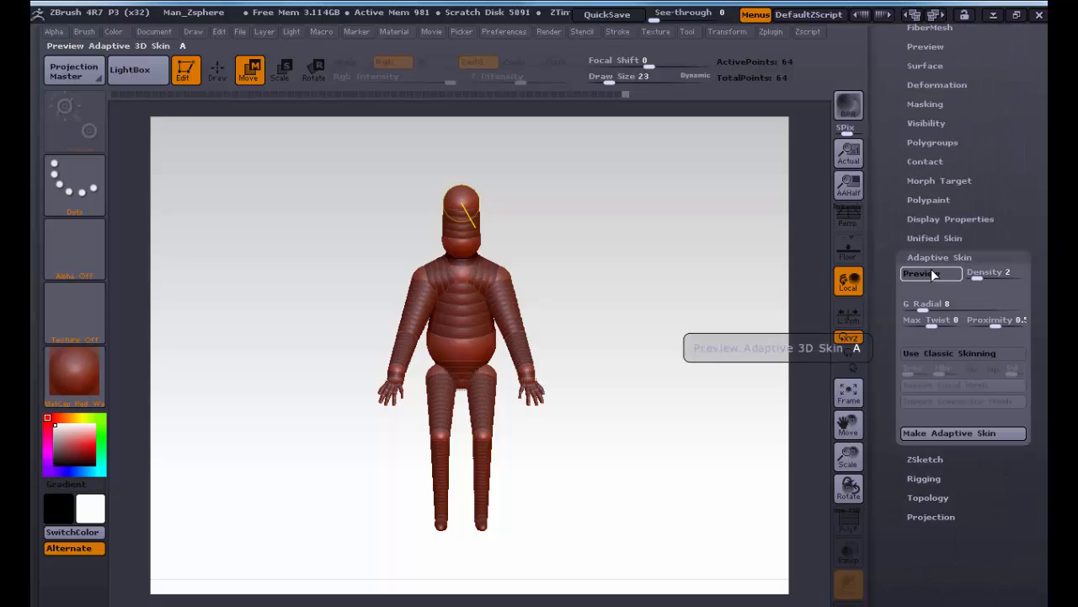
left_click(932, 273)
left_click(937, 273)
left_click(938, 271)
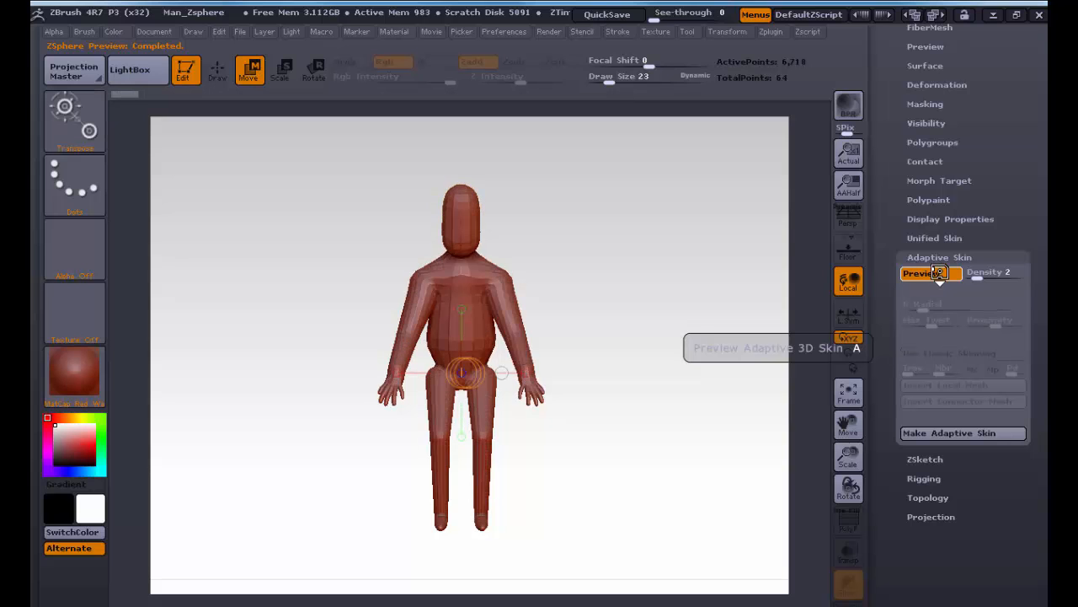
left_click(939, 270)
left_click(938, 271)
left_click(939, 272)
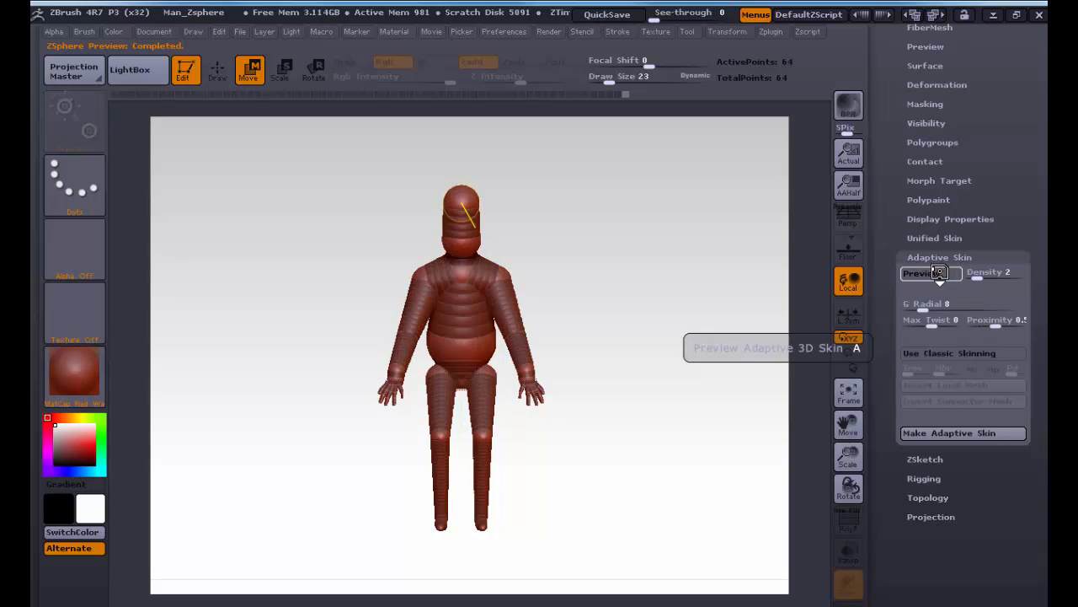
left_click(938, 271)
left_click(938, 272)
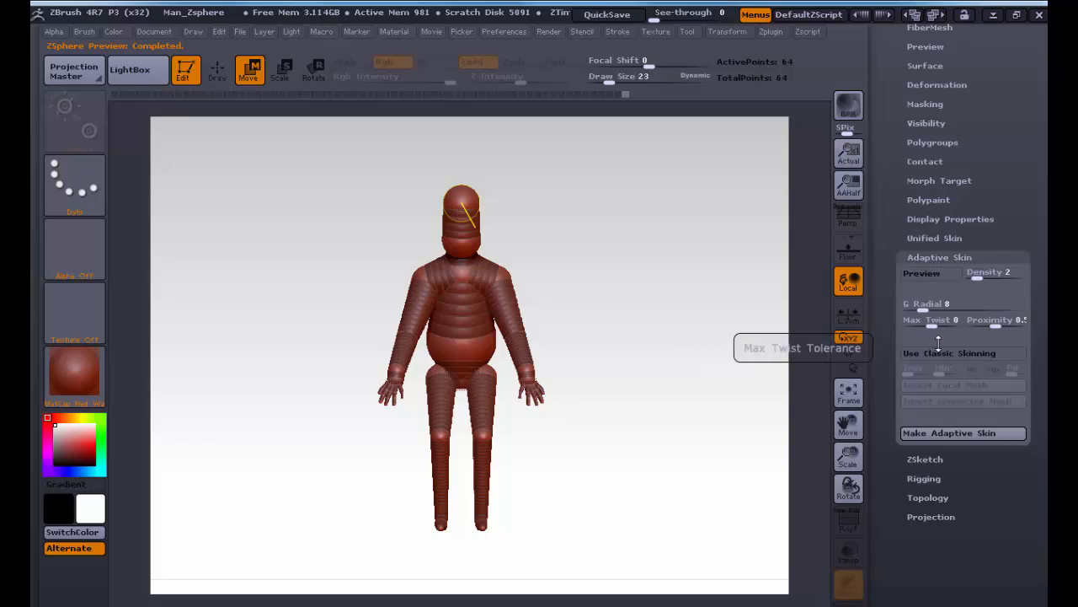
Step: Make an adaptive skin from the ZSphere figure and load the resulting Skin_ZSphere mesh on the canvas
left_click(942, 434)
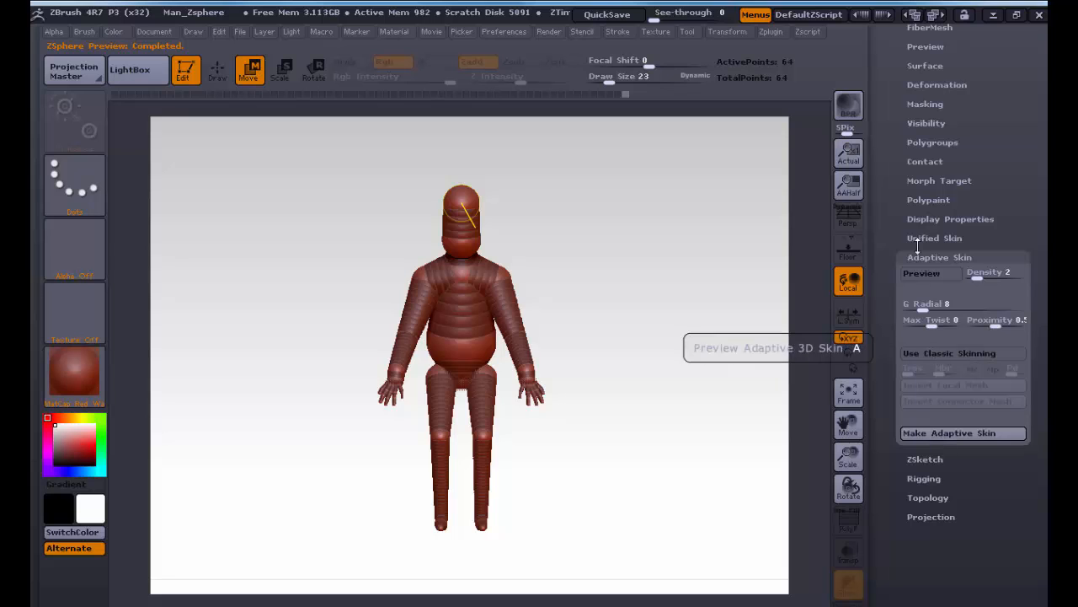
left_click_drag(894, 225, 888, 379)
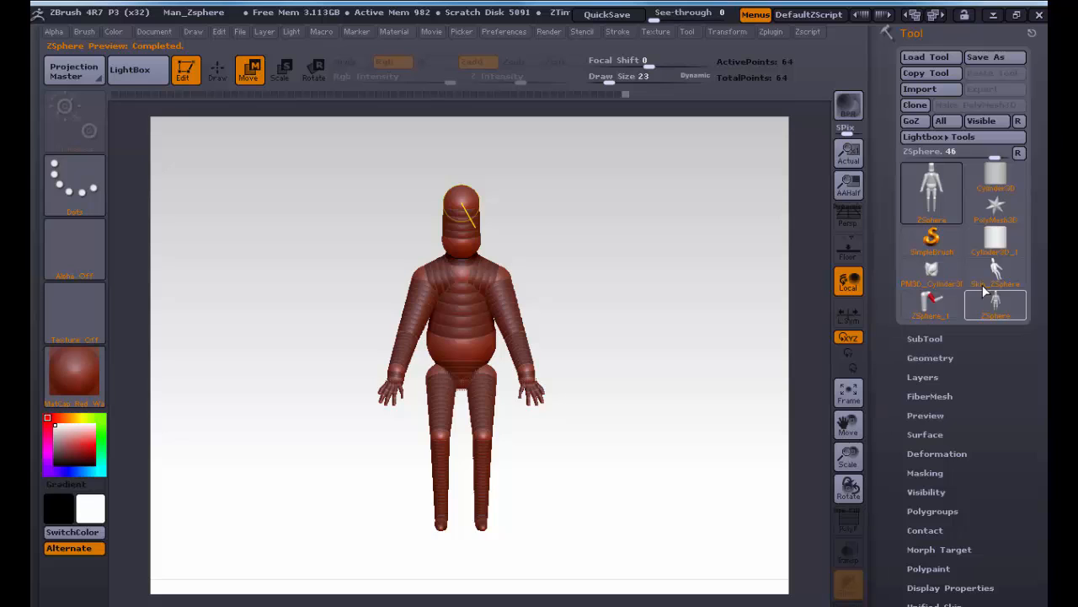
mouse_move(997, 273)
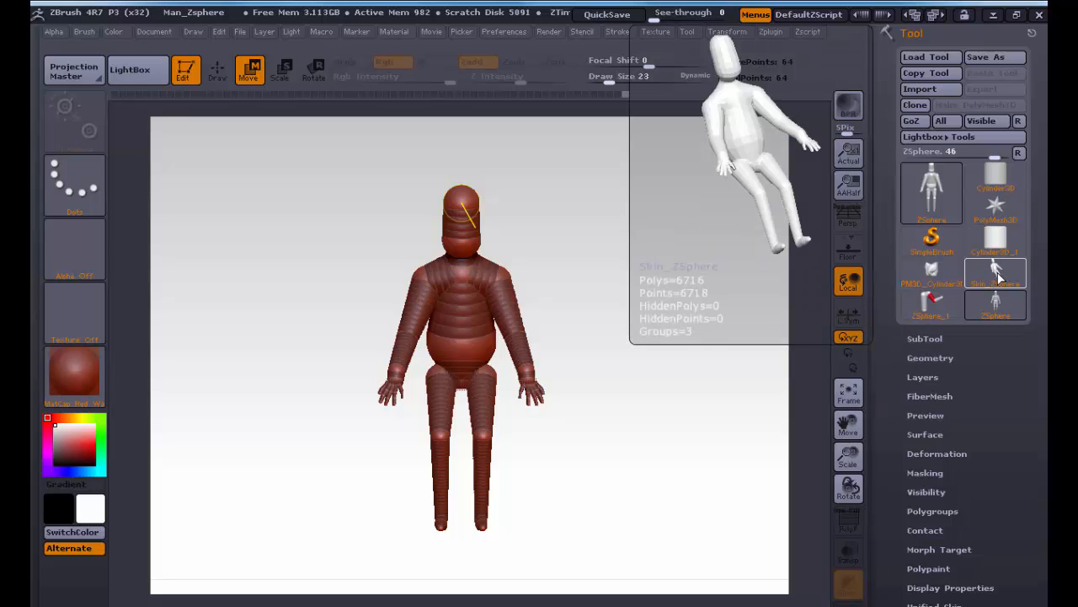
left_click(997, 273)
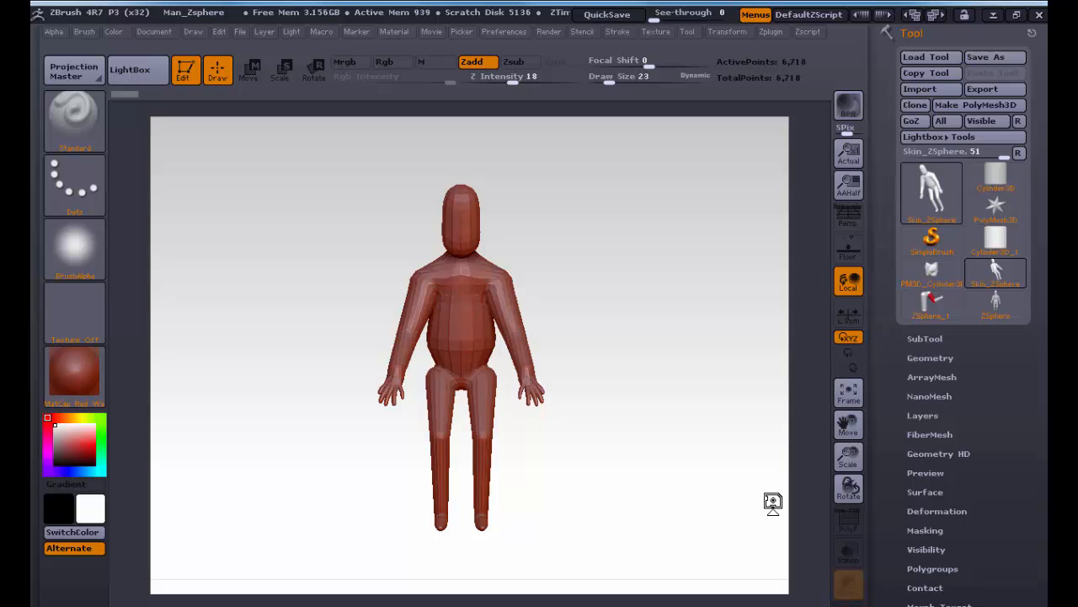
Step: Subdivide the skin mesh once and select the ClayBuildup brush for sculpting the torso
left_click_drag(633, 414, 536, 392)
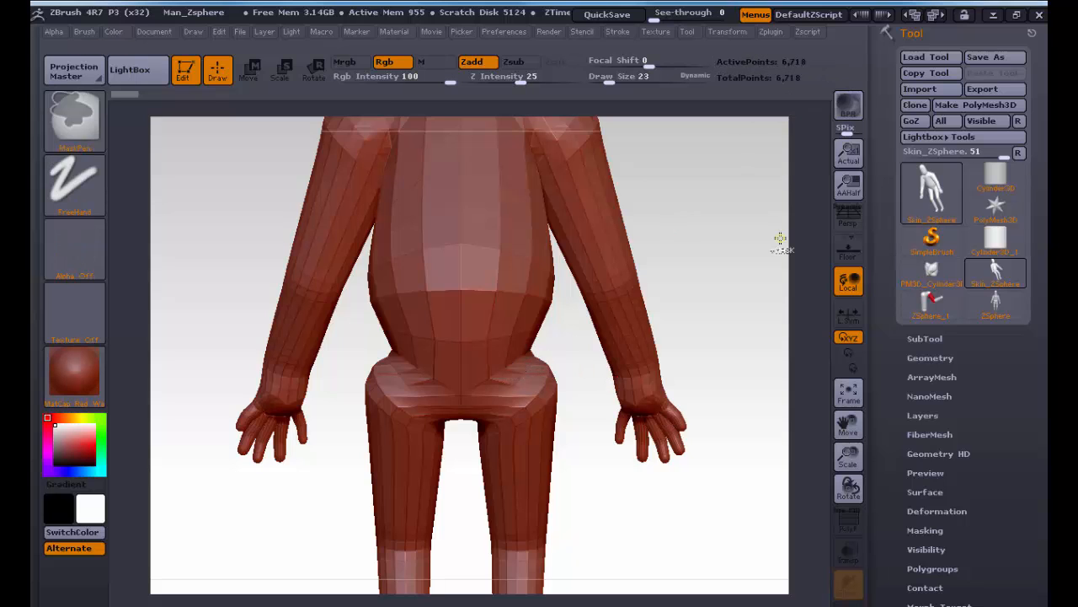
key("ctrl+d")
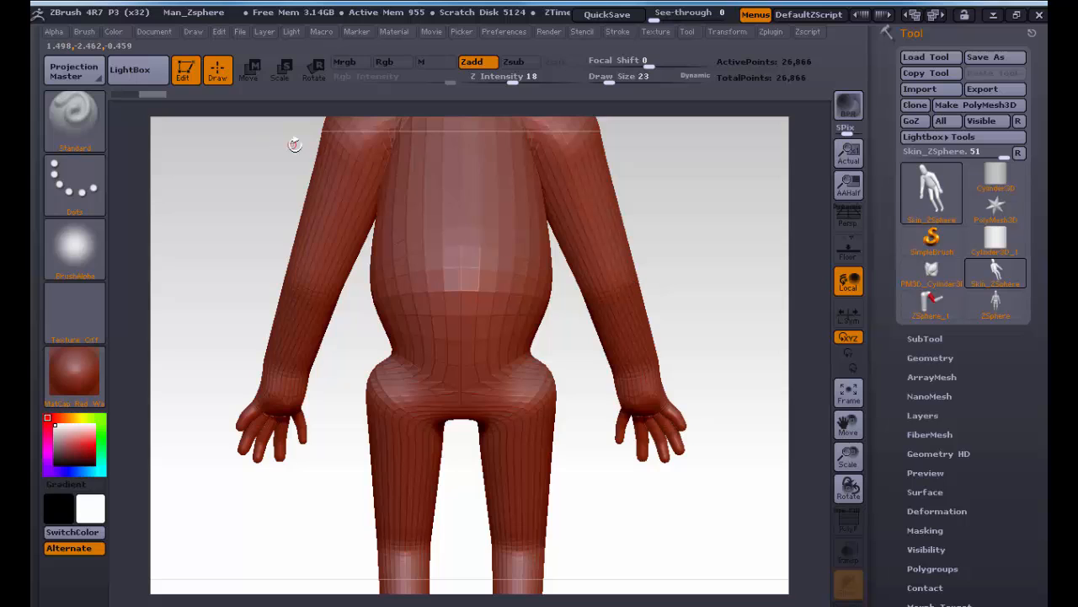
key("b")
key("c")
key("b")
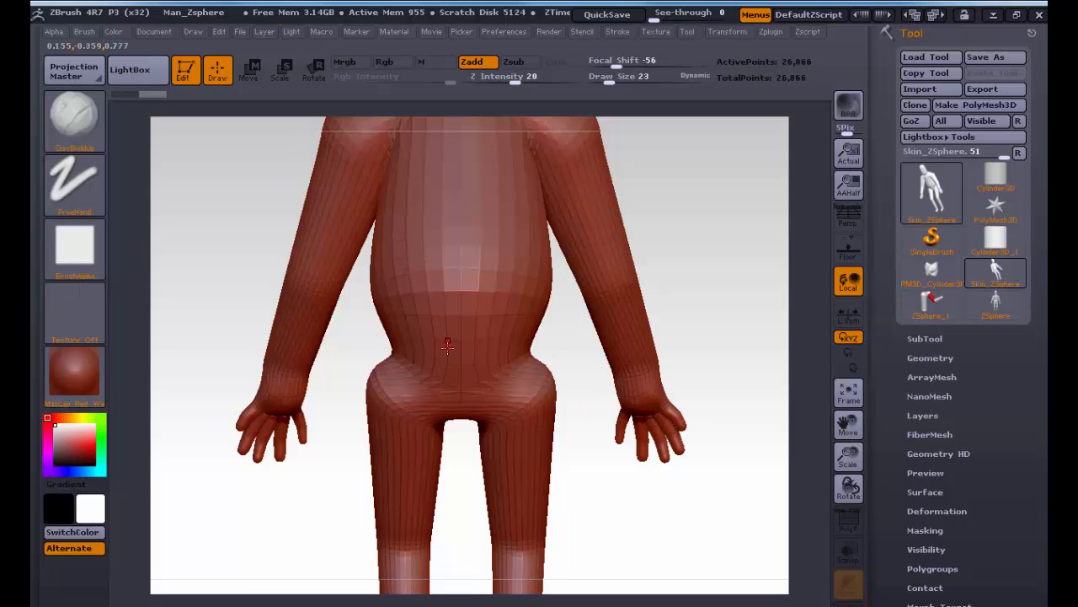
Step: Set the ClayBuildup draw size to 334 and activate symmetry so strokes affect both sides of the body
key("s")
mouse_move(455, 347)
left_mouse_down()
mouse_move(497, 346)
mouse_move(502, 366)
mouse_move(519, 357)
left_mouse_up()
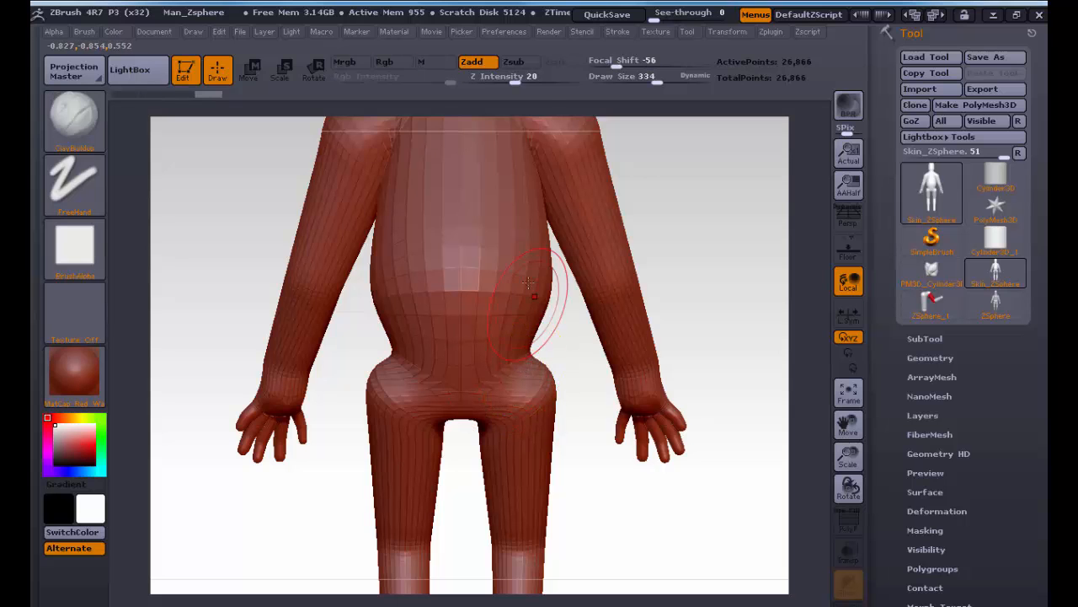
left_click(687, 32)
left_click(728, 32)
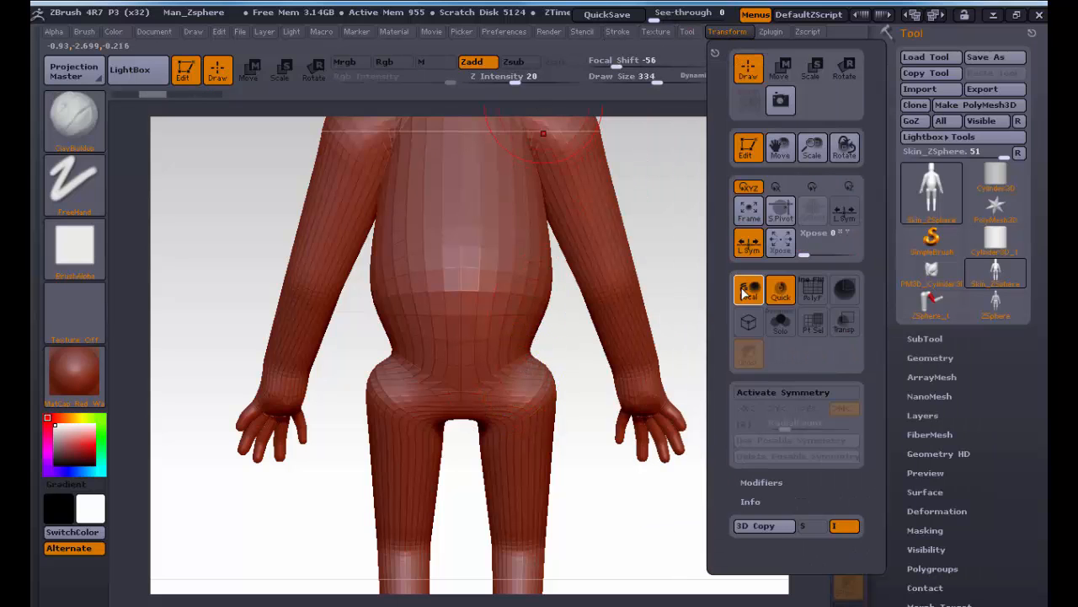
left_click(784, 391)
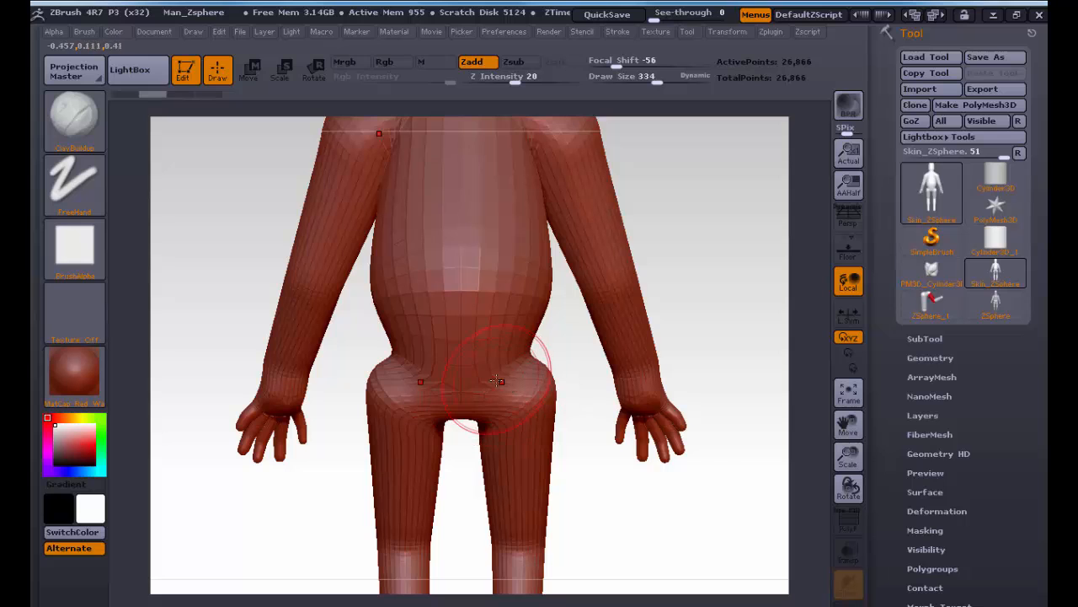
Step: Build up the buttocks and lower back with symmetrical ClayBuildup strokes across the rear of the hips
mouse_move(495, 381)
left_mouse_down()
mouse_move(524, 358)
mouse_move(534, 362)
mouse_move(520, 394)
mouse_move(476, 418)
mouse_move(491, 371)
left_mouse_up()
mouse_move(486, 357)
left_mouse_down()
mouse_move(509, 349)
mouse_move(503, 325)
left_mouse_up()
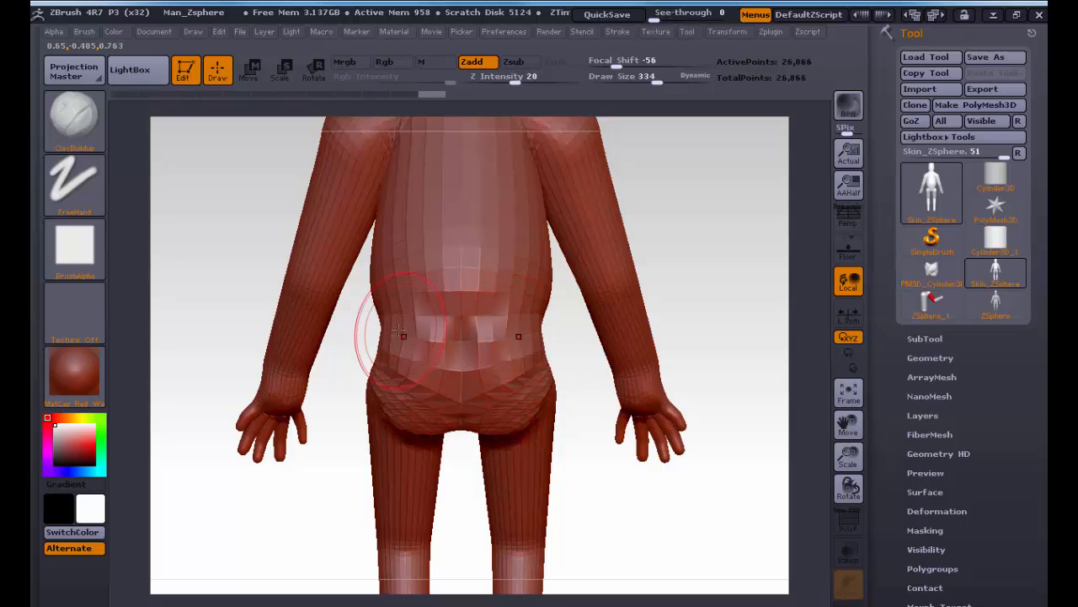
mouse_move(404, 330)
left_mouse_down()
mouse_move(372, 330)
mouse_move(378, 313)
mouse_move(358, 389)
left_mouse_up()
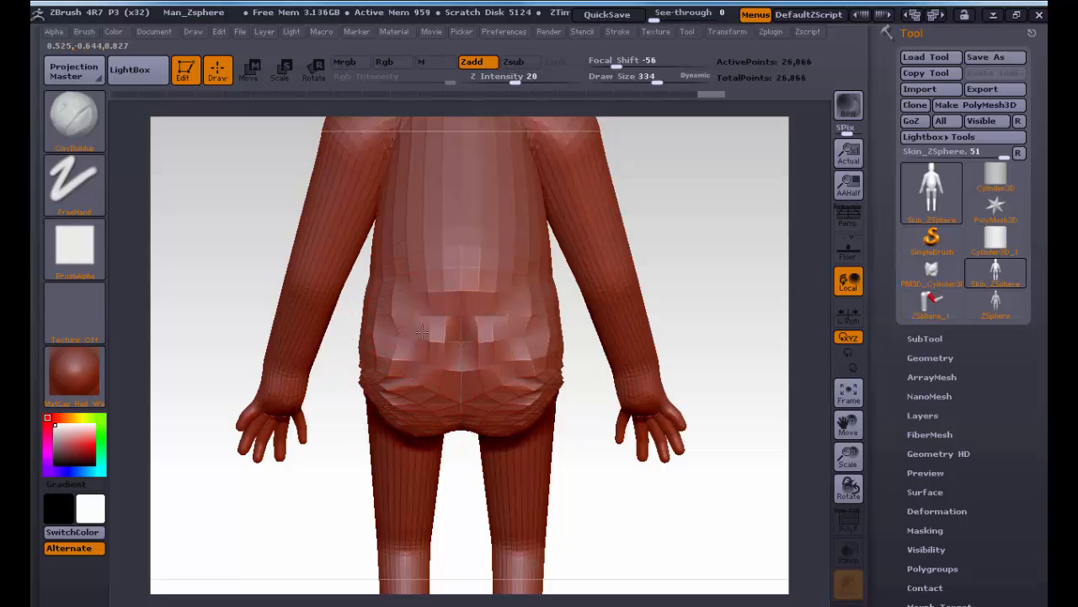
Step: Lower the Z Intensity to 8 and smooth the built-up buttocks and the sides of the hips
left_click_drag(505, 77, 496, 77)
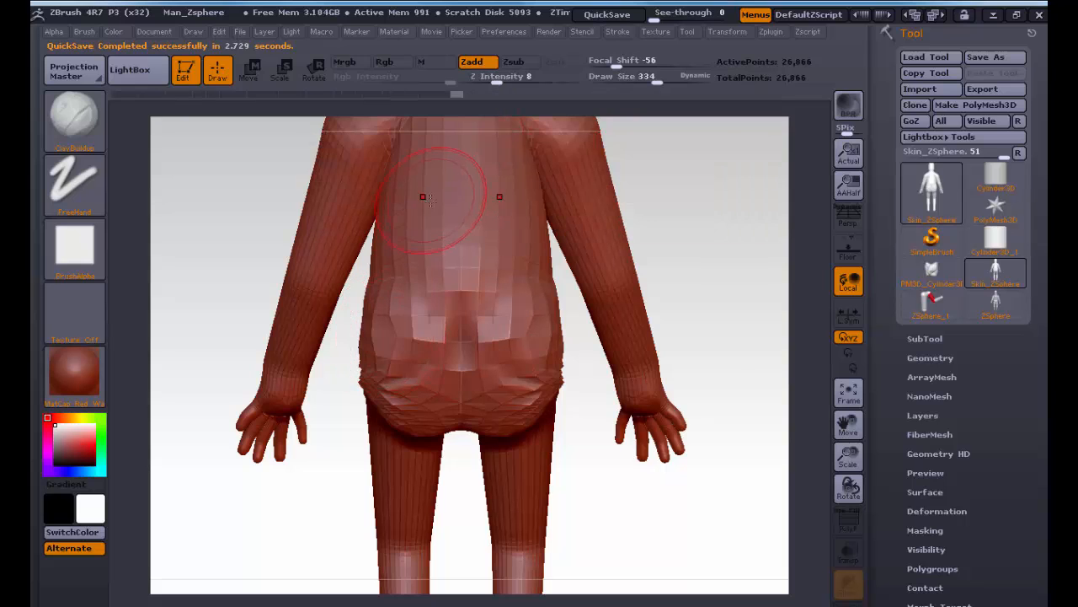
mouse_move(396, 341)
left_mouse_down("shift")
mouse_move(402, 366)
mouse_move(392, 397)
mouse_move(430, 363)
mouse_move(434, 379)
mouse_move(430, 359)
left_mouse_up("shift")
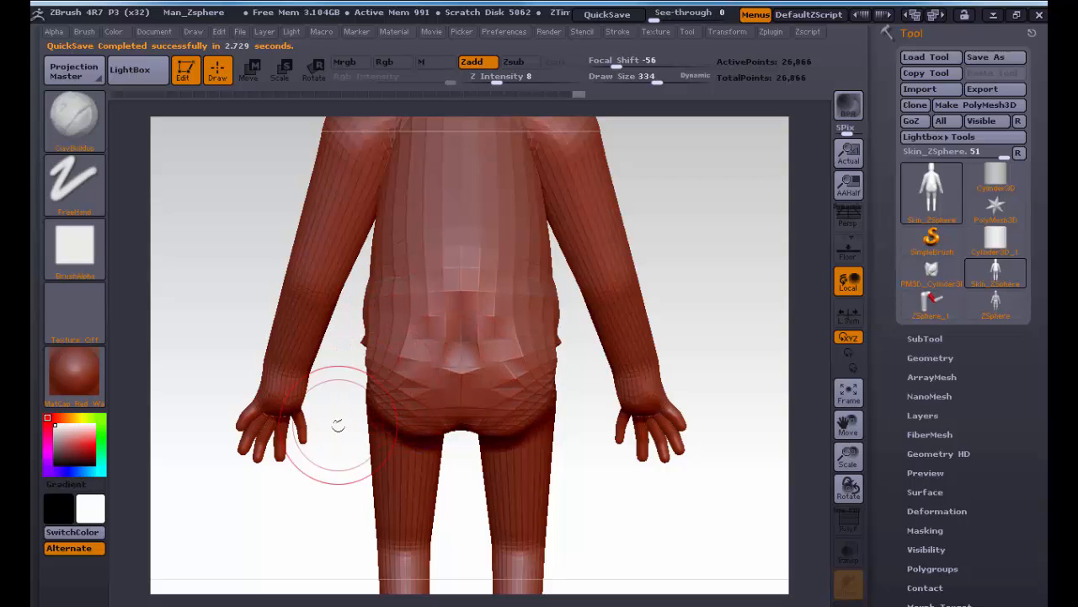
left_click_drag(337, 421, 421, 441)
left_click_drag(366, 316, 354, 348, "shift")
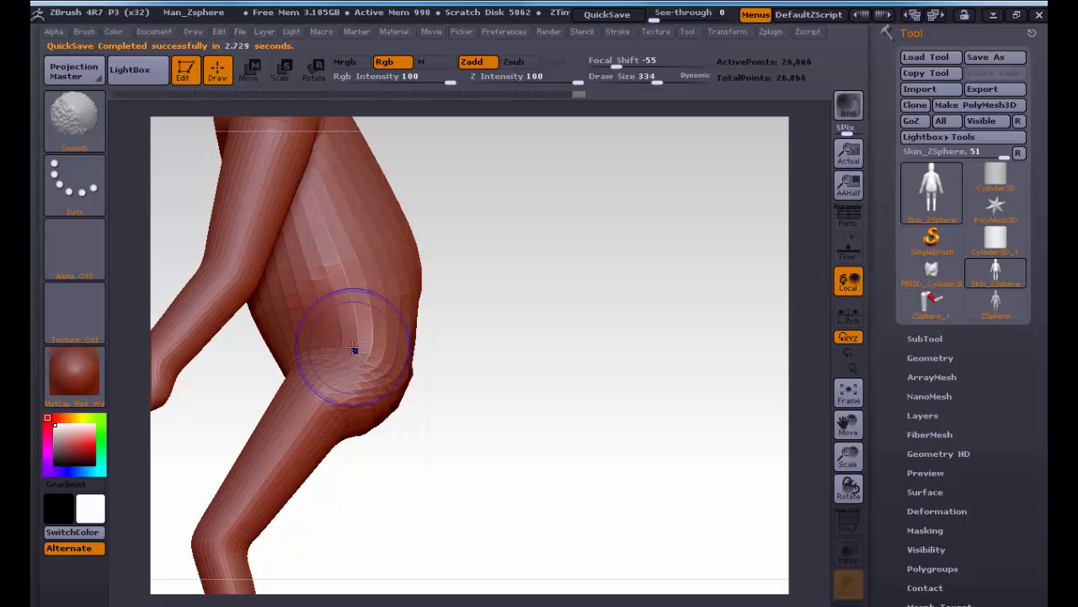
Step: Choose the Move brush, enlarge its draw size to 645, and pull the shoulders into a rounder shape
left_click_drag(433, 413, 467, 417)
key("b")
key("m")
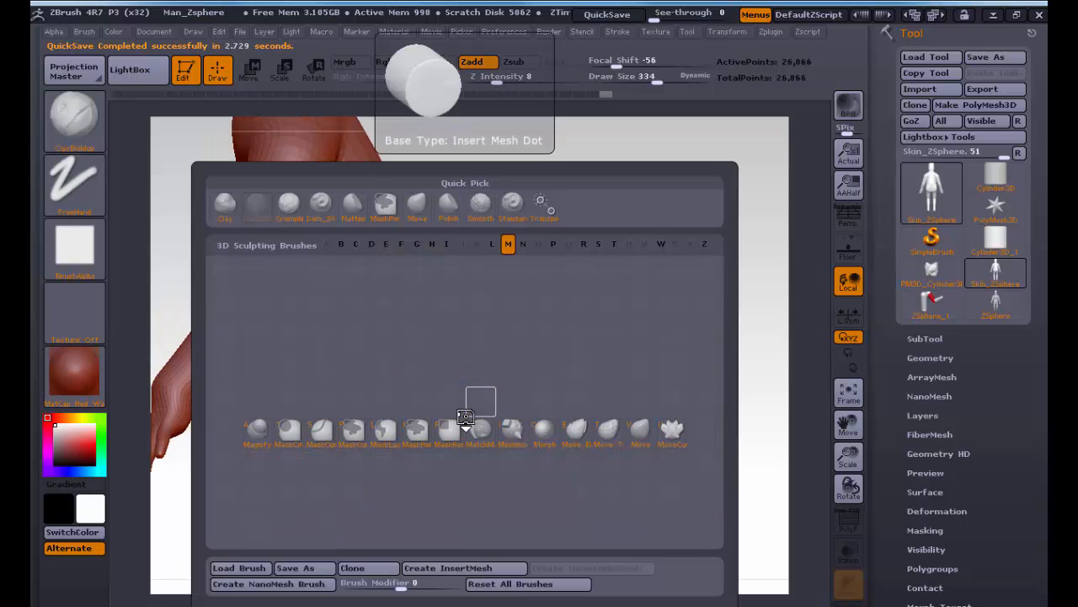
key("v")
key("s")
mouse_move(426, 353)
left_mouse_down()
mouse_move(443, 354)
mouse_move(444, 388)
mouse_move(413, 391)
mouse_move(491, 391)
mouse_move(504, 430)
mouse_move(413, 447)
mouse_move(441, 474)
mouse_move(540, 477)
mouse_move(551, 462)
left_mouse_up()
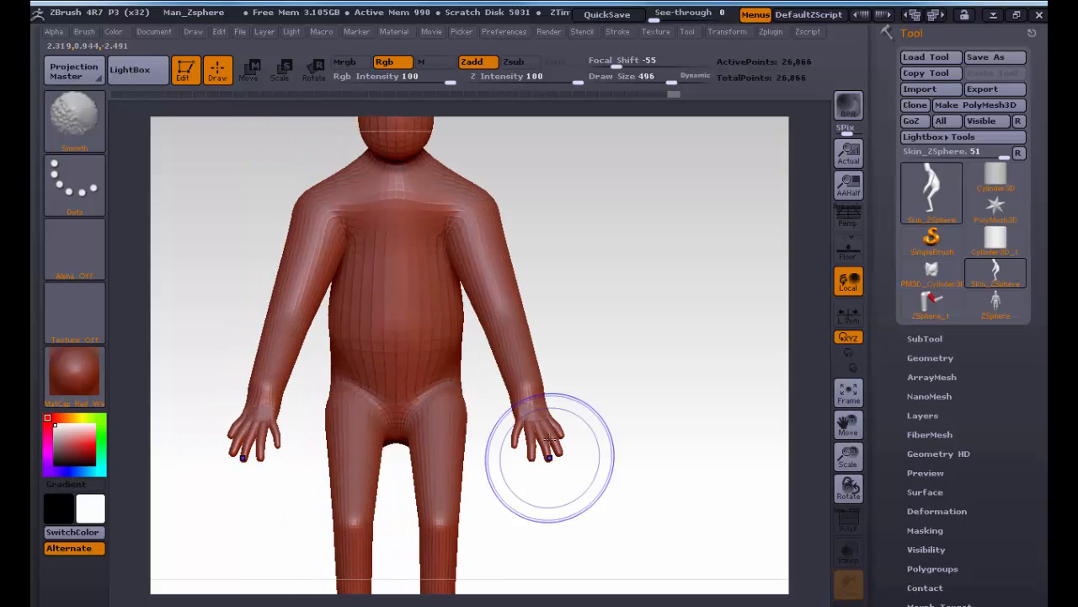
key("s")
left_click_drag(445, 192, 464, 192)
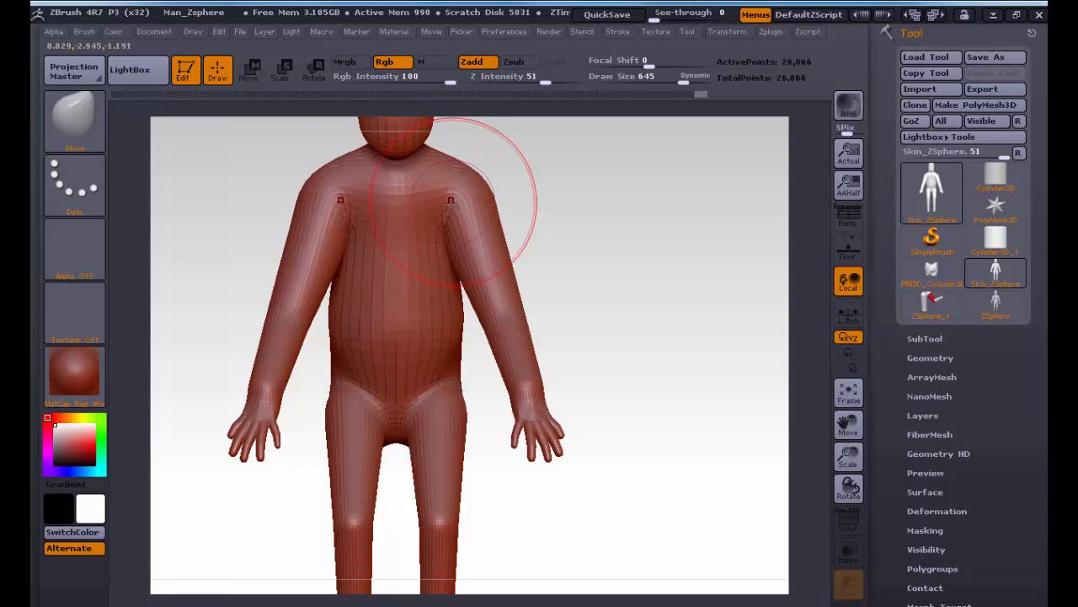
Step: Reshape the lower belly with the Move brush so it bulges out over the pelvis
left_click_drag(476, 250, 362, 316)
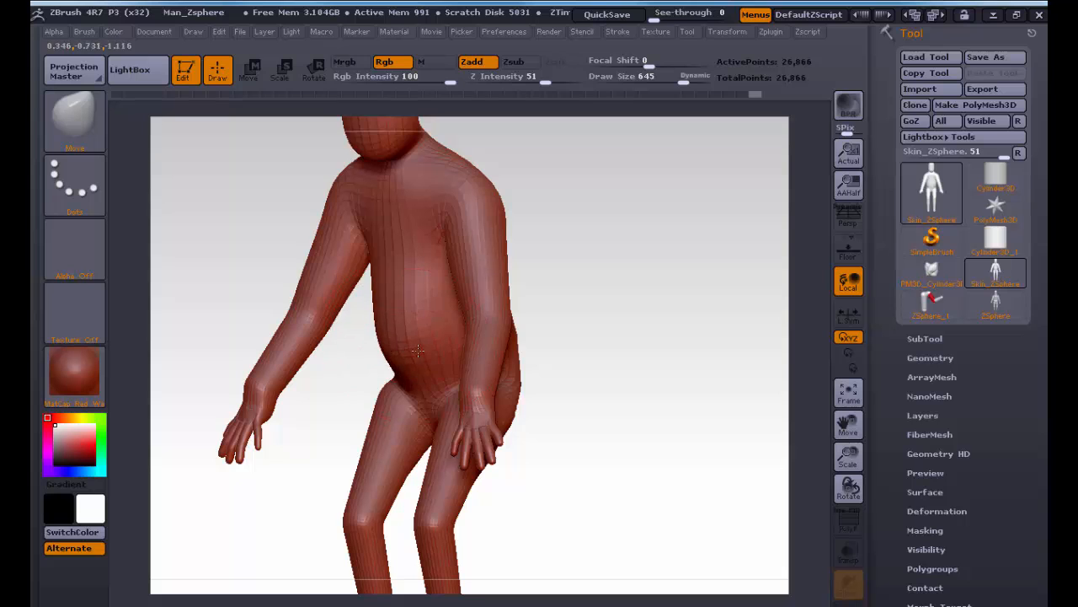
left_click_drag(548, 344, 602, 344, "shift")
left_click_drag(434, 337, 464, 354)
left_click_drag(541, 336, 396, 322)
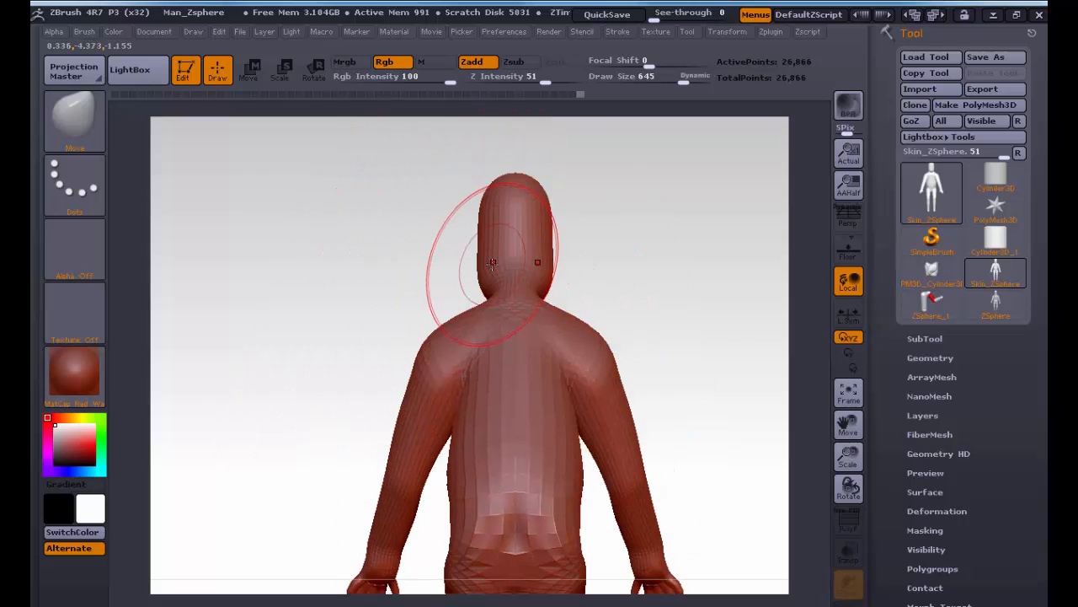
Step: Pull out the back of the skull and widen the sides of the head with the Move brush
mouse_move(470, 224)
left_mouse_down()
mouse_move(522, 241)
mouse_move(506, 193)
mouse_move(506, 248)
mouse_move(452, 252)
left_mouse_up()
key("shift")
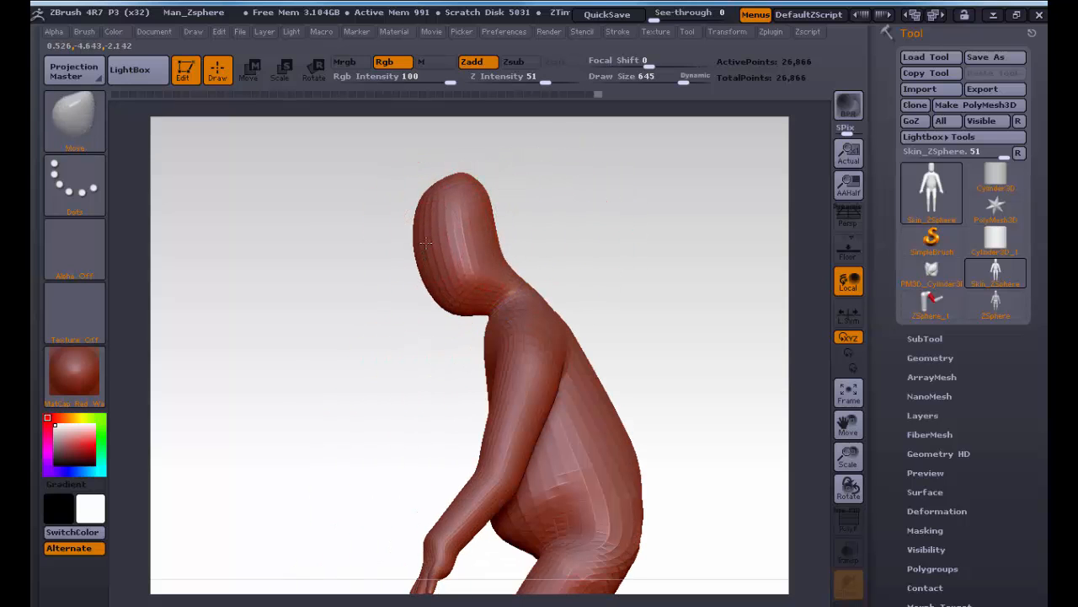
left_click_drag(503, 218, 510, 202)
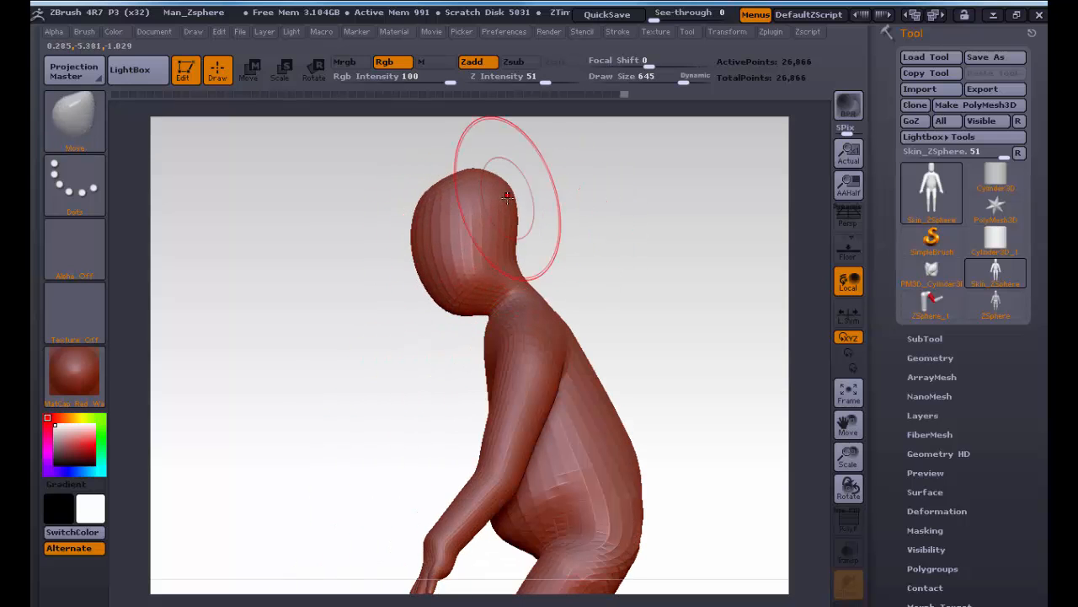
mouse_move(513, 239)
left_mouse_down()
mouse_move(559, 224)
mouse_move(612, 255)
left_mouse_up()
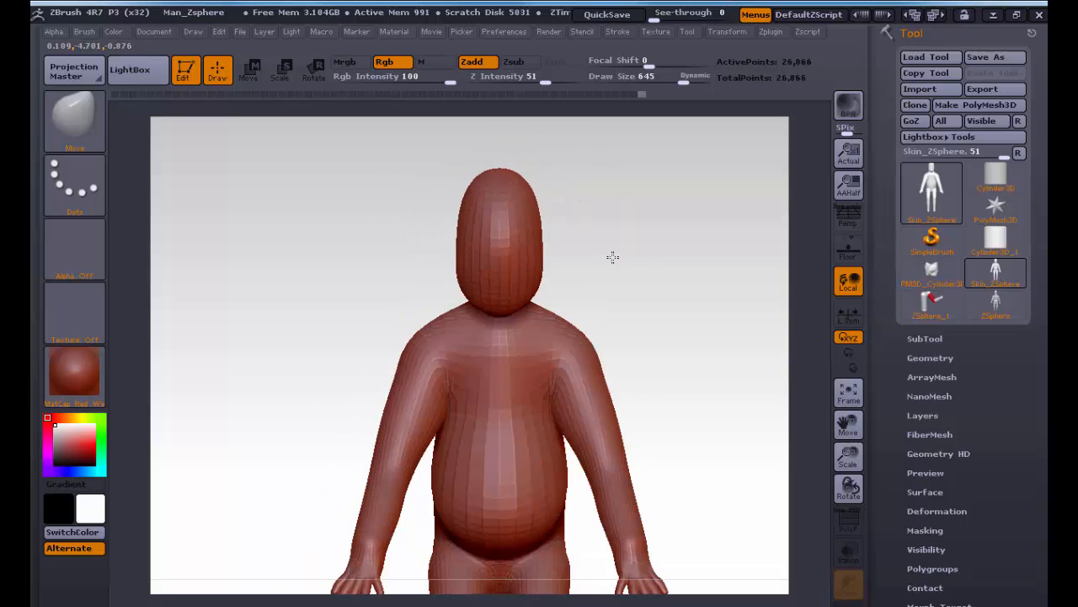
left_click_drag(534, 194, 538, 196)
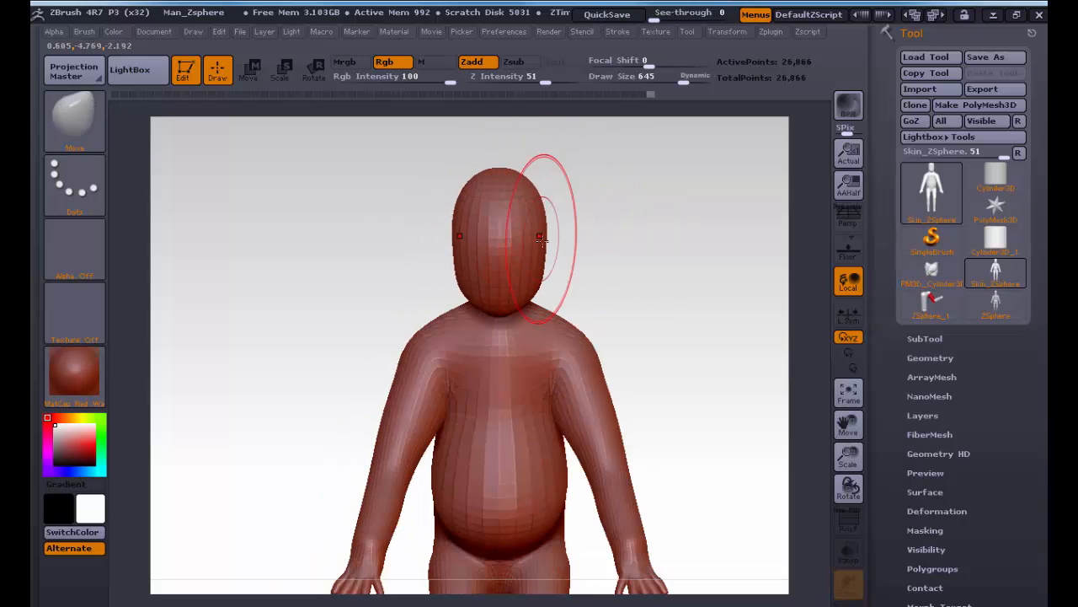
Step: Set the Move brush draw size to 376 and shape the lower legs, pulling the calf muscles out behind the shins
left_click_drag(585, 241, 584, 183, "alt")
left_click_drag(662, 380, 645, 282, "alt")
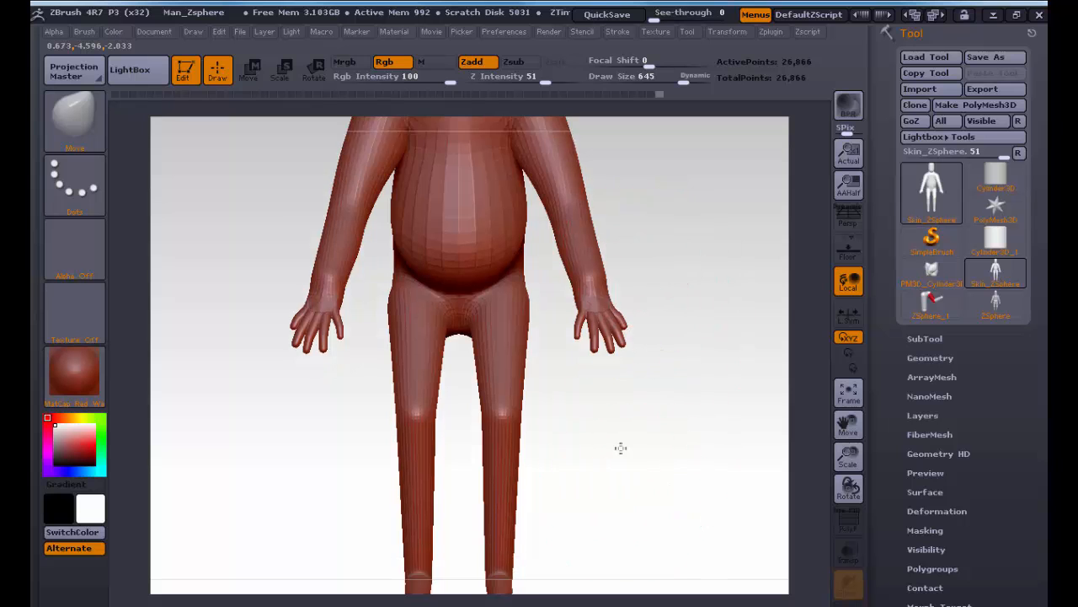
left_click_drag(621, 448, 628, 327, "alt")
left_click_drag(567, 376, 643, 424, "alt")
left_click_drag(646, 505, 626, 325, "alt")
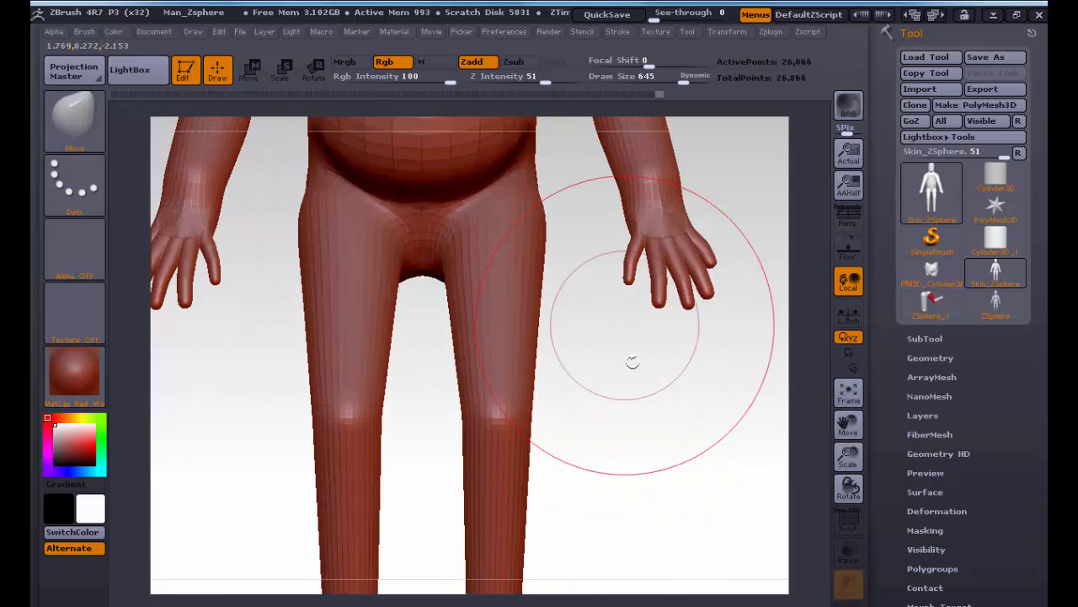
mouse_move(633, 362)
left_mouse_down()
mouse_move(582, 405)
mouse_move(528, 418)
mouse_move(419, 253)
mouse_move(544, 409)
mouse_move(533, 415)
mouse_move(513, 390)
left_mouse_up()
key("ctrl+z")
key("s")
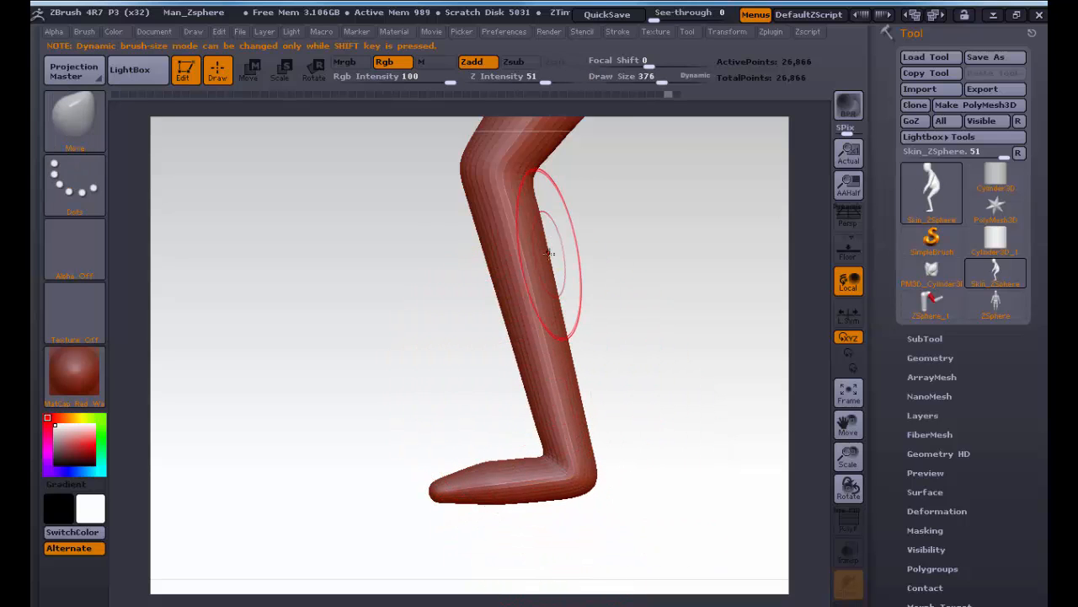
left_click_drag(503, 270, 495, 271)
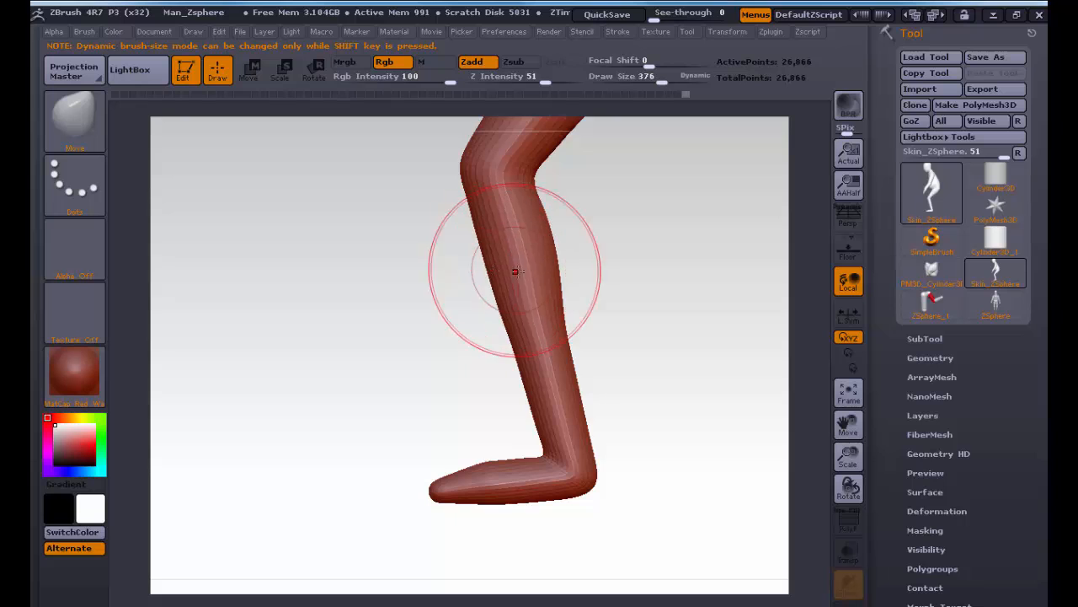
left_click_drag(531, 310, 541, 314)
left_click_drag(515, 350, 507, 348)
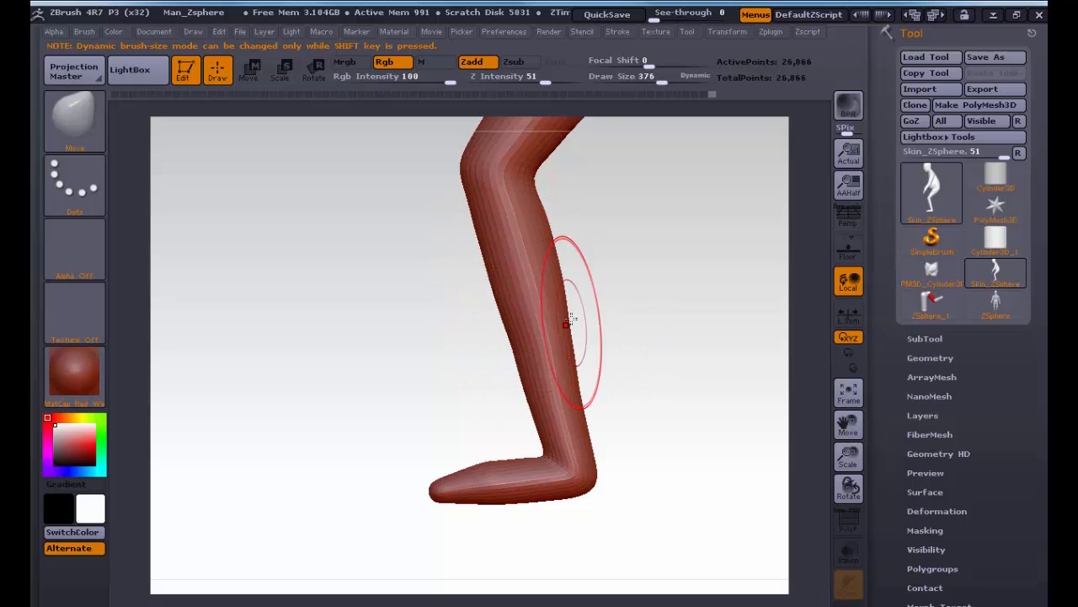
left_click_drag(556, 229, 581, 223)
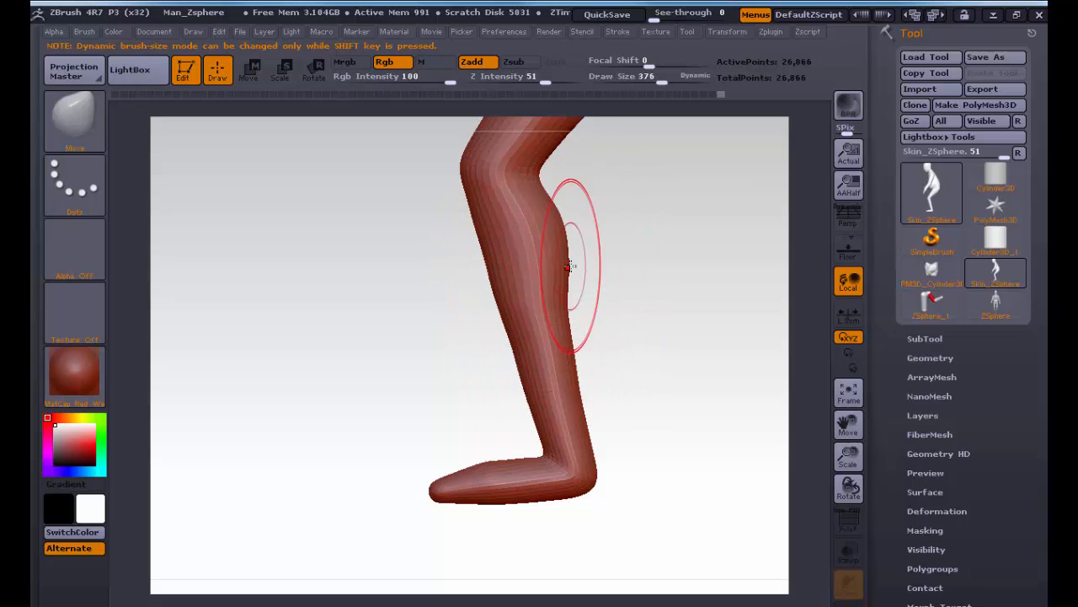
mouse_move(572, 288)
left_mouse_down()
mouse_move(597, 317)
mouse_move(601, 353)
left_mouse_up()
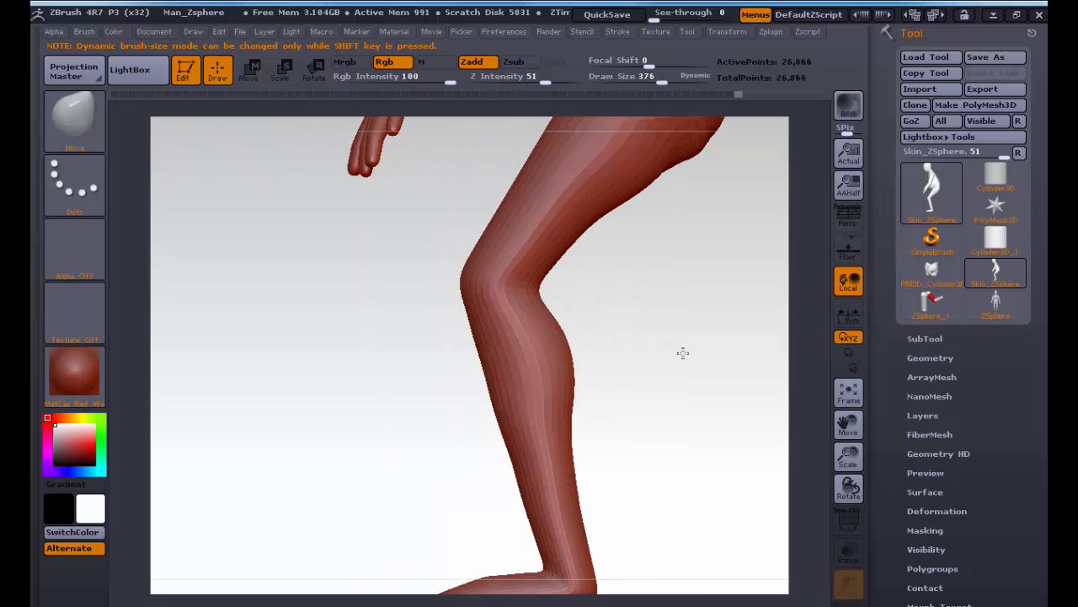
Step: Pull the inner contours of both knees outward with the Move brush
left_click_drag(682, 354, 647, 354, "shift")
left_click_drag(532, 246, 526, 244)
left_click_drag(551, 279, 535, 285)
Step: Build up the kneecaps with the ClayBuildup brush at draw size 244
key("s")
left_click_drag(545, 296, 581, 289)
key("ctrl")
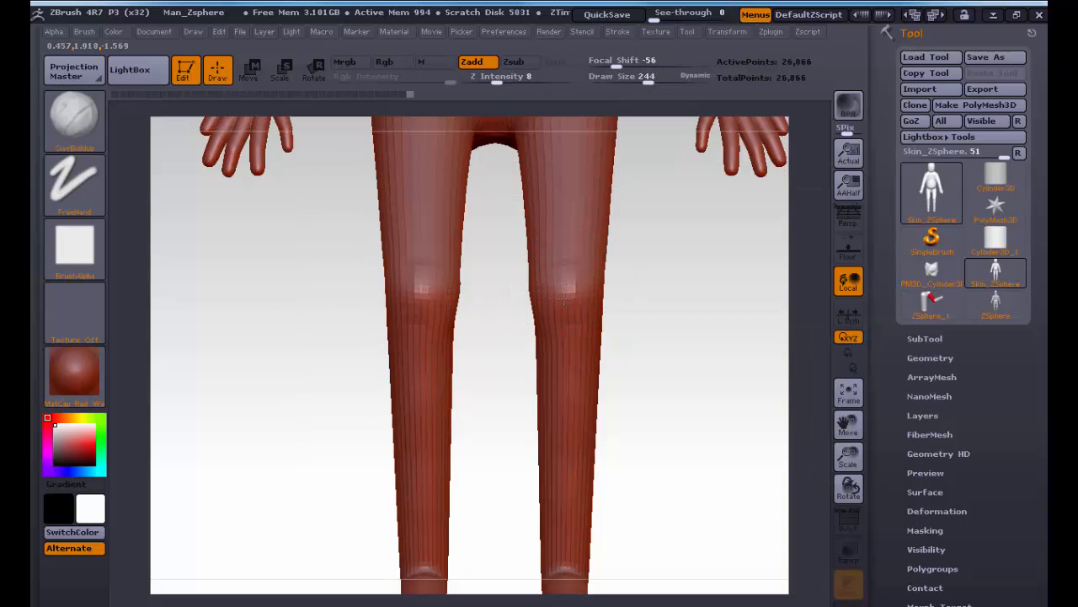
key("ctrl+1")
left_click_drag(553, 278, 557, 275)
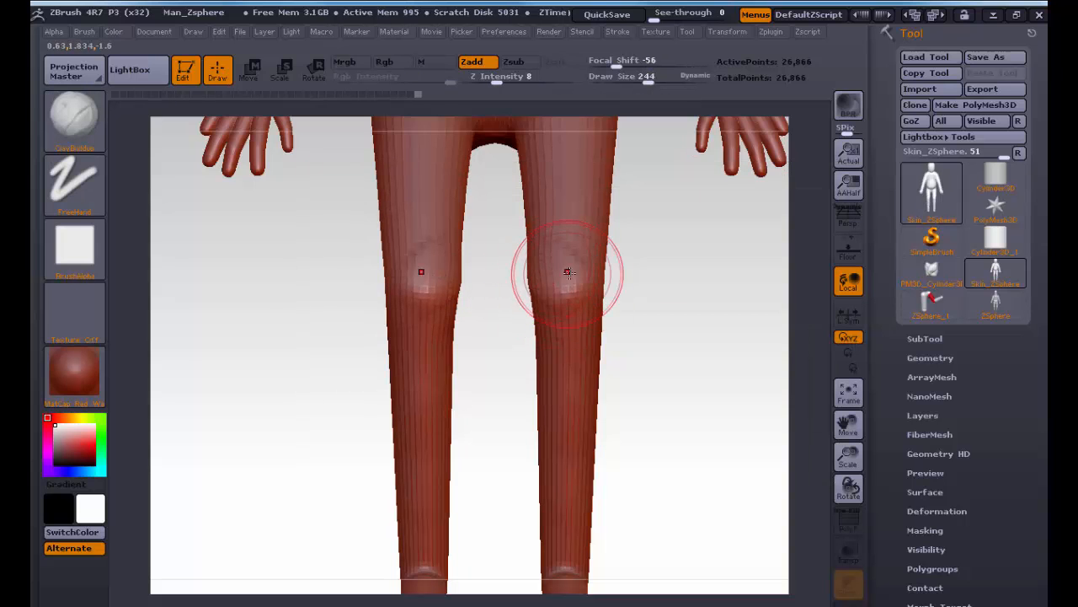
left_click_drag(597, 228, 547, 259)
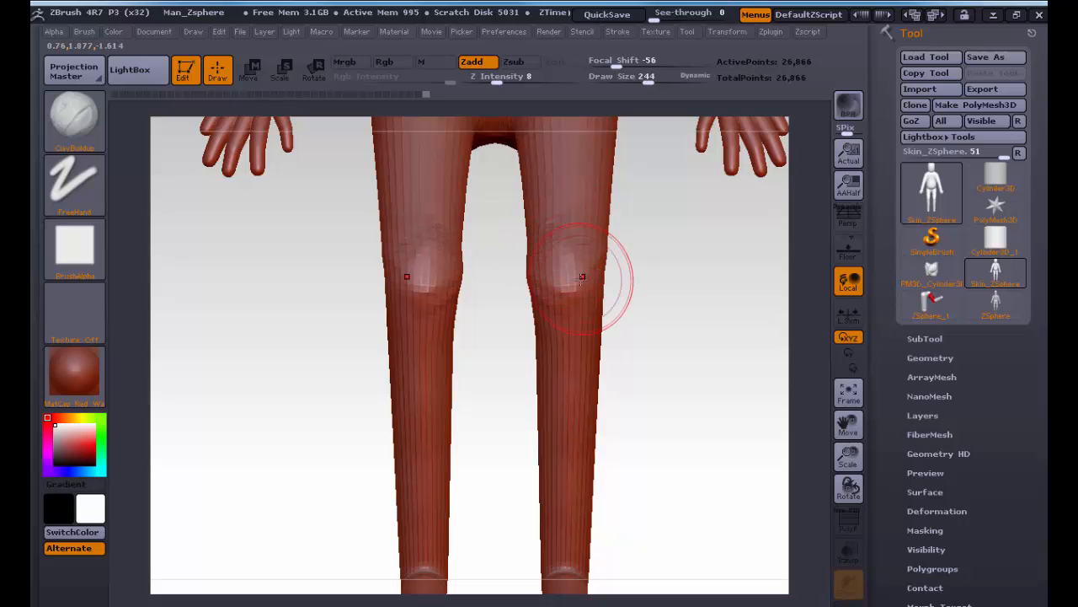
Step: Build up the inner and front thigh muscles with ClayBuildup and smooth them toward the hips
left_click_drag(648, 255, 648, 392, "alt")
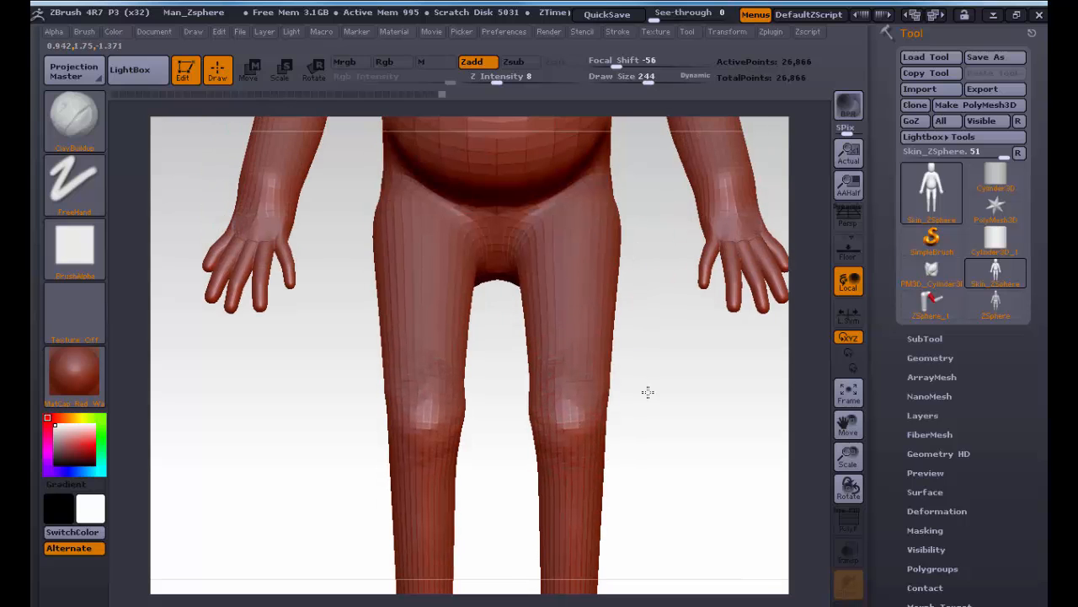
left_click_drag(643, 315, 610, 311, "alt")
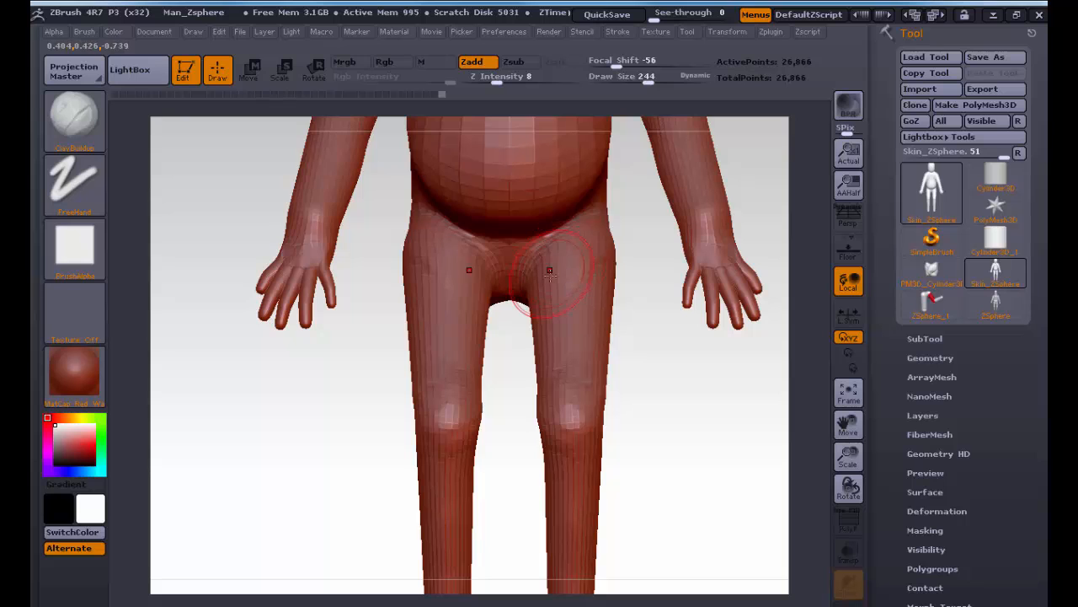
mouse_move(550, 273)
left_mouse_down()
mouse_move(586, 251)
mouse_move(588, 286)
mouse_move(552, 290)
left_mouse_up()
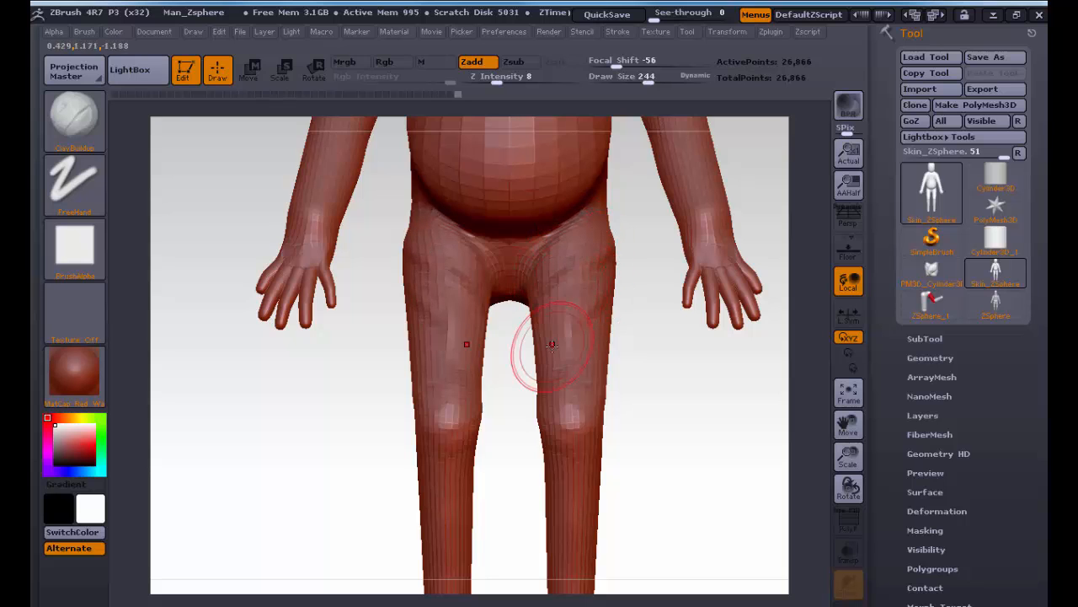
mouse_move(551, 346)
left_mouse_down()
mouse_move(563, 283)
mouse_move(524, 273)
mouse_move(515, 291)
mouse_move(539, 276)
mouse_move(556, 340)
left_mouse_up()
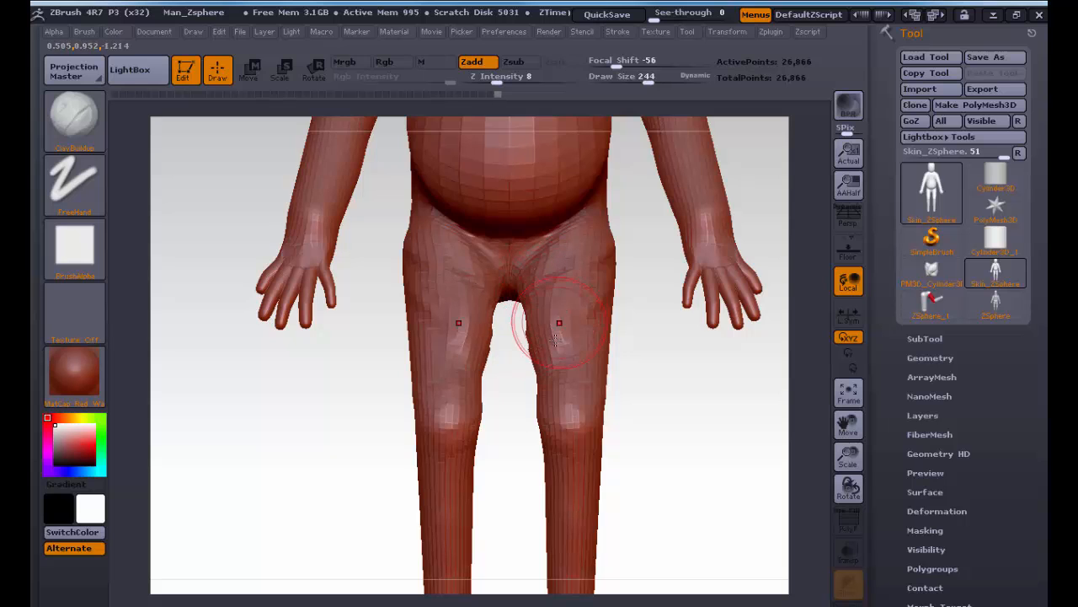
mouse_move(482, 325)
left_mouse_down()
mouse_move(462, 273)
mouse_move(440, 335)
left_mouse_up()
mouse_move(424, 243)
left_mouse_down()
mouse_move(421, 333)
mouse_move(431, 270)
mouse_move(448, 283)
left_mouse_up()
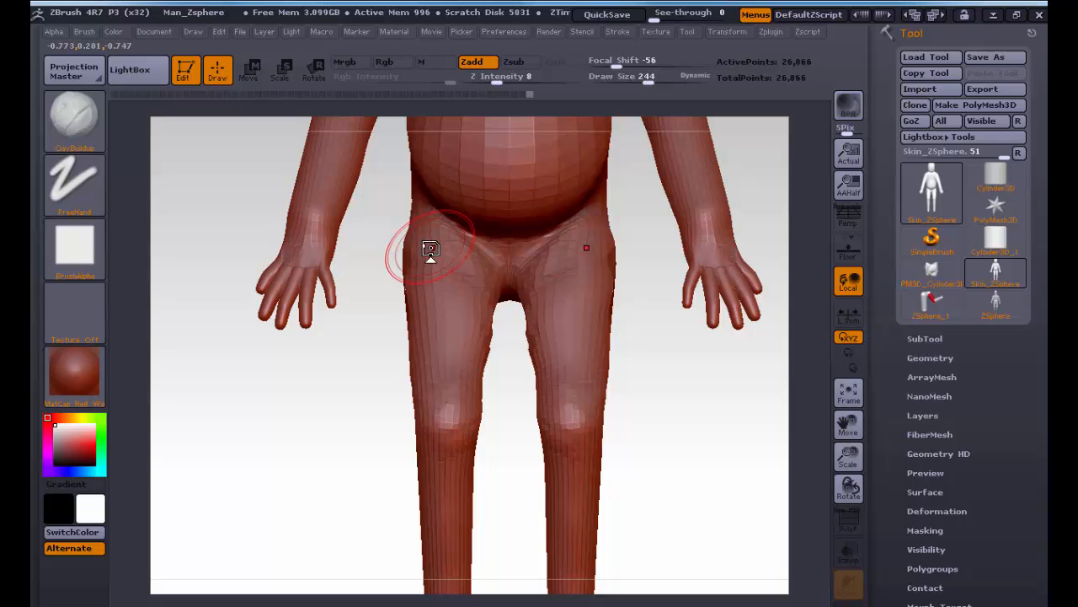
Step: Smooth and slim the wrists and lower forearms on their front and back sides with the Smooth brush
left_click_drag(638, 357, 645, 534, "alt")
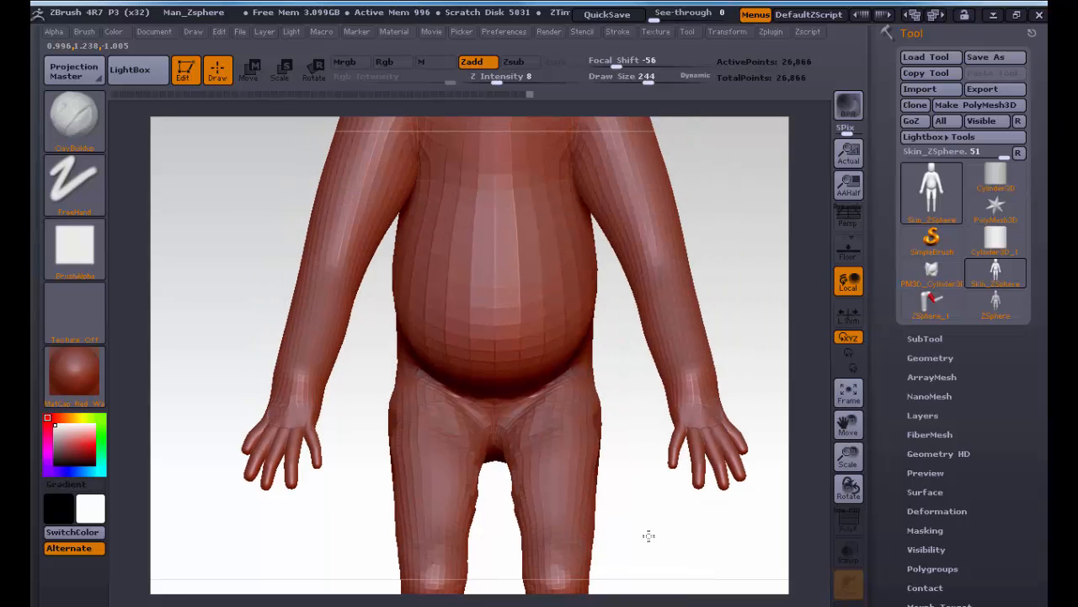
key("shift")
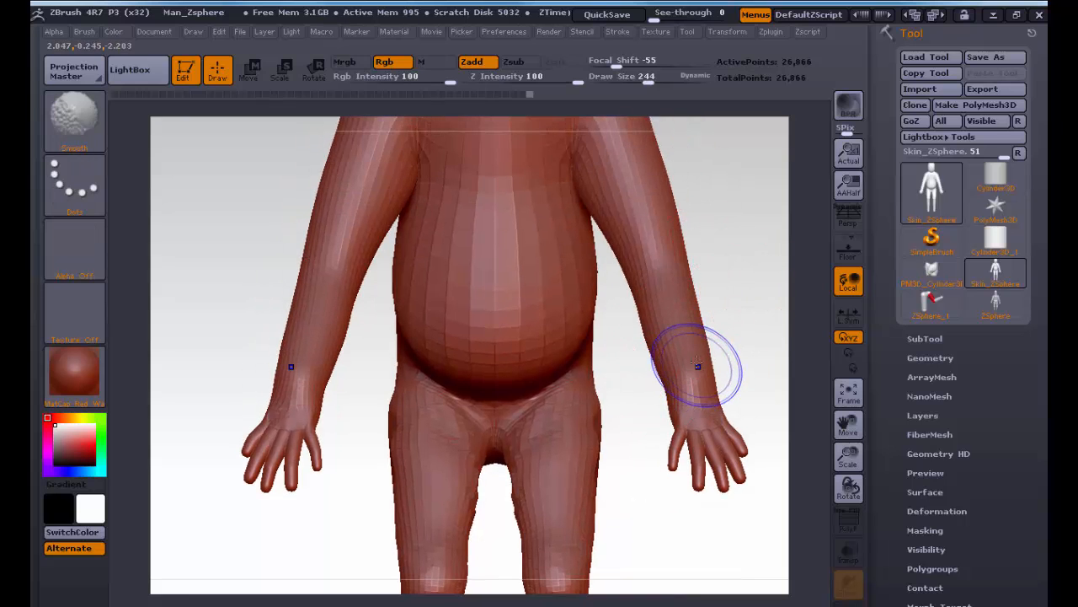
mouse_move(682, 382)
left_mouse_down("shift")
mouse_move(729, 339)
mouse_move(619, 346)
mouse_move(569, 333)
left_mouse_up("shift")
key("shift")
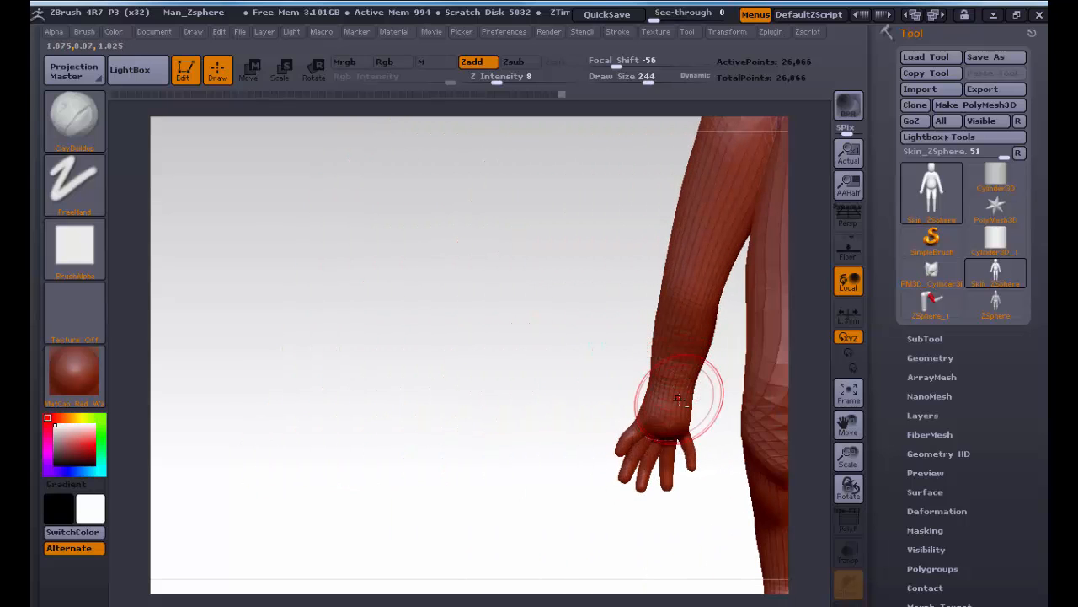
key("shift")
left_click_drag(667, 359, 684, 364, "shift")
left_click_drag(573, 354, 686, 342)
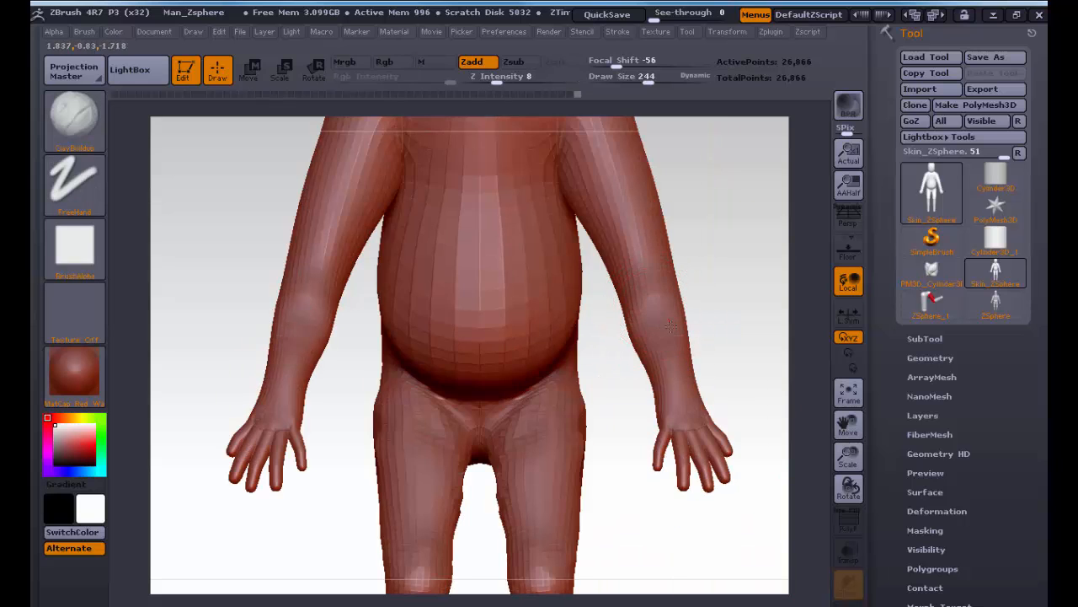
Step: Smooth the elbows and blend the forearms into the upper arms from the front and back
key("shift")
mouse_move(664, 324)
left_mouse_down("shift")
mouse_move(675, 327)
mouse_move(702, 277)
mouse_move(709, 367)
left_mouse_up("shift")
key("s")
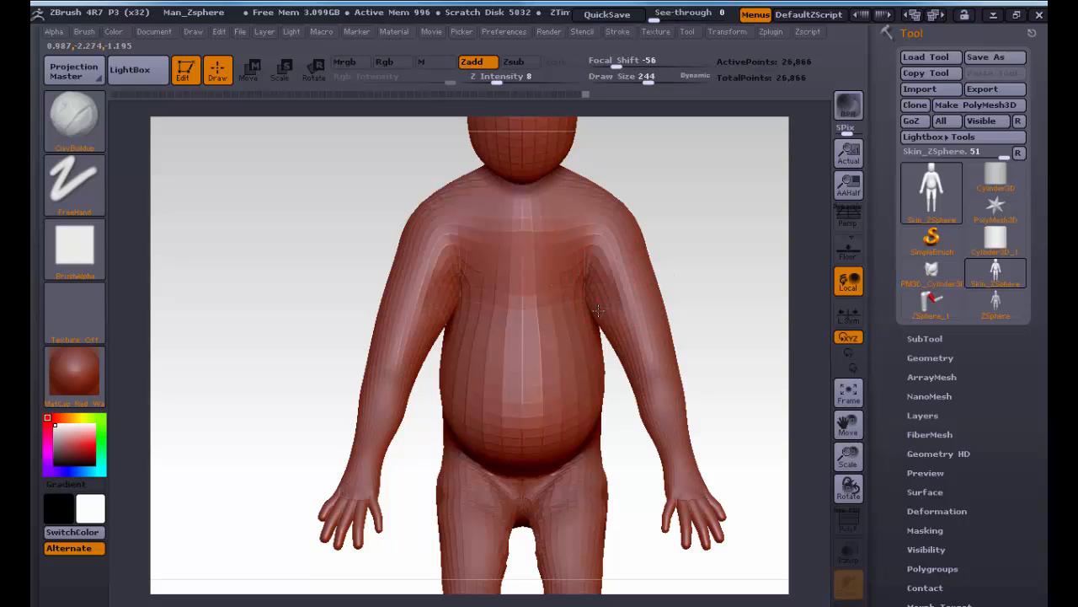
left_click_drag(719, 311, 604, 288)
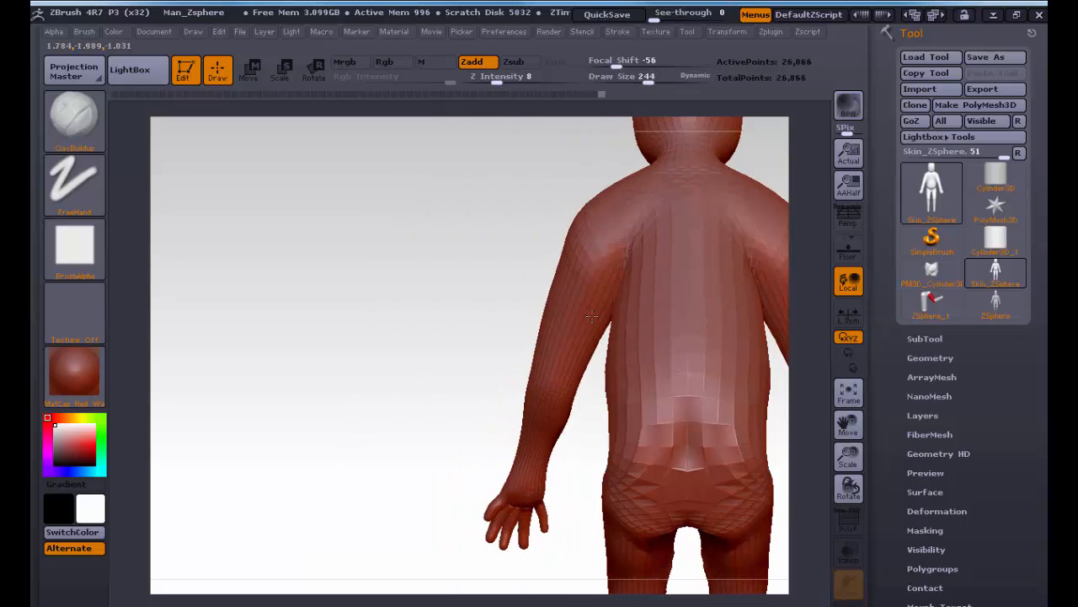
Step: Examine the whole figure's proportions from the side and front, including the head and torso up close
key("f")
mouse_move(337, 252)
left_mouse_down()
mouse_move(388, 303)
mouse_move(514, 311)
left_mouse_up()
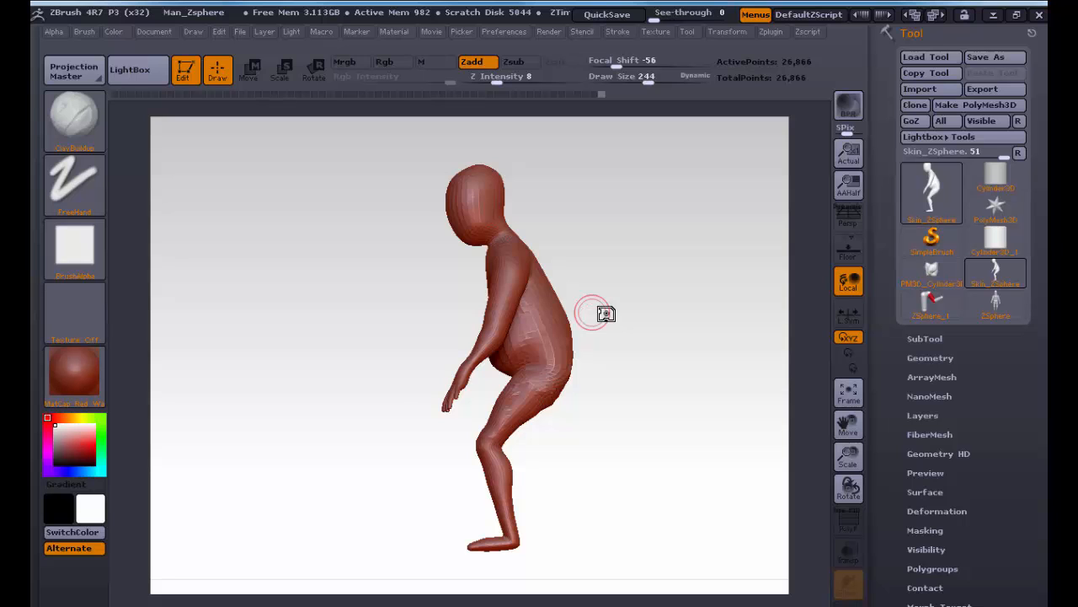
left_click_drag(607, 313, 686, 311)
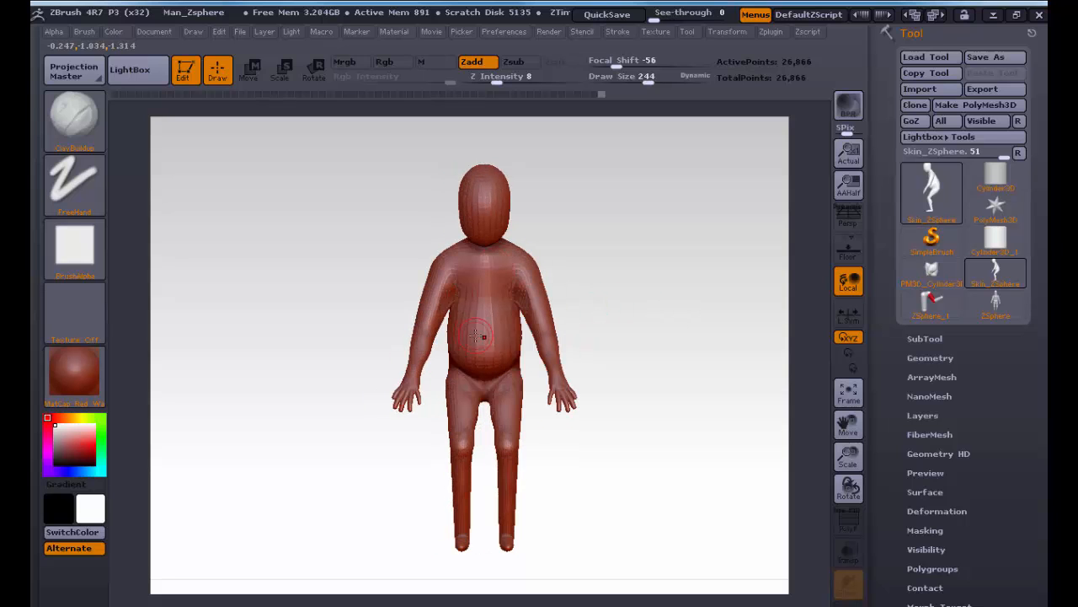
mouse_move(559, 216)
left_mouse_down("alt")
mouse_move(643, 205)
mouse_move(684, 170)
mouse_move(734, 470)
left_mouse_up("alt")
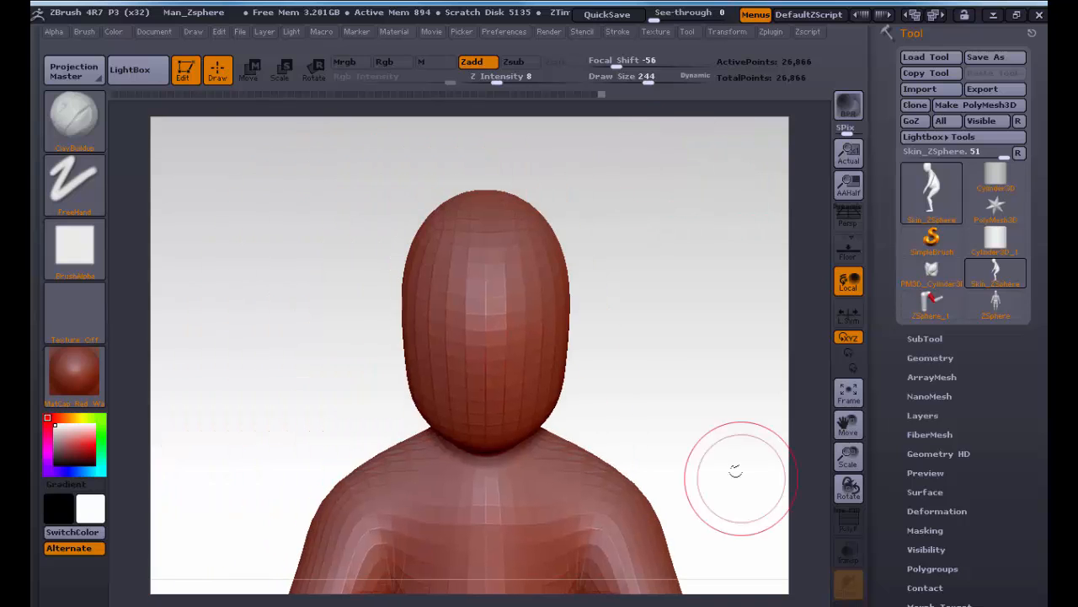
mouse_move(638, 361)
left_mouse_down()
mouse_move(645, 353)
mouse_move(612, 351)
mouse_move(655, 354)
mouse_move(661, 329)
left_mouse_up()
mouse_move(661, 327)
left_mouse_down("alt")
mouse_move(669, 366)
mouse_move(664, 298)
mouse_move(653, 333)
left_mouse_up("alt")
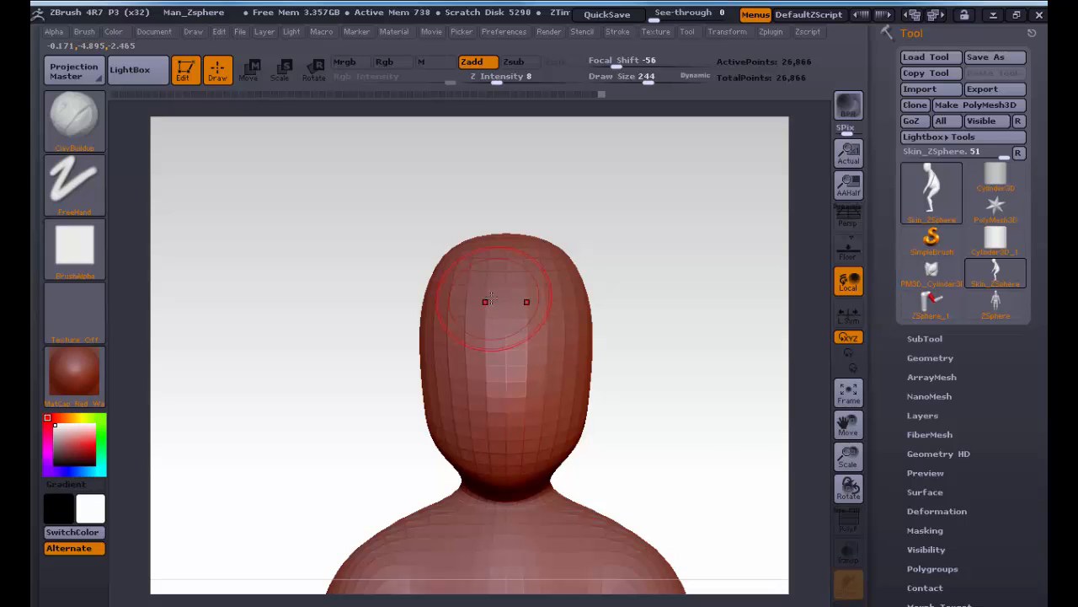
left_click_drag(724, 480, 609, 455, "alt")
left_click_drag(636, 492, 525, 289, "alt")
left_click_drag(569, 405, 558, 337, "alt")
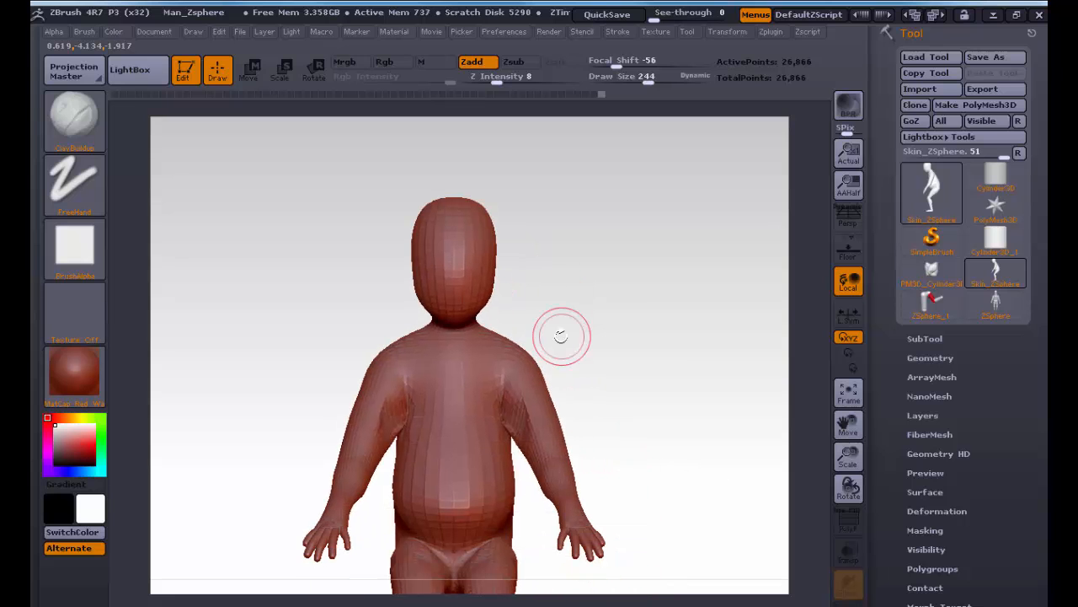
left_click_drag(662, 428, 447, 442)
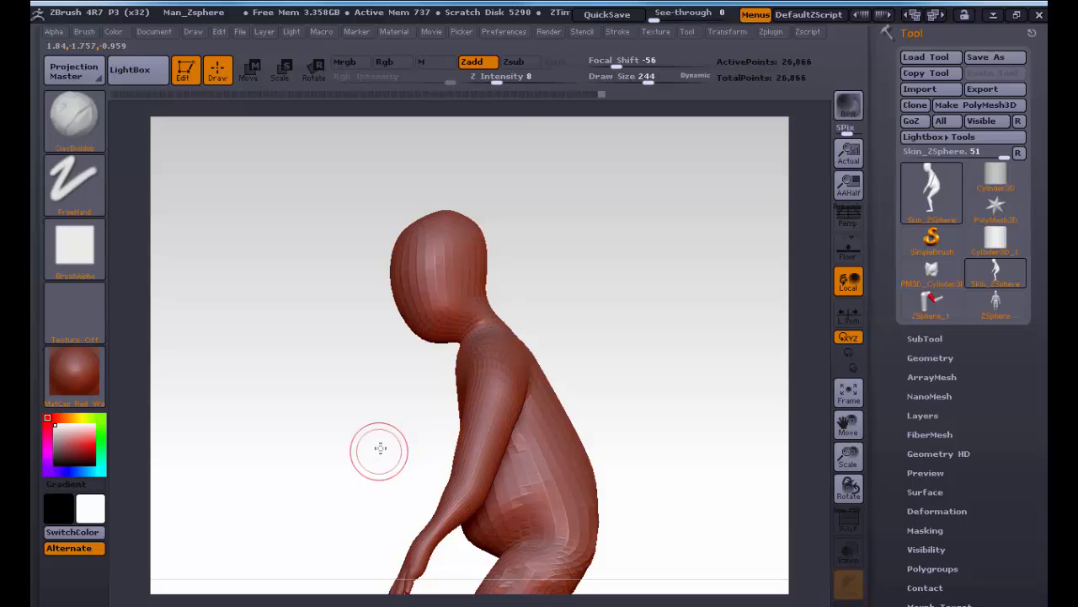
left_click_drag(379, 450, 505, 337, "alt")
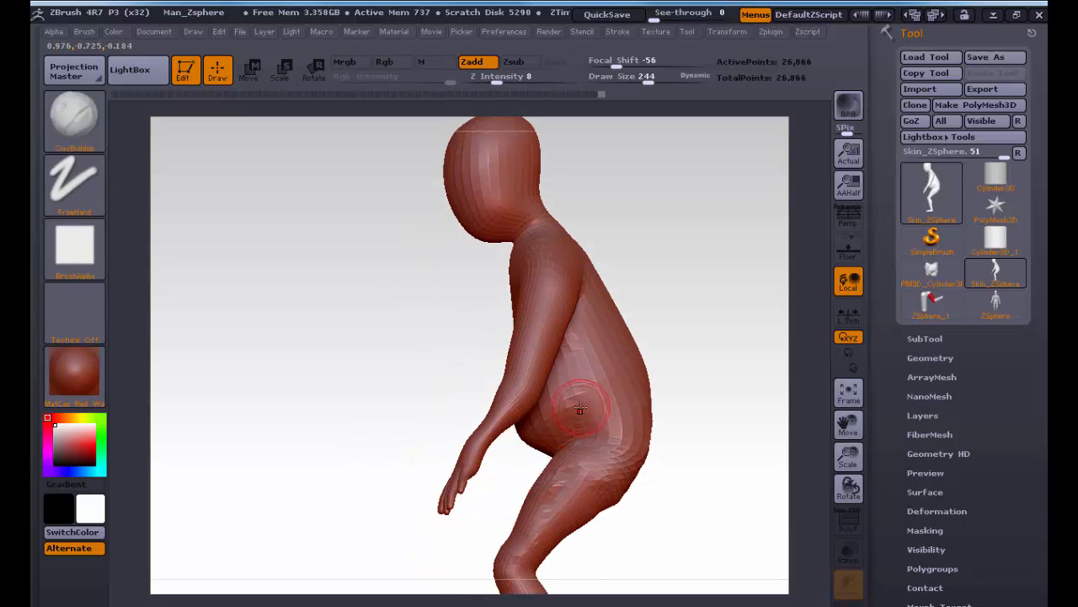
left_click_drag(412, 393, 362, 455, "shift")
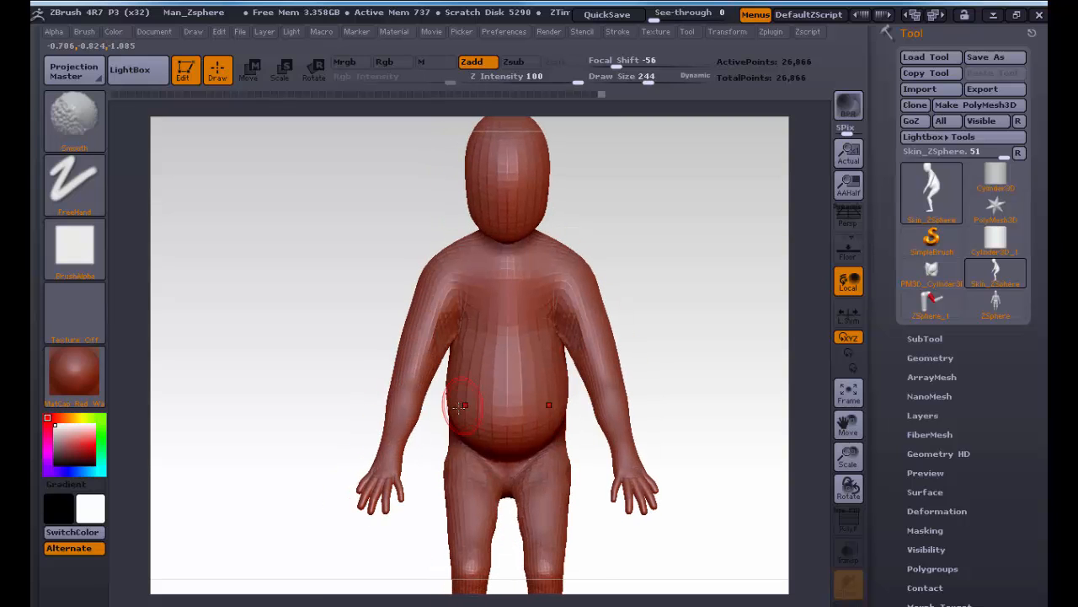
Step: Switch to the web browser with the skeleton image results and search Google Images for "pose reference"
key("super")
left_click(99, 595)
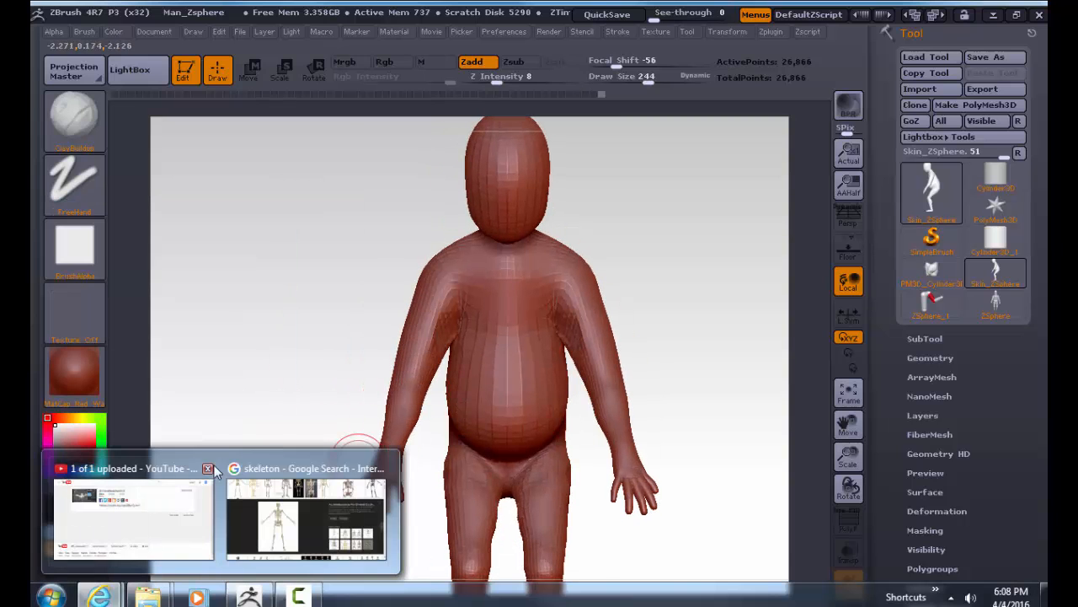
left_click(259, 528)
scroll(337, 278, "up", 3)
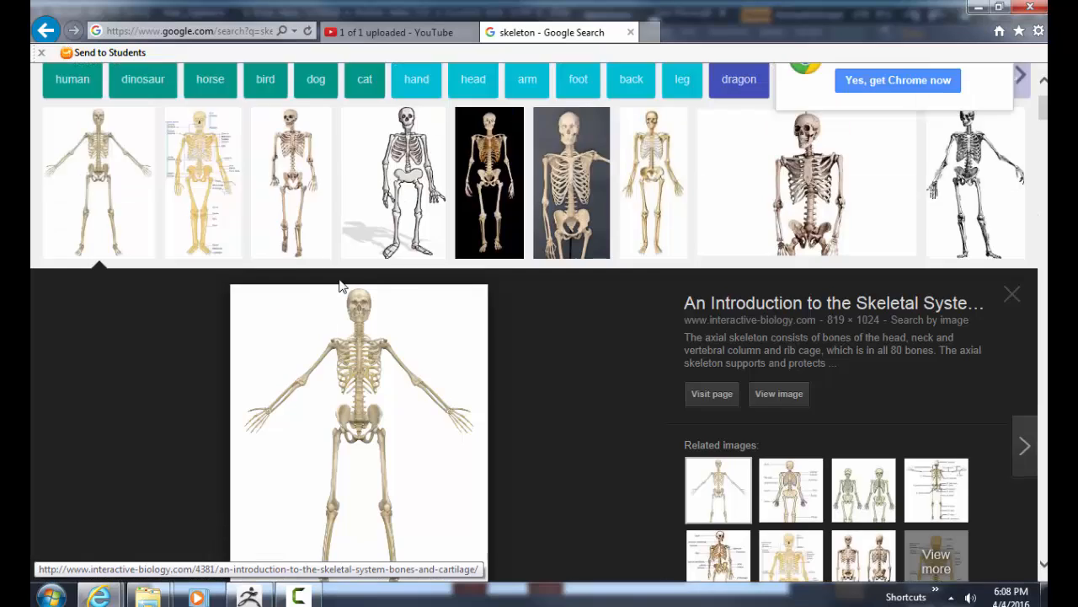
double_click(163, 85)
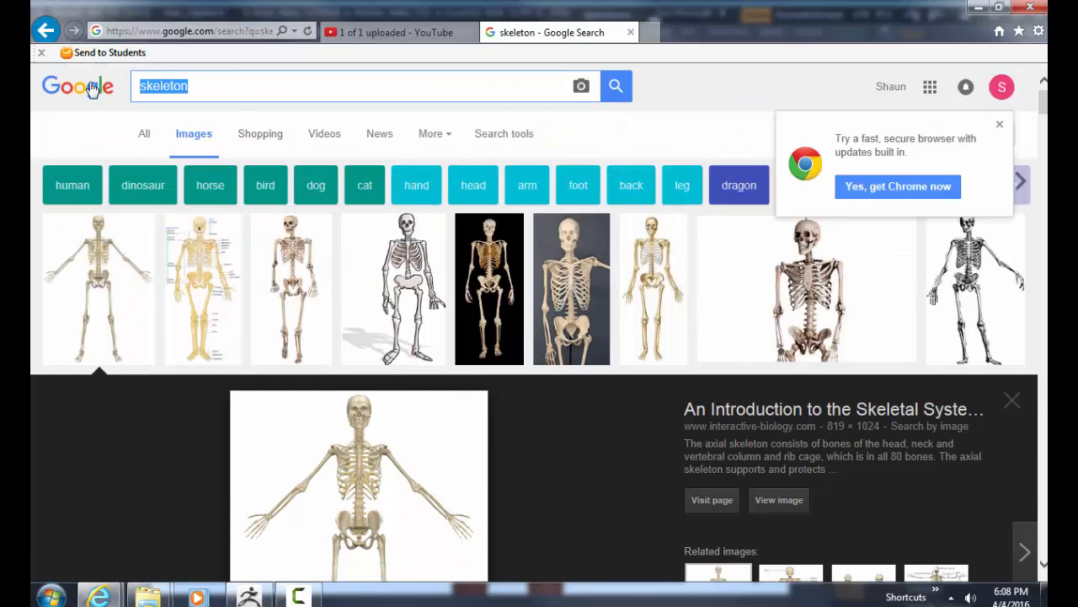
key("BackSpace")
type("pose ")
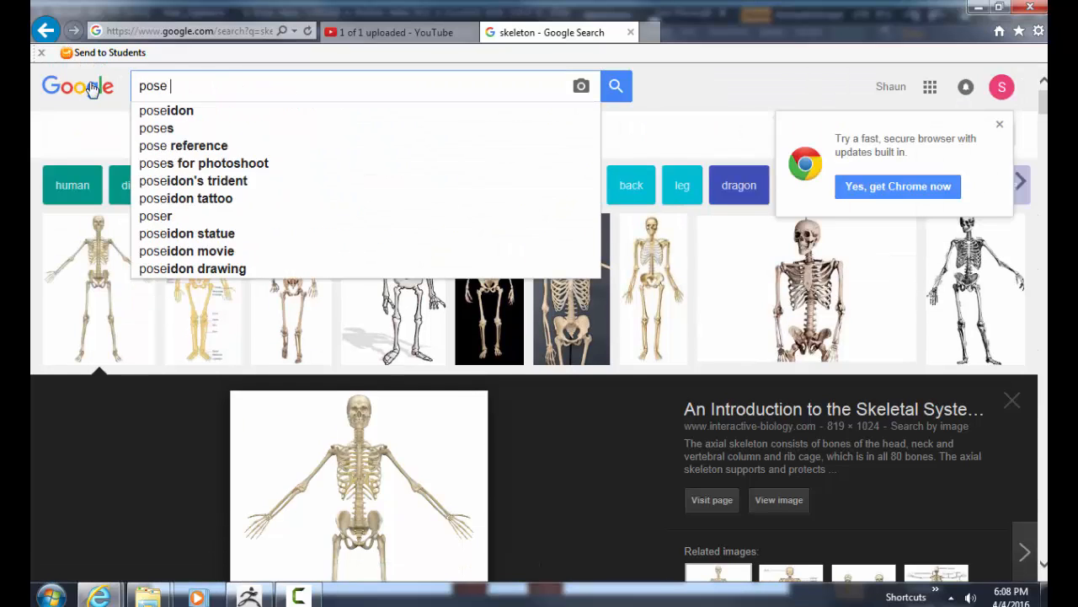
type("reference")
key("Return")
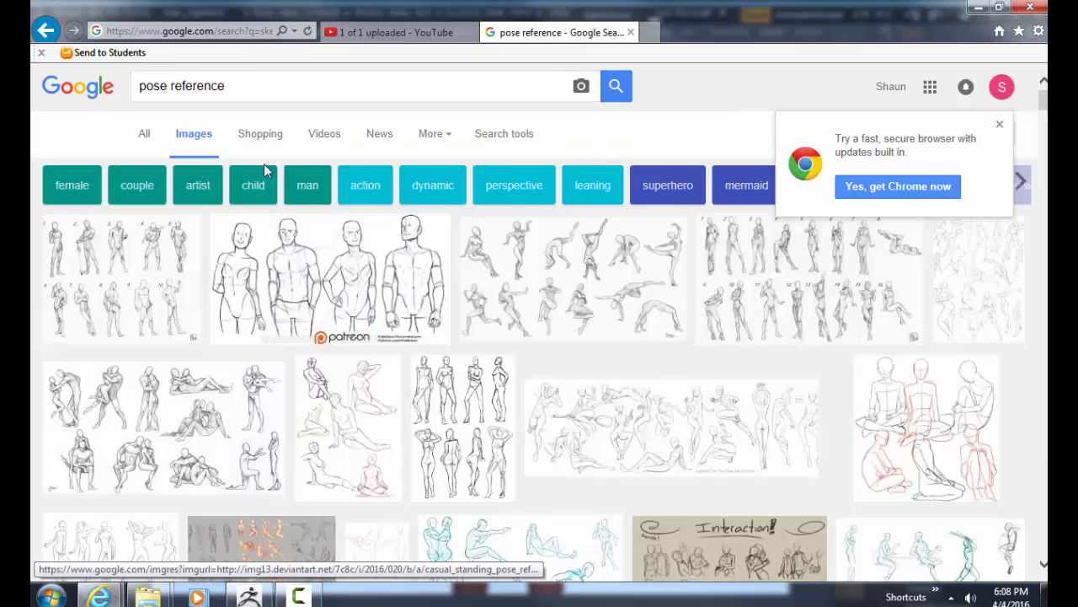
Step: Refine the image search to "pose reference photos"
left_click(238, 89)
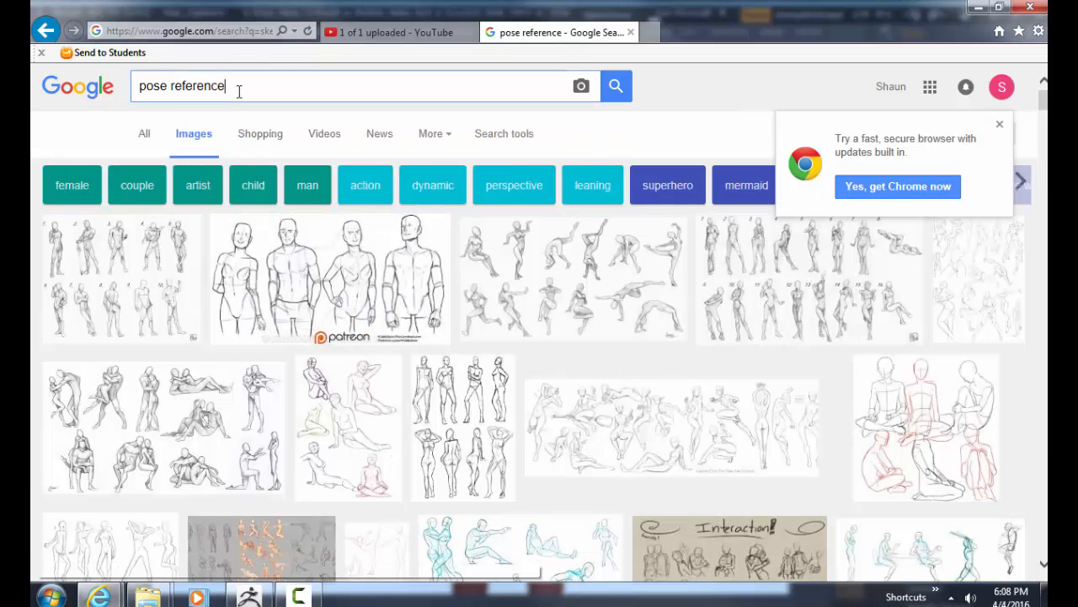
type("phoot")
key("BackSpace")
key("BackSpace")
type("tio")
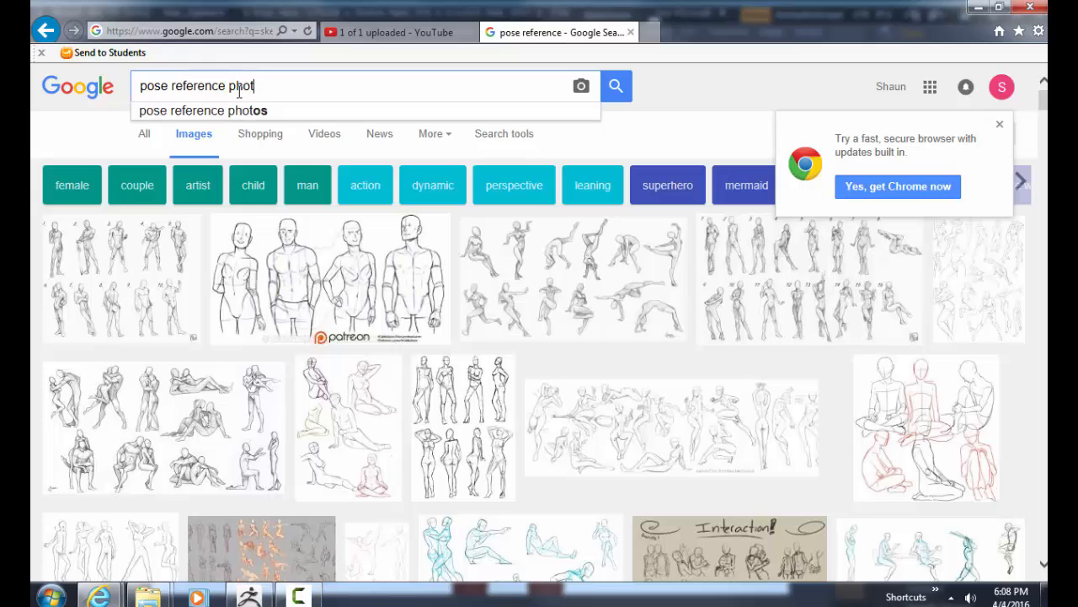
key("BackSpace")
key("BackSpace")
type("os")
key("Return")
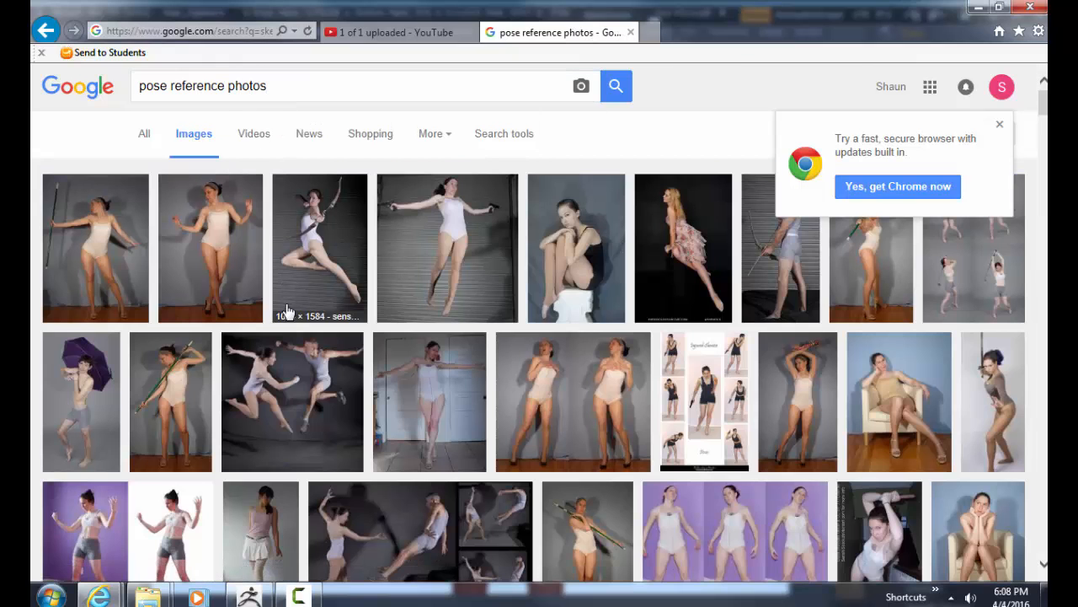
Step: Browse the pose photos and preview the staff dance pose reference
scroll(322, 339, "down", 6)
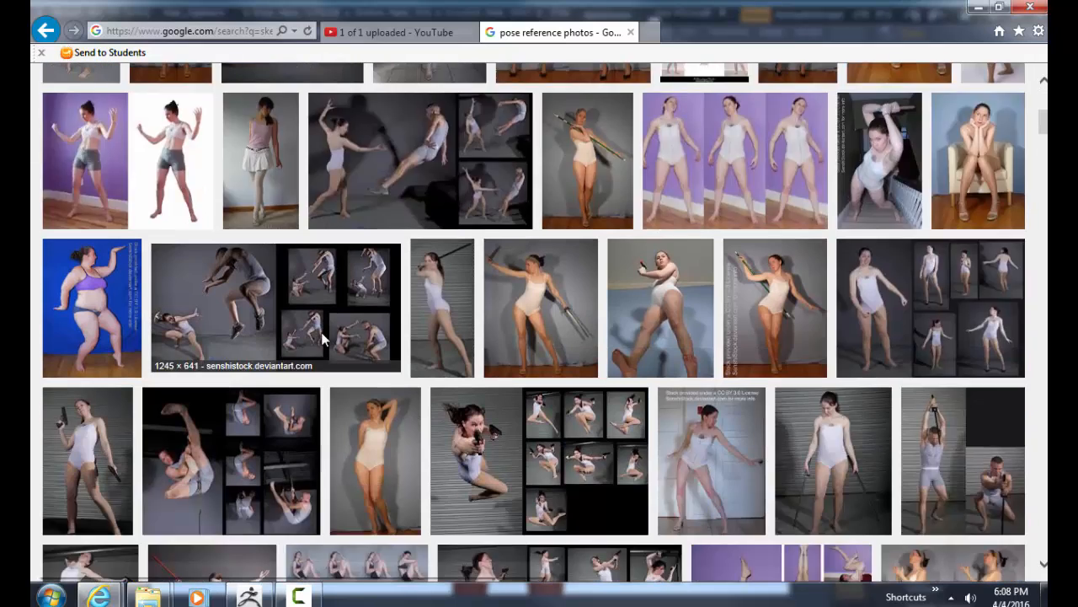
scroll(323, 339, "down", 3)
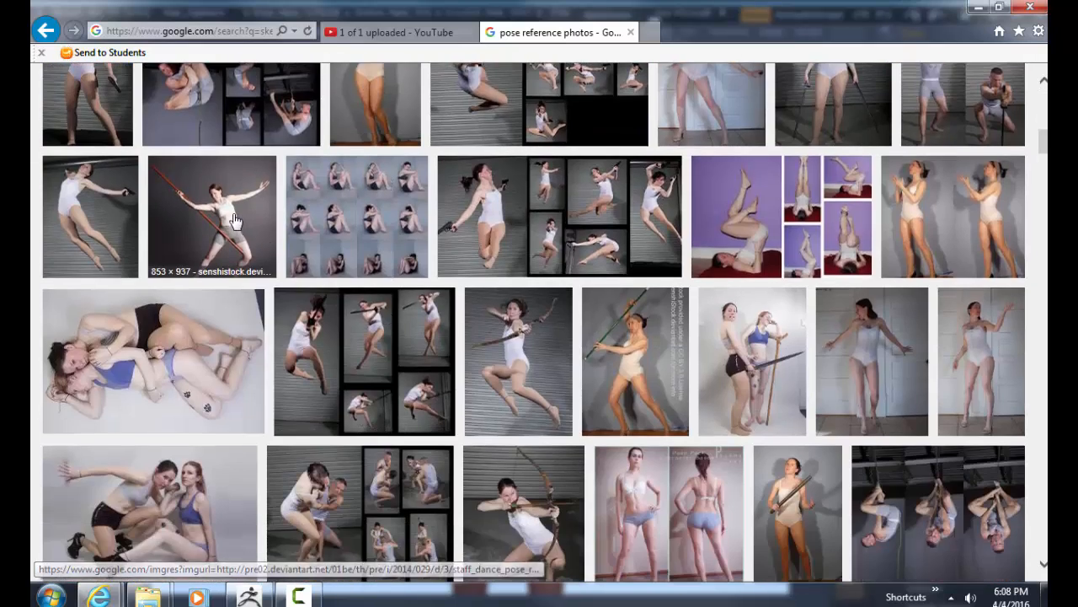
left_click(235, 221)
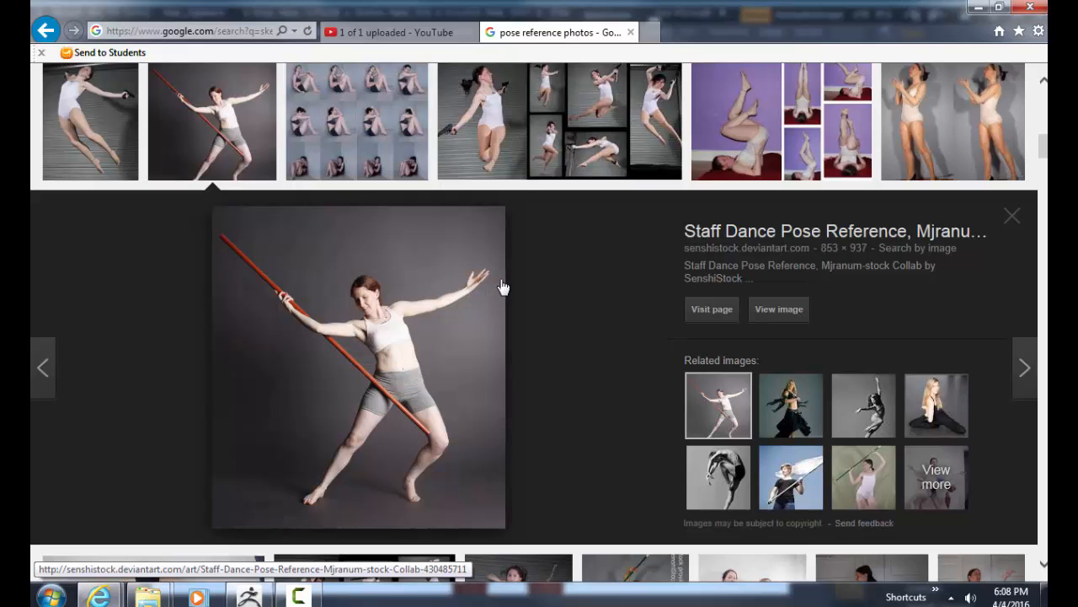
key("Right")
key("Right")
scroll(500, 287, "up", 10)
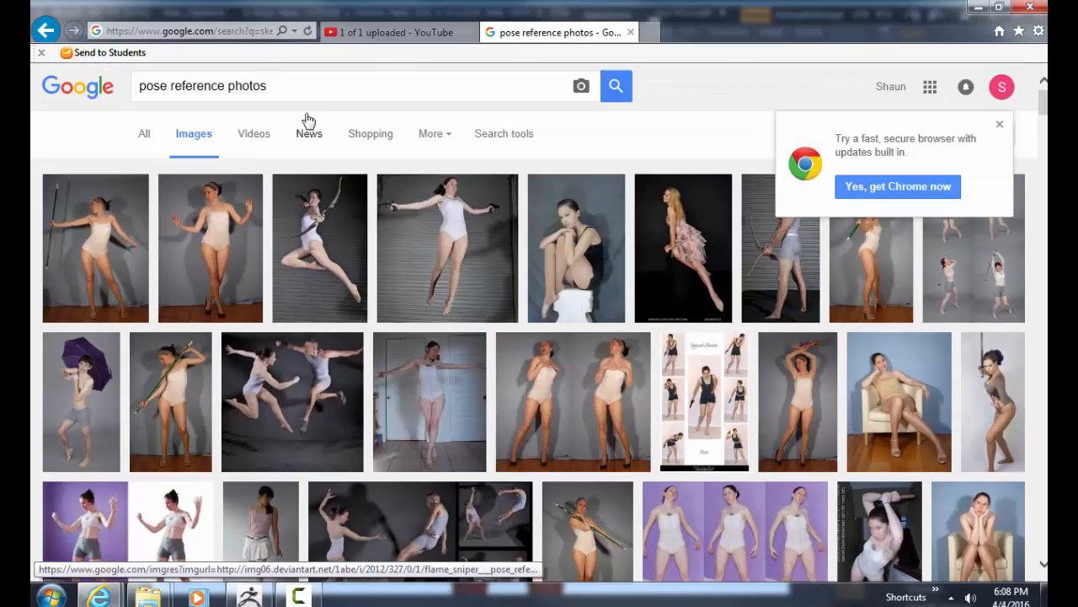
Step: Search Google Images for "muscle reference"
left_click_drag(293, 90, 149, 93)
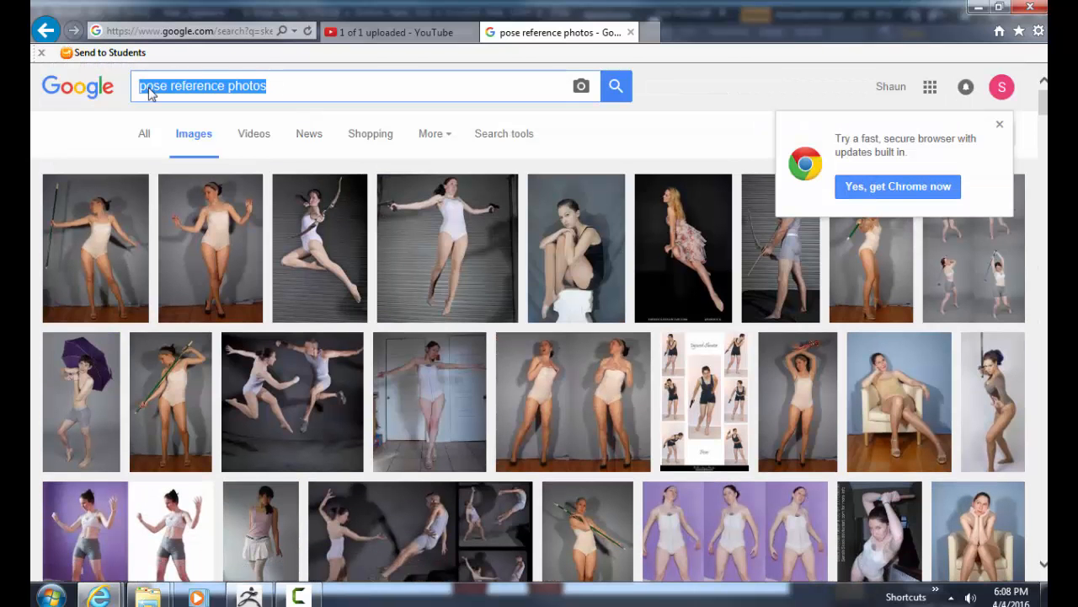
type("muscle refere")
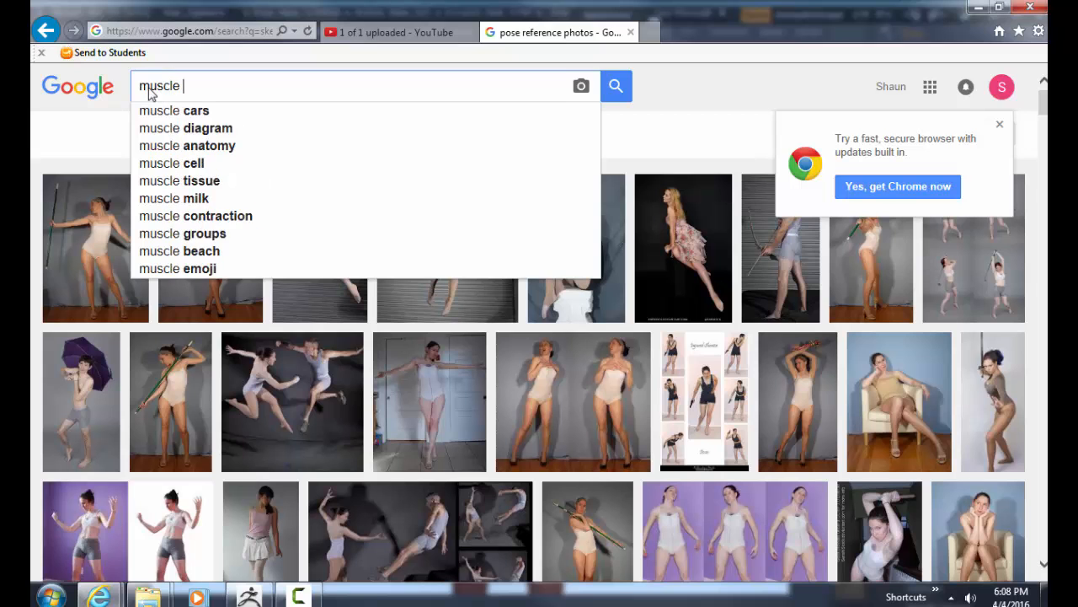
type("nce")
key("Return")
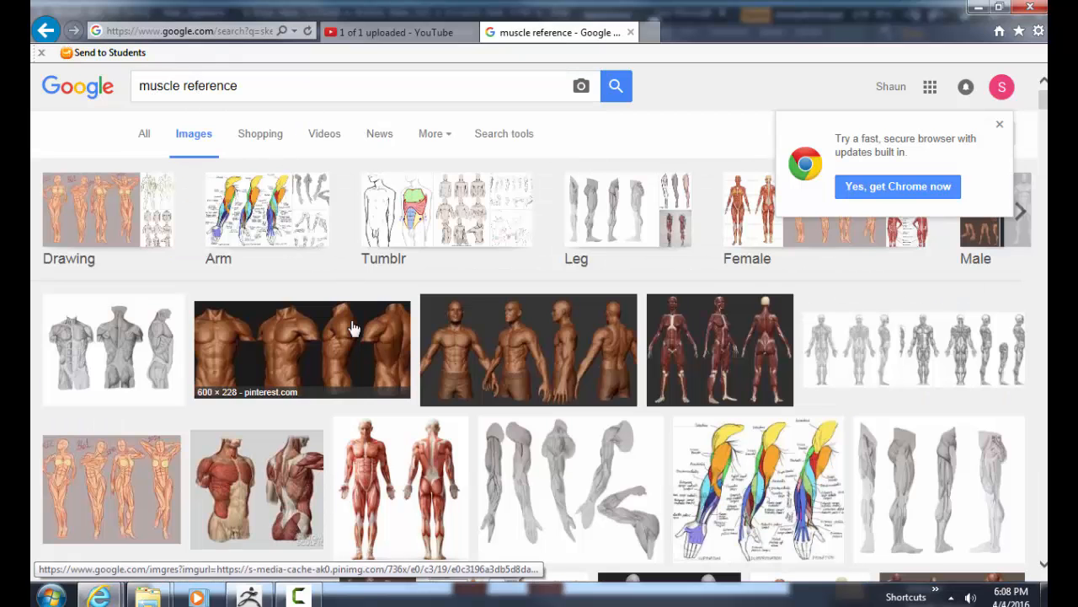
Step: Examine the four-view male character reference at full size, close it, and preview the related Anatomy: Male Figure Muscles image
left_click(515, 350)
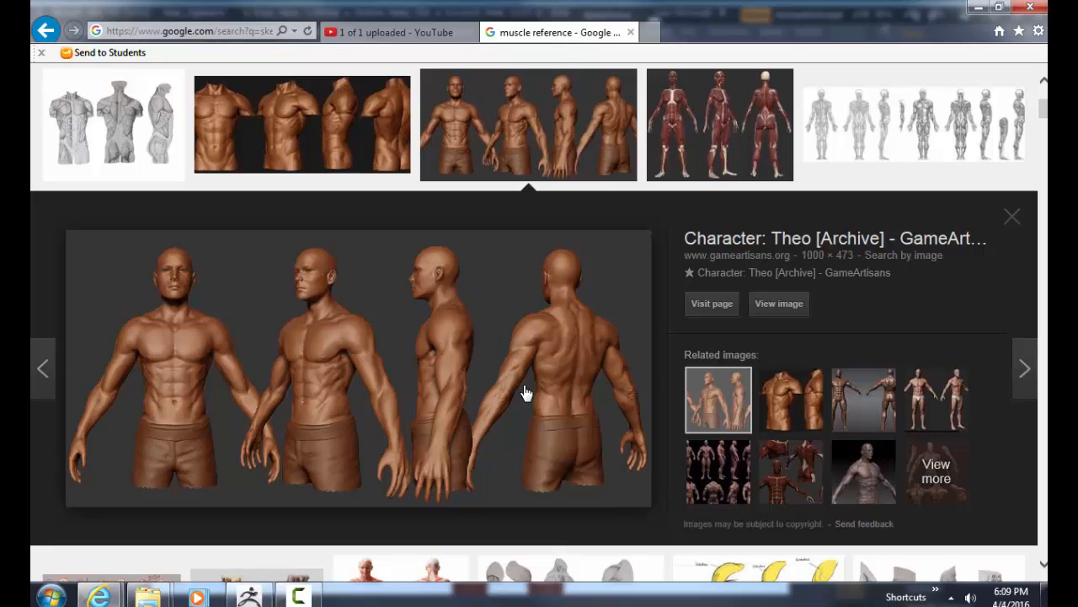
left_click(775, 307)
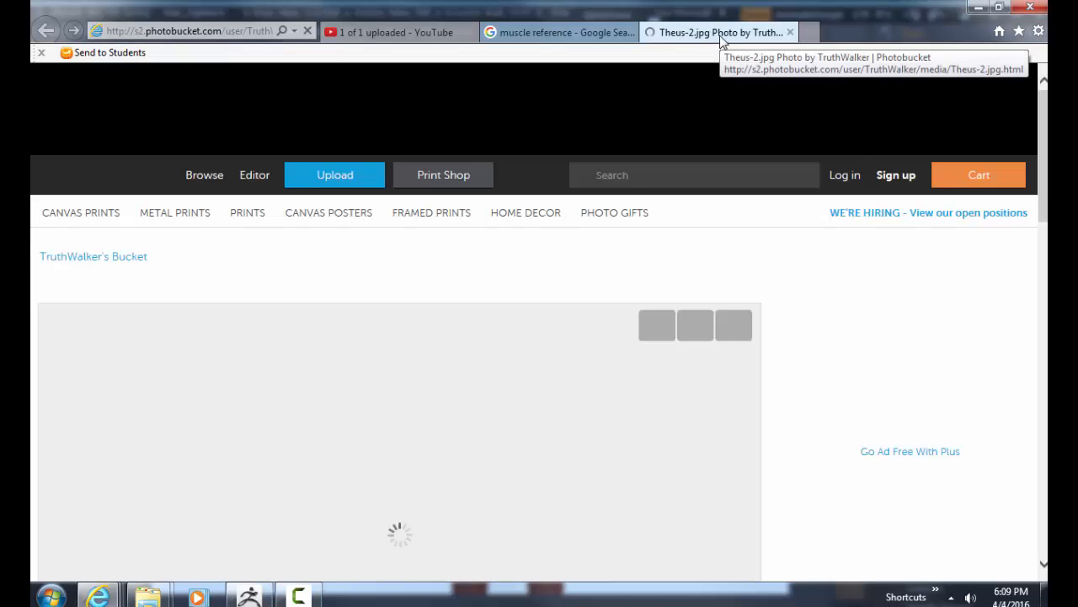
scroll(441, 289, "down", 3)
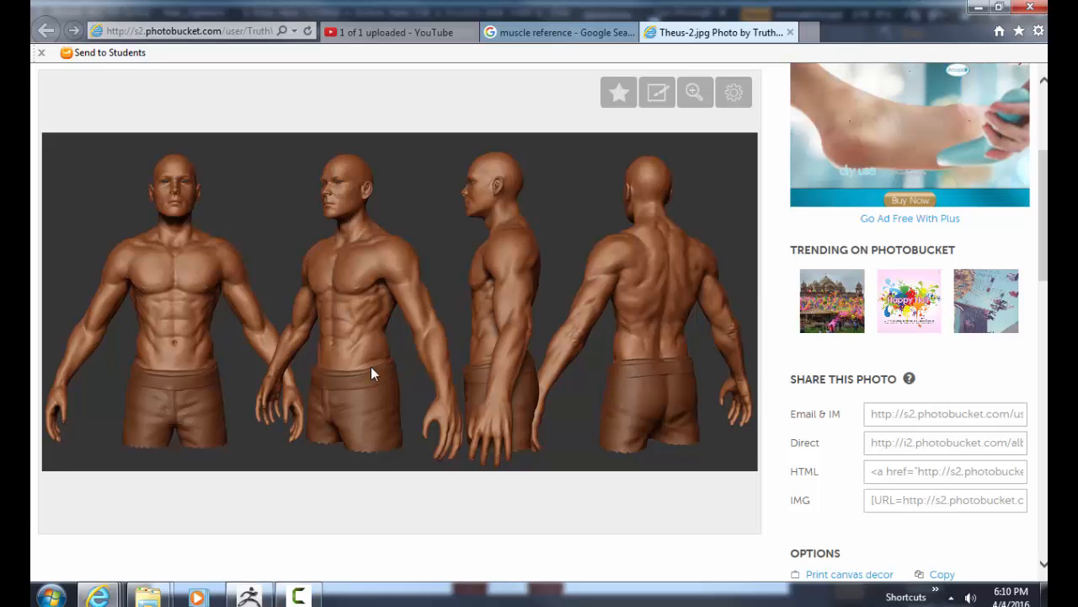
left_click(790, 32)
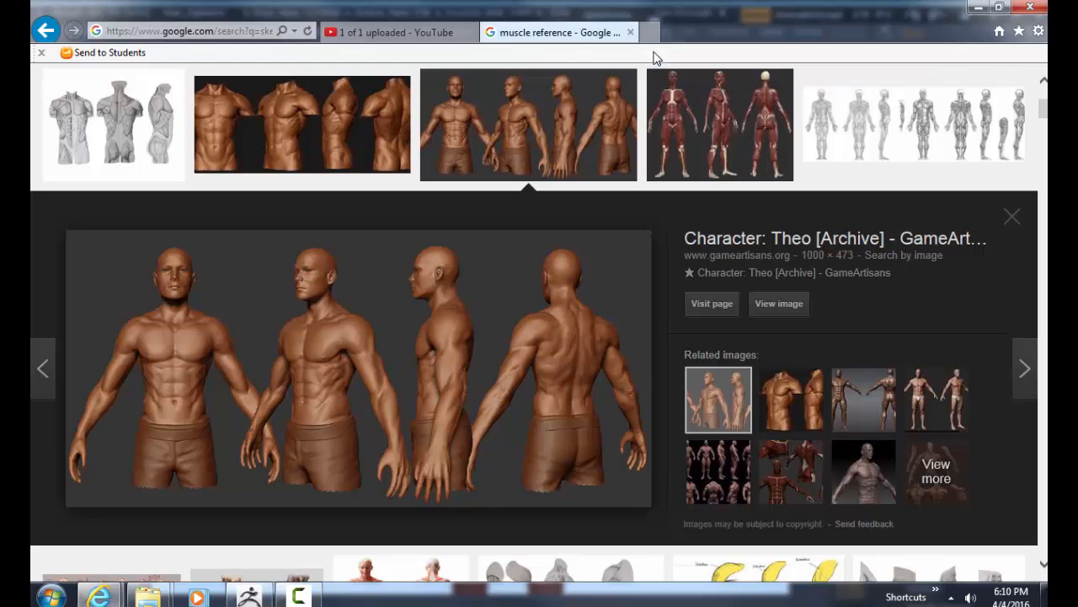
scroll(765, 278, "down", 2)
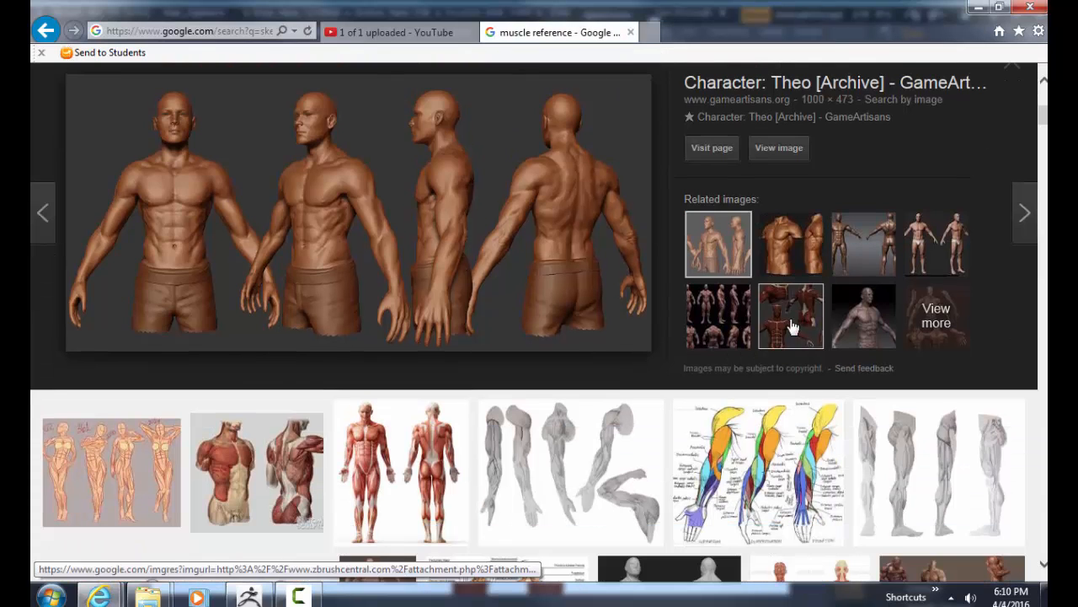
left_click(792, 327)
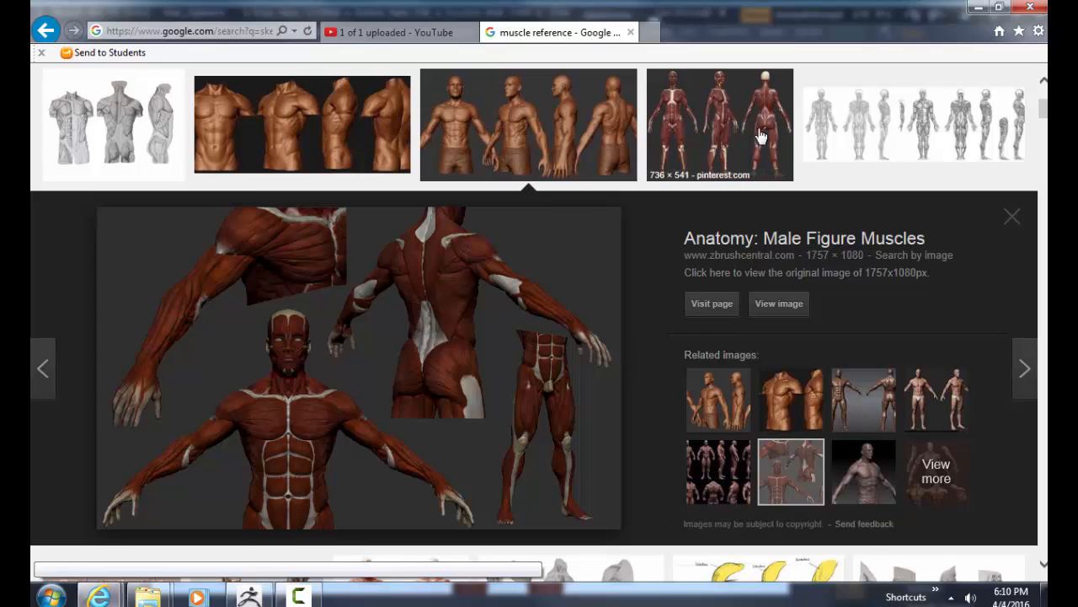
Step: Preview the Female body muscles anatomy reference, and search Google Images for "fineart.sk"
left_click(712, 124)
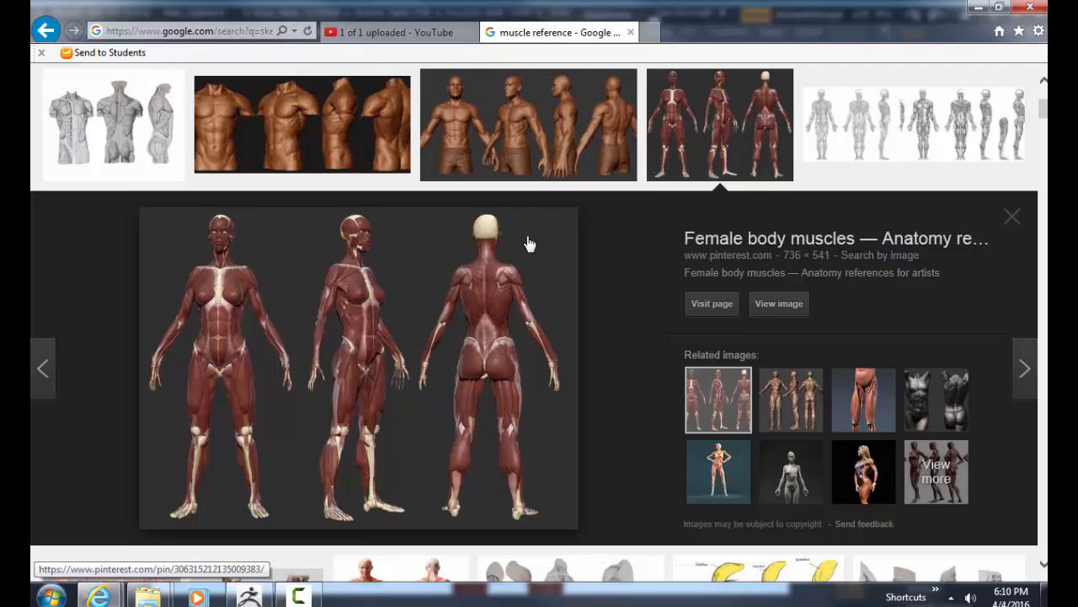
scroll(422, 186, "up", 3)
left_click_drag(249, 86, 51, 84)
type("fineart.sk")
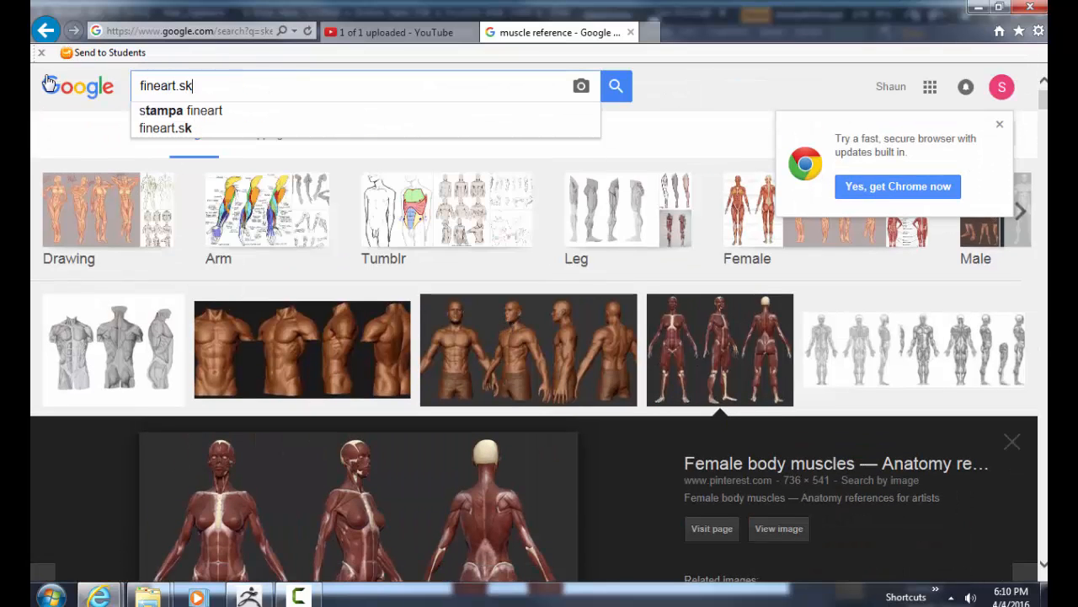
key("Return")
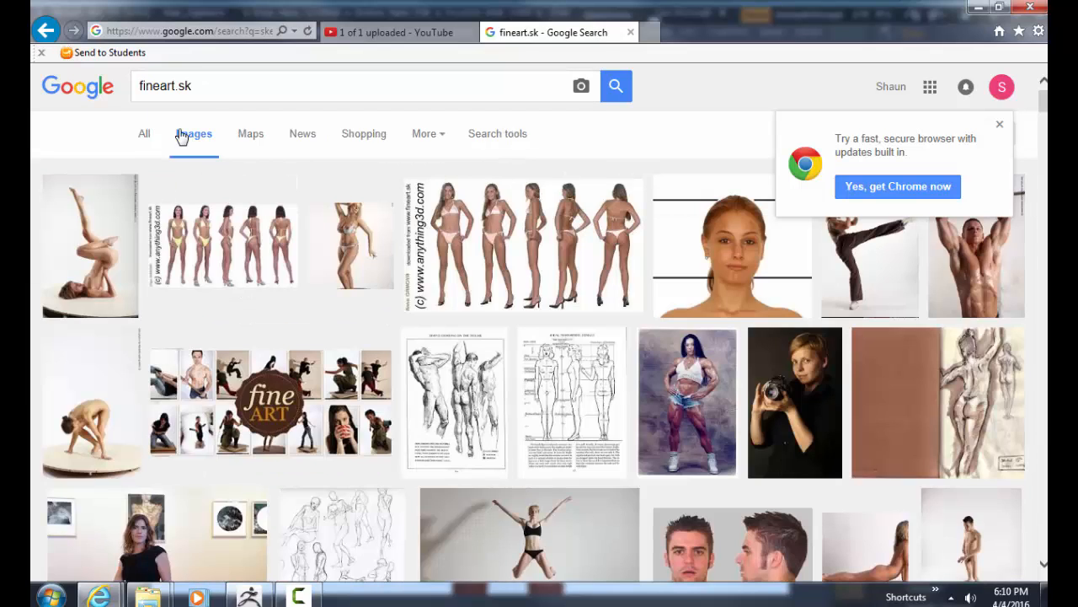
Step: Open the FineArt.sk website from the general web results and review its hobby and commercial licence offers
left_click(144, 137)
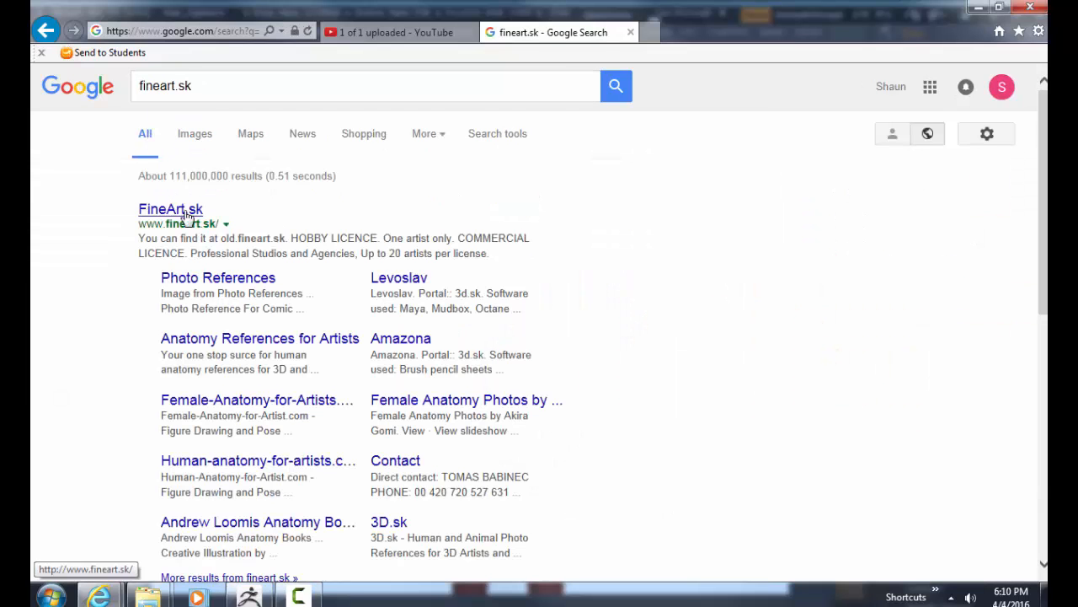
left_click(181, 211)
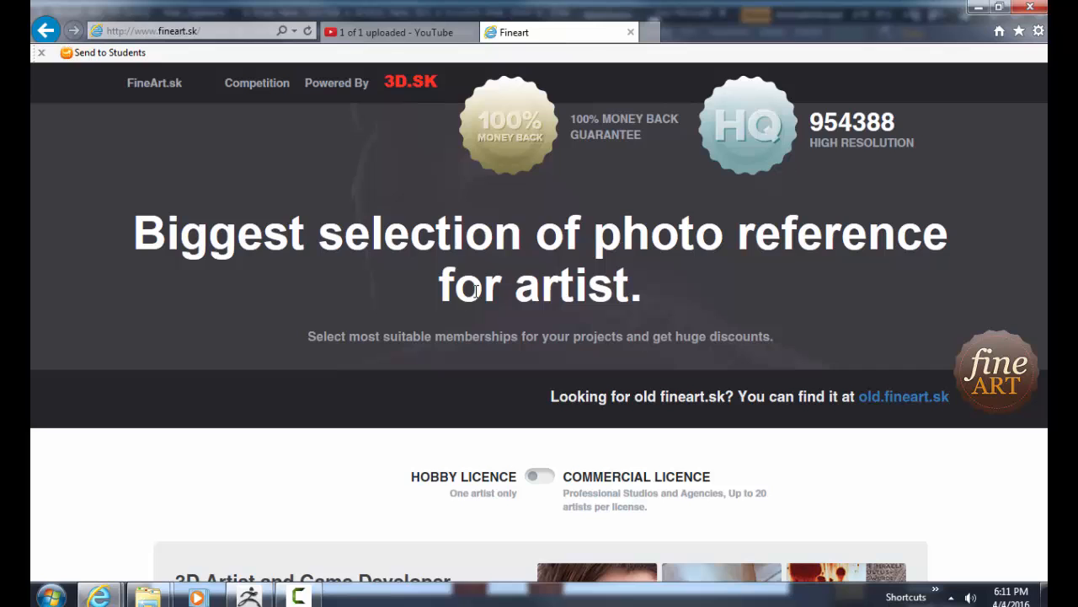
scroll(626, 363, "down", 2)
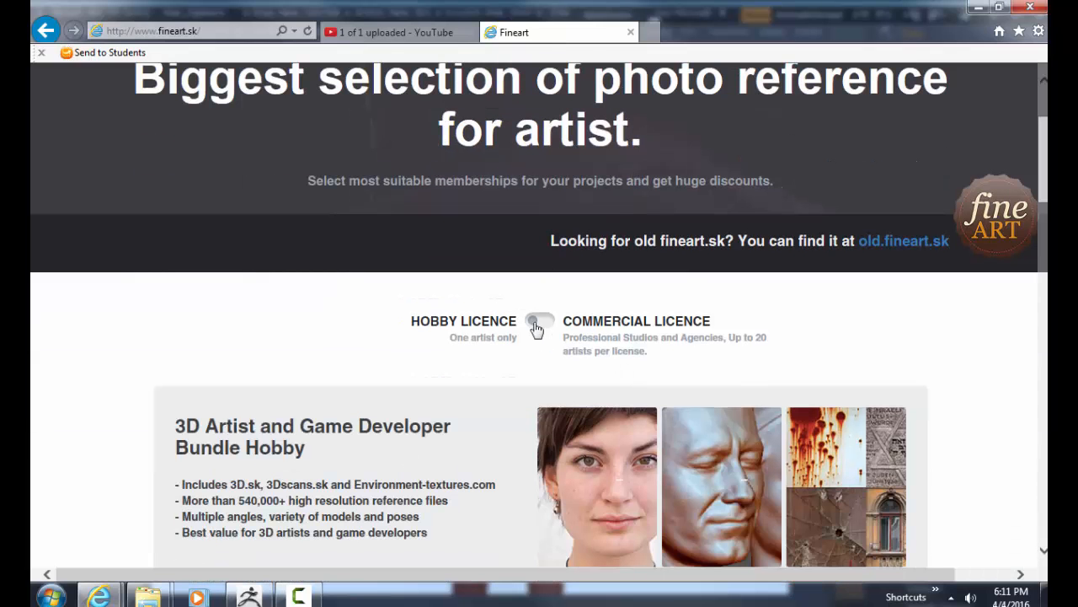
left_click_drag(450, 337, 691, 354)
scroll(500, 365, "down", 3)
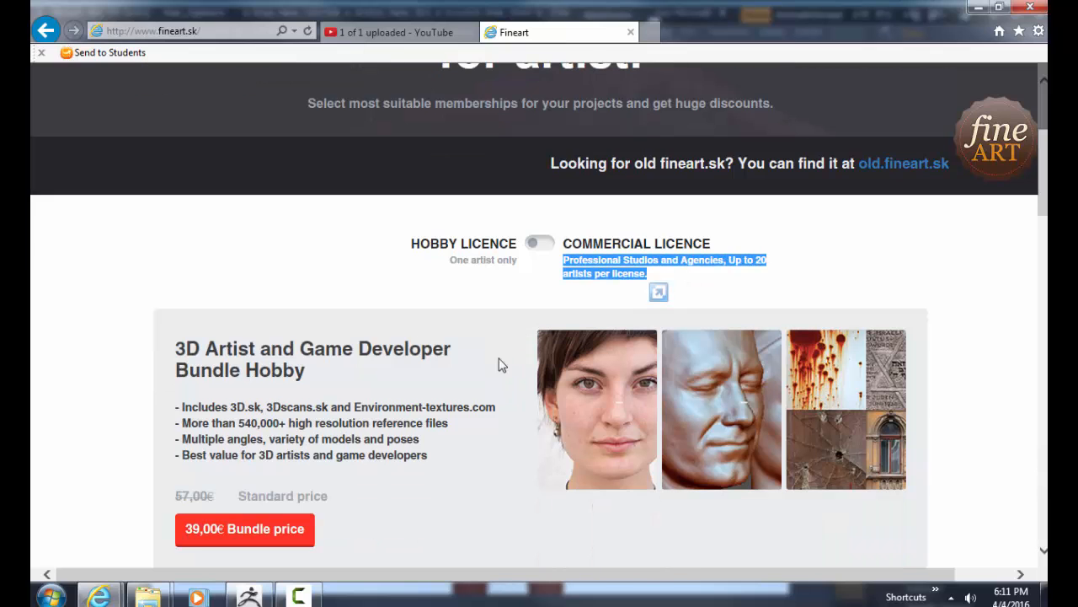
scroll(474, 365, "up", 6)
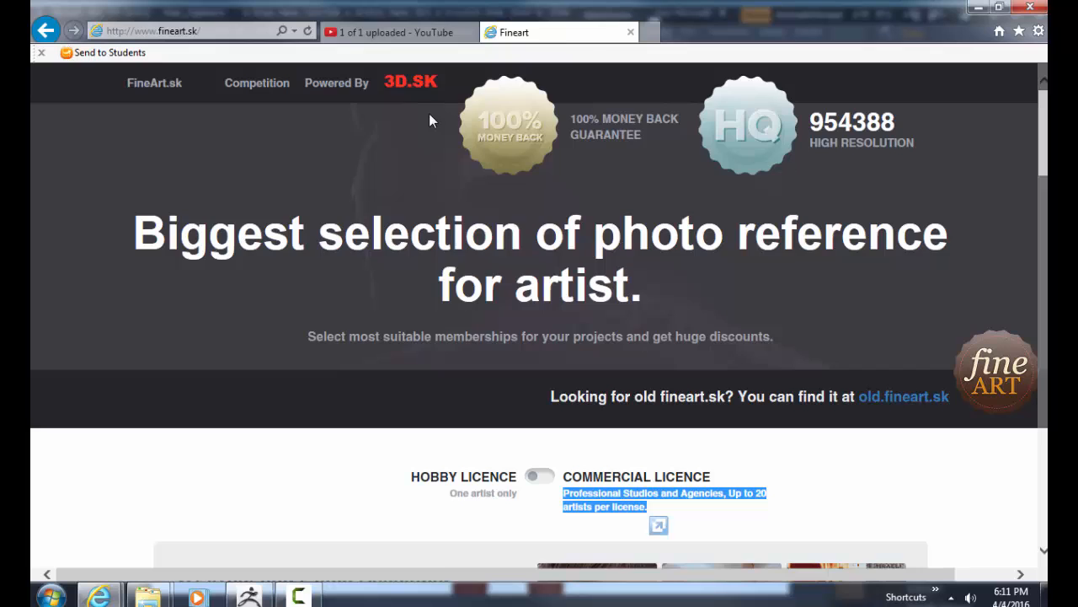
Step: Close the FineArt page and return to ZBrush to view the whole humanoid mesh in side profile
key("ctrl+w")
left_click(978, 8)
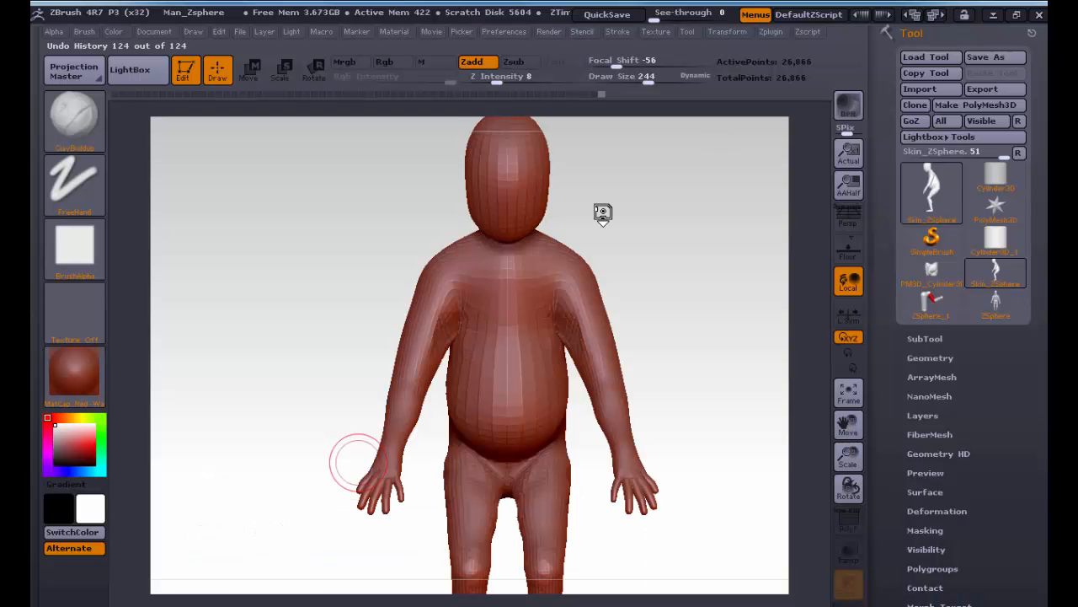
left_click_drag(667, 254, 606, 249)
left_click(606, 248)
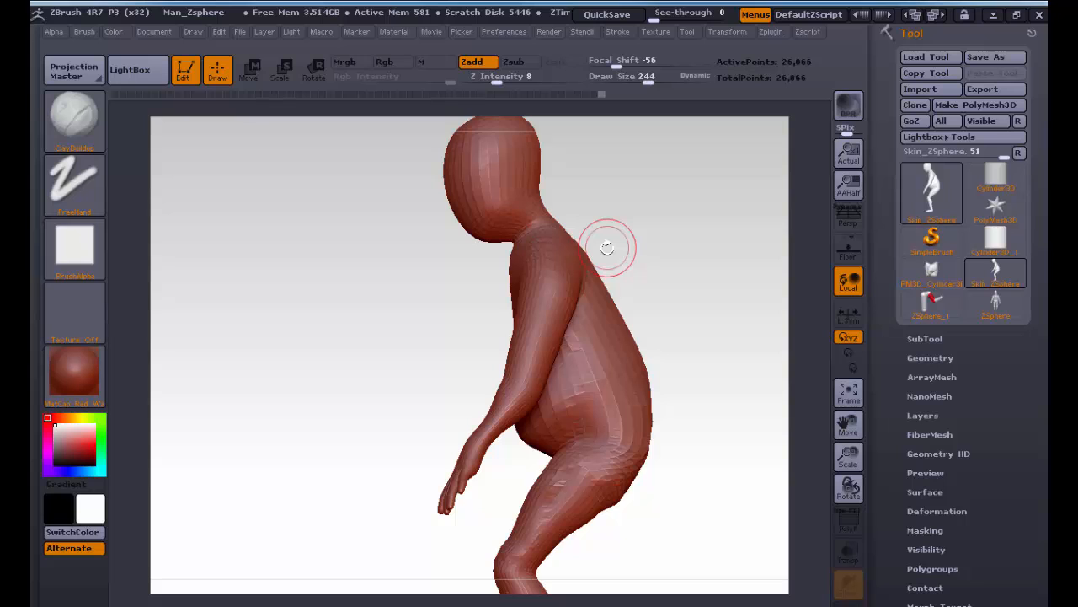
left_click_drag(677, 234, 605, 234, "alt")
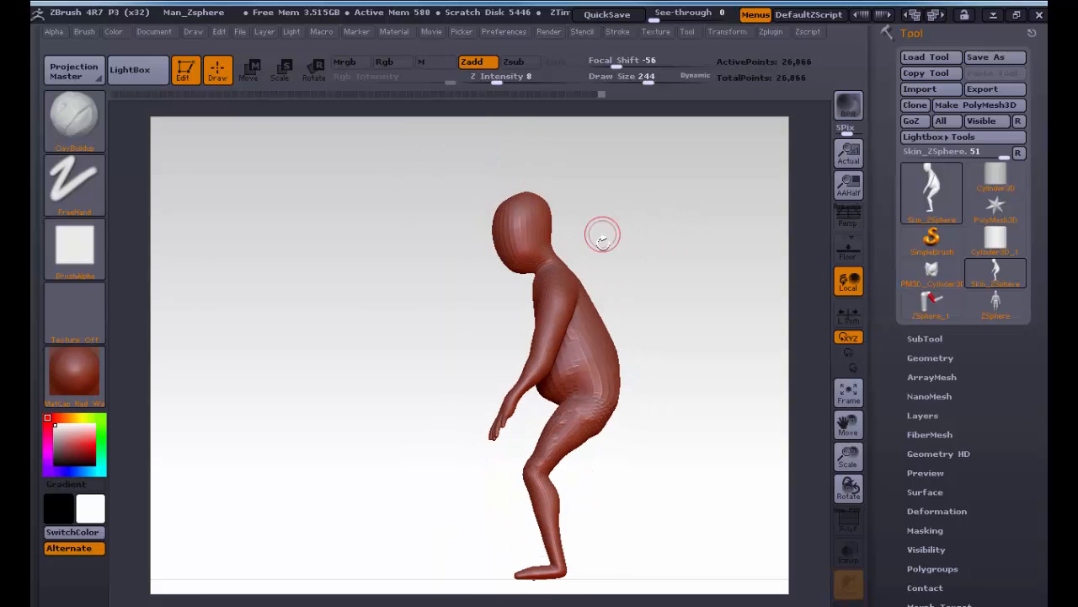